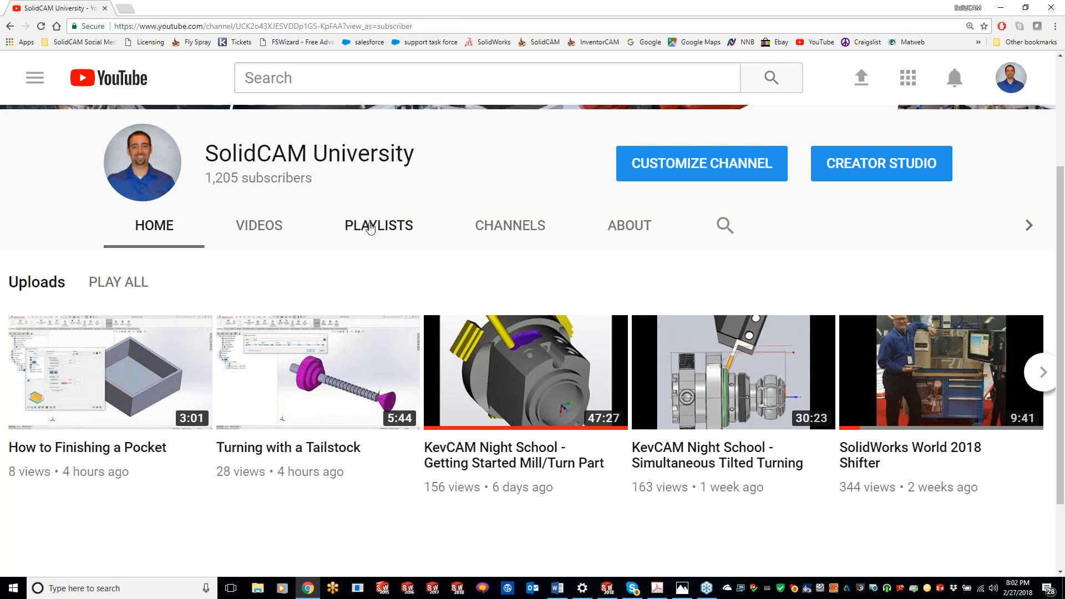
# Browse the created playlists of the SolidCAM University channel.
pyautogui.click(370, 226)
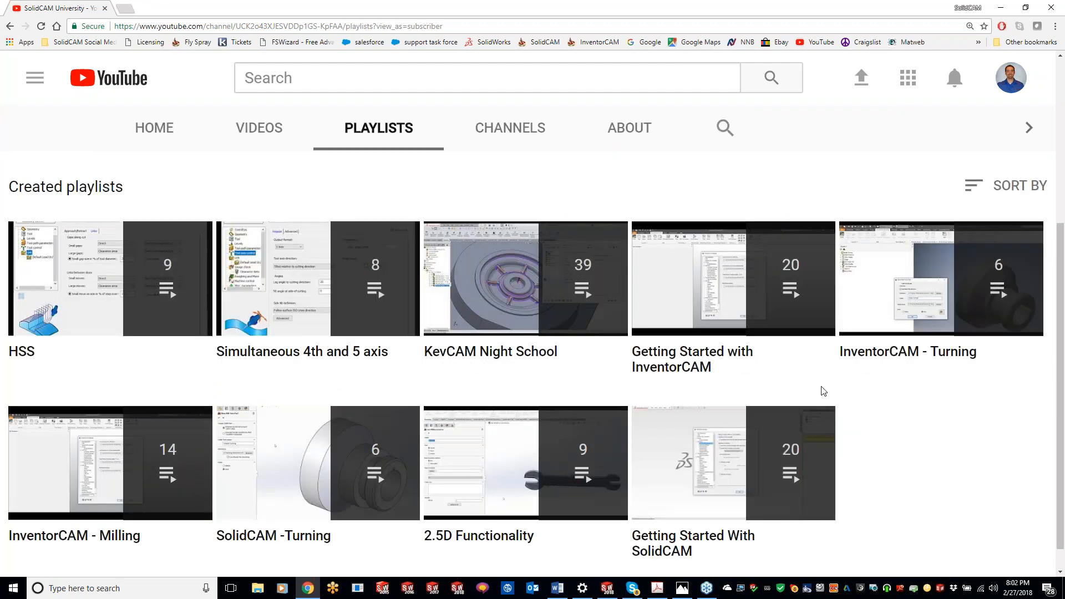
pyautogui.moveTo(760, 451)
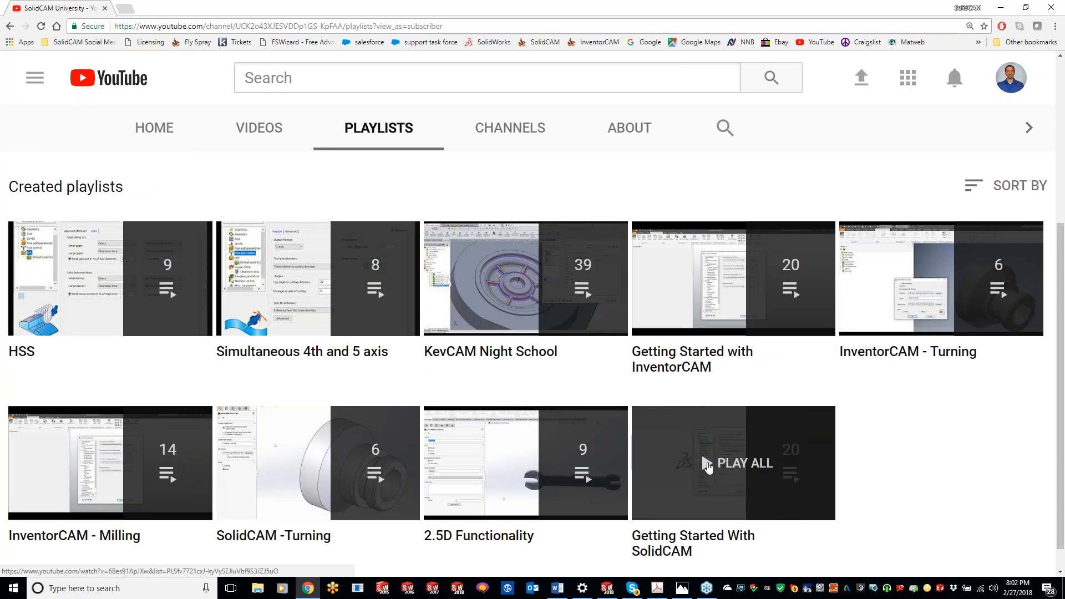
pyautogui.moveTo(510, 488)
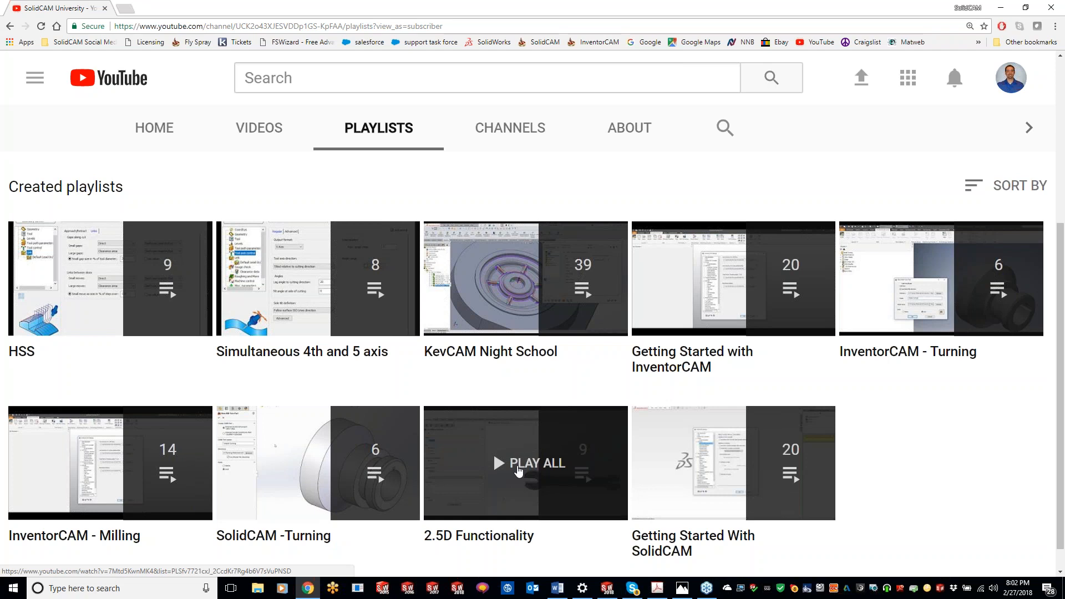
pyautogui.moveTo(339, 464)
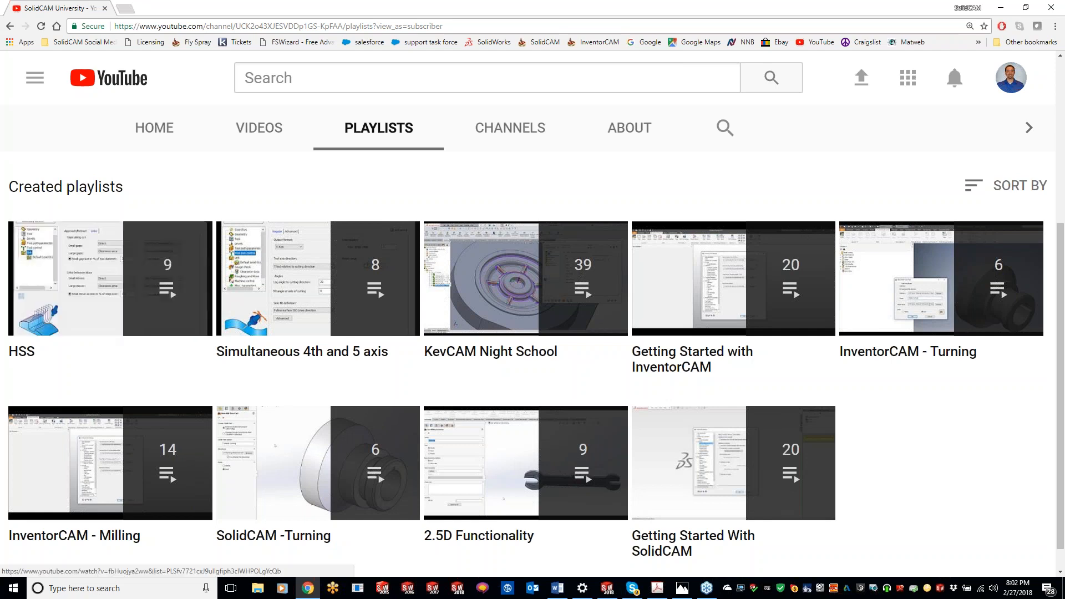
pyautogui.moveTo(311, 312)
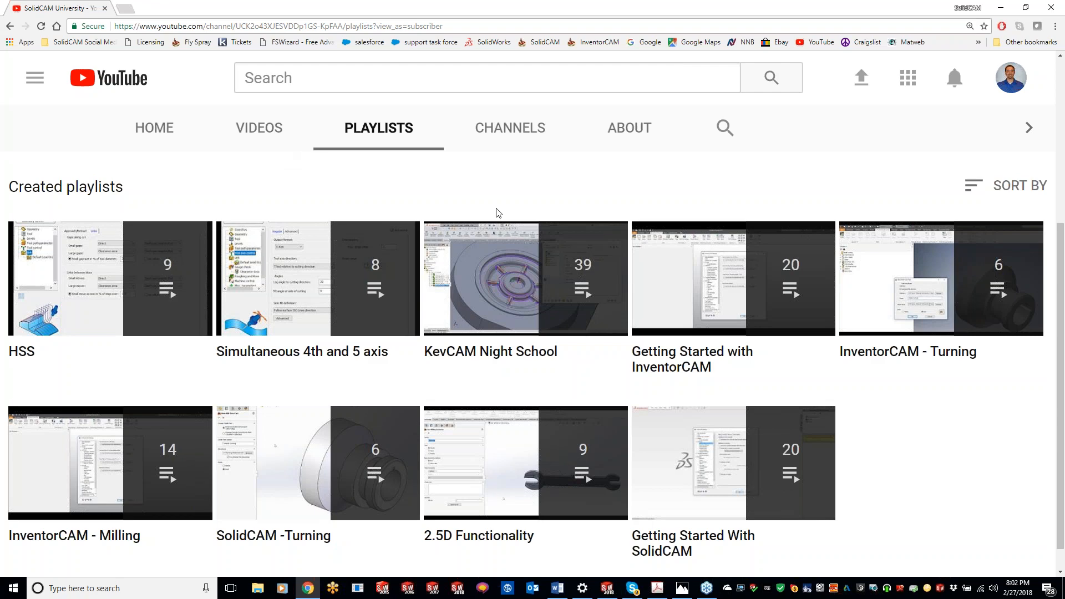
# Open the channel's own search from its home page and switch to the Mill_Turn_2 part in SolidWorks.
pyautogui.click(155, 130)
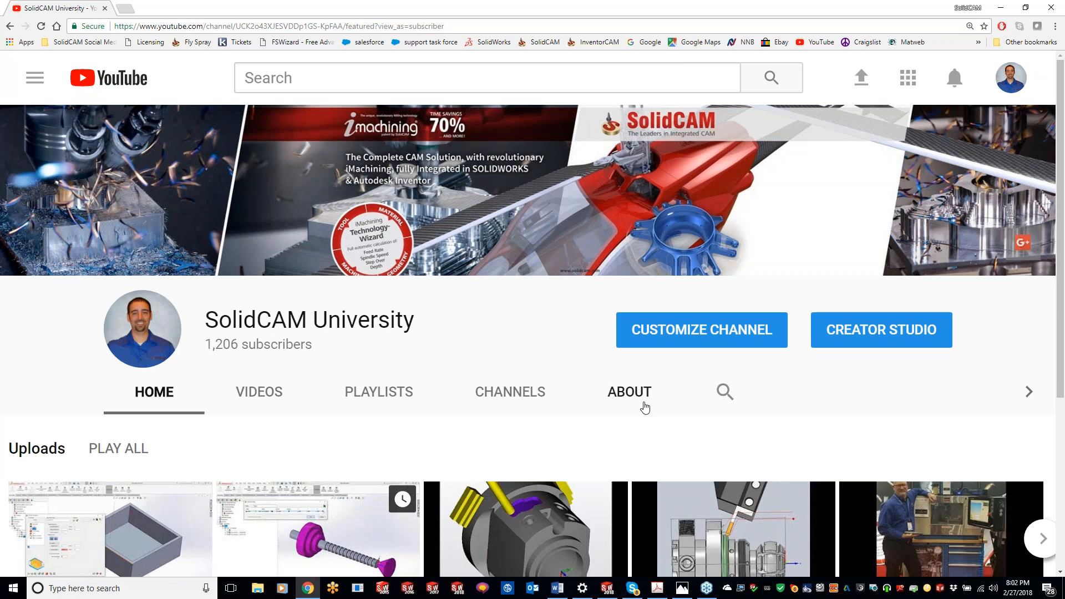
pyautogui.click(724, 392)
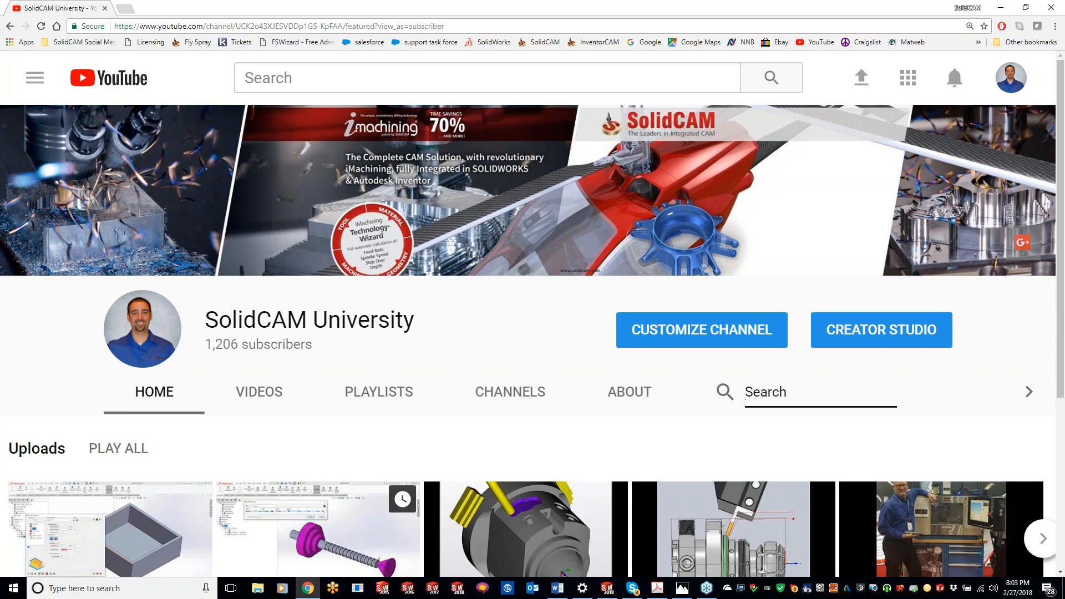
pyautogui.click(1000, 9)
pyautogui.click(999, 9)
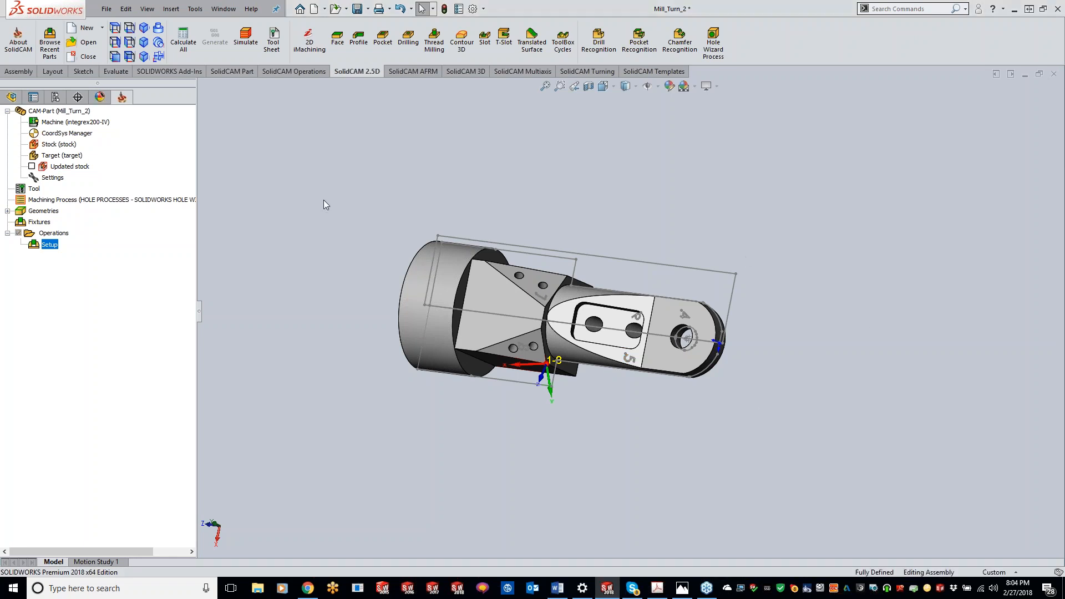
# Show all eight positions of MAC 1 on the model through the CoordSys Manager, and close the manager.
pyautogui.click(86, 135)
pyautogui.doubleClick(86, 133)
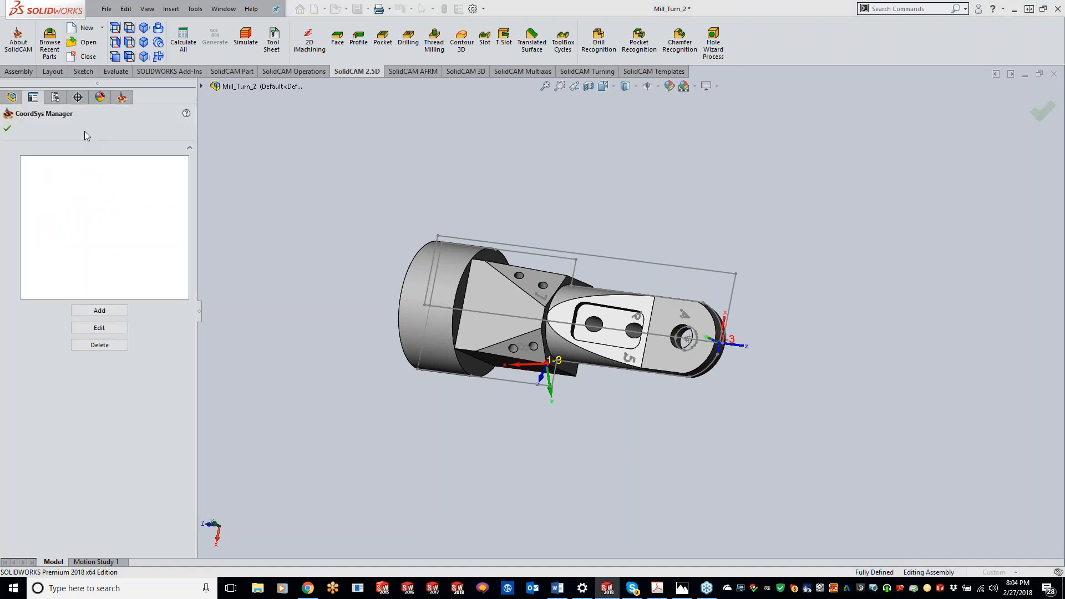
pyautogui.click(38, 178)
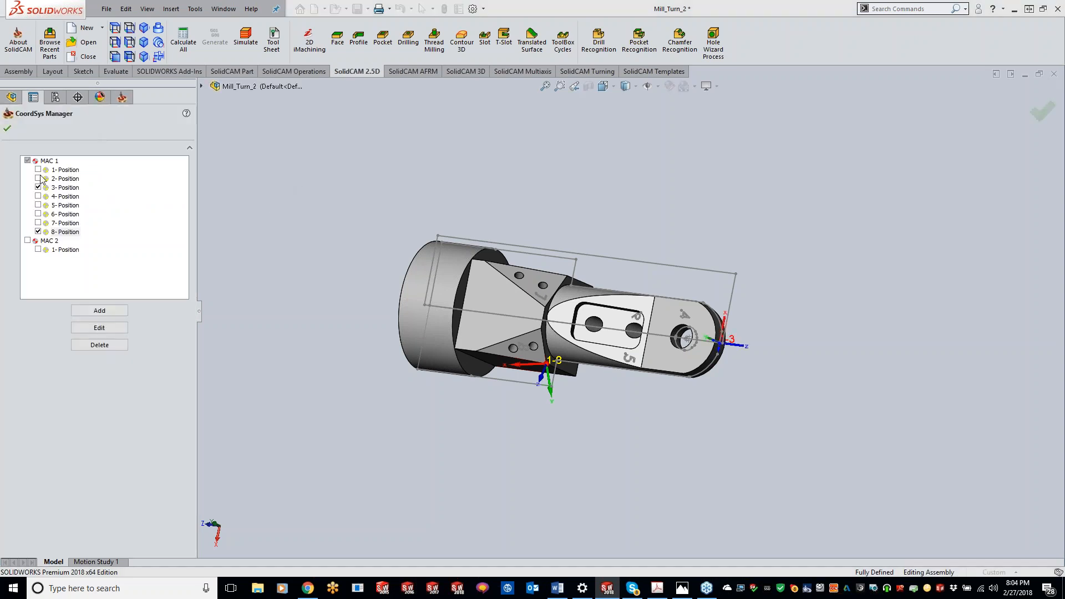
pyautogui.click(38, 169)
pyautogui.click(38, 196)
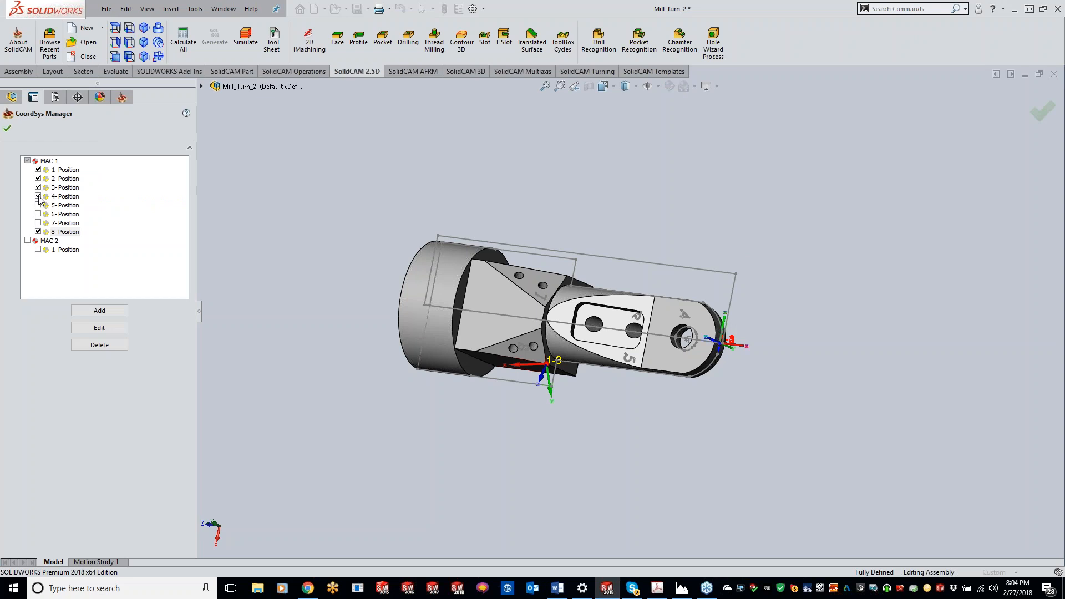
pyautogui.click(38, 204)
pyautogui.click(38, 213)
pyautogui.click(38, 223)
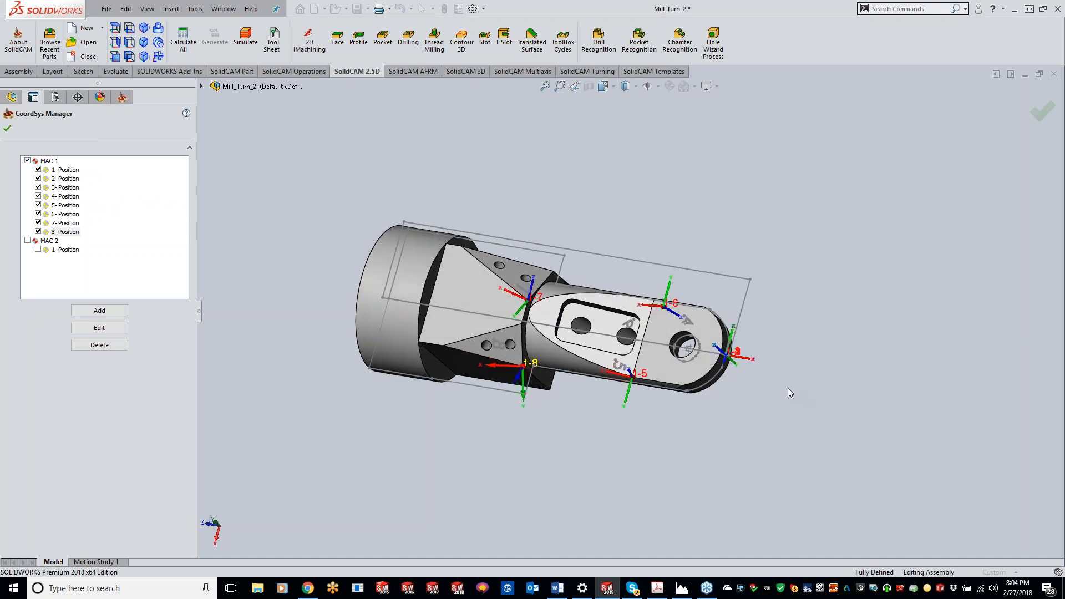
pyautogui.click(7, 128)
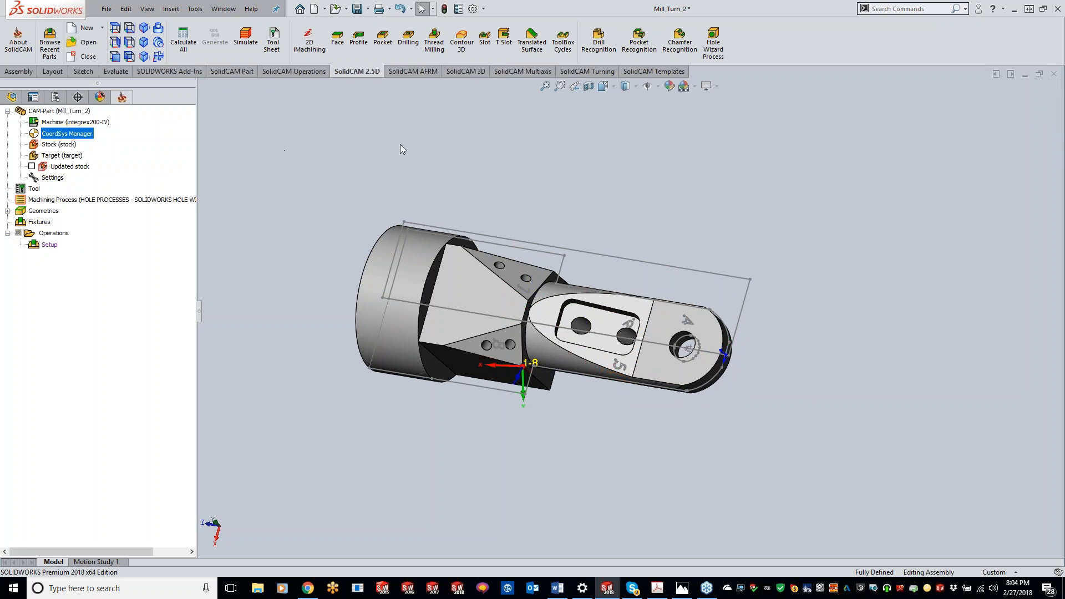
pyautogui.moveTo(686, 345); pyautogui.dragTo(669, 335, button='middle')
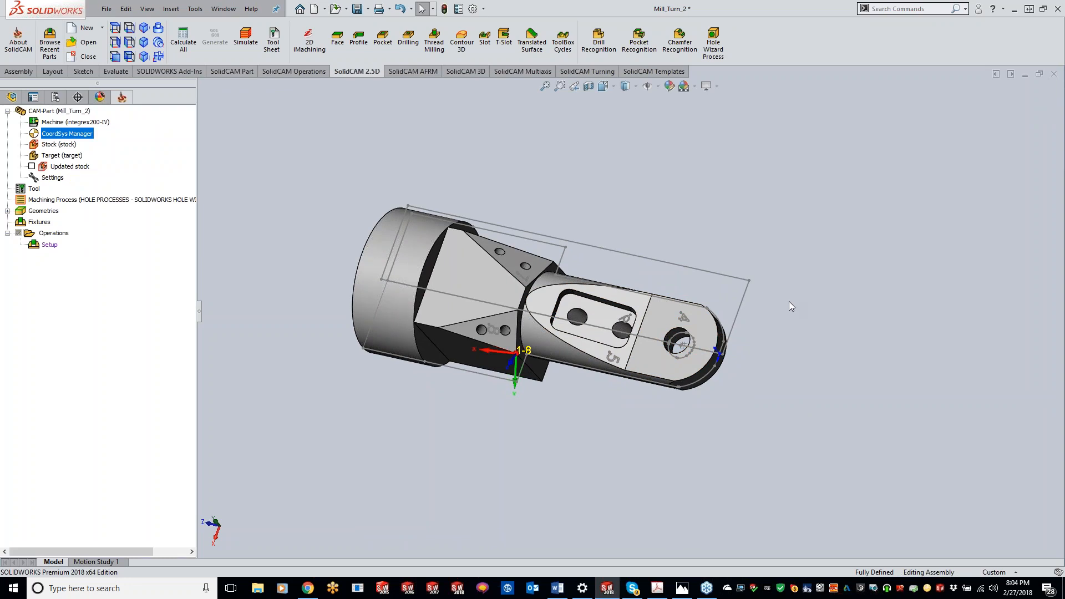
pyautogui.moveTo(787, 342); pyautogui.dragTo(786, 338, button='middle')
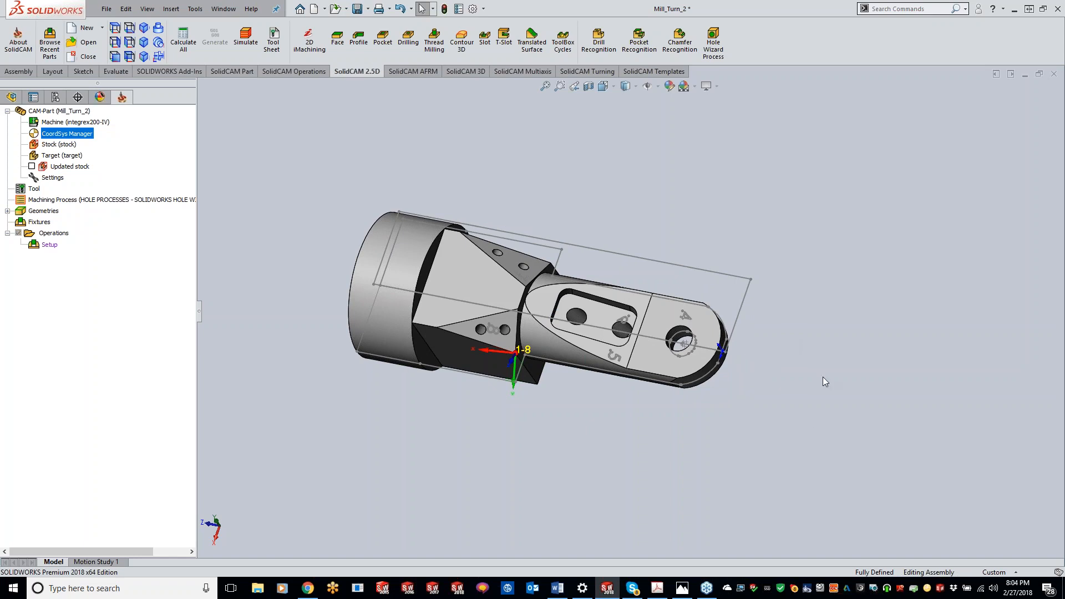
pyautogui.scroll(-3, 816, 381)
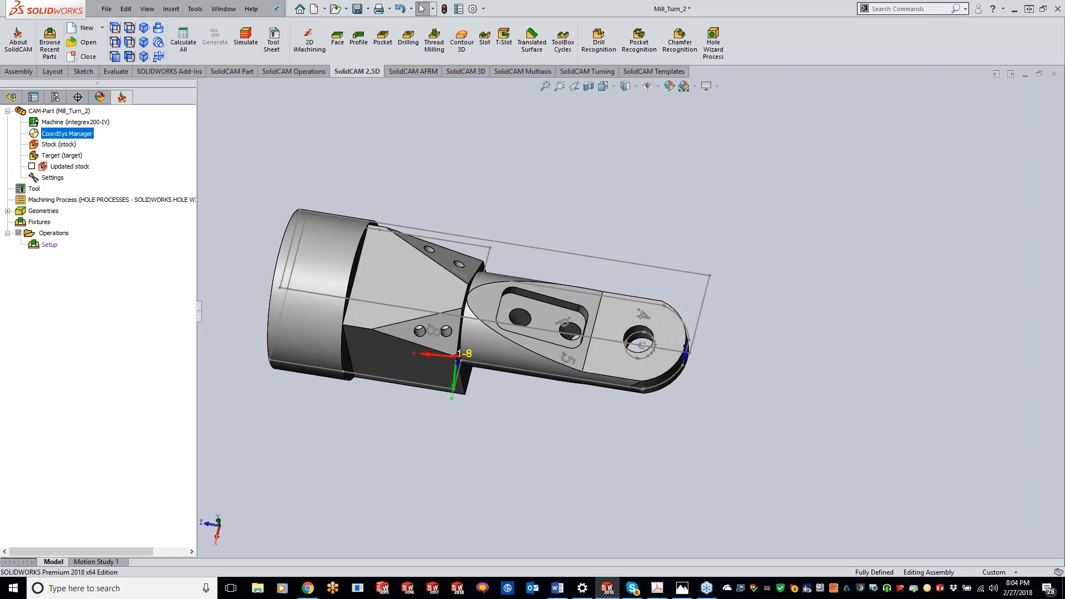
pyautogui.moveTo(684, 353); pyautogui.dragTo(701, 370, button='middle')
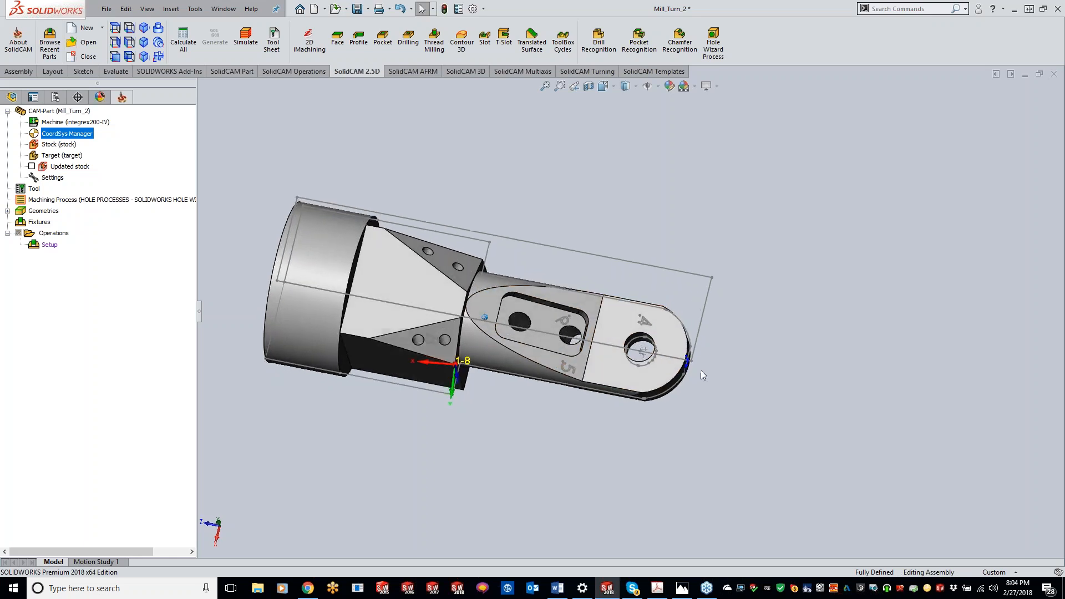
pyautogui.moveTo(525, 328); pyautogui.dragTo(519, 321, button='middle')
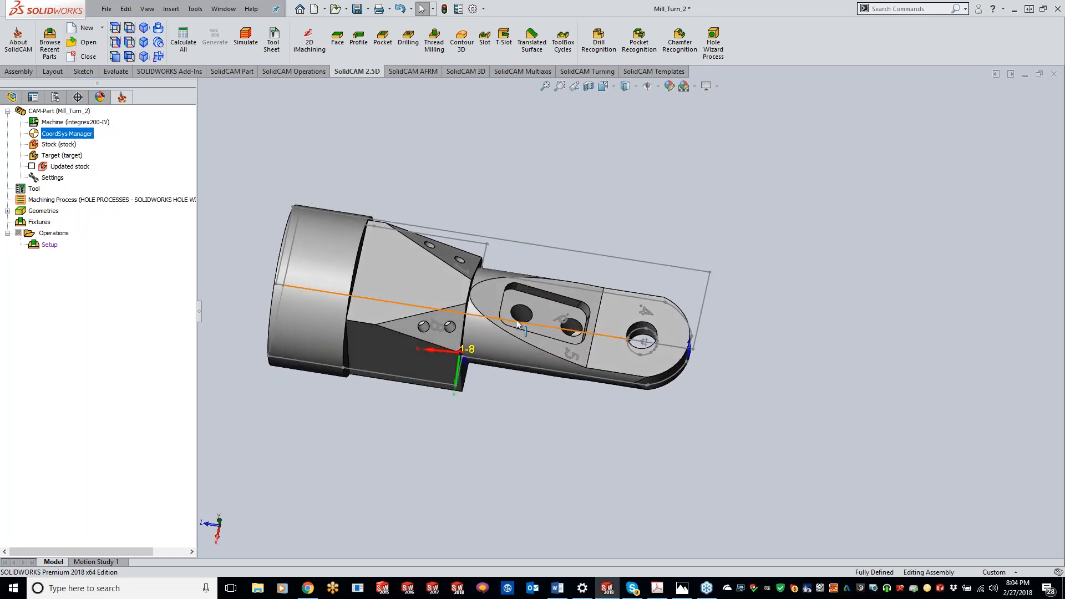
pyautogui.click(381, 257)
pyautogui.rightClick(380, 256)
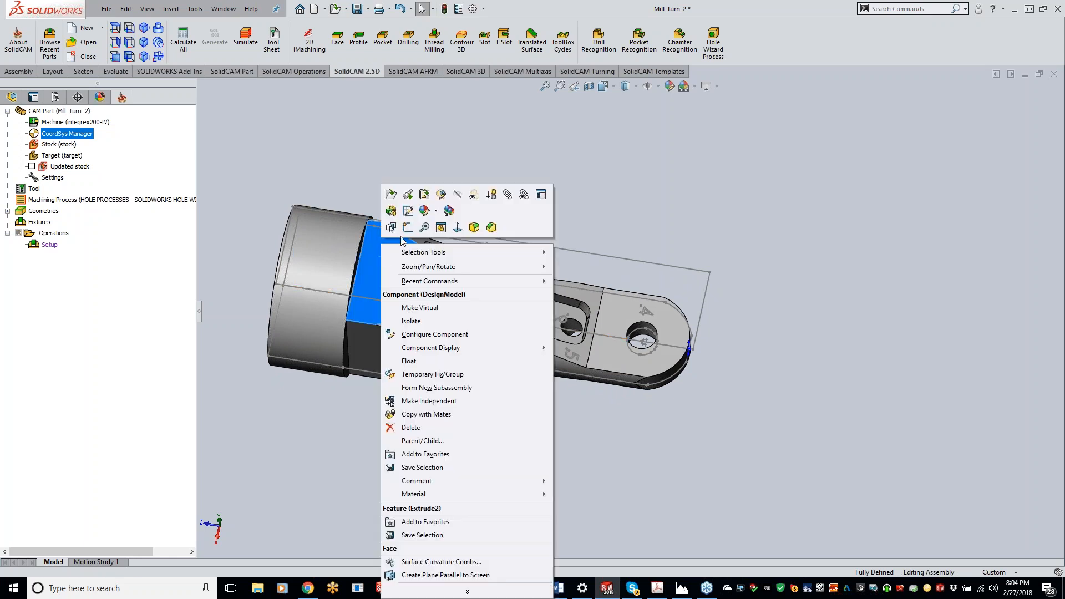
pyautogui.click(400, 232)
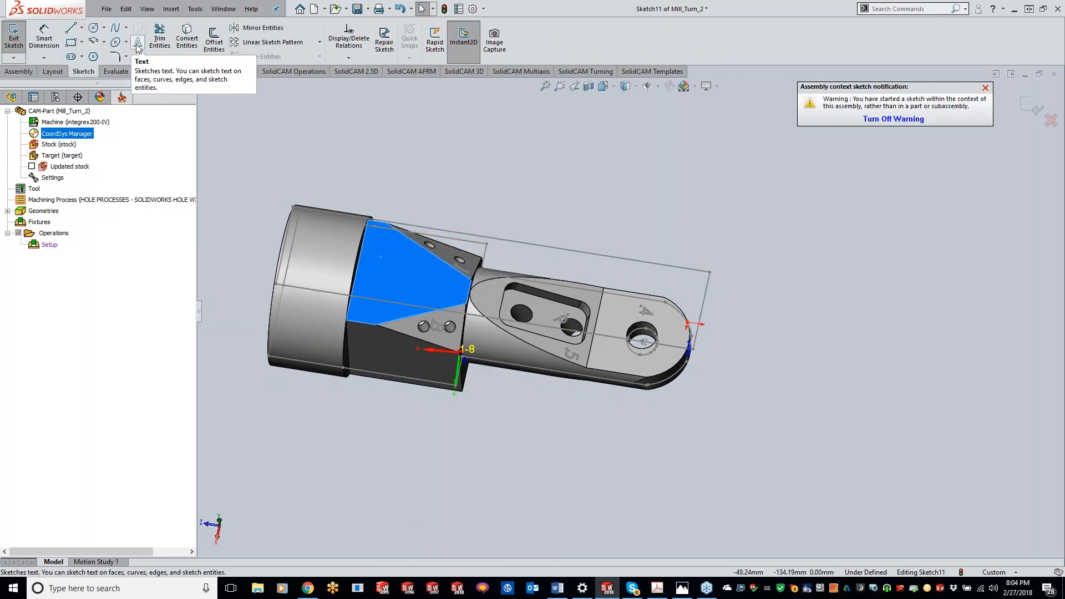
pyautogui.click(1051, 121)
pyautogui.moveTo(724, 155)
pyautogui.mouseDown(button='middle')
pyautogui.moveTo(721, 219)
pyautogui.moveTo(497, 191)
pyautogui.mouseUp(button='middle')
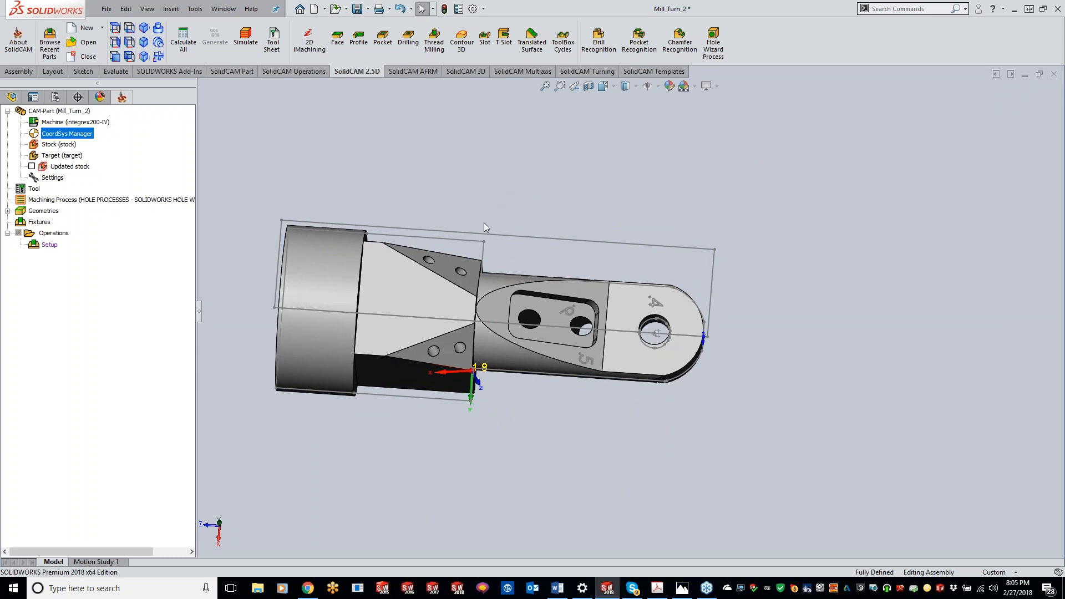
# Create a Turning operation on MAC 2 (1-Position) and set its submachine to Lower_MAIN.
pyautogui.click(587, 71)
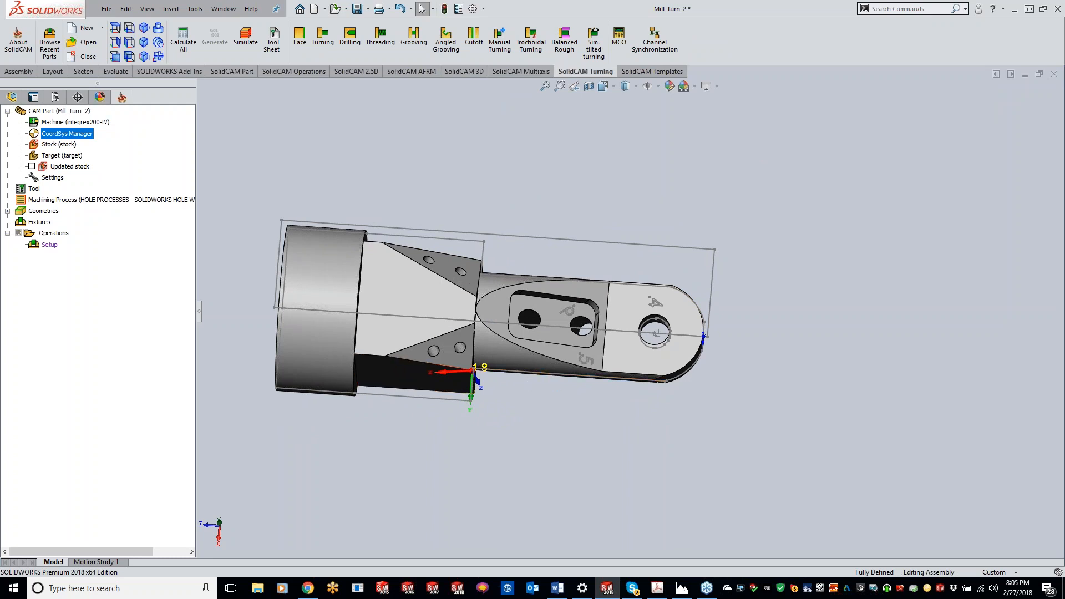
pyautogui.click(317, 43)
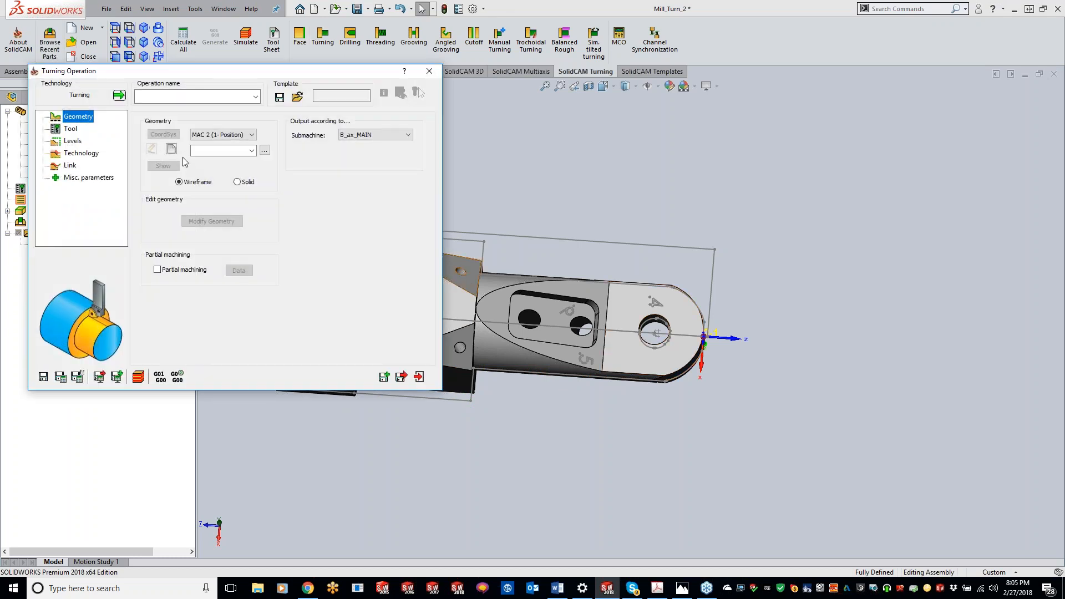
pyautogui.click(361, 138)
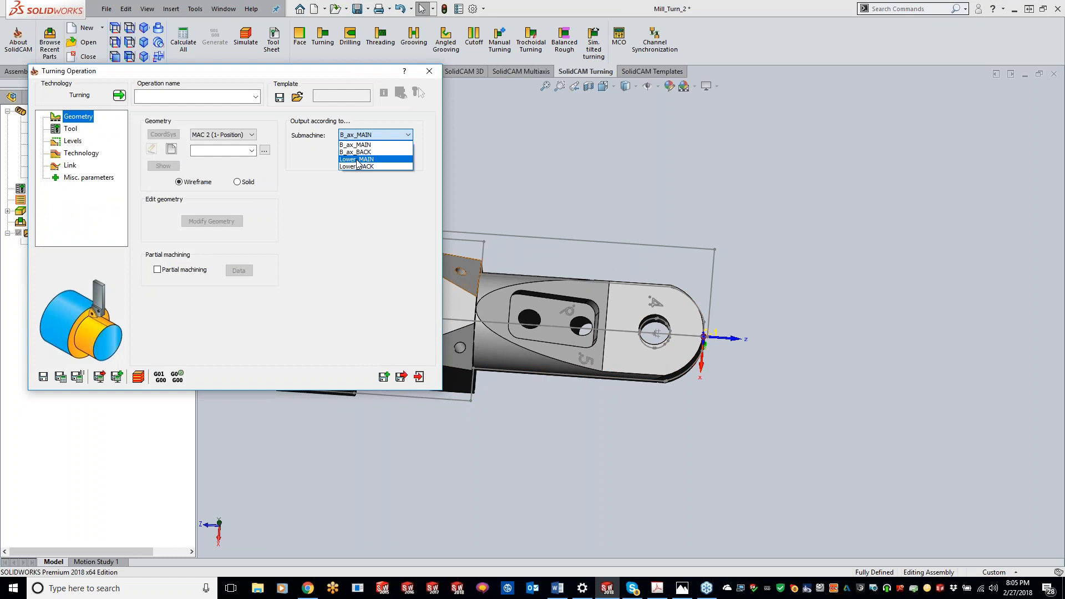
pyautogui.click(358, 159)
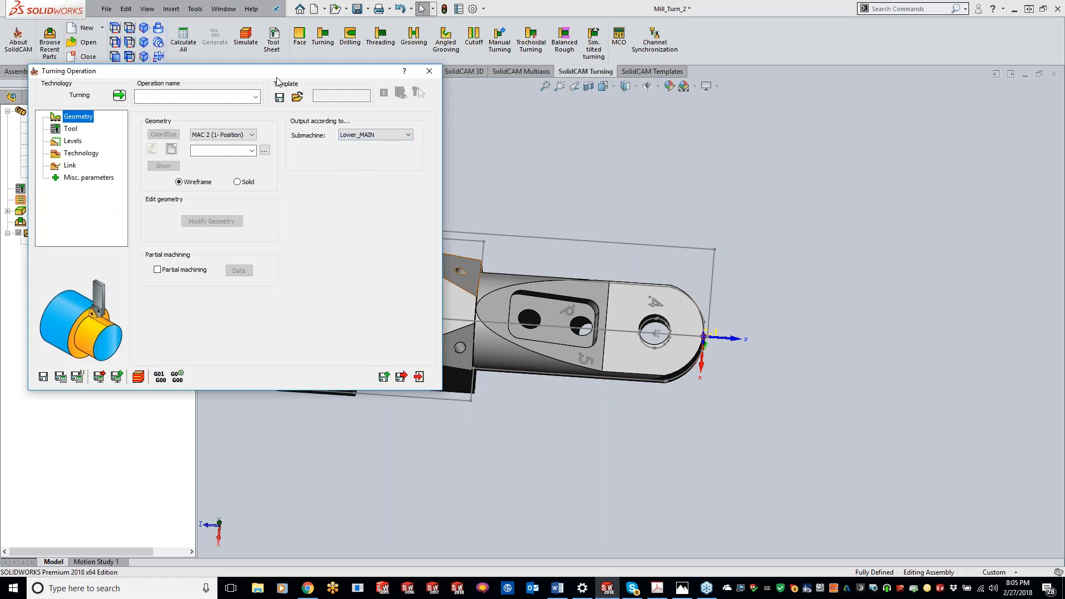
pyautogui.moveTo(277, 79); pyautogui.dragTo(543, 84)
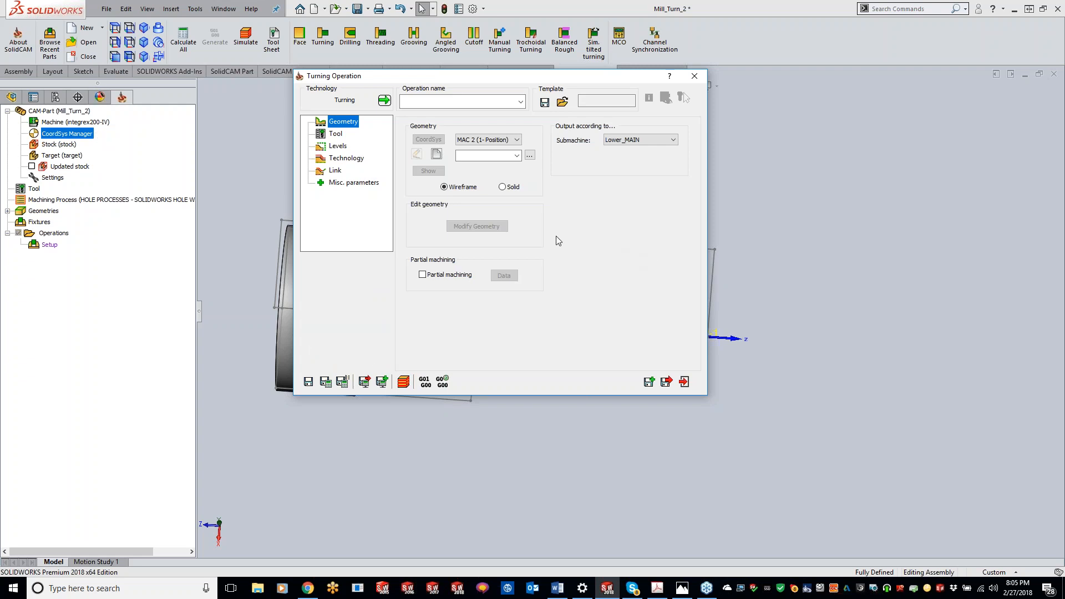
# Define the turning geometry as one curve chain along the profile line of the narrow front section.
pyautogui.click(436, 156)
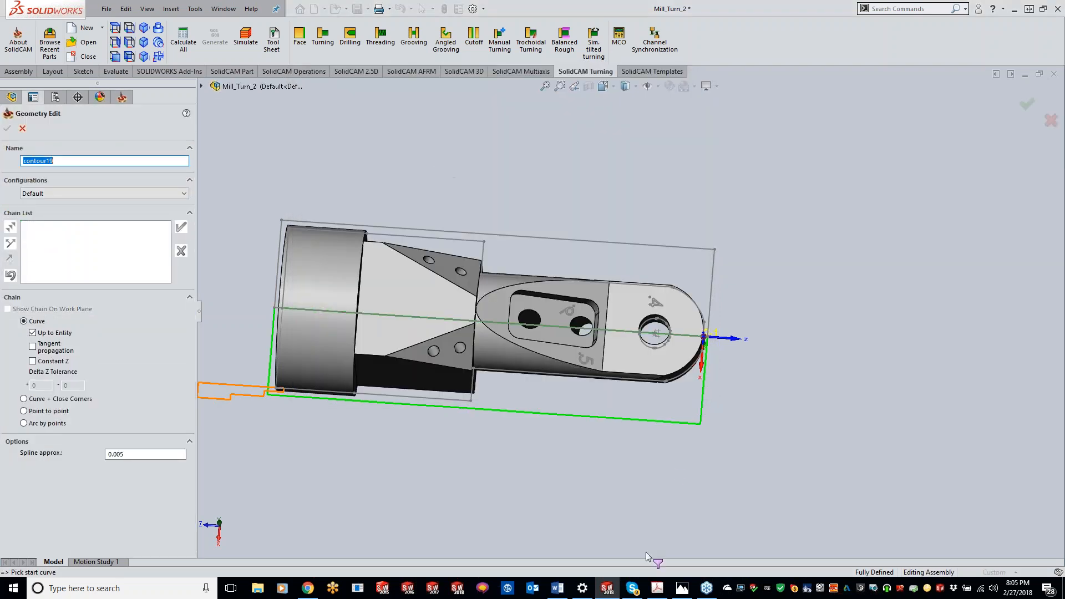
pyautogui.click(655, 381)
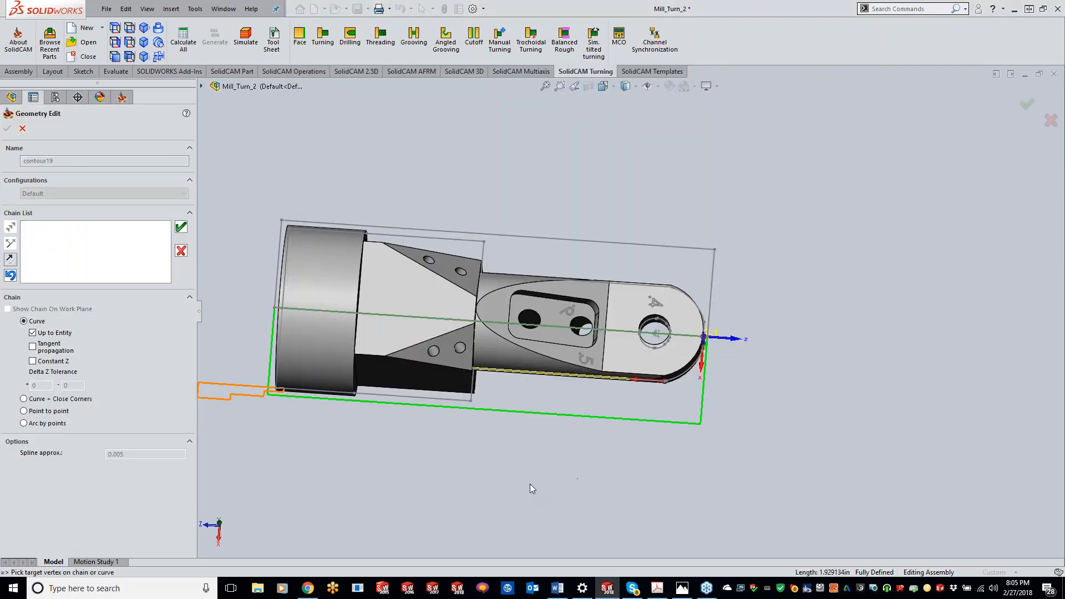
pyautogui.click(181, 226)
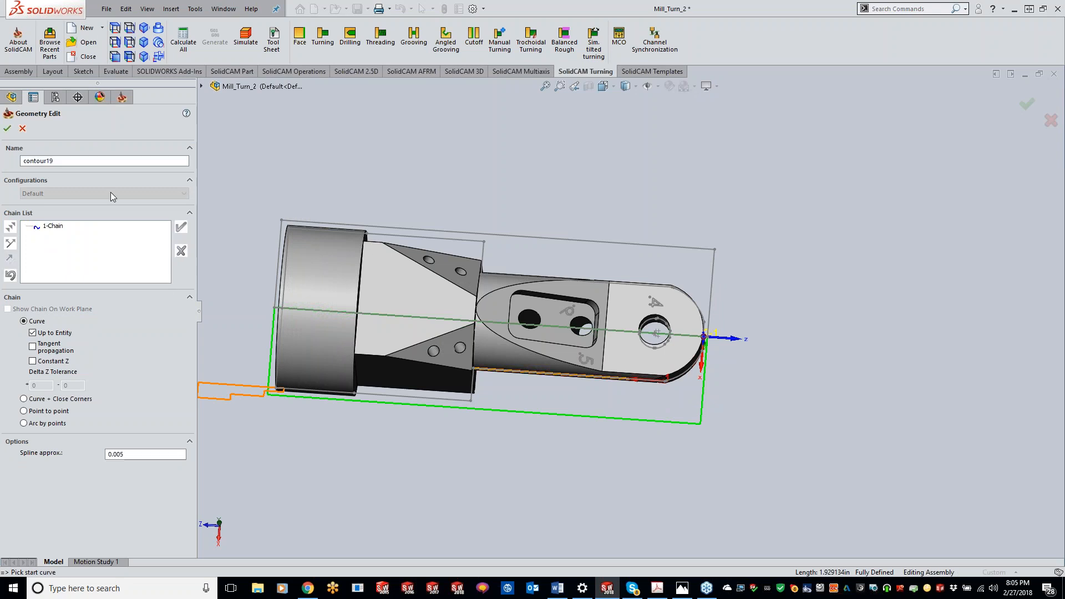
pyautogui.click(9, 128)
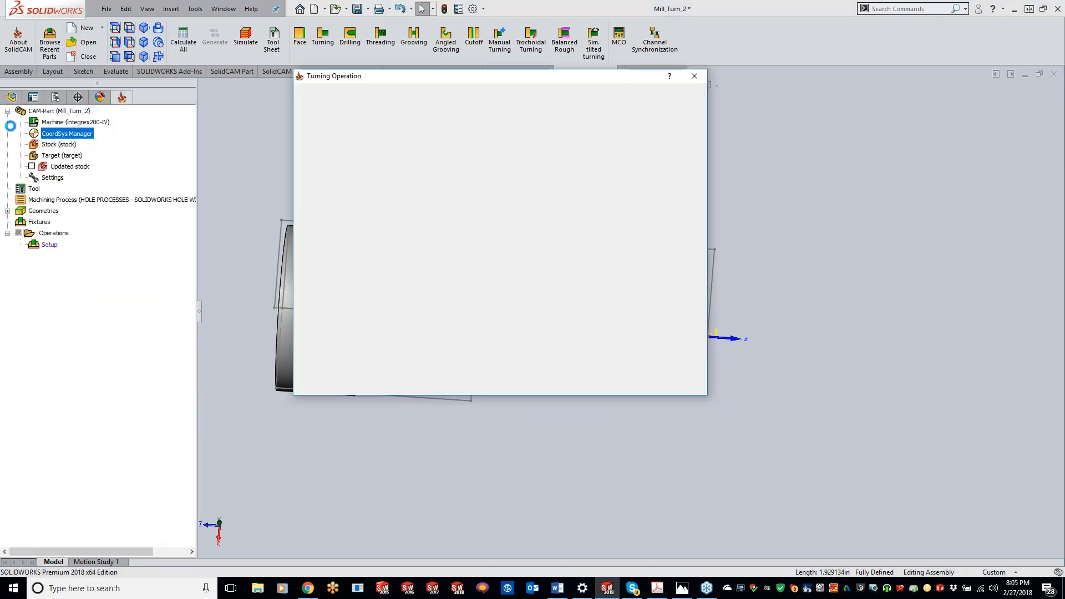
# Open the geometry modification for Chain 1 and accept it with the start automatically extended to the stock.
pyautogui.click(476, 226)
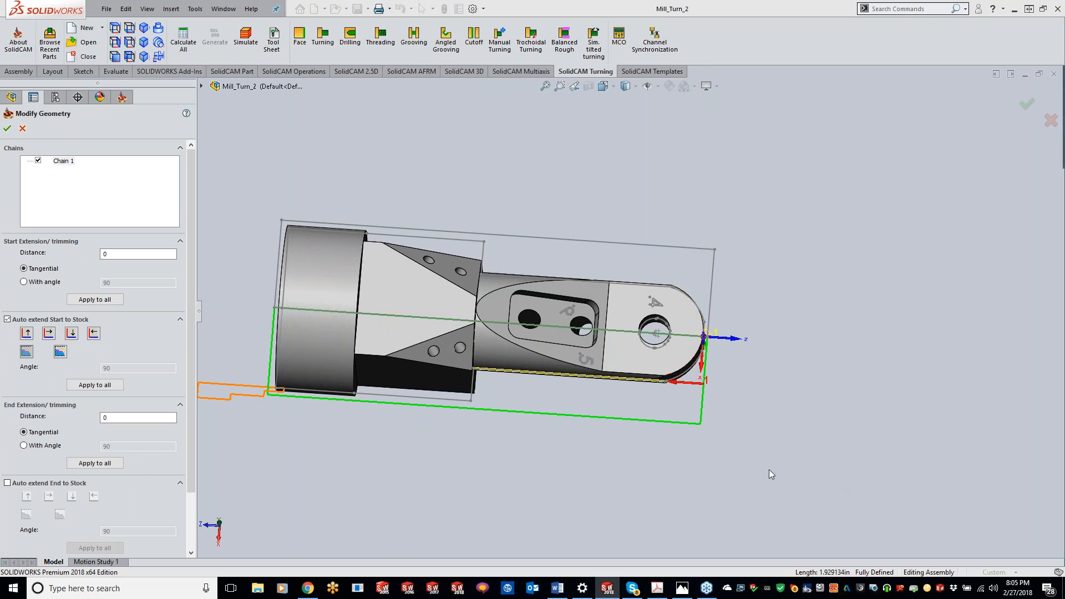
pyautogui.moveTo(769, 470); pyautogui.dragTo(764, 466, button='middle')
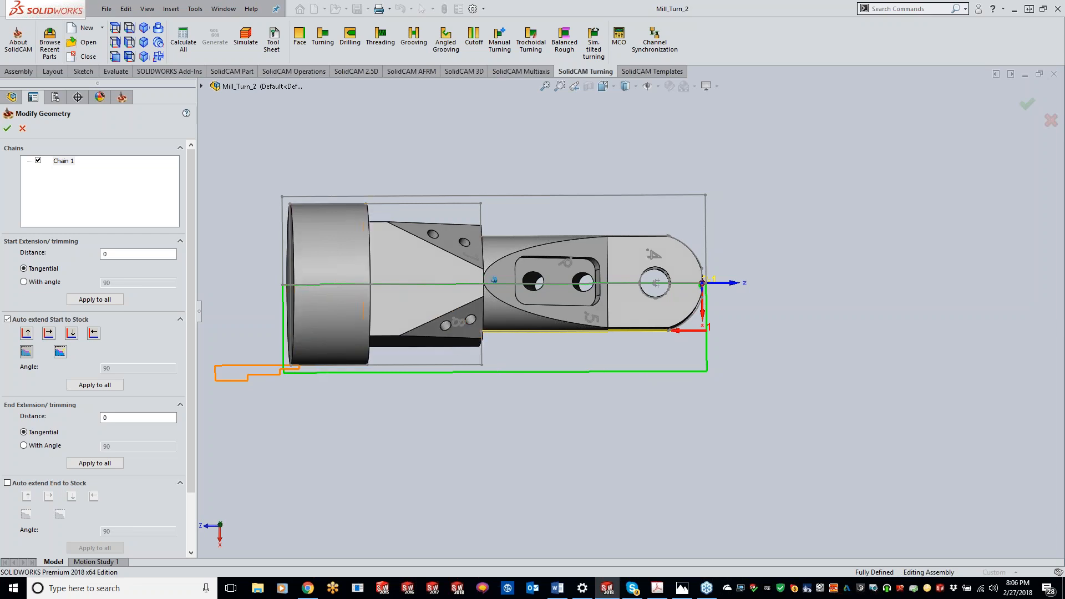
pyautogui.moveTo(445, 293); pyautogui.dragTo(425, 254, button='middle')
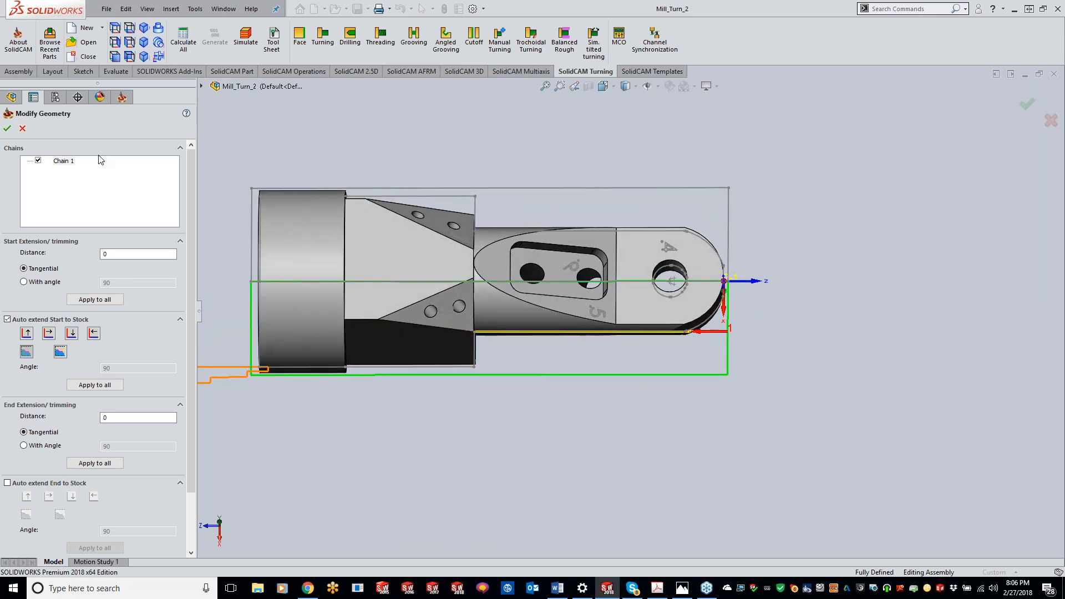
pyautogui.click(8, 127)
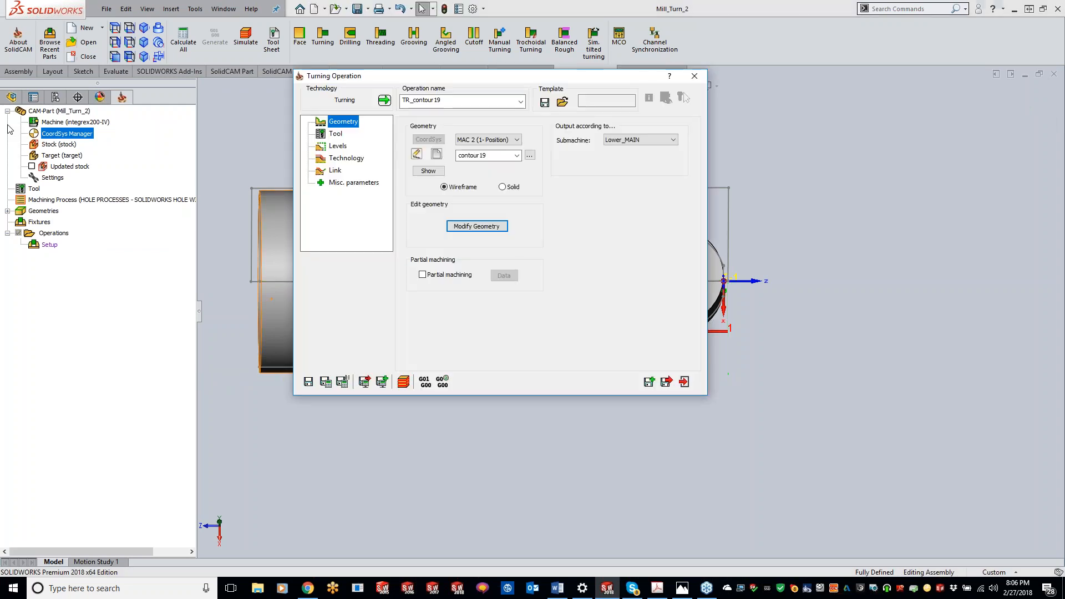
# Assign tool 1, the external roughing tool on the Rotary turret, to the turning operation.
pyautogui.click(336, 136)
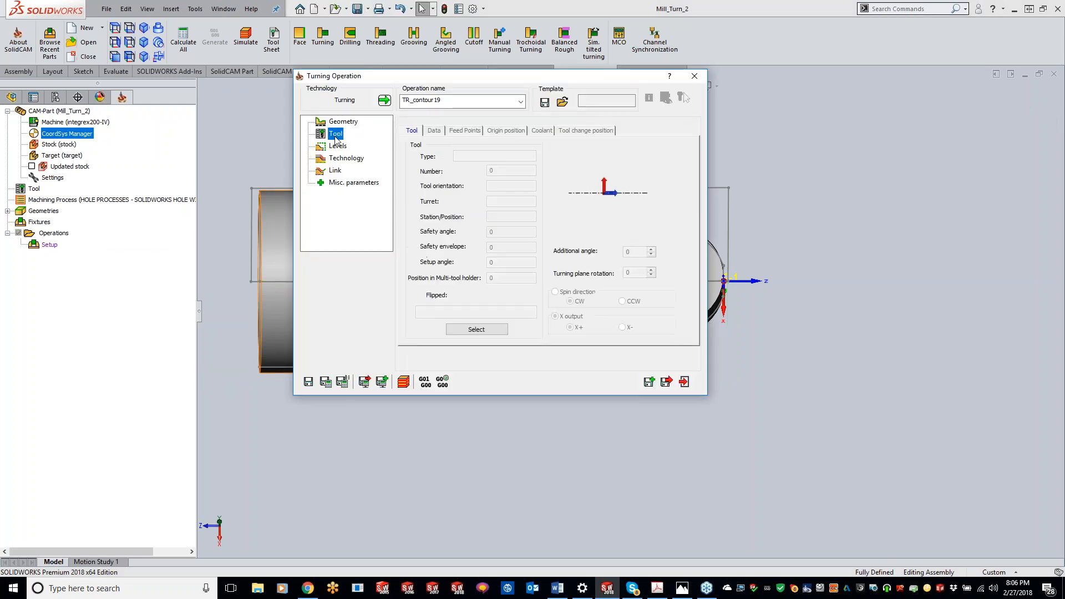
pyautogui.click(477, 330)
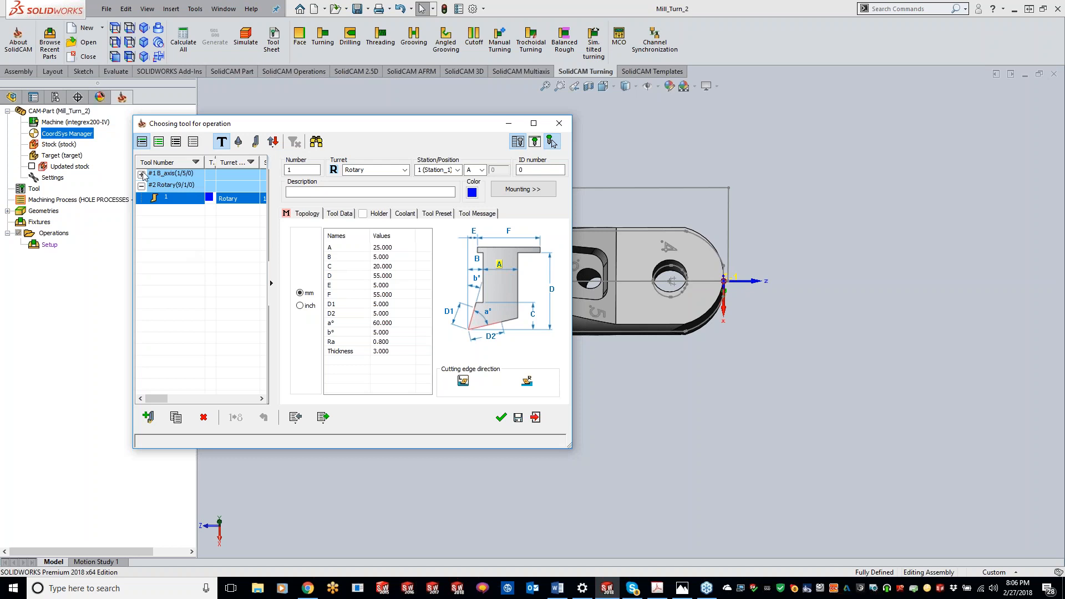
pyautogui.click(141, 174)
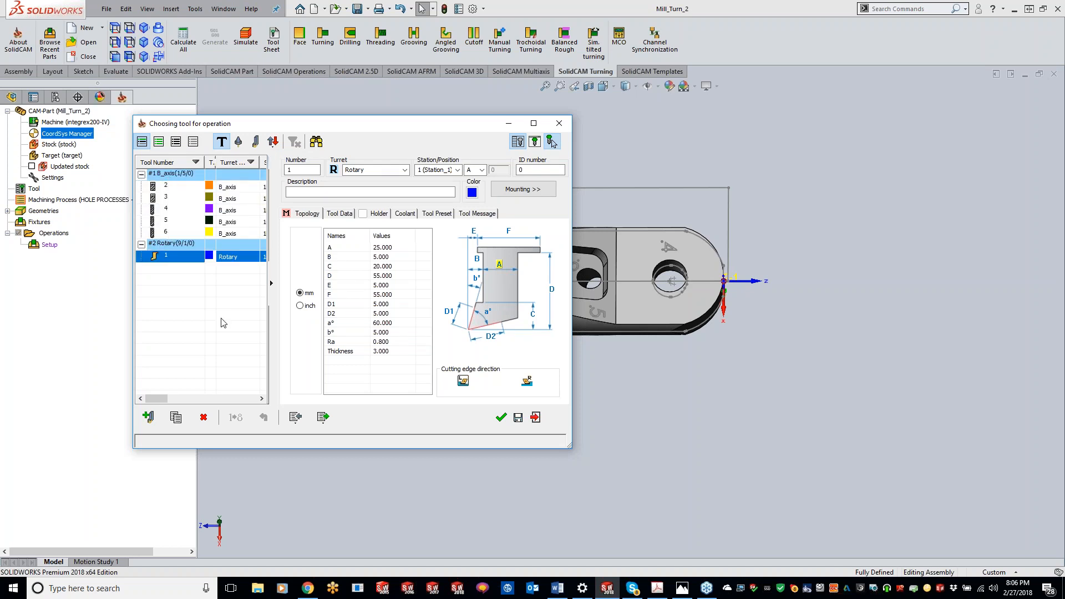
pyautogui.doubleClick(170, 259)
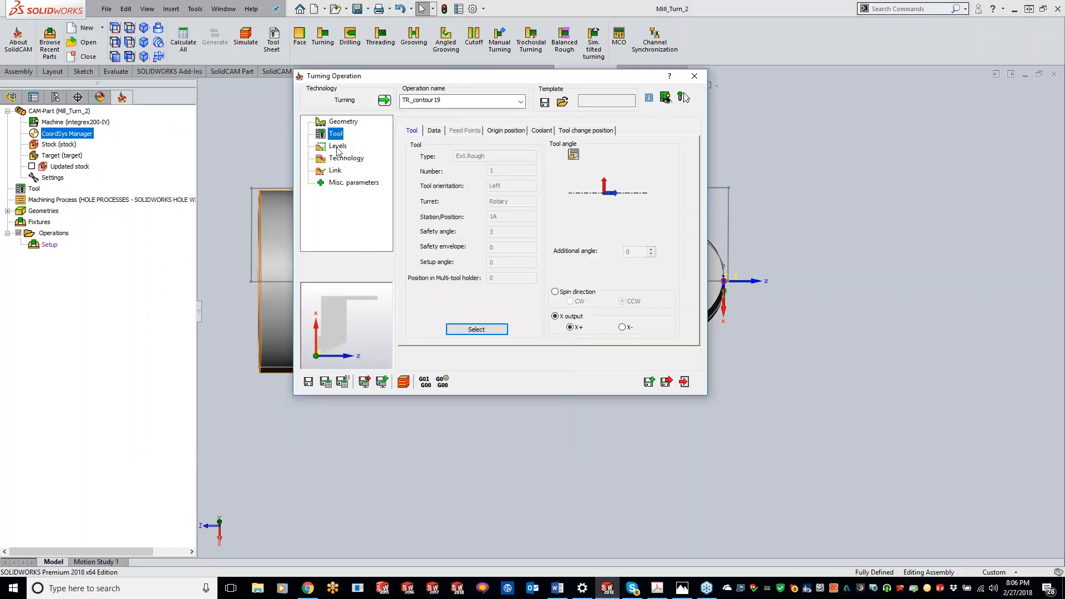
# Set the turning operation's finish to the ISO-Turning method, calculate the operation, and inspect its toolpath on the model.
pyautogui.click(337, 147)
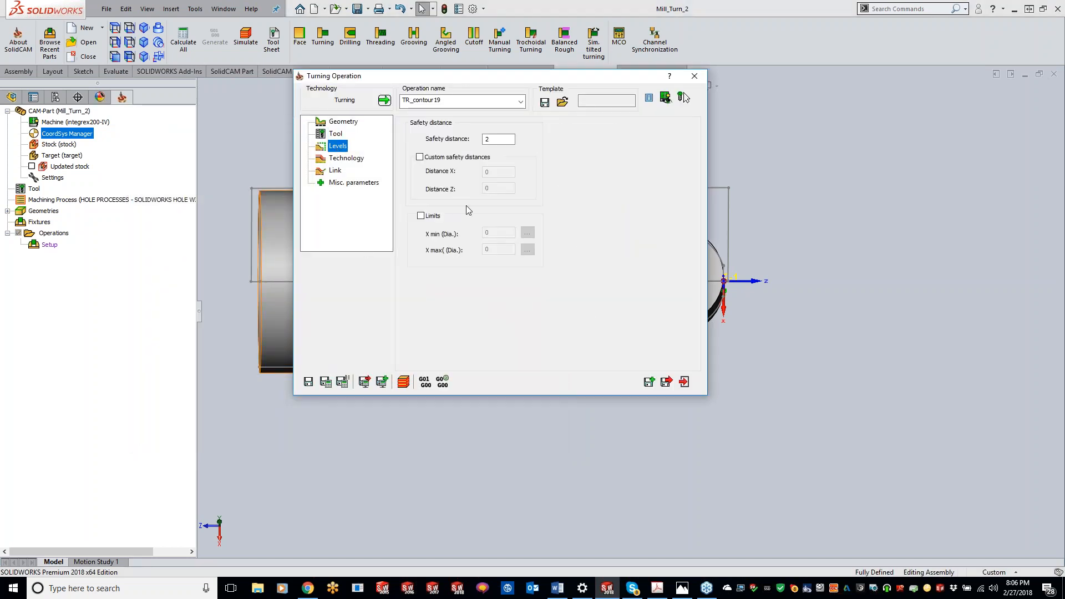
pyautogui.click(347, 159)
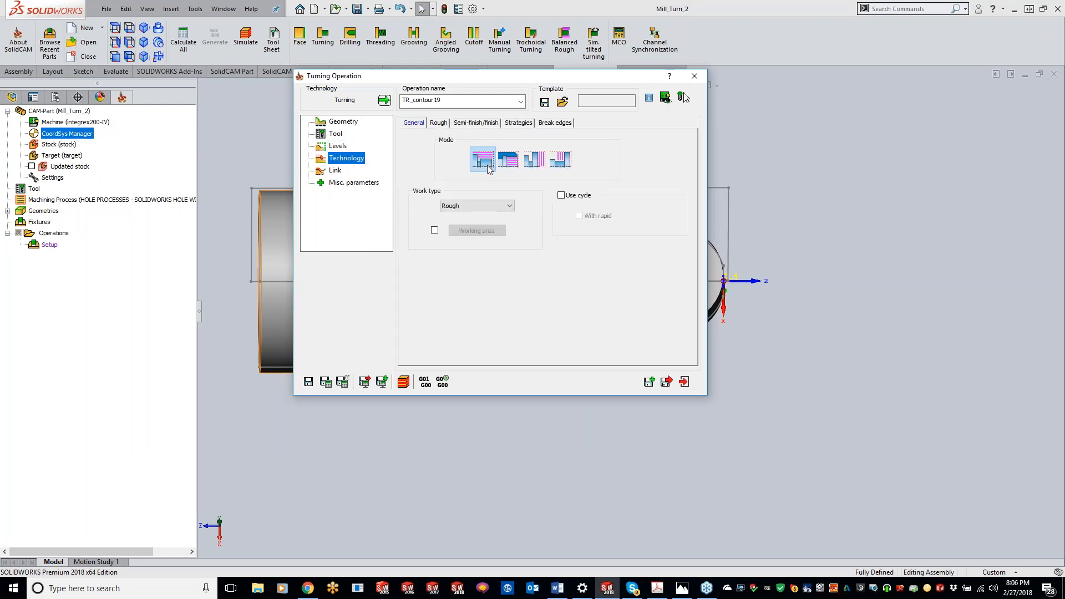
pyautogui.click(476, 124)
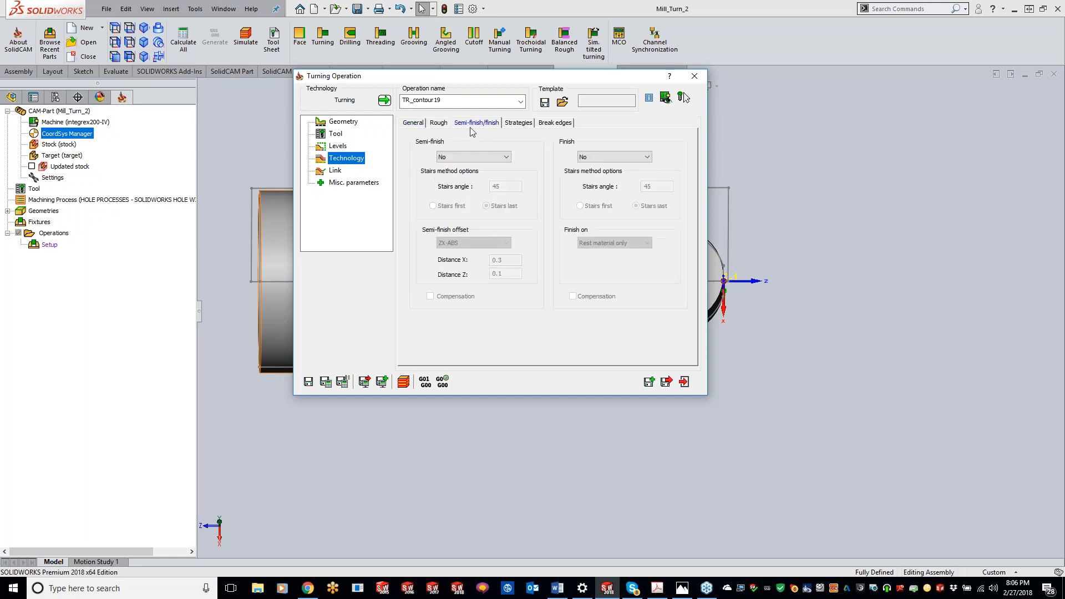
pyautogui.click(614, 157)
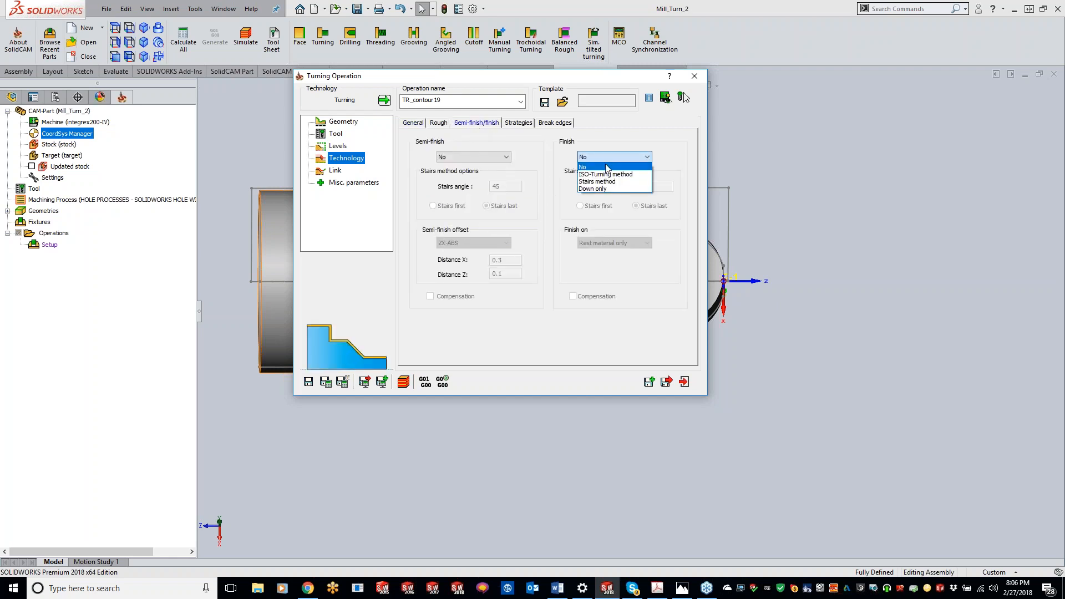
pyautogui.click(609, 175)
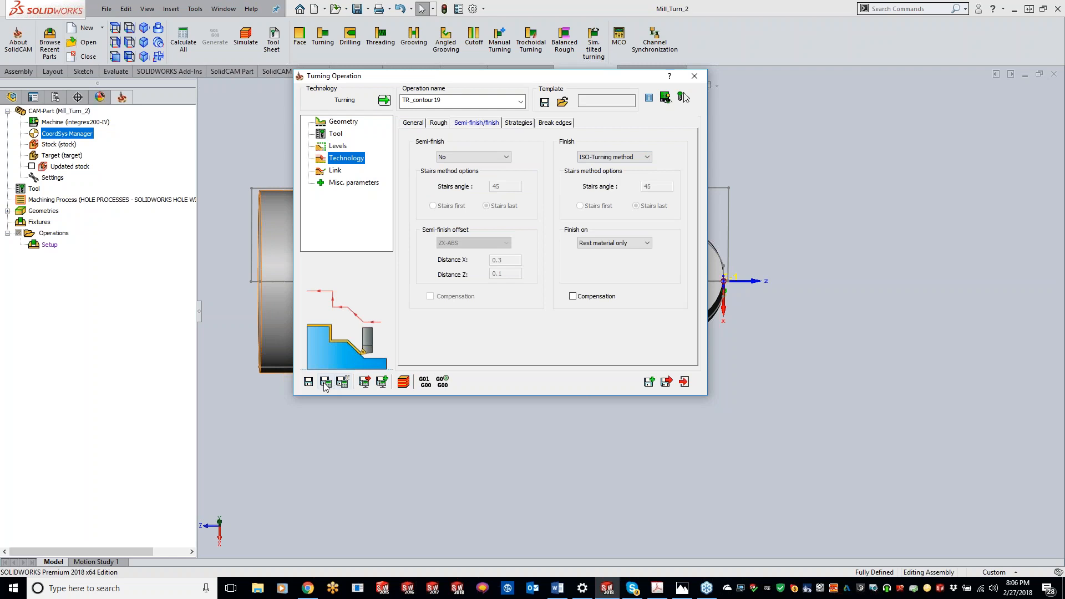
pyautogui.doubleClick(481, 84)
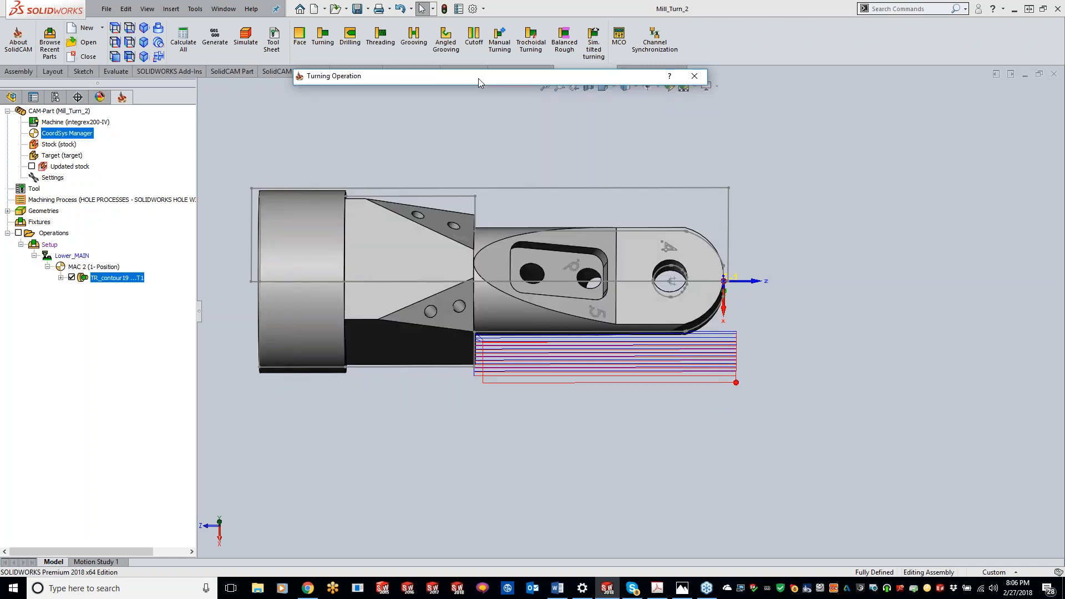
pyautogui.click(644, 439)
pyautogui.doubleClick(508, 81)
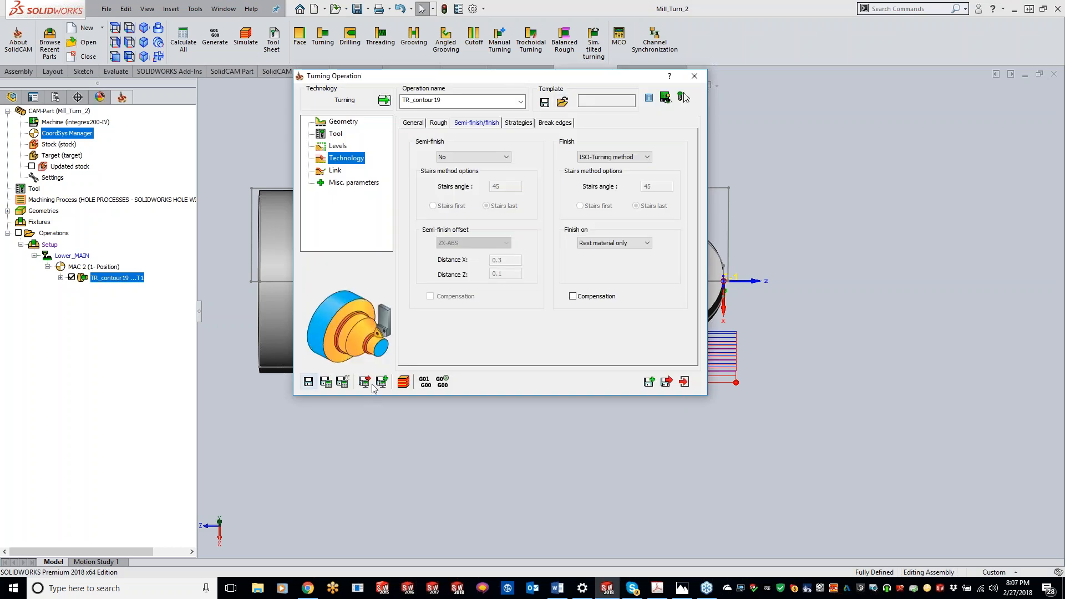
# Simulate the turning operation in the 2D Turning mode, first stepping through moves and then playing it to the end.
pyautogui.click(407, 381)
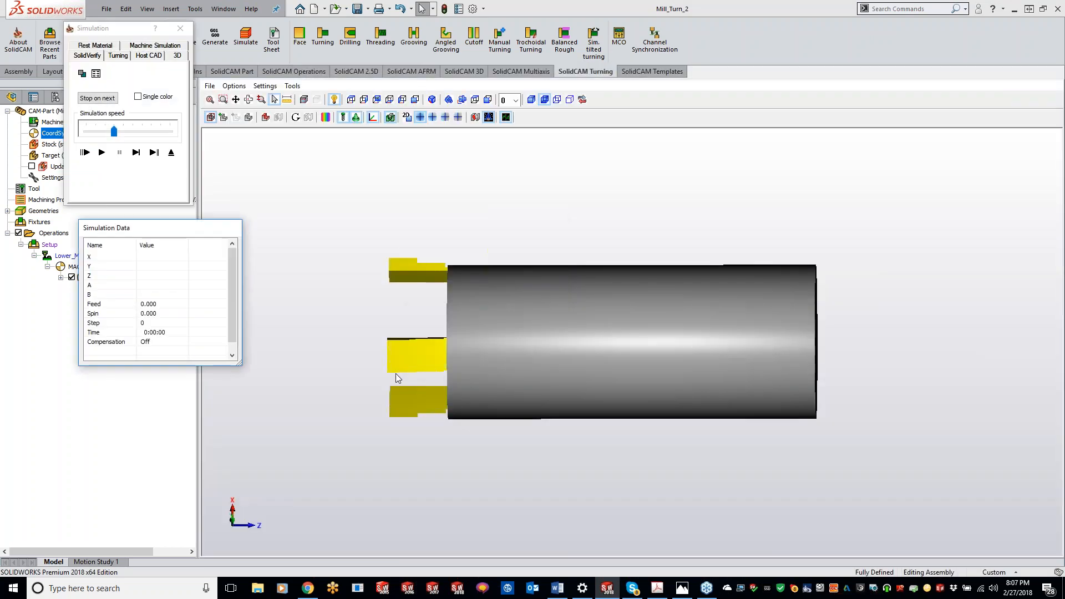
pyautogui.click(121, 60)
pyautogui.moveTo(645, 300); pyautogui.dragTo(581, 304, button='middle')
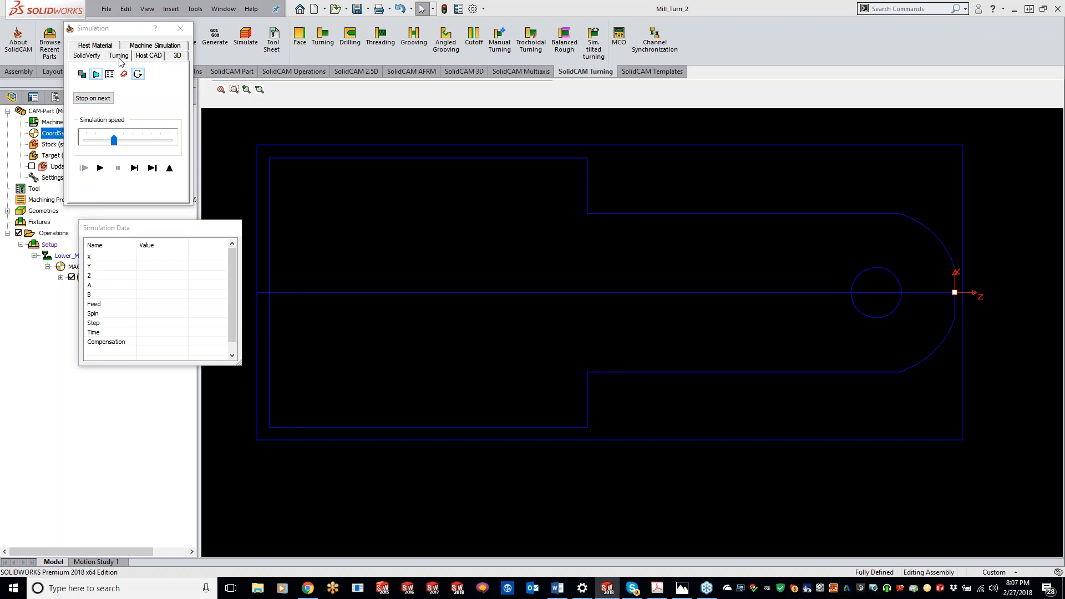
pyautogui.click(133, 169)
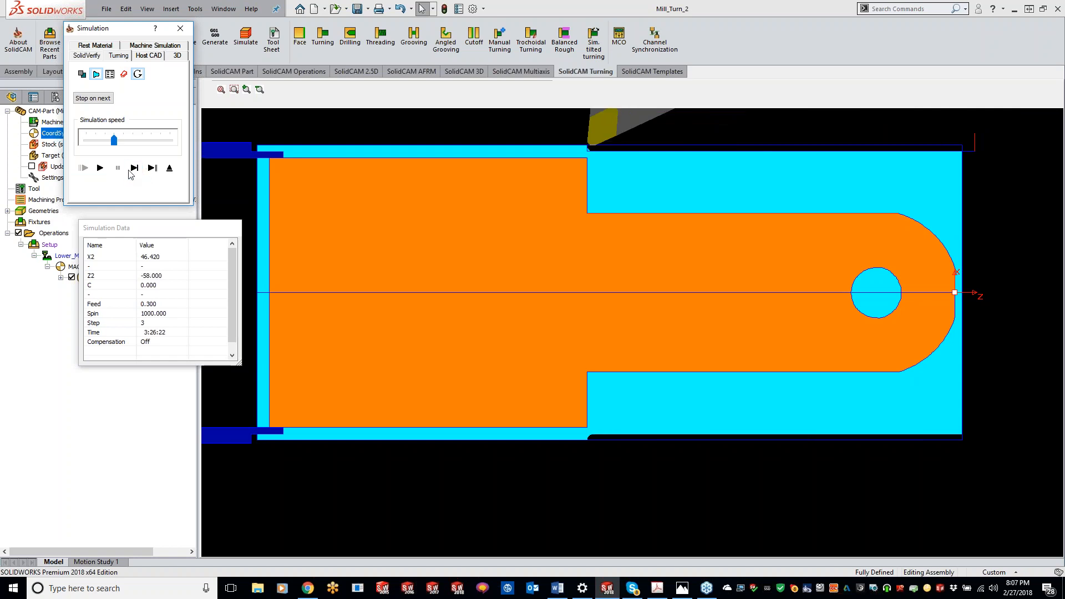
pyautogui.click(102, 169)
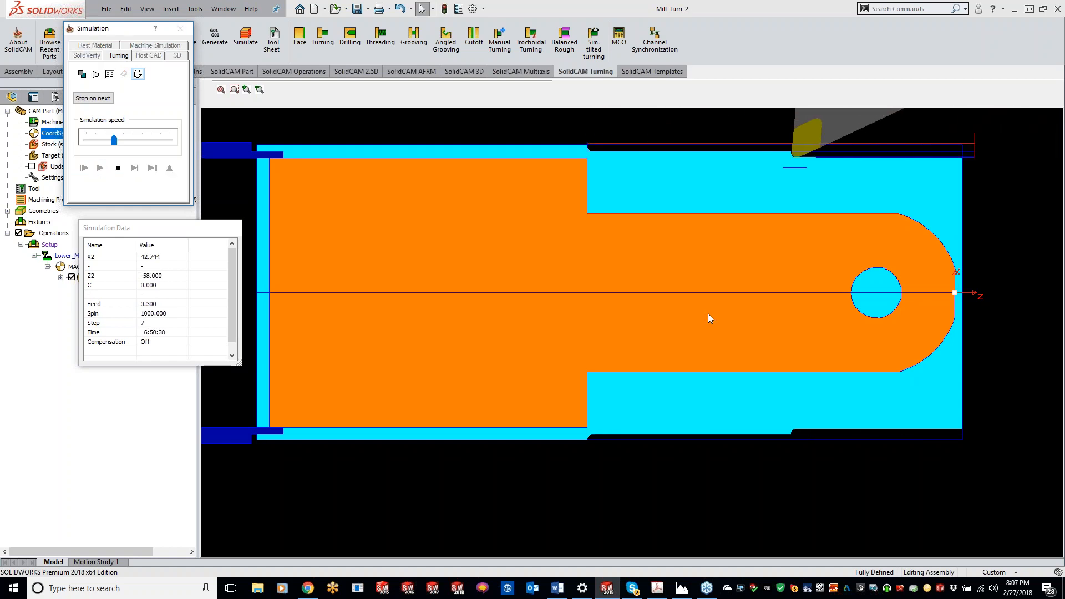
pyautogui.scroll(-1, 708, 314)
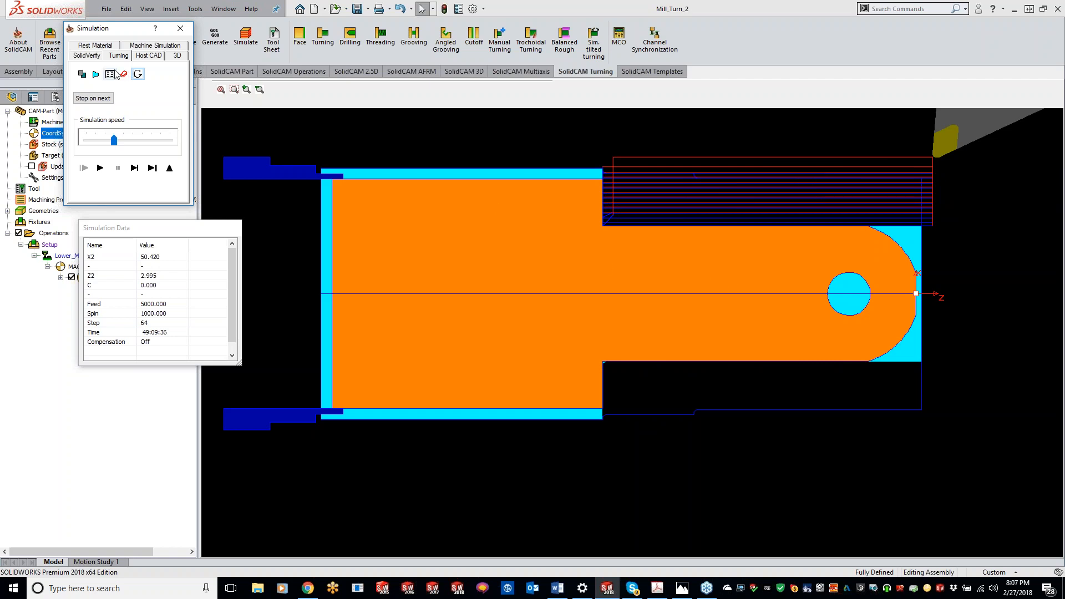
# Play the turning operation in SolidVerify, inspect the machined stock, and close the simulation and the operation.
pyautogui.click(89, 56)
pyautogui.click(102, 153)
pyautogui.moveTo(833, 356); pyautogui.dragTo(793, 376, button='middle')
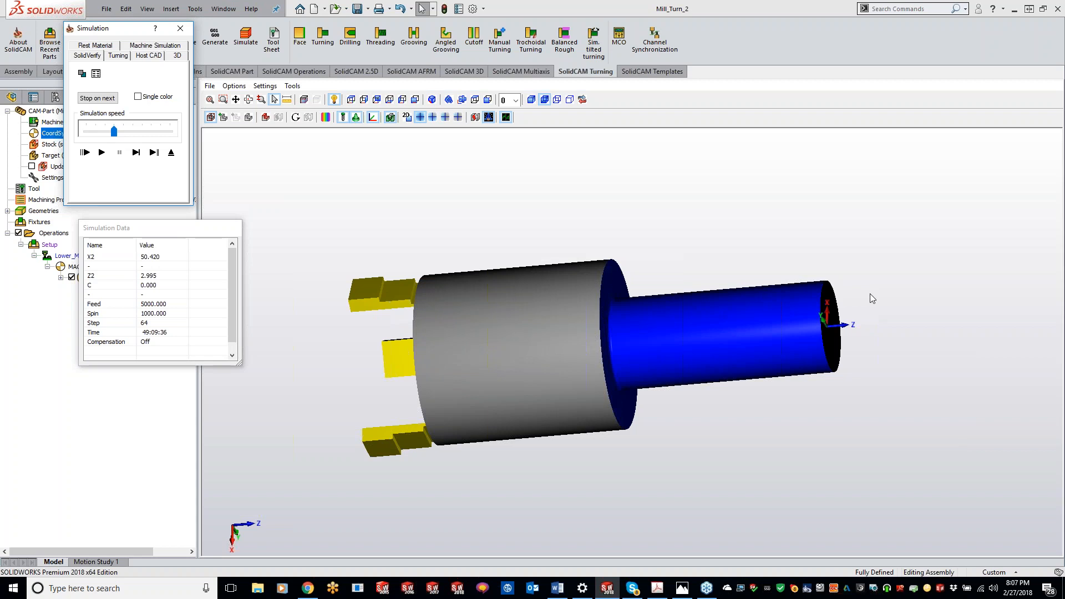
pyautogui.click(181, 29)
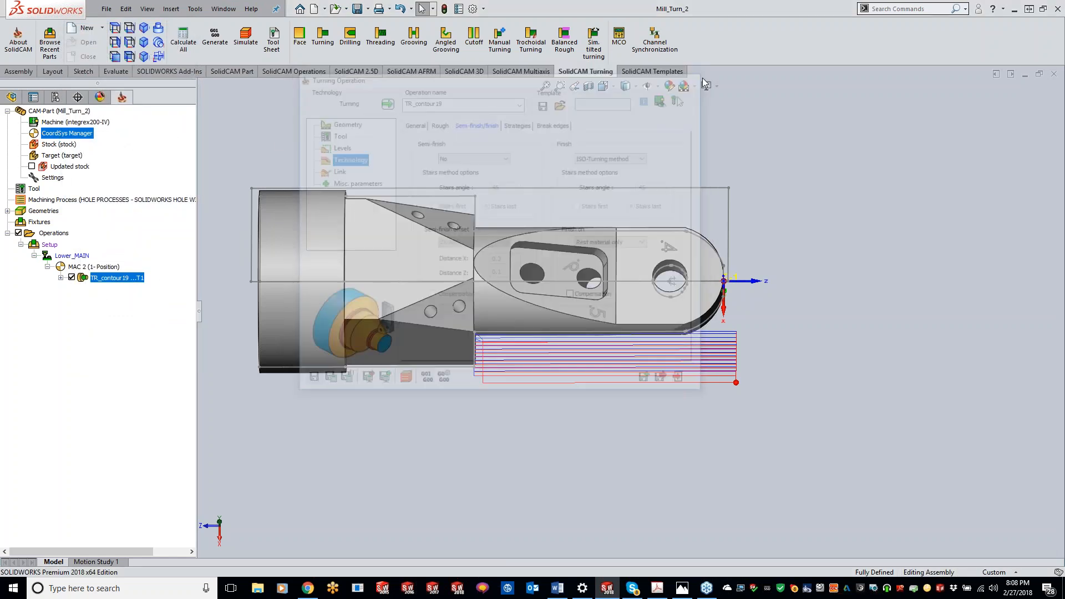
# Create a 2.5D Profile operation on MAC 1 (4-Position).
pyautogui.moveTo(758, 209); pyautogui.dragTo(757, 207, button='middle')
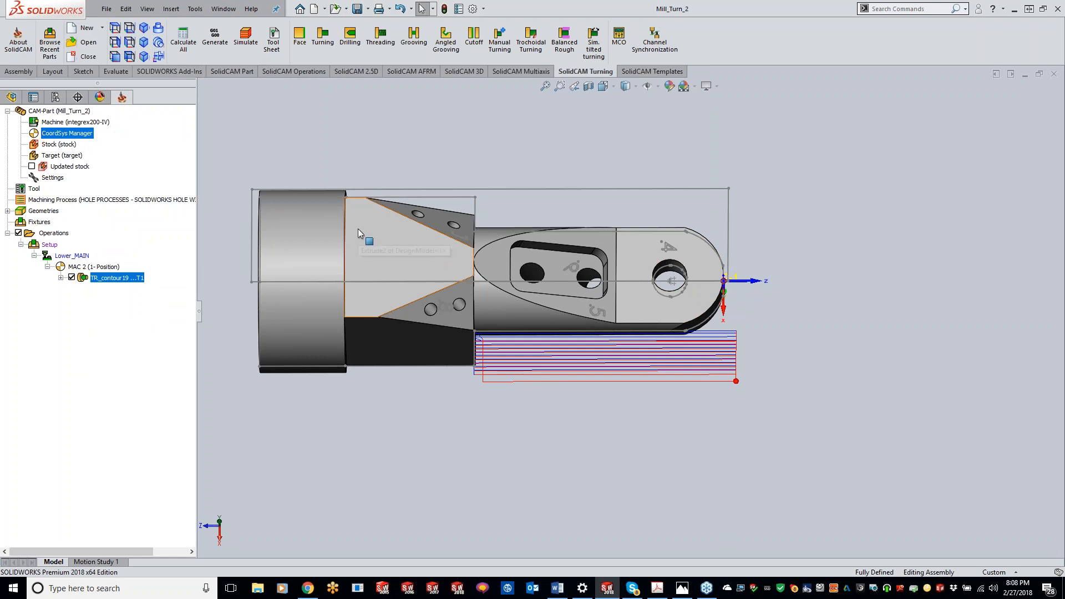
pyautogui.click(356, 71)
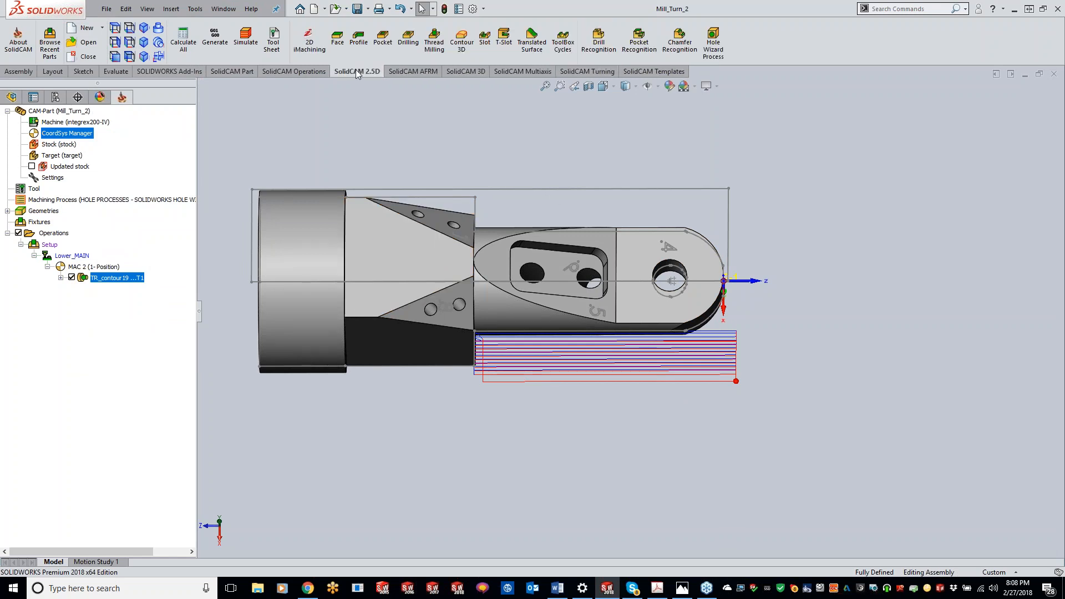
pyautogui.click(357, 37)
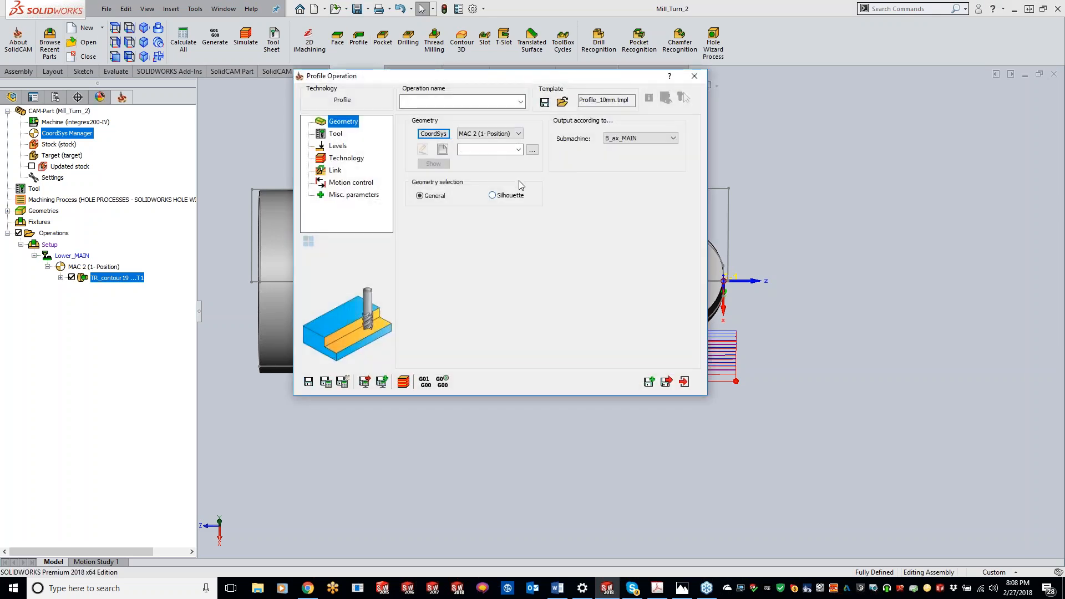
pyautogui.click(496, 138)
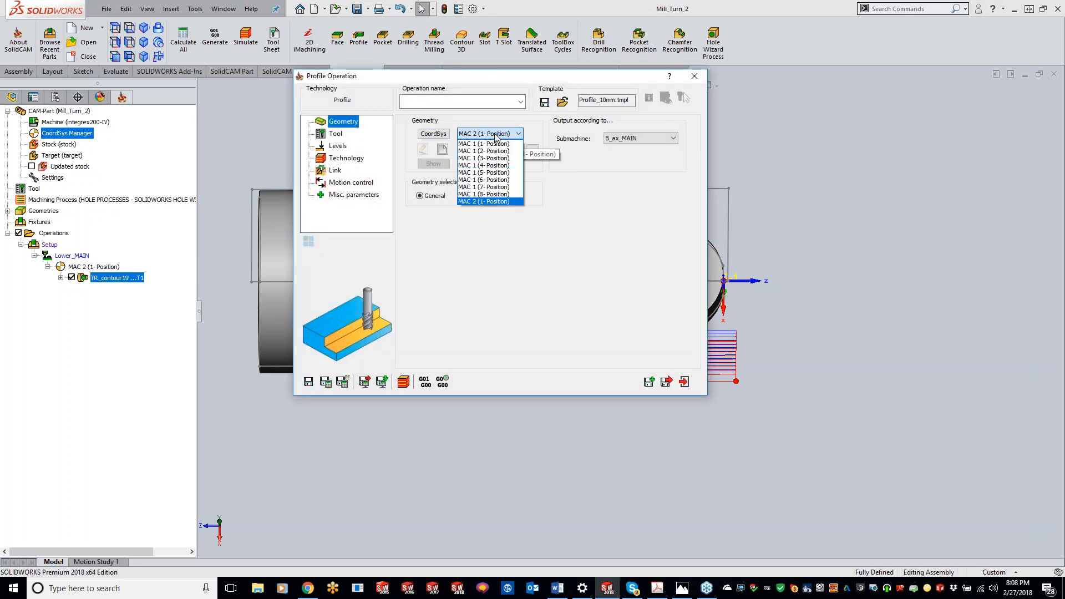
pyautogui.click(498, 166)
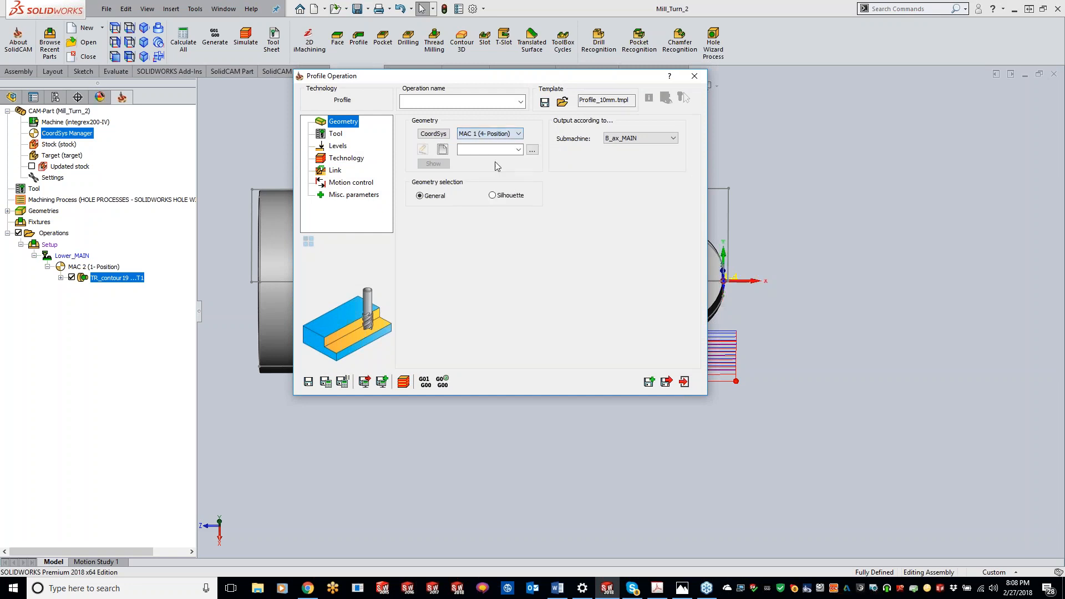
# Define the profile geometry as one curve chain along the flat's edge at the shoulder of the large cylindrical section.
pyautogui.doubleClick(525, 81)
pyautogui.moveTo(688, 317); pyautogui.dragTo(655, 263, button='middle')
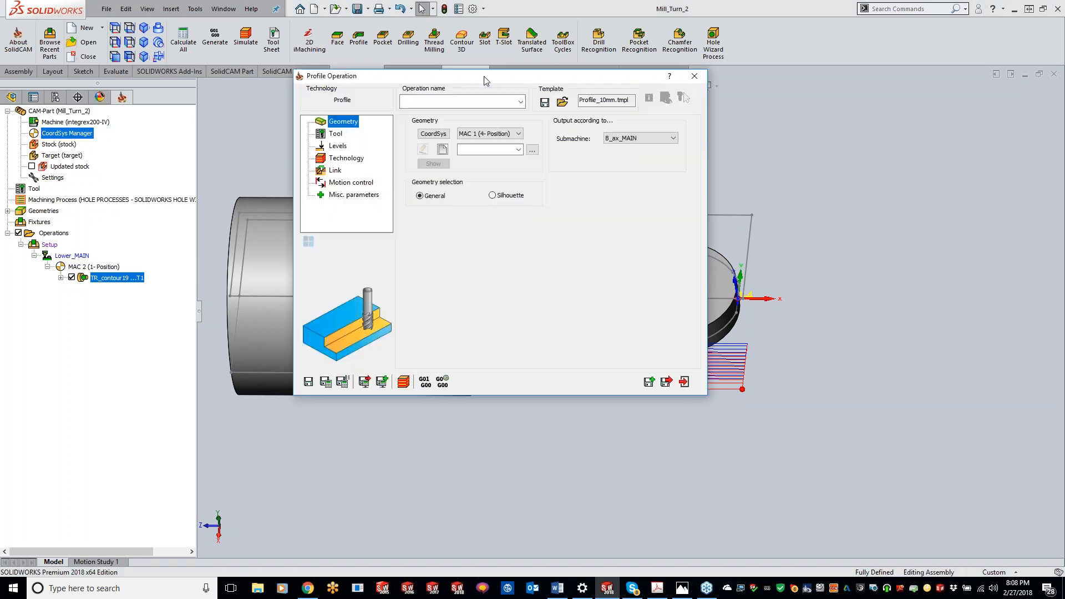
pyautogui.click(442, 149)
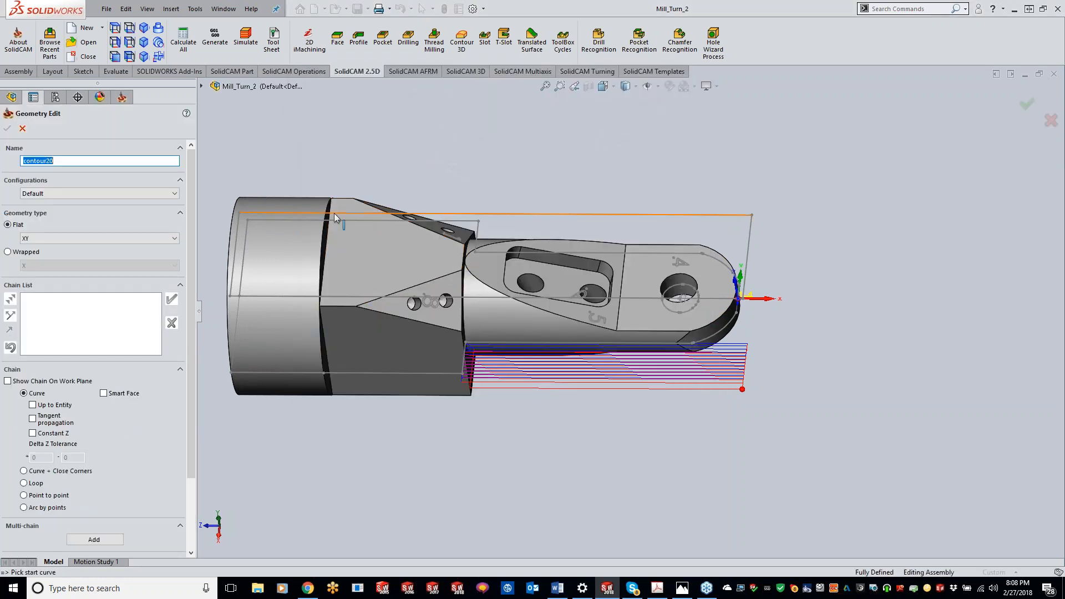
pyautogui.click(329, 223)
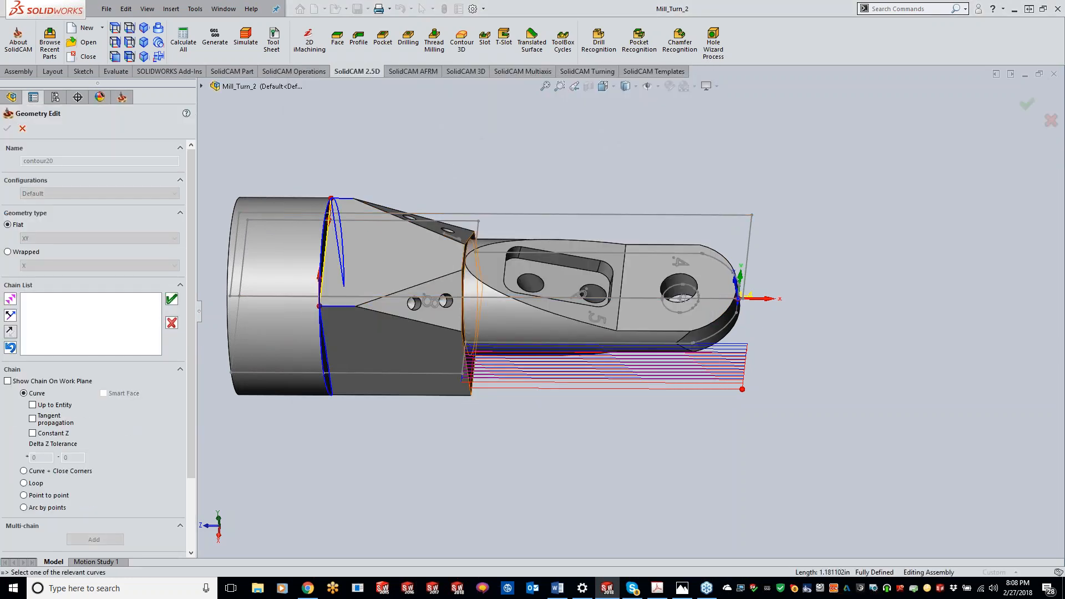
pyautogui.click(171, 300)
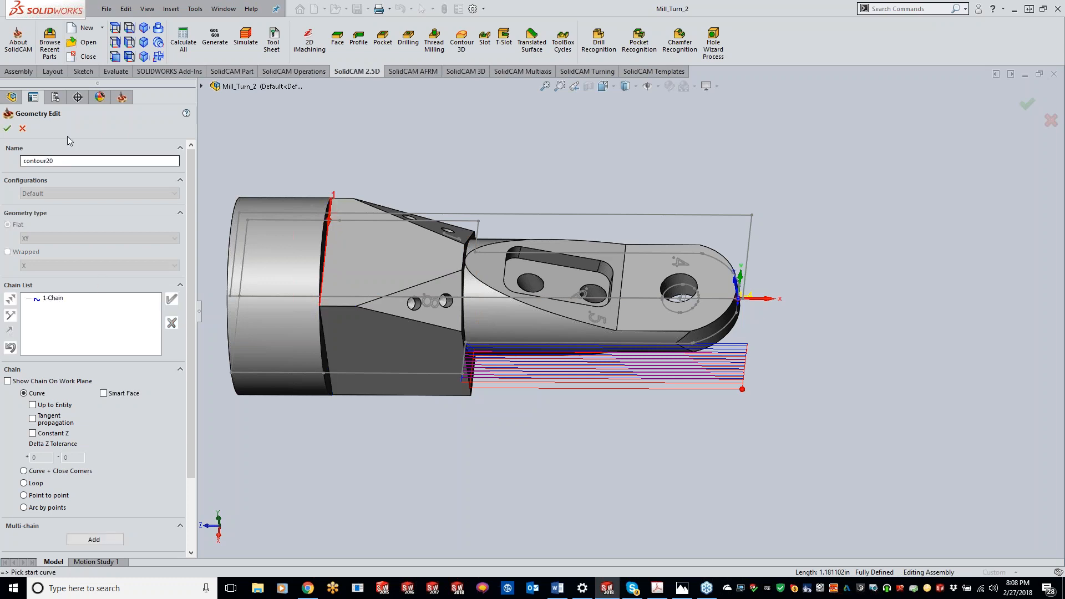
pyautogui.click(6, 129)
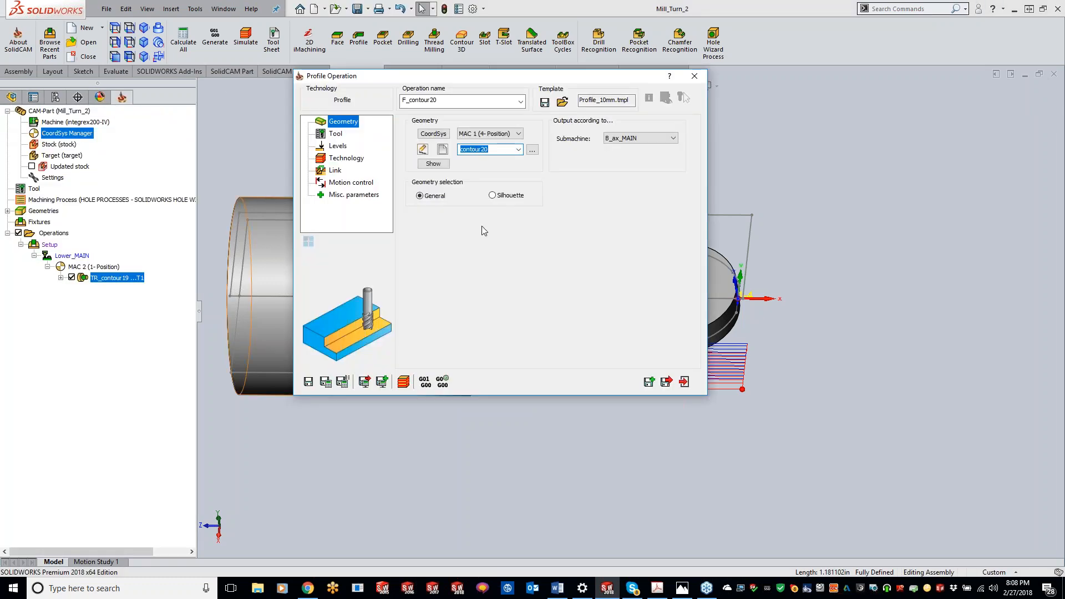
# Assign tool 2, the 16 mm end mill on the B_axis turret, to the profile operation.
pyautogui.click(336, 134)
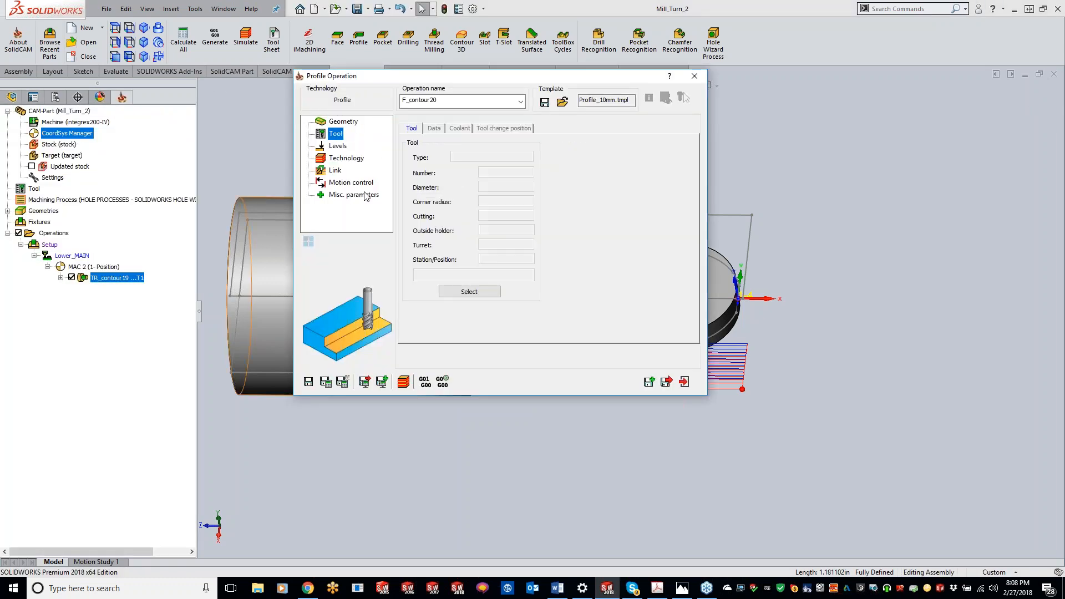
pyautogui.click(470, 292)
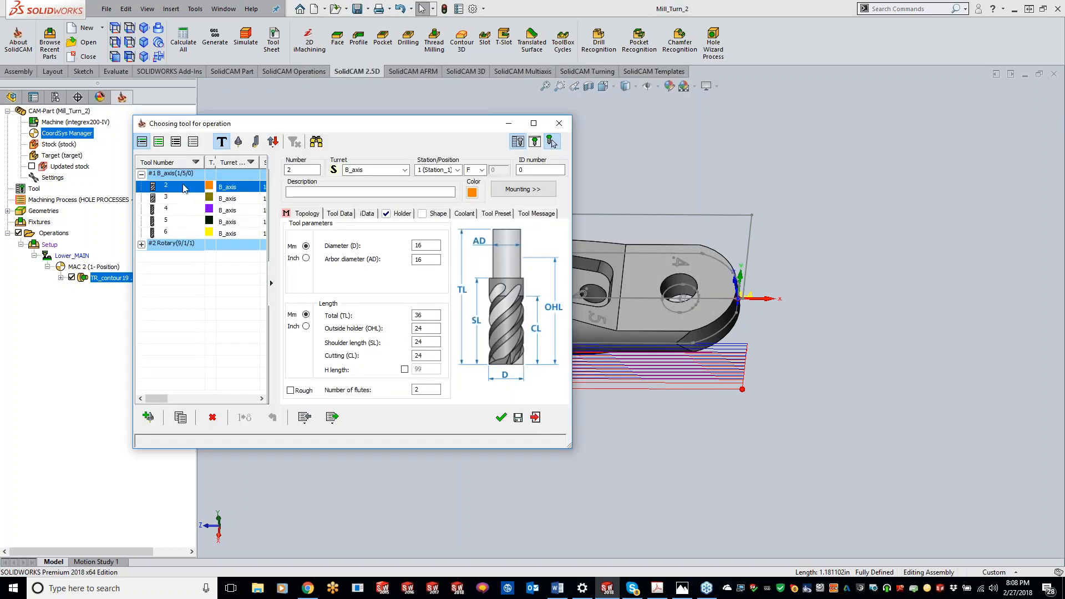
pyautogui.doubleClick(183, 188)
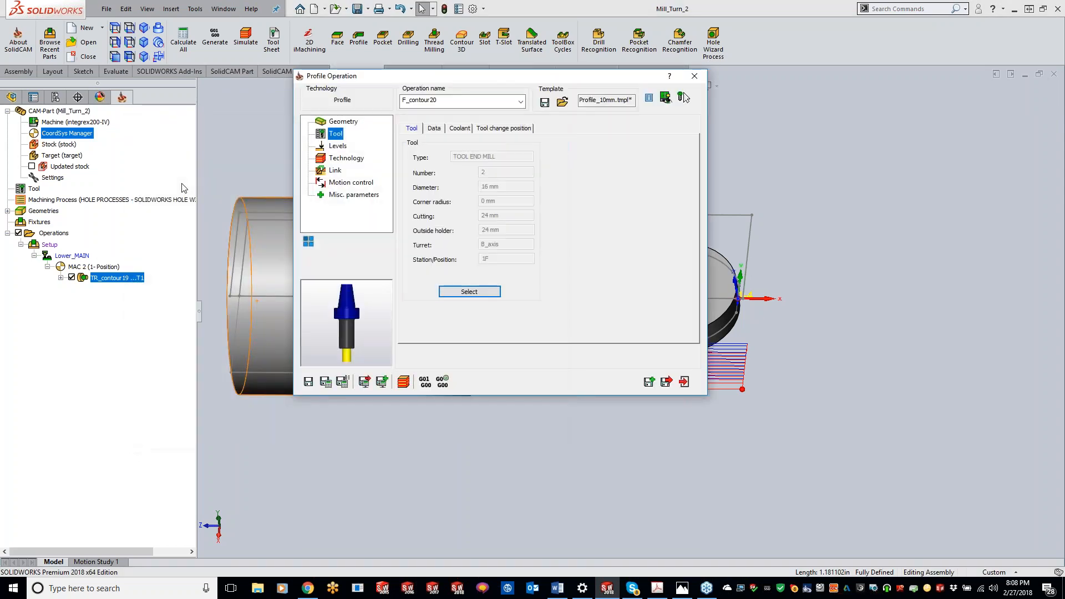
# Pick the profile operation's upper milling level on the model at the shoulder beside the flat.
pyautogui.click(337, 147)
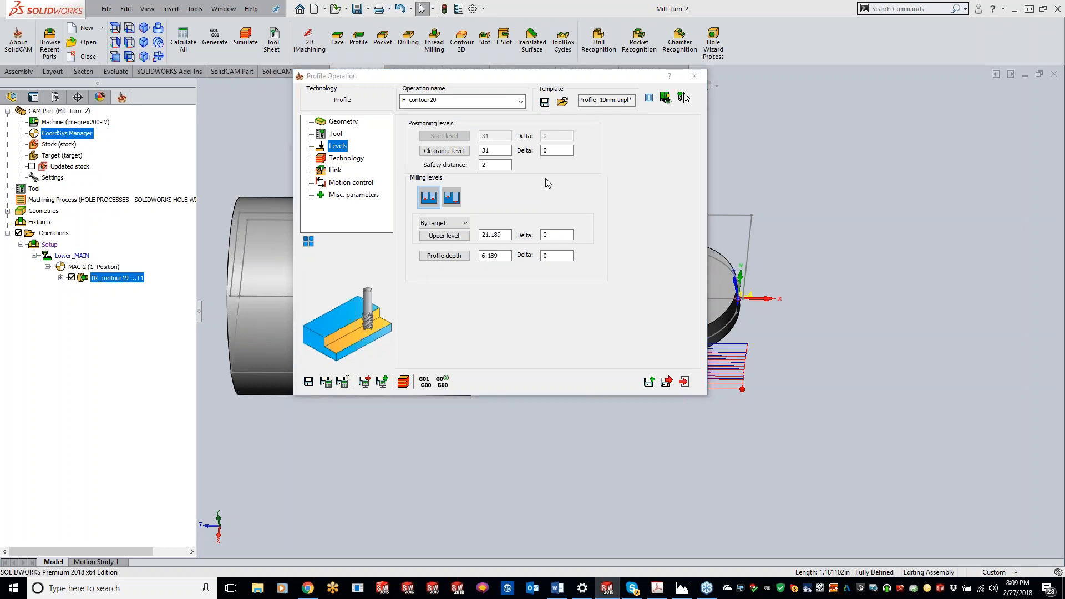
pyautogui.click(505, 234)
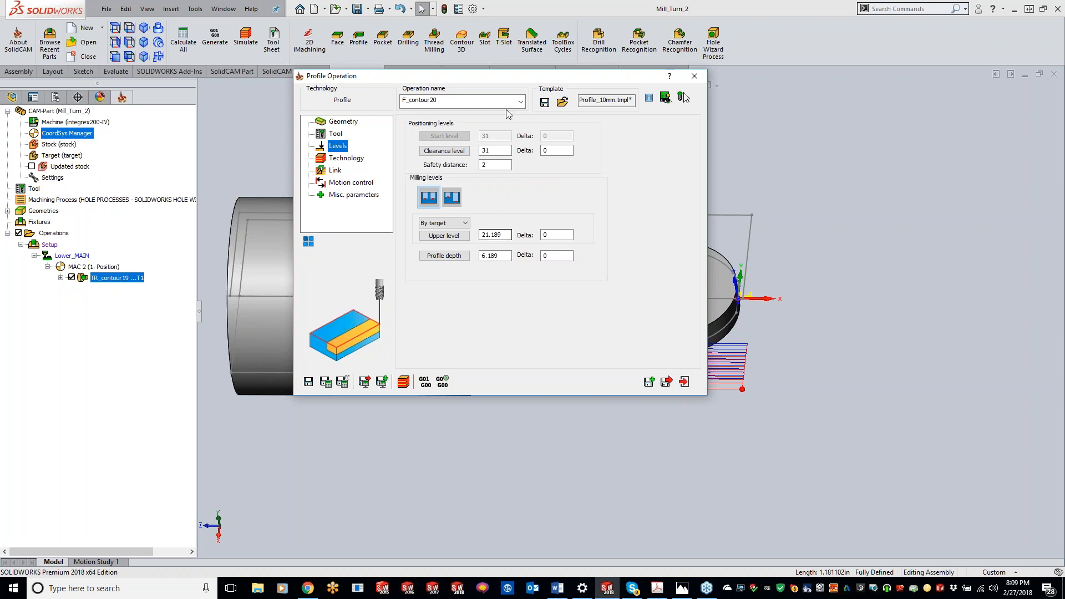
pyautogui.click(444, 235)
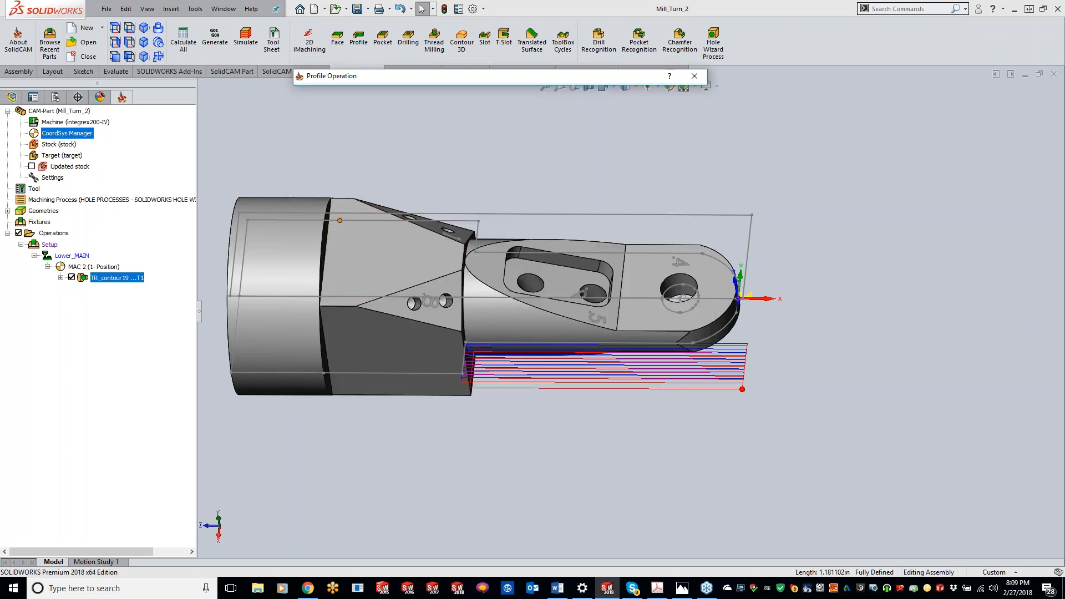
pyautogui.click(323, 228)
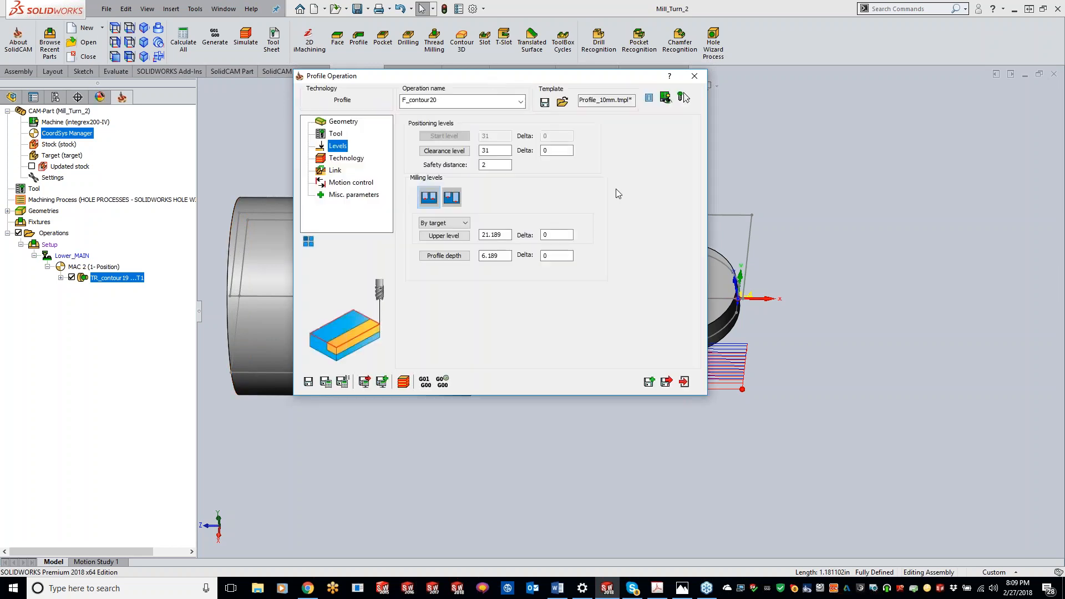
# Define the profile operation's upper milling level by stock and pick the profile depth on the model at the edge of the flat.
pyautogui.click(458, 224)
pyautogui.click(454, 235)
pyautogui.click(505, 256)
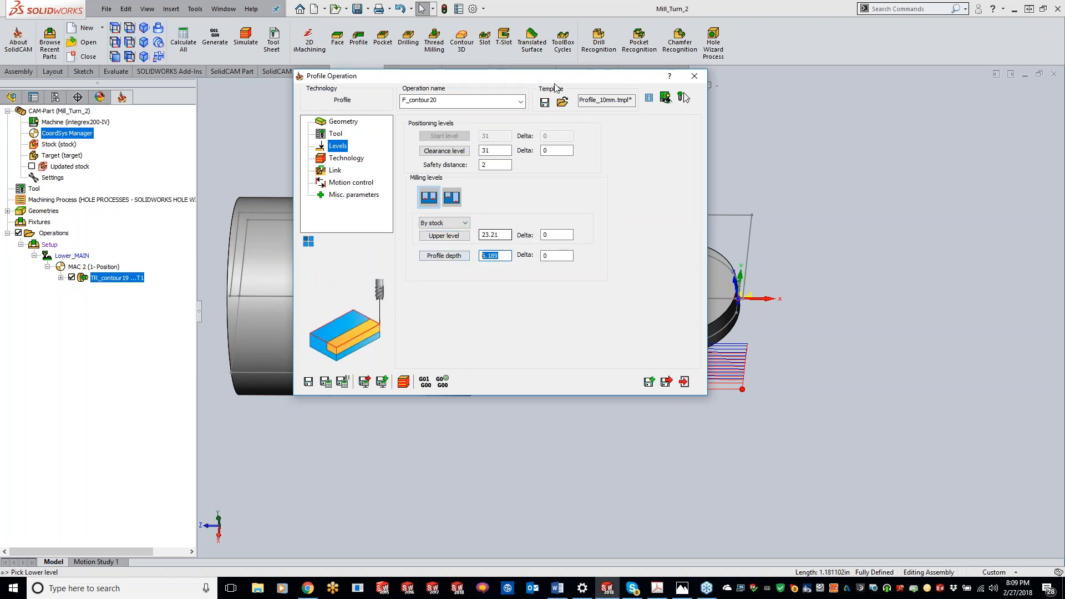
pyautogui.moveTo(527, 81); pyautogui.dragTo(241, 91)
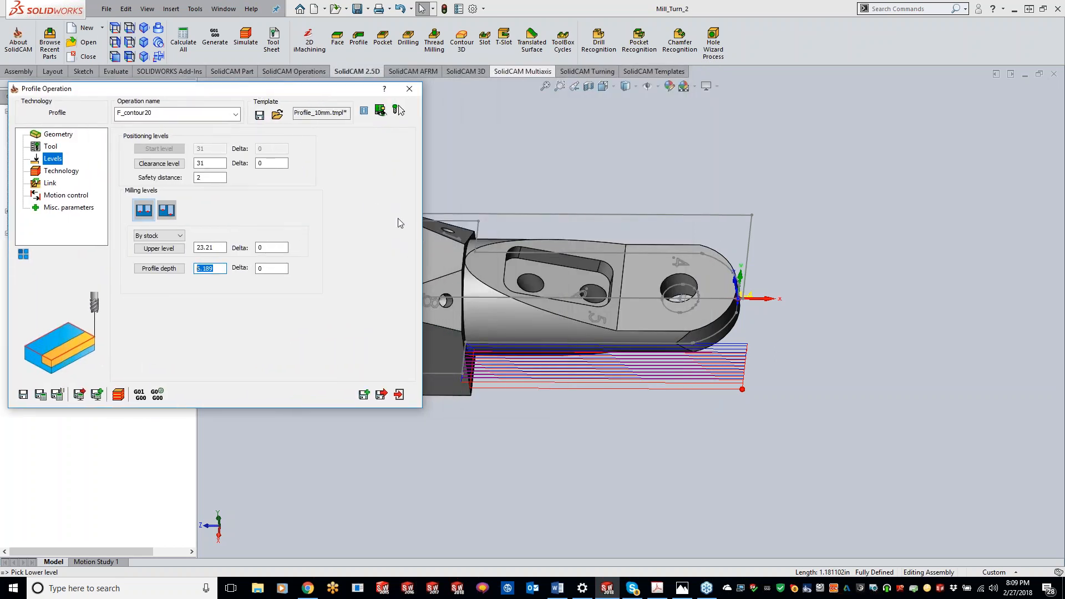
pyautogui.click(449, 273)
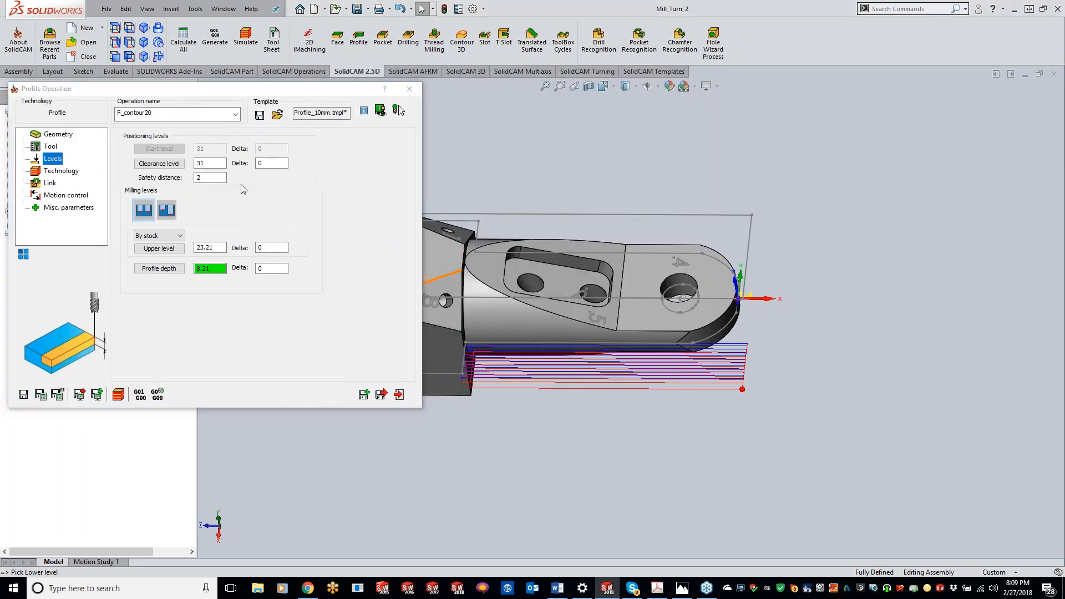
# Enable roughing with a 4 mm step down and 0.5 mm wall offset, plus a 25 mm clear offset with 8 mm step over.
pyautogui.click(71, 172)
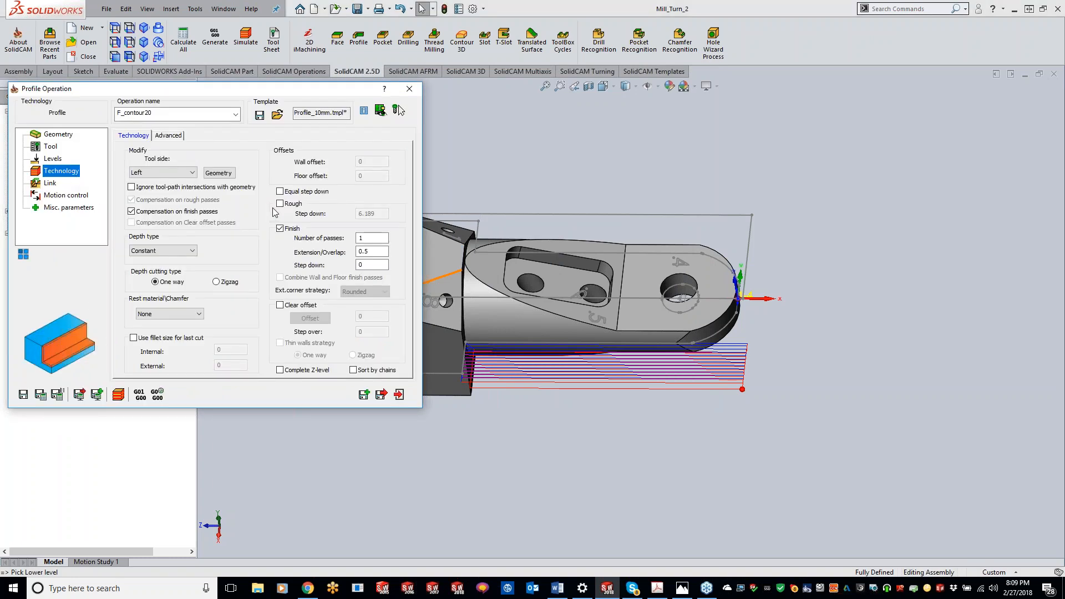
pyautogui.click(323, 198)
pyautogui.moveTo(424, 207); pyautogui.dragTo(390, 207)
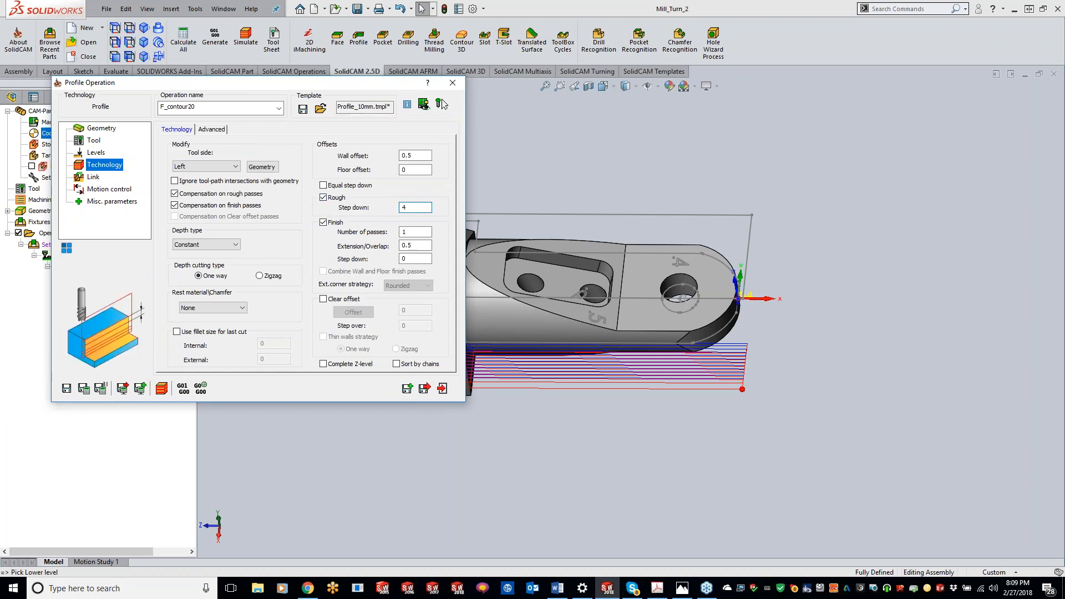
pyautogui.click(324, 299)
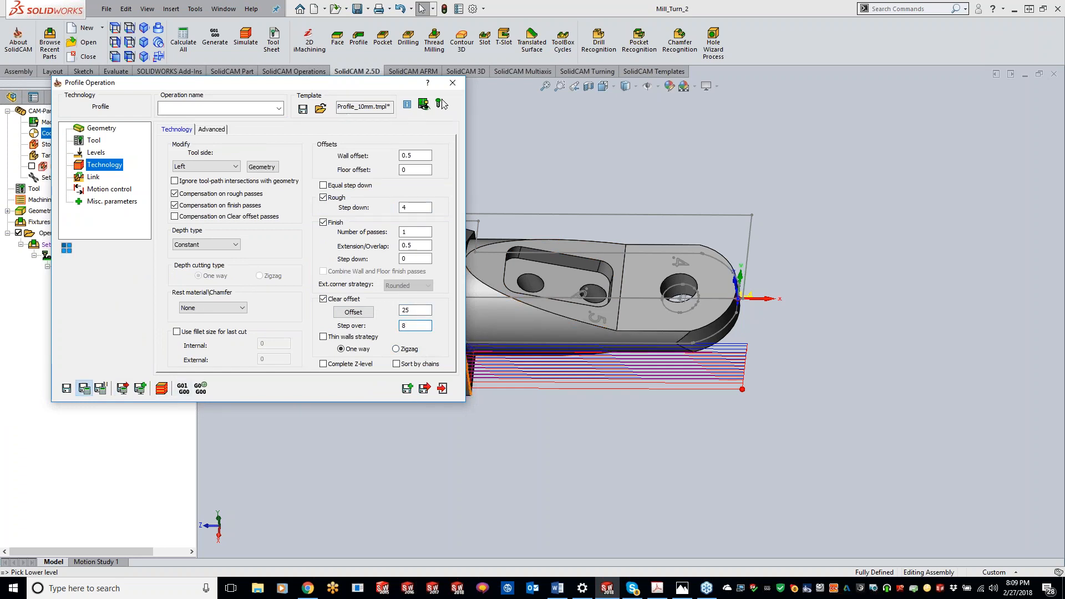
# Simulate the profile operation in SolidVerify to check the machining of the first flat.
pyautogui.moveTo(375, 83); pyautogui.dragTo(769, 117)
pyautogui.click(557, 424)
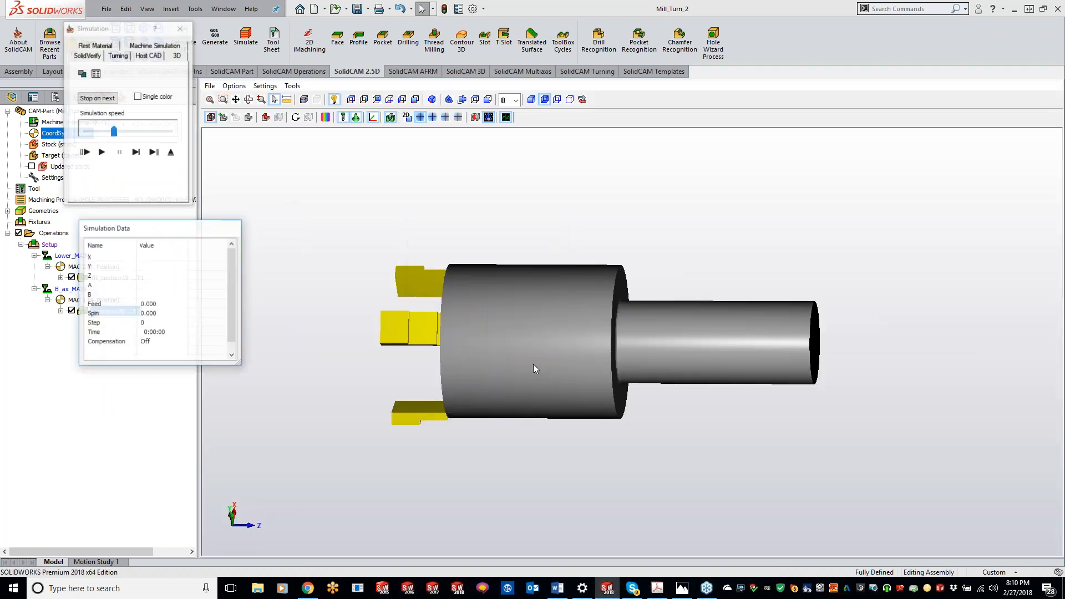
pyautogui.click(102, 153)
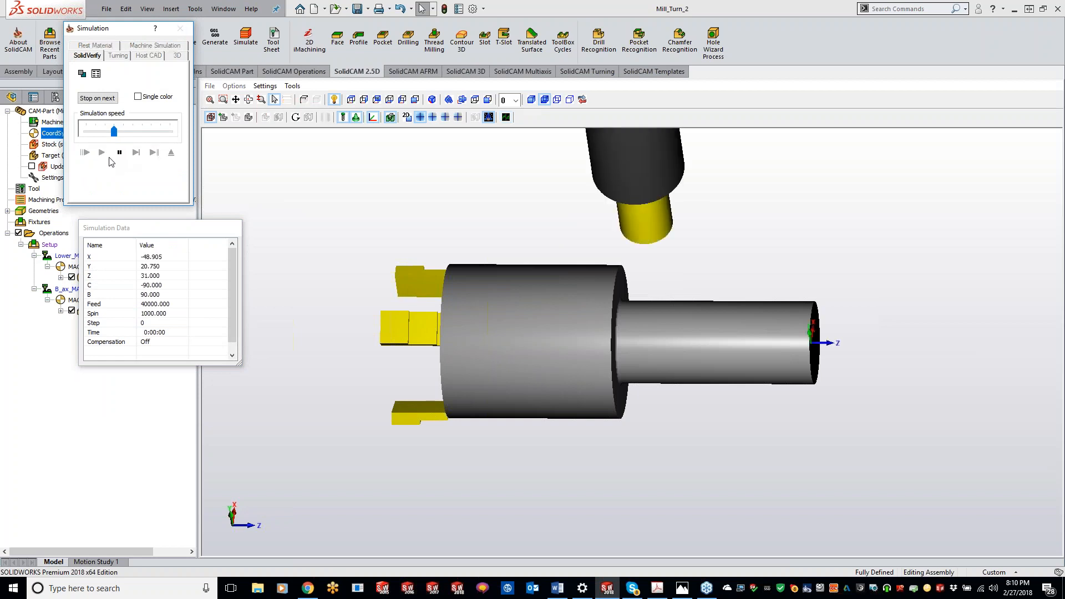
pyautogui.moveTo(418, 224); pyautogui.dragTo(621, 266, button='middle')
# Compare the machined stock with the target model at the first flat, and exit the simulation.
pyautogui.click(325, 117)
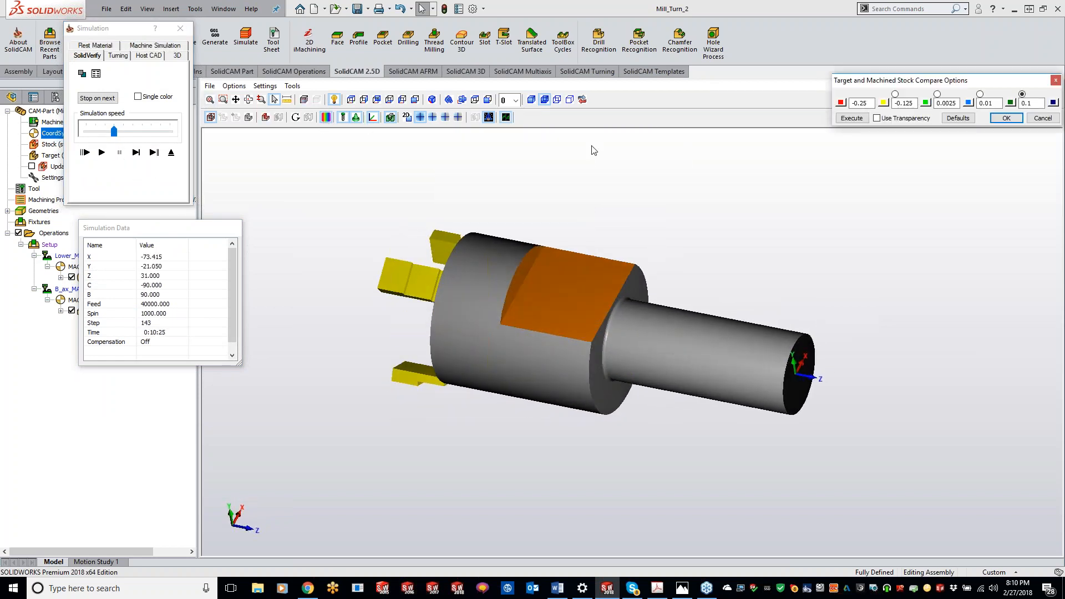
pyautogui.click(852, 119)
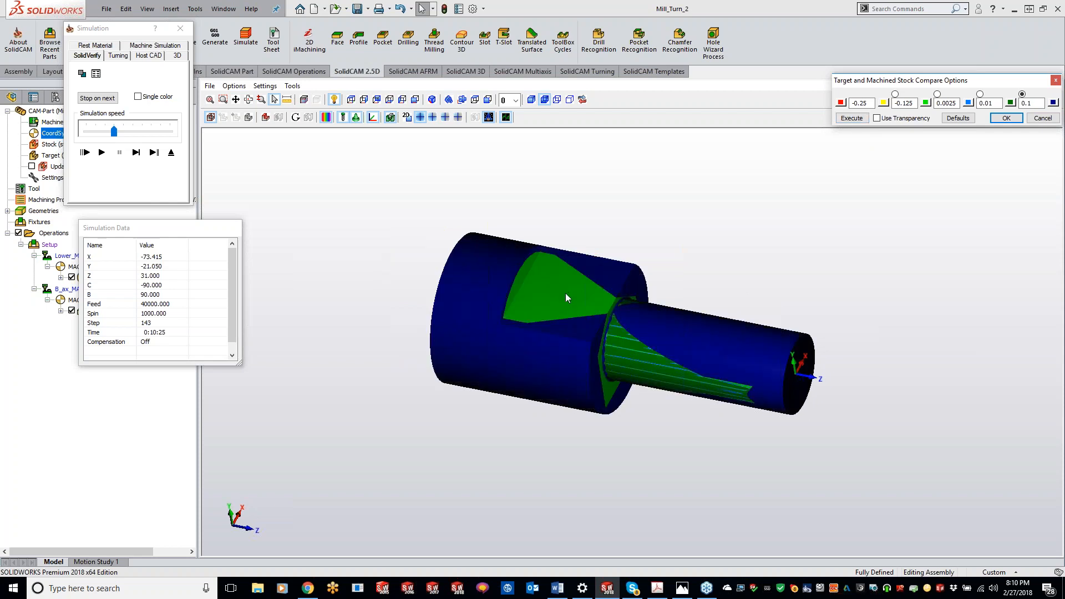
pyautogui.moveTo(1010, 88); pyautogui.dragTo(908, 88)
pyautogui.click(951, 84)
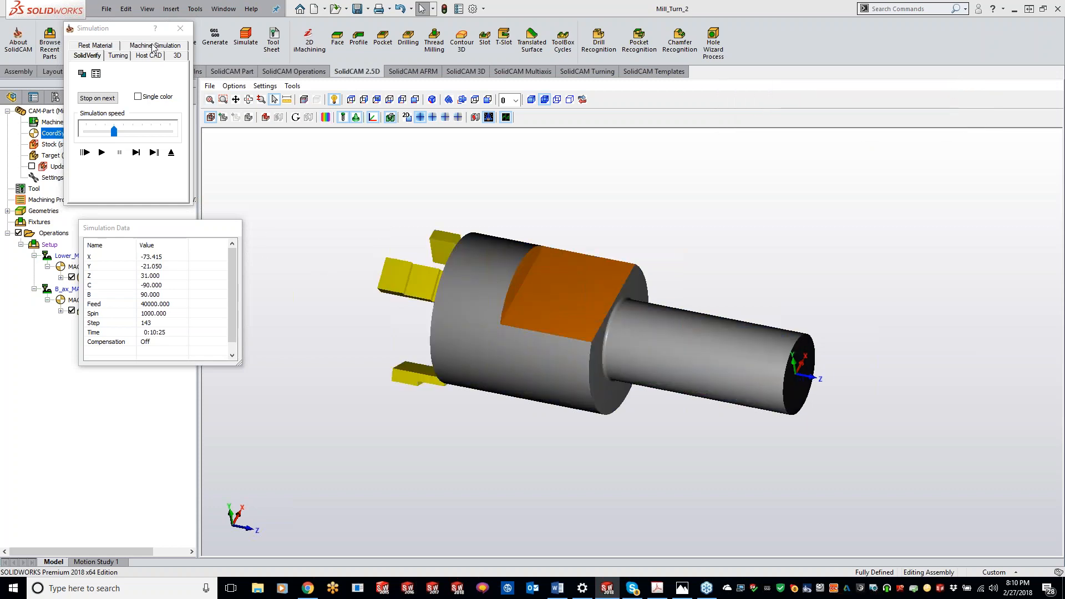
pyautogui.click(181, 28)
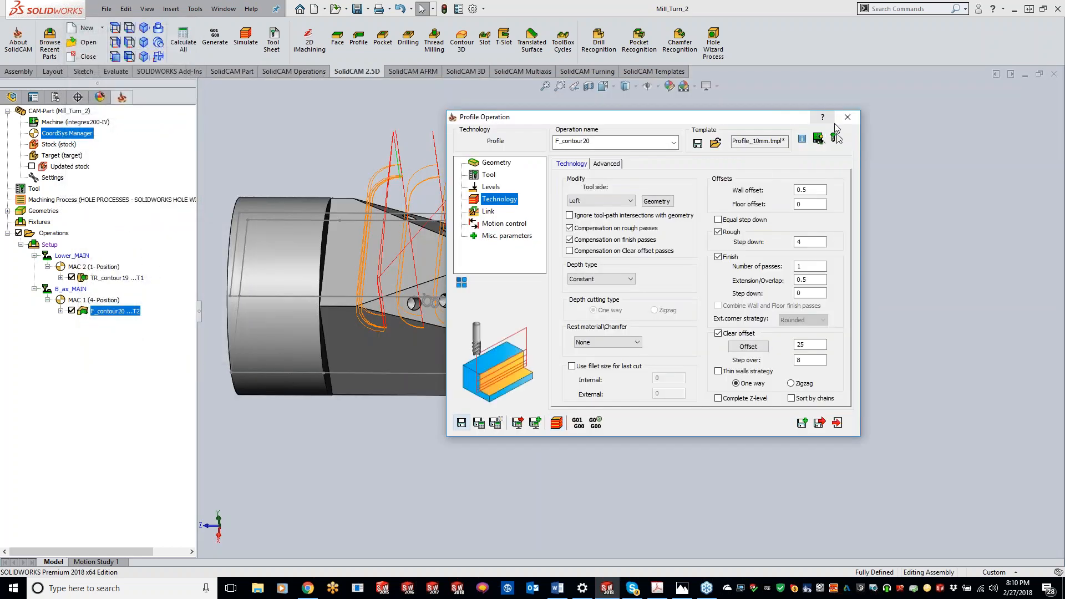
# Apply a 4-axis transformation to the profile operation, including the original and three 90° rotation steps, and save it.
pyautogui.click(836, 137)
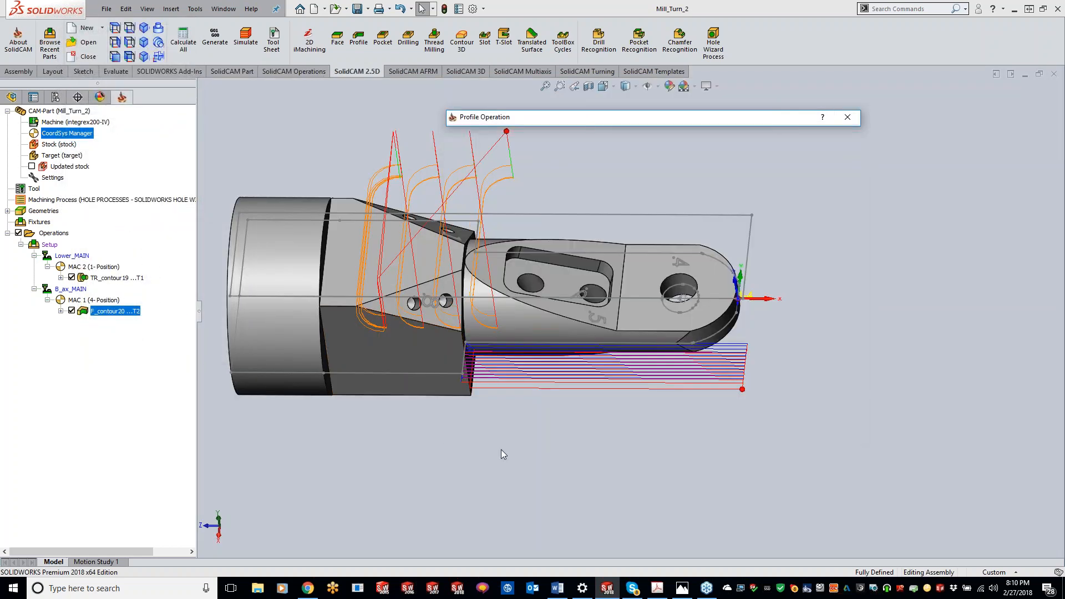
pyautogui.moveTo(556, 388); pyautogui.dragTo(438, 297, button='middle')
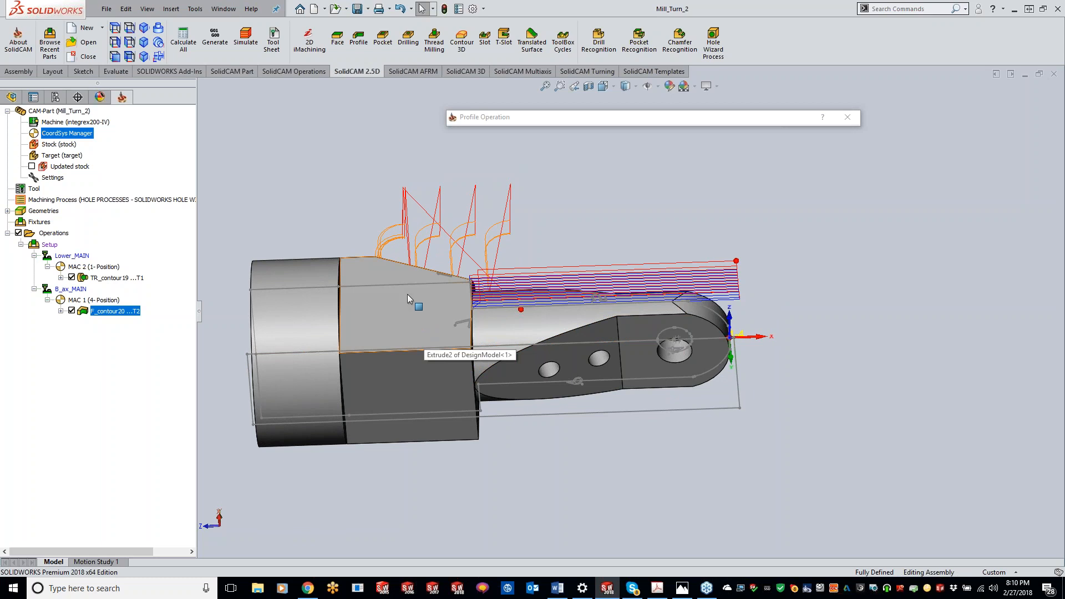
pyautogui.moveTo(394, 309); pyautogui.dragTo(534, 394, button='middle')
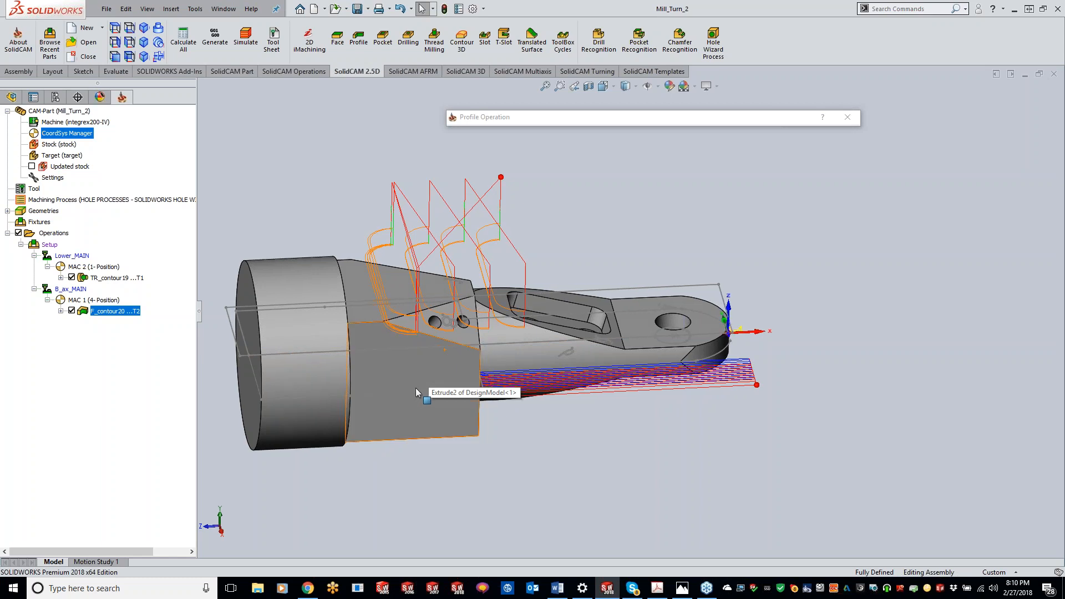
pyautogui.moveTo(415, 388); pyautogui.dragTo(421, 388, button='middle')
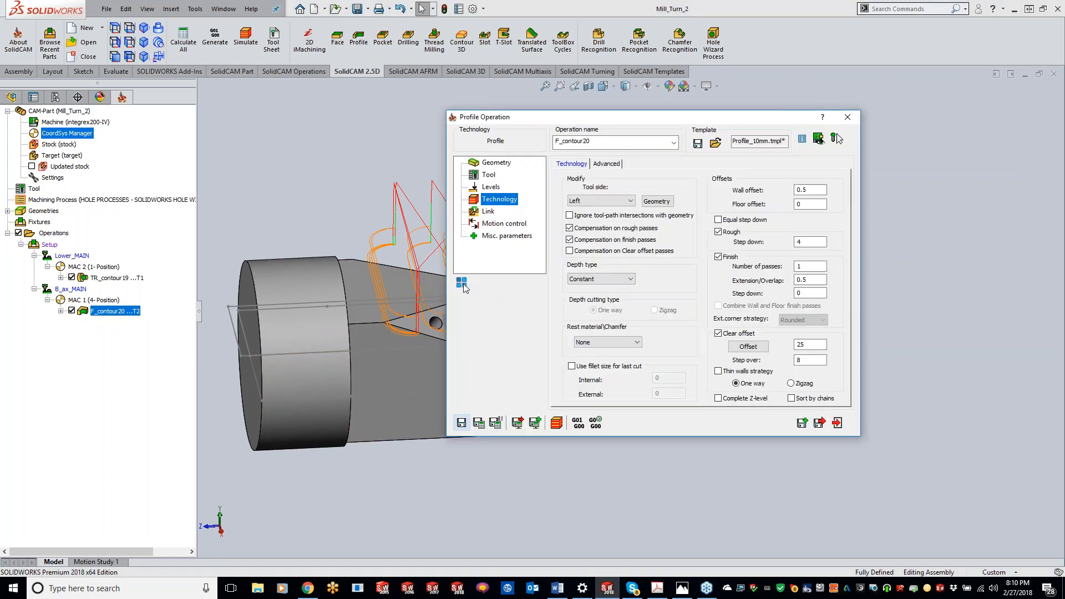
pyautogui.click(461, 282)
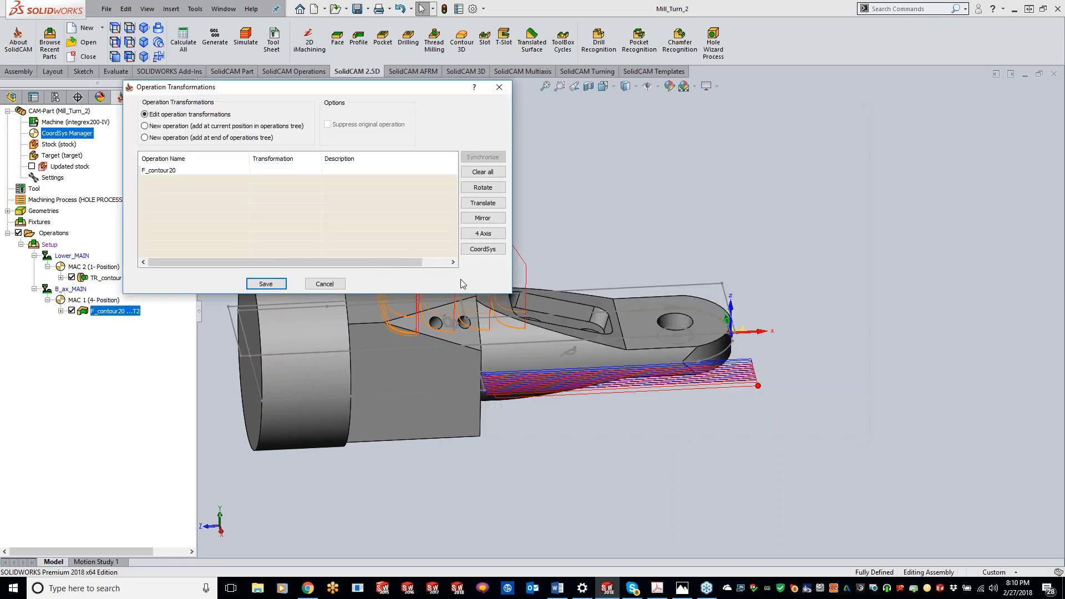
pyautogui.click(482, 234)
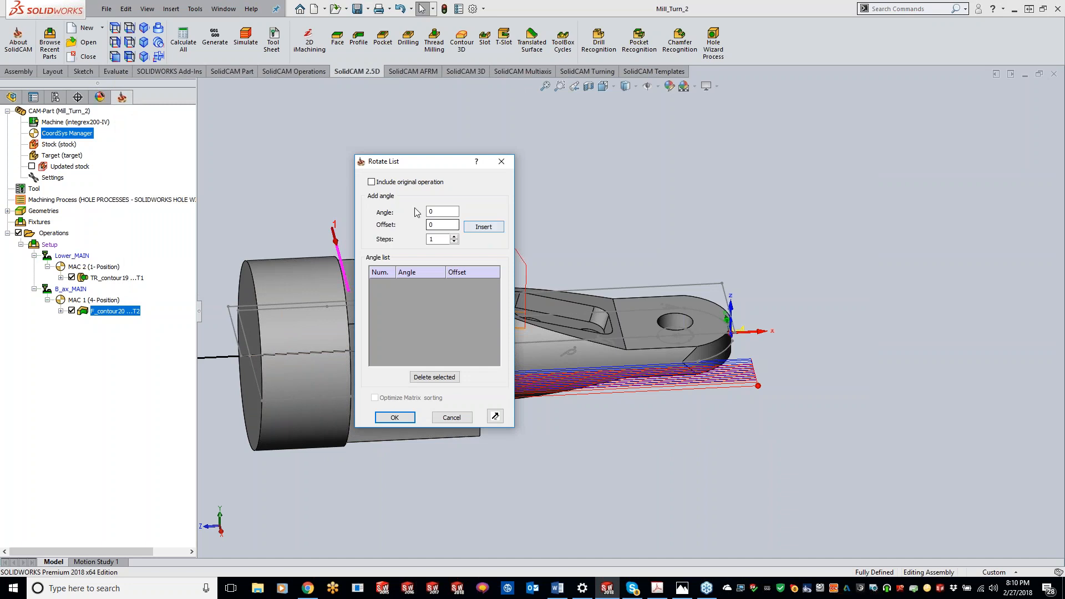
pyautogui.click(372, 183)
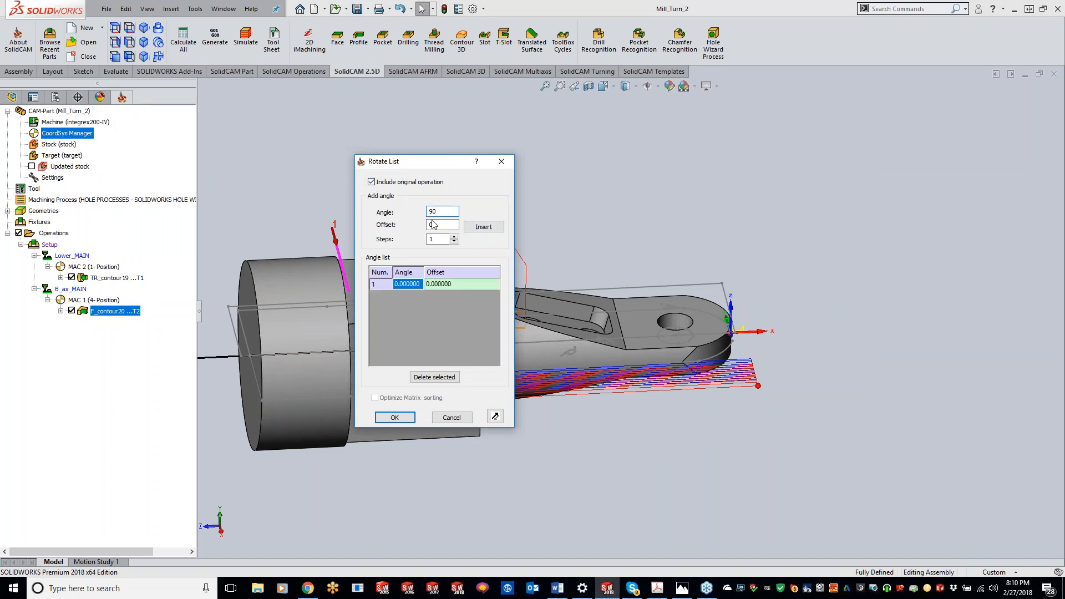
pyautogui.click(478, 228)
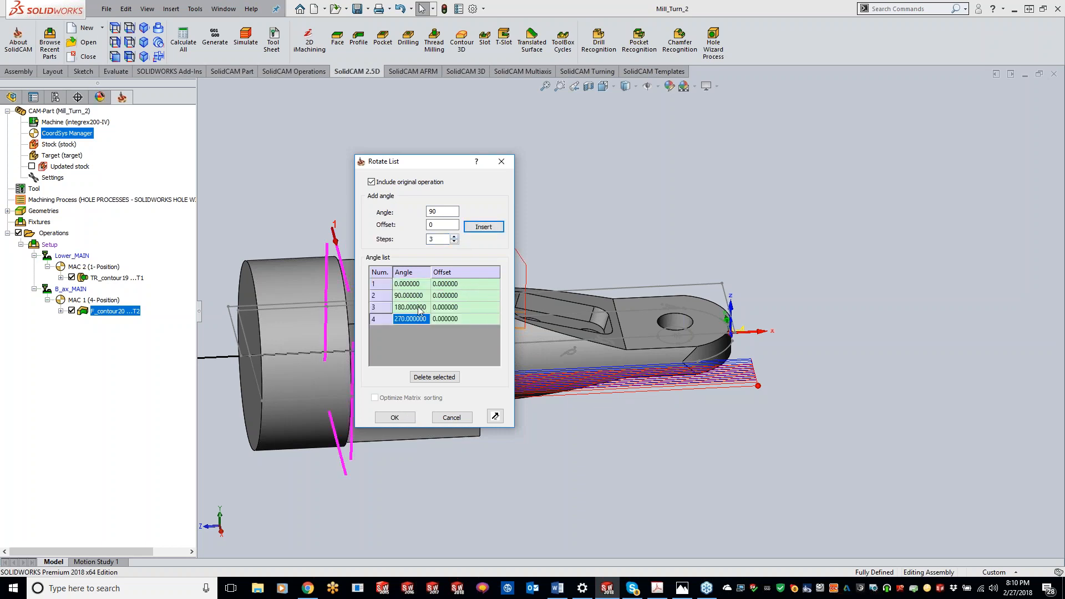
pyautogui.click(394, 420)
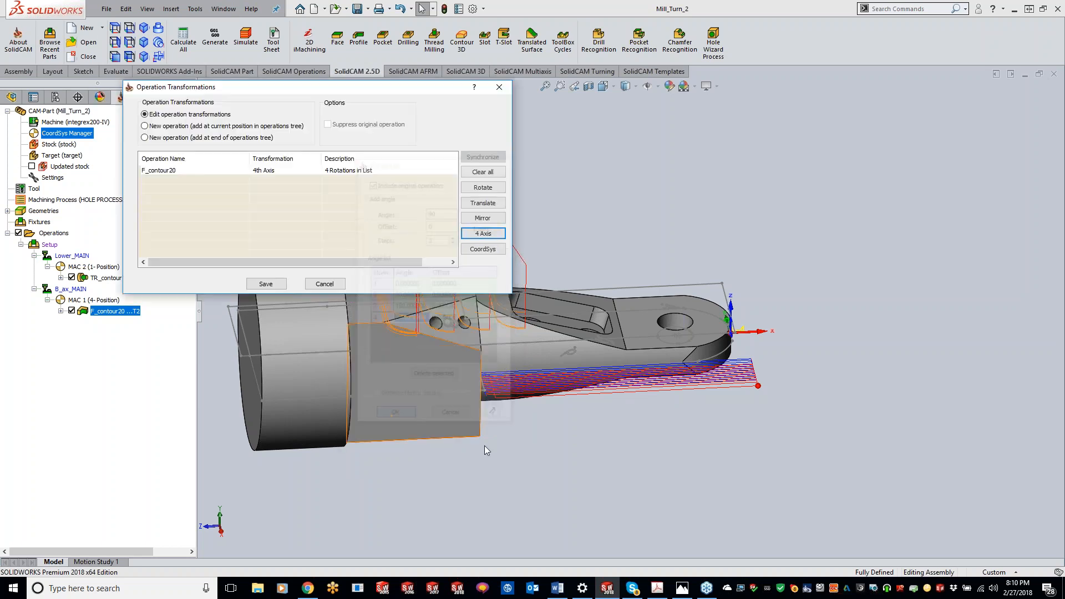
pyautogui.click(257, 285)
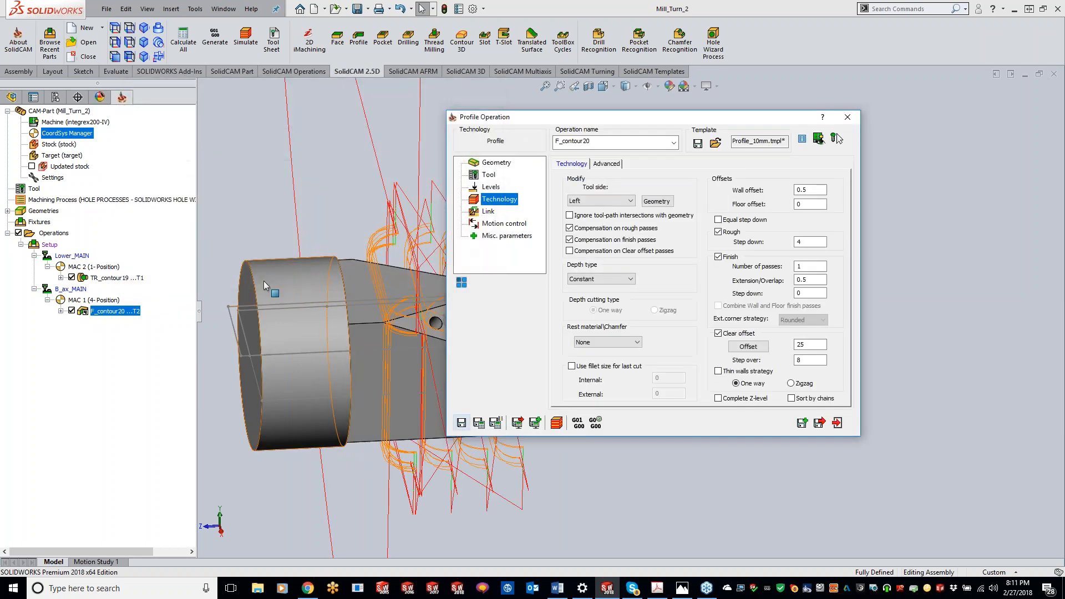
# Hide the turning operation's toolpath and inspect the rotated profile toolpaths around the part.
pyautogui.doubleClick(719, 120)
pyautogui.click(763, 447)
pyautogui.moveTo(761, 449); pyautogui.dragTo(743, 434, button='middle')
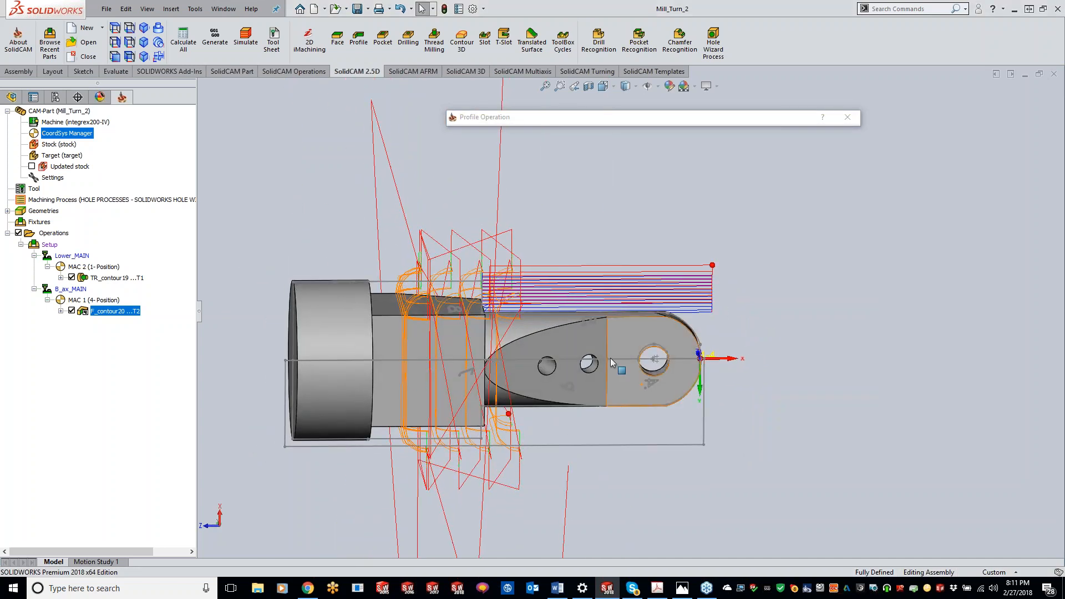
pyautogui.click(71, 278)
pyautogui.moveTo(691, 432); pyautogui.dragTo(598, 136, button='middle')
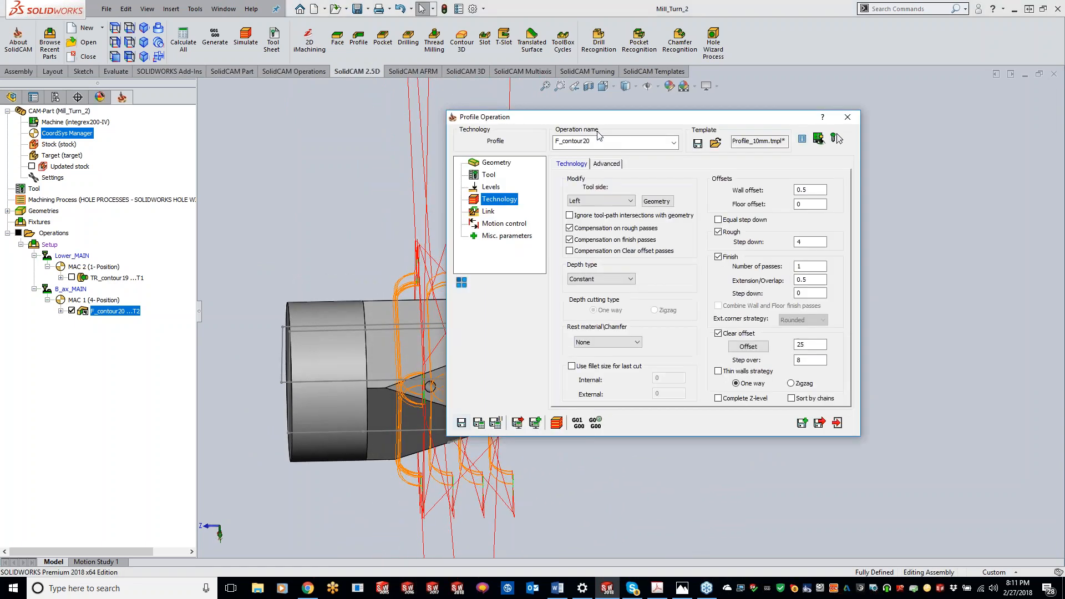
# Simulate the rotated profile operation in SolidVerify at a slower speed to check all four flats.
pyautogui.click(556, 422)
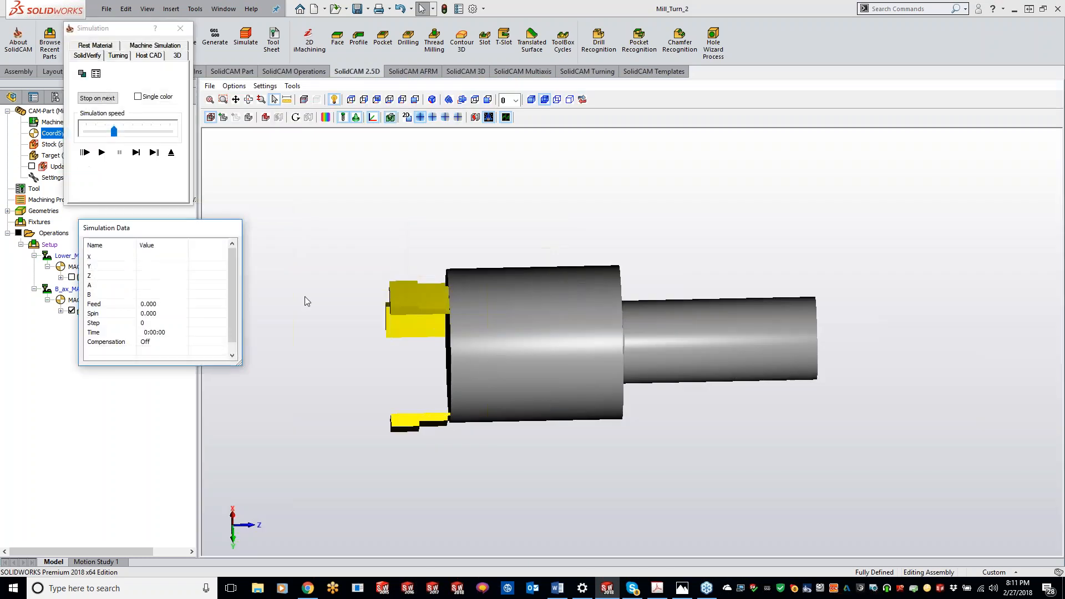
pyautogui.moveTo(114, 131); pyautogui.dragTo(95, 131)
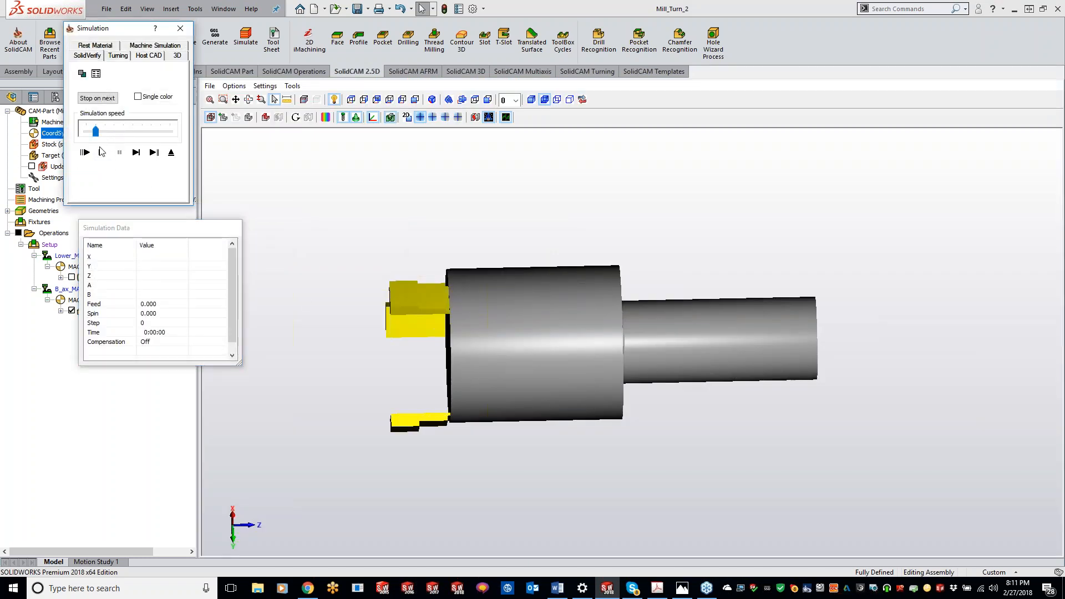
pyautogui.click(102, 153)
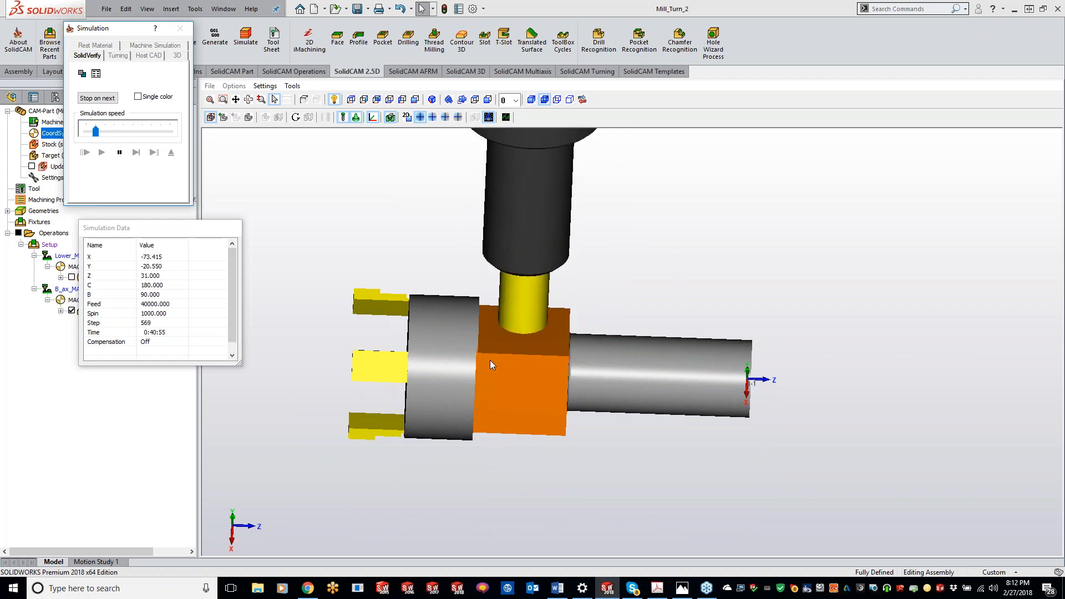
pyautogui.moveTo(600, 369)
pyautogui.mouseDown(button='middle')
pyautogui.moveTo(557, 350)
pyautogui.moveTo(578, 338)
pyautogui.moveTo(605, 374)
pyautogui.mouseUp(button='middle')
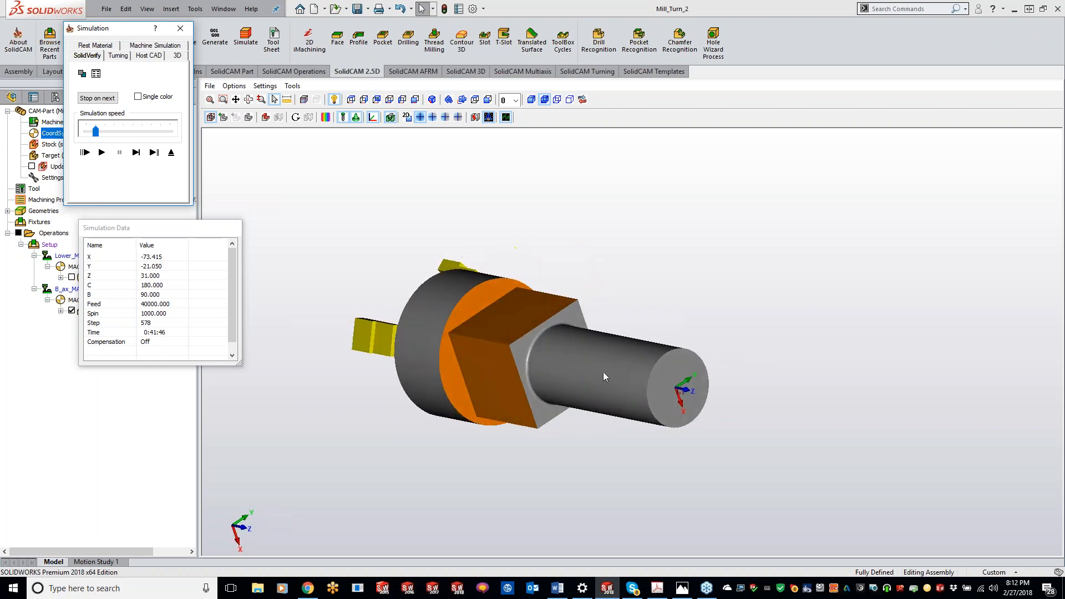
# Compare the machined stock with the target model around the four flats, and exit the simulation.
pyautogui.click(330, 118)
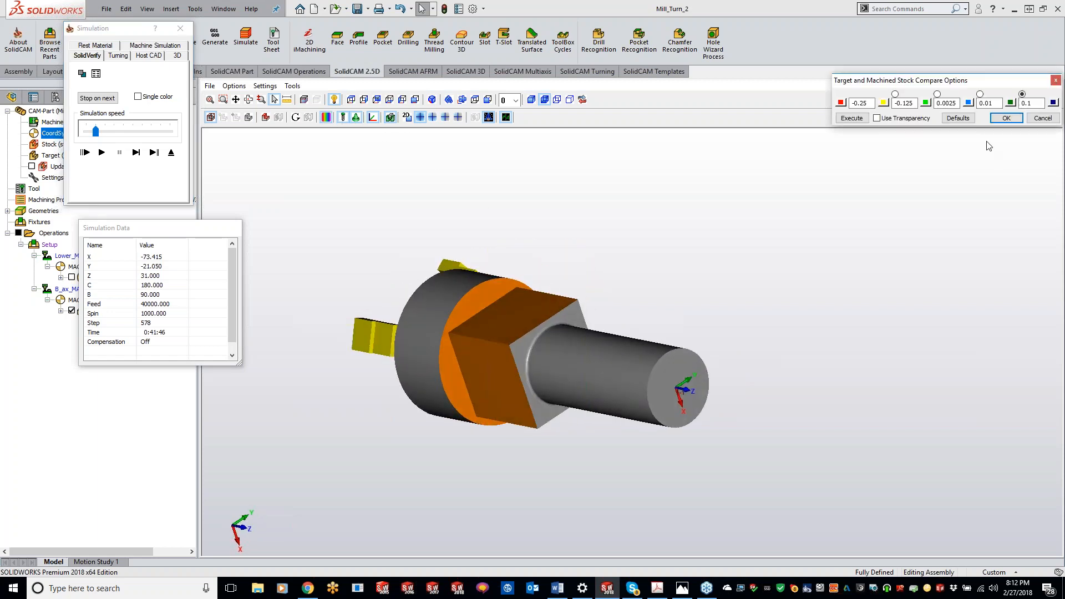
pyautogui.click(849, 118)
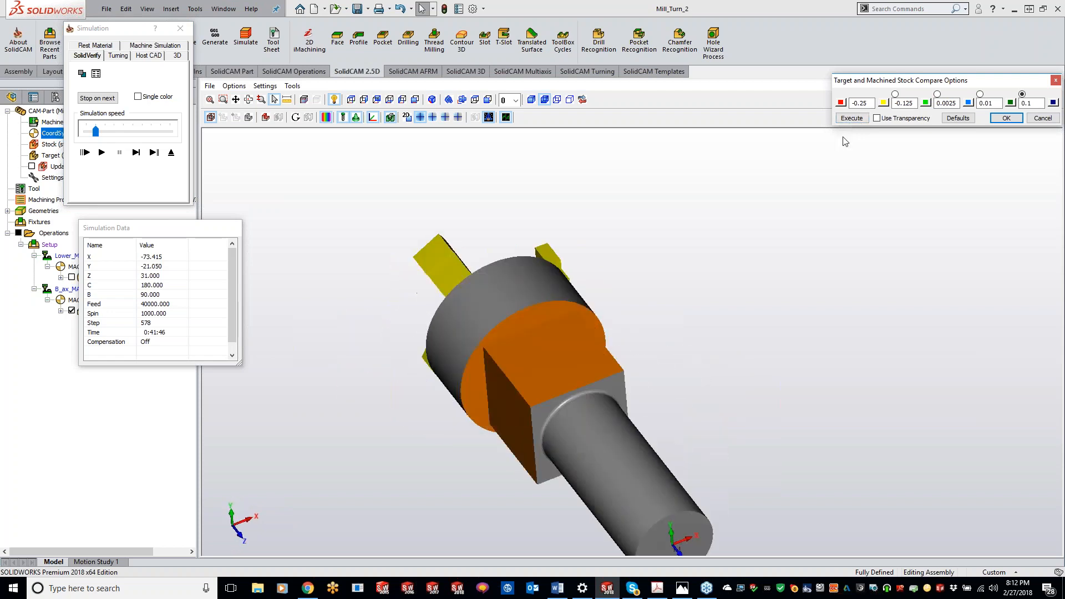
pyautogui.click(852, 118)
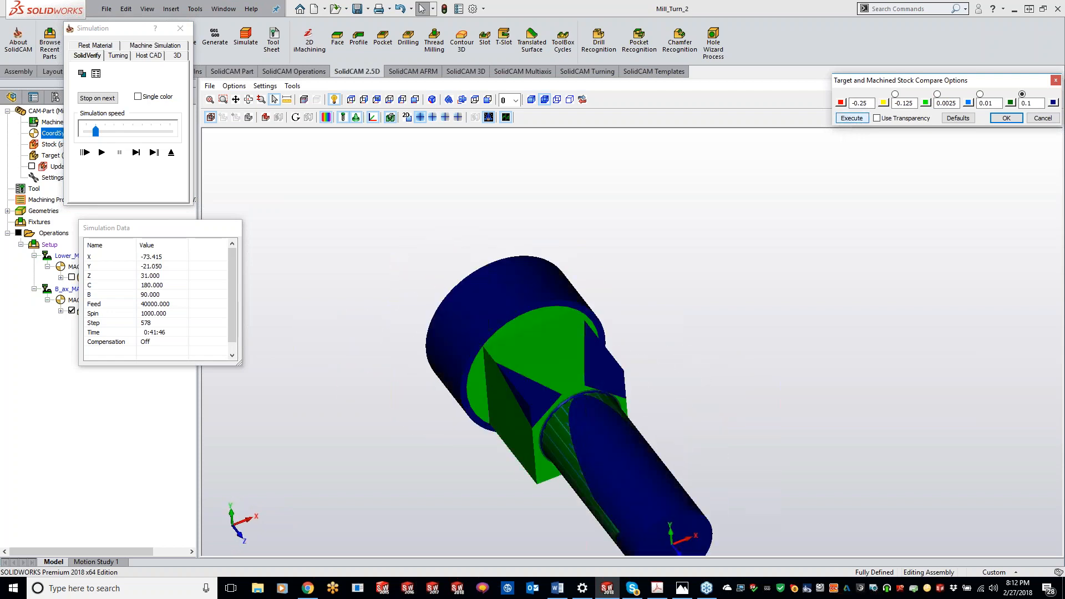
pyautogui.click(852, 117)
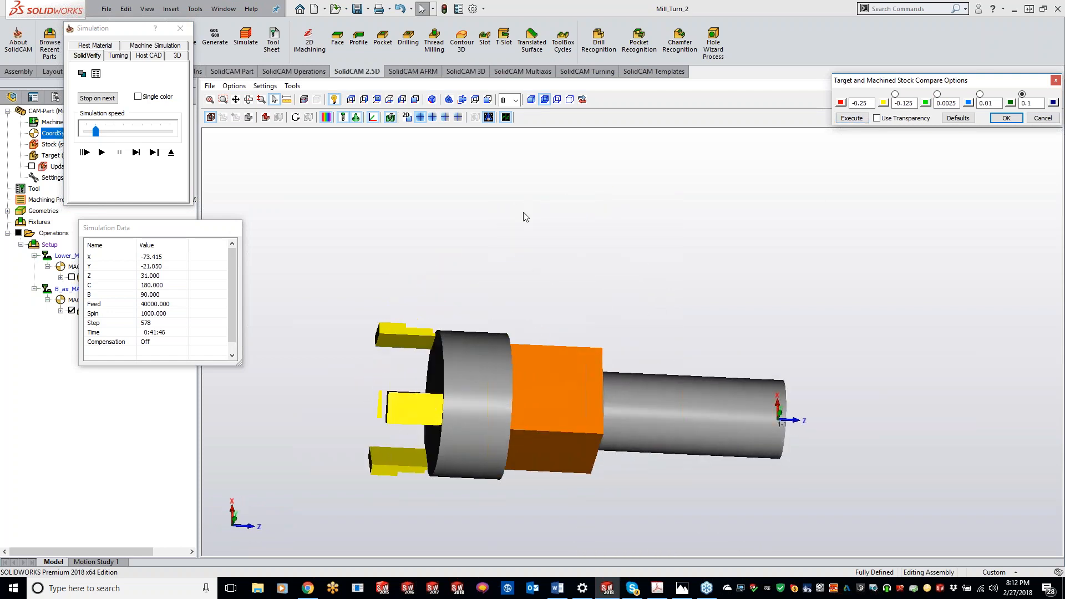
pyautogui.click(1006, 118)
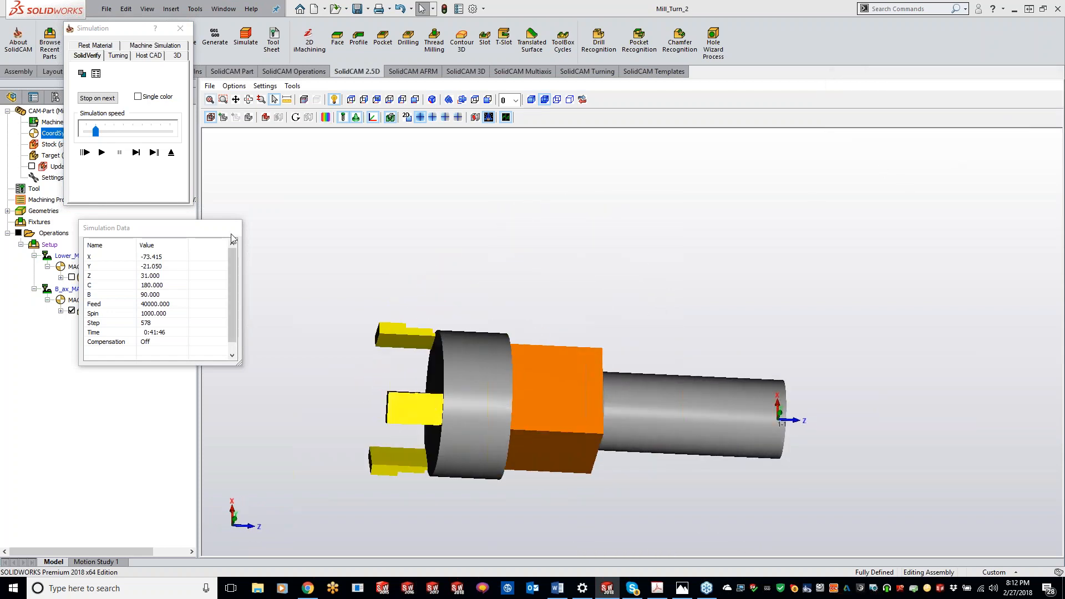
pyautogui.click(181, 29)
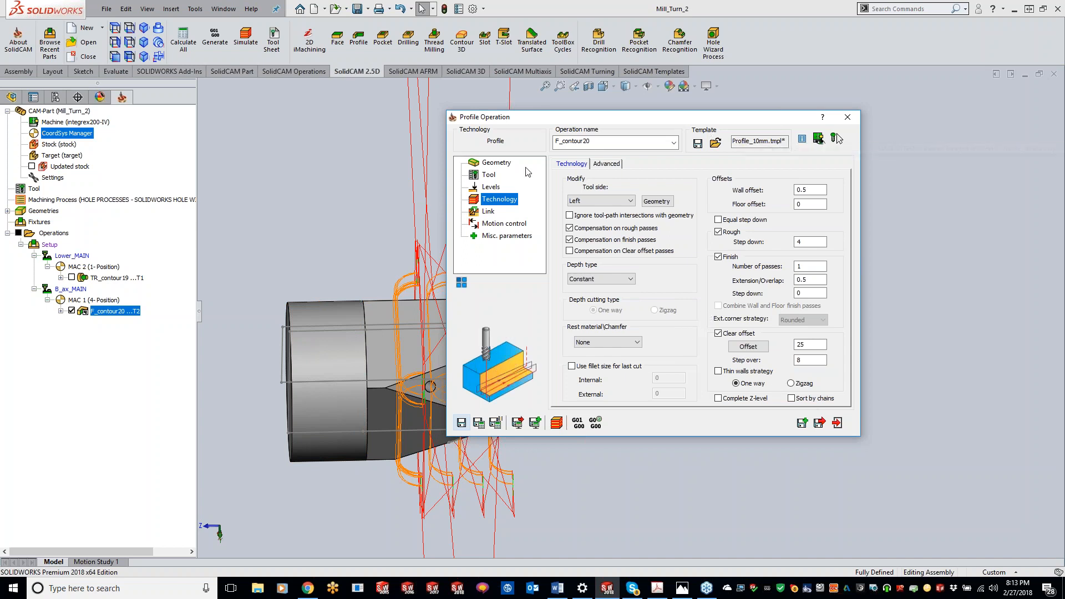
# Save a copy of the profile operation and hide the original operation's toolpath.
pyautogui.click(501, 164)
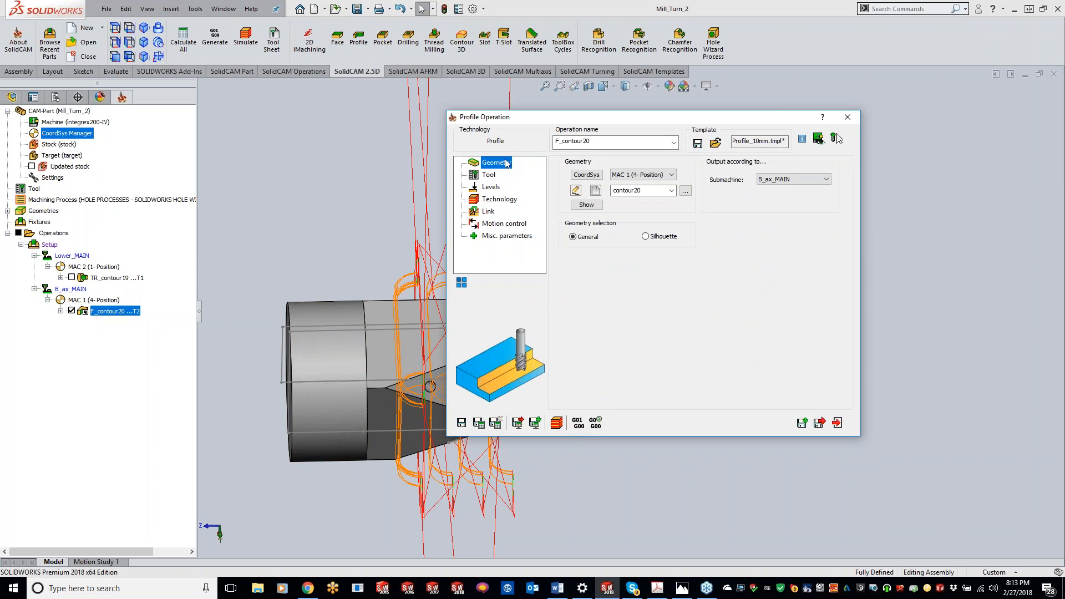
pyautogui.click(803, 423)
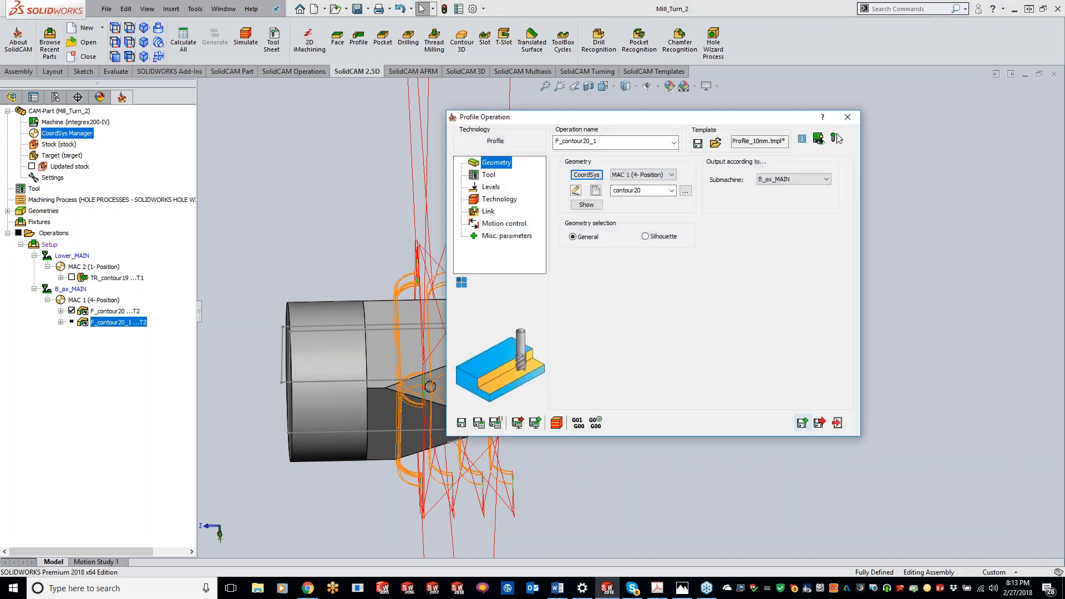
pyautogui.click(71, 311)
# Define a new geometry for the copied profile from the edge between the slanted face and the flat tongue face.
pyautogui.doubleClick(721, 119)
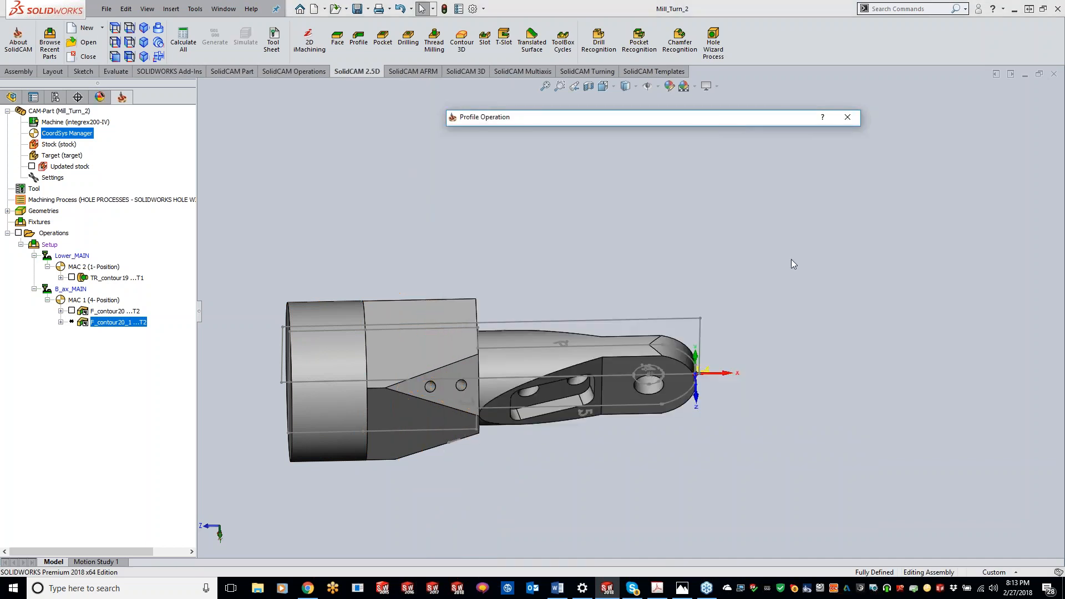
pyautogui.moveTo(809, 408); pyautogui.dragTo(696, 359, button='middle')
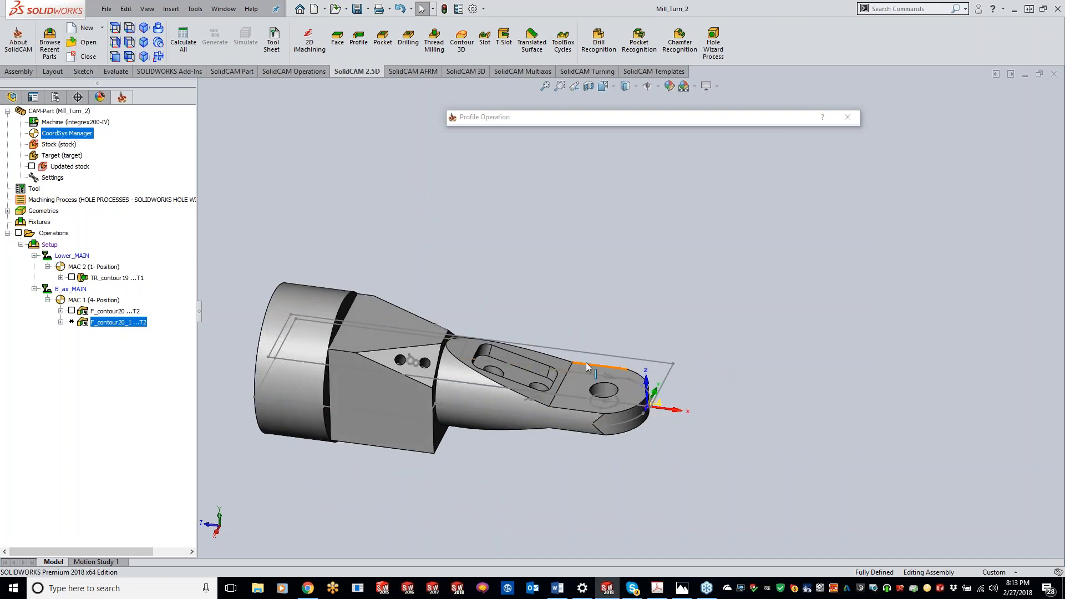
pyautogui.click(583, 117)
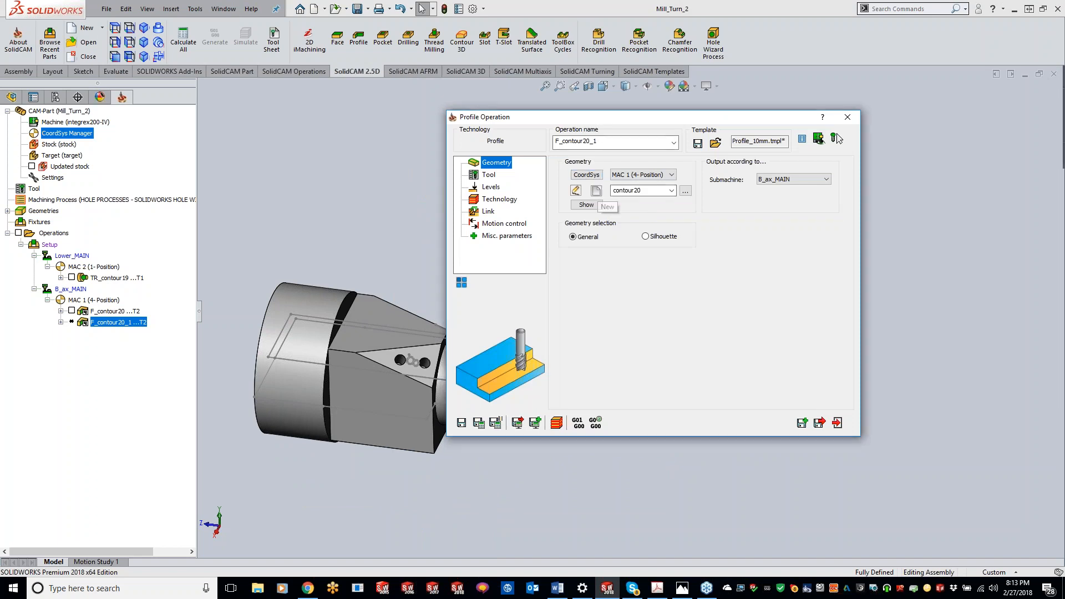
pyautogui.click(596, 191)
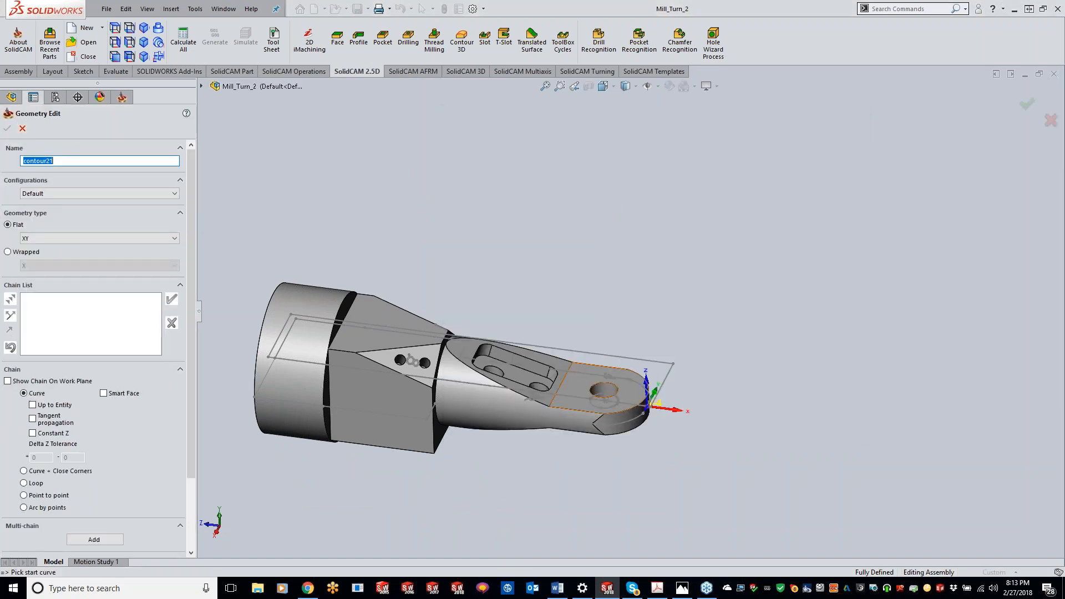
pyautogui.click(562, 384)
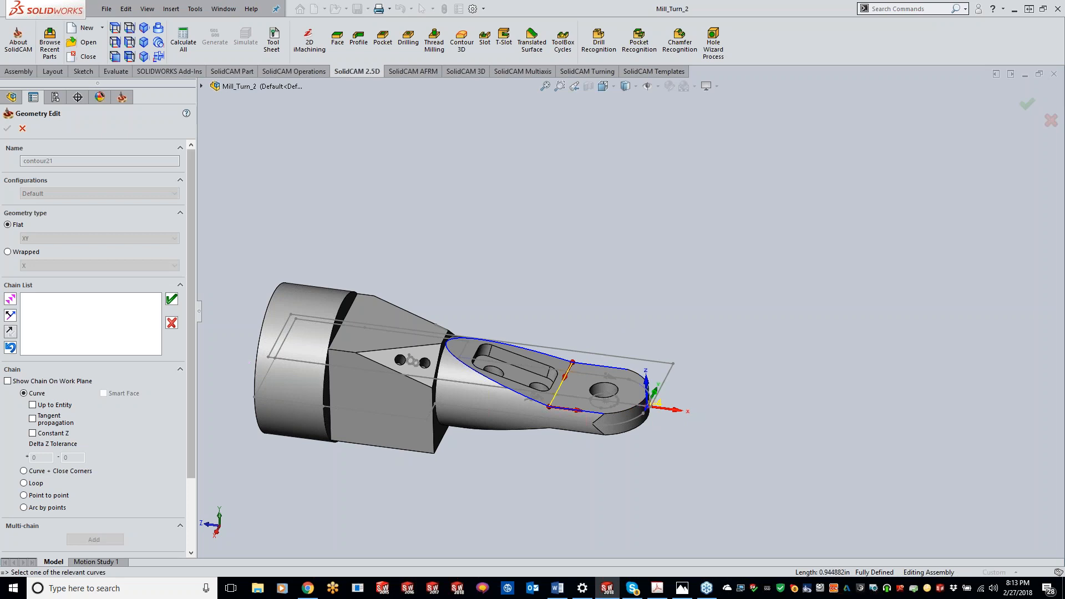
pyautogui.click(174, 304)
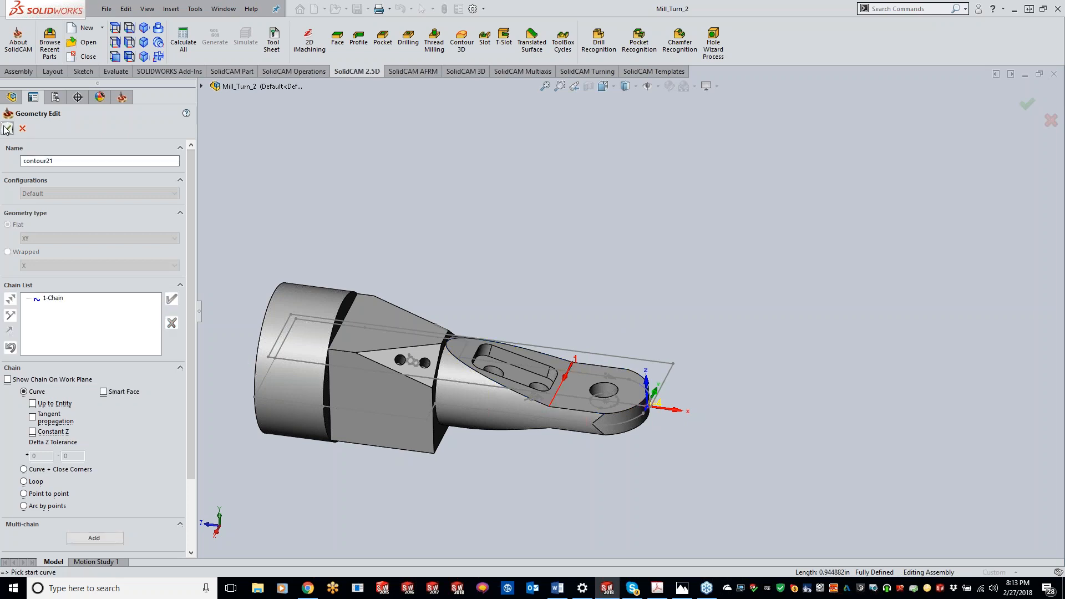
pyautogui.click(7, 128)
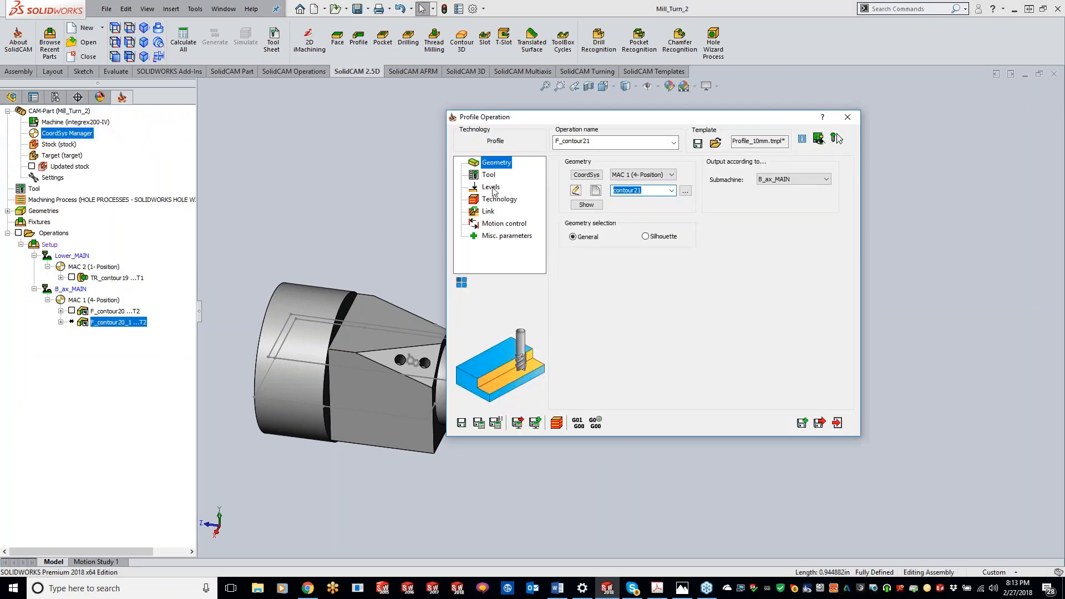
# Keep the upper milling level by stock and pick the profile depth from the flat tongue face on the model.
pyautogui.click(491, 180)
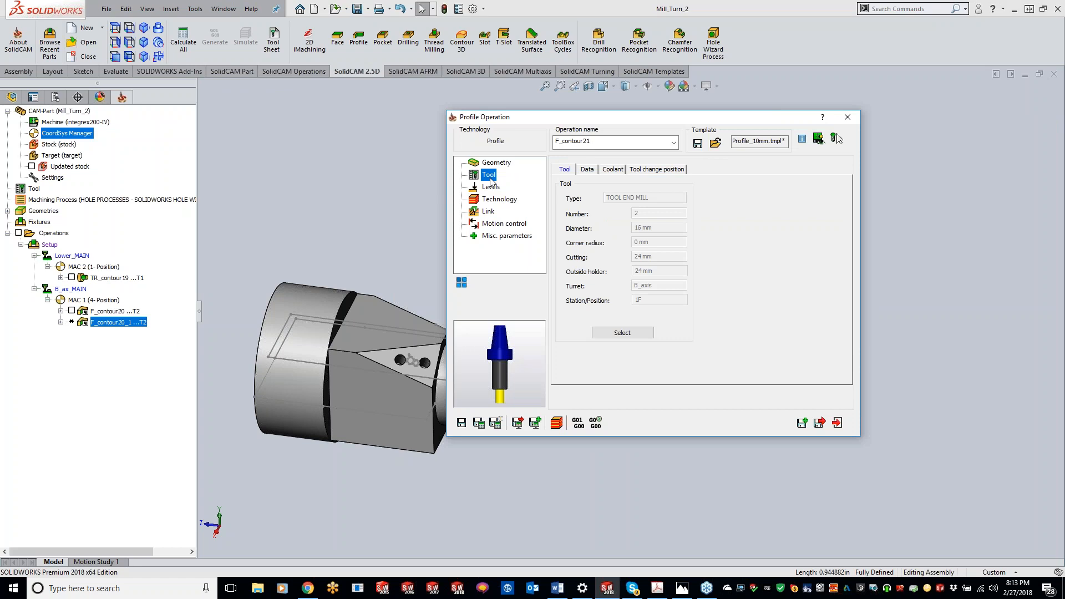
pyautogui.click(490, 189)
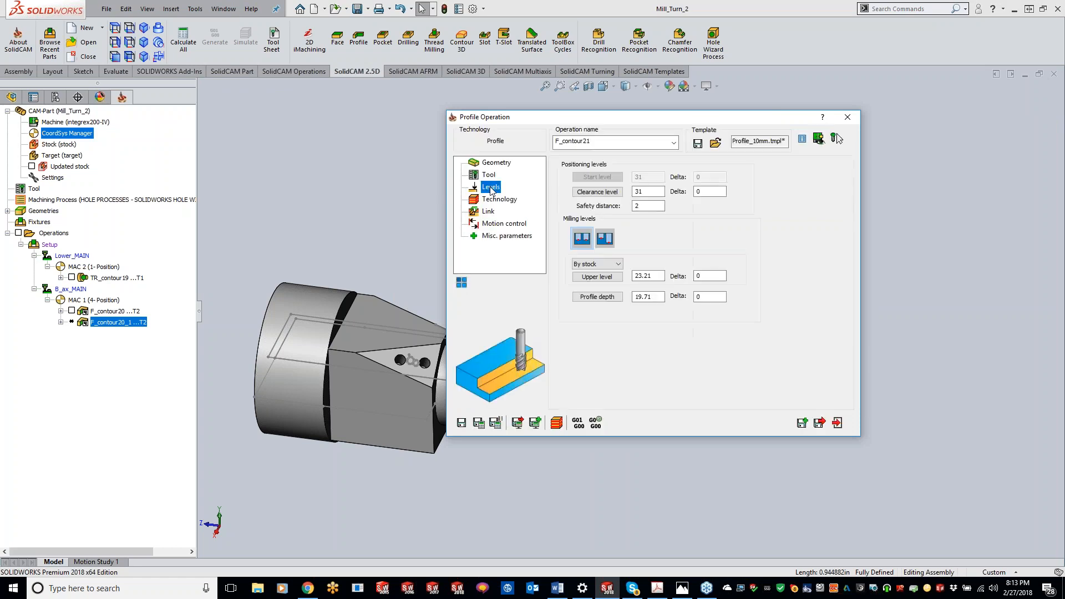
pyautogui.click(618, 264)
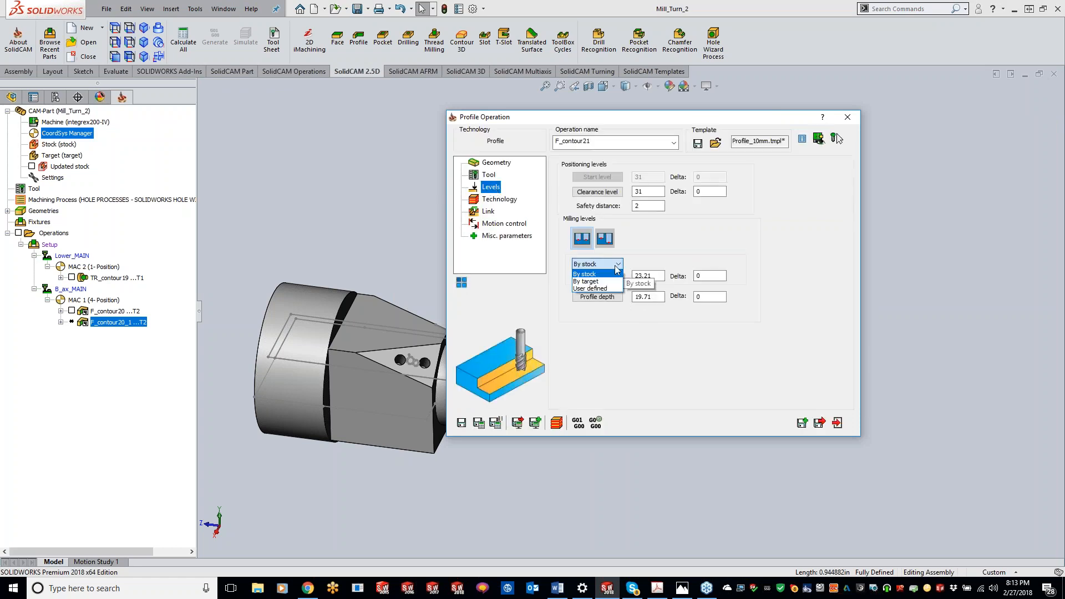
pyautogui.click(617, 271)
pyautogui.click(598, 297)
pyautogui.click(582, 383)
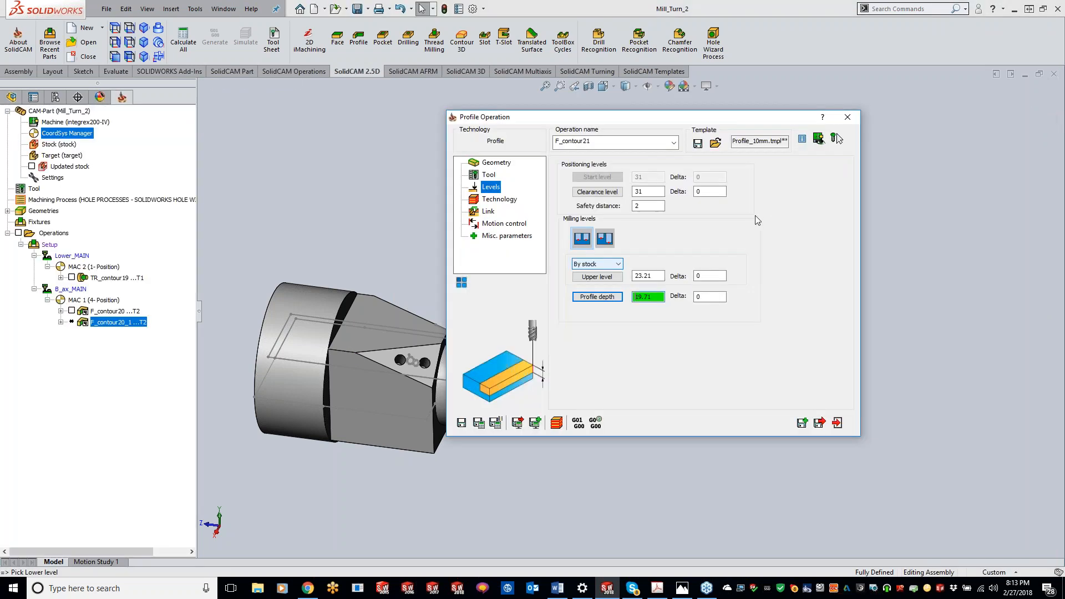
# Set the clear offset to 12, save and calculate the copied profile operation, and check its toolpath.
pyautogui.click(500, 199)
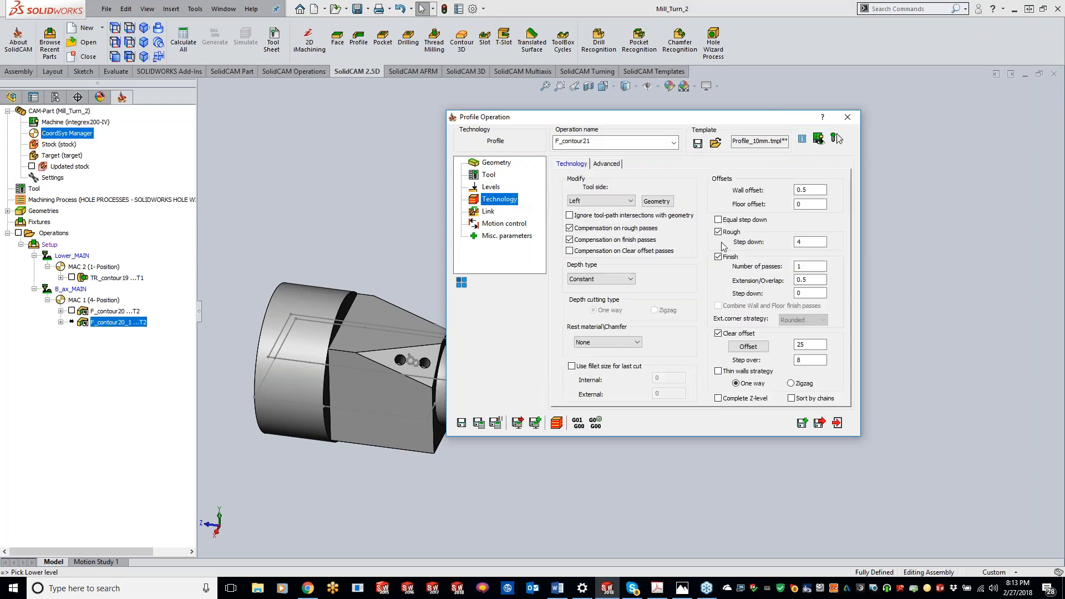
pyautogui.click(811, 242)
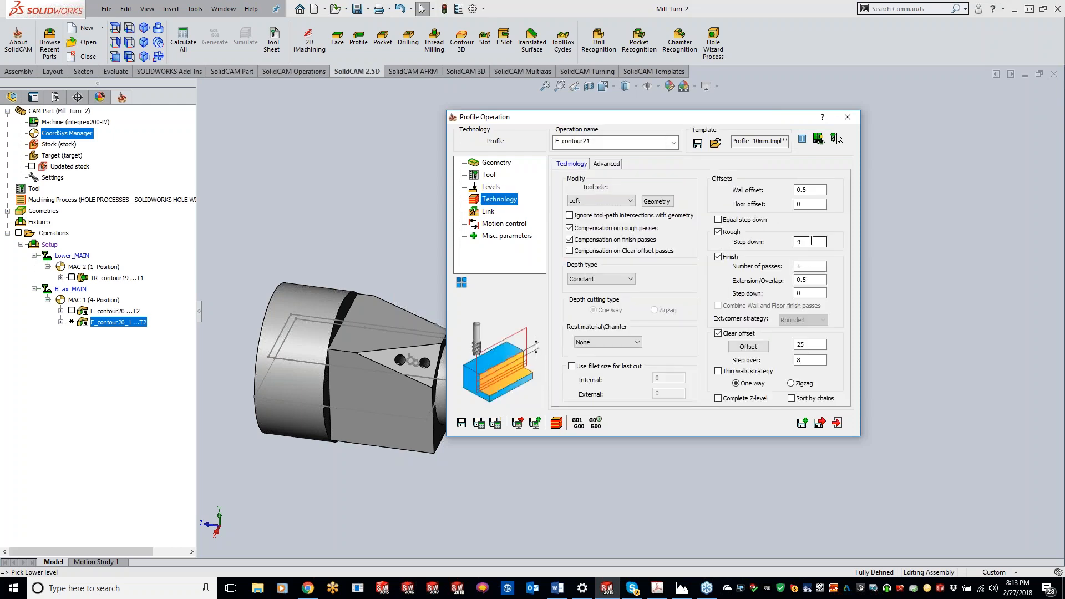
pyautogui.doubleClick(813, 345)
pyautogui.write('12')
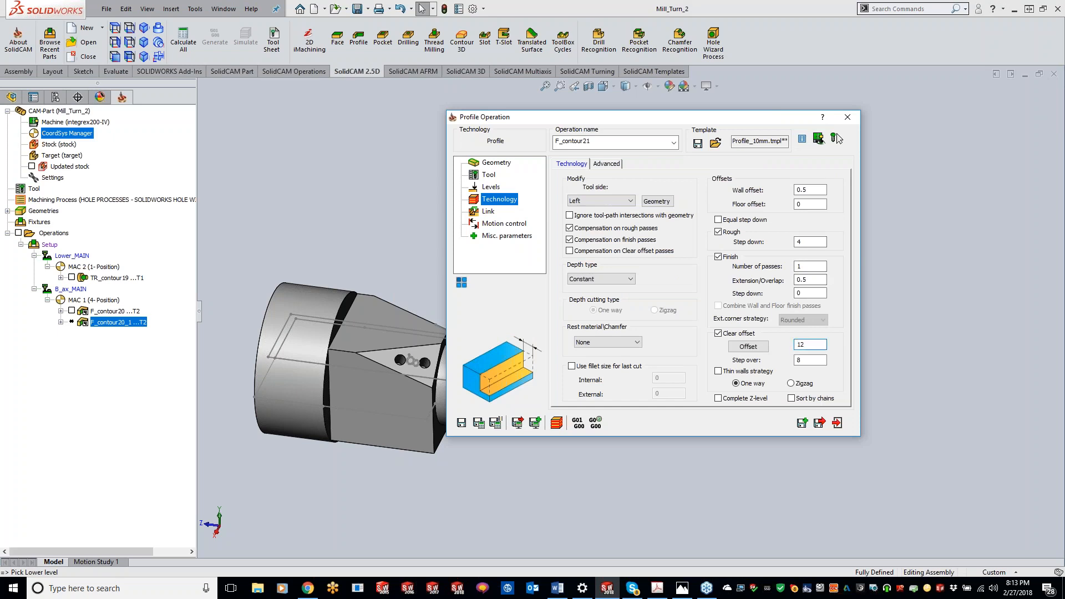
pyautogui.click(479, 423)
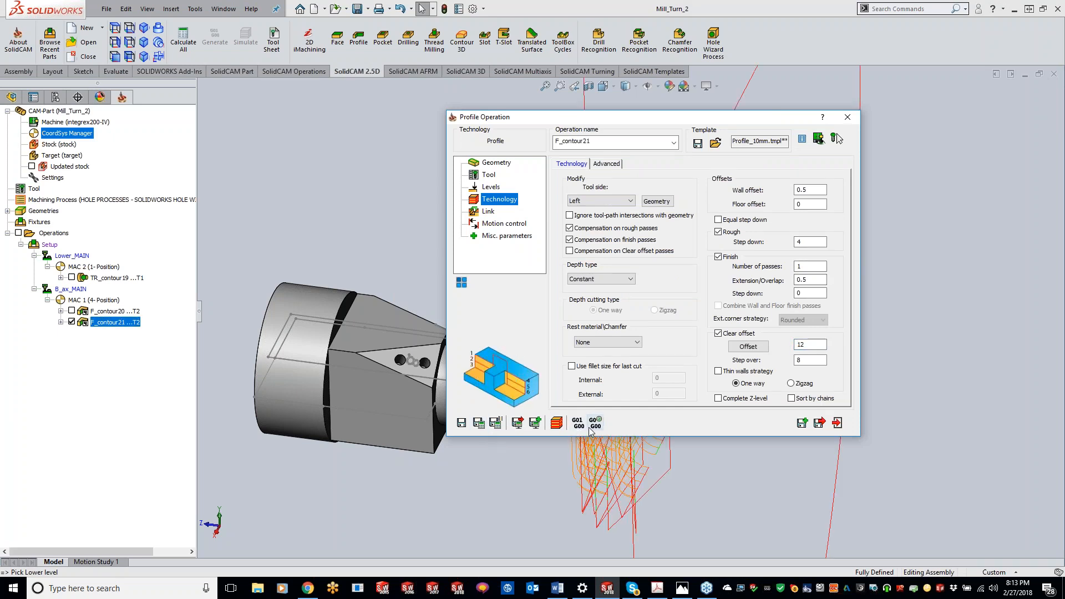
pyautogui.doubleClick(705, 117)
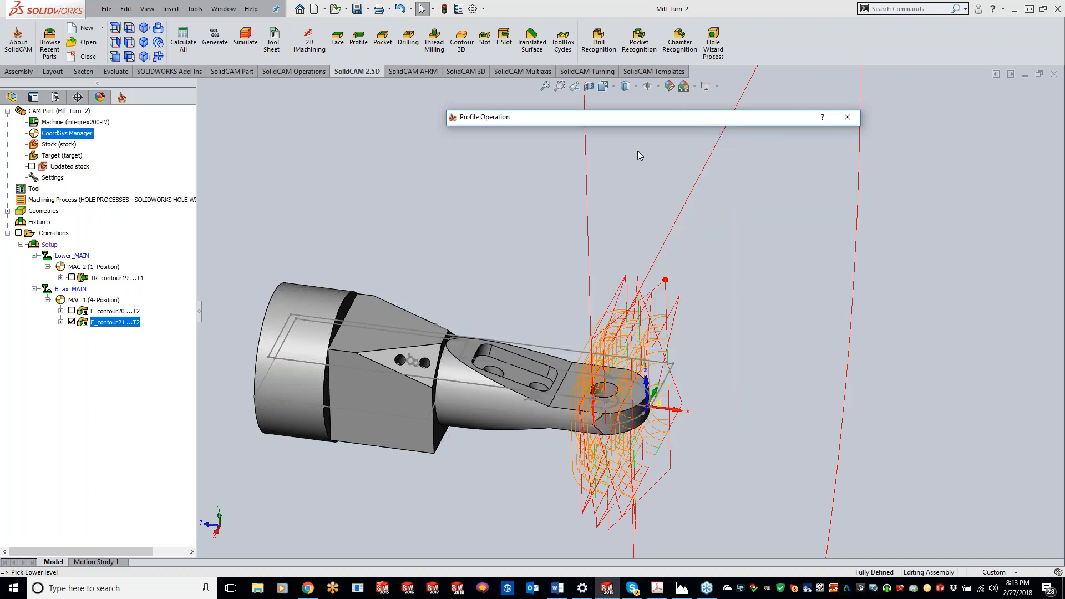
pyautogui.doubleClick(646, 119)
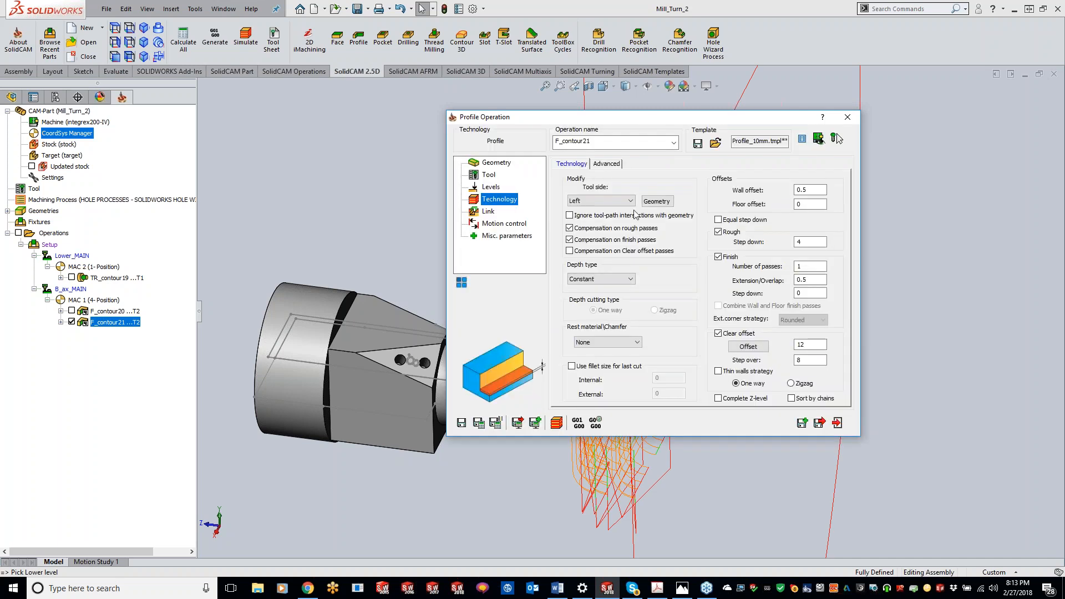
# Replace the copied profile's rotations with a 4-axis transformation including the original and one 180° rotation, and save it.
pyautogui.click(462, 283)
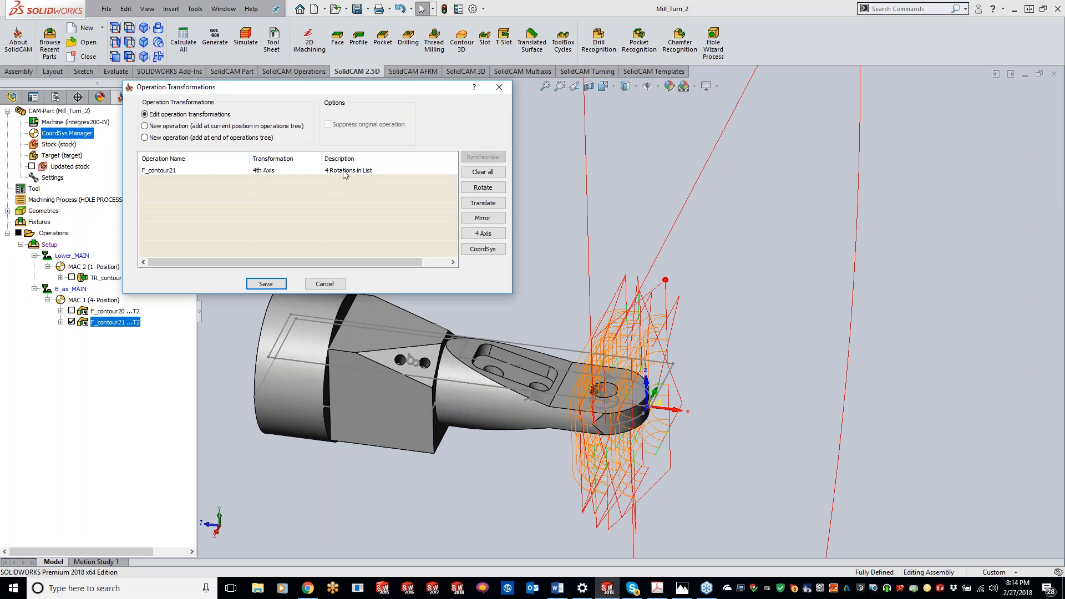
pyautogui.rightClick(344, 175)
pyautogui.click(370, 203)
pyautogui.click(482, 233)
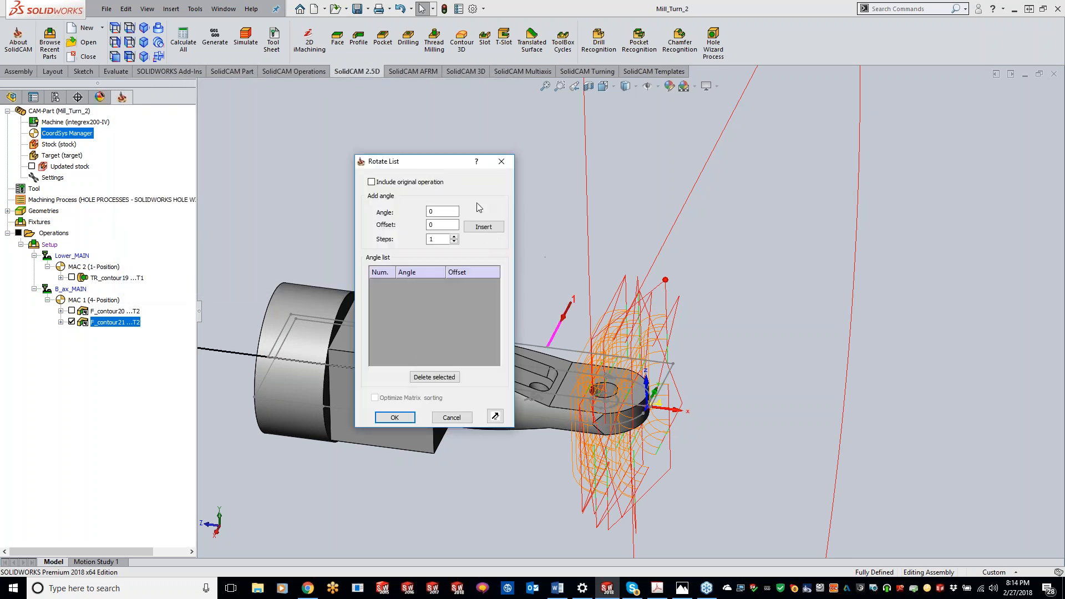
pyautogui.click(371, 182)
pyautogui.doubleClick(431, 212)
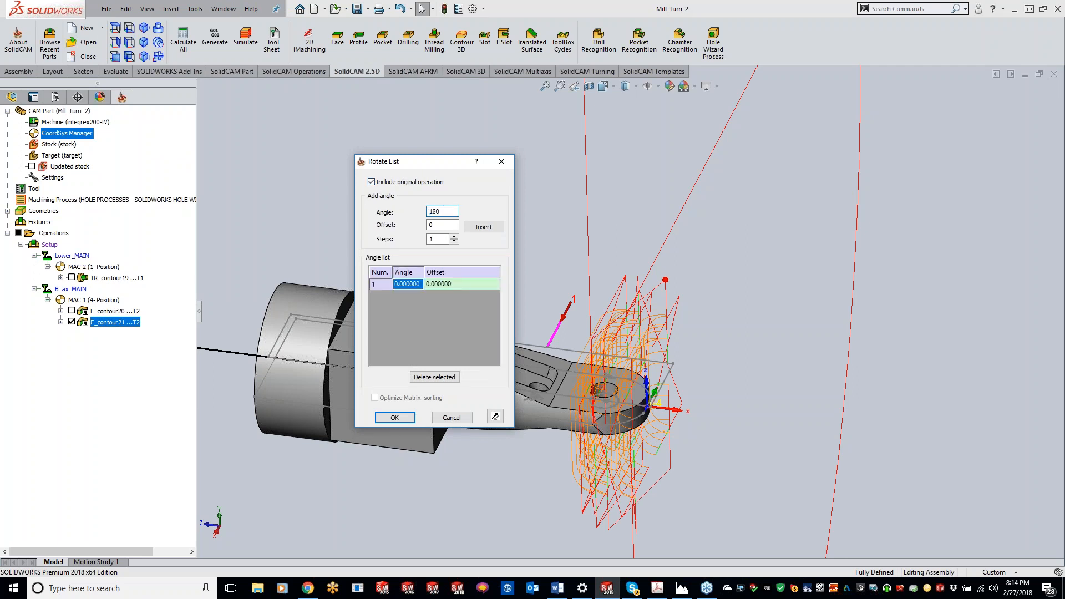
pyautogui.click(484, 227)
pyautogui.click(395, 417)
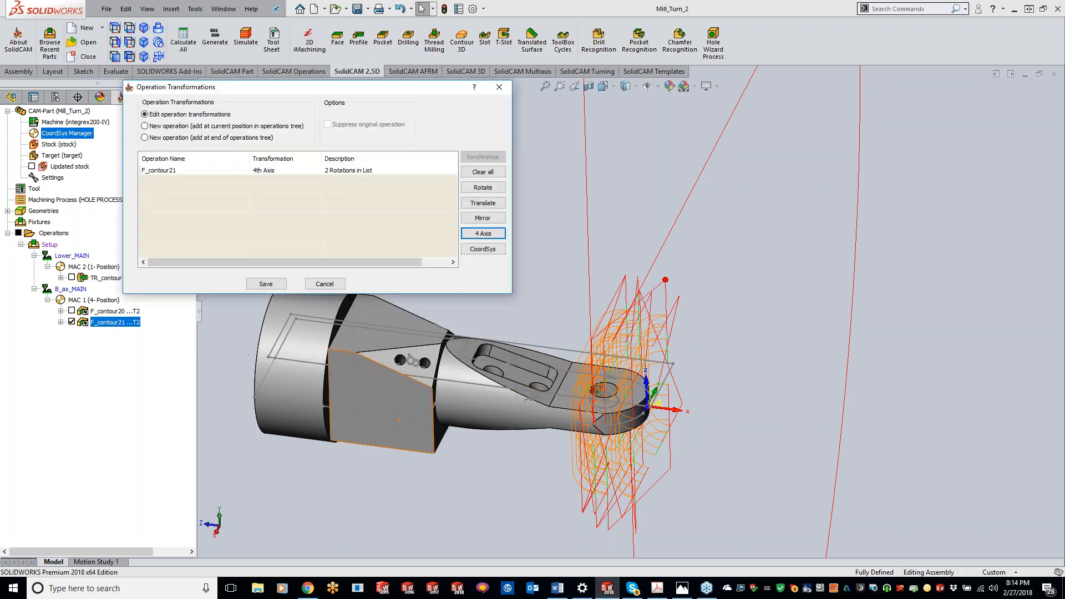
pyautogui.click(266, 284)
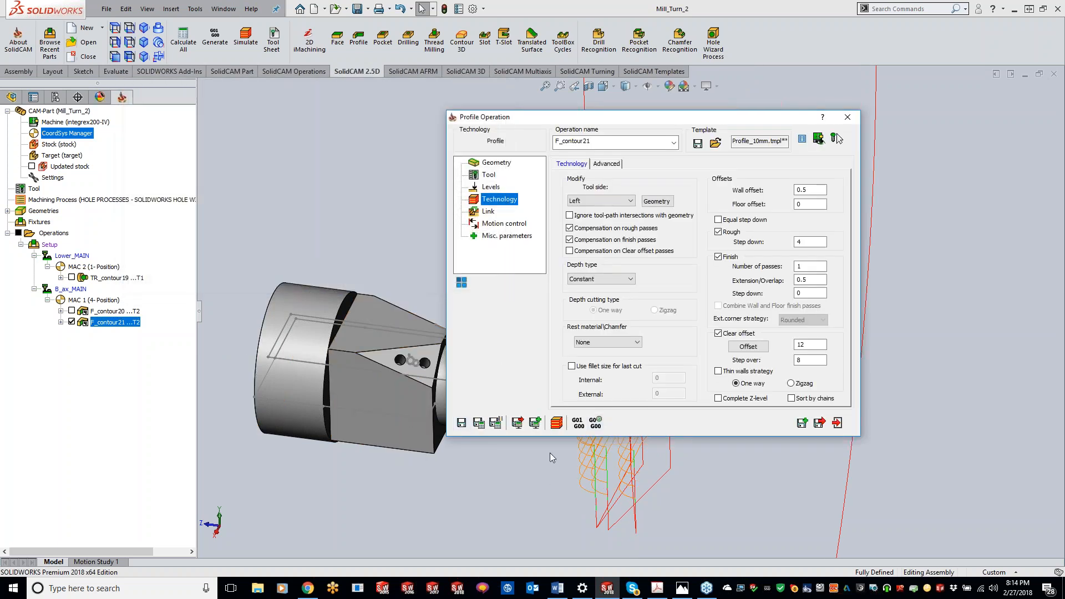
# Simulate the copied profile operation in SolidVerify and check both sides of the tongue.
pyautogui.click(556, 424)
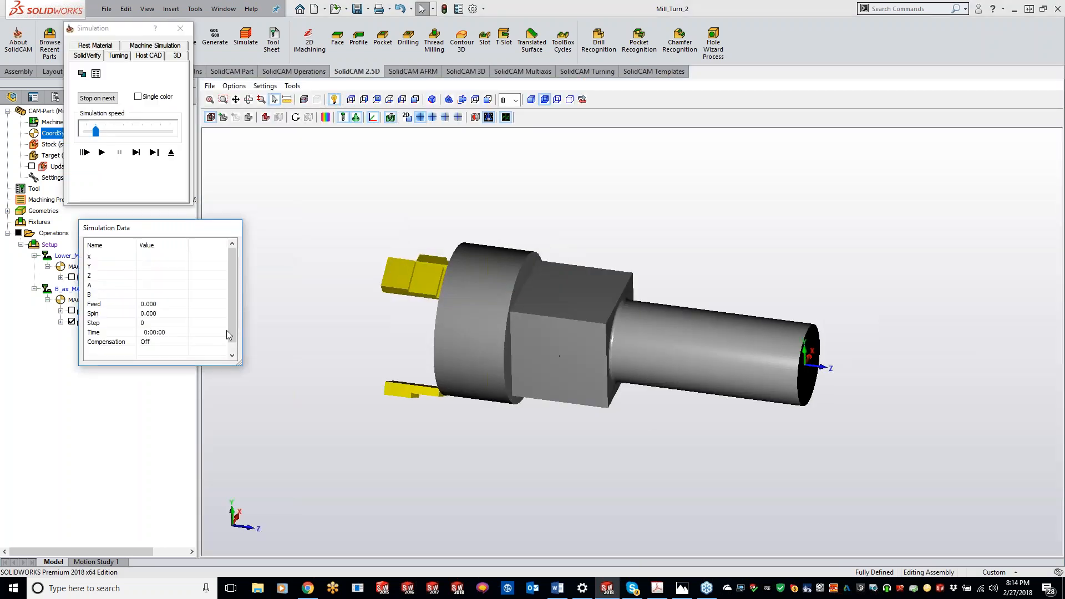
pyautogui.click(136, 153)
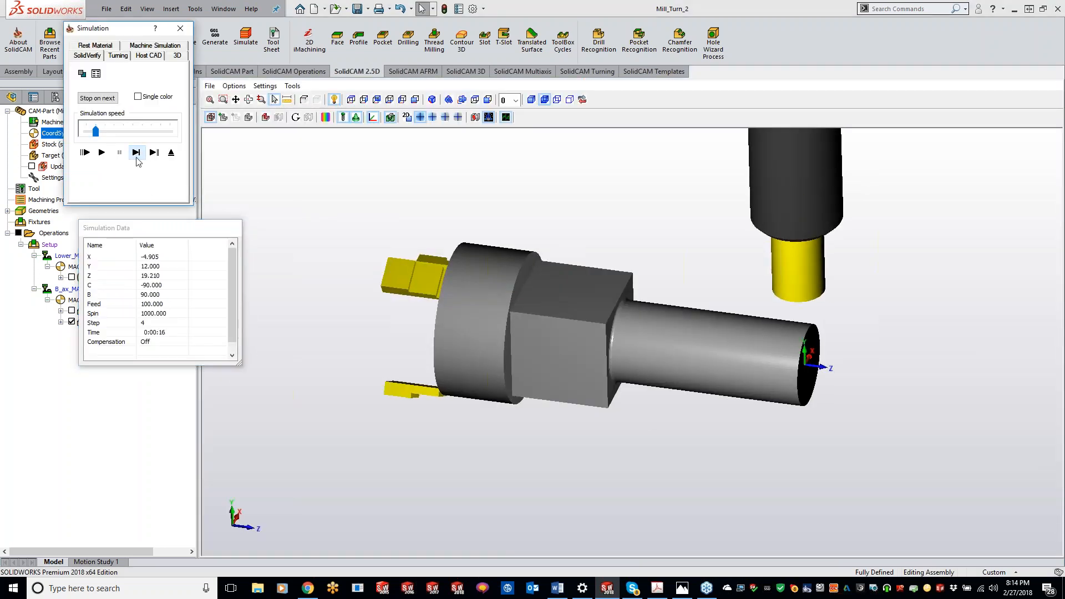
pyautogui.click(137, 157)
pyautogui.click(136, 158)
pyautogui.click(137, 157)
pyautogui.click(137, 153)
pyautogui.click(103, 153)
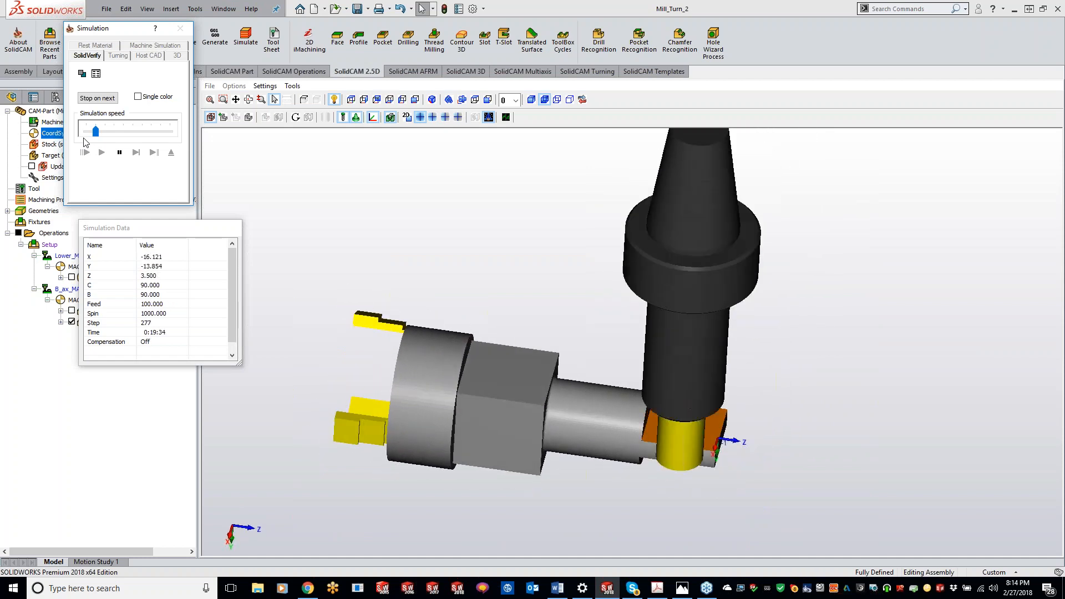
pyautogui.moveTo(484, 350); pyautogui.dragTo(458, 302, button='middle')
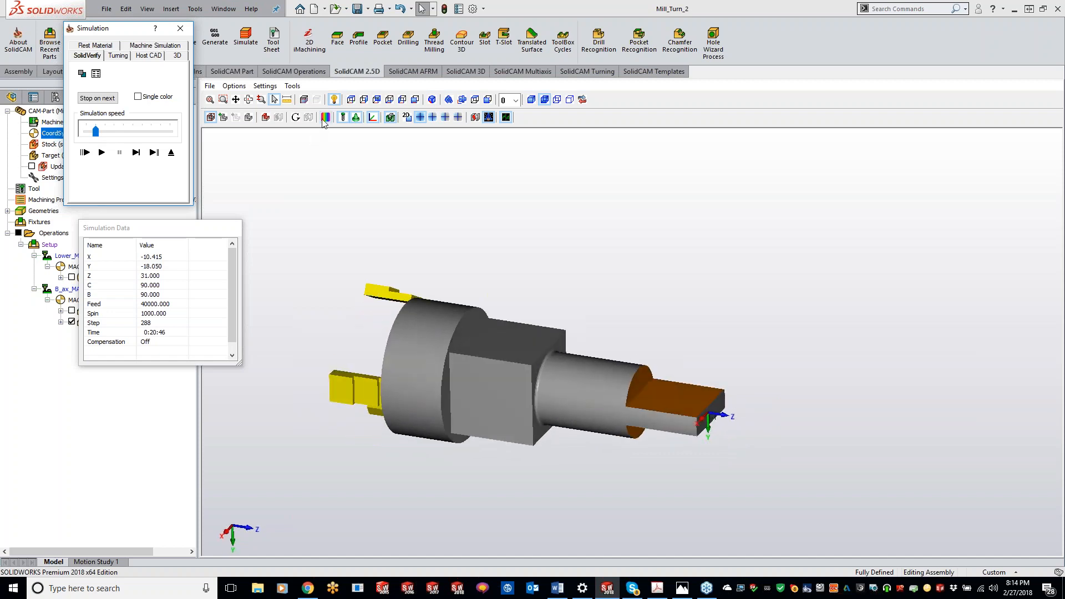
# Compare the machined stock with the target model on both flat sides of the tongue.
pyautogui.click(326, 117)
pyautogui.click(852, 119)
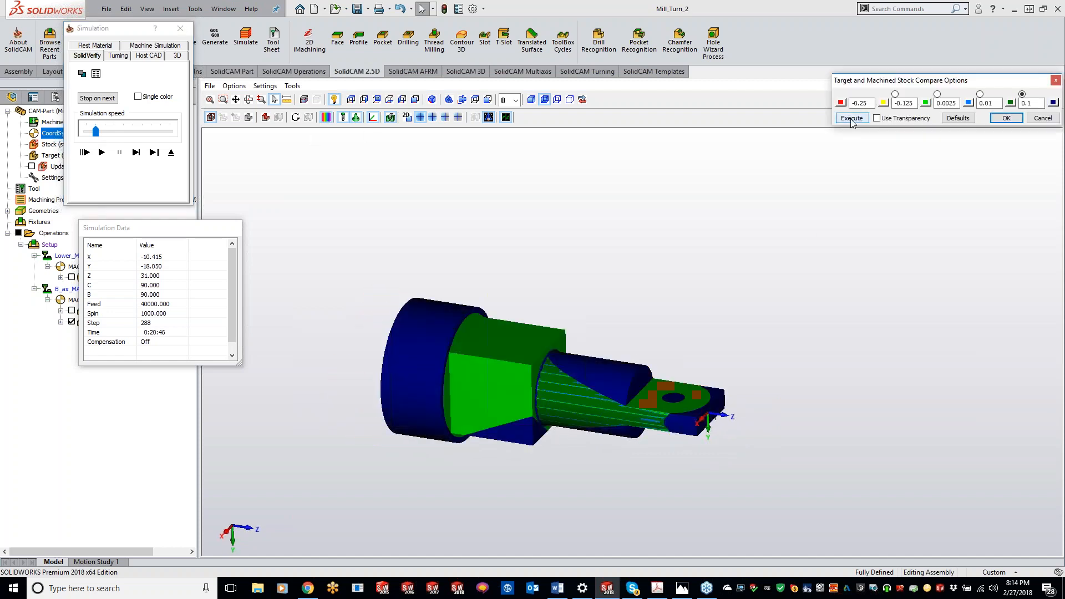
pyautogui.moveTo(679, 417); pyautogui.dragTo(702, 372, button='middle')
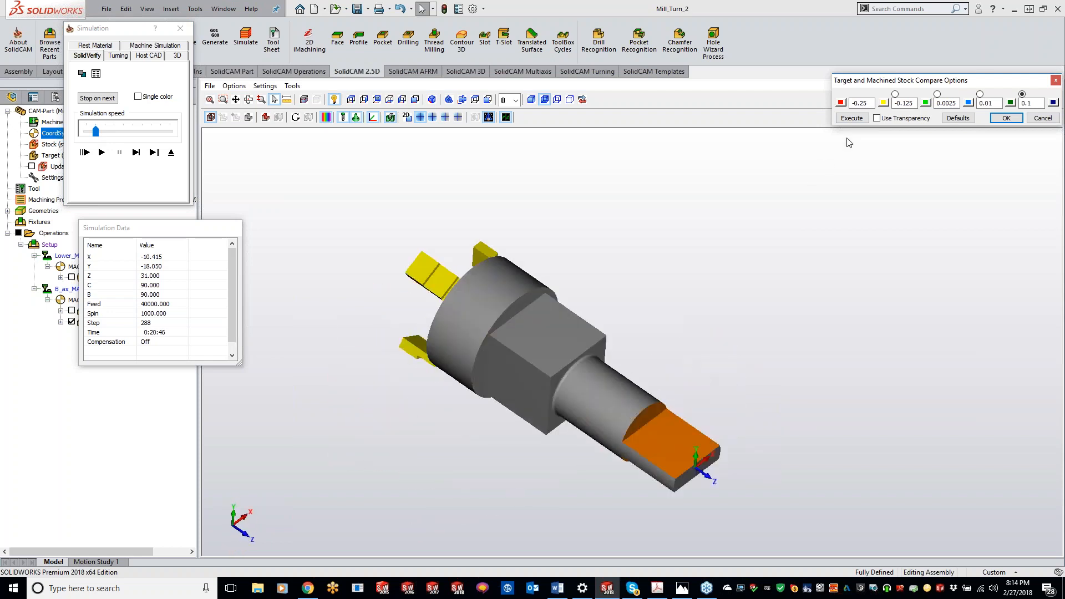
pyautogui.click(851, 119)
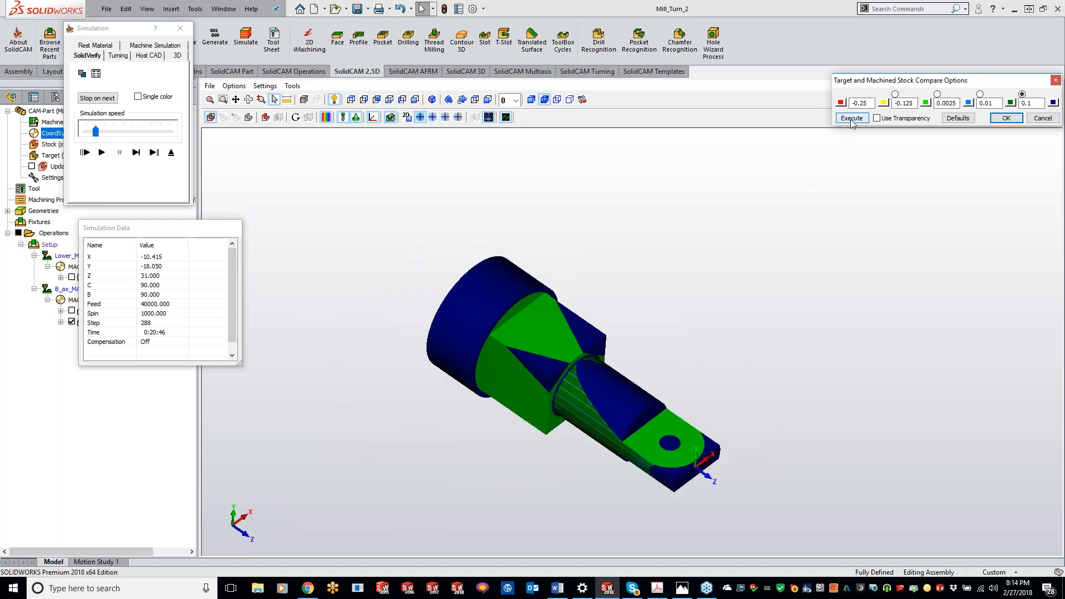
# Exit the simulation, close the copied profile operation and hide its toolpath.
pyautogui.click(180, 28)
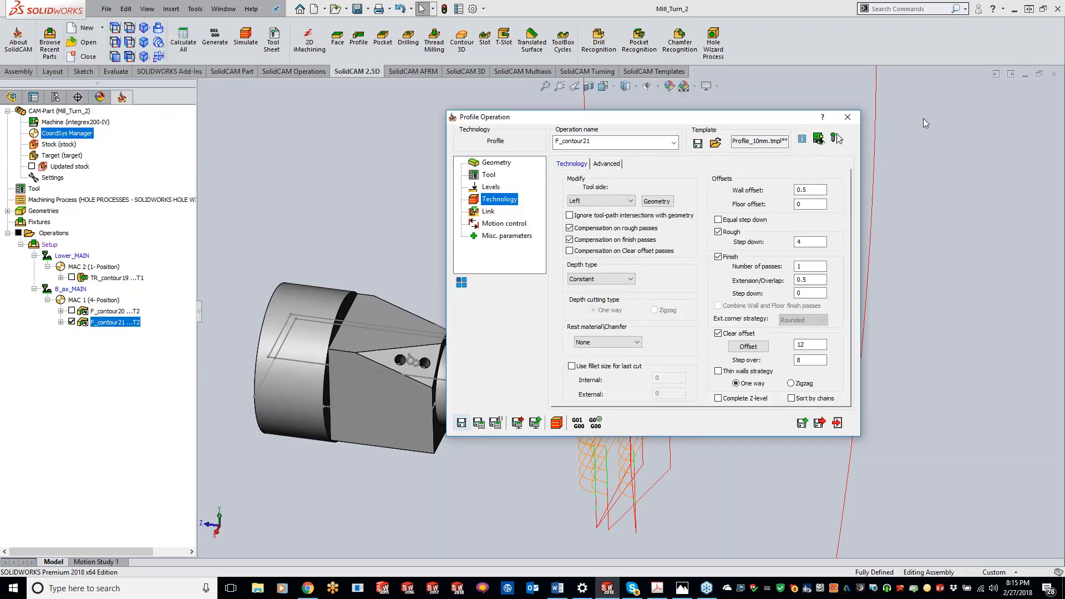
pyautogui.click(847, 118)
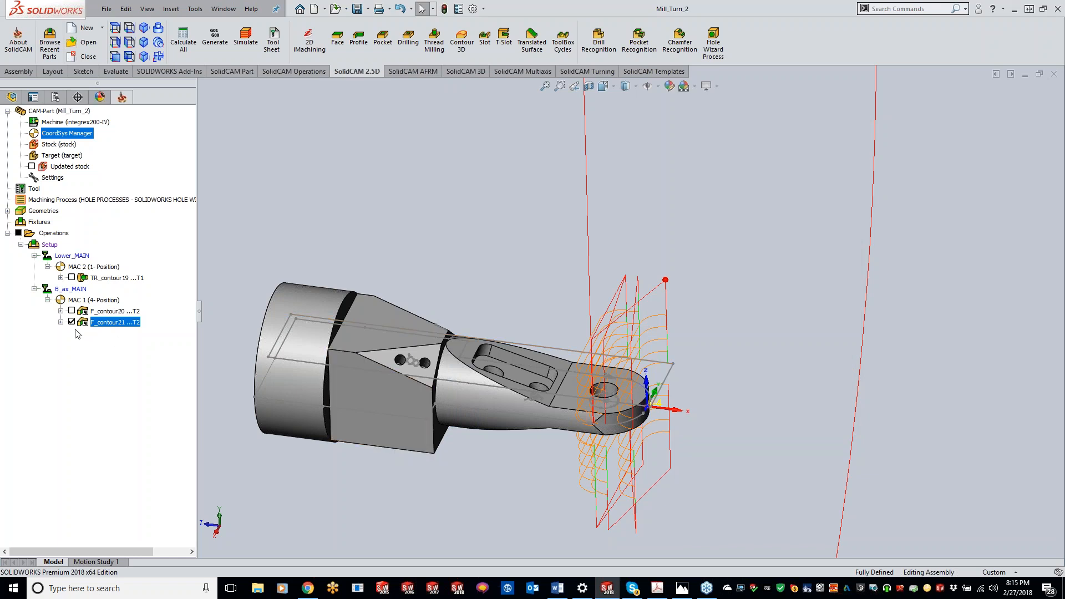
pyautogui.click(73, 322)
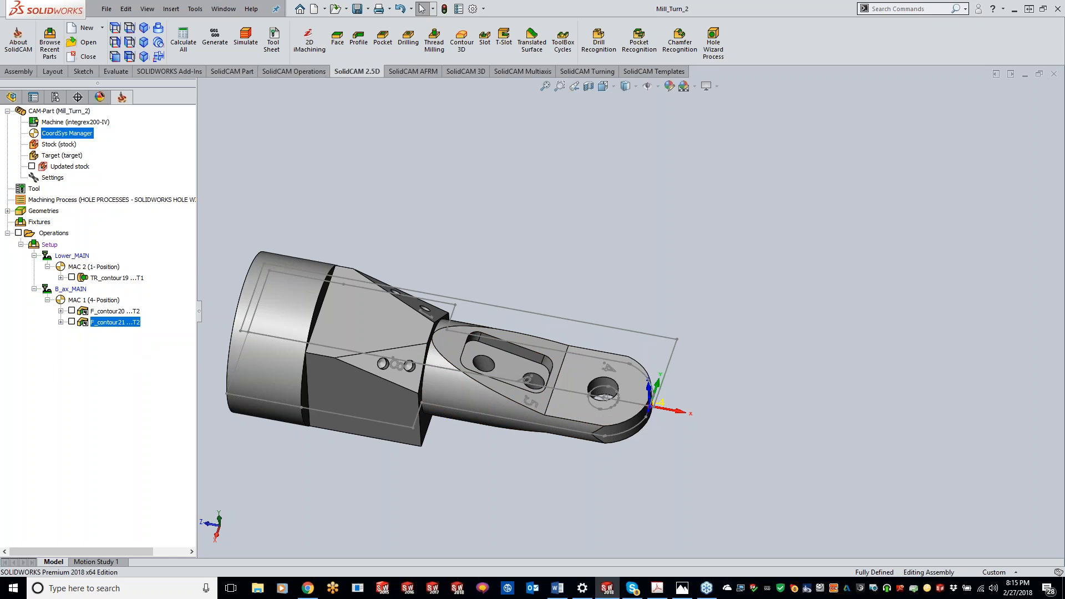
# Start a new profile operation on MAC 1 (5- Position) with the straight edge across the tongue, beside the angled face, as its geometry chain.
pyautogui.click(367, 49)
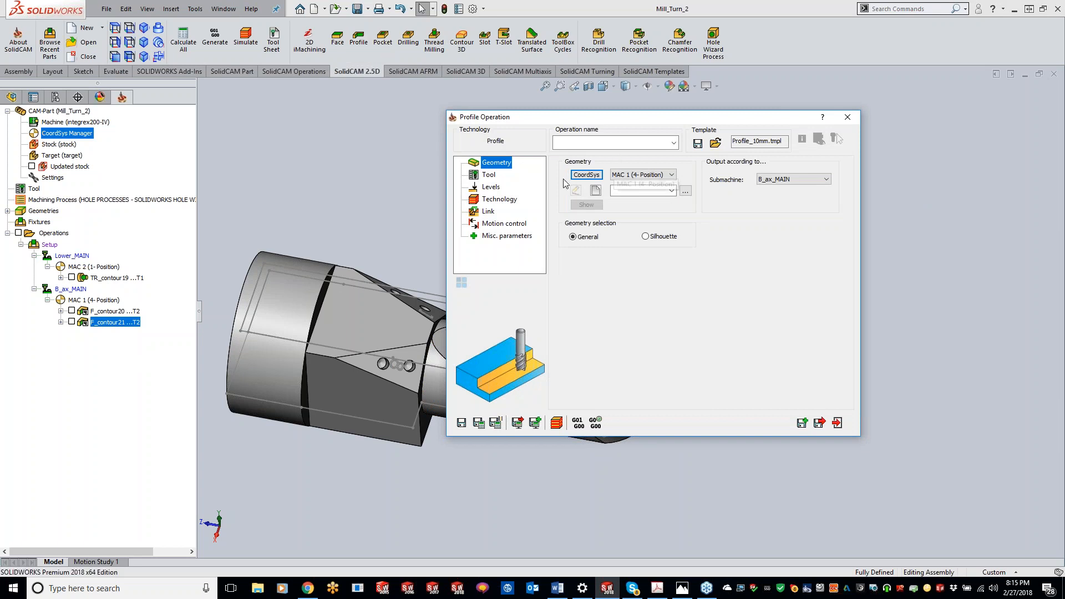
pyautogui.click(632, 176)
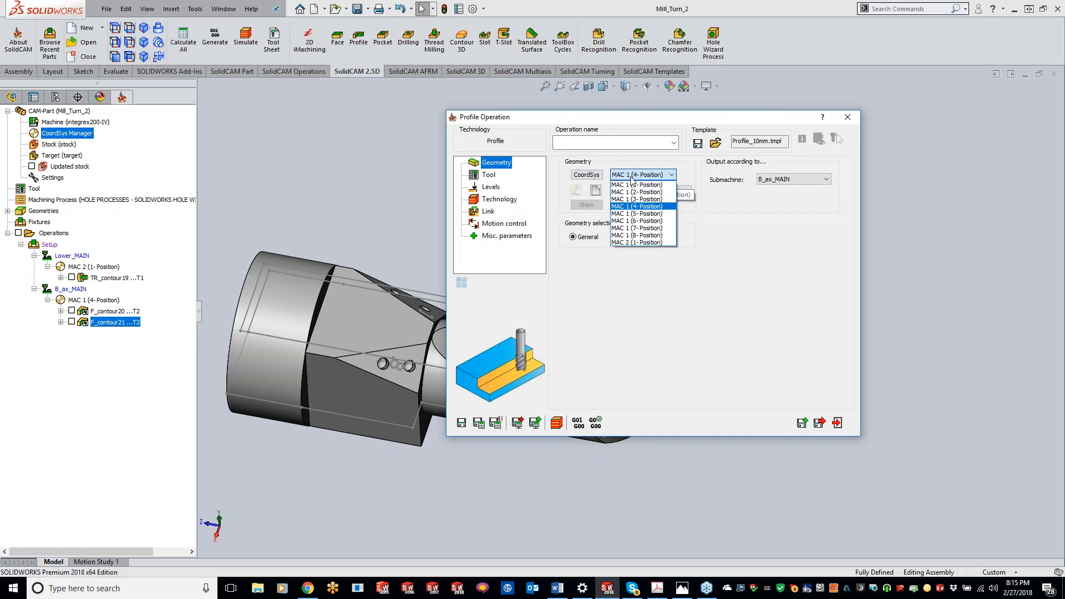
pyautogui.click(637, 213)
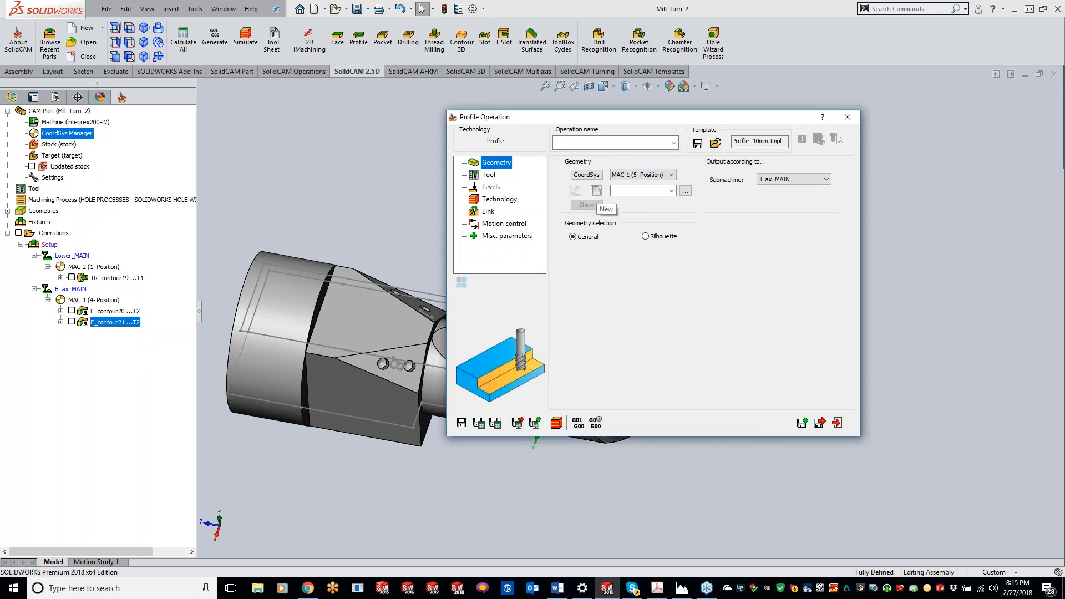
pyautogui.click(596, 191)
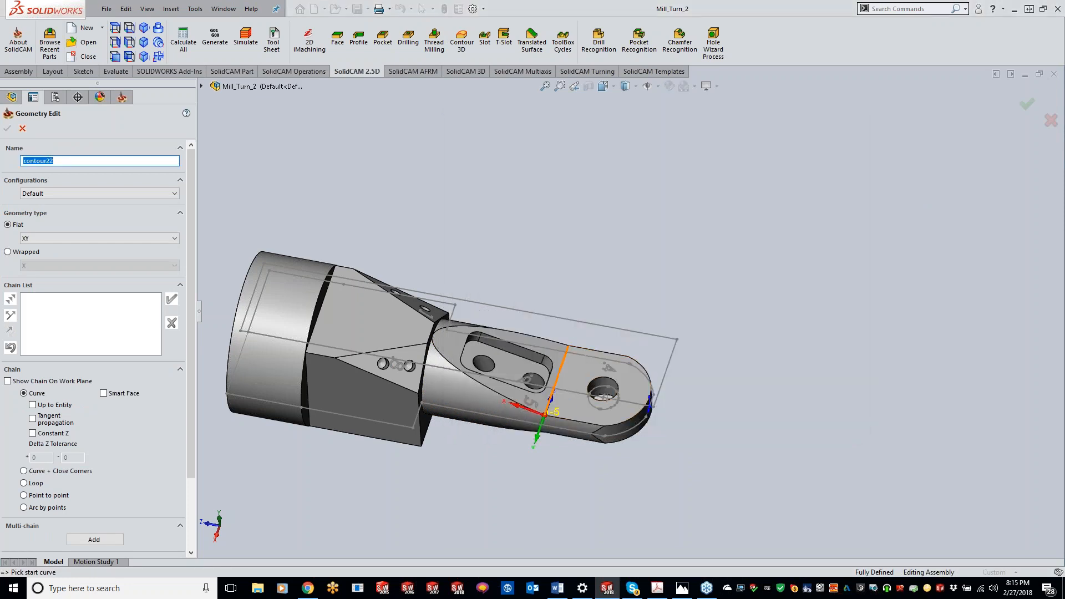
pyautogui.click(556, 396)
pyautogui.click(172, 299)
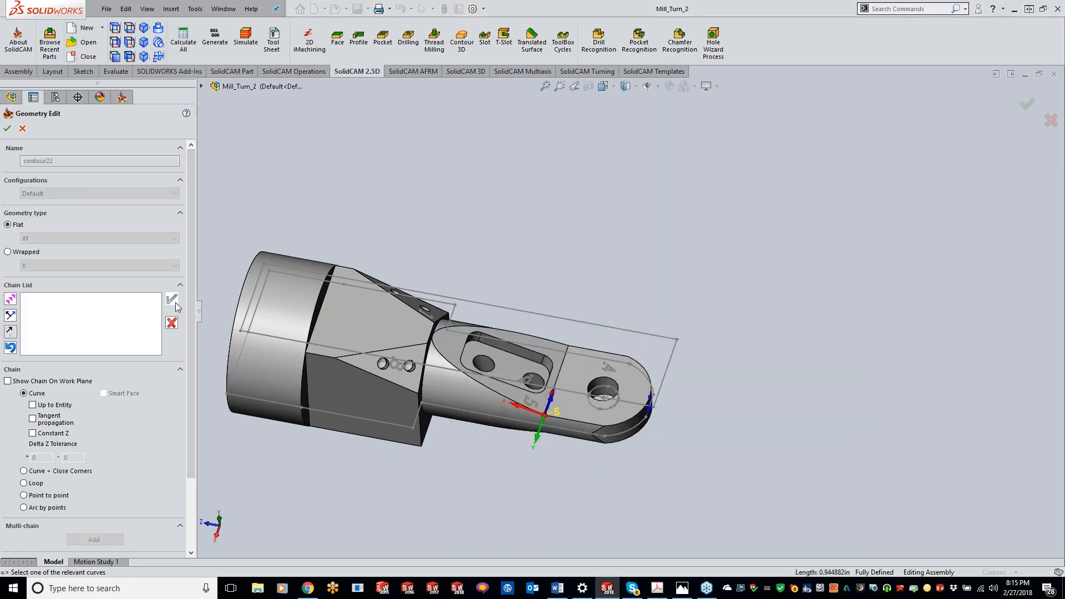
pyautogui.click(15, 129)
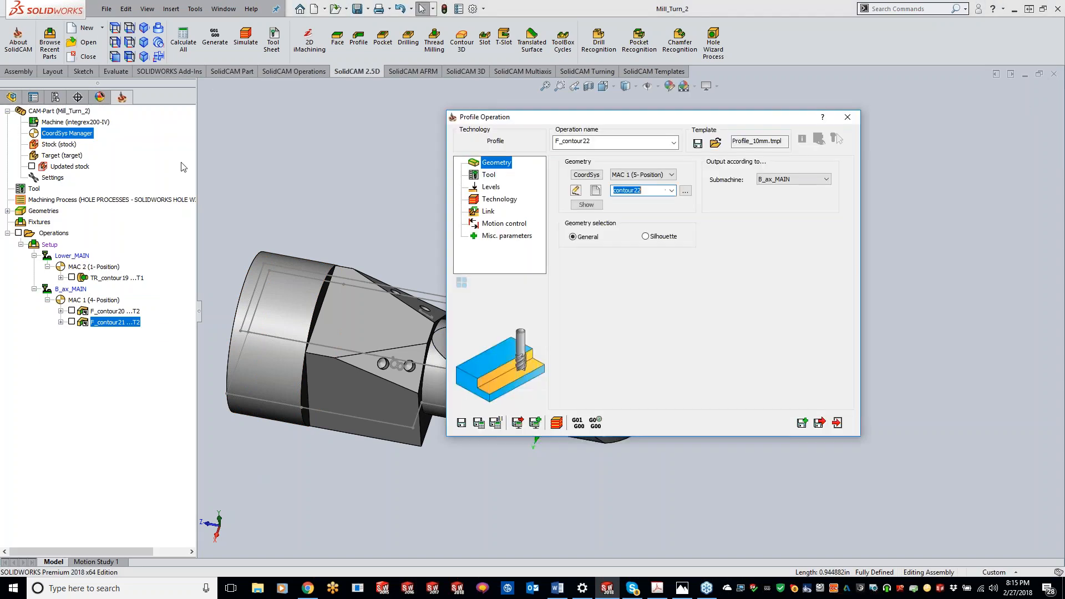
# Assign tool number 2, the 16 mm end mill, to the new profile operation.
pyautogui.click(490, 176)
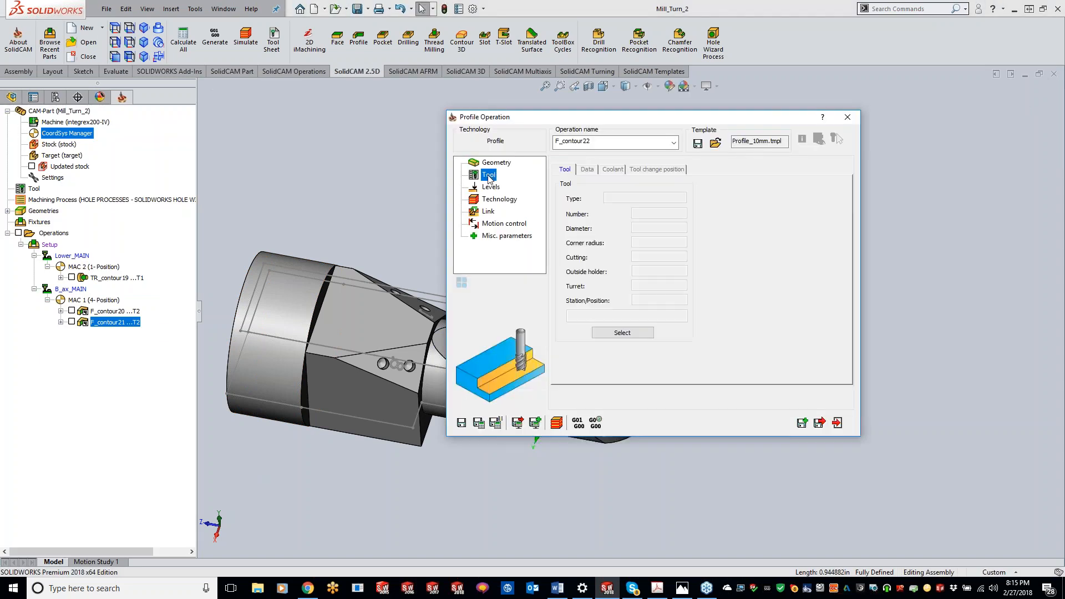
pyautogui.click(630, 336)
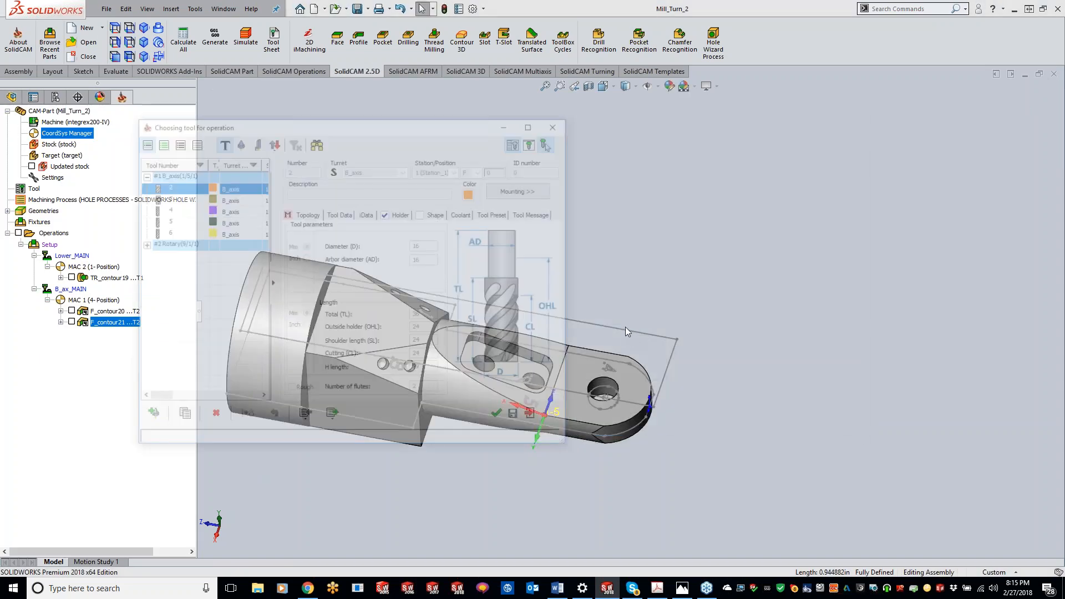
pyautogui.doubleClick(180, 188)
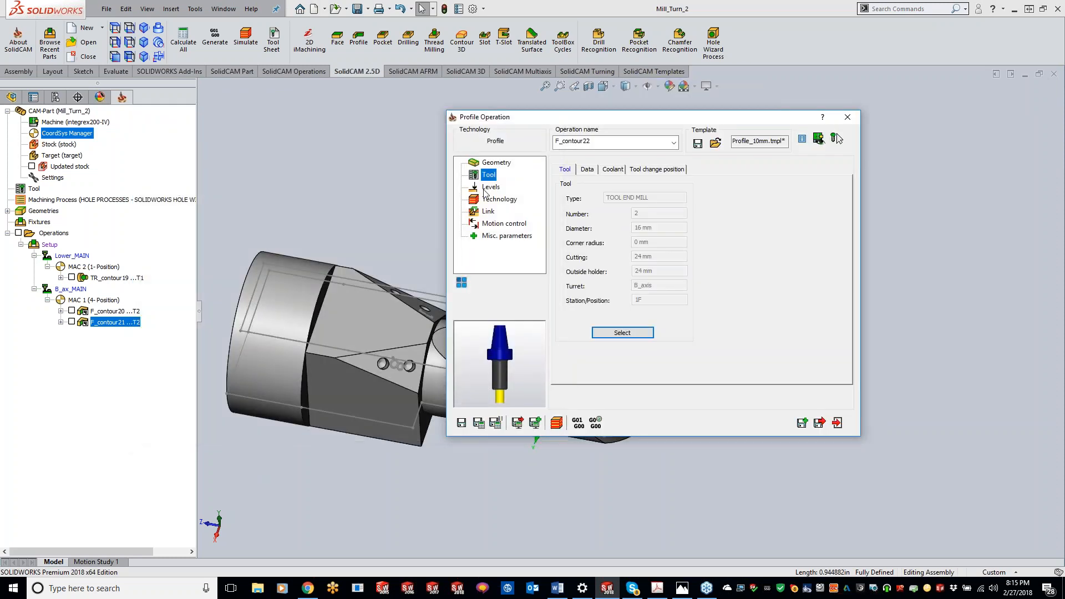
# Define the profile depth by picking the angled face around the pocket on the tongue.
pyautogui.click(490, 187)
pyautogui.moveTo(638, 117); pyautogui.dragTo(773, 81)
pyautogui.click(732, 261)
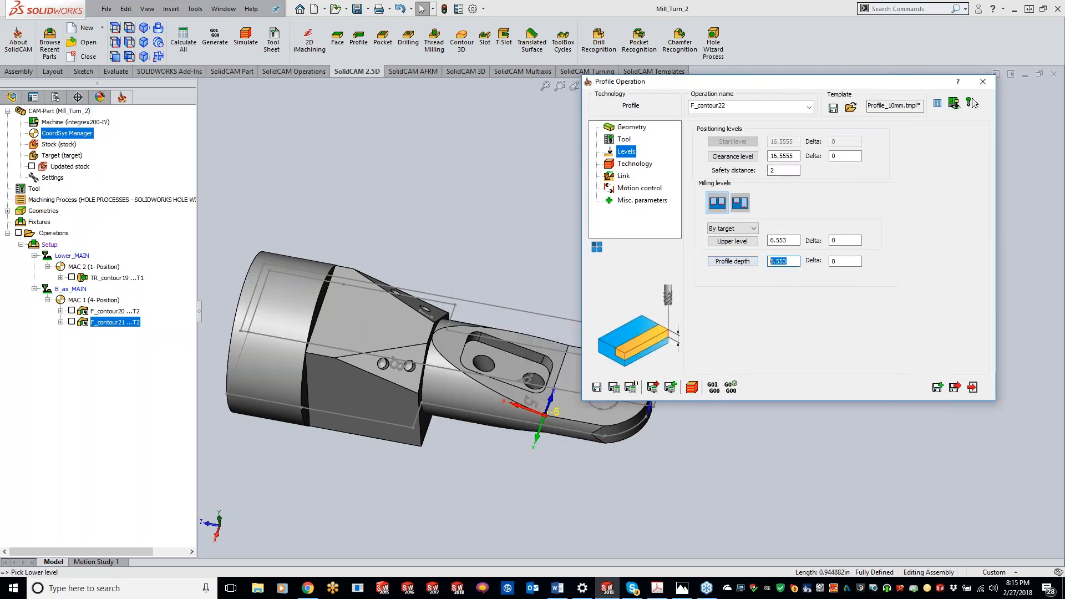
pyautogui.click(477, 348)
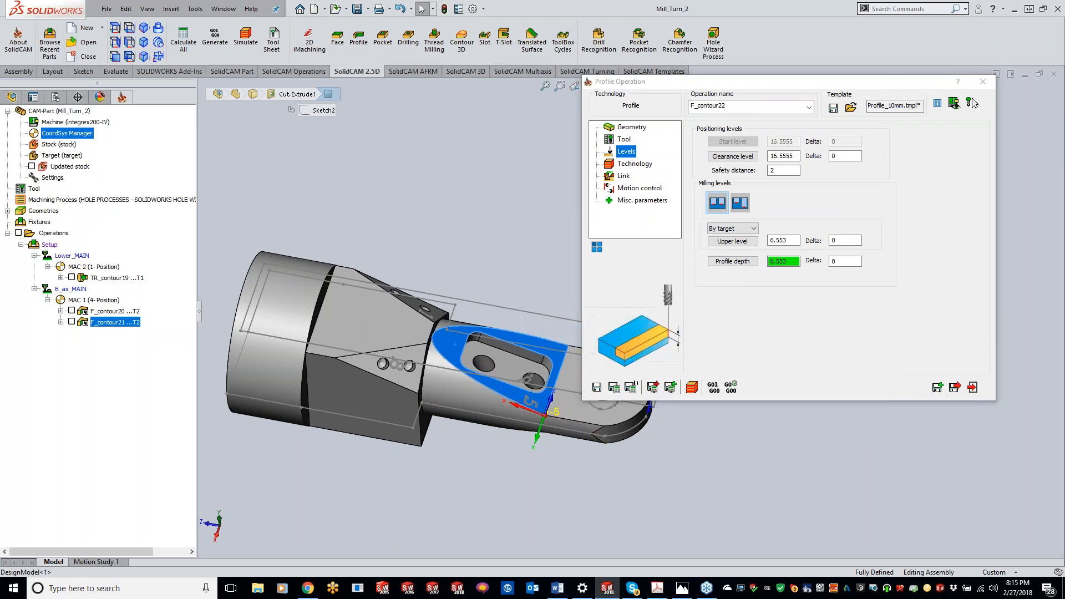
pyautogui.click(558, 355)
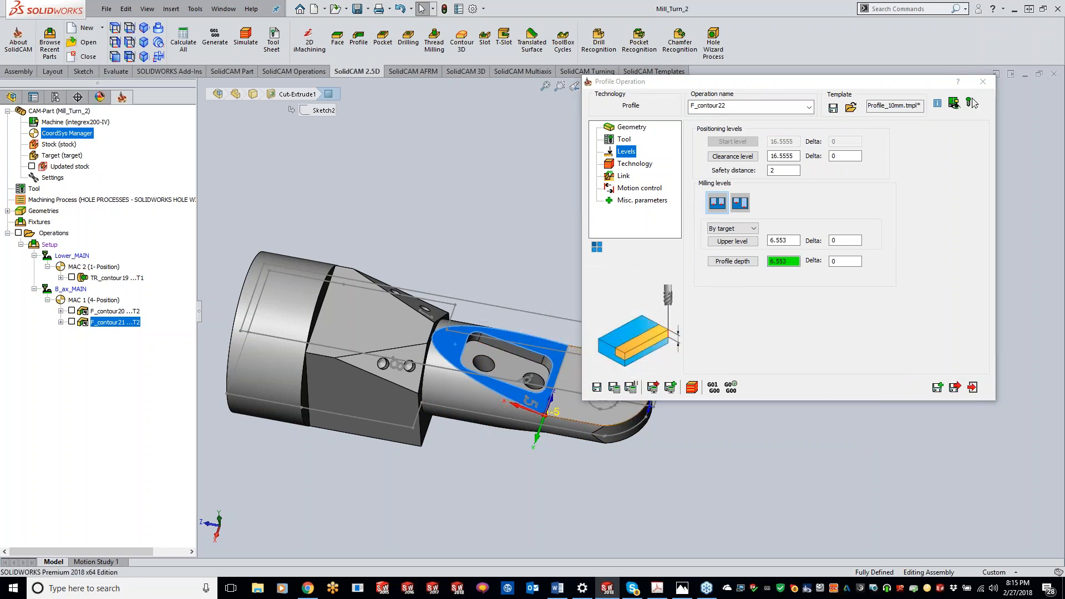
# Enable roughing for the profile with a step down of 4 mm.
pyautogui.click(635, 164)
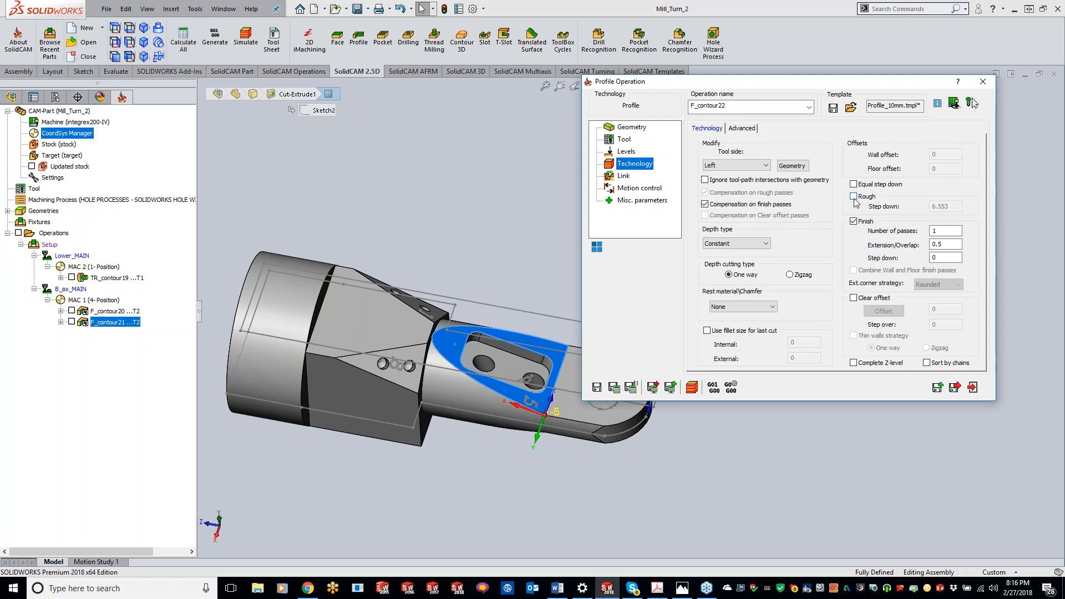
pyautogui.click(854, 197)
pyautogui.doubleClick(950, 207)
pyautogui.write('4')
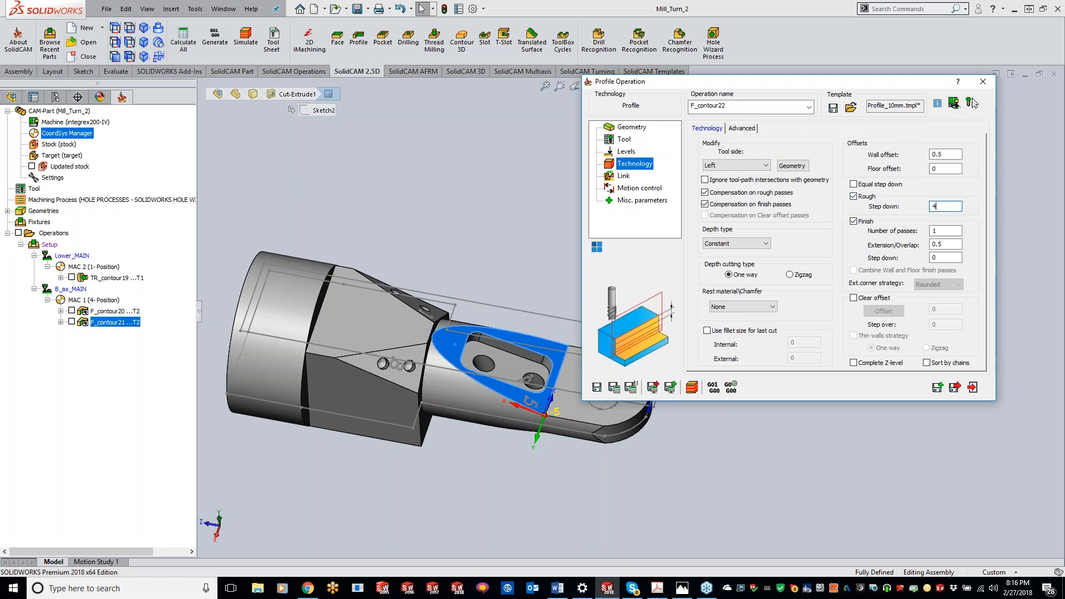
# Enable a clear offset of 18.21 with a step over of 8, and save and calculate the operation.
pyautogui.click(854, 299)
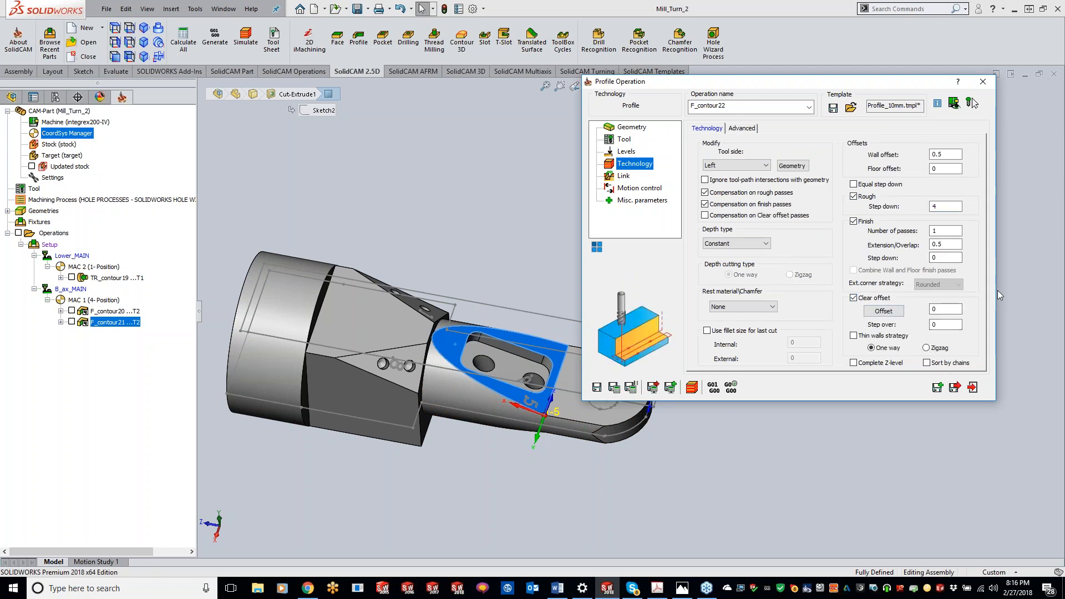
pyautogui.click(943, 309)
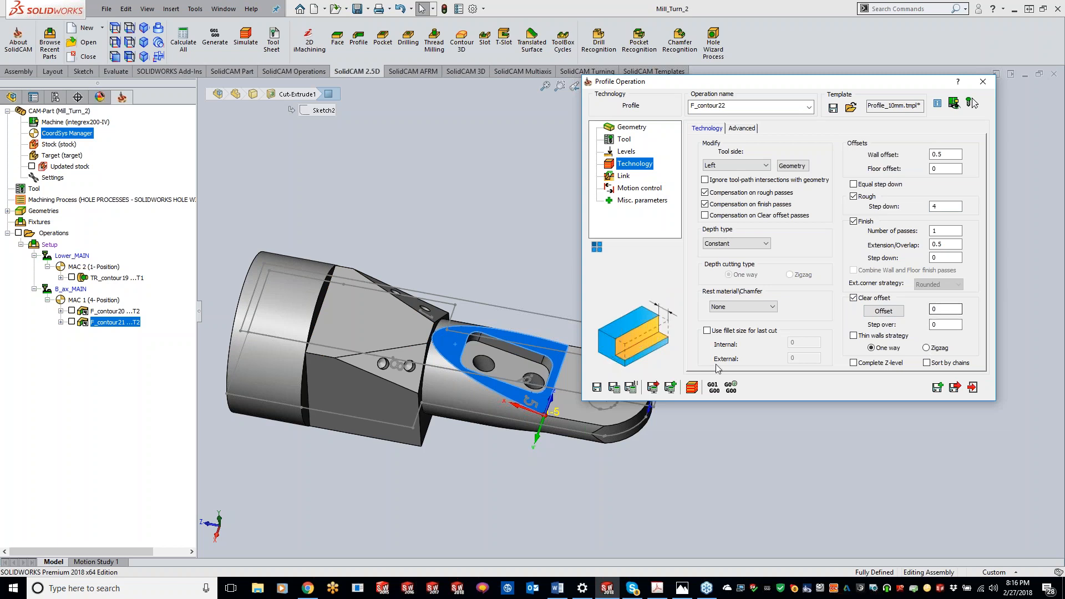
pyautogui.click(936, 309)
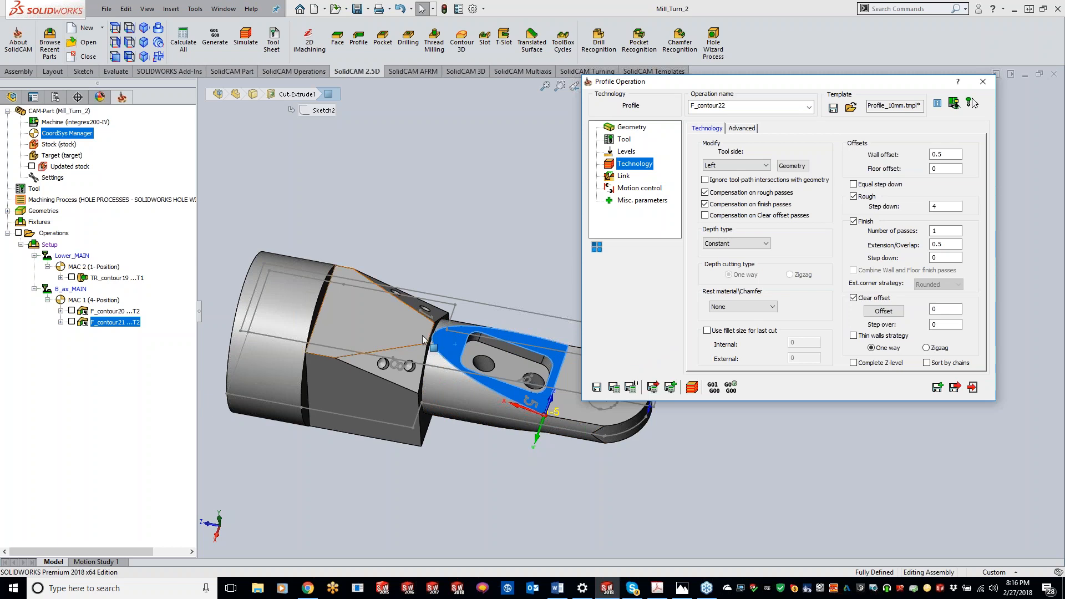
pyautogui.click(934, 309)
pyautogui.doubleClick(935, 309)
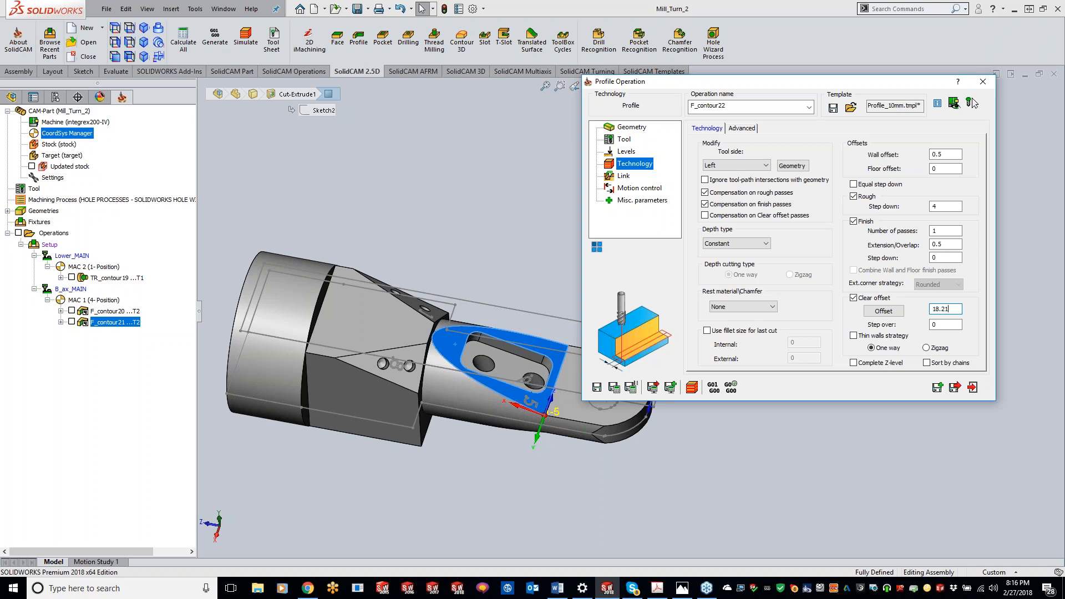
pyautogui.press('Tab')
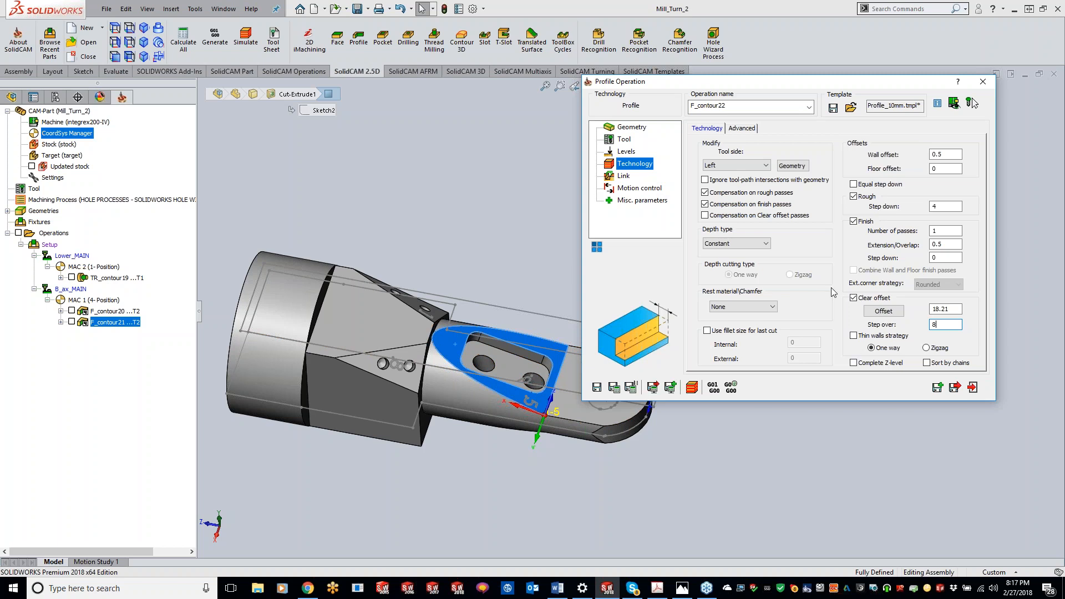
pyautogui.click(614, 387)
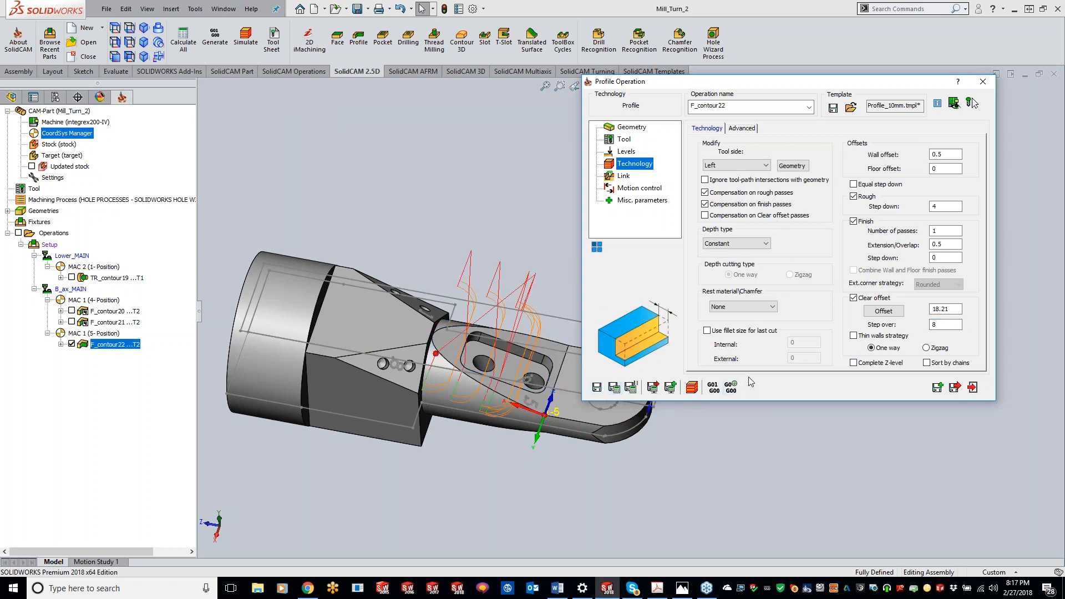
# Simulate the angled-face profile operation in SolidVerify on the previously machined stock.
pyautogui.click(691, 387)
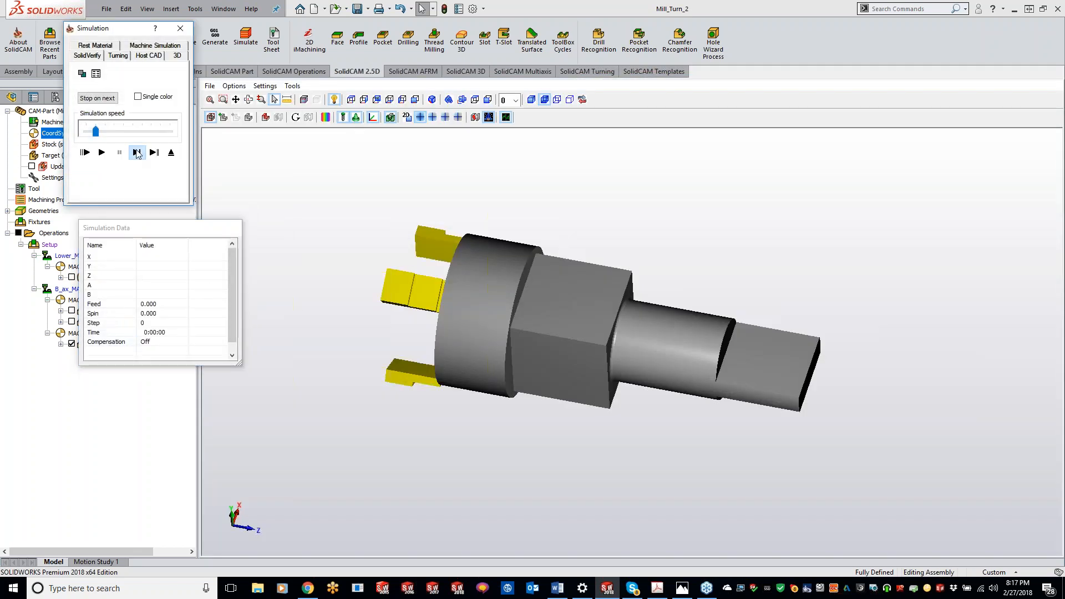
pyautogui.click(136, 152)
pyautogui.click(136, 153)
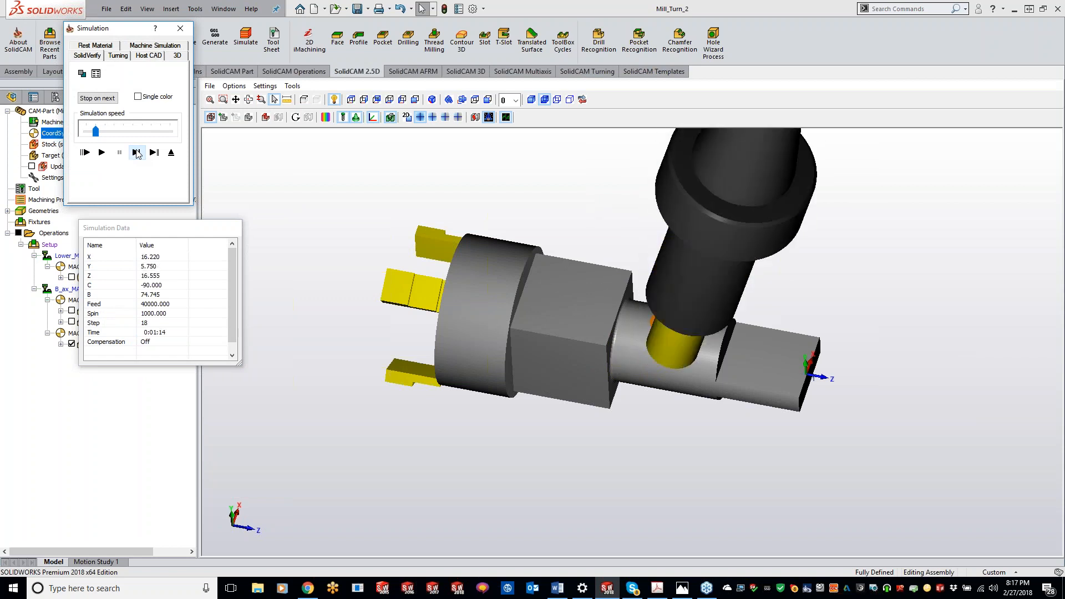
pyautogui.click(108, 155)
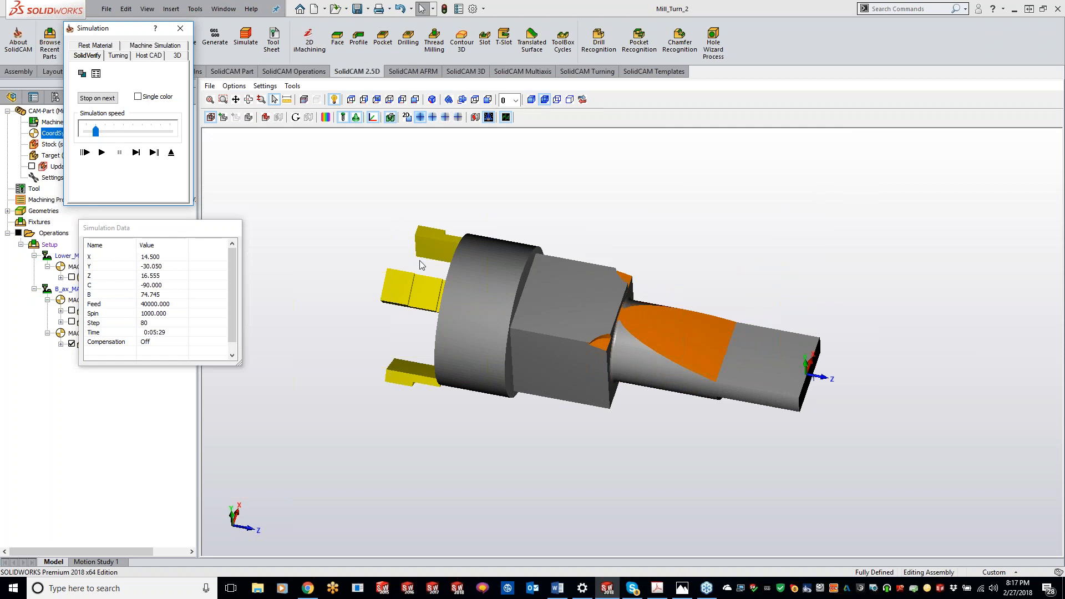
# Compare the machined stock with the target model around the angled face, and exit the simulation.
pyautogui.click(326, 117)
pyautogui.click(854, 119)
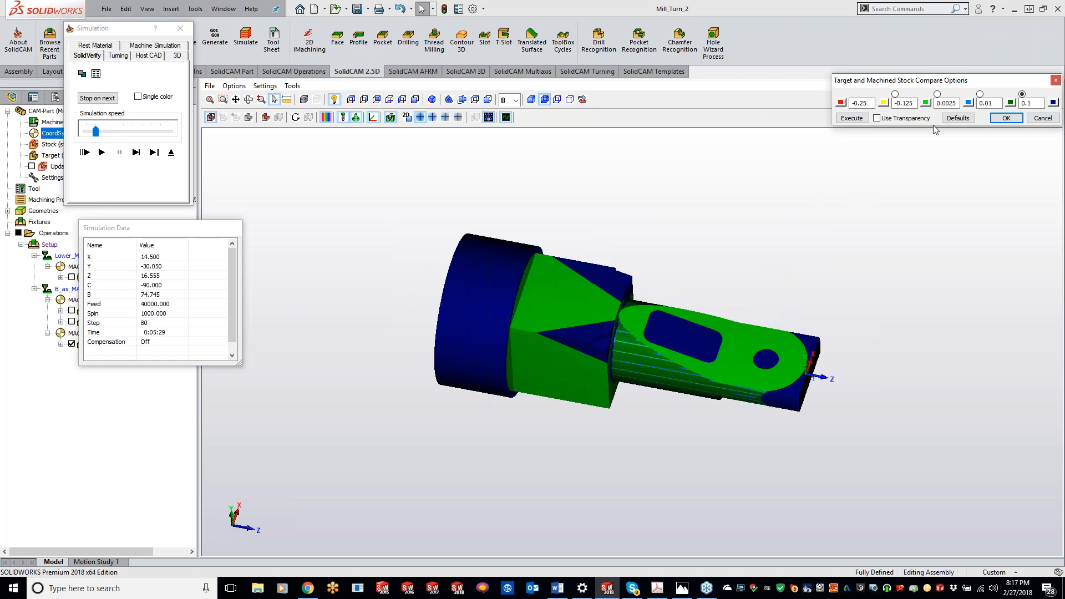
pyautogui.click(1057, 81)
pyautogui.click(181, 28)
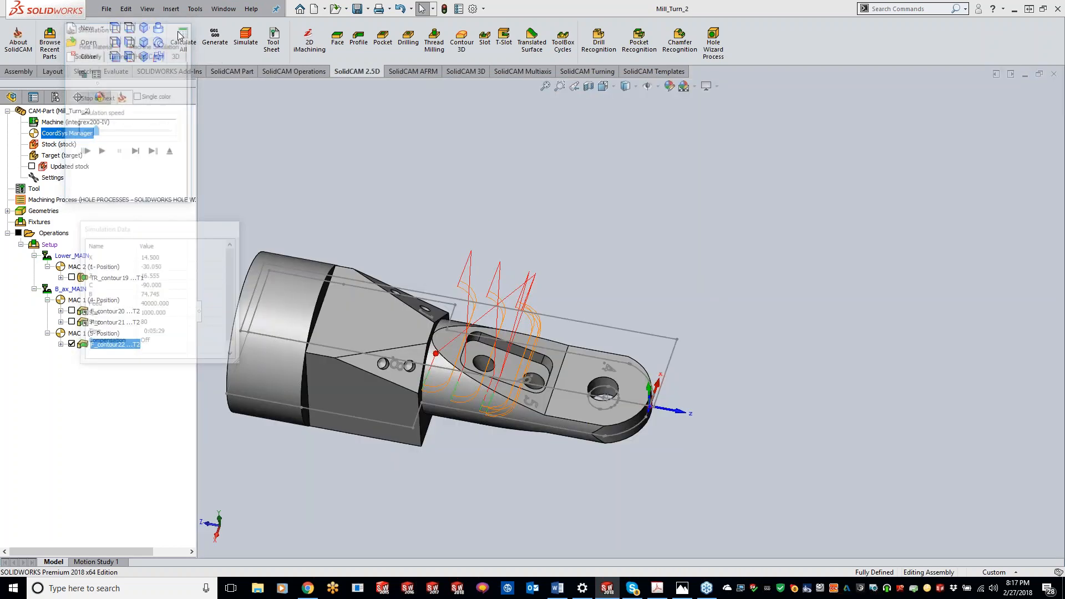
# Change the profile's lead-in from arc to tangent, and save and recalculate the operation.
pyautogui.click(623, 176)
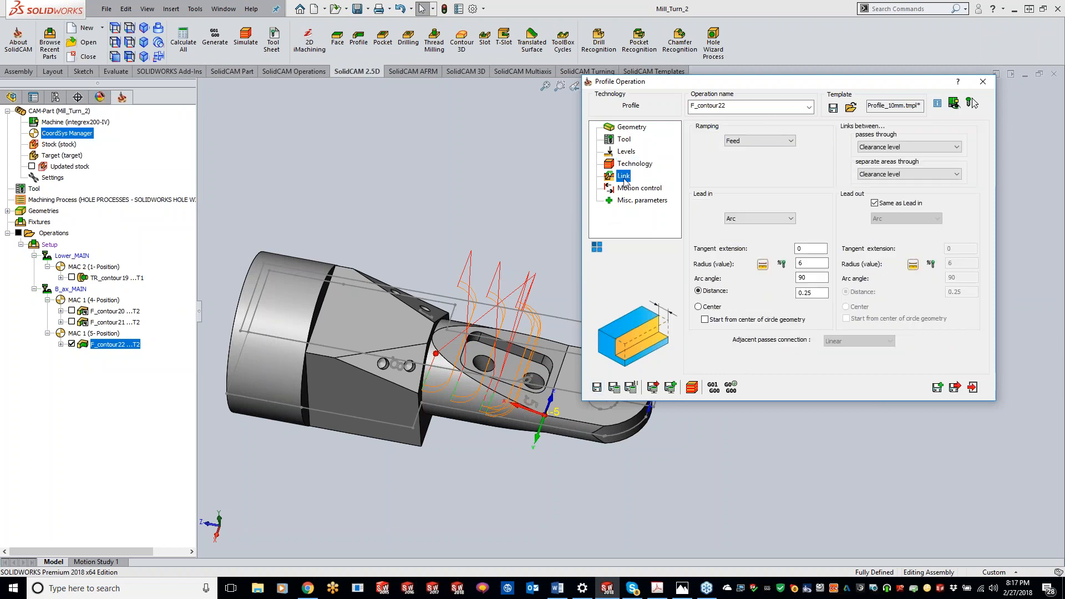
pyautogui.click(752, 218)
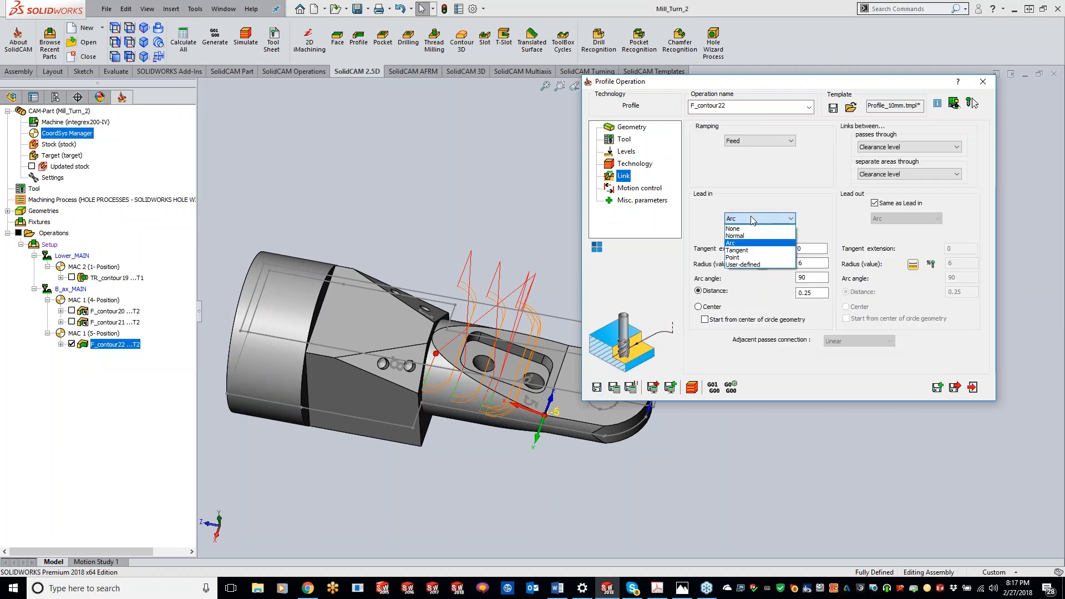
pyautogui.click(738, 250)
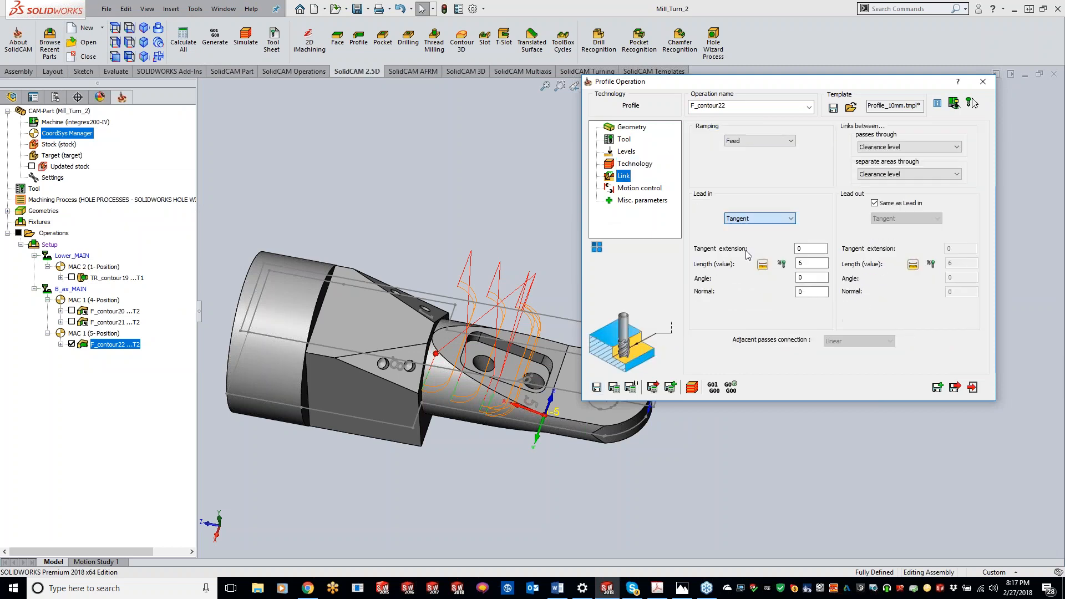
pyautogui.click(616, 389)
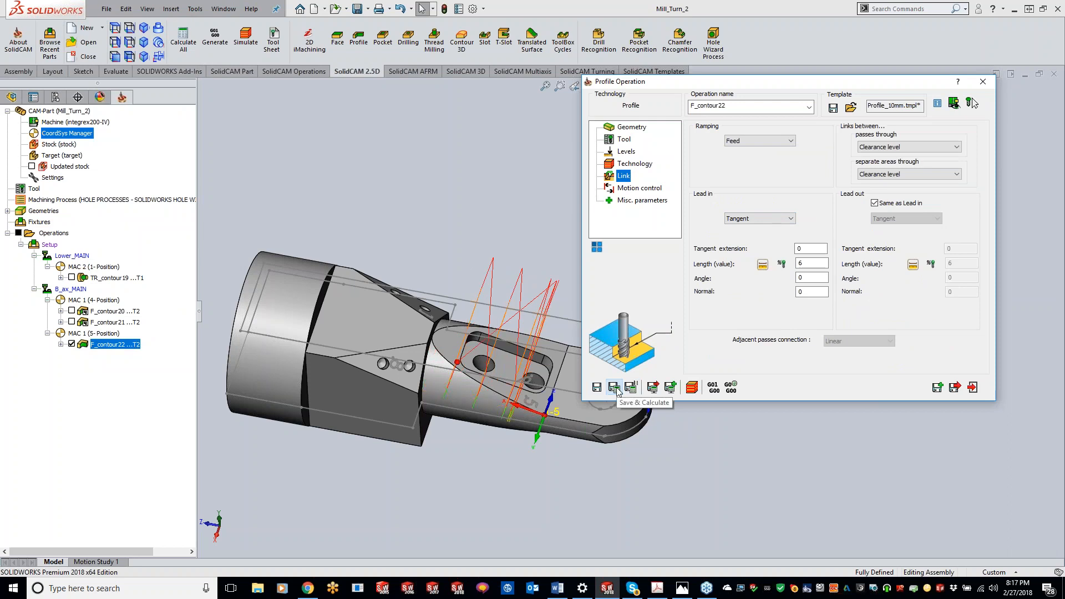
# Simulate the recalculated profile with the tangent lead-in and inspect the angled face and neighbouring shoulder.
pyautogui.click(692, 387)
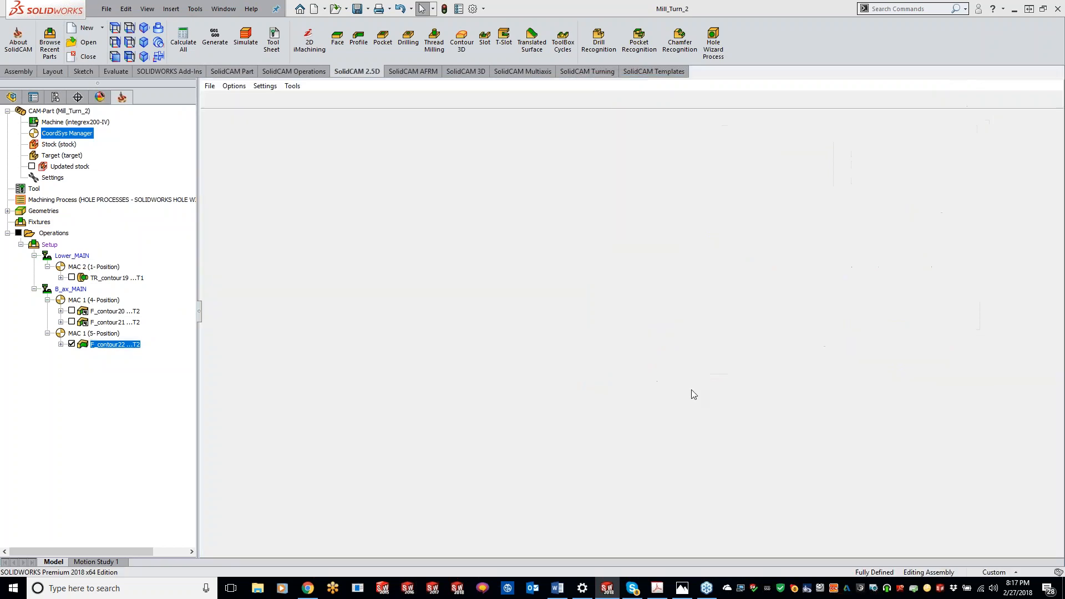
pyautogui.click(102, 152)
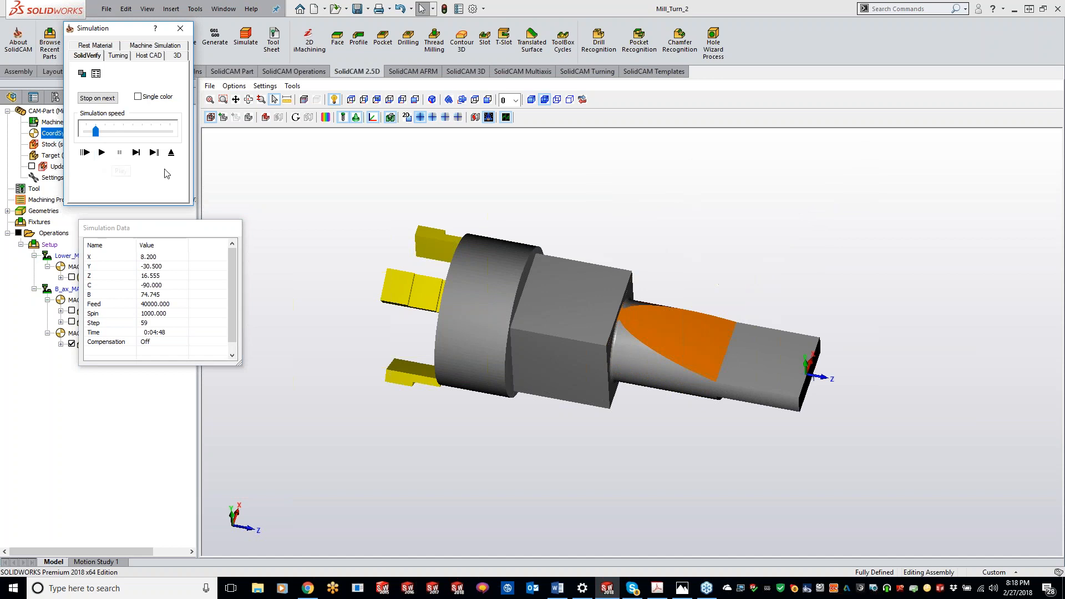
pyautogui.moveTo(687, 328); pyautogui.dragTo(395, 181, button='middle')
# Run the target and machined stock comparison for the tangent lead-in version, and close the simulation.
pyautogui.click(326, 117)
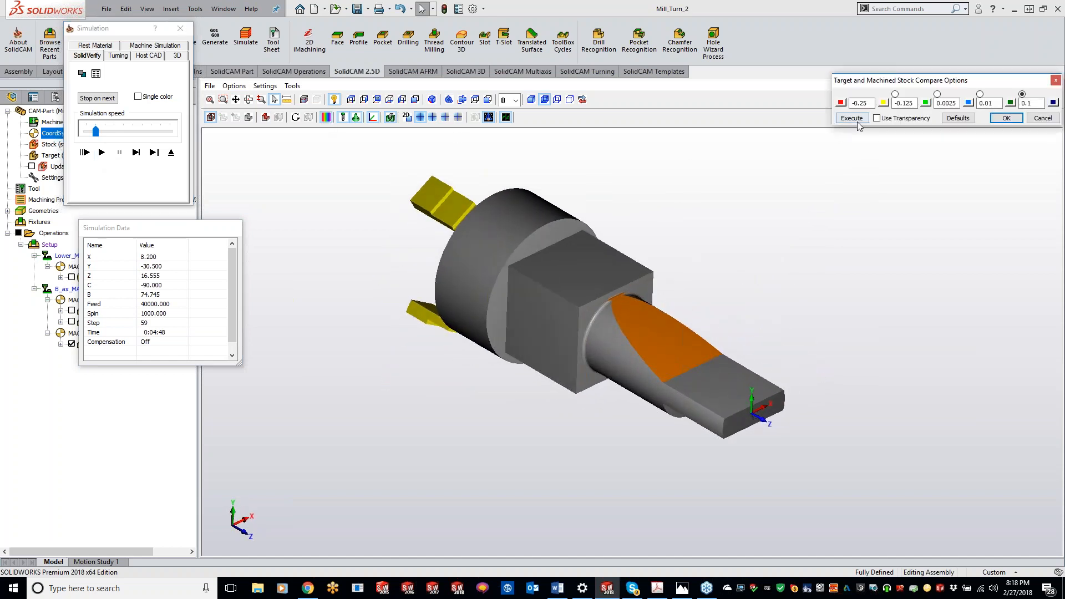
pyautogui.click(851, 118)
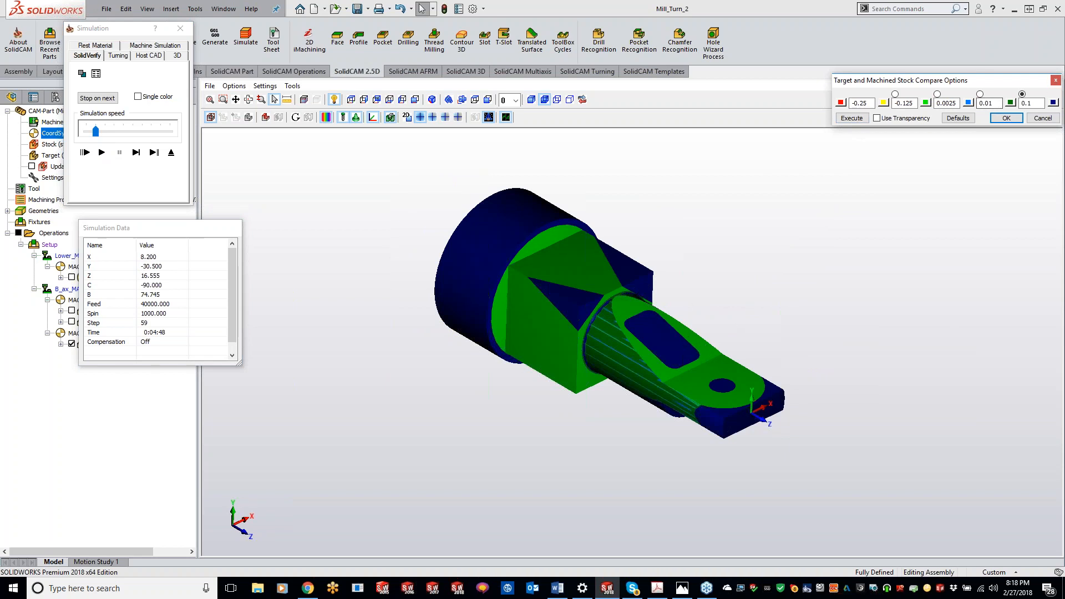
pyautogui.click(1055, 80)
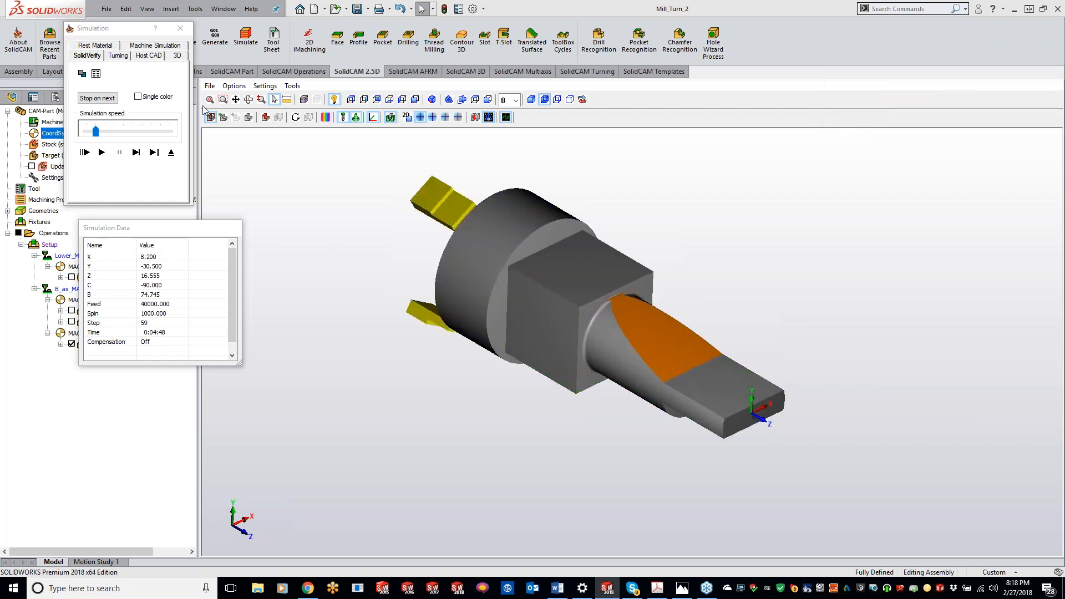
pyautogui.click(180, 29)
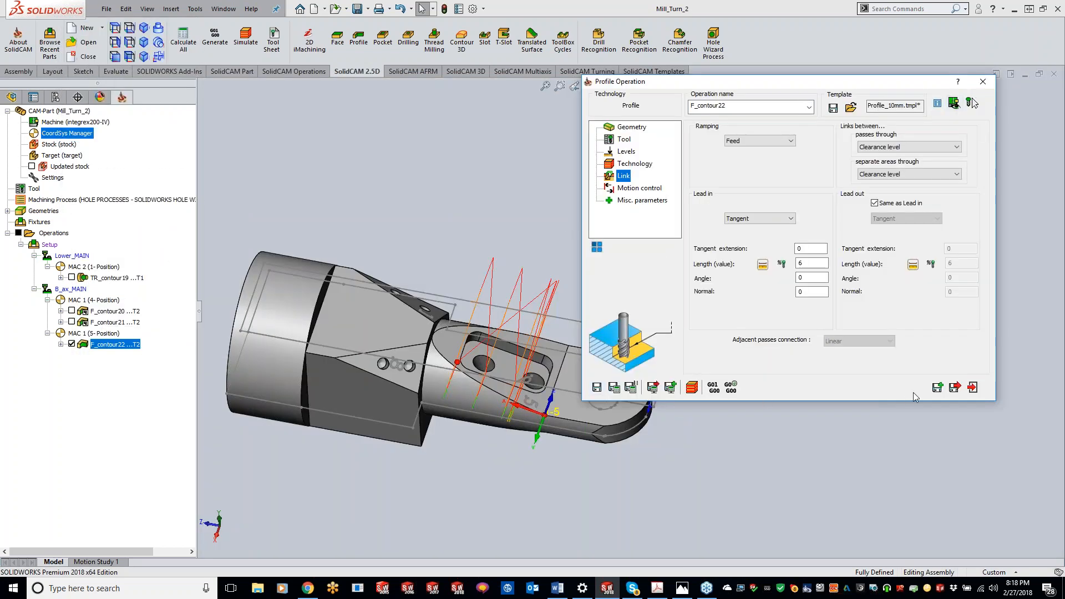
# Save and copy the angled-face profile operation, hide the original toolpath, and assign the copy to MAC 1 (6-Position).
pyautogui.click(938, 387)
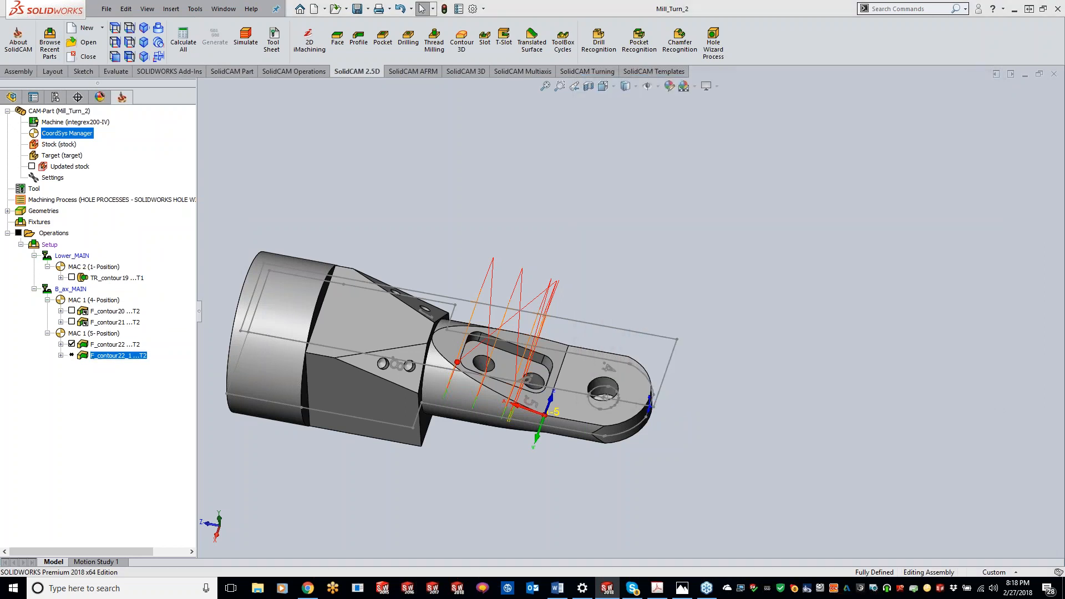
pyautogui.click(73, 344)
pyautogui.moveTo(491, 460); pyautogui.dragTo(463, 397, button='middle')
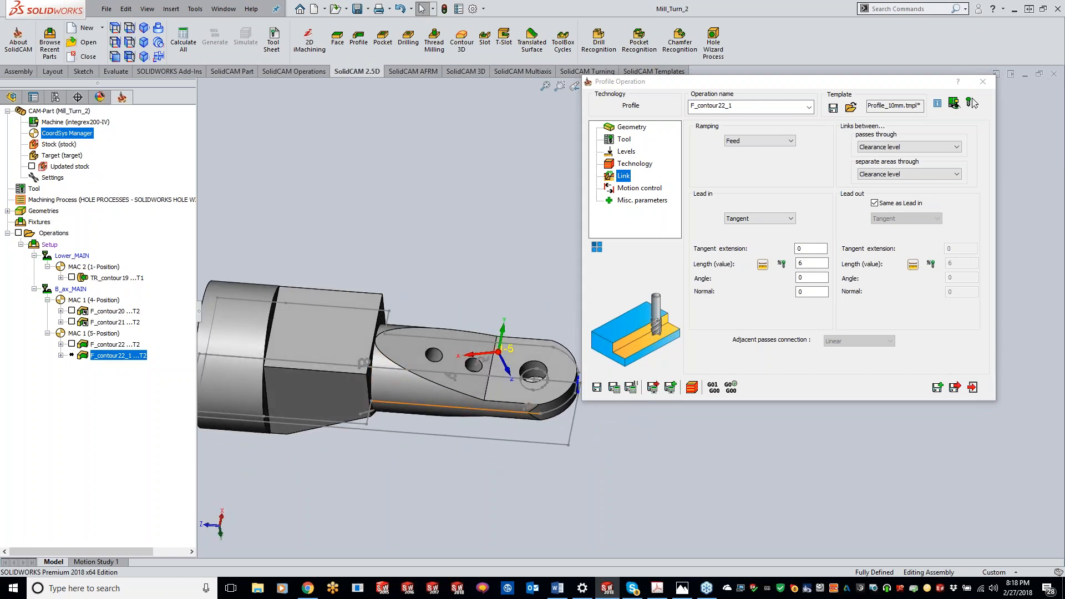
pyautogui.moveTo(459, 356); pyautogui.dragTo(446, 402, button='middle')
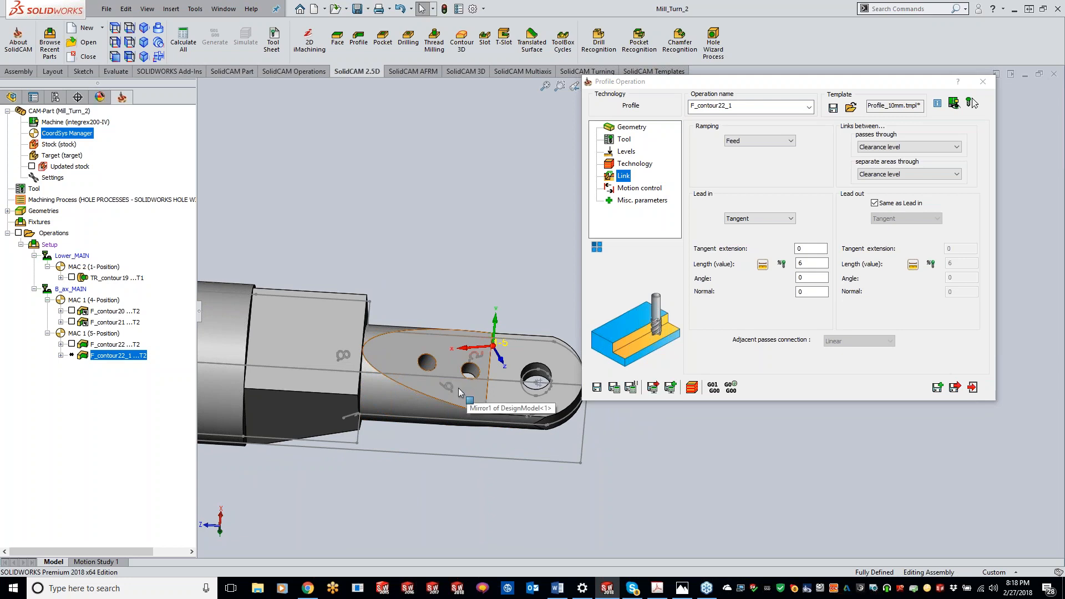
pyautogui.click(631, 128)
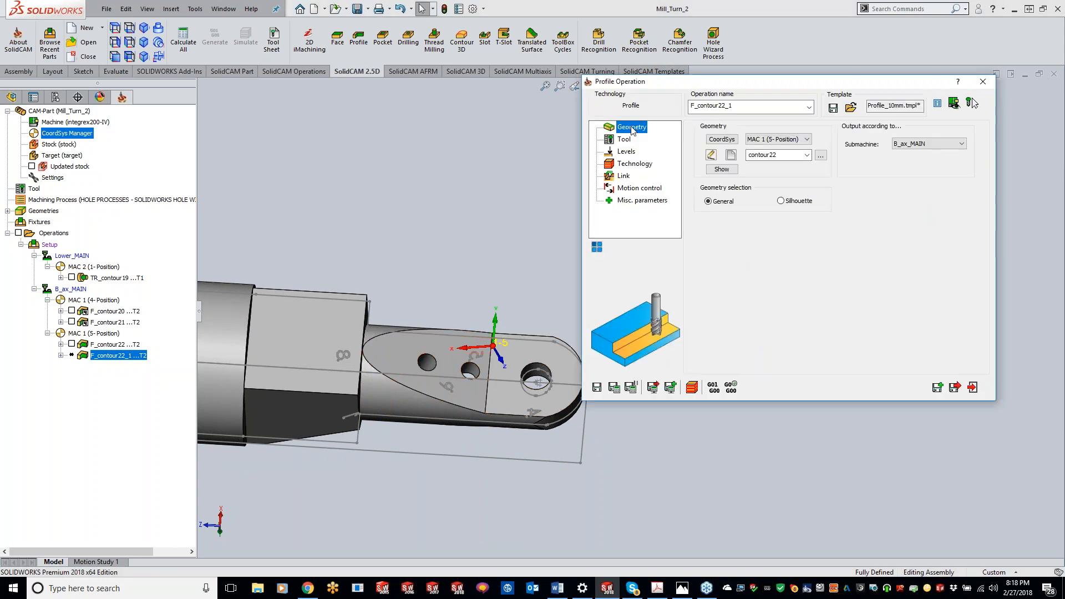
pyautogui.click(790, 139)
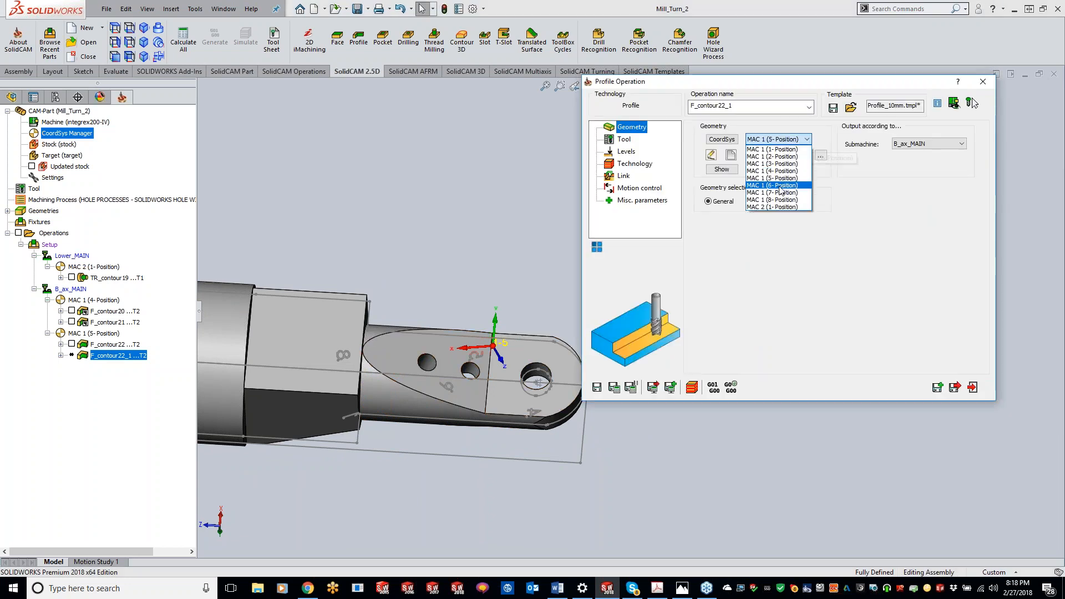
pyautogui.click(780, 185)
# Define new geometry for the copied profile from the straight edge bounding the opposite angled tongue face.
pyautogui.click(732, 156)
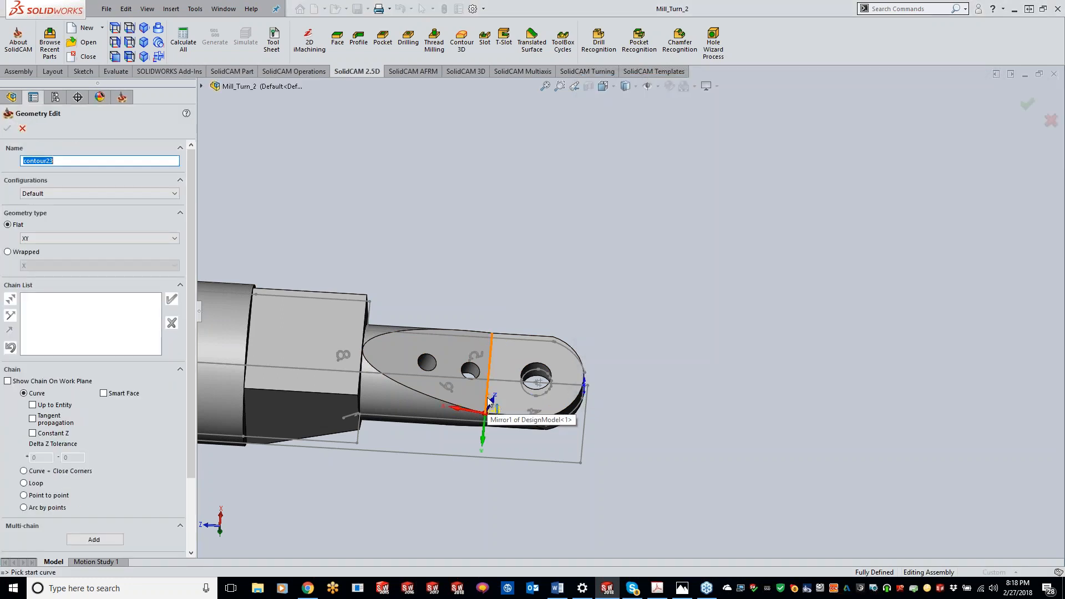
pyautogui.click(490, 378)
pyautogui.click(172, 299)
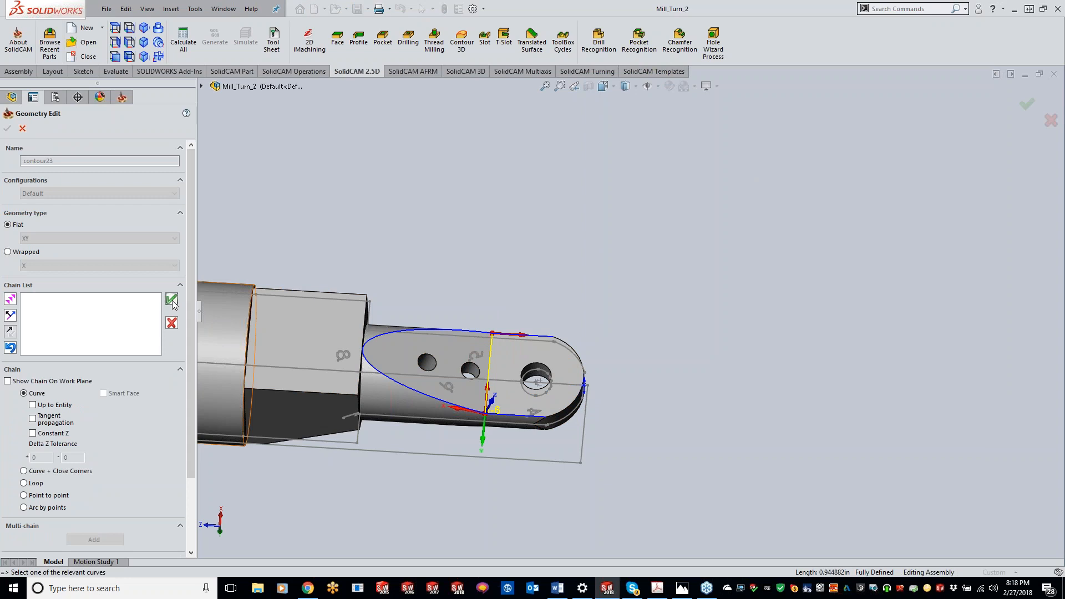
pyautogui.click(7, 128)
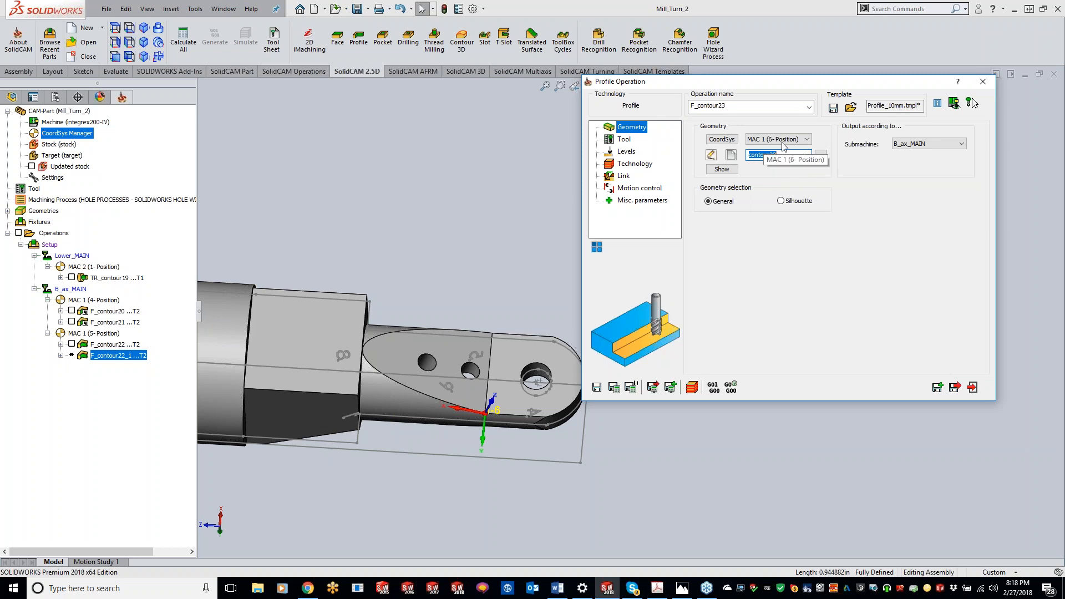
# Pick the angled face with two holes as the profile depth, check the technology settings, and save and calculate the operation.
pyautogui.click(625, 155)
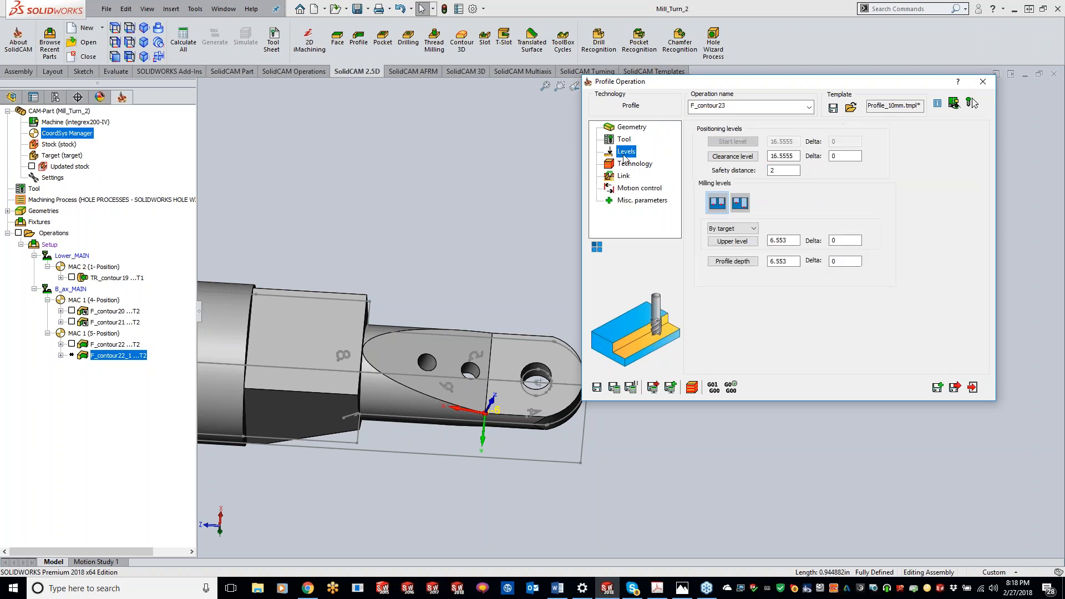
pyautogui.click(781, 261)
pyautogui.click(451, 348)
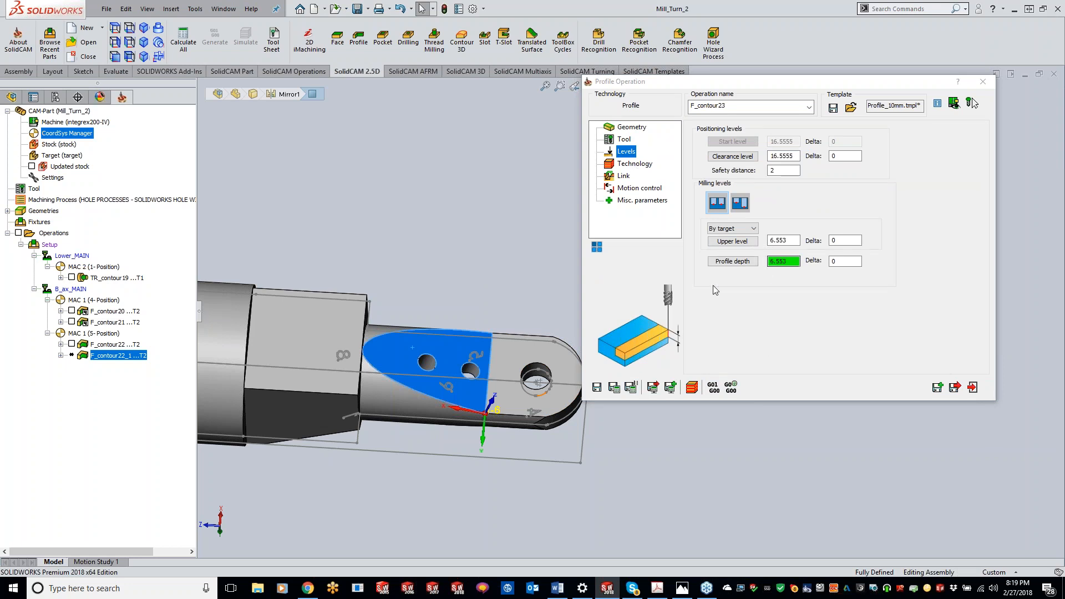
pyautogui.click(636, 164)
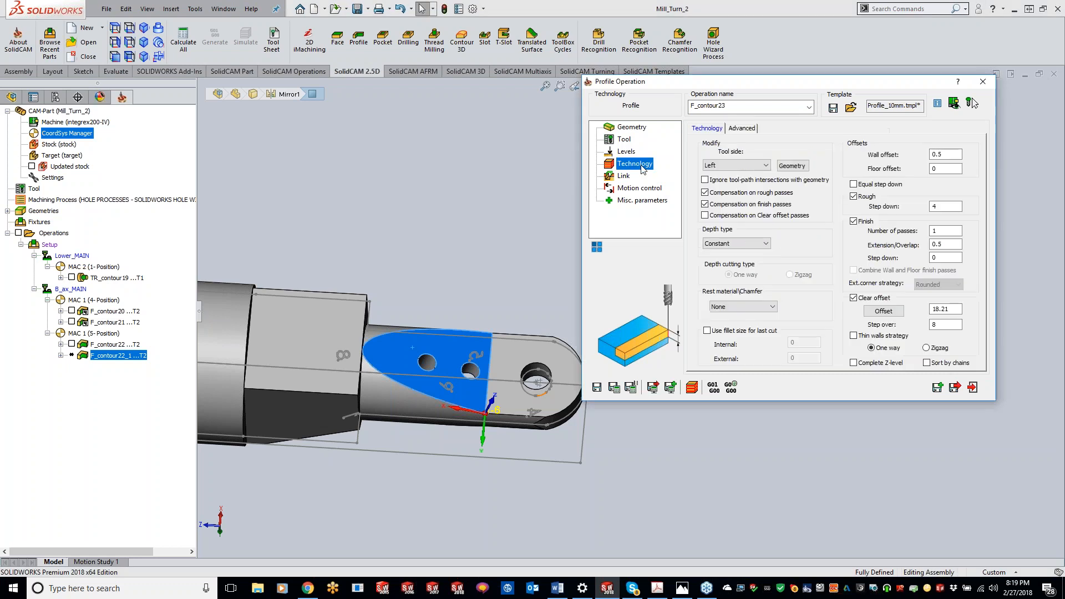
pyautogui.click(615, 387)
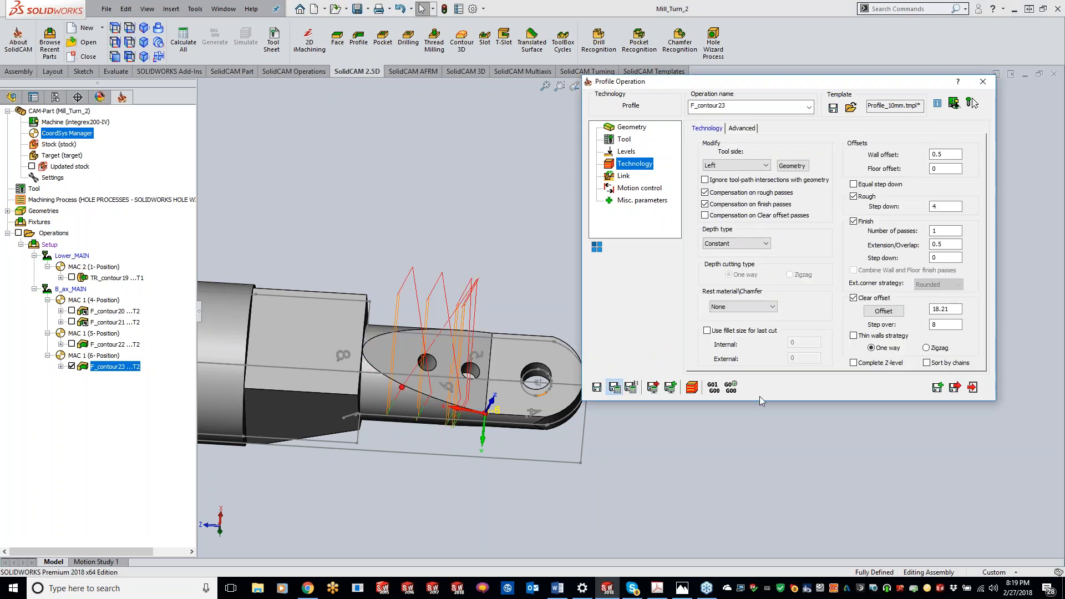
# Simulate the second angled-face profile, run the target and machined stock comparison, and exit the simulation.
pyautogui.click(711, 388)
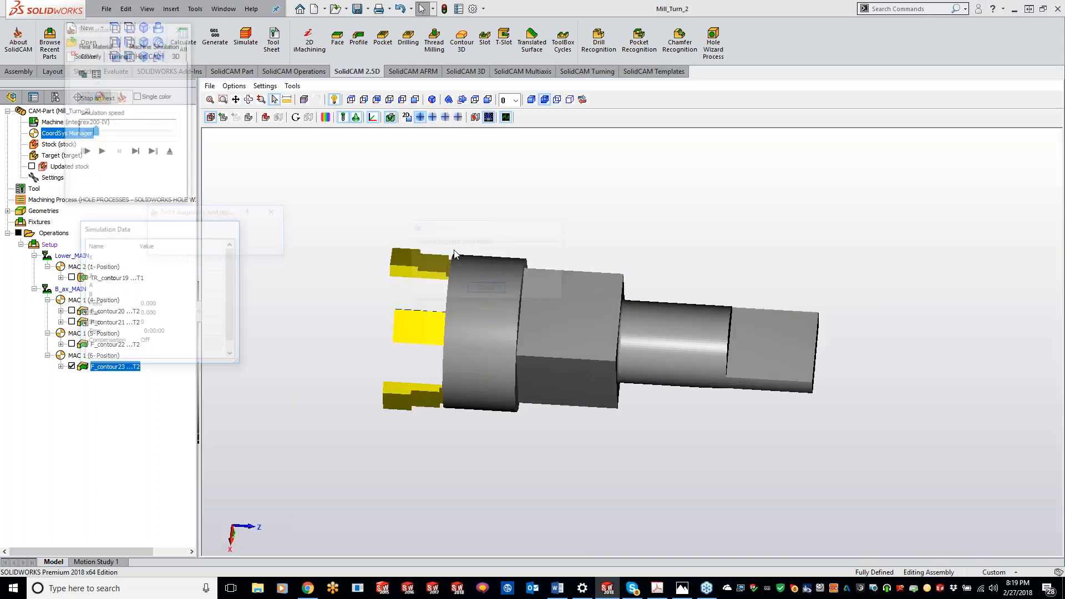
pyautogui.click(135, 152)
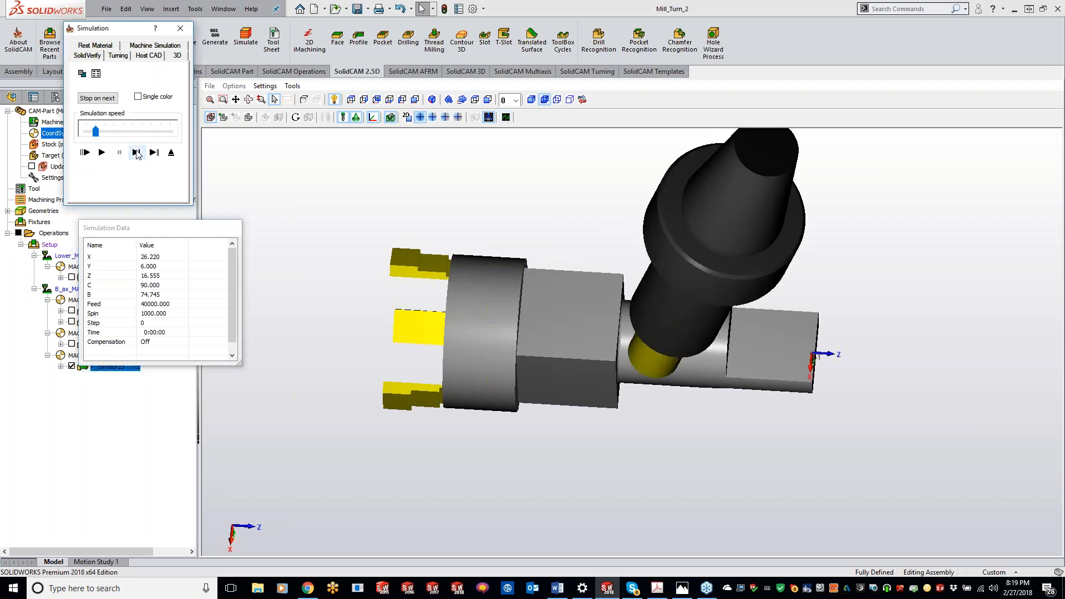
pyautogui.click(102, 154)
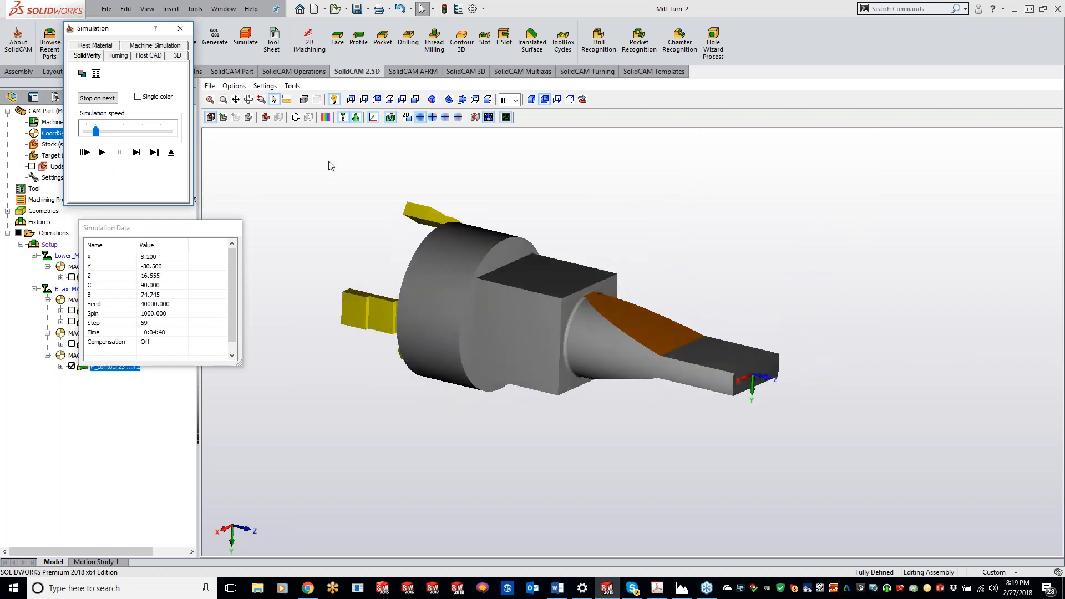
pyautogui.click(327, 119)
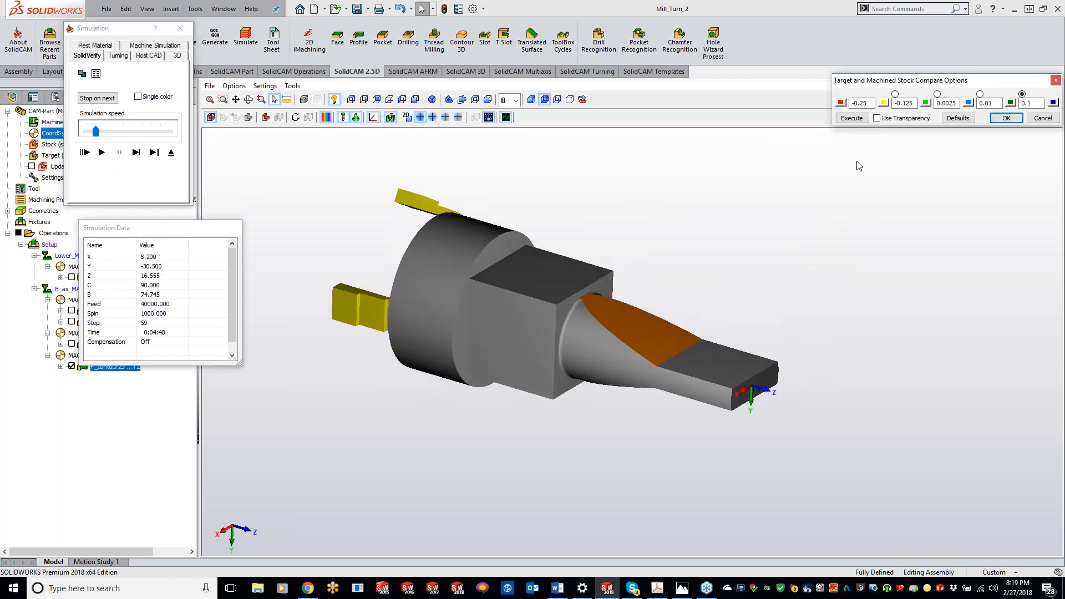
pyautogui.click(853, 118)
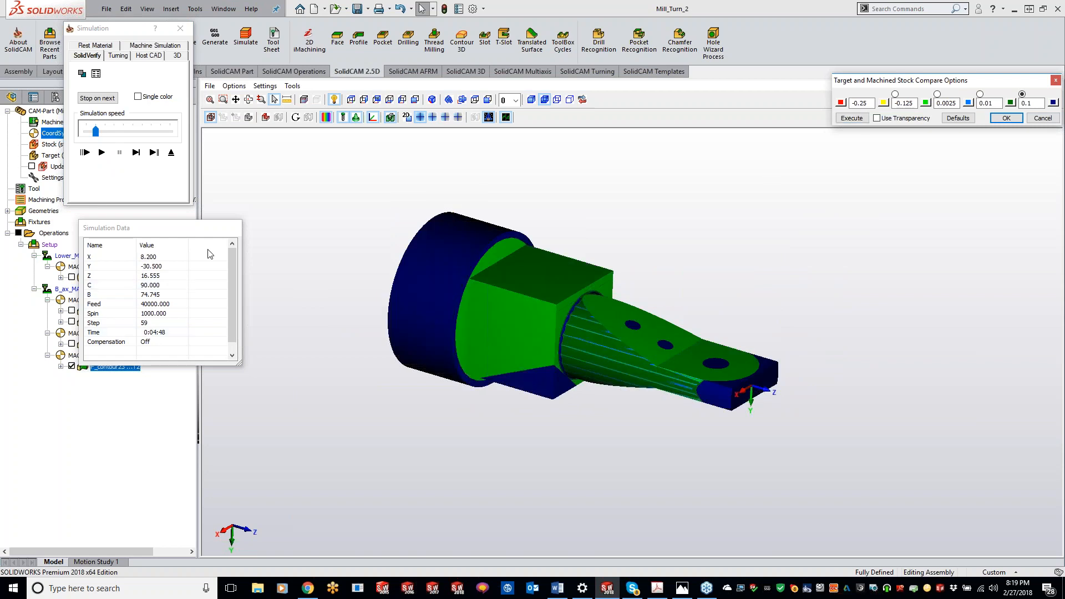
pyautogui.click(180, 29)
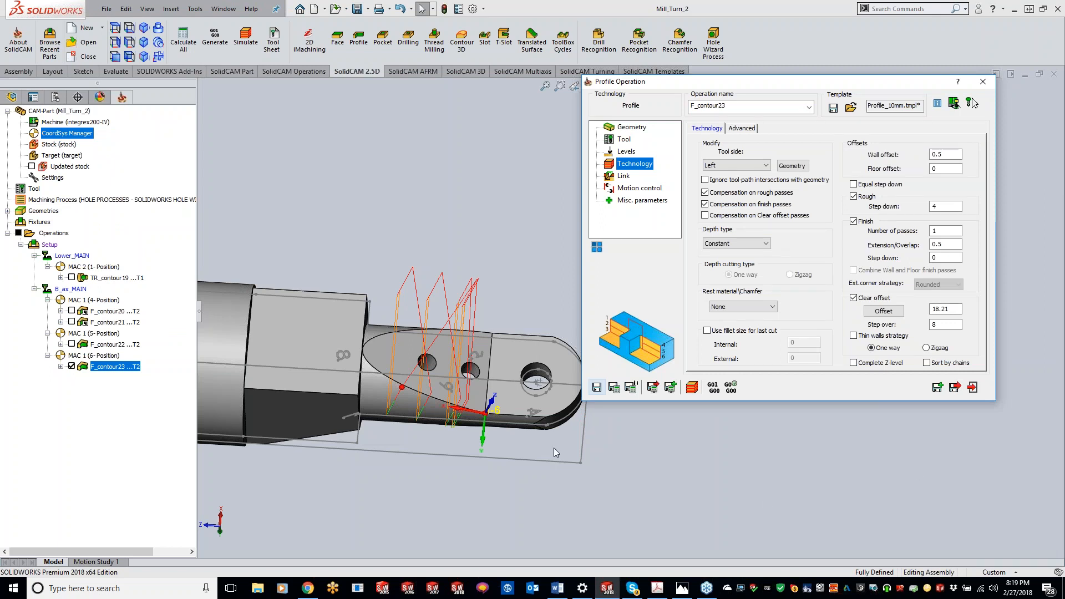
# Hide the toolpath, close the profile operation, and start a pocket operation on MAC 1 (5-Position).
pyautogui.click(73, 367)
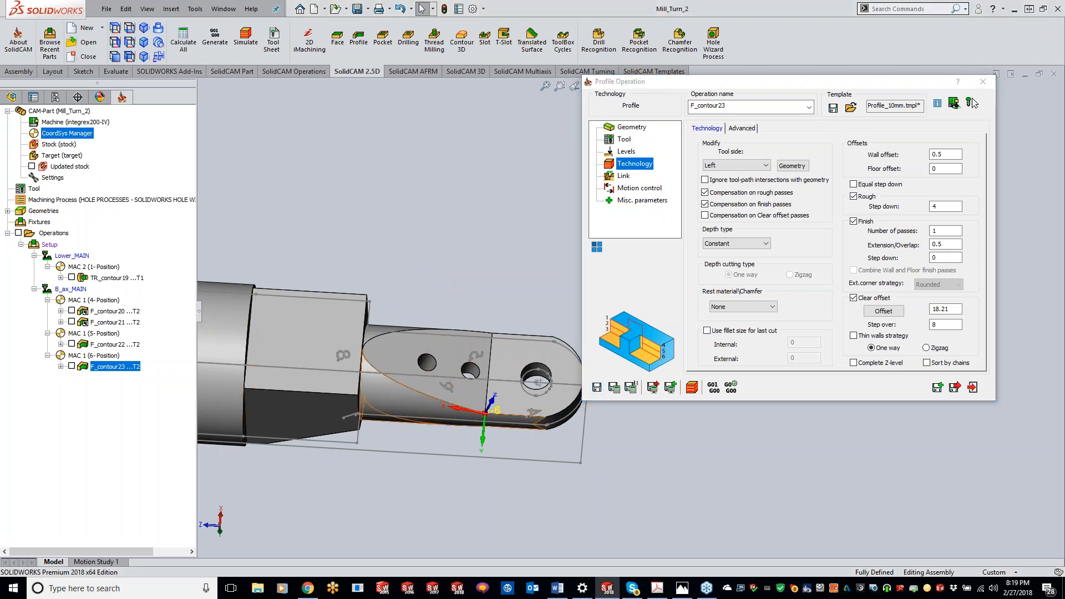
pyautogui.moveTo(458, 482); pyautogui.dragTo(416, 358, button='middle')
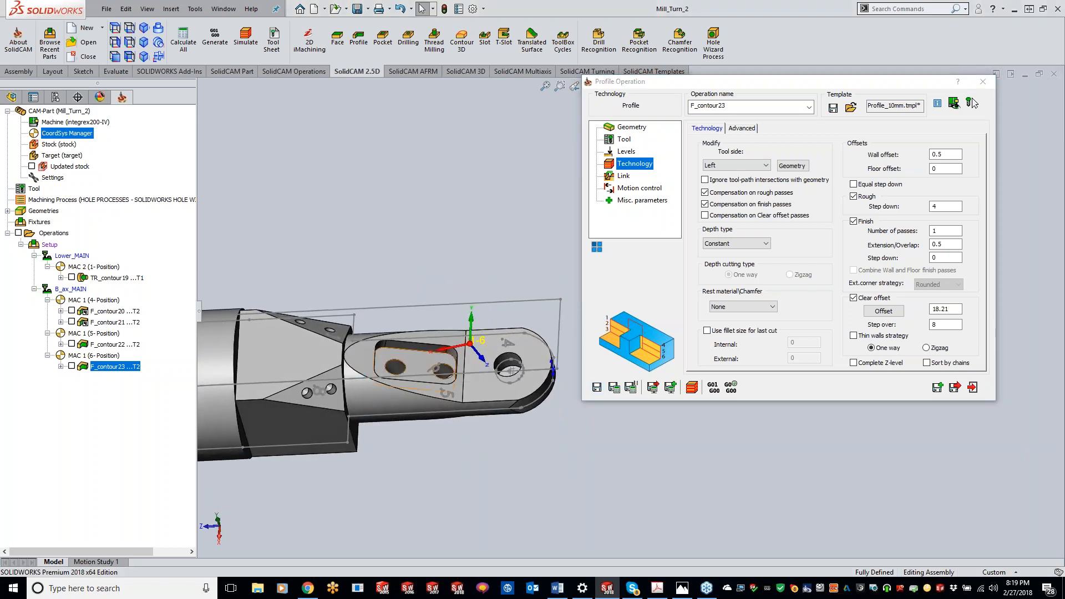
pyautogui.click(982, 82)
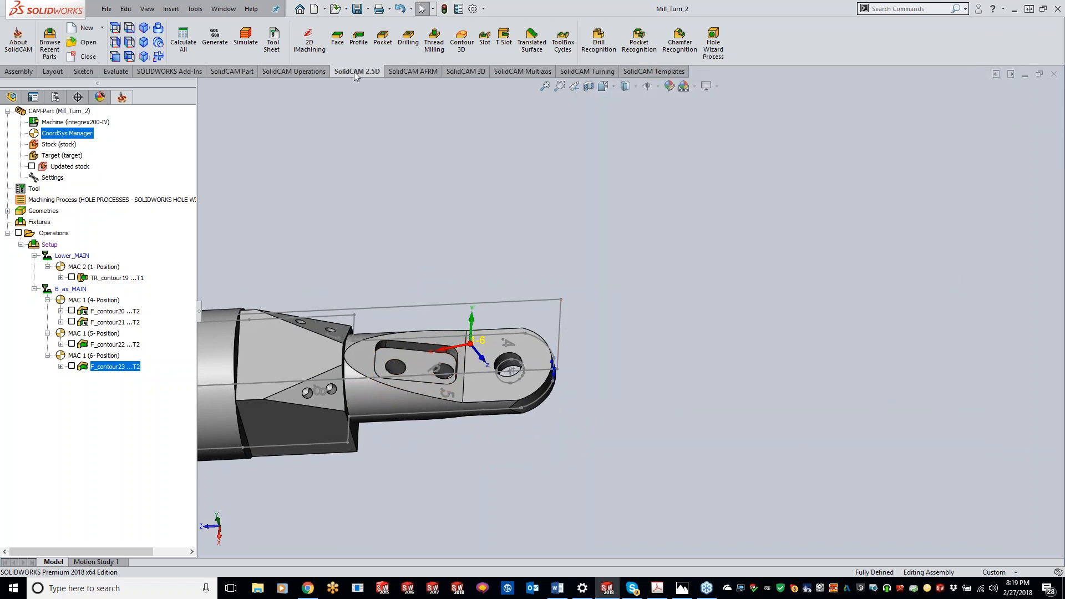
pyautogui.click(381, 44)
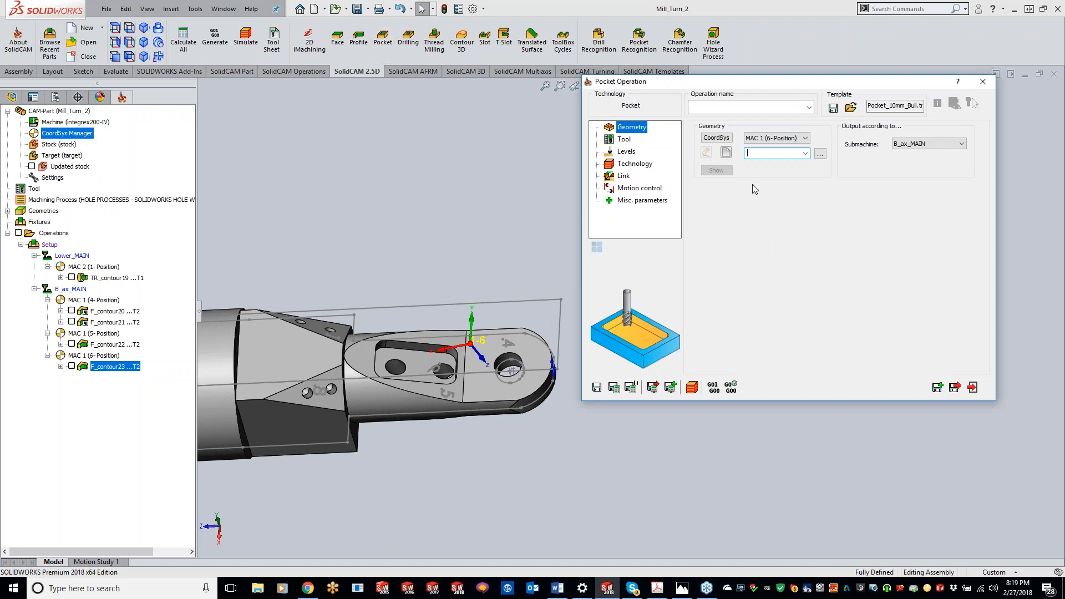
pyautogui.click(774, 140)
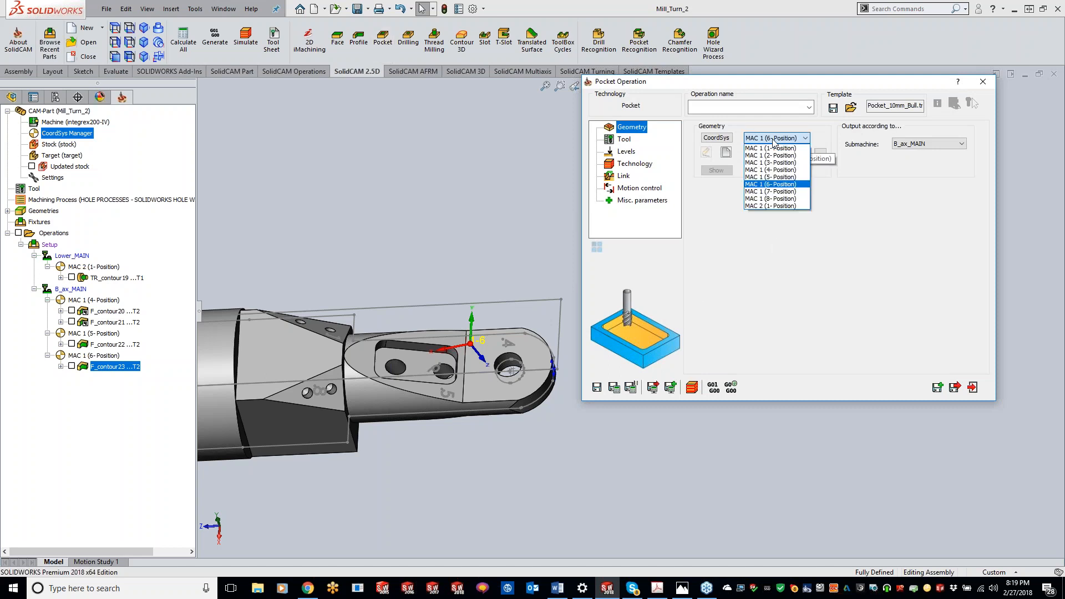
pyautogui.click(784, 177)
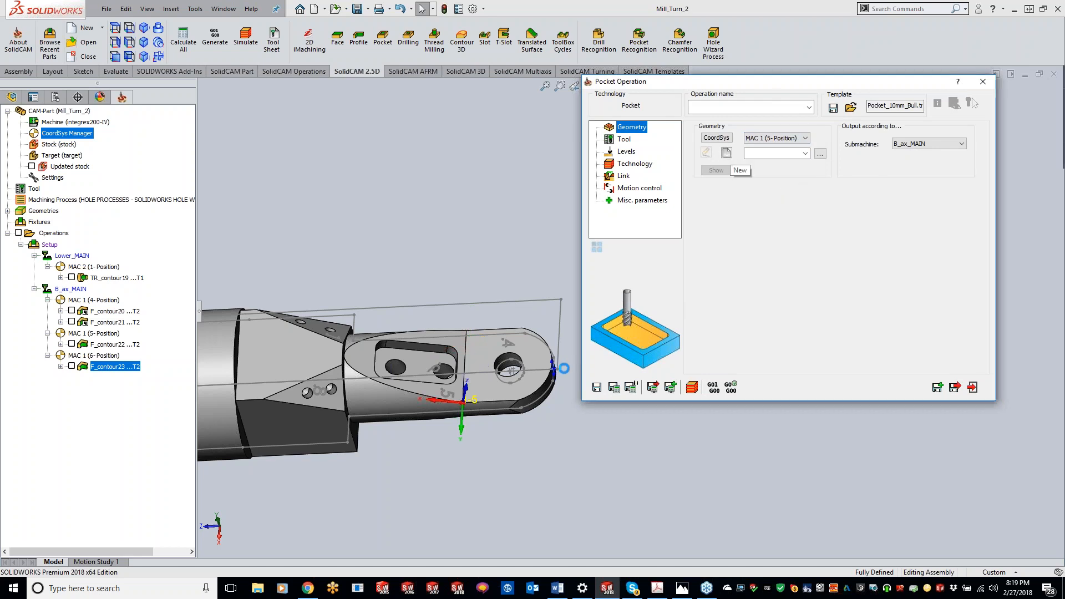
# Define the pocket geometry as a closed chain around the upper rim of the rounded pocket in the angled face.
pyautogui.click(727, 153)
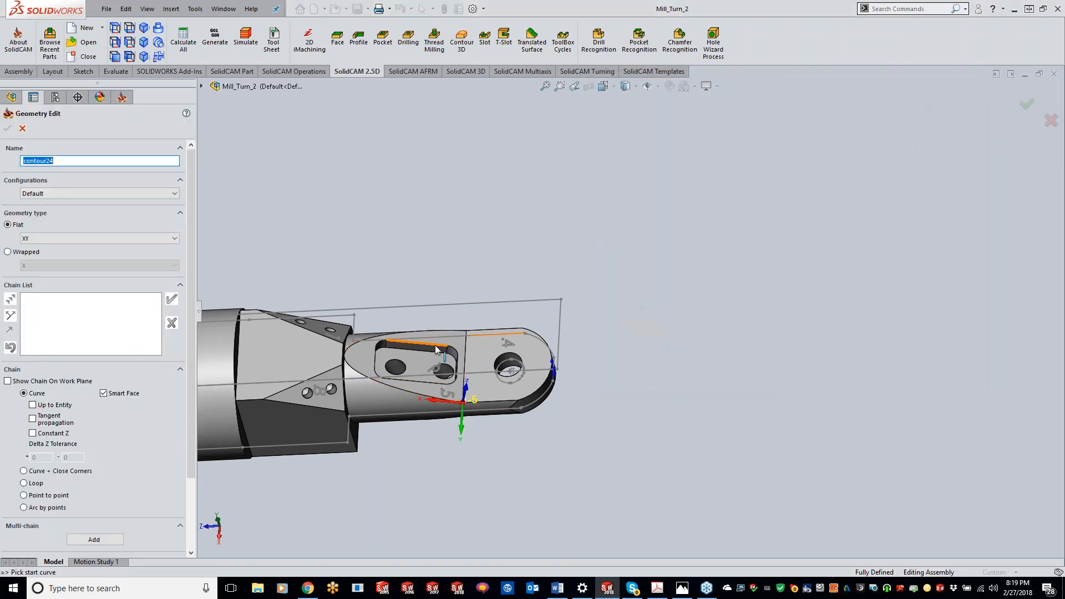
pyautogui.click(437, 349)
pyautogui.click(10, 299)
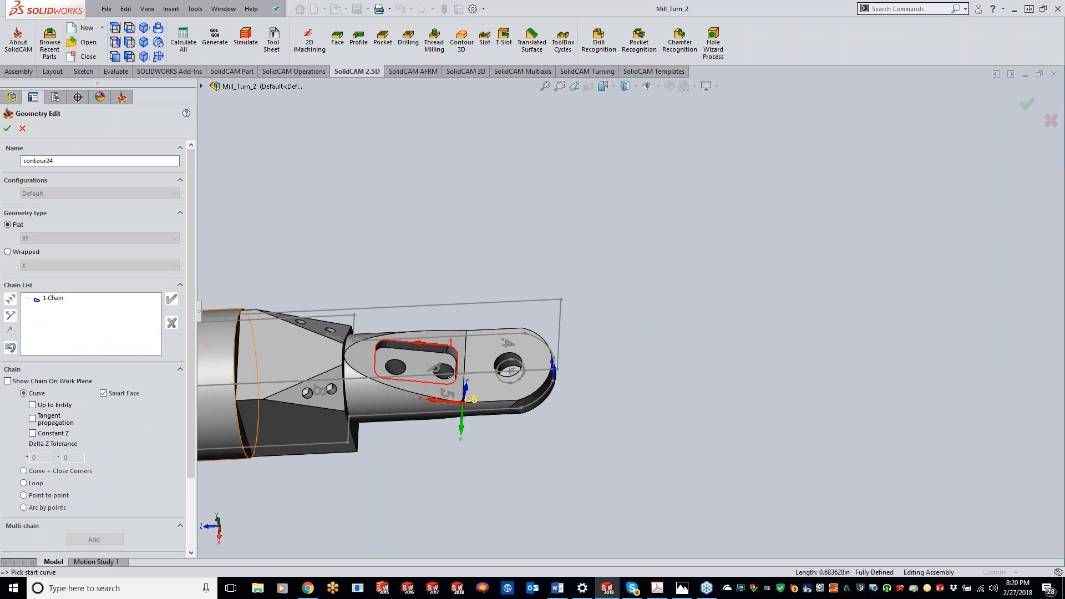
pyautogui.click(8, 128)
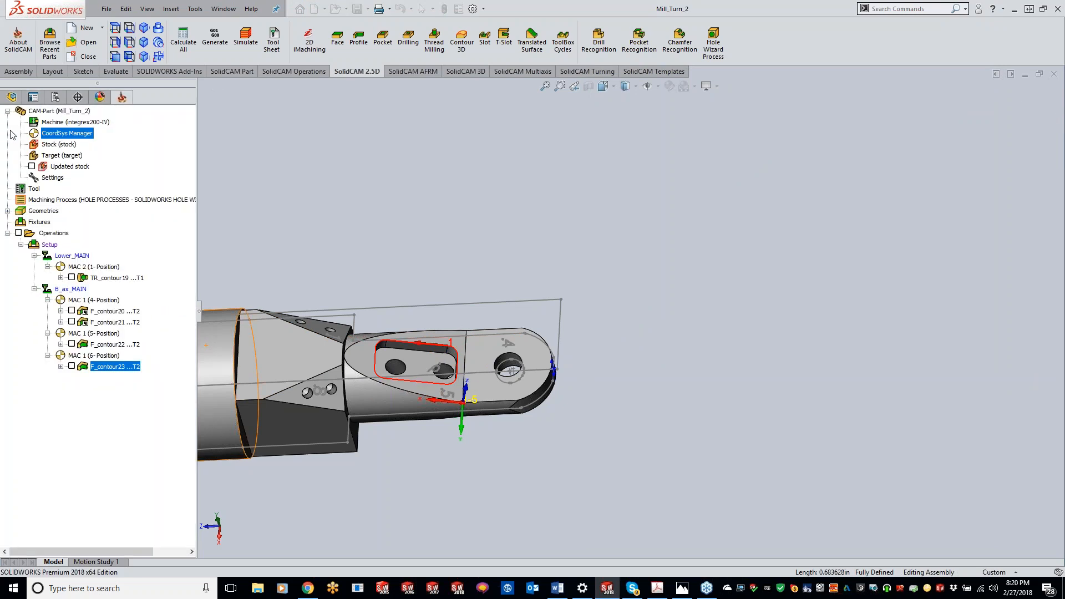
# Assign tool 3, the 6 mm B-axis end mill, to the pocket operation.
pyautogui.click(625, 140)
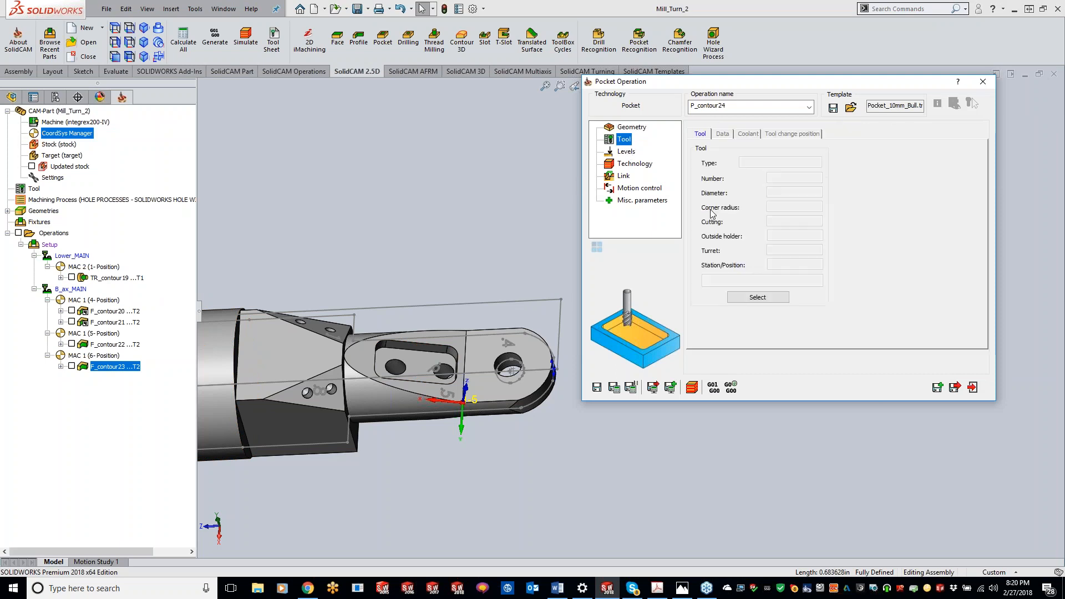
pyautogui.click(748, 300)
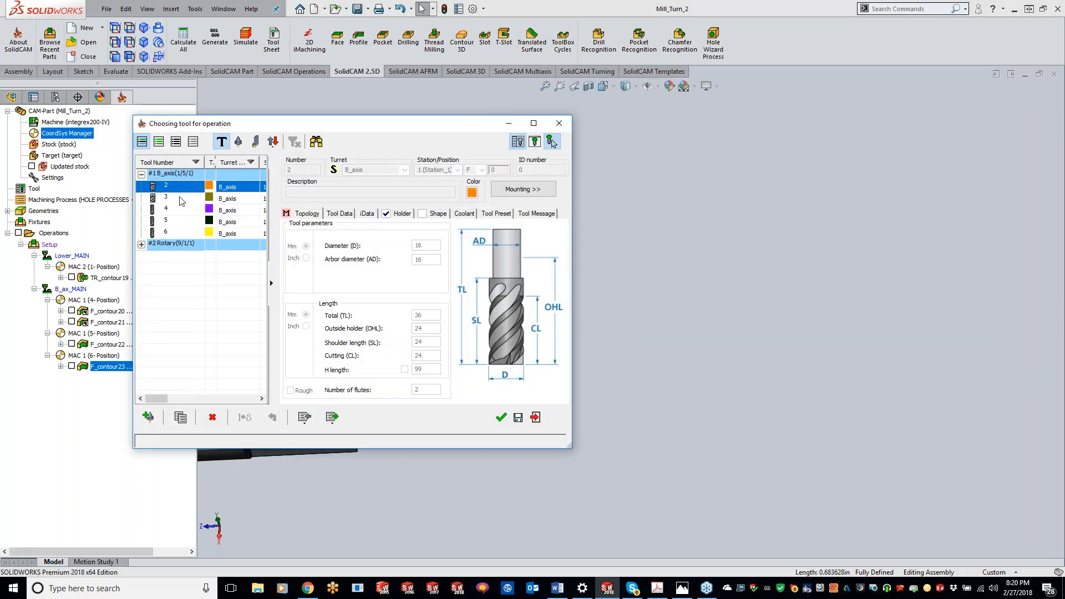
pyautogui.click(180, 199)
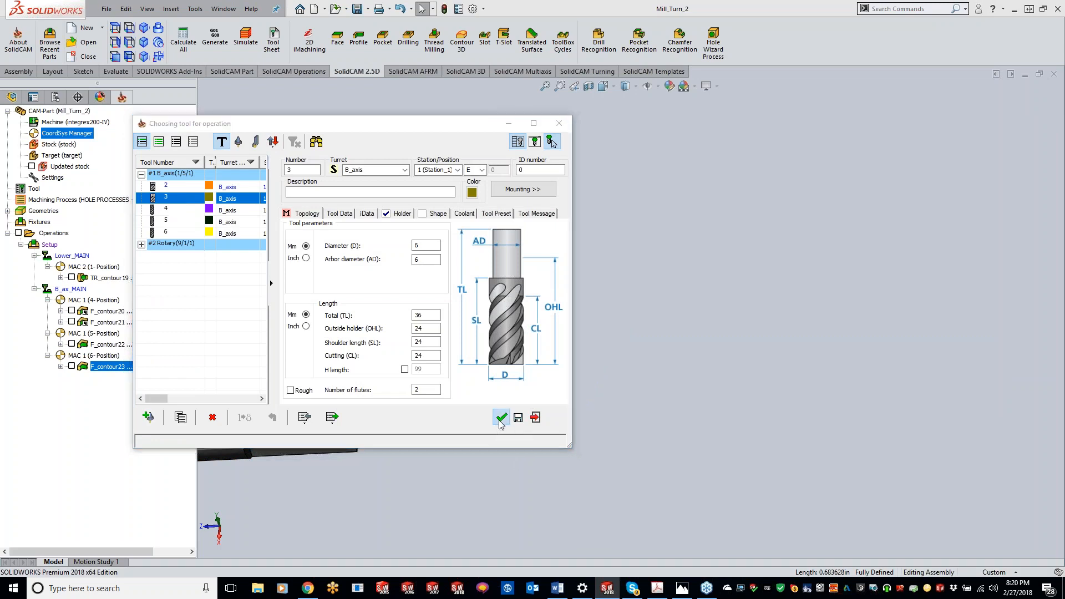
pyautogui.click(501, 420)
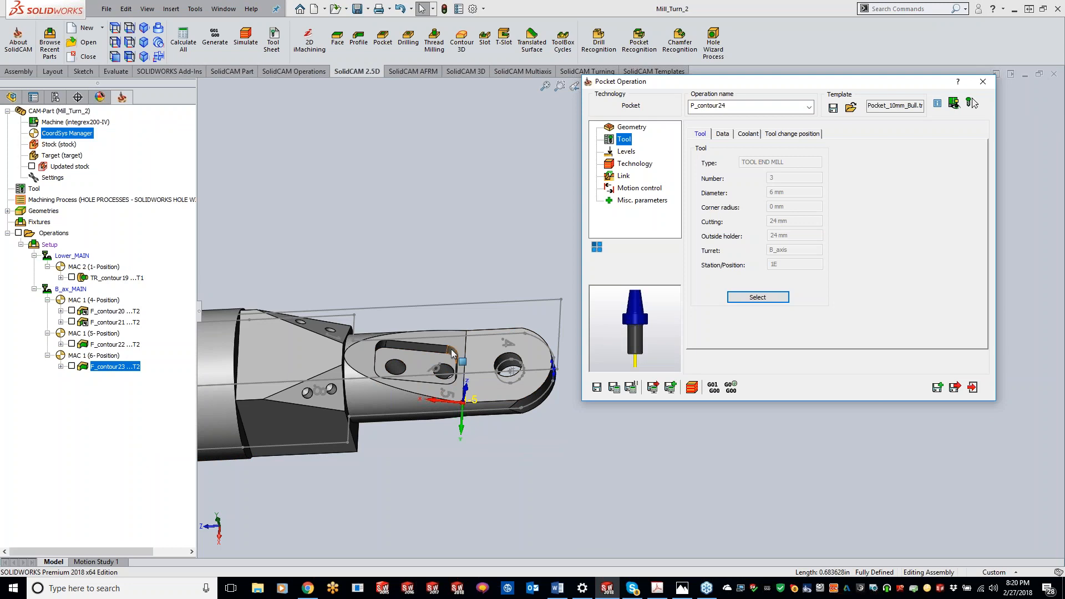
# Pick the pocket floor as the pocket depth and set the step down to 0.
pyautogui.click(626, 152)
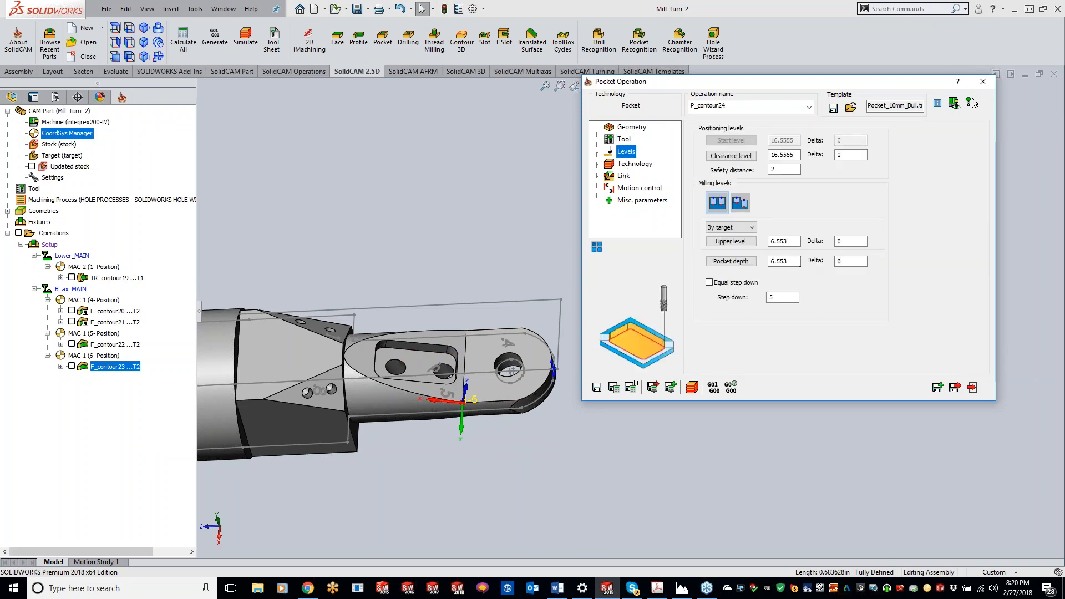
pyautogui.click(397, 360)
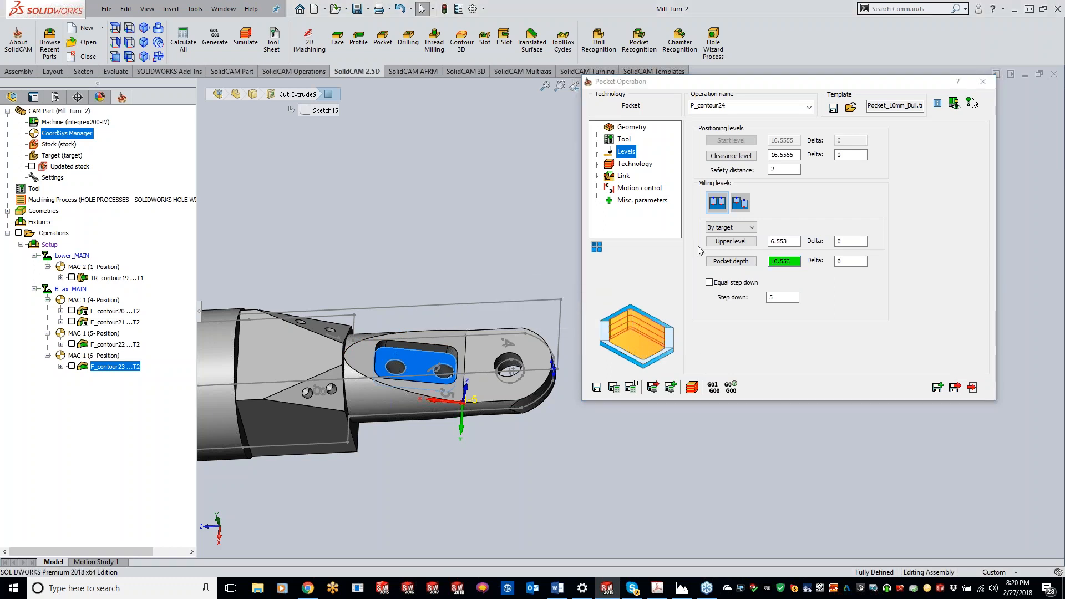
pyautogui.click(782, 297)
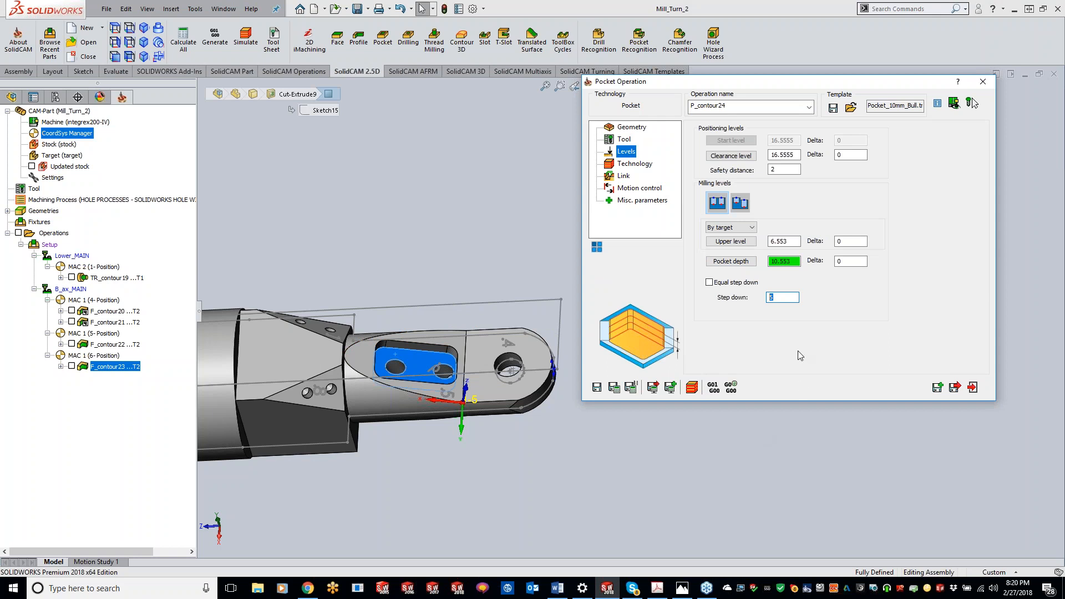
pyautogui.write('0')
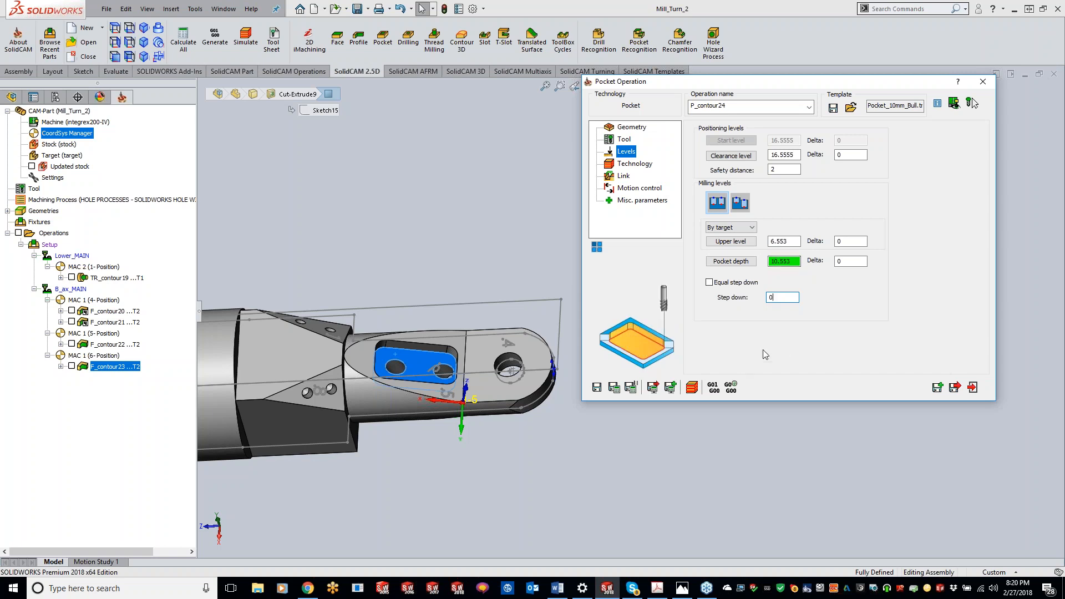
# Set the pocket's milling levels to By stock and pick the pocket floor as the pocket depth.
pyautogui.click(719, 228)
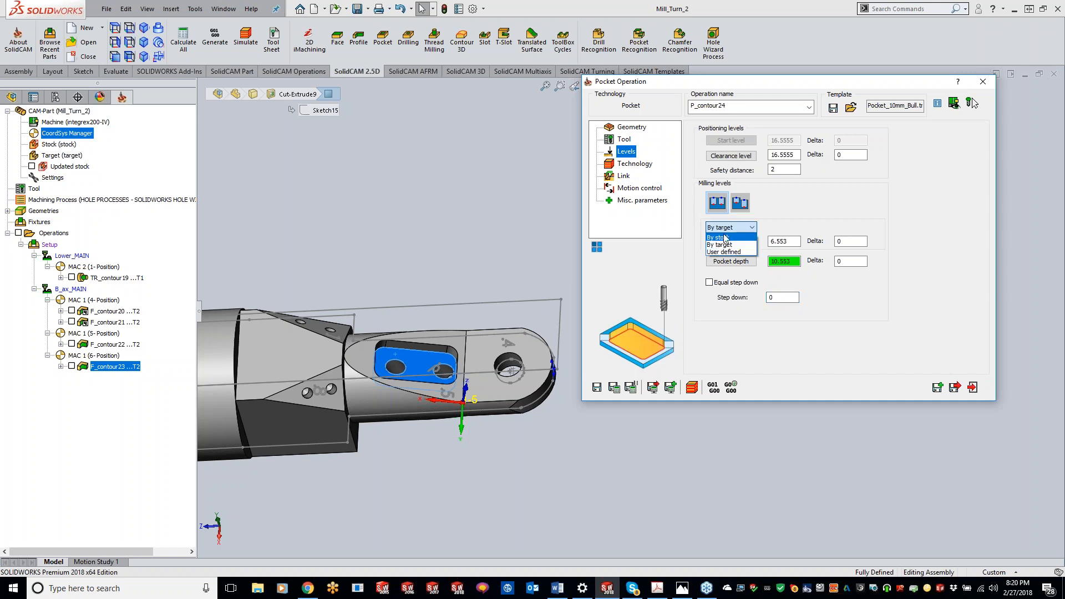
pyautogui.click(725, 238)
pyautogui.click(729, 263)
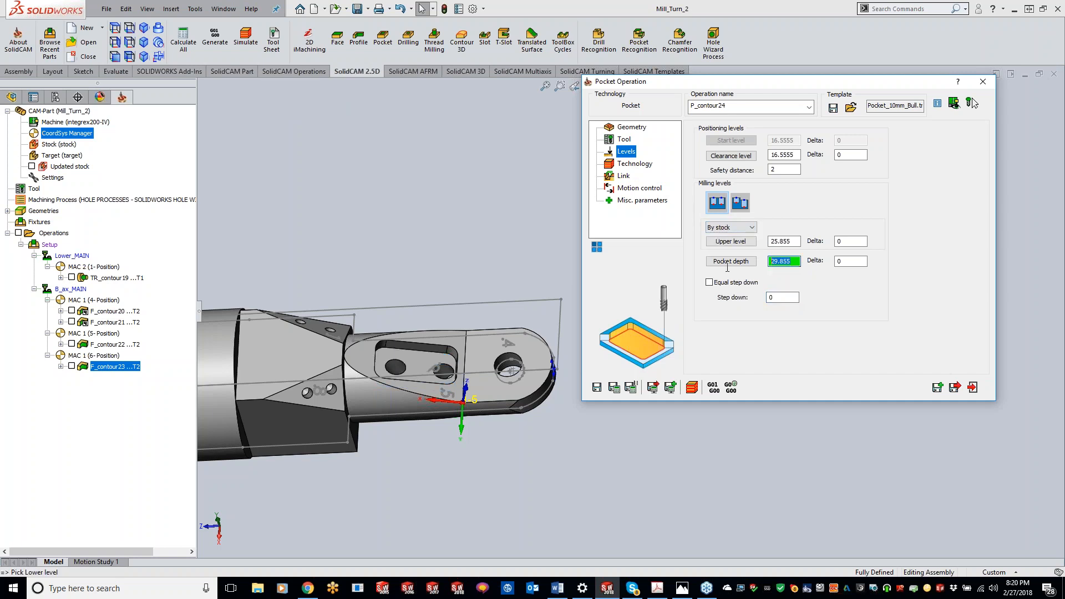
pyautogui.click(422, 358)
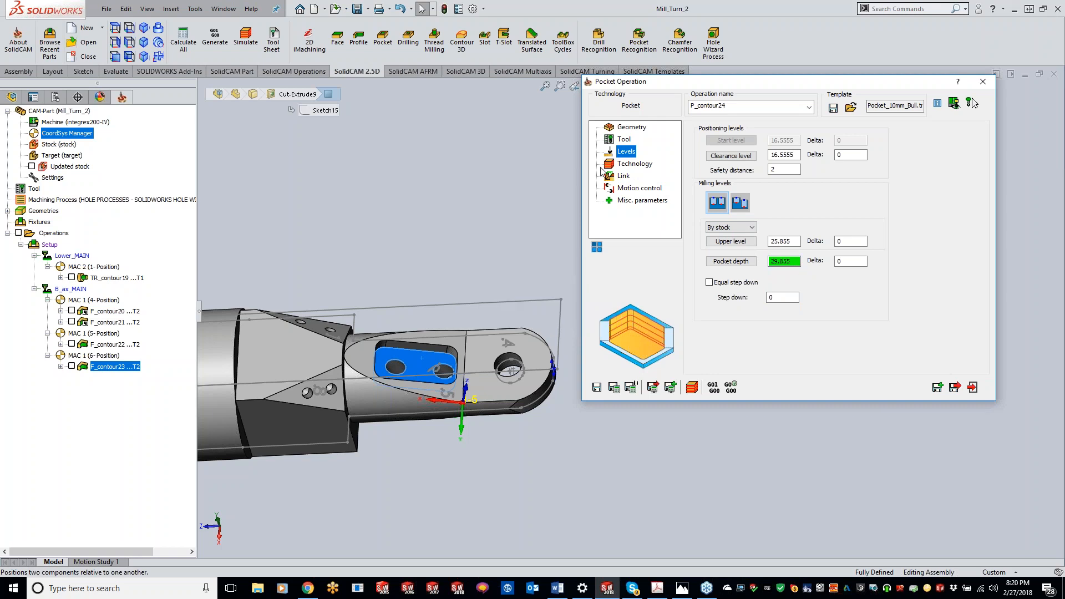
# Set the pocket's wall, island and floor offsets to 0 and try to save and calculate the operation.
pyautogui.click(633, 164)
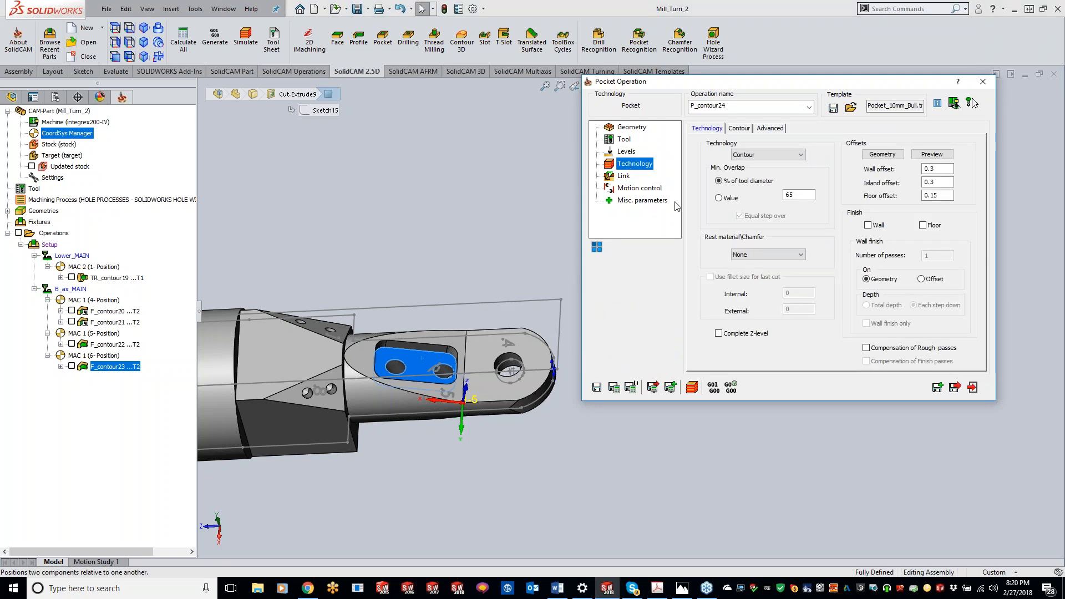
pyautogui.click(937, 168)
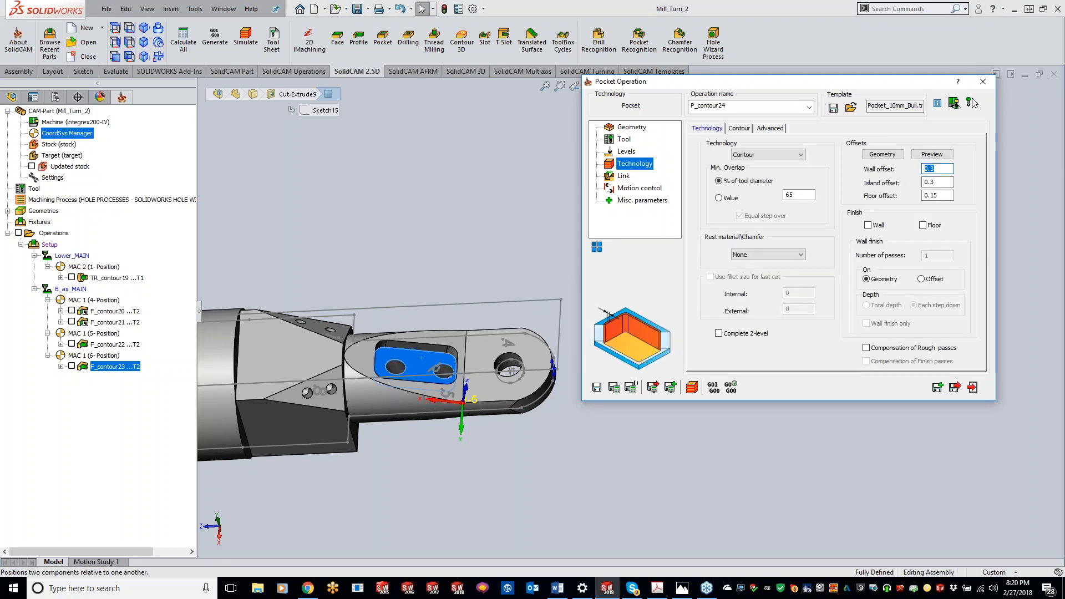
pyautogui.write('0')
pyautogui.press('Tab')
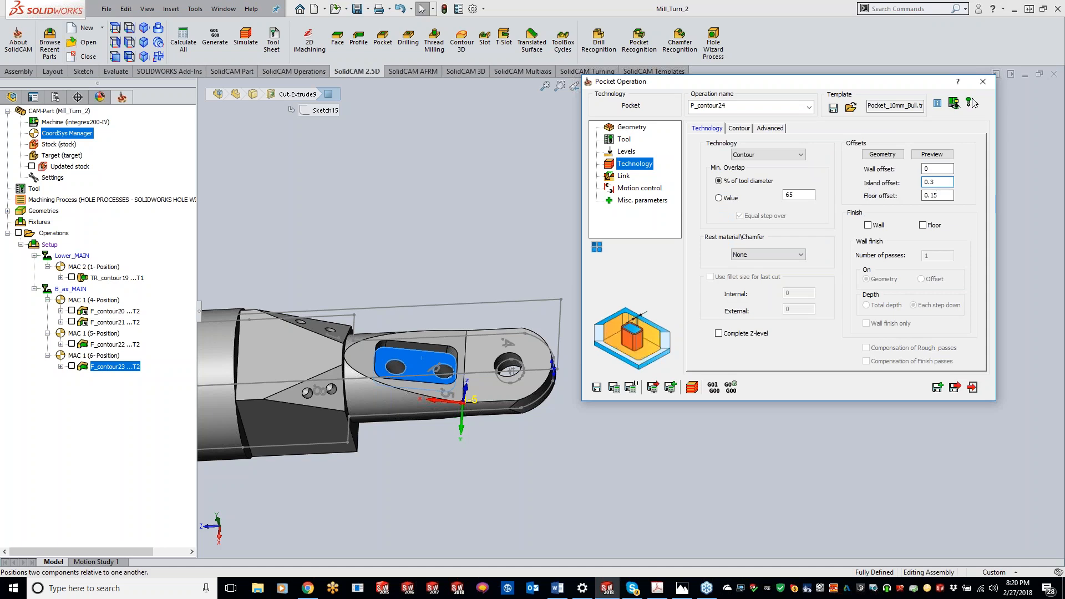
pyautogui.press('Tab')
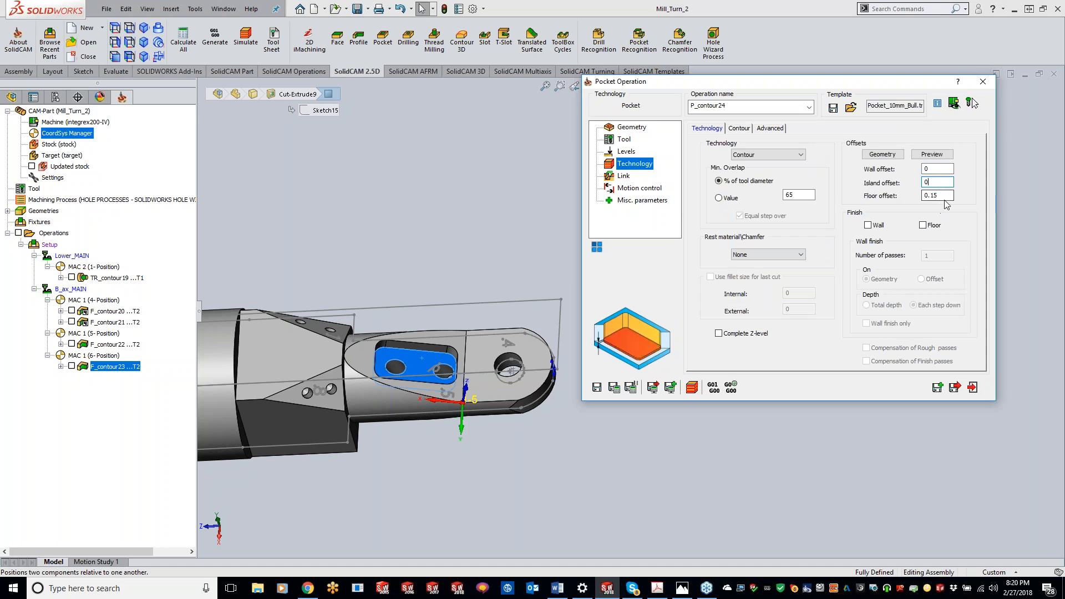
pyautogui.write('0')
pyautogui.click(614, 386)
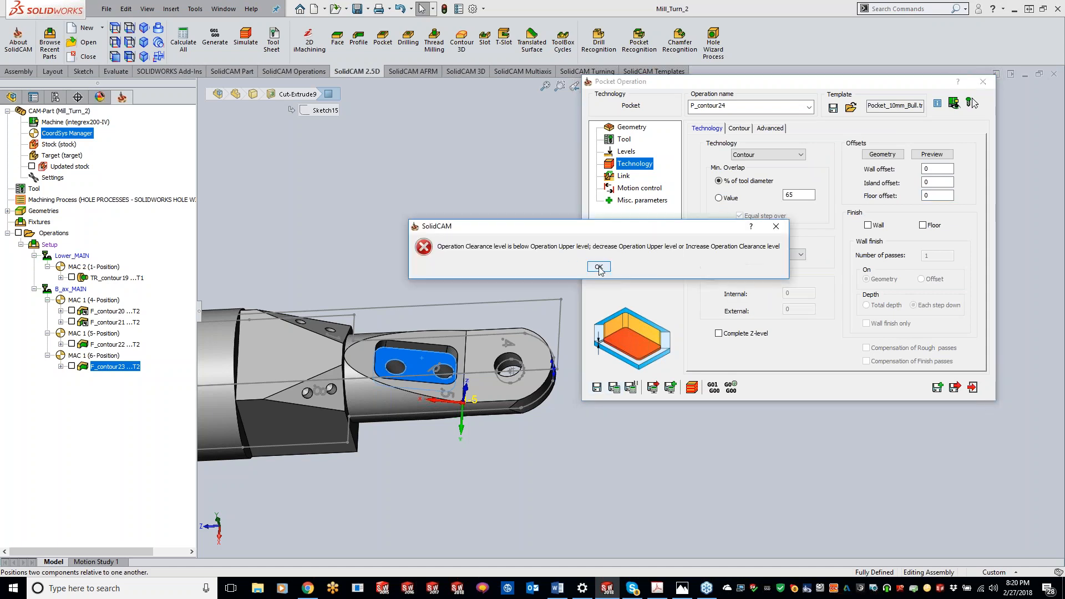
pyautogui.click(599, 267)
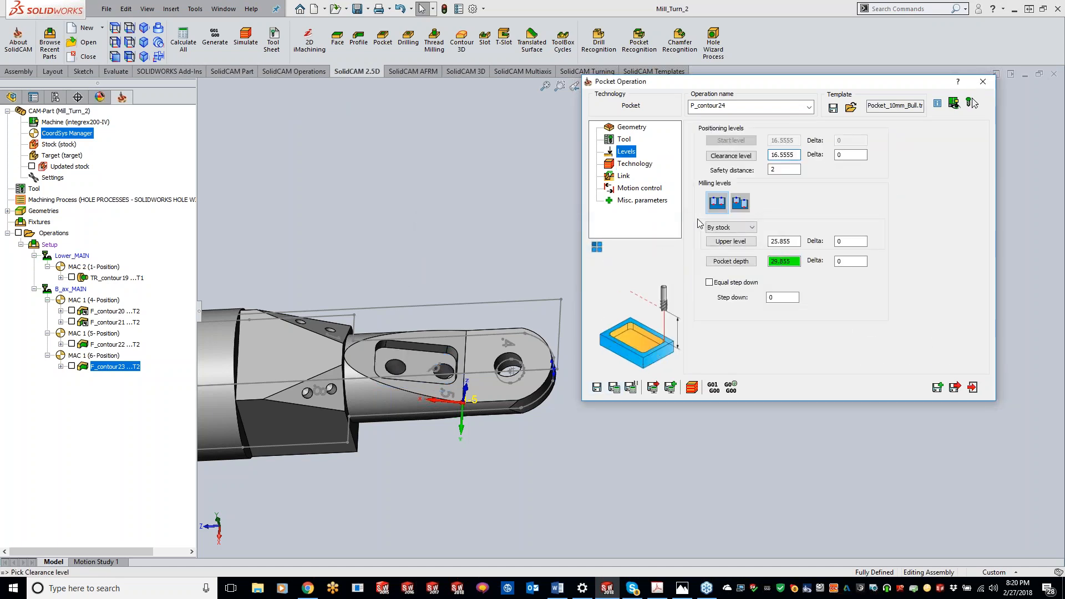
# Pick the large flat face beside the tongue as upper level and the pocket floor as depth, and save and calculate the operation.
pyautogui.click(732, 242)
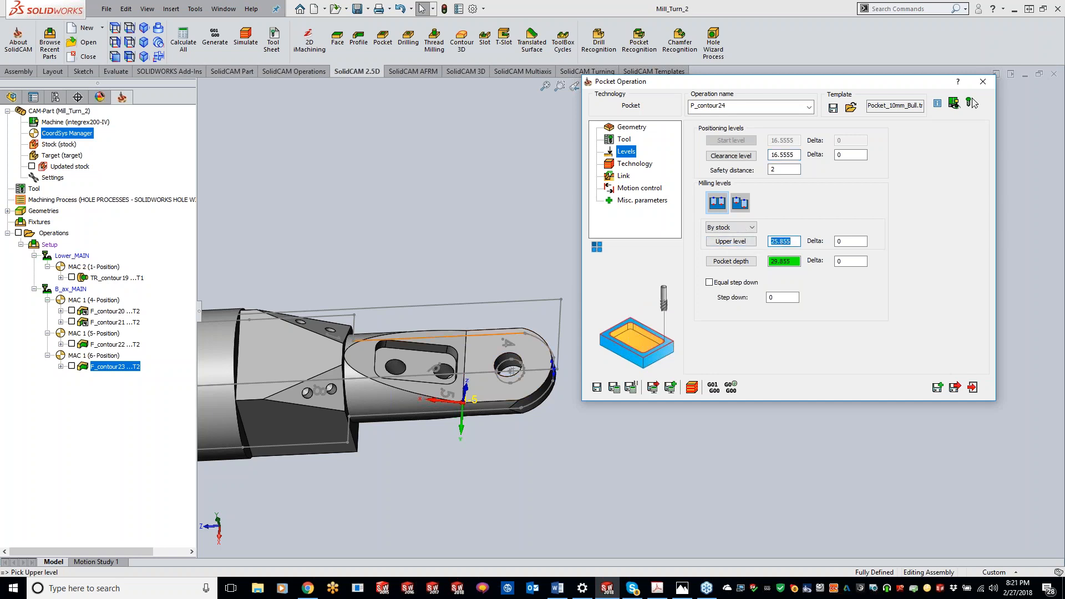
pyautogui.click(333, 356)
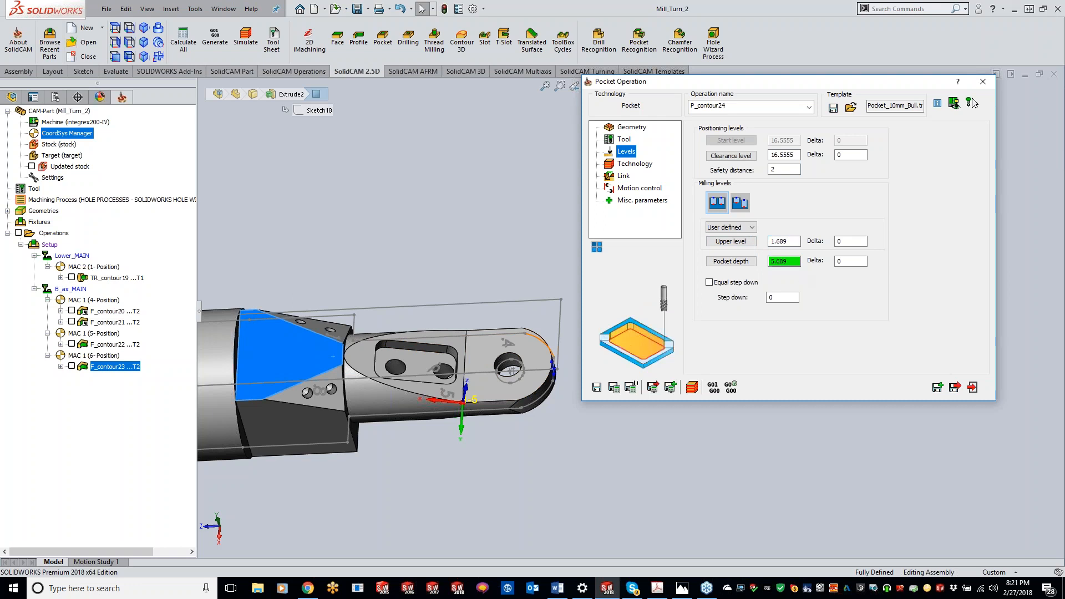
pyautogui.click(730, 262)
pyautogui.click(418, 360)
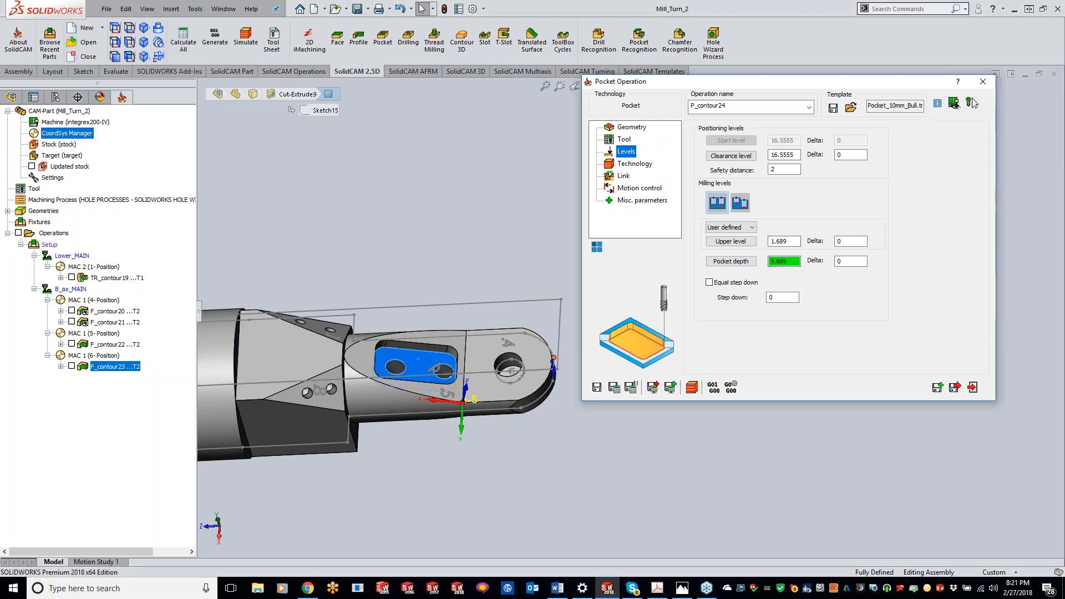
pyautogui.click(615, 387)
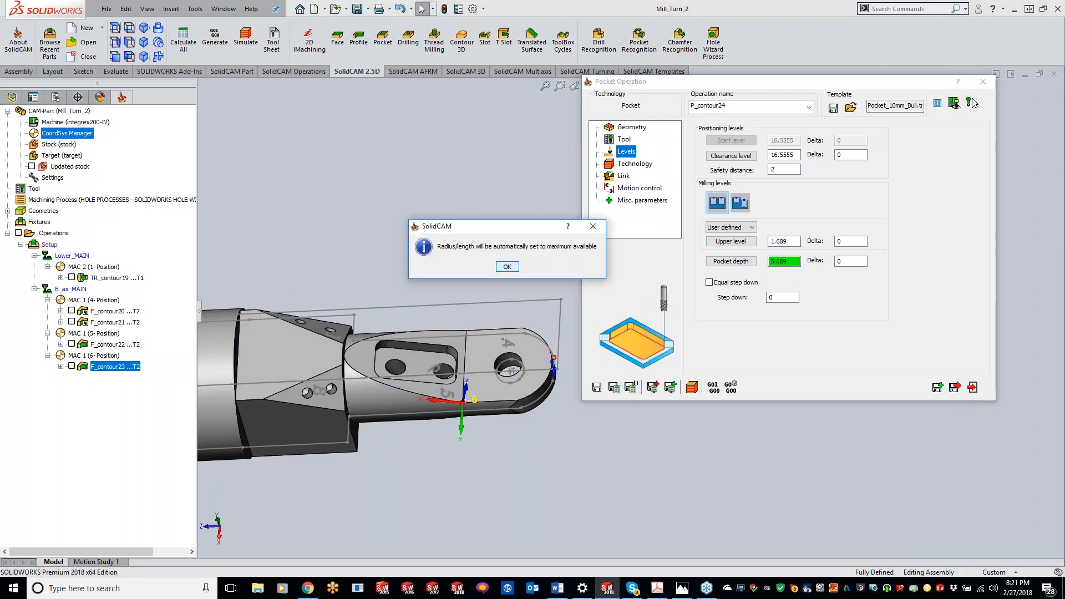
pyautogui.click(507, 266)
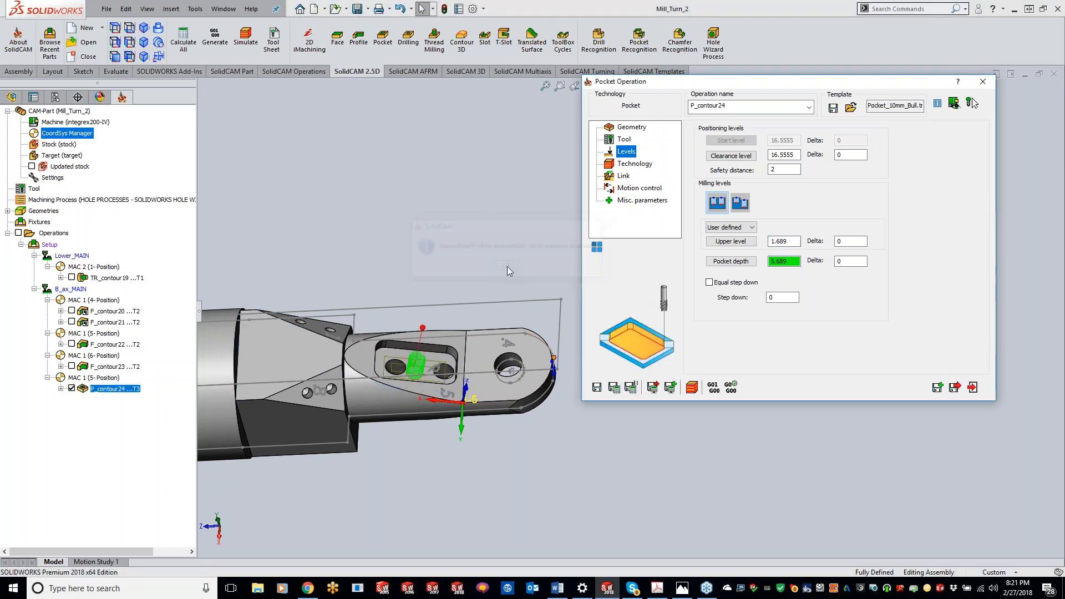
# Simulate the pocket operation in SolidVerify, advancing through the machining until the pocket is cut.
pyautogui.click(692, 387)
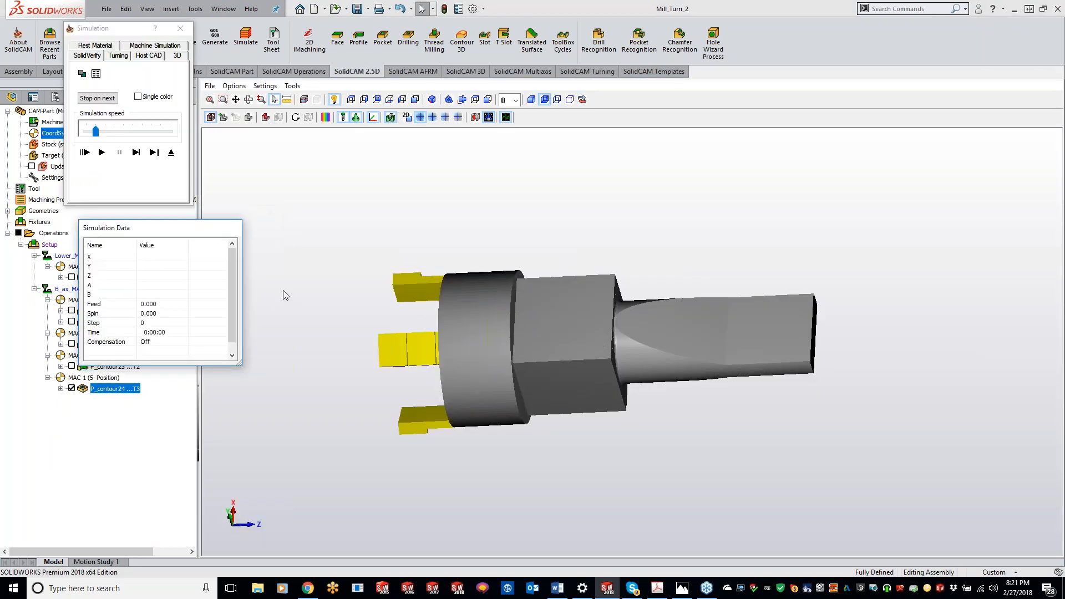
pyautogui.click(136, 154)
pyautogui.click(136, 153)
pyautogui.click(136, 153)
pyautogui.click(136, 153)
pyautogui.click(136, 153)
pyautogui.click(136, 154)
pyautogui.click(136, 153)
pyautogui.click(136, 153)
pyautogui.click(136, 154)
pyautogui.click(136, 153)
pyautogui.click(136, 153)
pyautogui.click(136, 153)
pyautogui.click(136, 153)
pyautogui.click(136, 153)
pyautogui.click(136, 153)
pyautogui.click(136, 153)
pyautogui.click(136, 153)
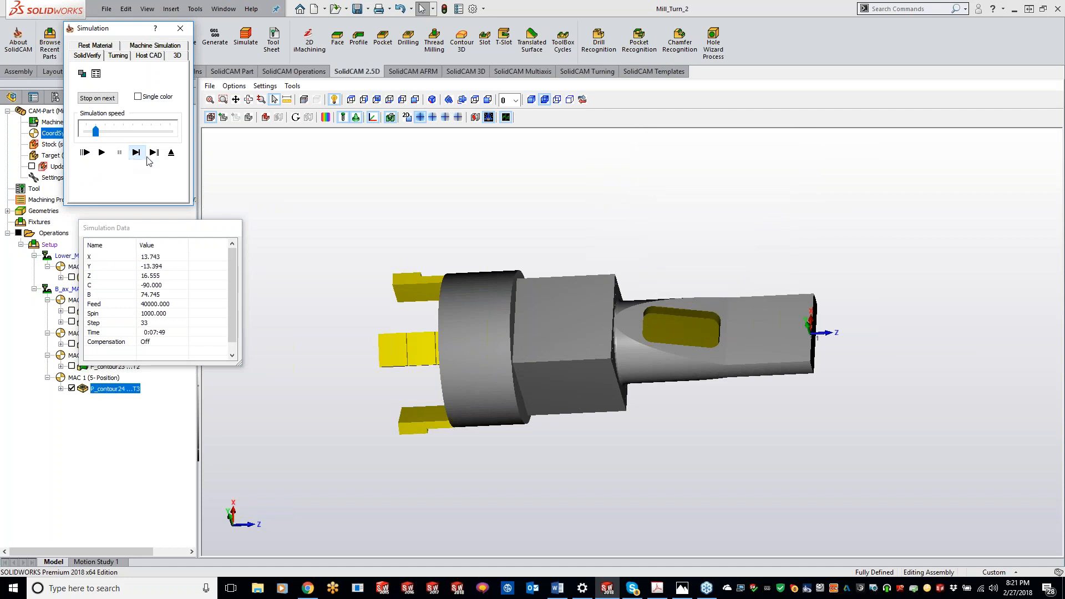
# Compare the machined stock with the target model, and close the comparison and the simulation.
pyautogui.click(313, 117)
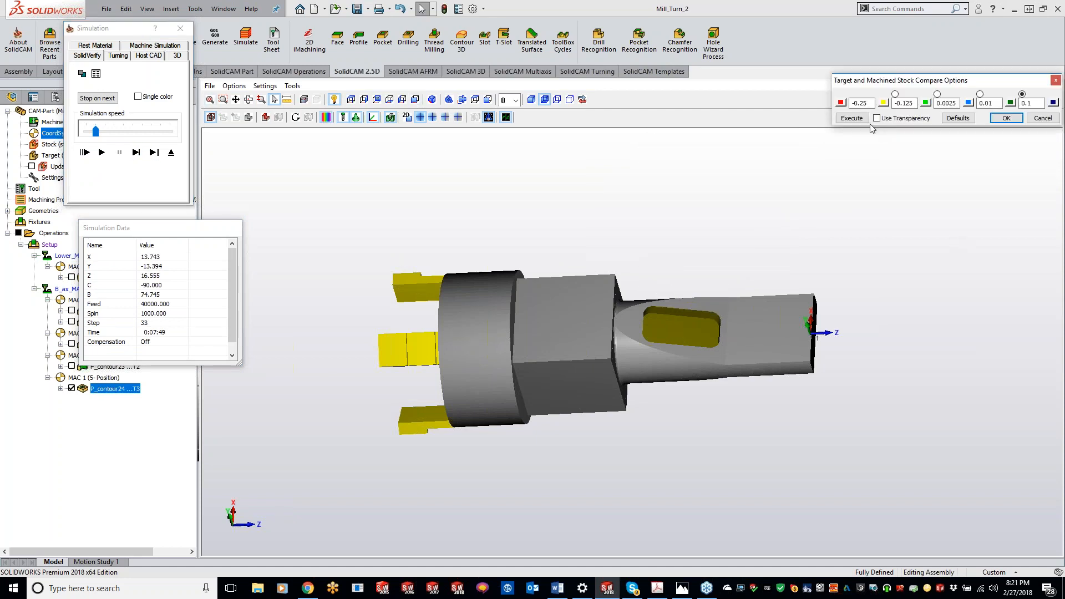
pyautogui.click(852, 118)
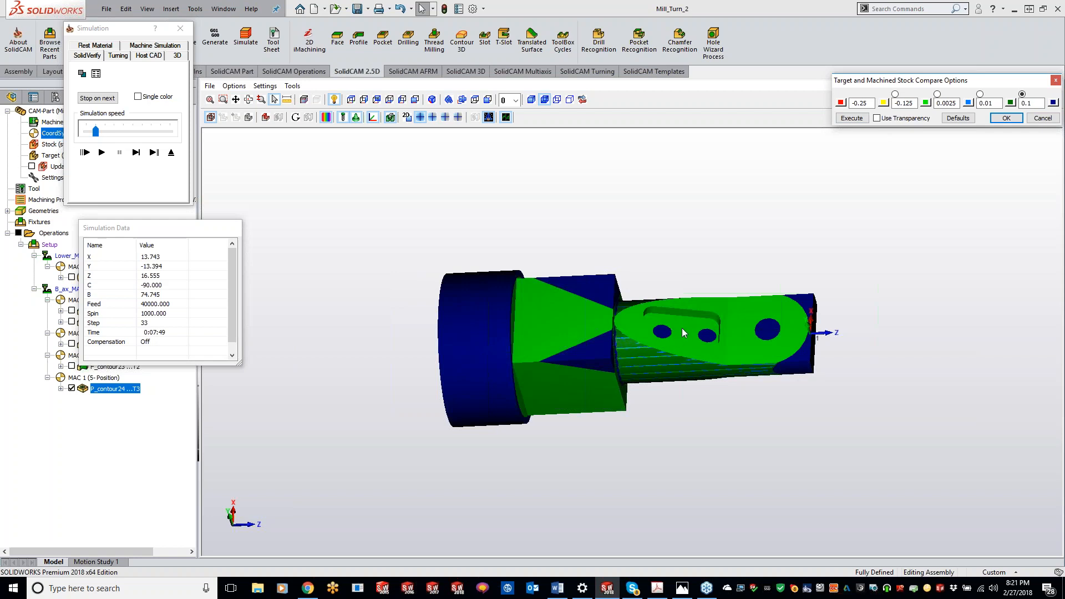
pyautogui.click(1056, 80)
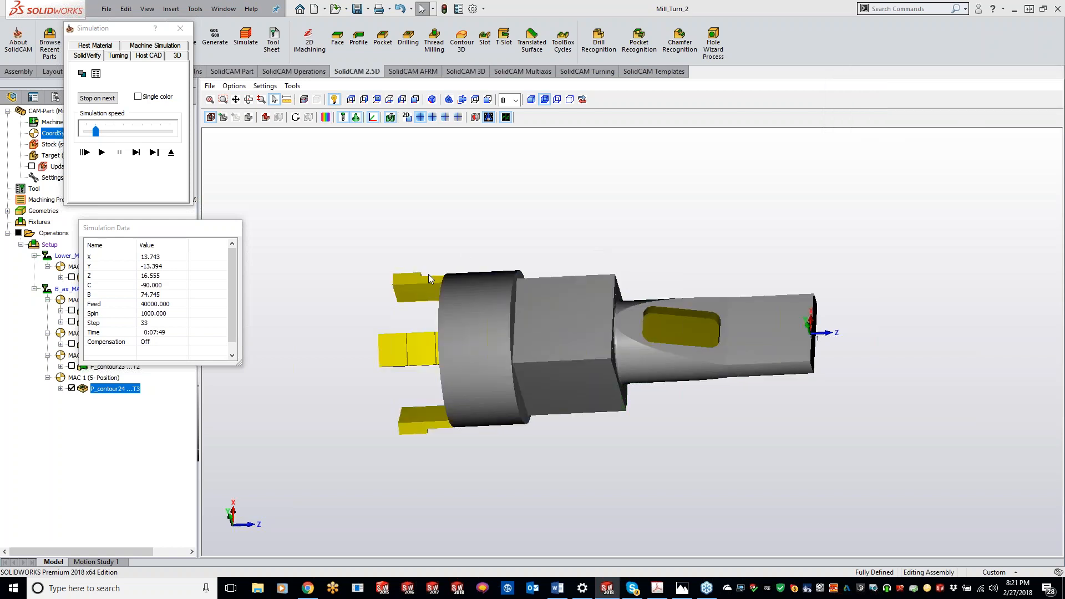
pyautogui.click(180, 28)
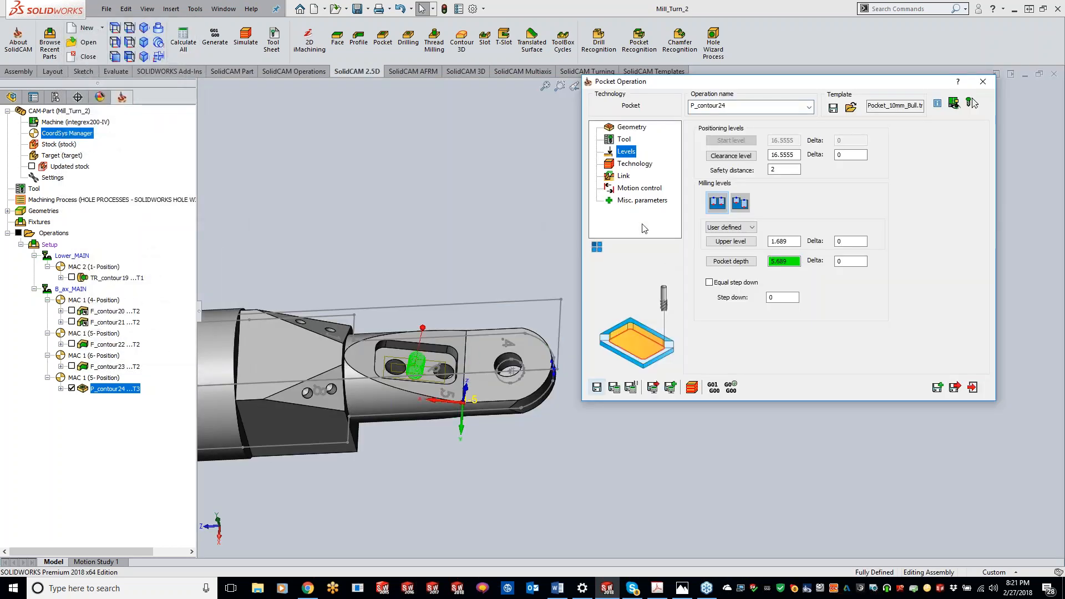
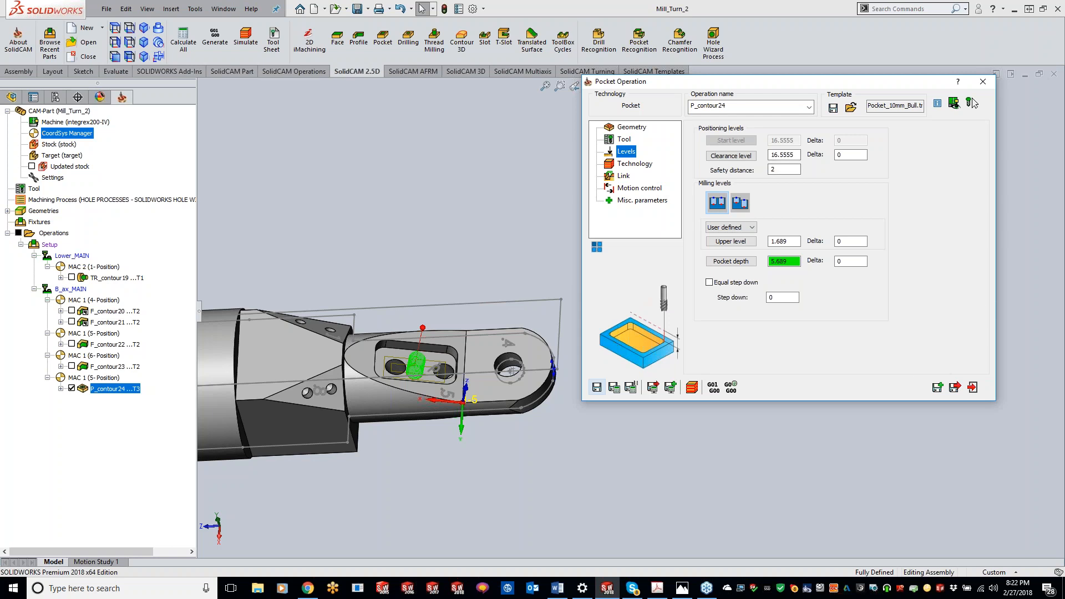
# Close the pocket operation and start a profile operation on MAC 1 (7-Position).
pyautogui.click(849, 262)
pyautogui.click(983, 83)
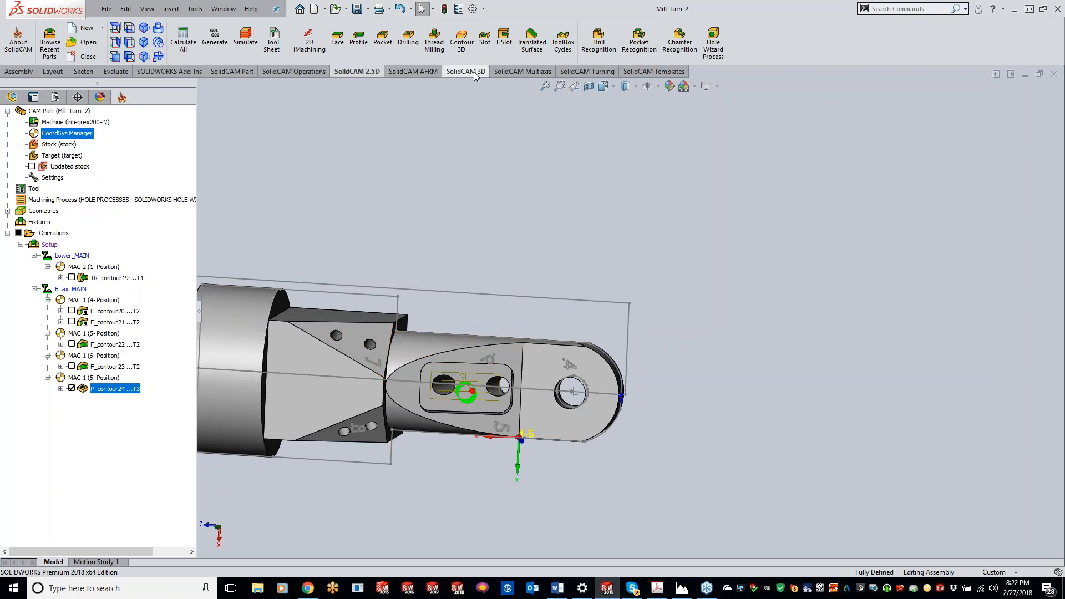
pyautogui.click(355, 38)
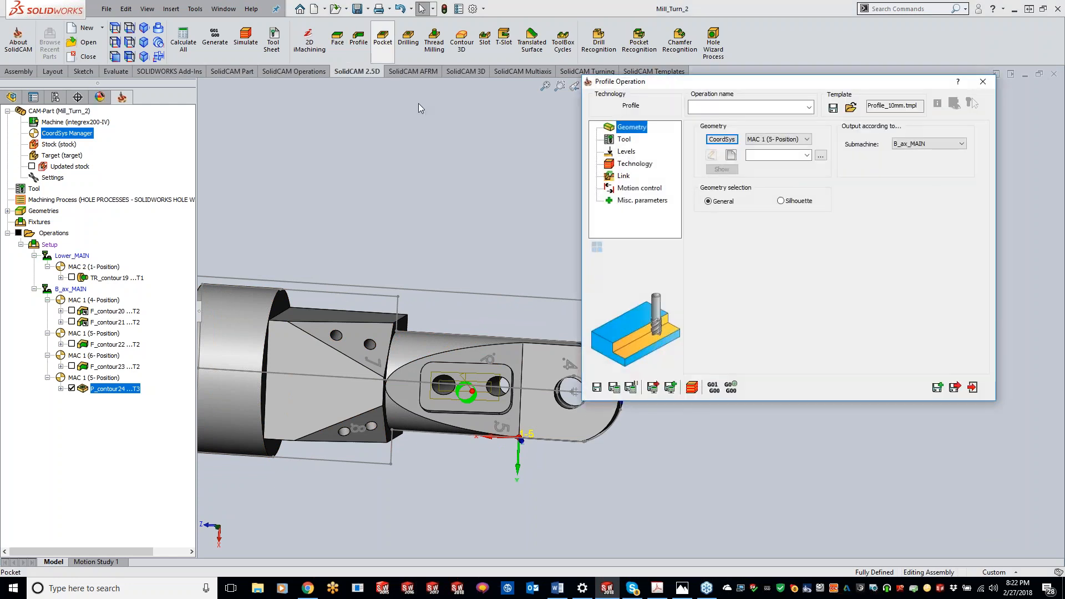
pyautogui.click(777, 139)
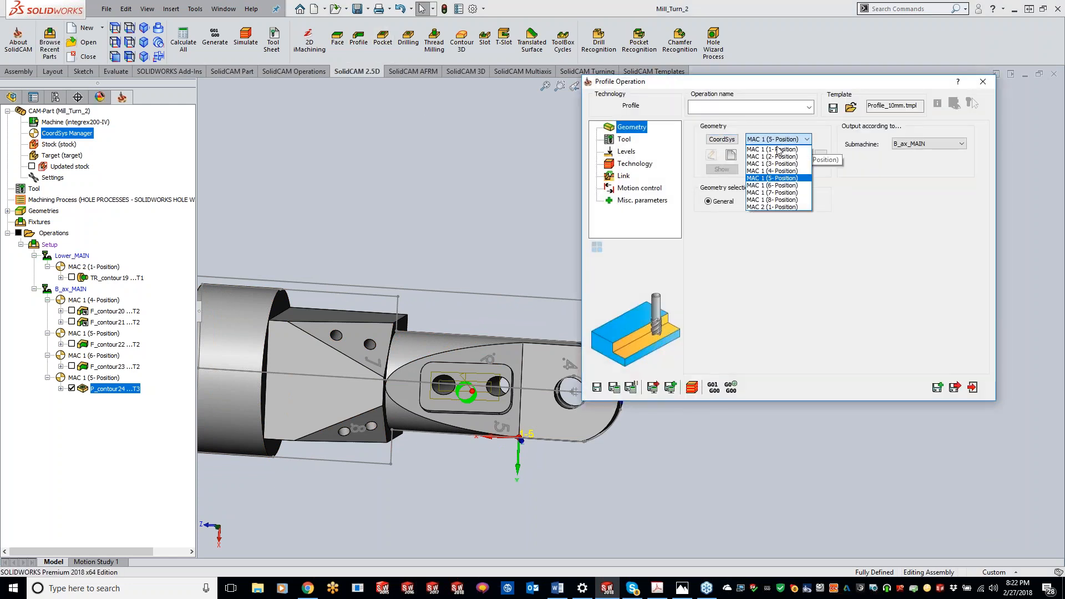
pyautogui.click(772, 193)
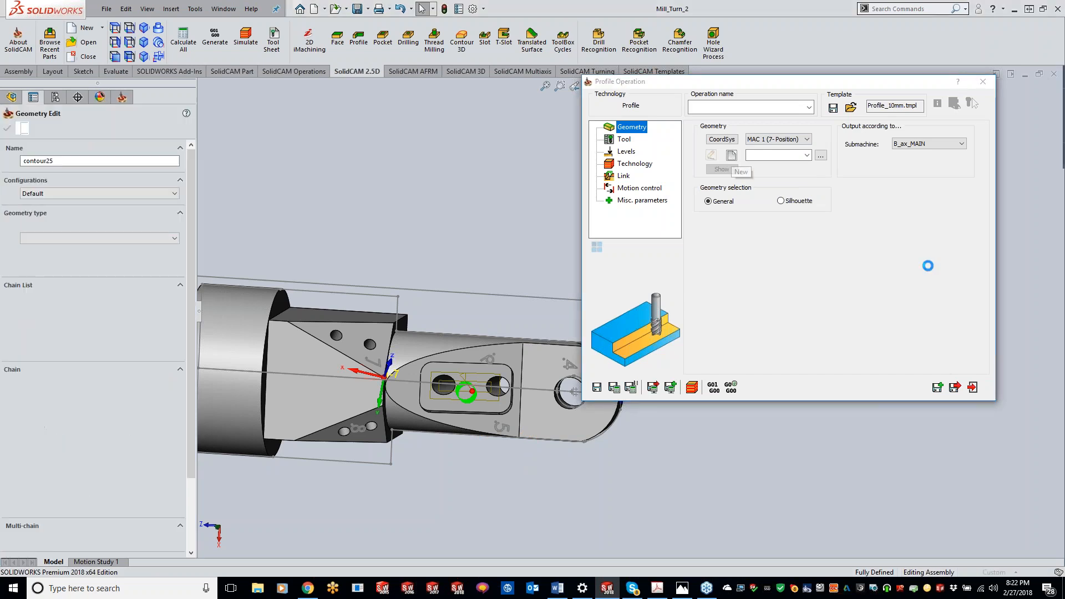
# Define the profile geometry as a curve chain along the tongue-side edge of the small triangular face marked 7.
pyautogui.click(387, 371)
pyautogui.click(172, 300)
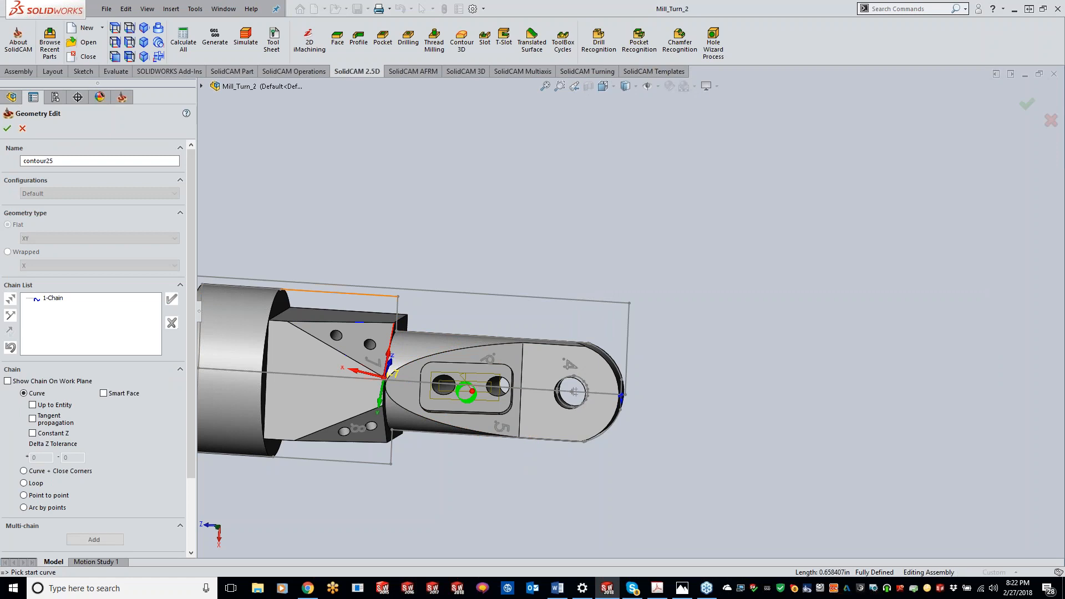
pyautogui.click(8, 129)
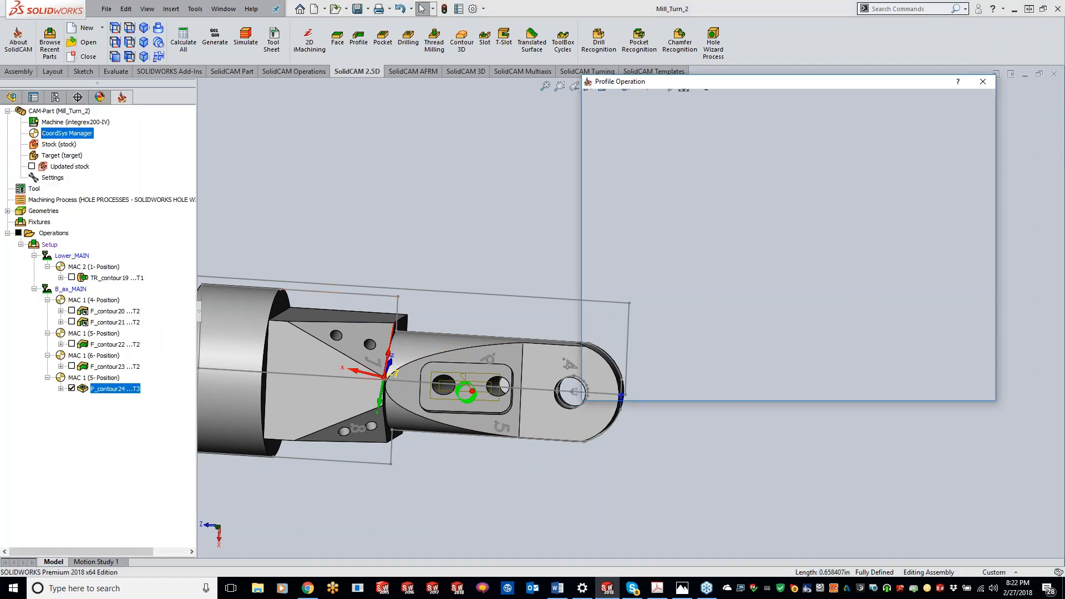
# Assign tool 2, the 16 mm B-axis end mill, to the profile operation.
pyautogui.click(625, 140)
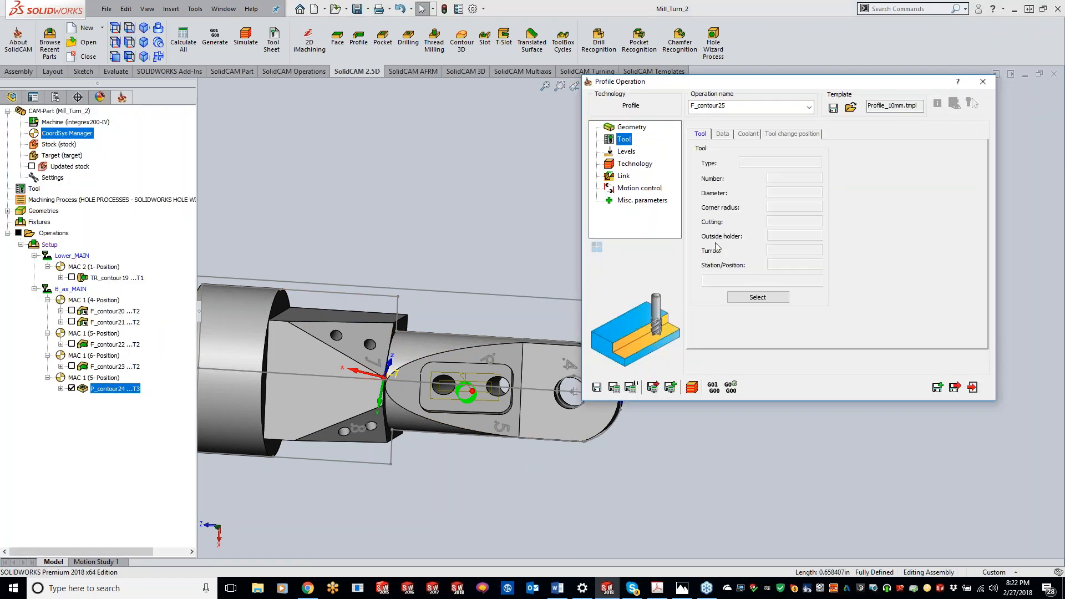
pyautogui.click(754, 295)
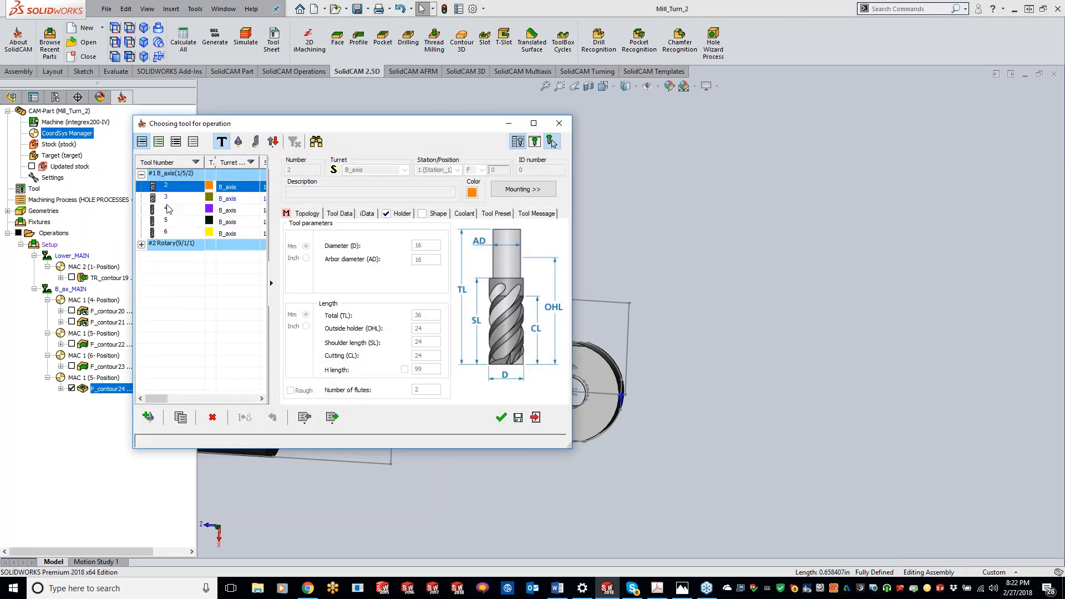
pyautogui.doubleClick(182, 189)
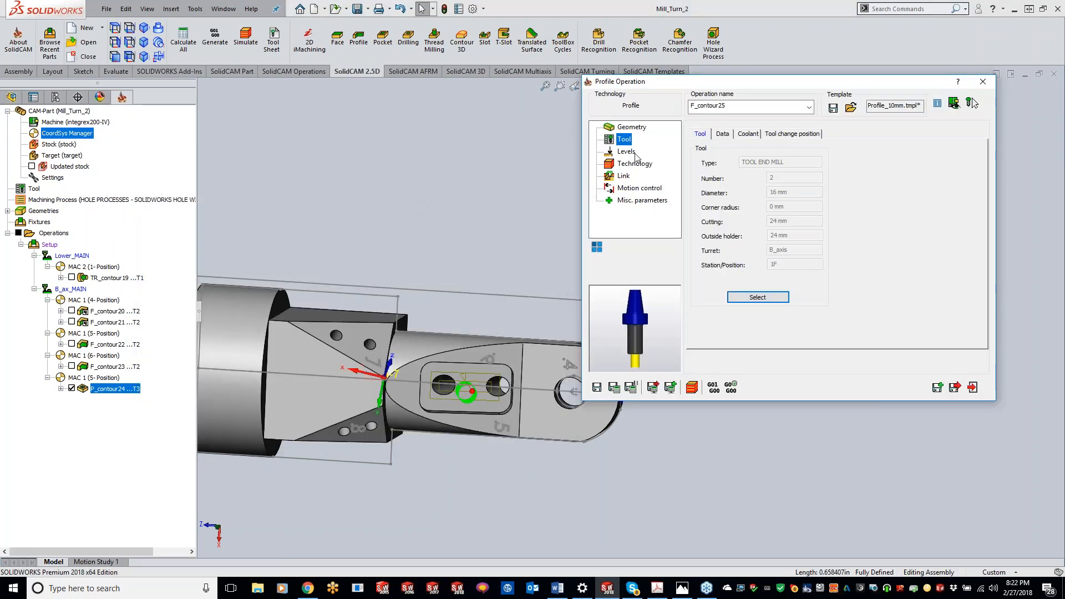
# Pick the small triangular face with two holes as the profile depth and set the milling levels to By stock.
pyautogui.click(627, 152)
pyautogui.click(732, 260)
pyautogui.click(358, 348)
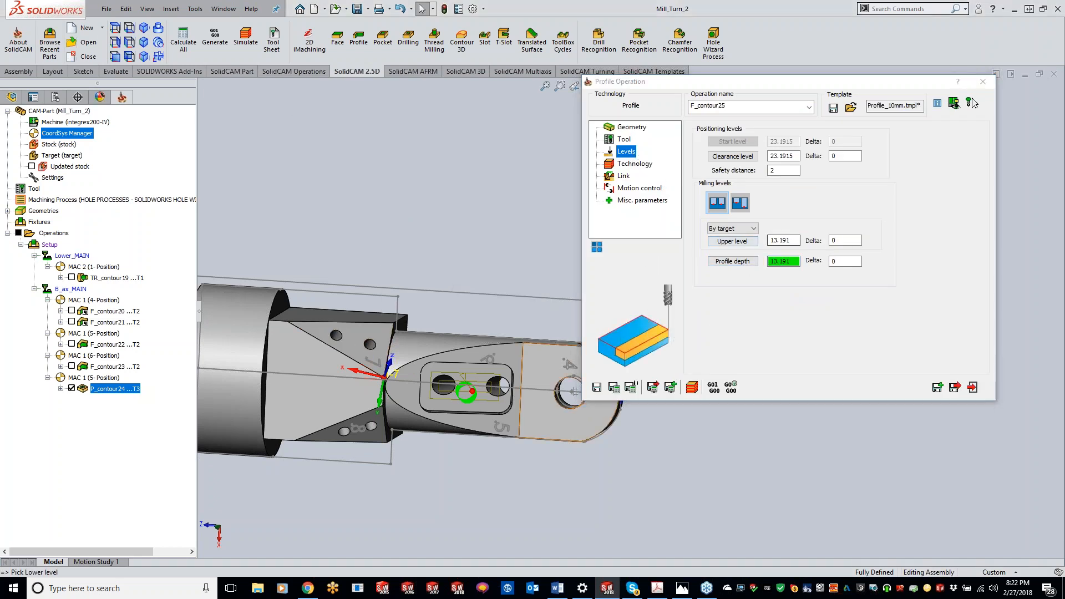
pyautogui.click(732, 229)
pyautogui.click(724, 239)
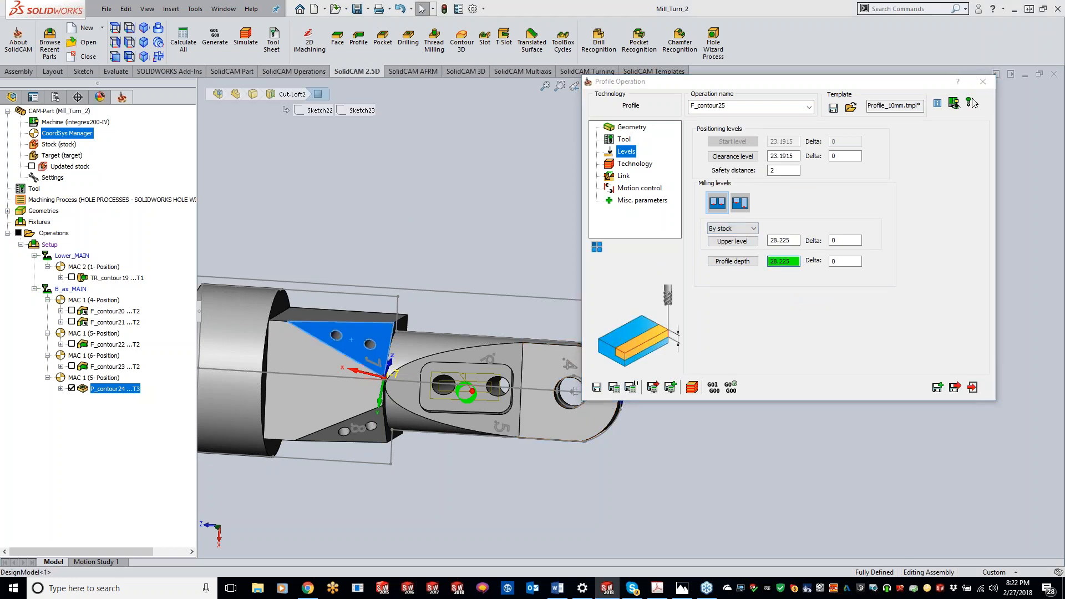
# Enable rough passes in the profile operation's technology settings with a step down of 3 and a wall offset of 0.5.
pyautogui.click(631, 386)
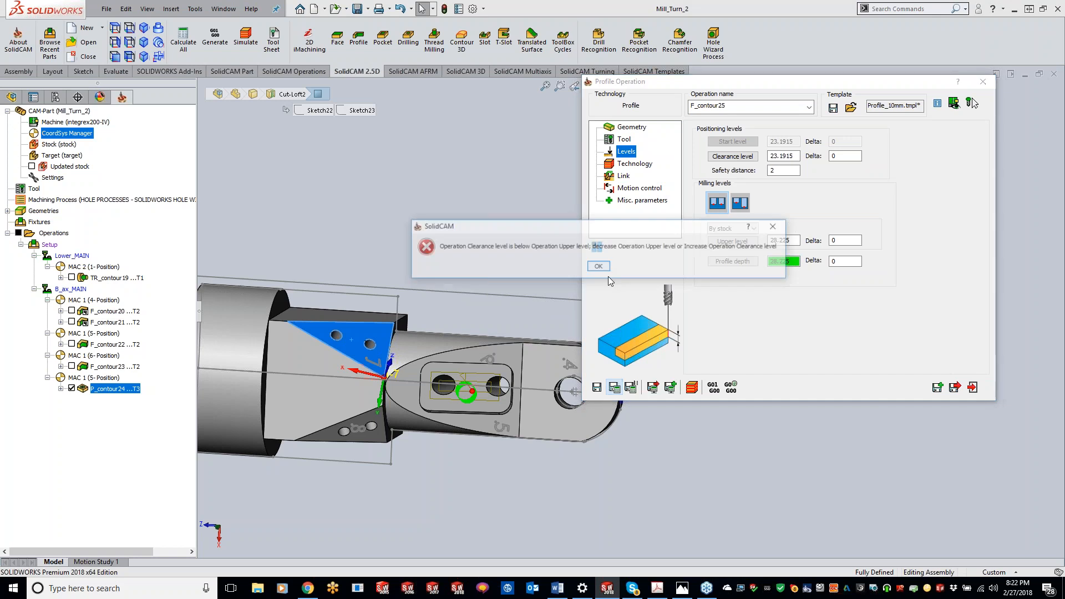
pyautogui.press('Return')
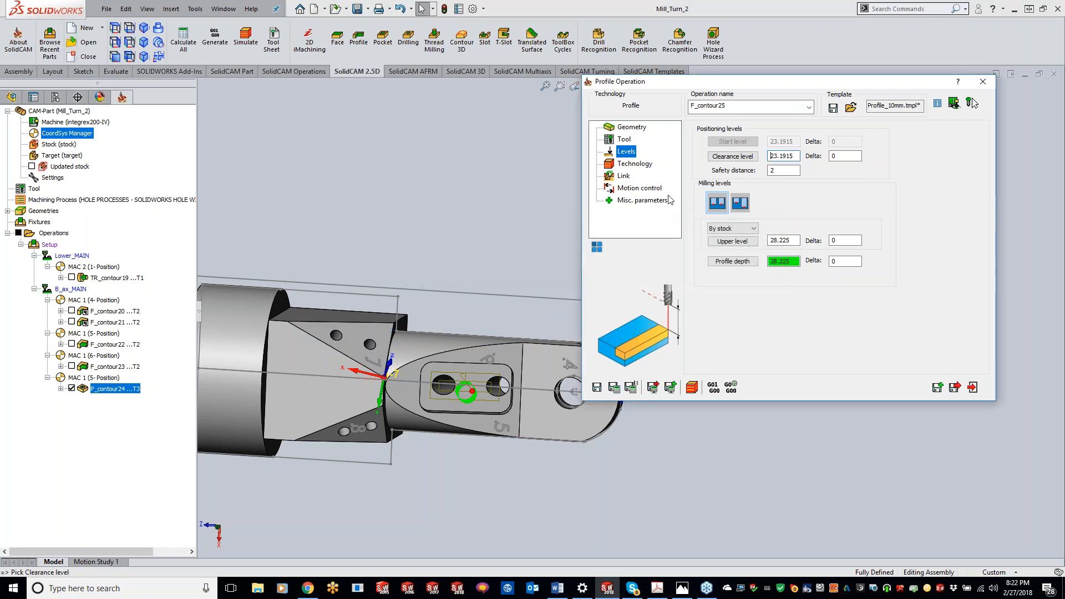
pyautogui.click(635, 165)
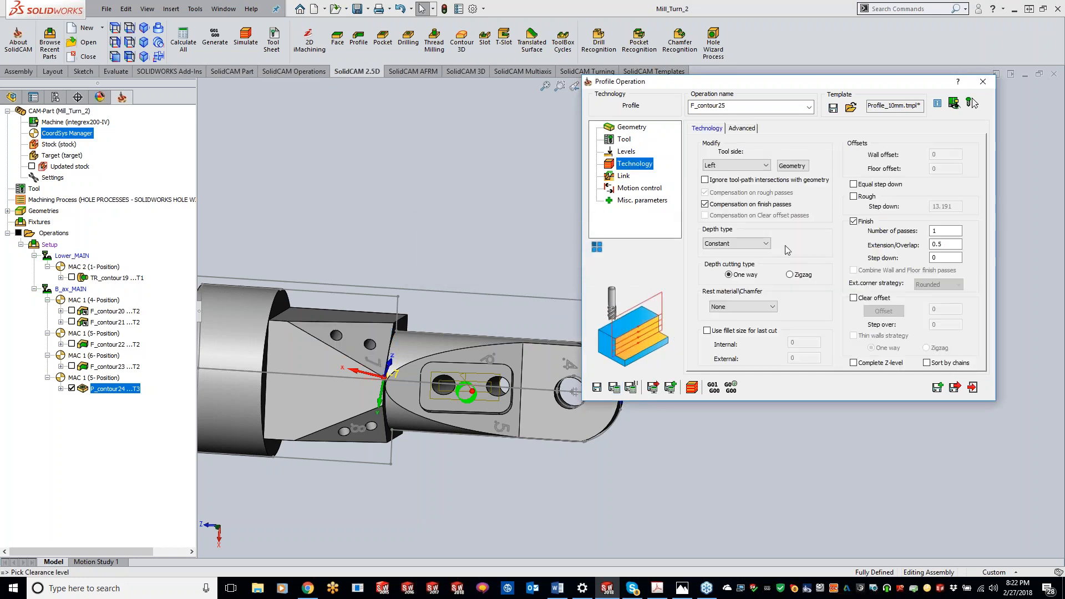
pyautogui.click(854, 197)
pyautogui.moveTo(961, 207); pyautogui.dragTo(929, 205)
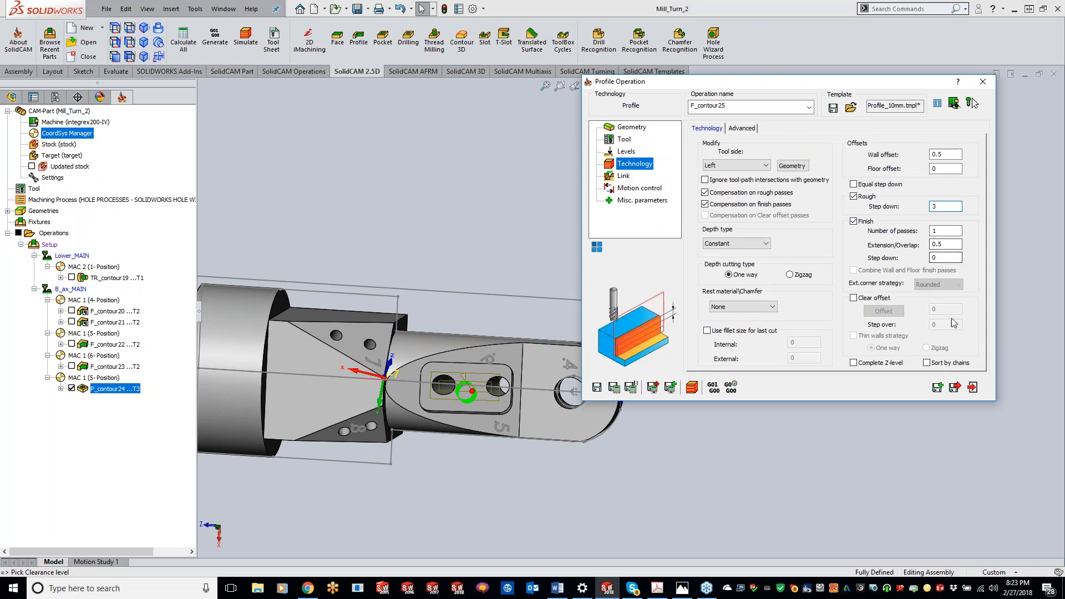
# Enable a clear offset of 15 with a step over of 8 and try to calculate the profile operation.
pyautogui.click(855, 298)
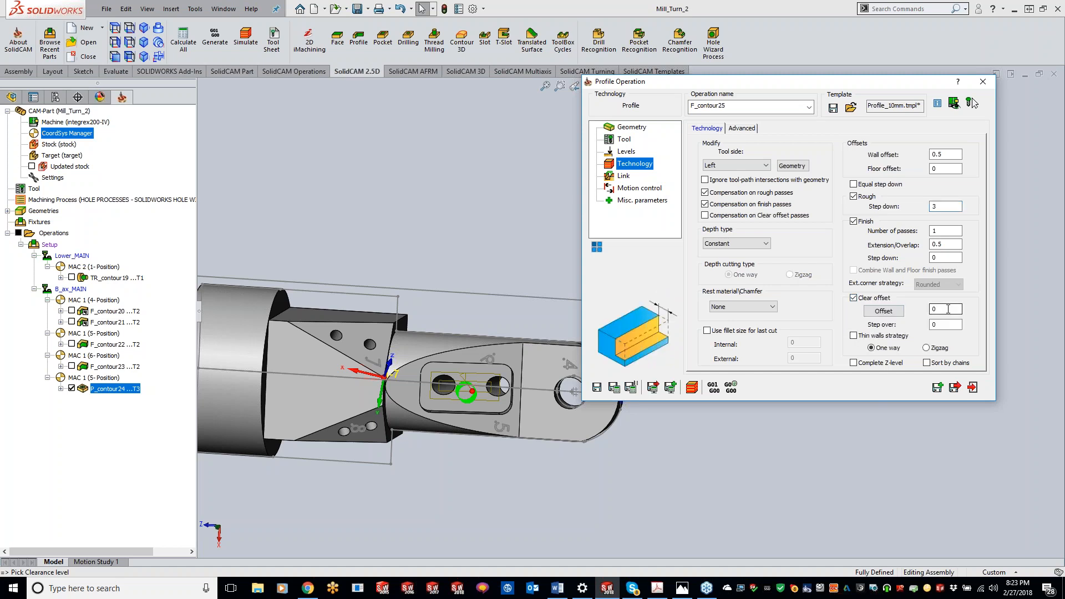
pyautogui.click(948, 309)
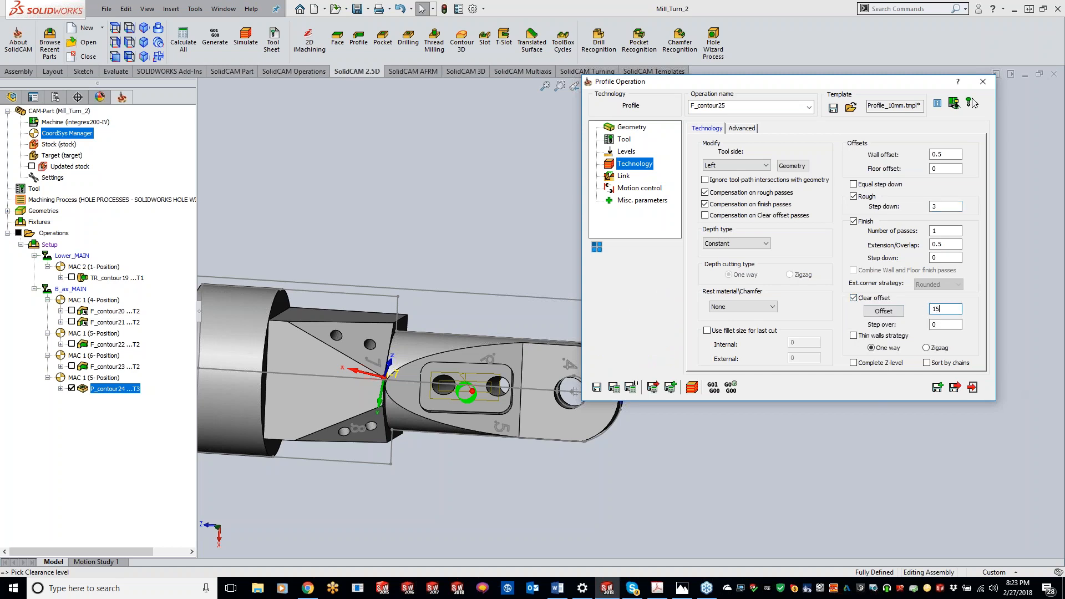
pyautogui.press('Tab')
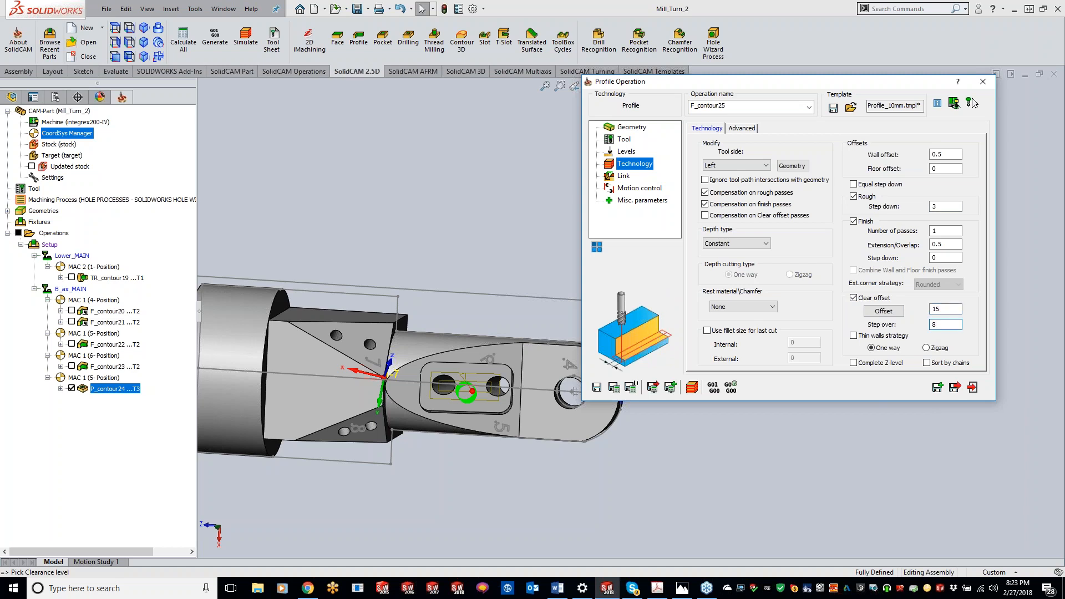
pyautogui.write('8')
pyautogui.click(614, 387)
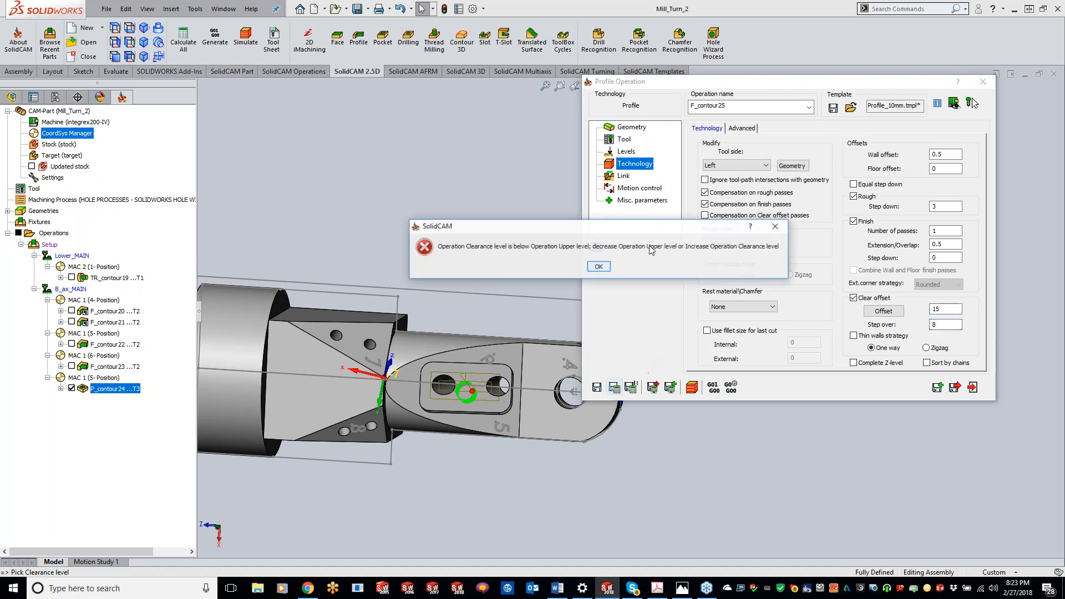
pyautogui.click(604, 269)
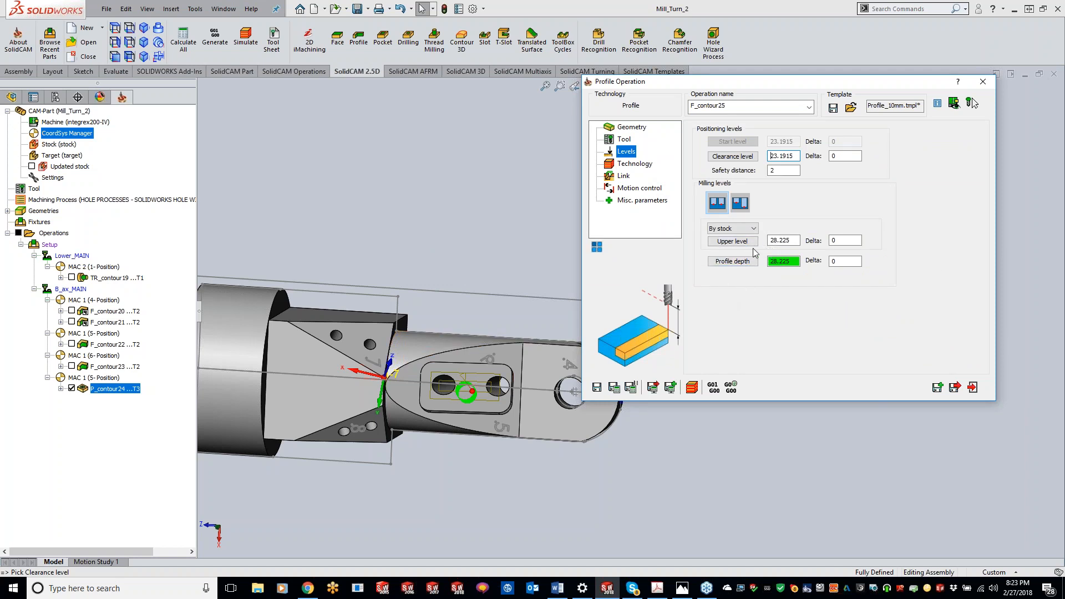
# Try setting the upper level from the flat's corner and then the large cylinder, with the small triangular face as profile depth.
pyautogui.click(785, 240)
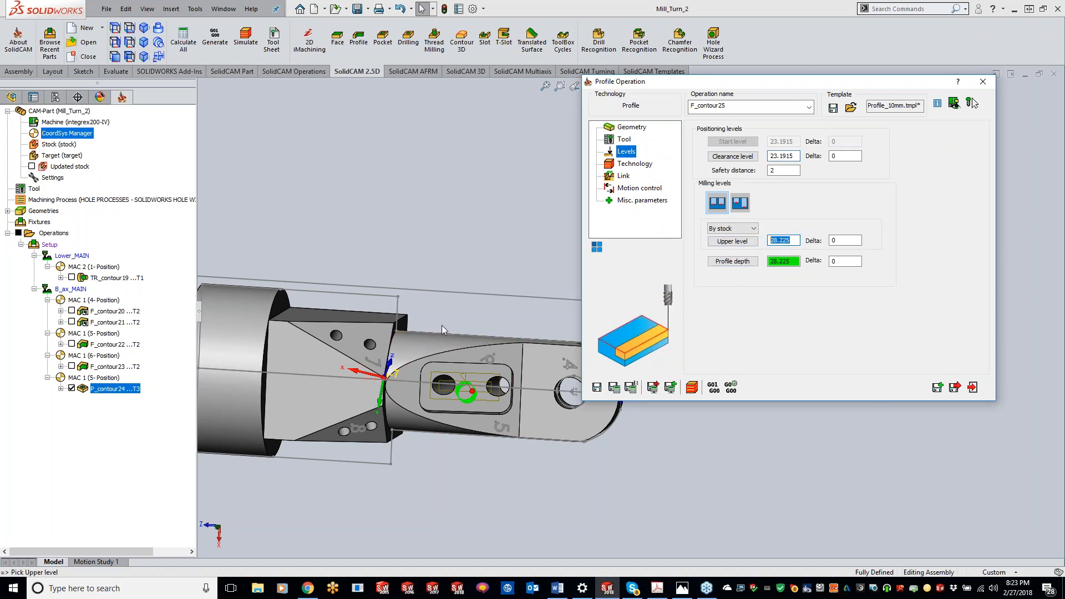
pyautogui.click(269, 320)
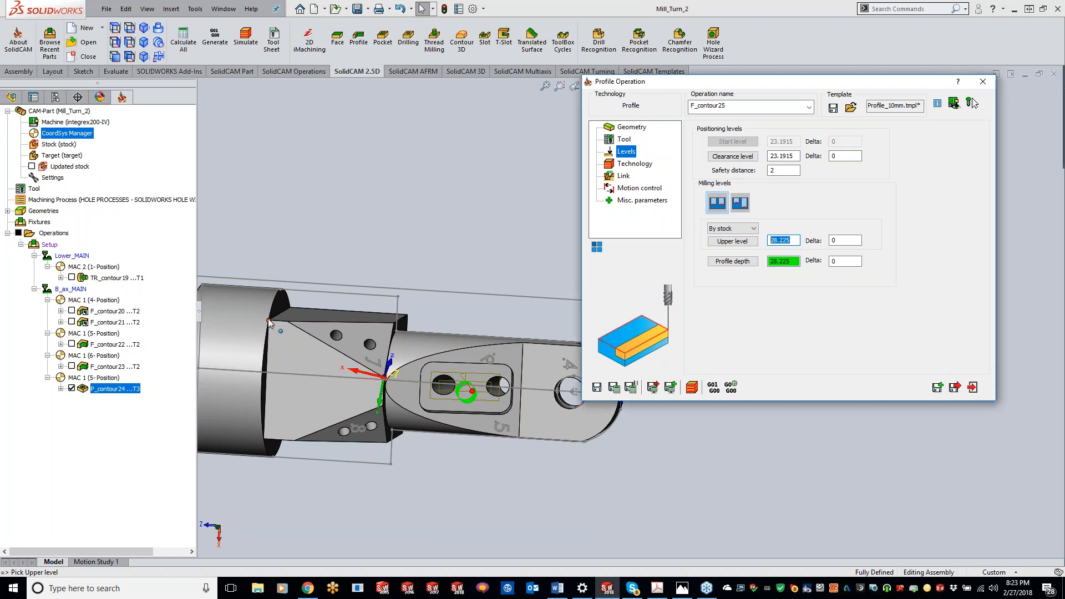
pyautogui.click(784, 260)
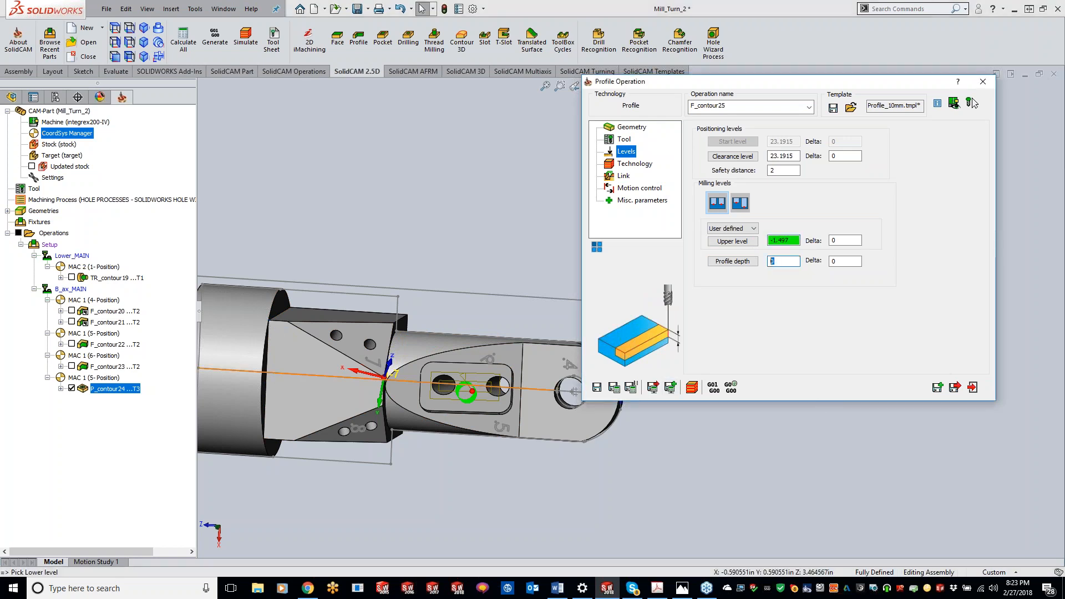
pyautogui.click(361, 348)
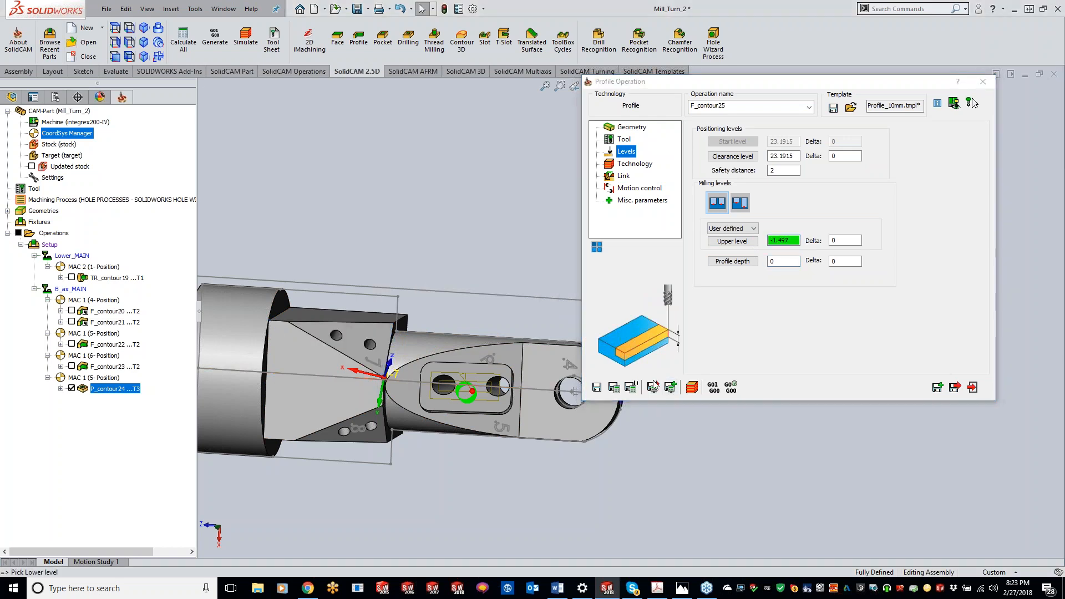
pyautogui.click(628, 388)
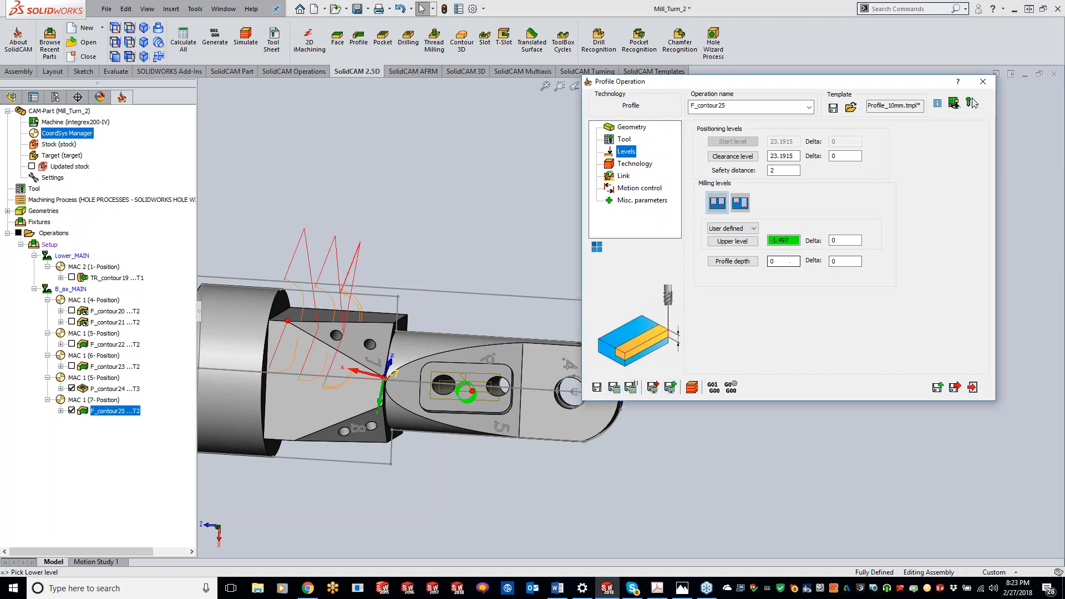
pyautogui.click(733, 241)
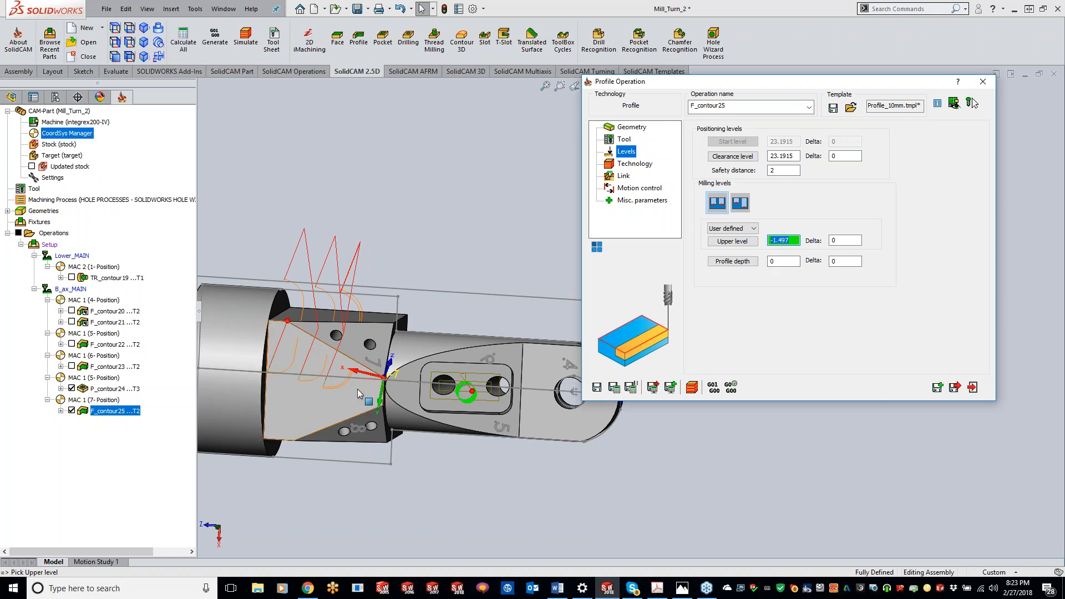
pyautogui.click(249, 309)
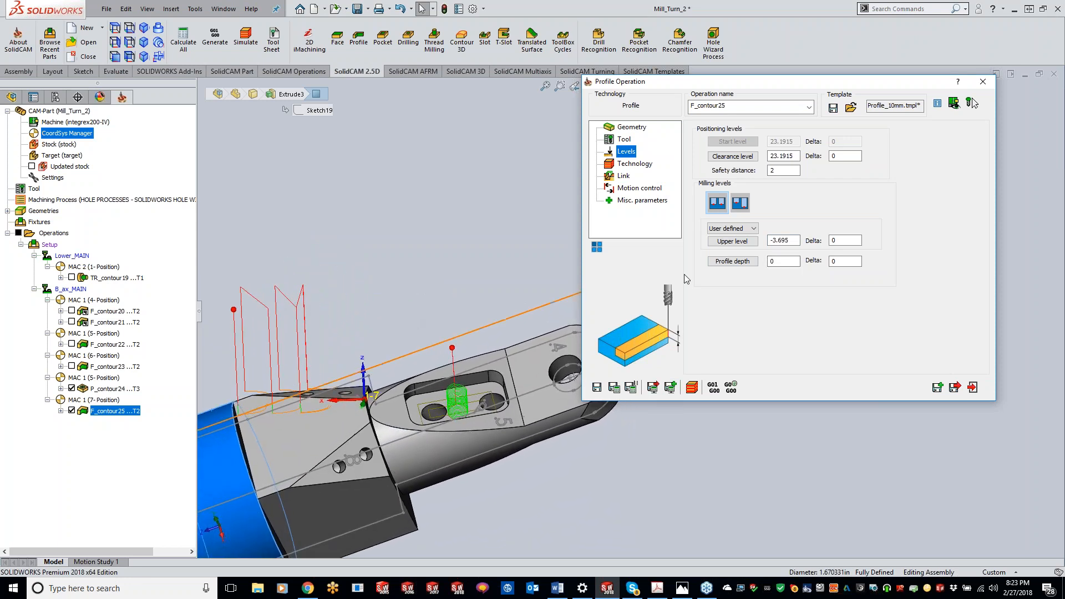
# Set the upper level to 0 with a delta of 10 and pick triangular face 7 as the profile depth.
pyautogui.click(732, 241)
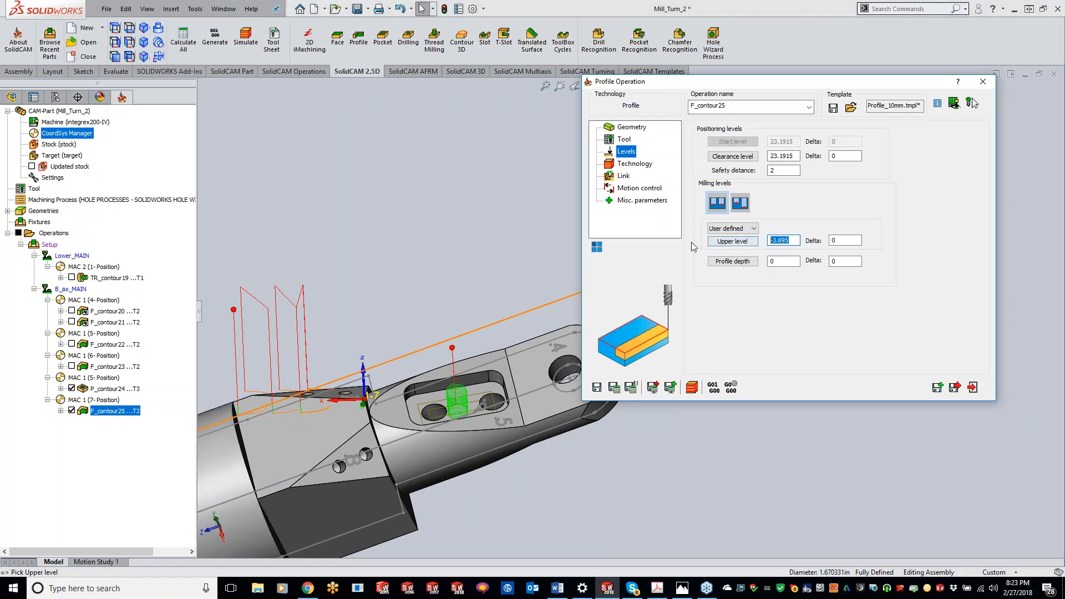
pyautogui.write('0')
pyautogui.click(835, 240)
pyautogui.write('10')
pyautogui.press('Tab')
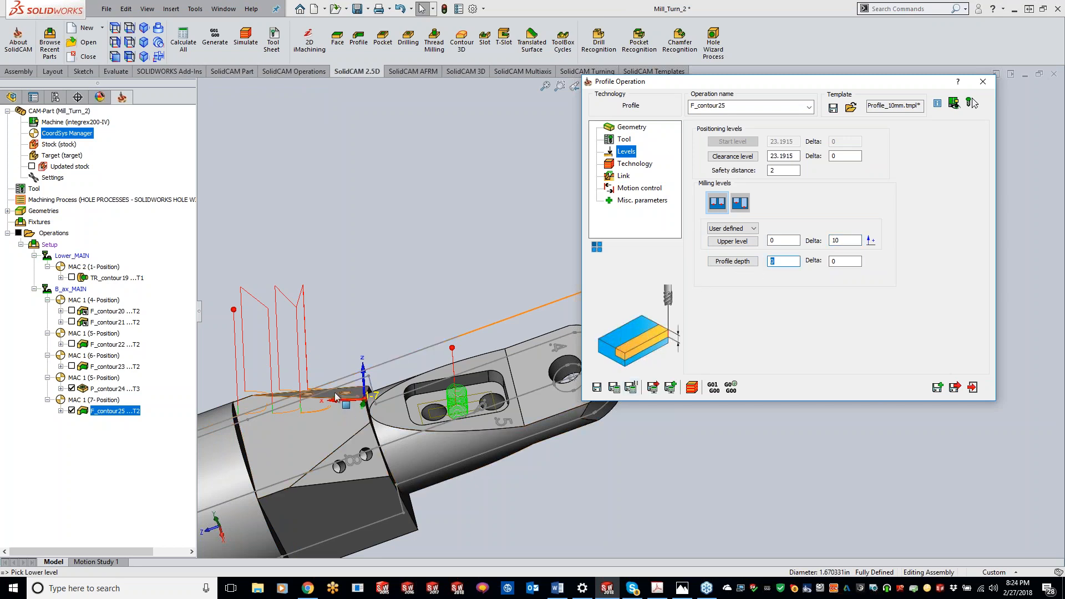
pyautogui.click(345, 405)
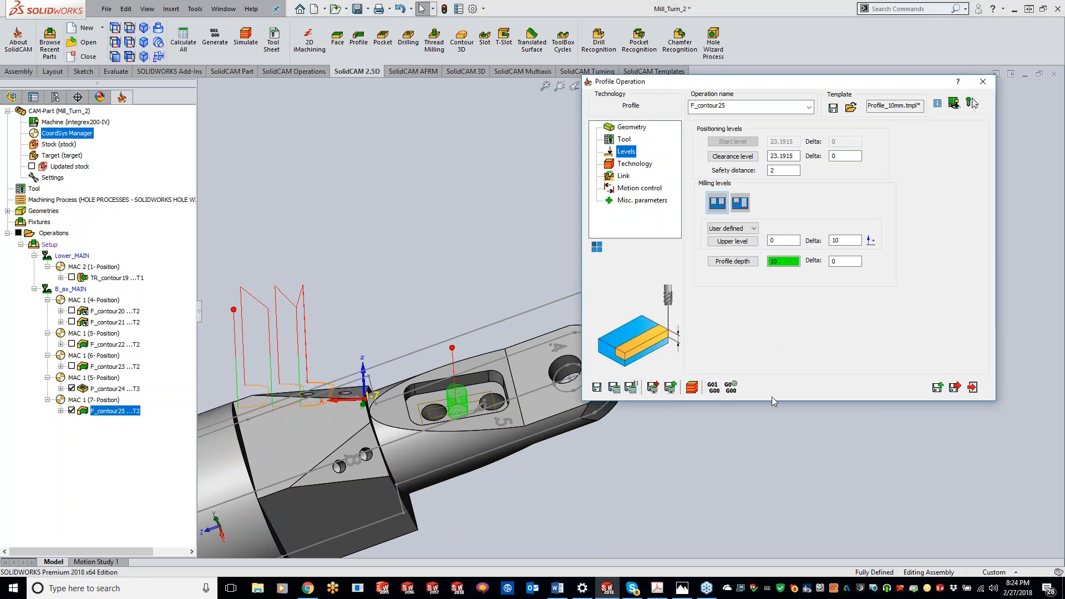
# Simulate the profile operation in SolidVerify, compare the machined stock with the target, and close the simulation.
pyautogui.click(694, 389)
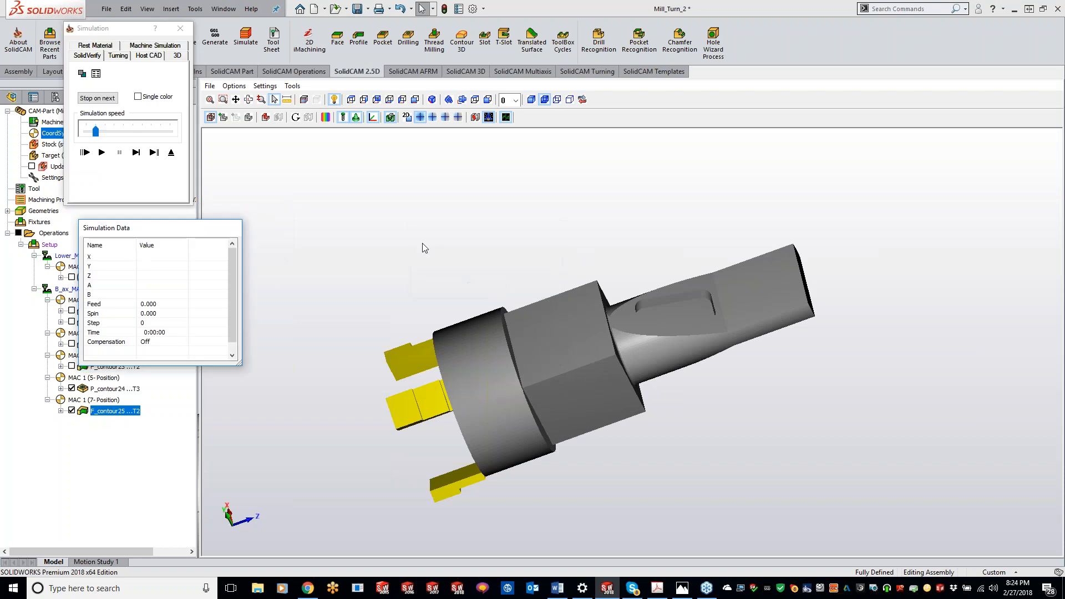
pyautogui.click(137, 155)
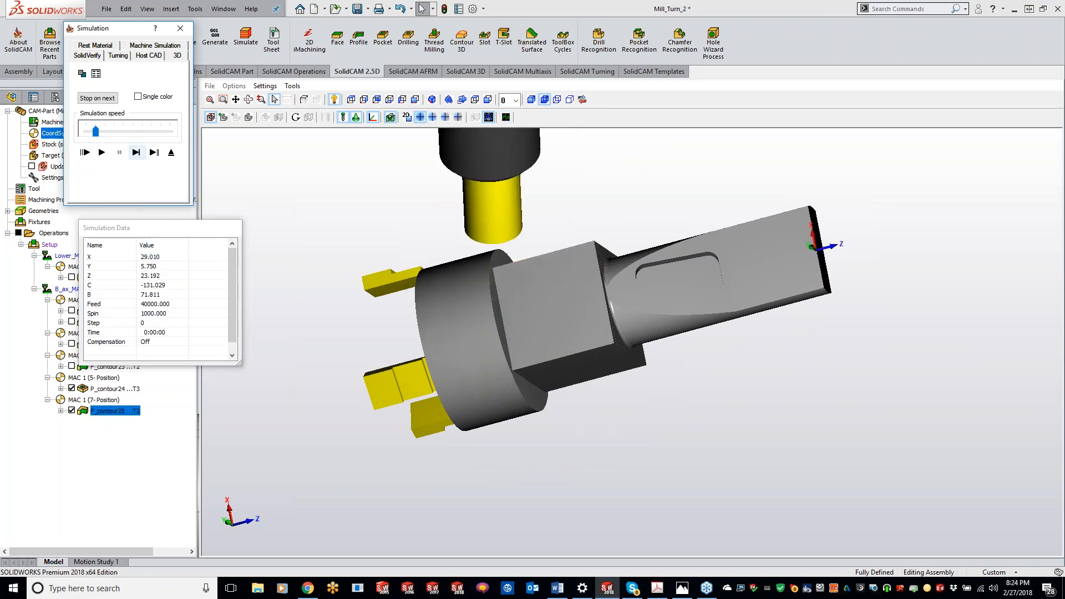
pyautogui.click(104, 155)
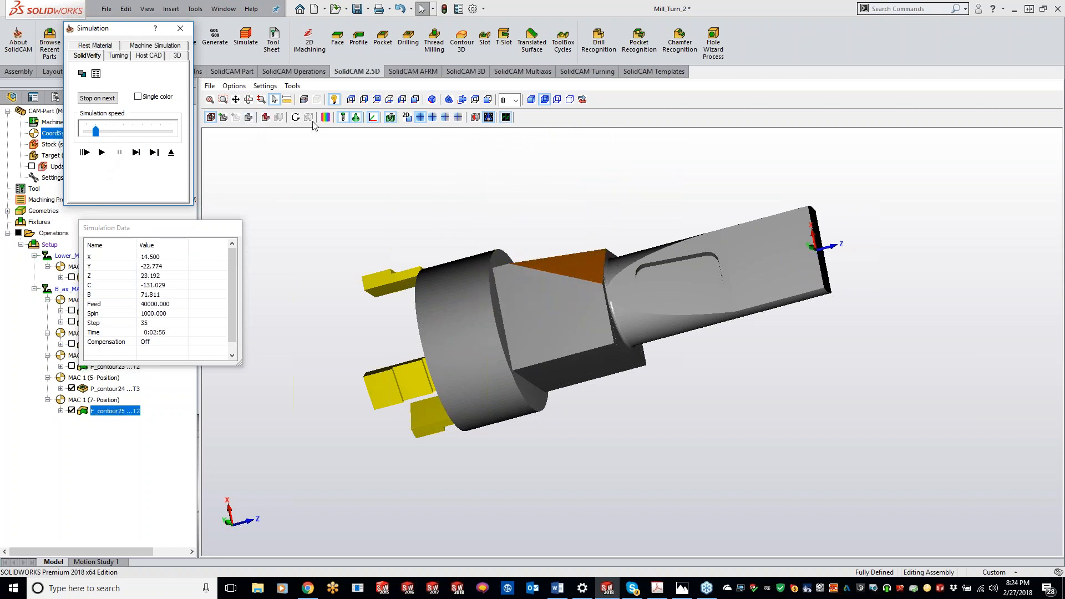
pyautogui.click(326, 117)
pyautogui.click(841, 120)
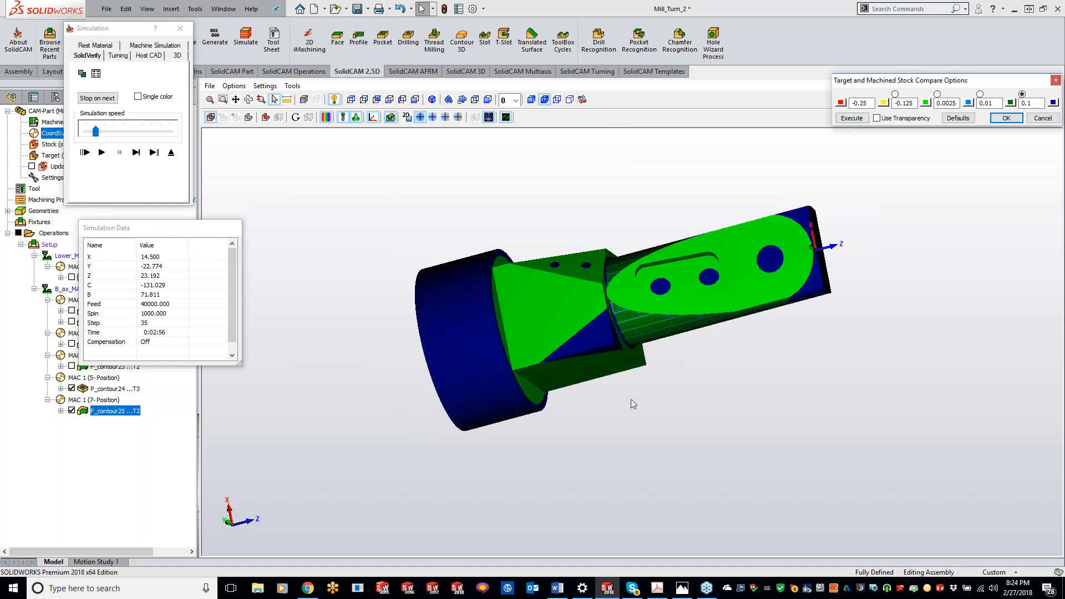
pyautogui.click(1006, 118)
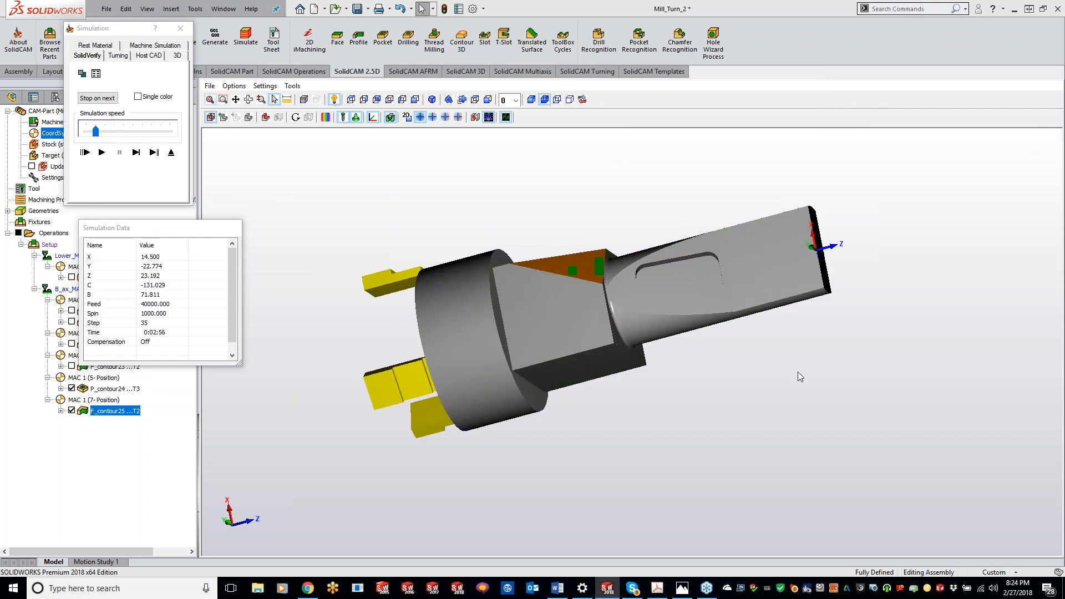
pyautogui.click(180, 27)
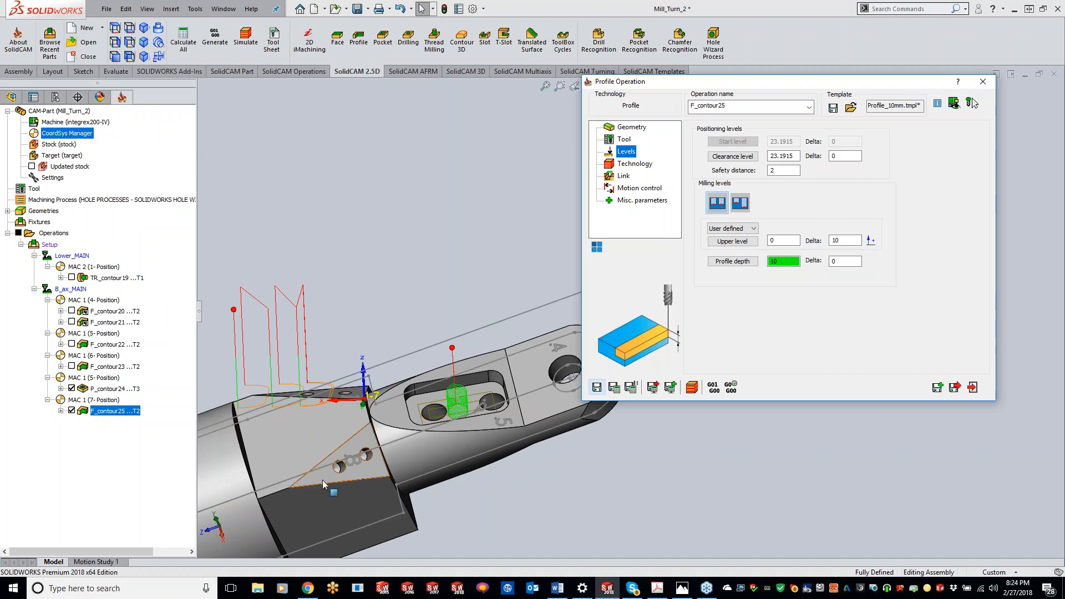
# Save and copy the profile operation, and assign the copy to MAC 1 (8-Position).
pyautogui.click(938, 387)
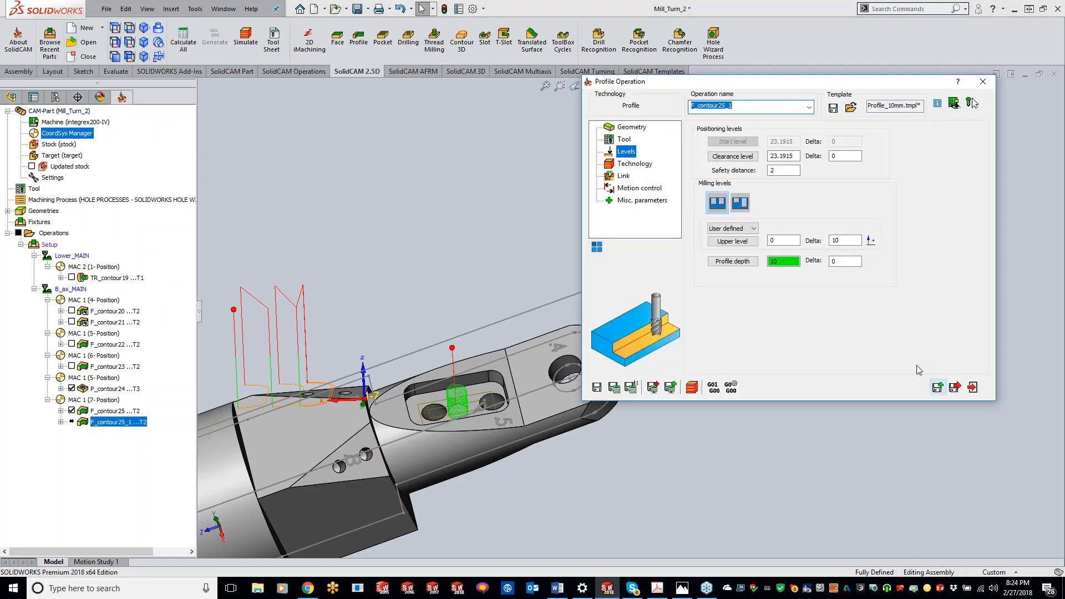
pyautogui.click(632, 128)
pyautogui.click(781, 140)
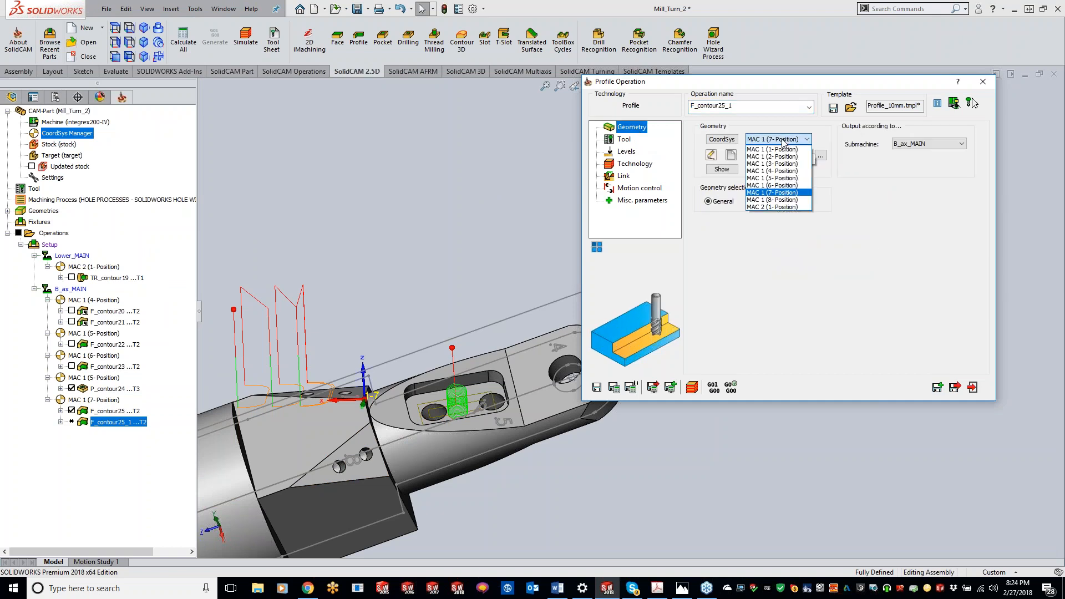
pyautogui.click(785, 201)
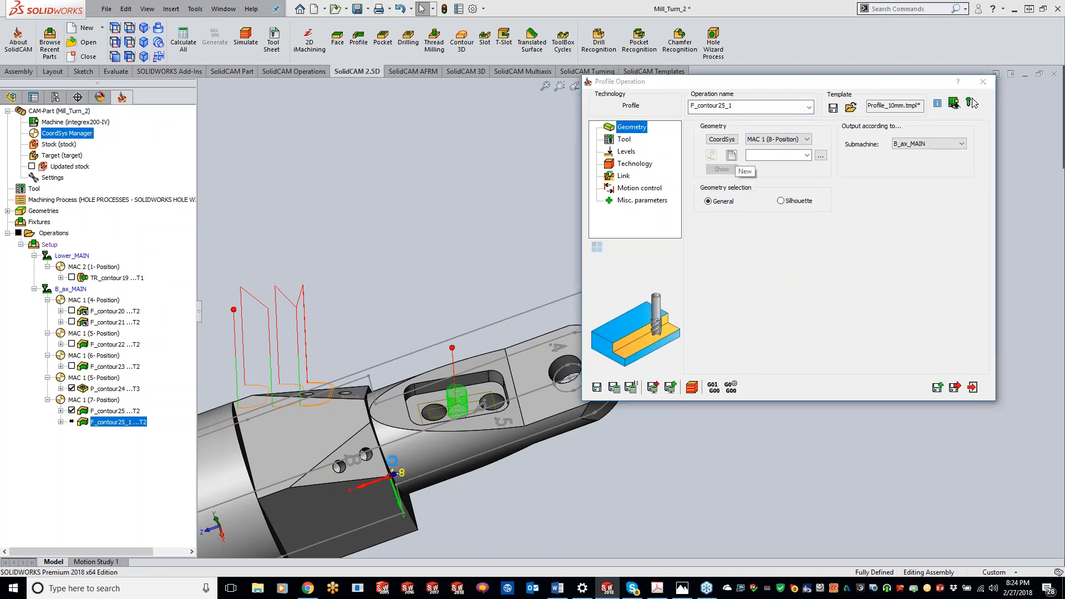
# Define new profile geometry as a curve chain along the tongue-side edge of the small triangular face marked 8.
pyautogui.click(731, 156)
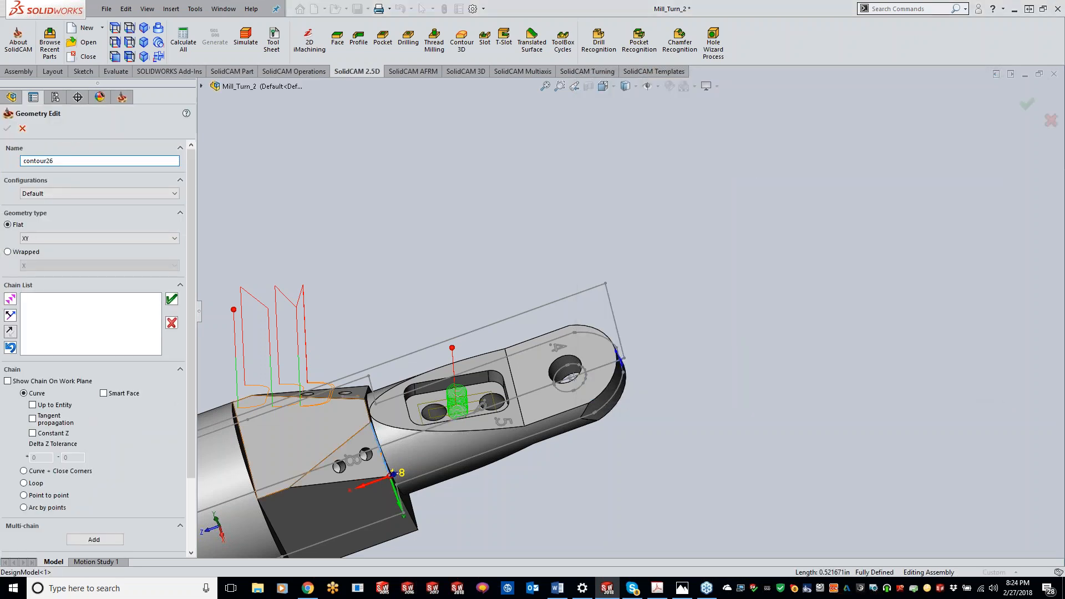
pyautogui.click(170, 300)
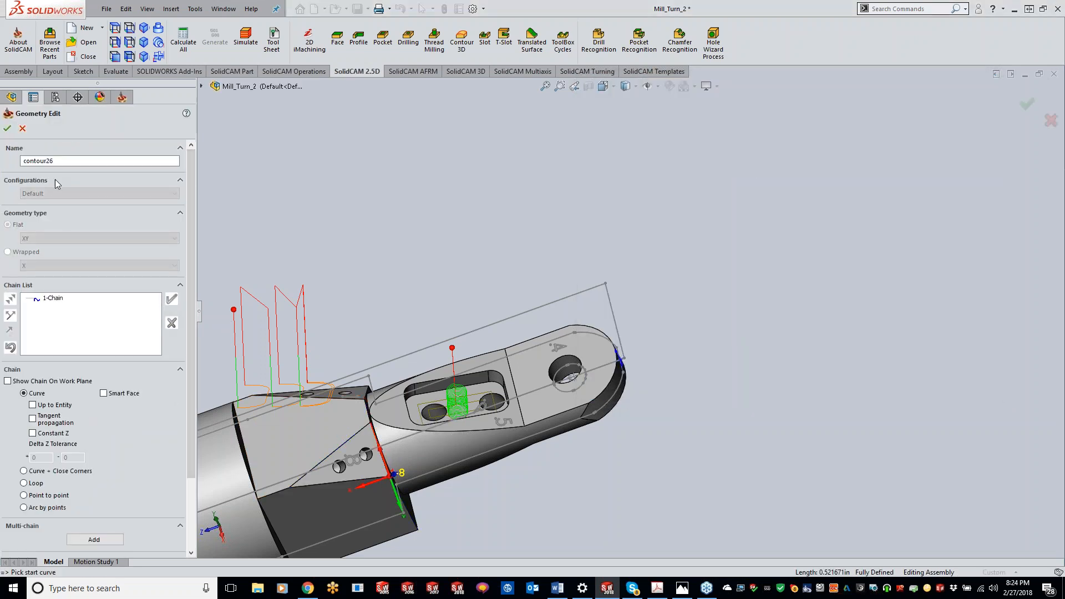
pyautogui.click(7, 128)
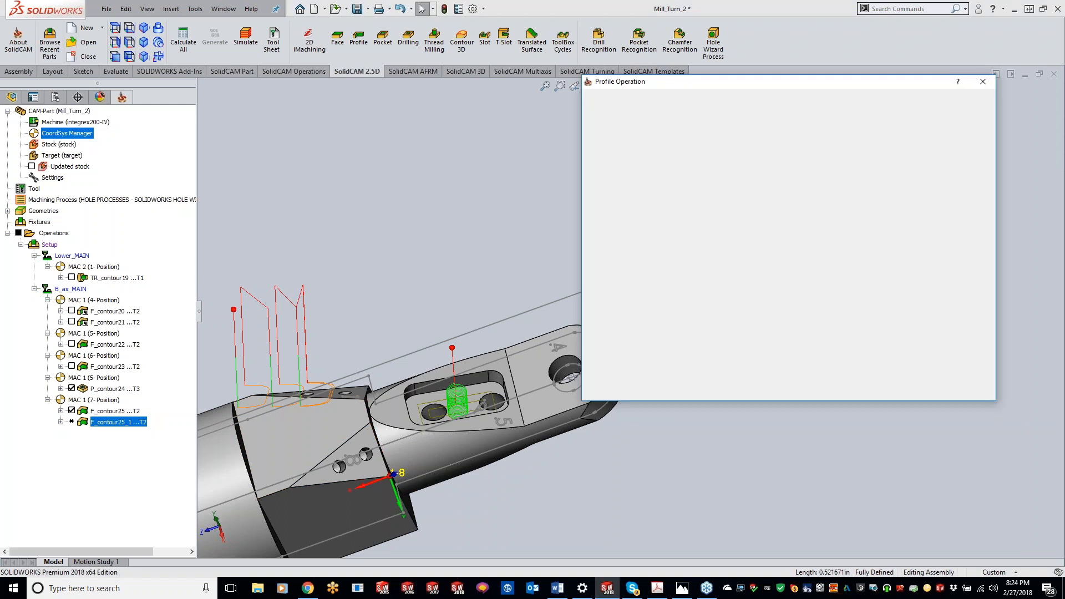
# Set the copied profile operation's upper level to 0, pick triangular face 8 as the profile depth, and save and calculate the operation.
pyautogui.click(614, 388)
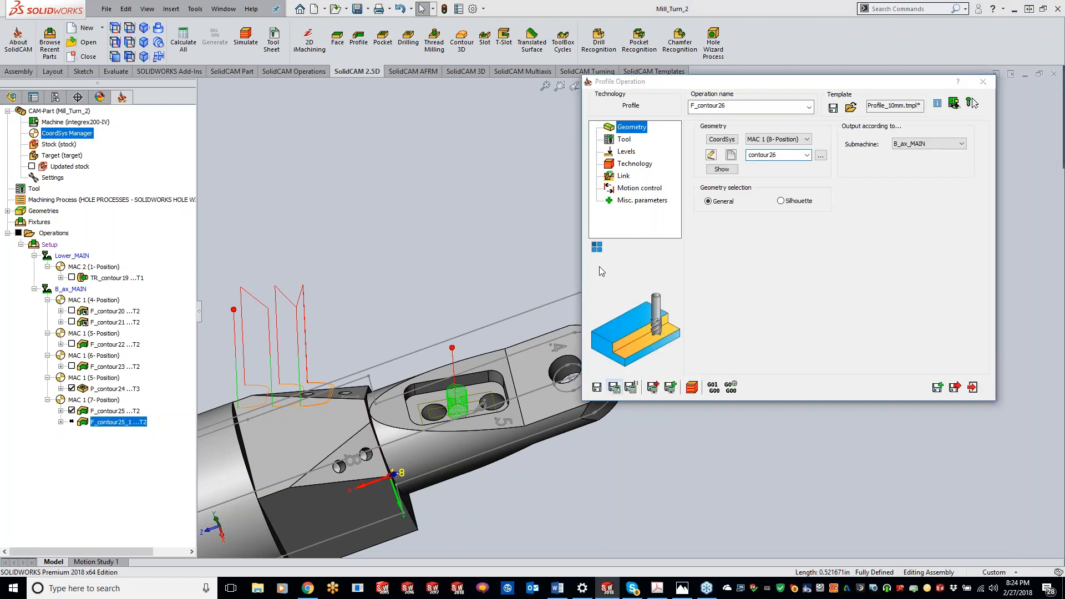
pyautogui.click(599, 267)
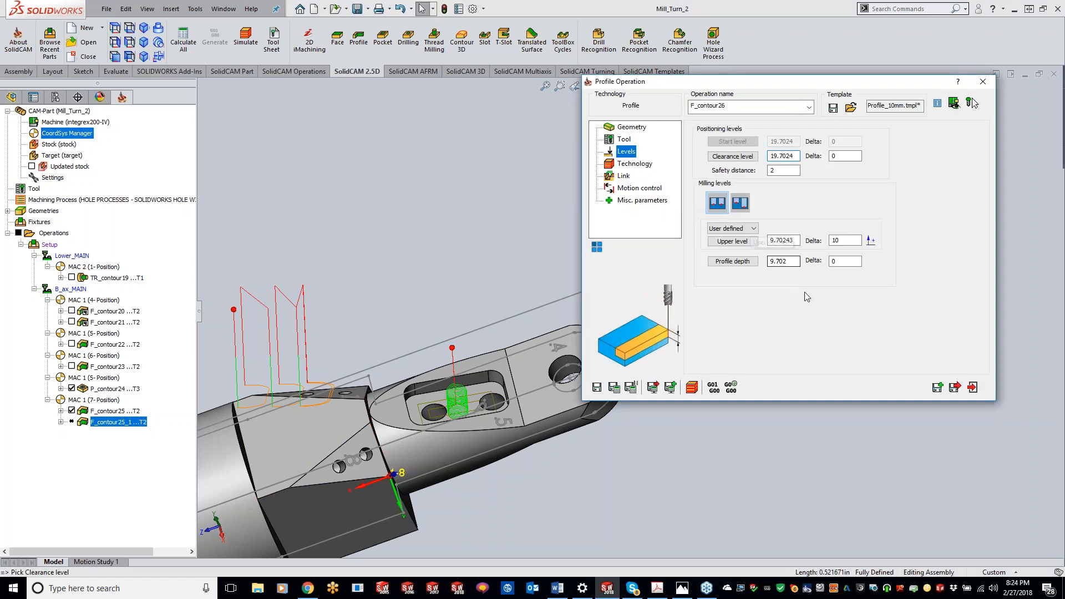
pyautogui.doubleClick(783, 240)
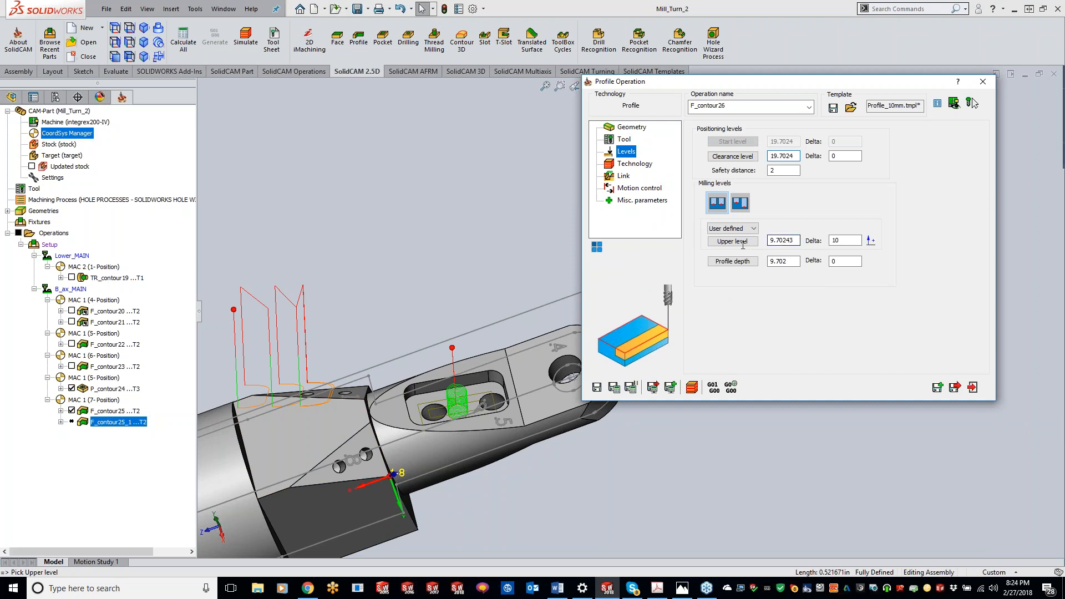
pyautogui.write('0')
pyautogui.press('Tab')
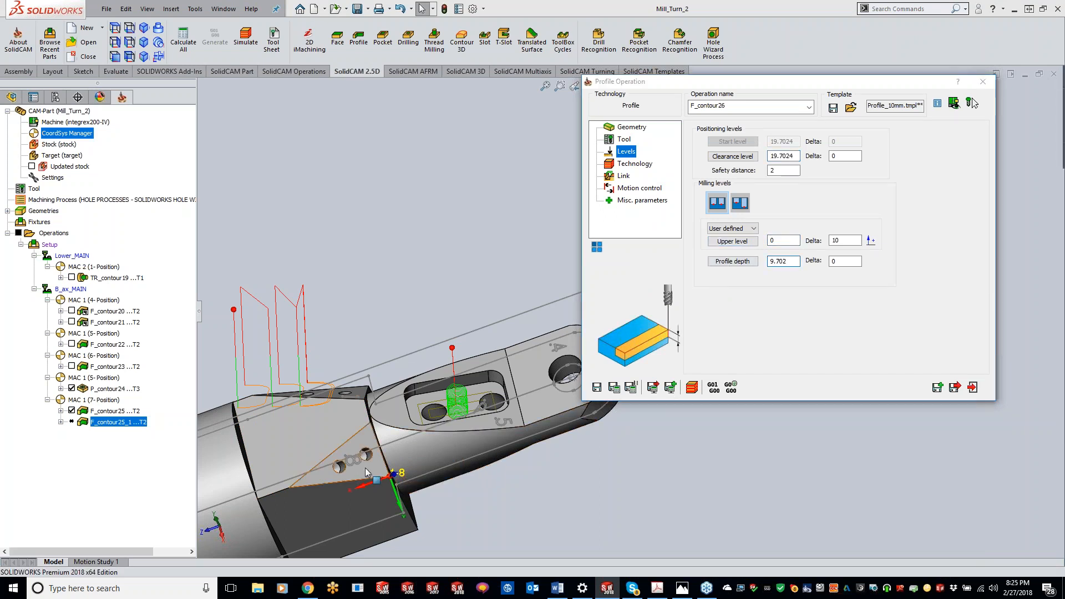
pyautogui.click(366, 472)
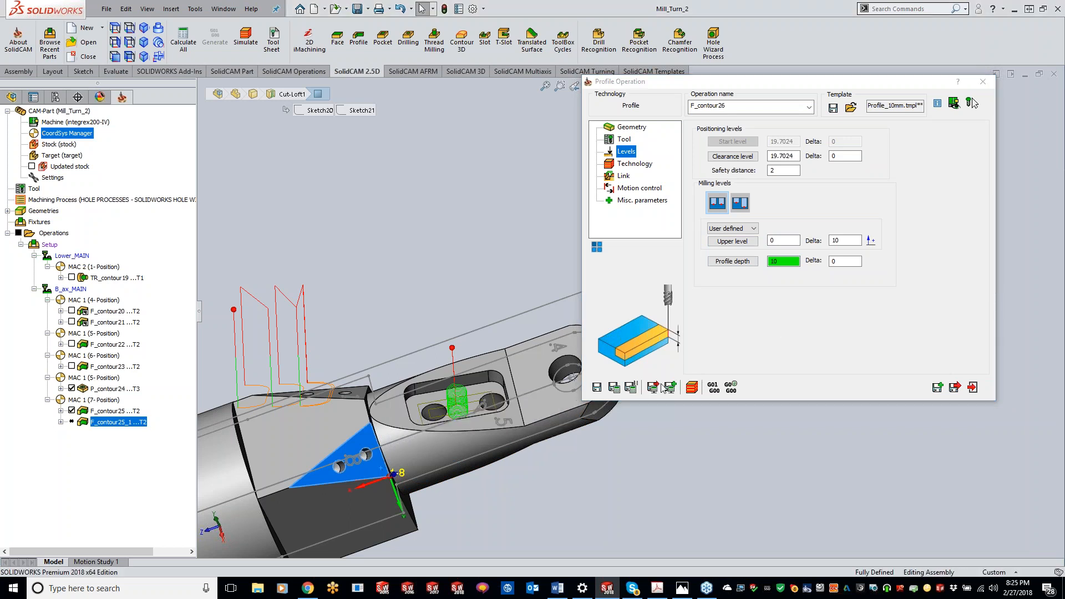
pyautogui.click(614, 387)
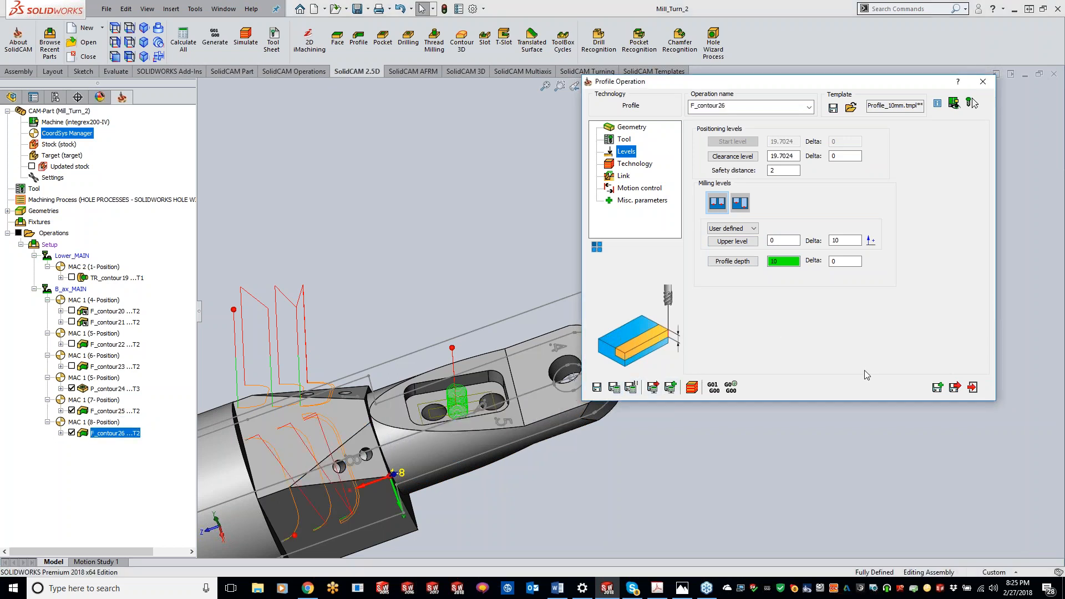
# Run the SolidVerify simulation of the profile operation on triangular face 8.
pyautogui.click(699, 390)
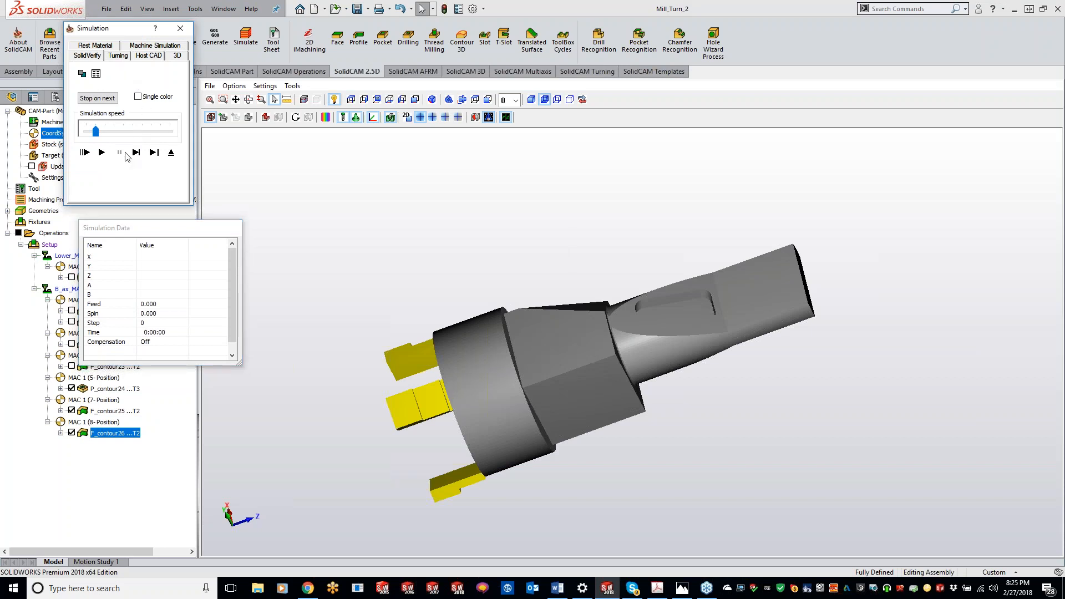
pyautogui.click(102, 152)
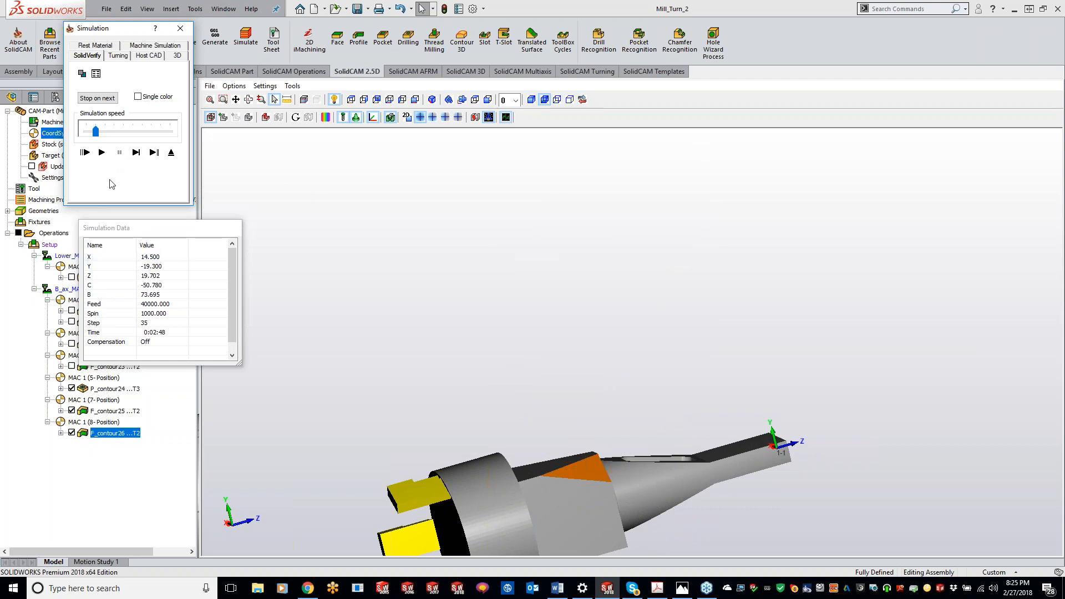
pyautogui.click(102, 152)
pyautogui.click(356, 118)
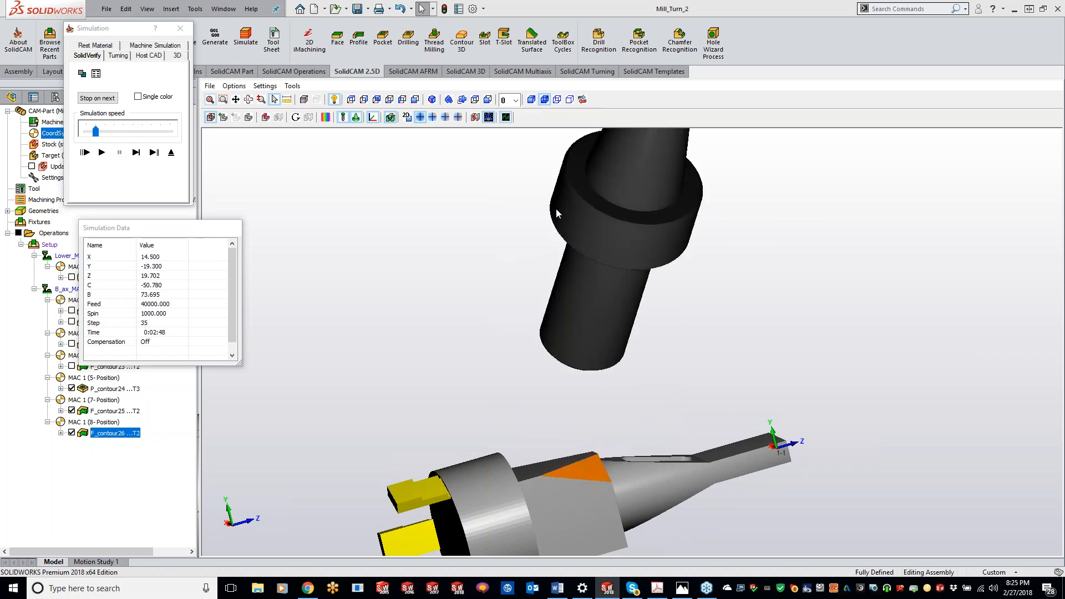
# Compare the machined stock with the target around both triangular faces, and close the comparison and the simulation.
pyautogui.click(326, 117)
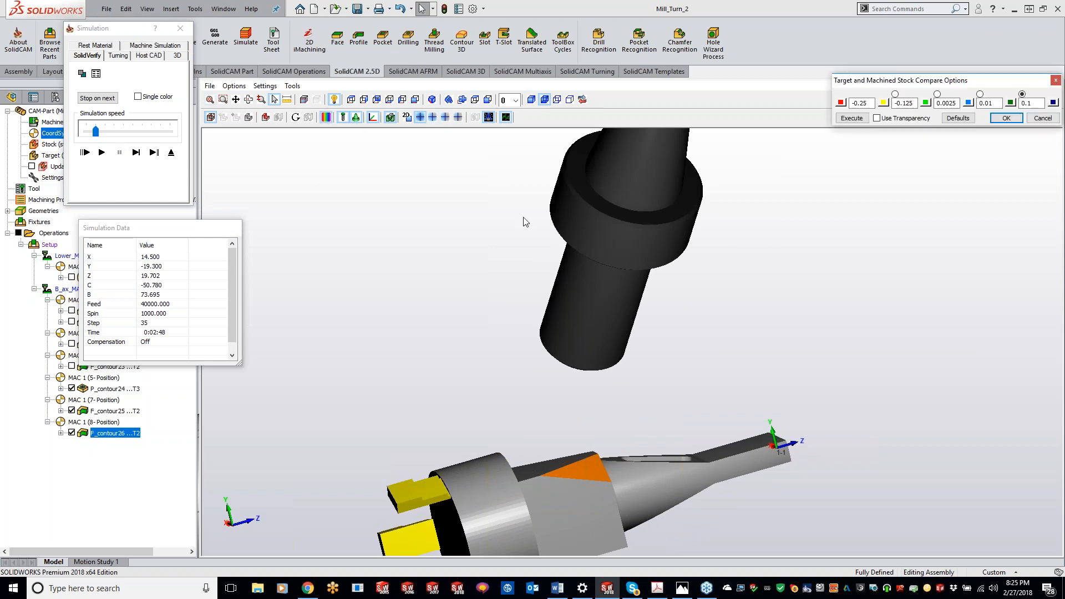
pyautogui.click(852, 118)
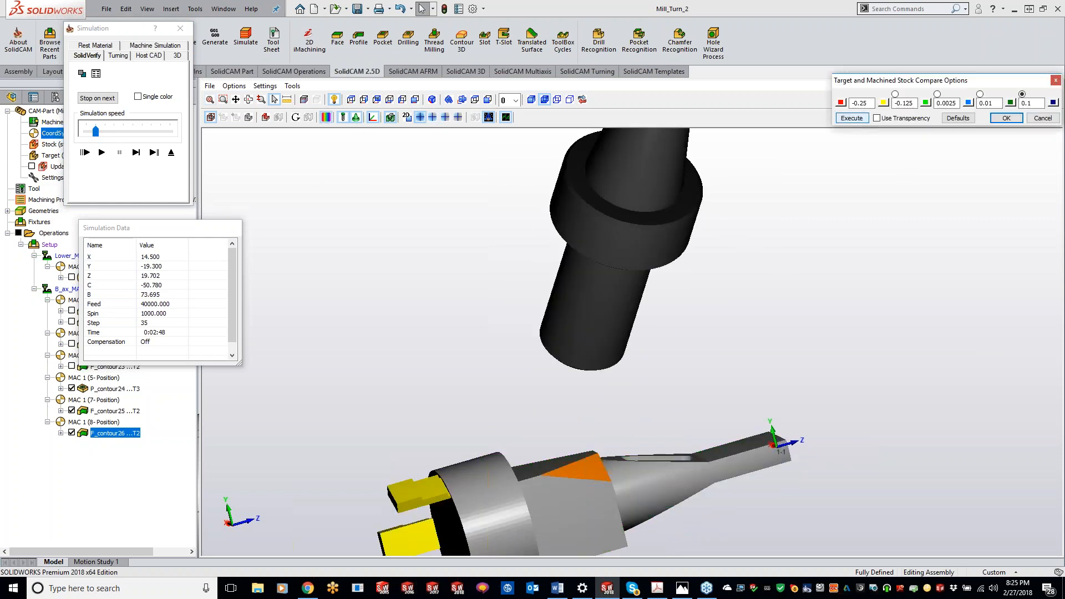
pyautogui.click(357, 118)
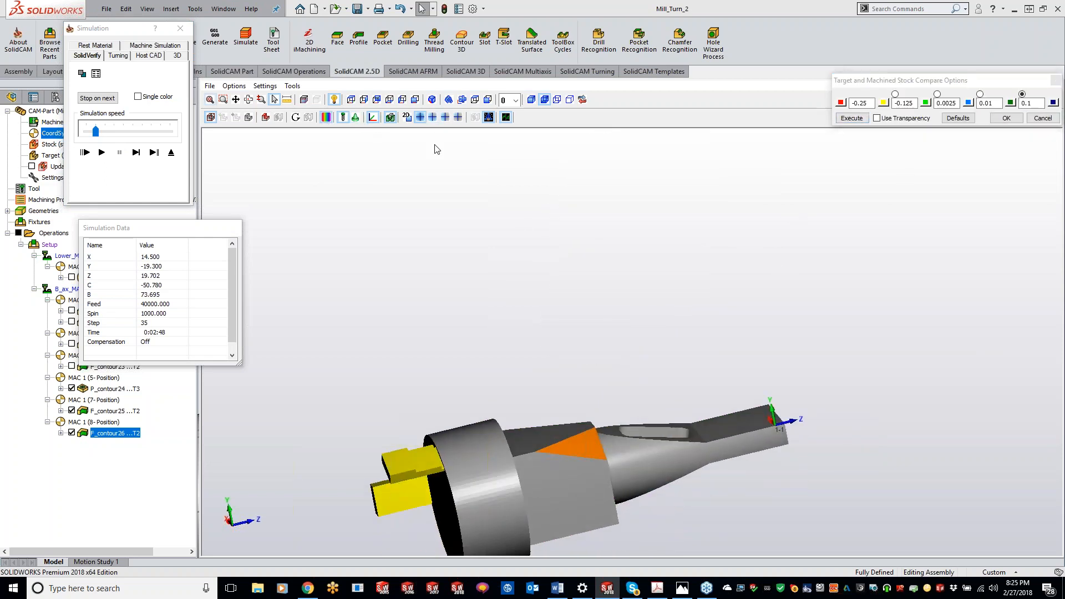
pyautogui.click(854, 122)
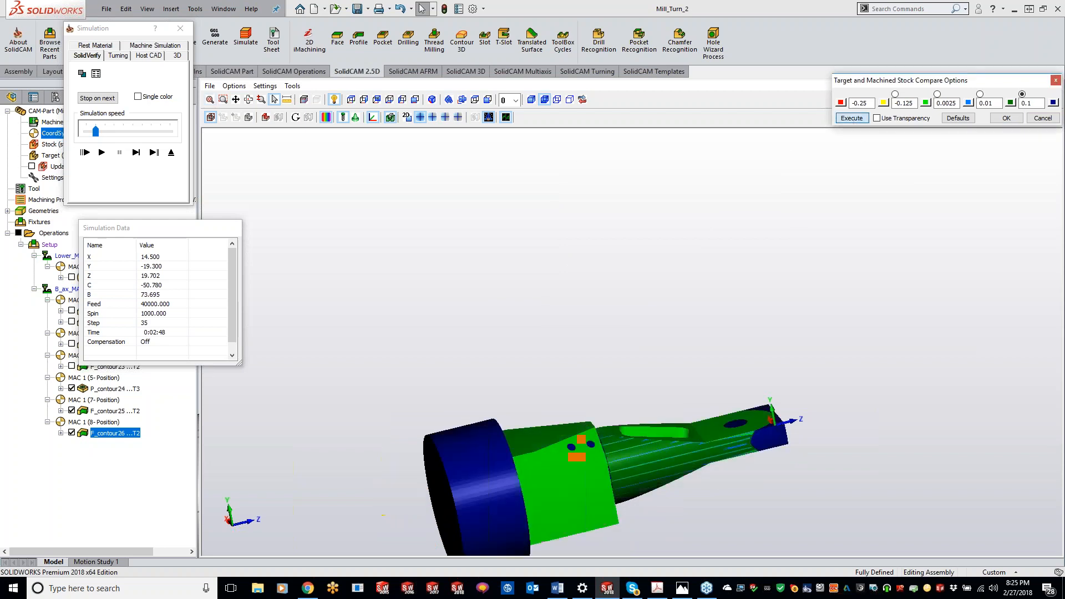
pyautogui.click(852, 121)
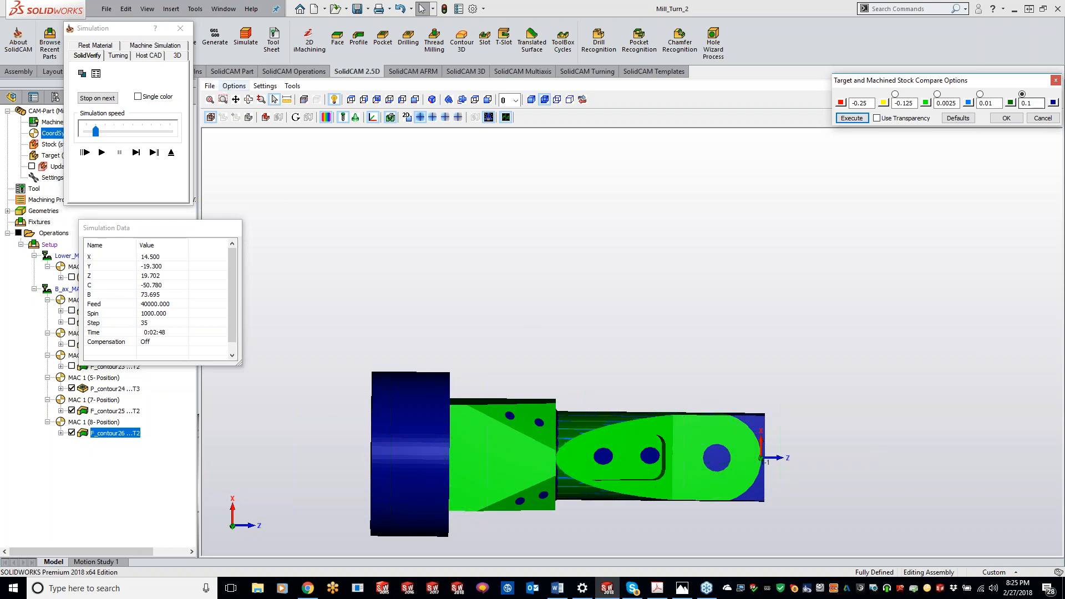
pyautogui.click(1042, 118)
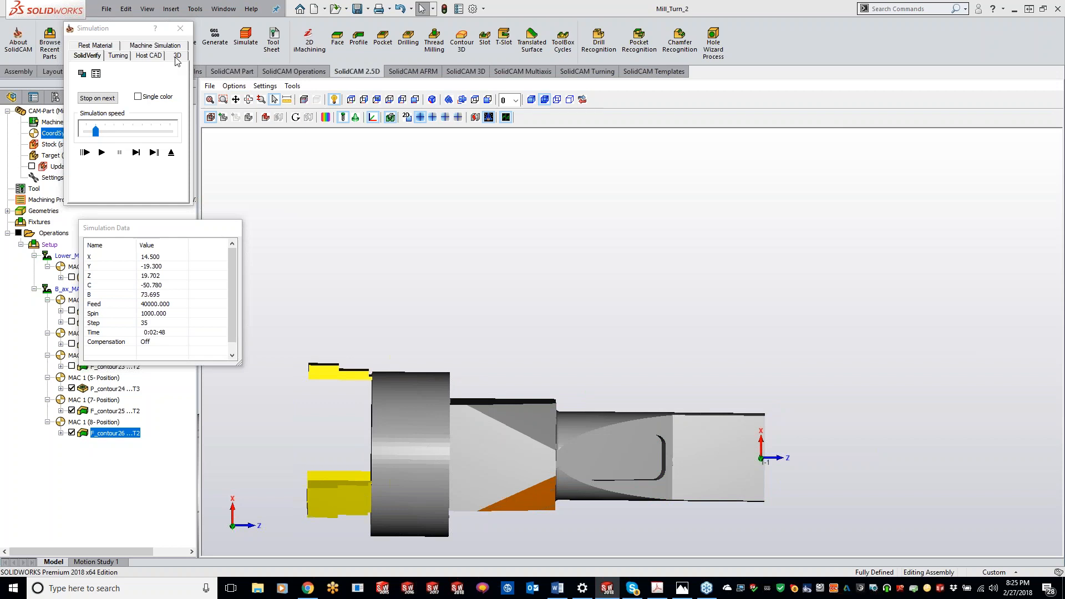
pyautogui.click(188, 32)
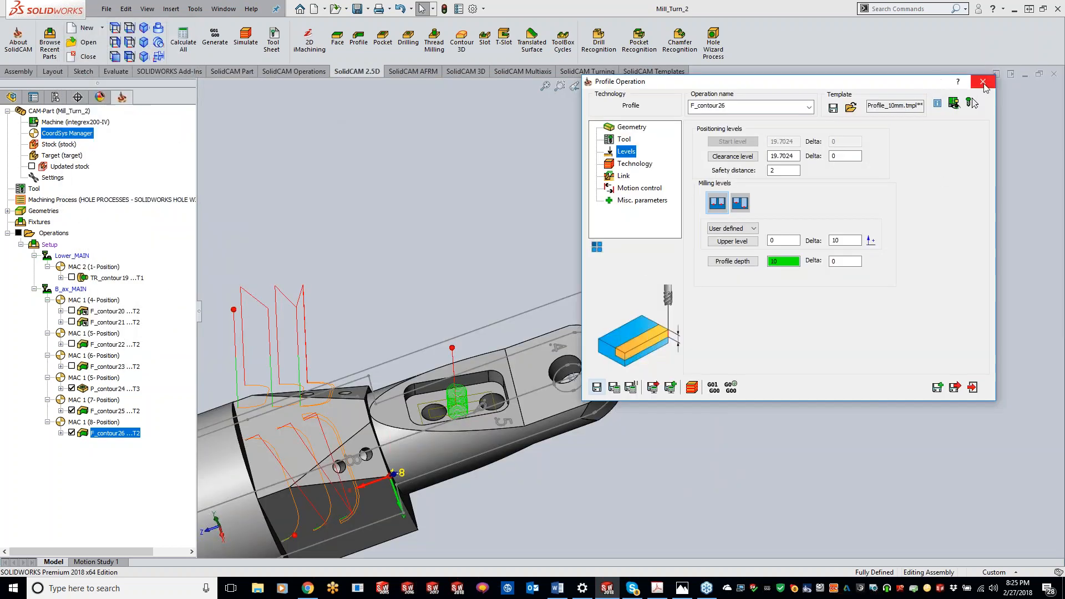
# Close the F_contour26 operation and start a new Profile operation on the MAC 1 (4- Position) coordinate system.
pyautogui.click(988, 84)
pyautogui.moveTo(917, 394); pyautogui.dragTo(738, 389, button='middle')
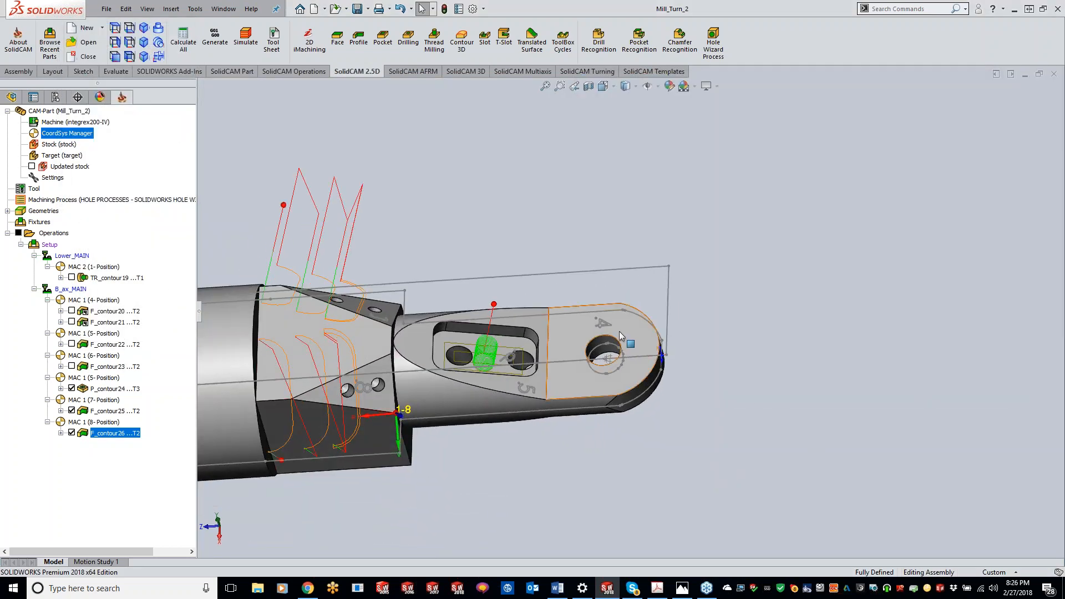
pyautogui.click(358, 44)
pyautogui.click(771, 140)
pyautogui.click(773, 148)
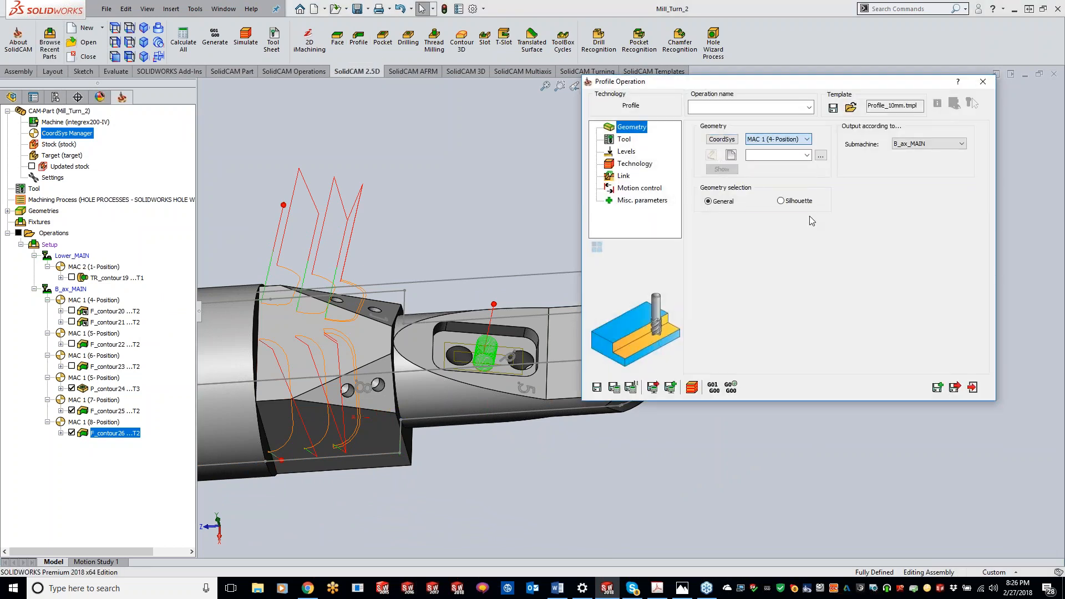
# Define the profile geometry as a chain along the rounded edge at the free end of the part.
pyautogui.click(731, 157)
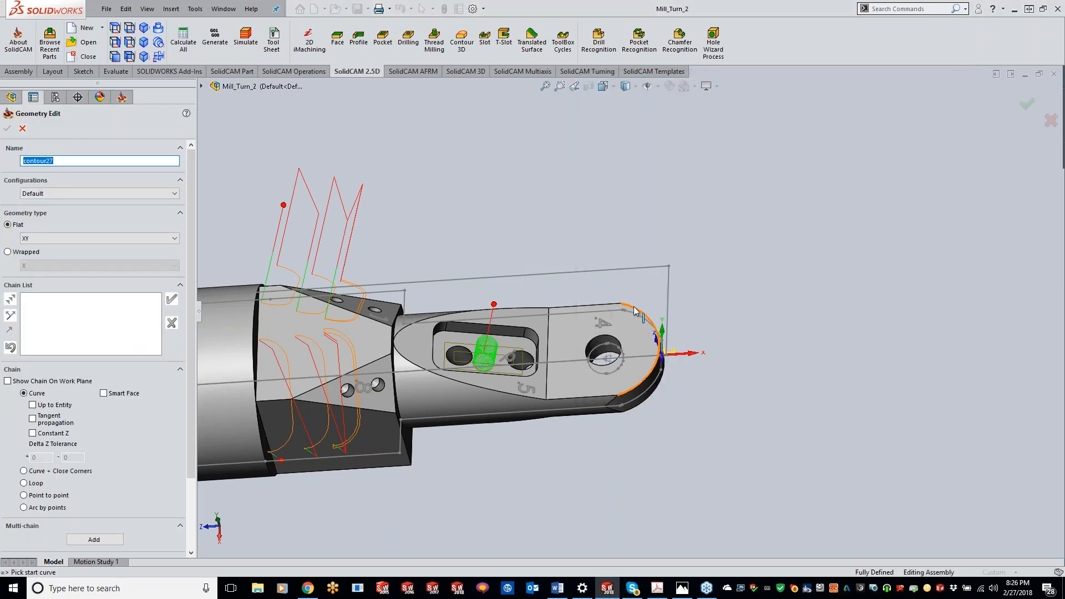
pyautogui.click(171, 300)
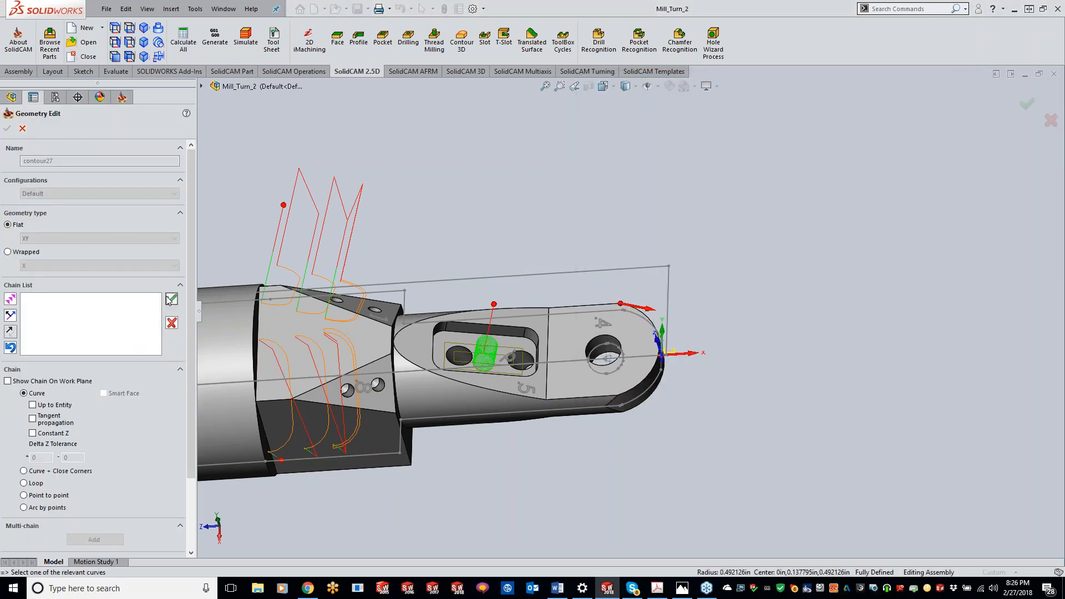
pyautogui.click(7, 128)
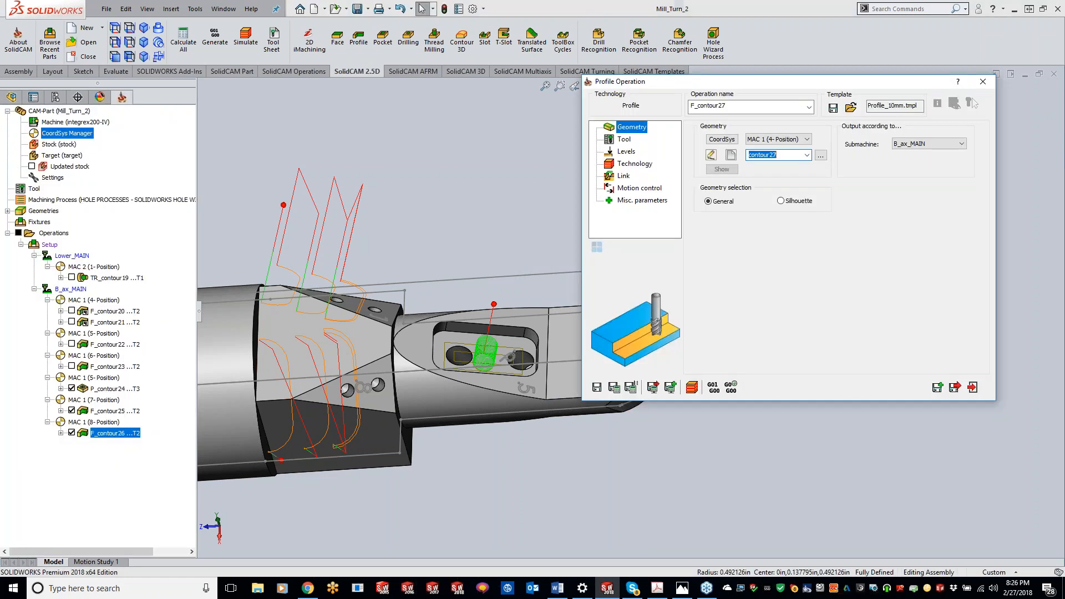
# Assign tool 2, the 16 mm end mill on the B_axis turret, to the profile operation.
pyautogui.click(624, 139)
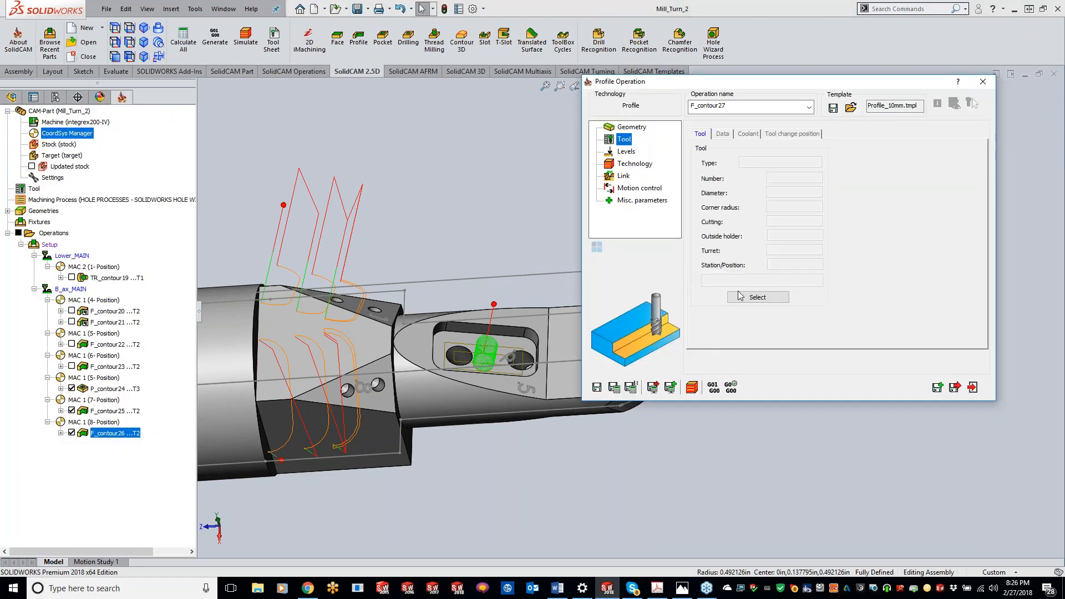
pyautogui.click(755, 298)
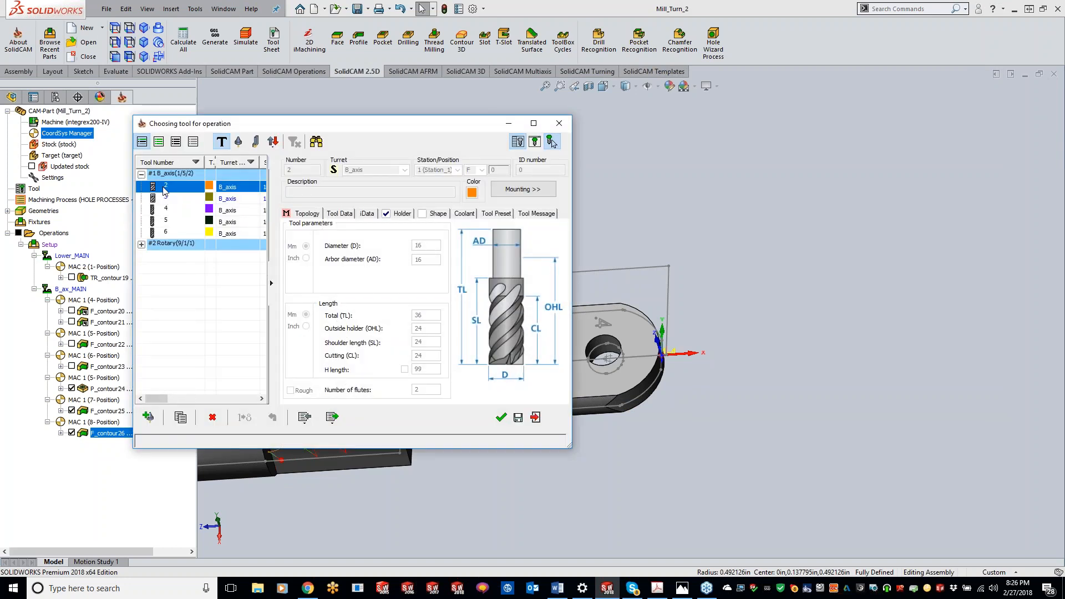
pyautogui.doubleClick(176, 185)
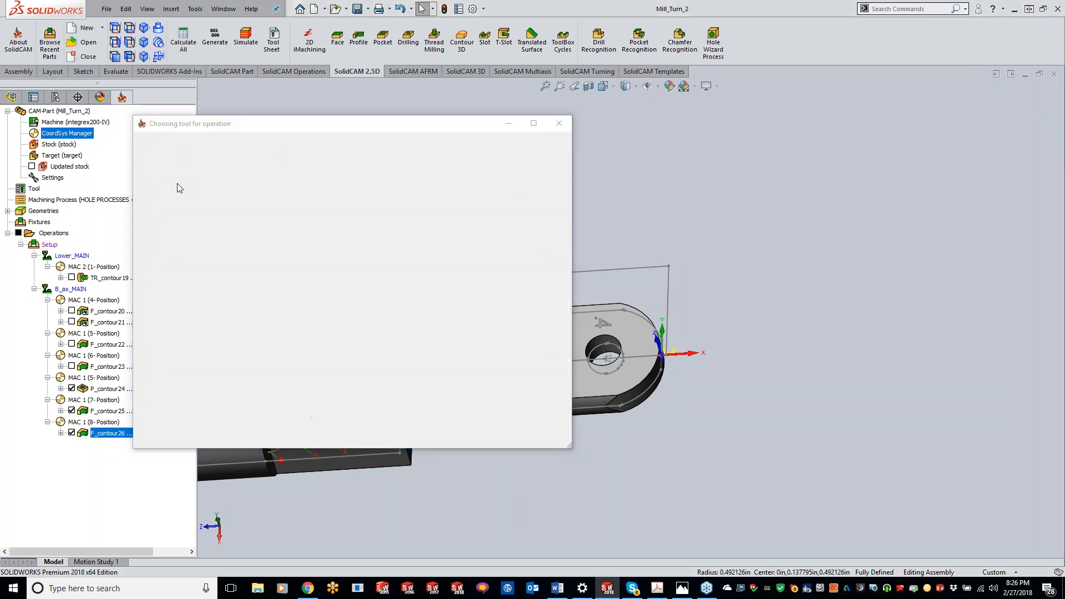
# Pick the upper level and profile depth from the opposite flat faces of the rounded end, with a depth delta of -1.
pyautogui.click(630, 153)
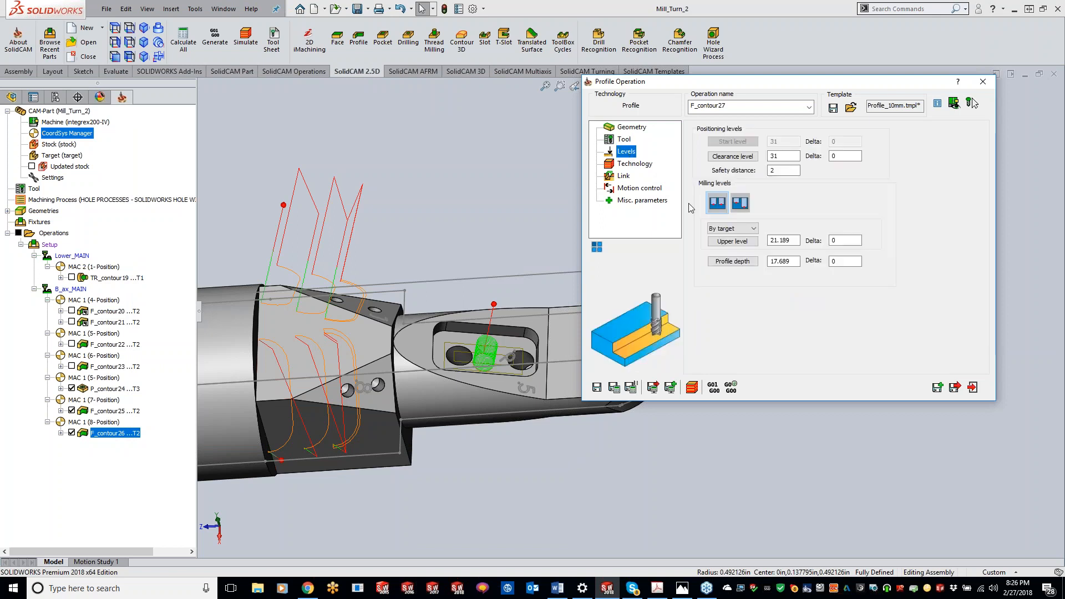
pyautogui.click(793, 240)
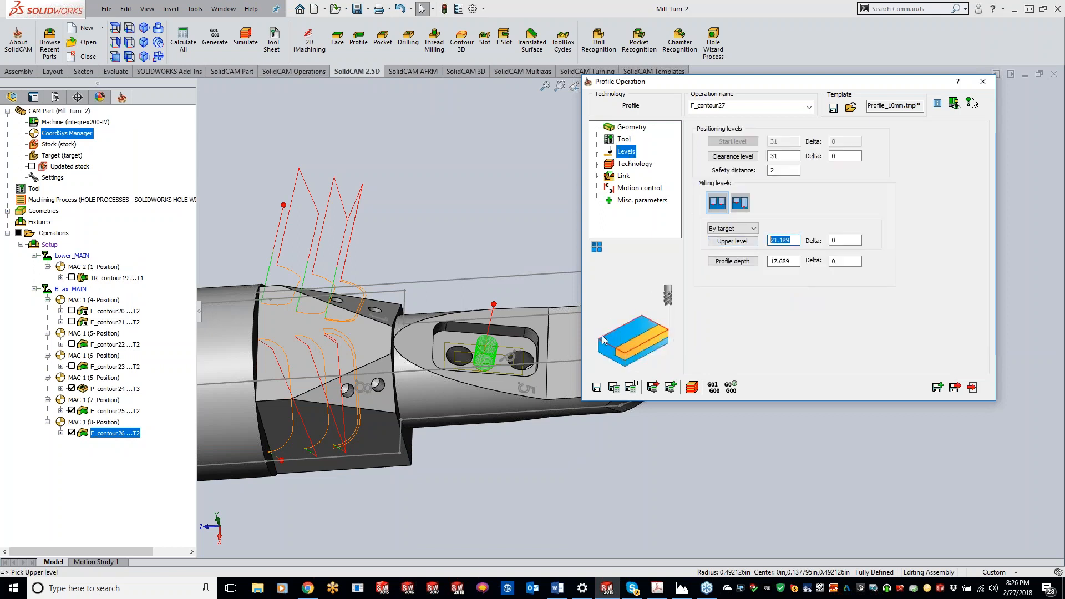
pyautogui.click(788, 265)
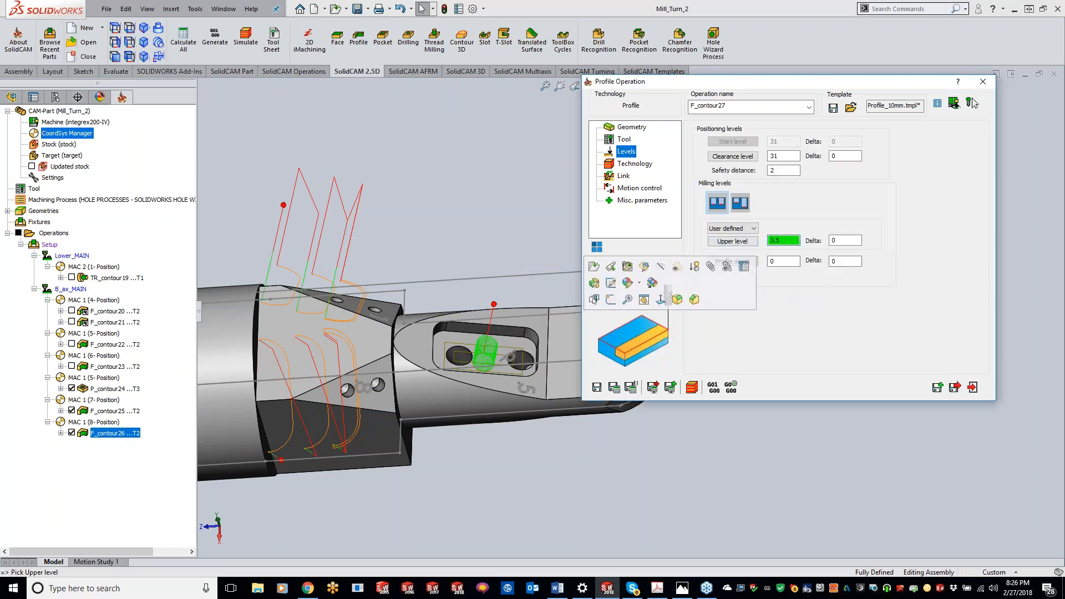
pyautogui.moveTo(655, 470); pyautogui.dragTo(688, 389, button='middle')
pyautogui.click(778, 262)
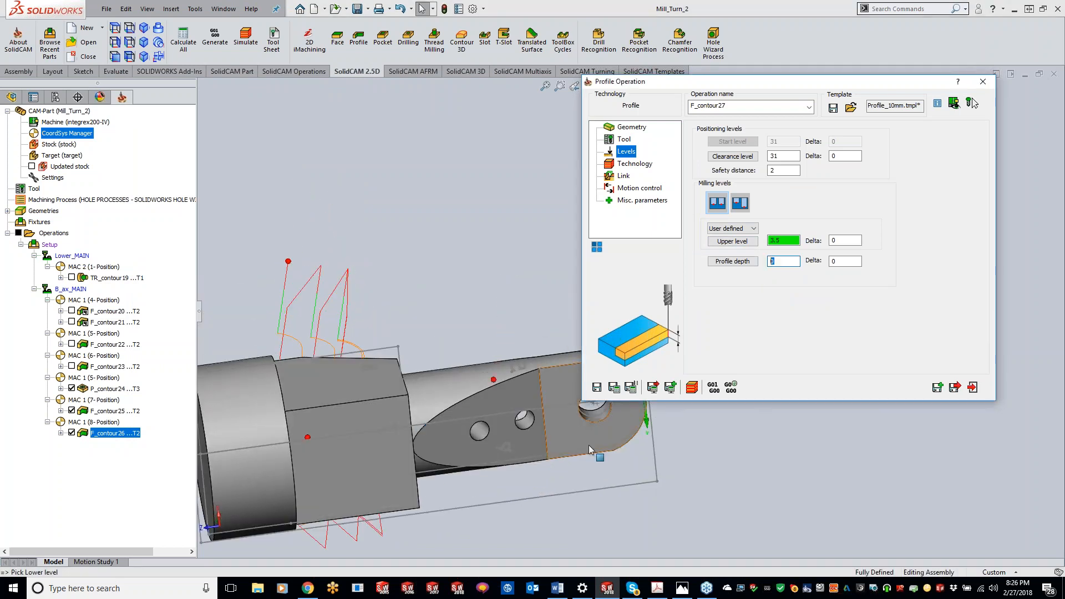
pyautogui.click(588, 439)
pyautogui.click(844, 261)
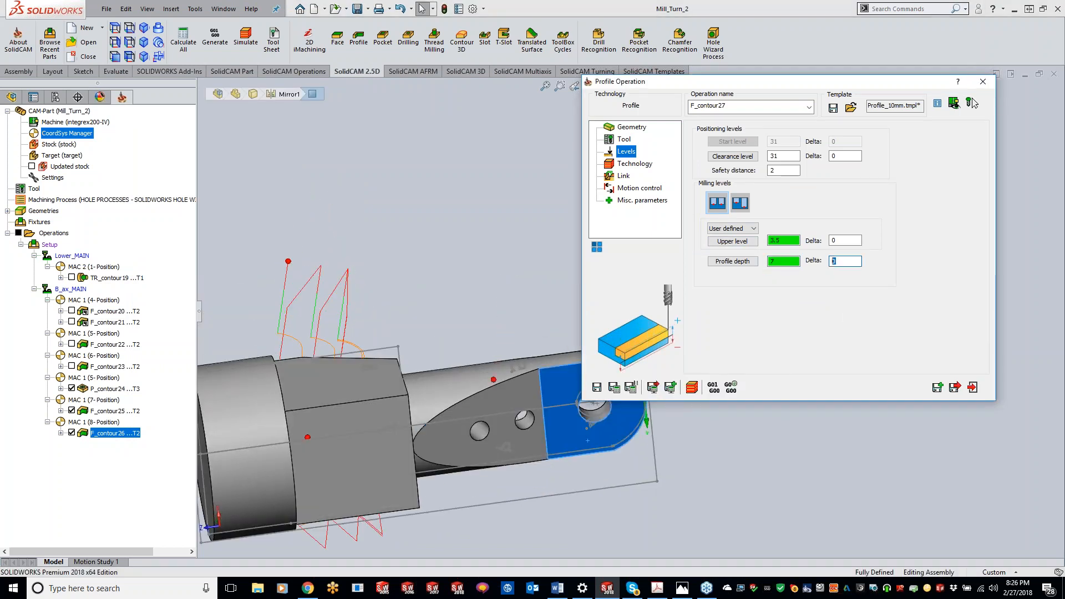
pyautogui.write('-1')
# Enable rough passes with a step down of 4, and save and calculate the profile operation.
pyautogui.click(633, 166)
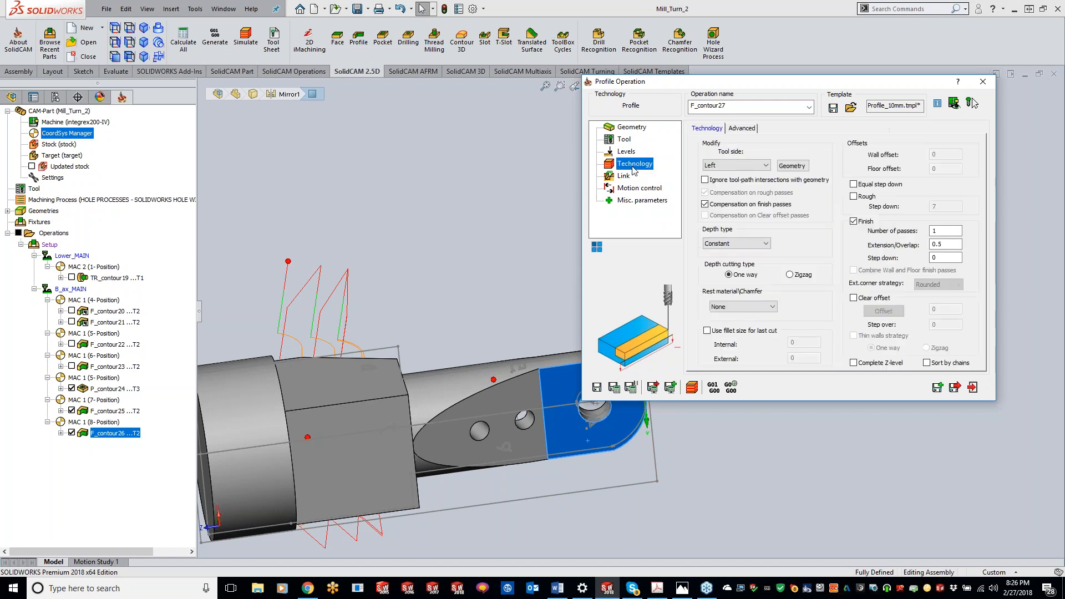
pyautogui.click(854, 196)
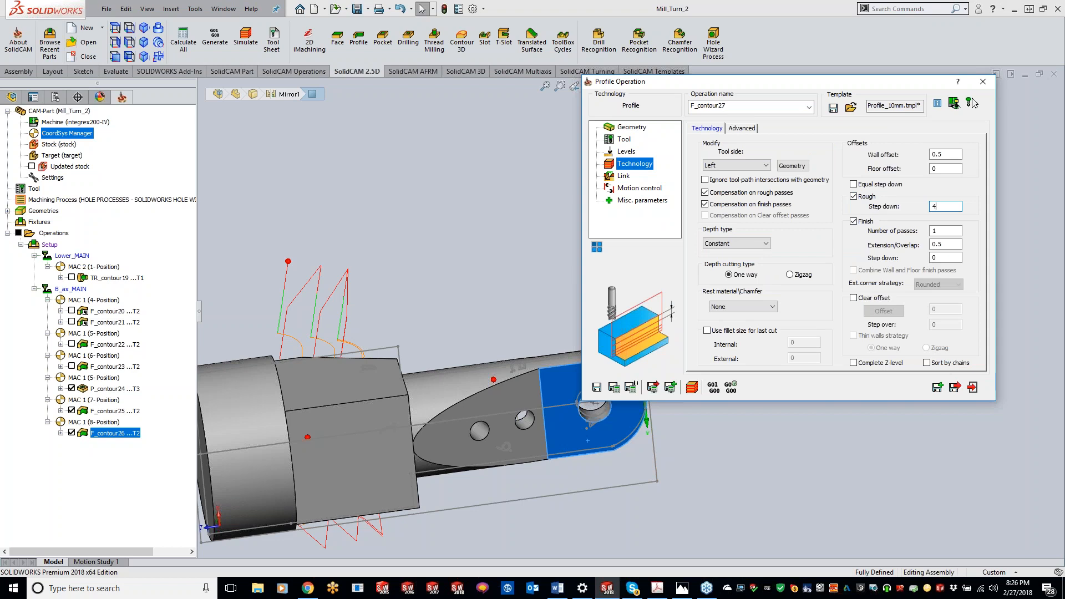
pyautogui.write('4')
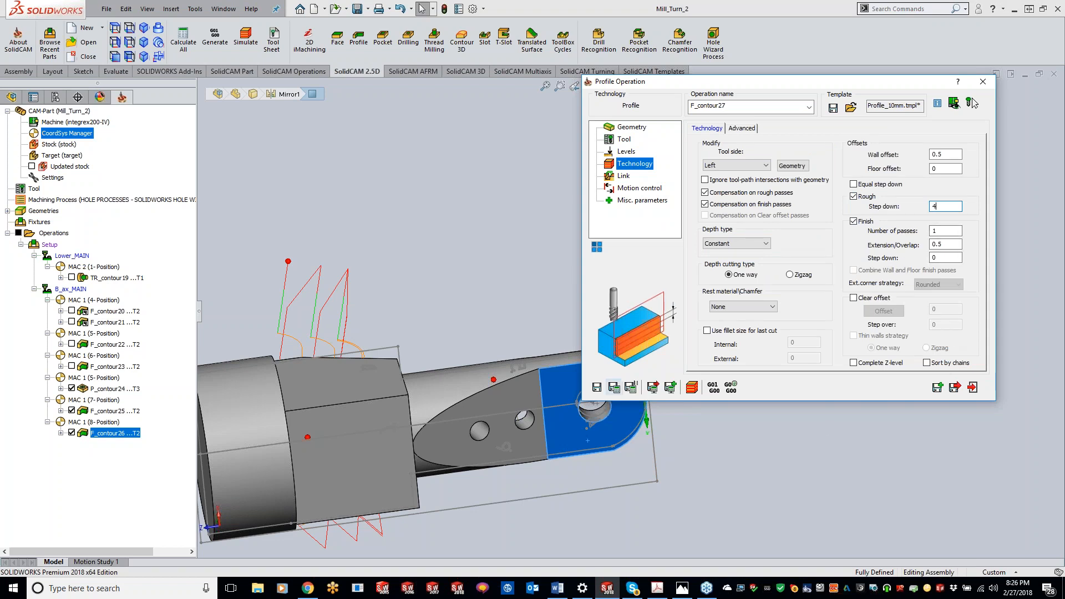
pyautogui.click(614, 388)
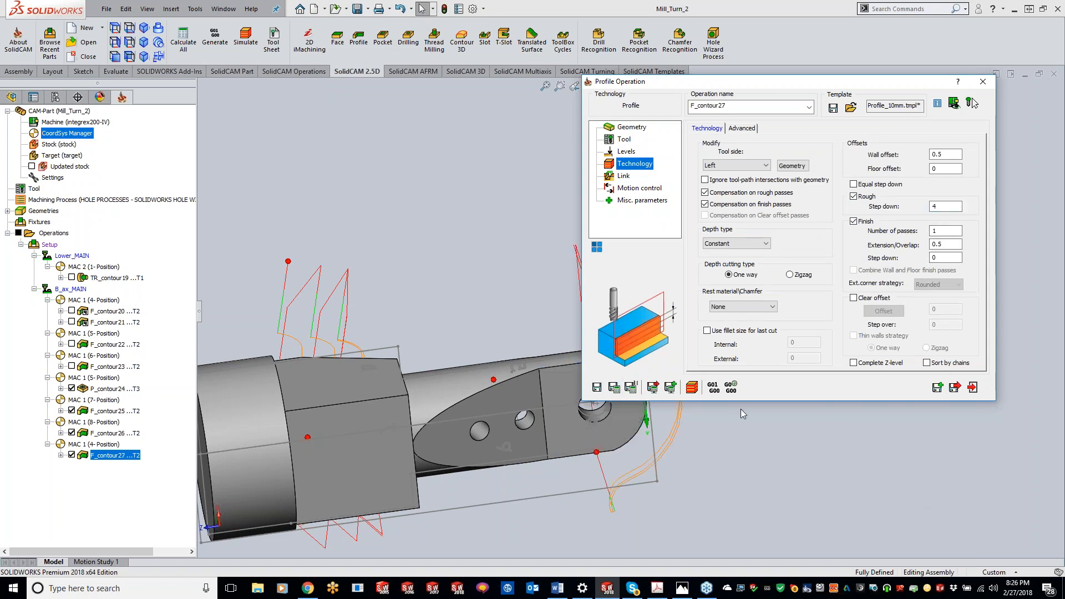
# Simulate the new profile operation in SolidVerify, advancing through the cut around the rounded end.
pyautogui.click(693, 389)
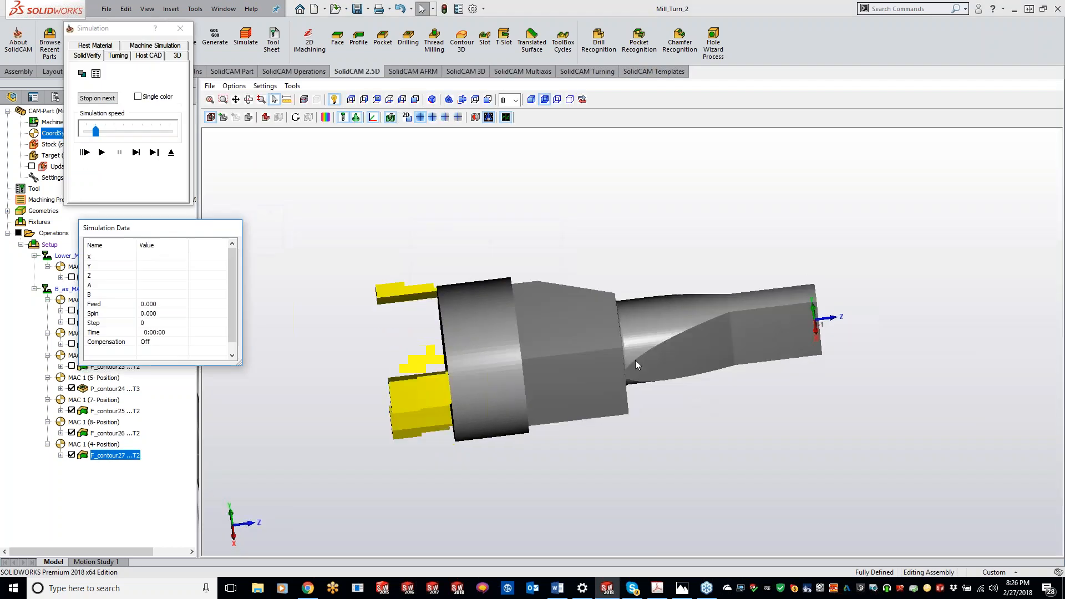
pyautogui.moveTo(531, 330); pyautogui.dragTo(488, 327, button='middle')
pyautogui.click(136, 153)
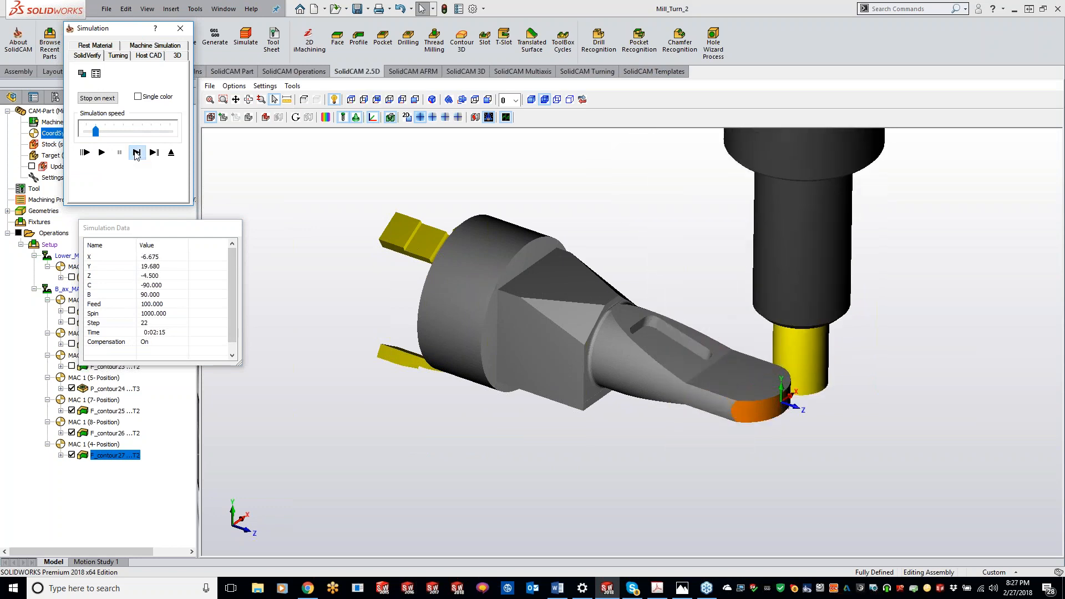
pyautogui.click(137, 156)
pyautogui.click(137, 156)
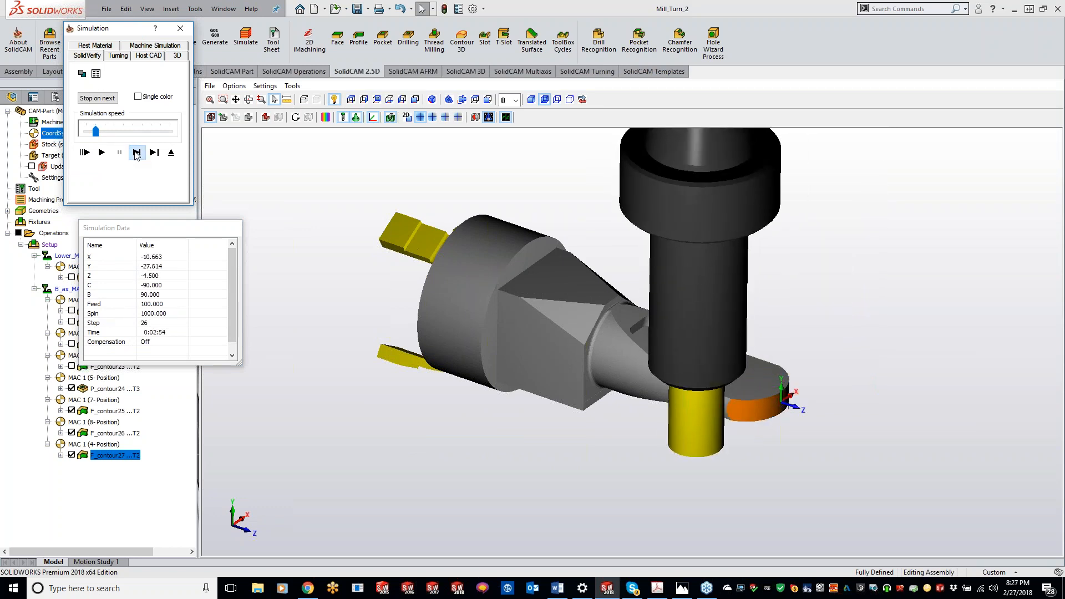
pyautogui.click(137, 156)
# Compare the machined stock with the target model, and close the comparison and the simulation.
pyautogui.click(324, 117)
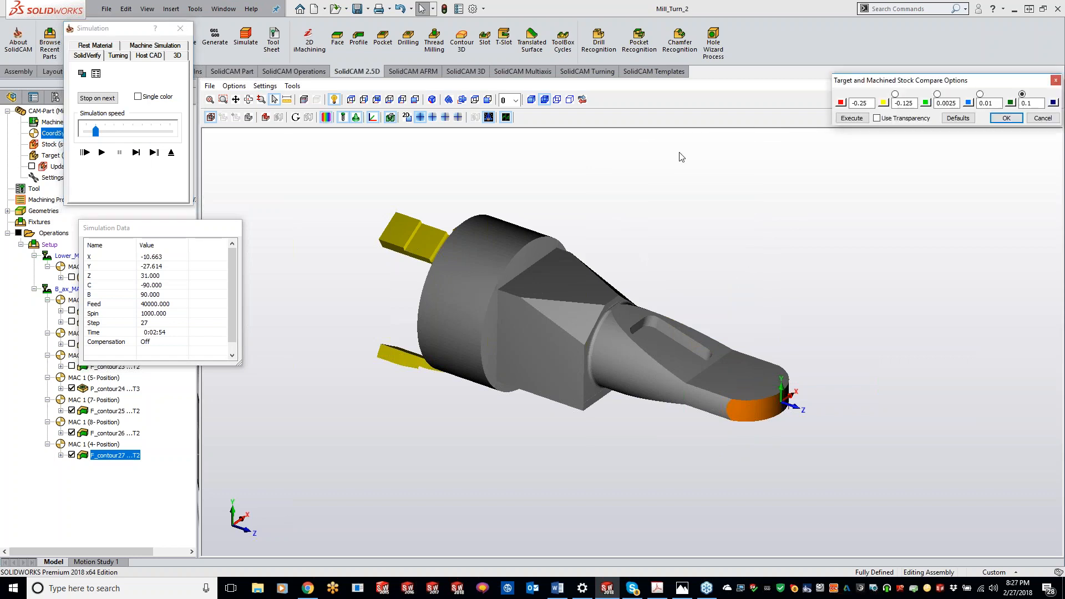
pyautogui.click(852, 119)
pyautogui.moveTo(795, 136); pyautogui.dragTo(793, 175, button='middle')
pyautogui.click(864, 121)
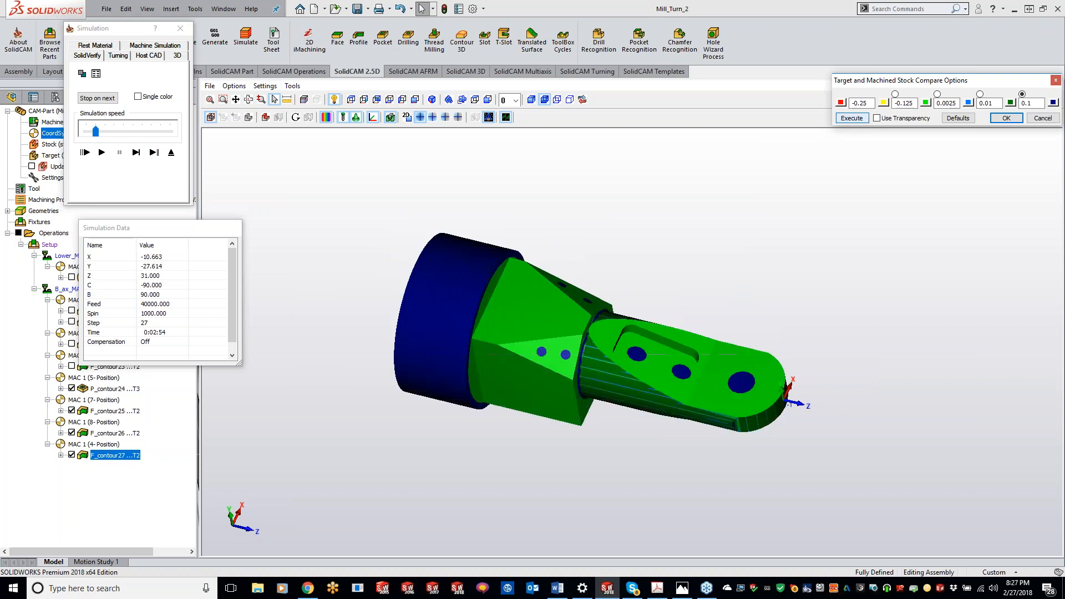
pyautogui.click(1004, 118)
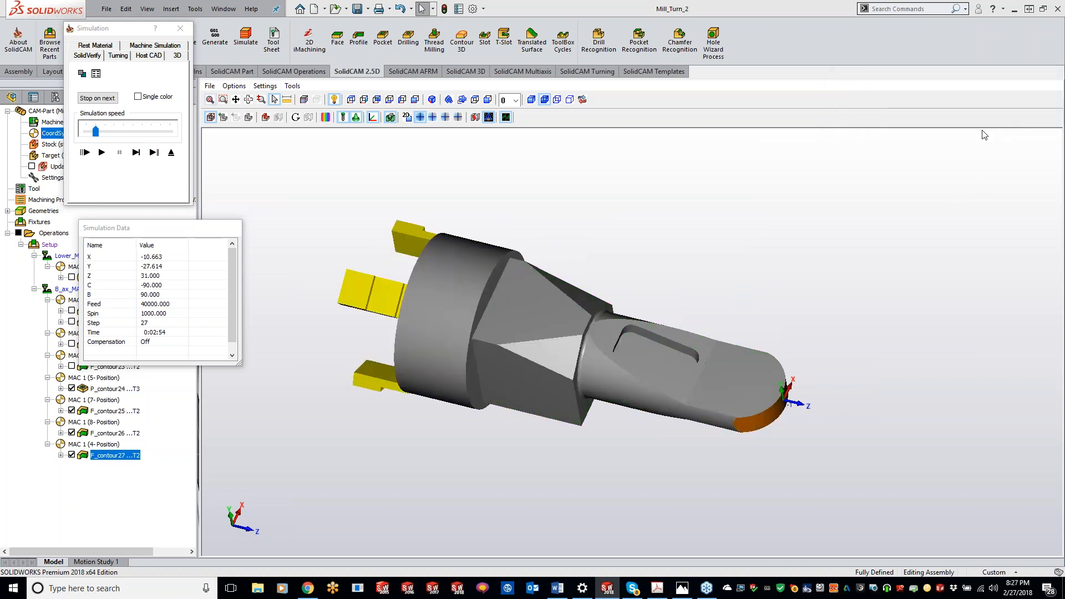
pyautogui.click(180, 28)
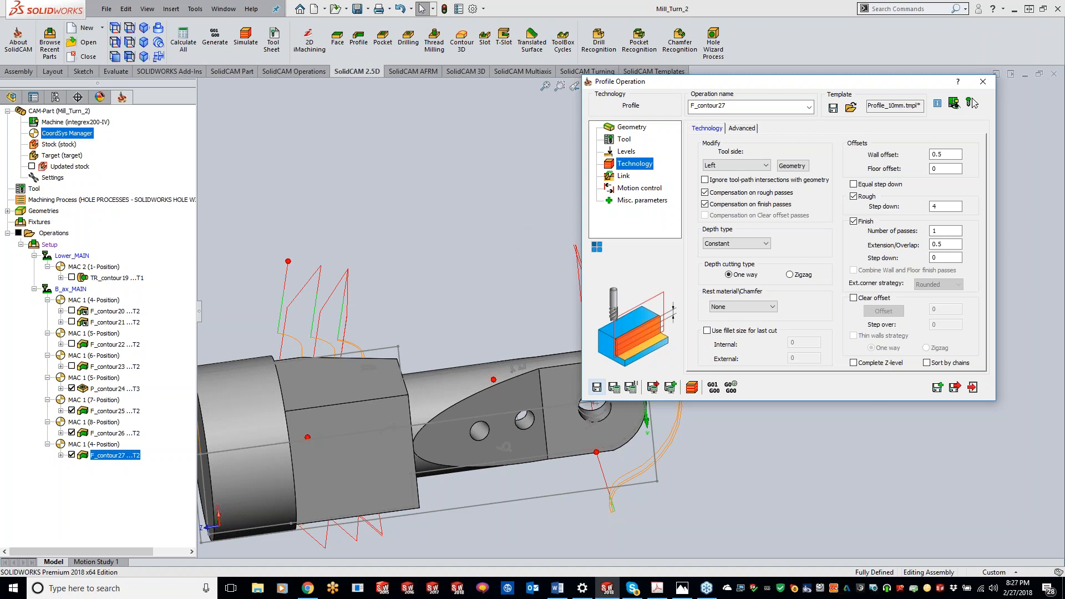
# Hide the tool paths of contours 24, 25 and 26, and close the Profile Operation dialog.
pyautogui.moveTo(447, 311); pyautogui.dragTo(408, 587, button='middle')
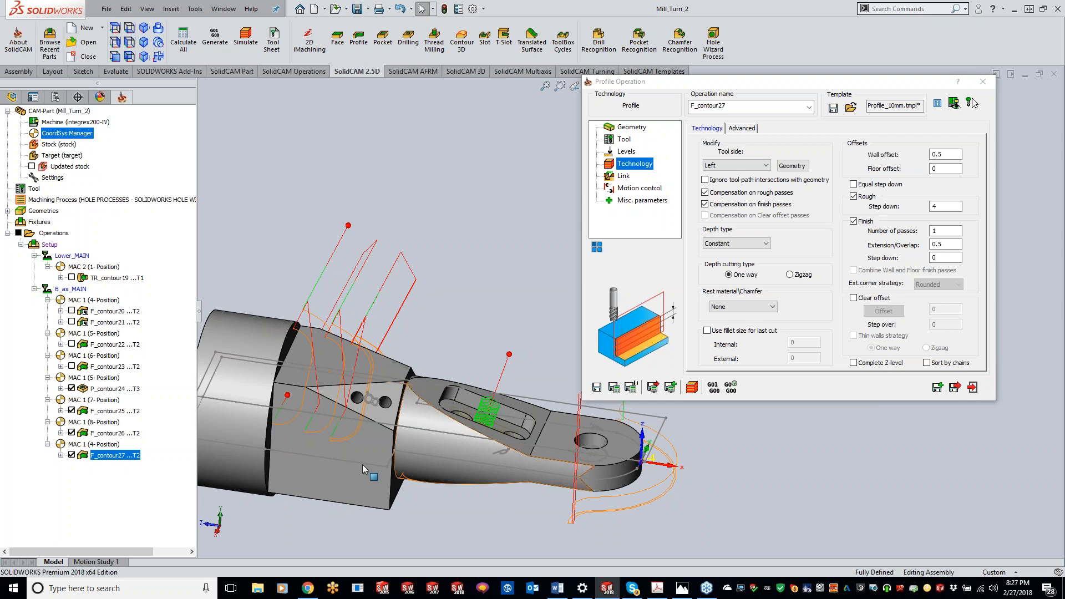
pyautogui.click(72, 411)
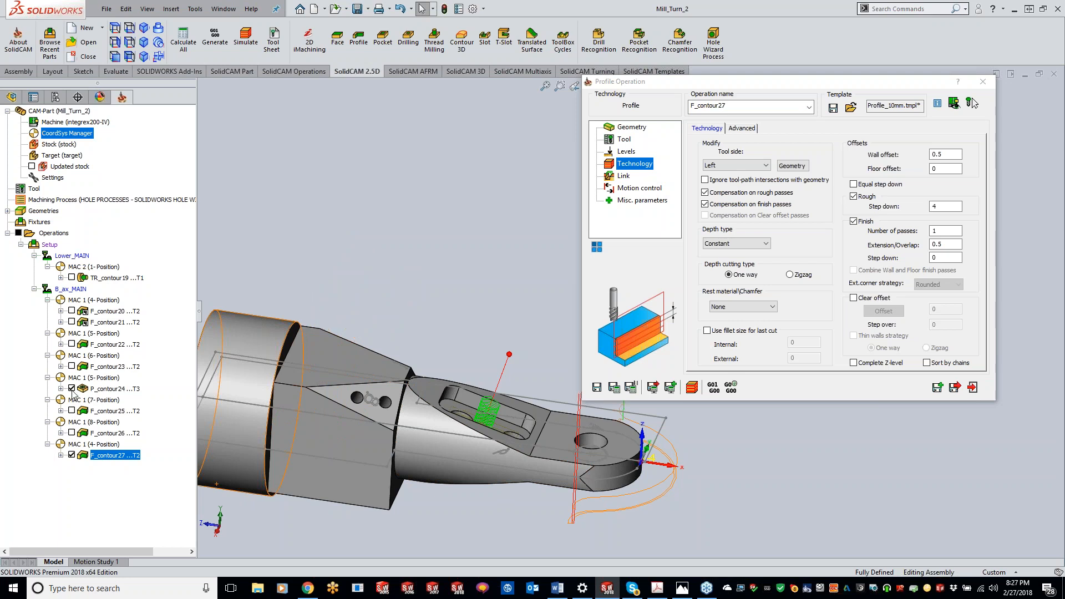
pyautogui.click(72, 389)
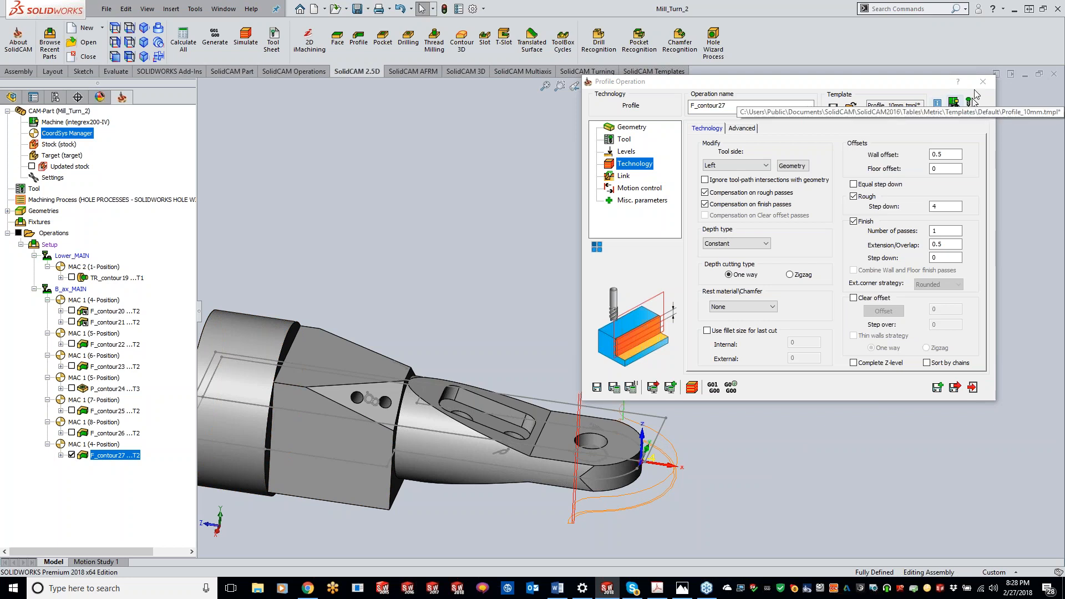
pyautogui.click(982, 83)
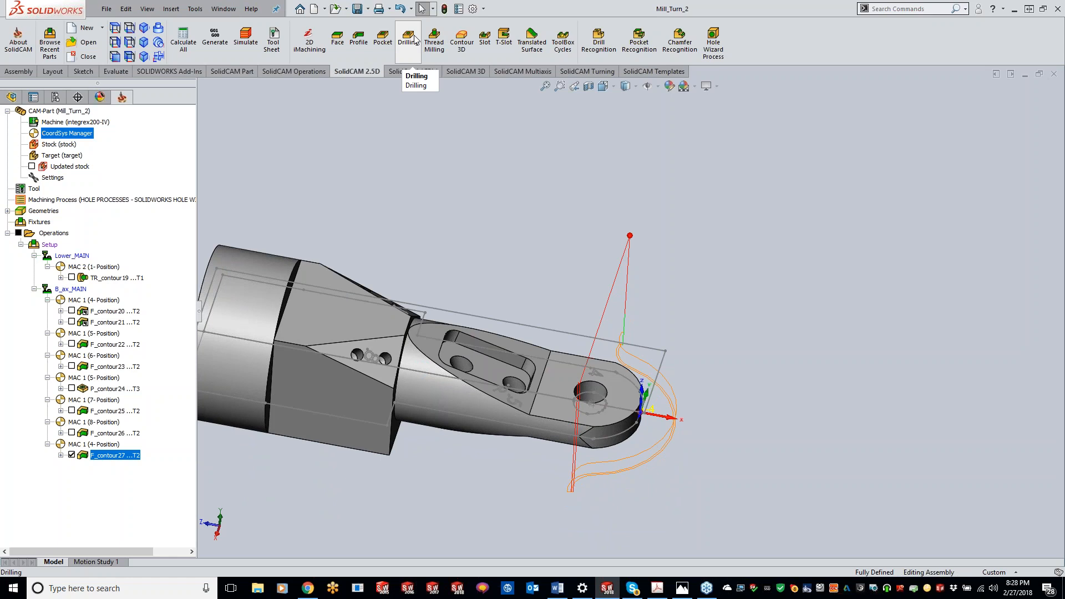
# Start a 2D drilling operation on MAC 1 (4- Position) and select the hole in the rounded end as its geometry.
pyautogui.click(564, 74)
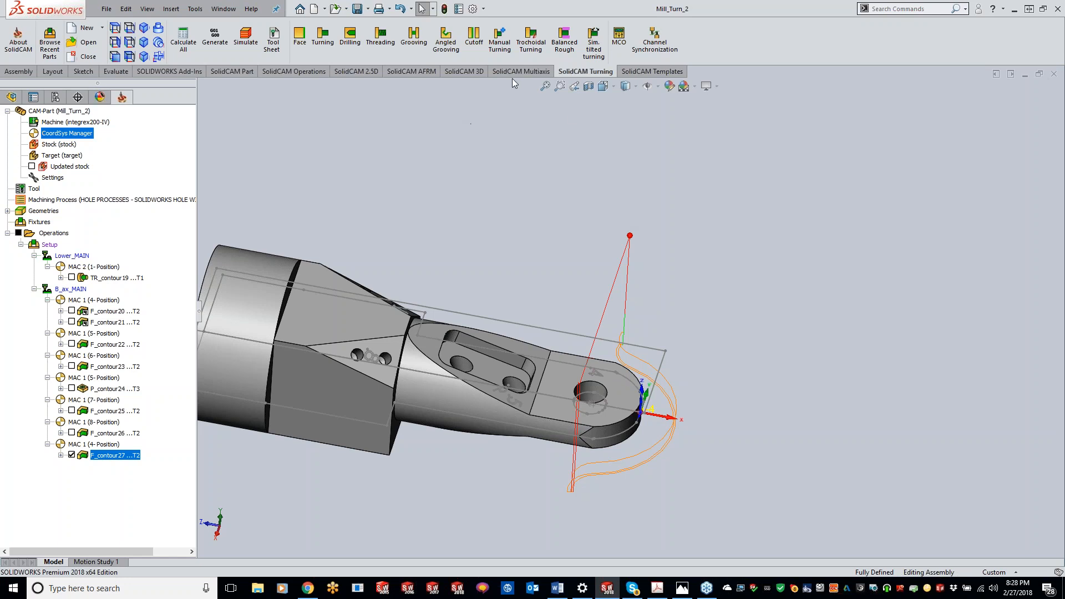
pyautogui.click(366, 72)
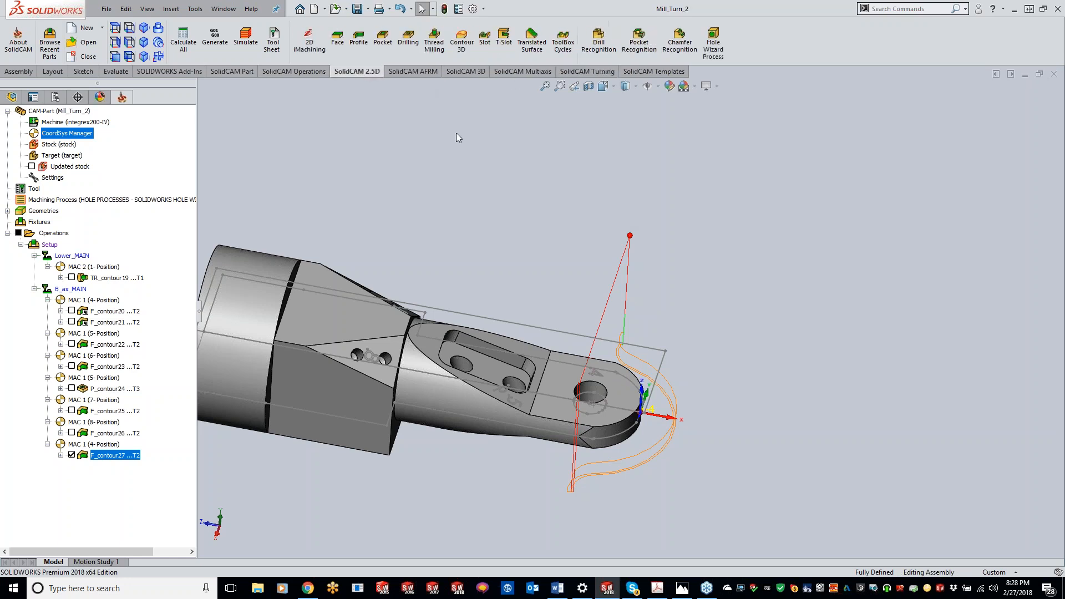
pyautogui.click(409, 40)
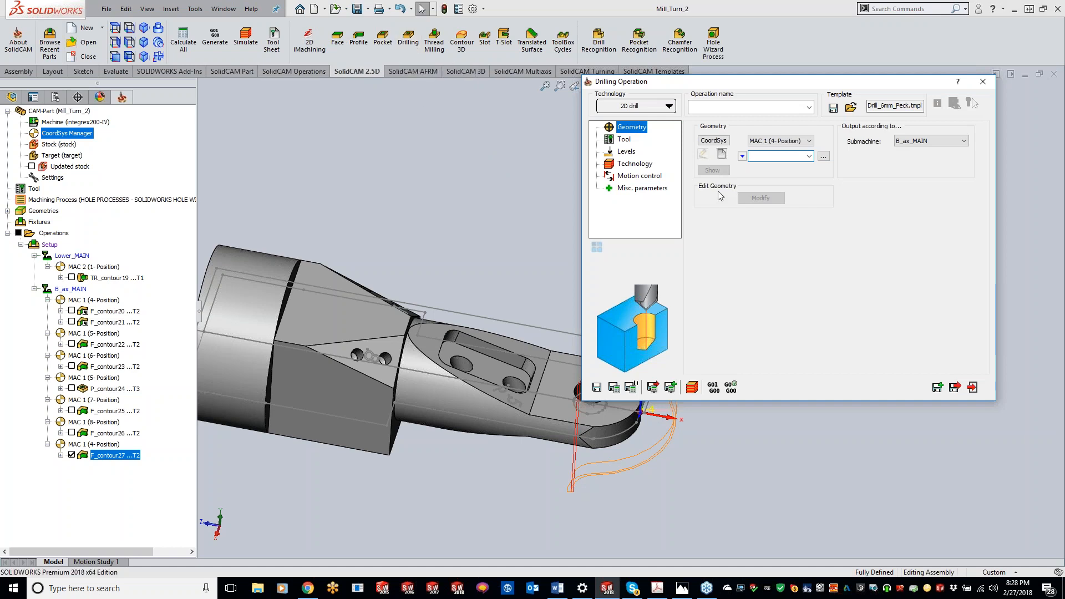
pyautogui.click(721, 155)
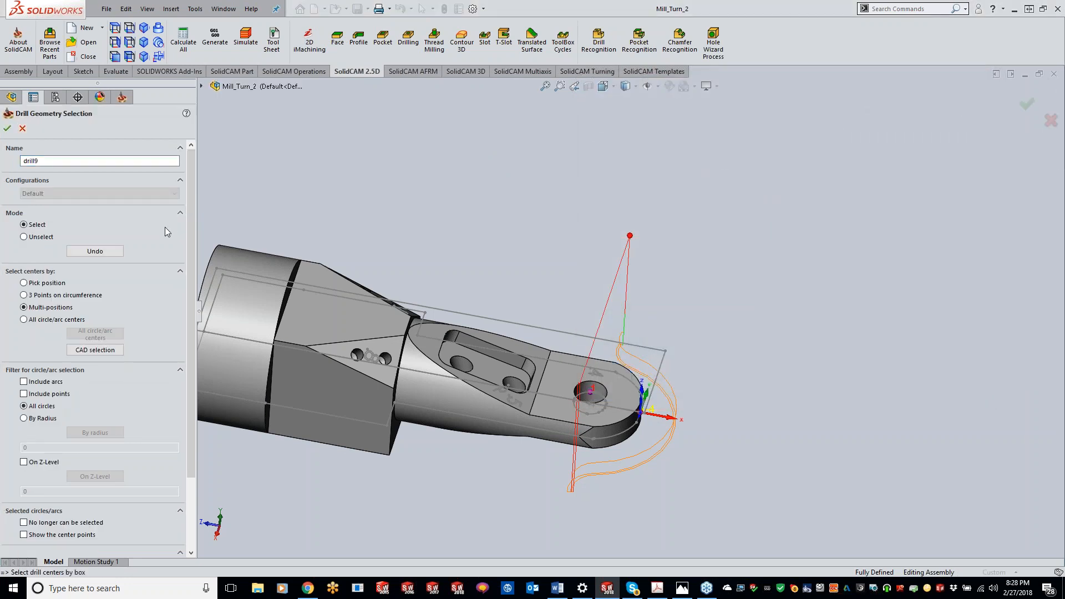
pyautogui.click(7, 128)
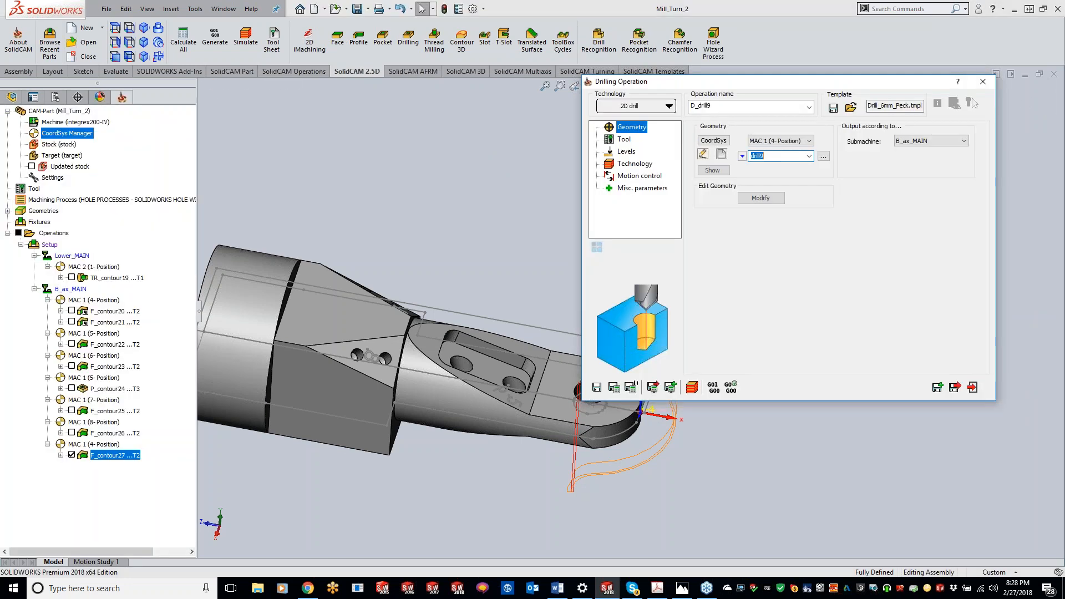
# Assign tool 4, the 8 mm drill on the B_axis turret, to the drilling operation.
pyautogui.click(621, 141)
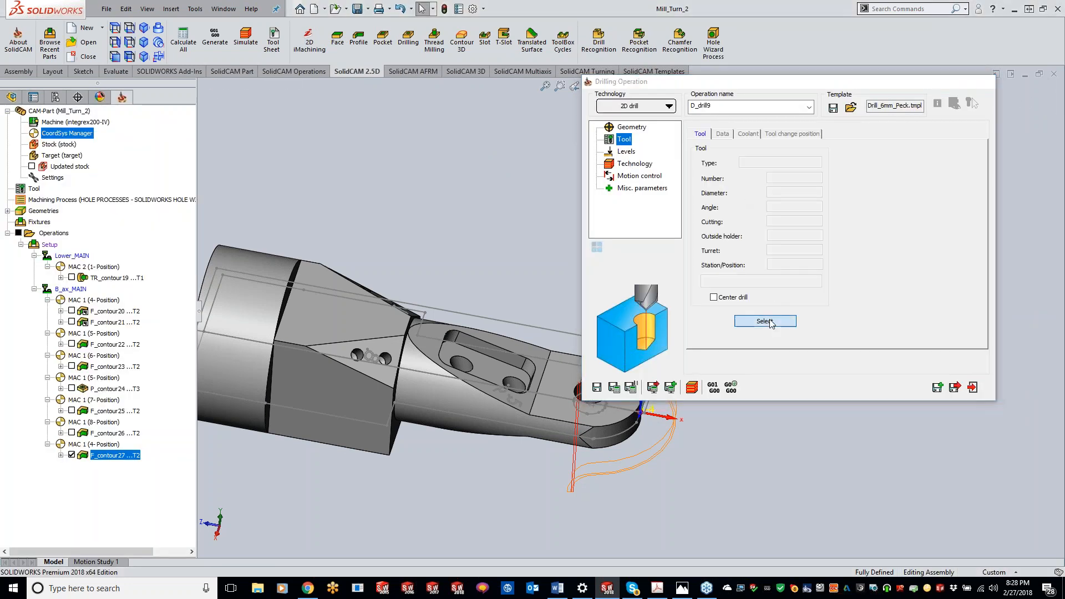
pyautogui.click(771, 322)
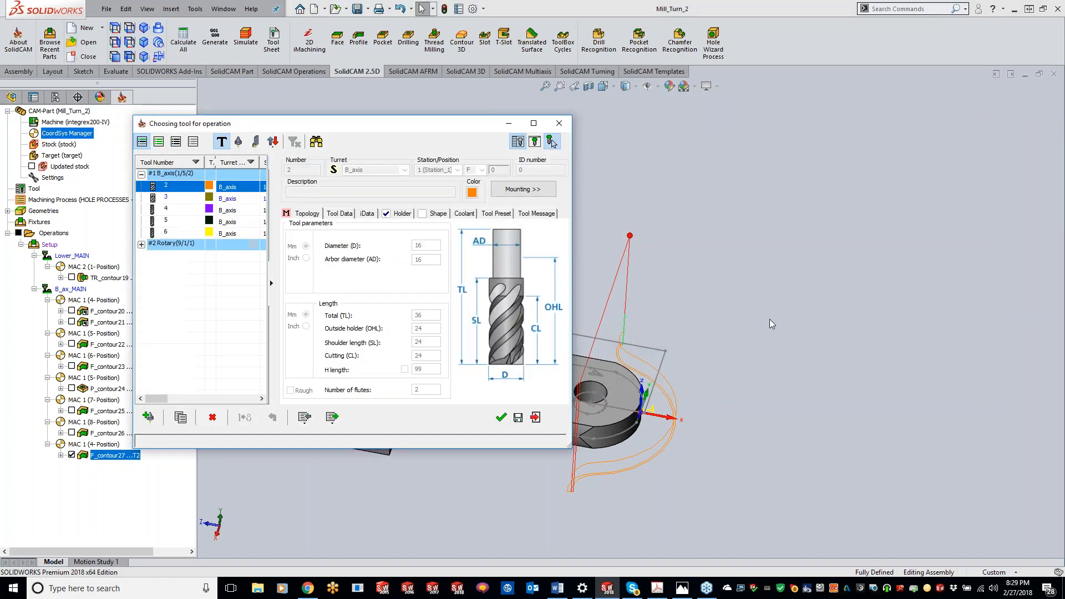
pyautogui.click(178, 210)
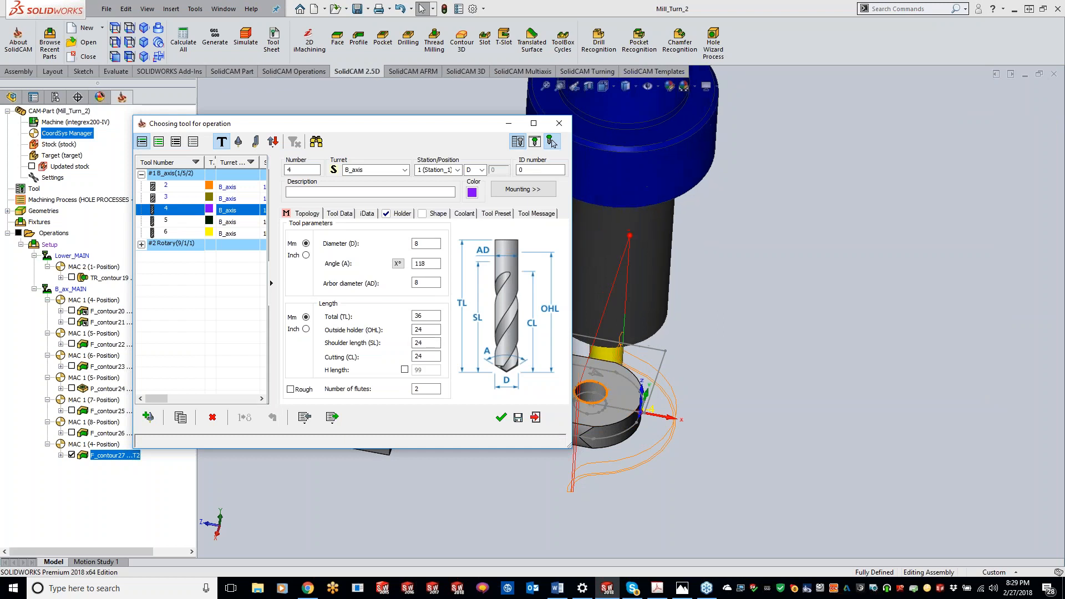
pyautogui.click(591, 383)
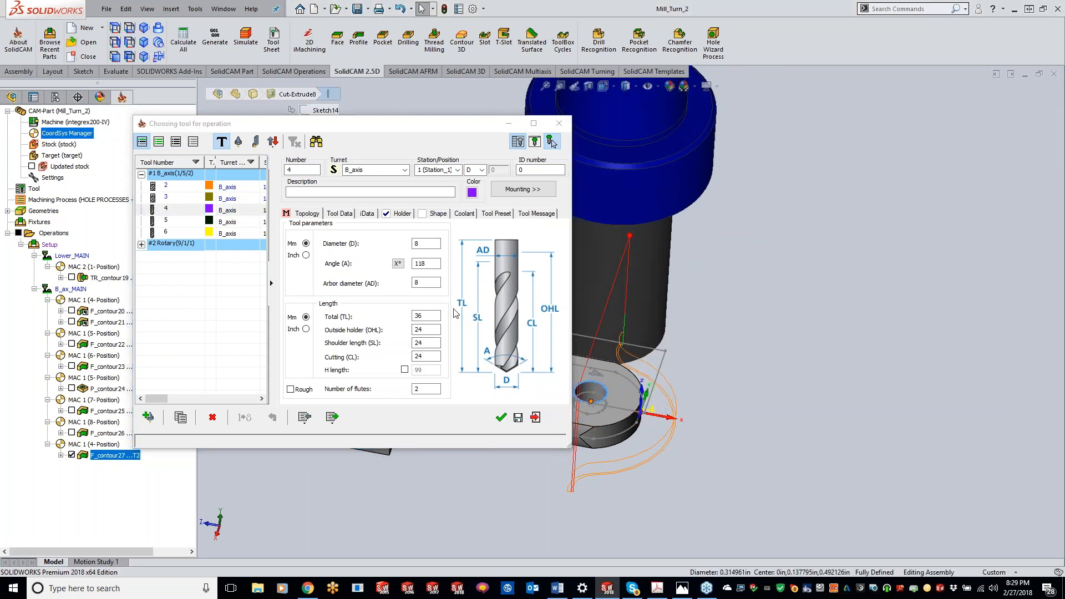
pyautogui.click(337, 259)
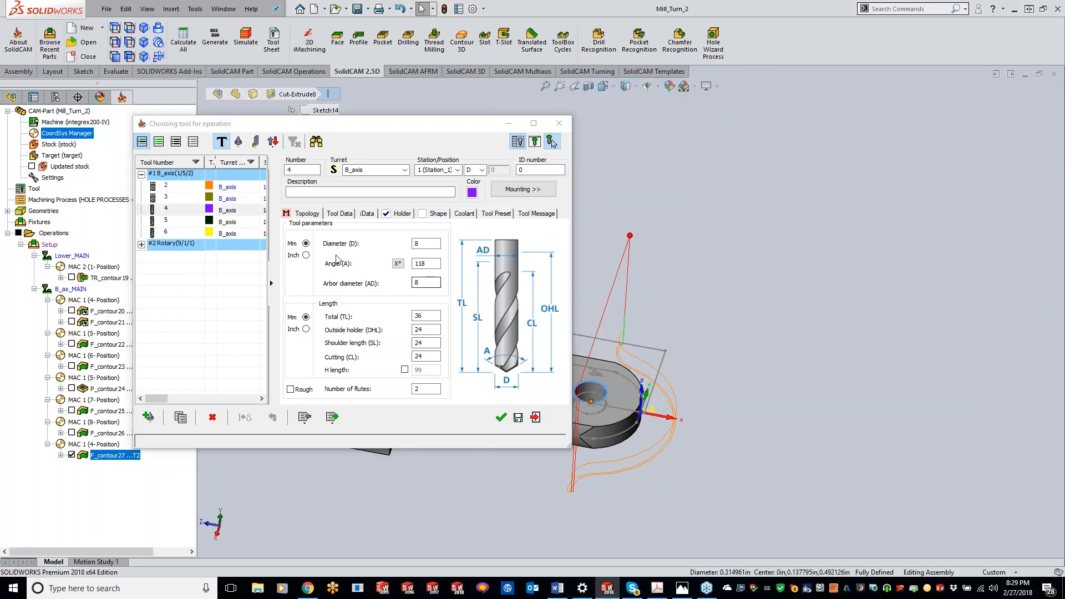
pyautogui.click(179, 213)
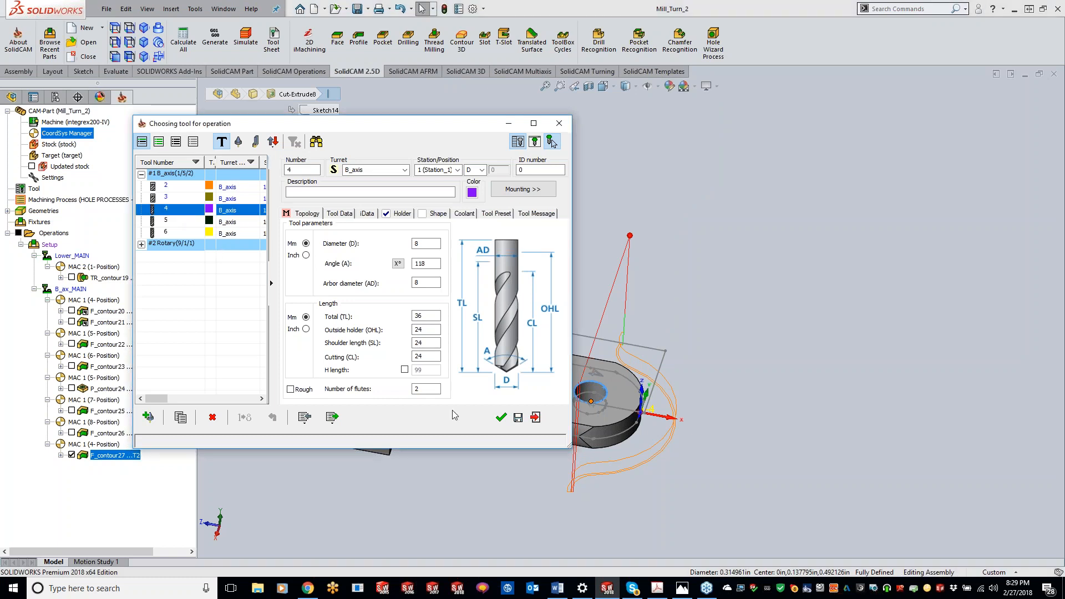
pyautogui.click(502, 416)
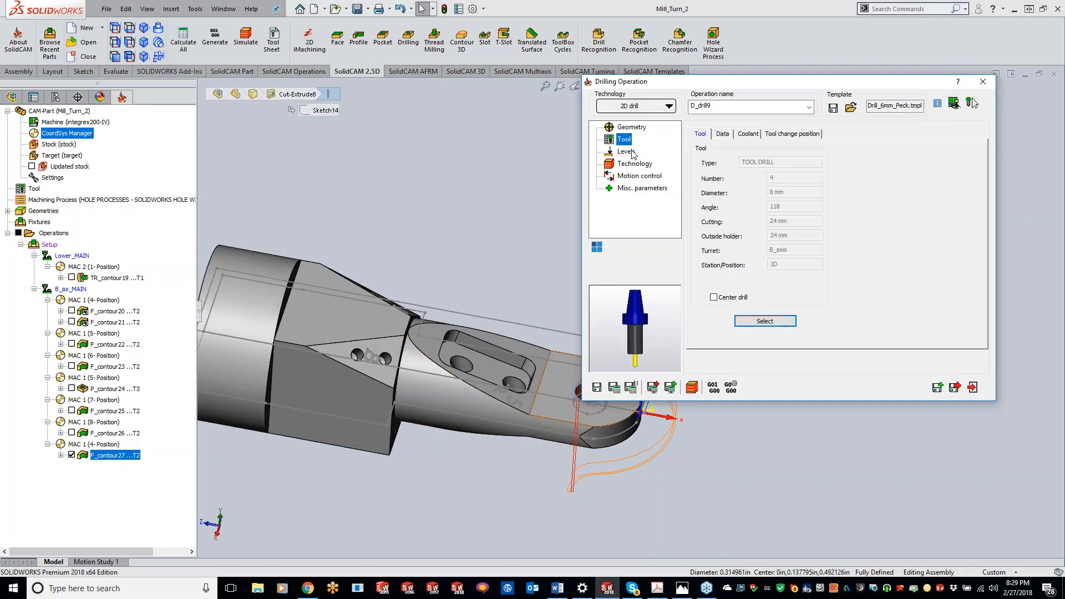
# Pick the upper level and drill depth on the rounded end's opposite faces, with a depth delta of -1 and Full diameter depth type.
pyautogui.click(627, 152)
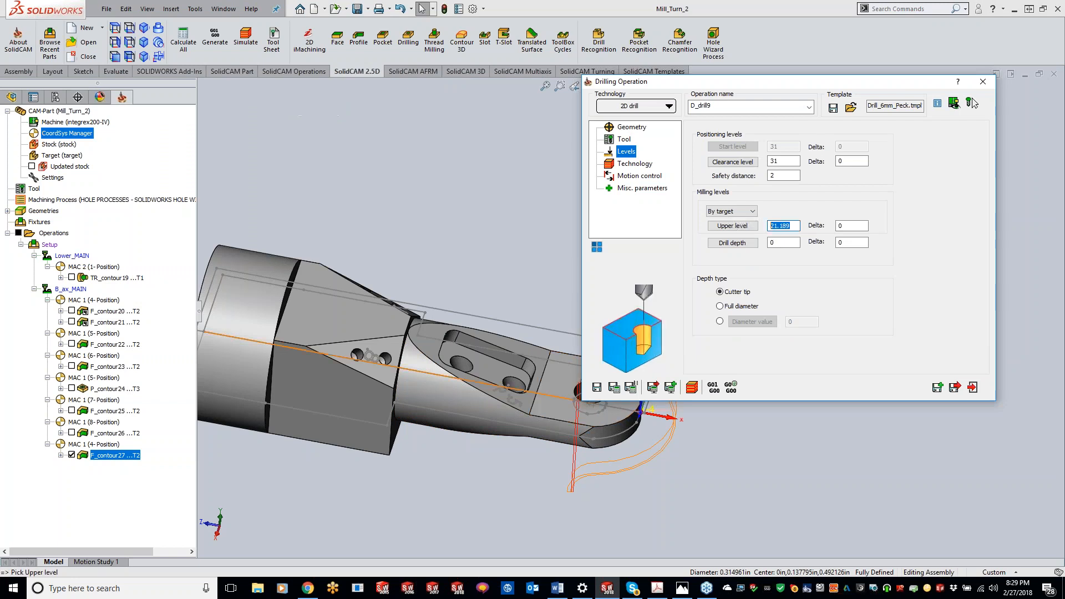
pyautogui.write('0')
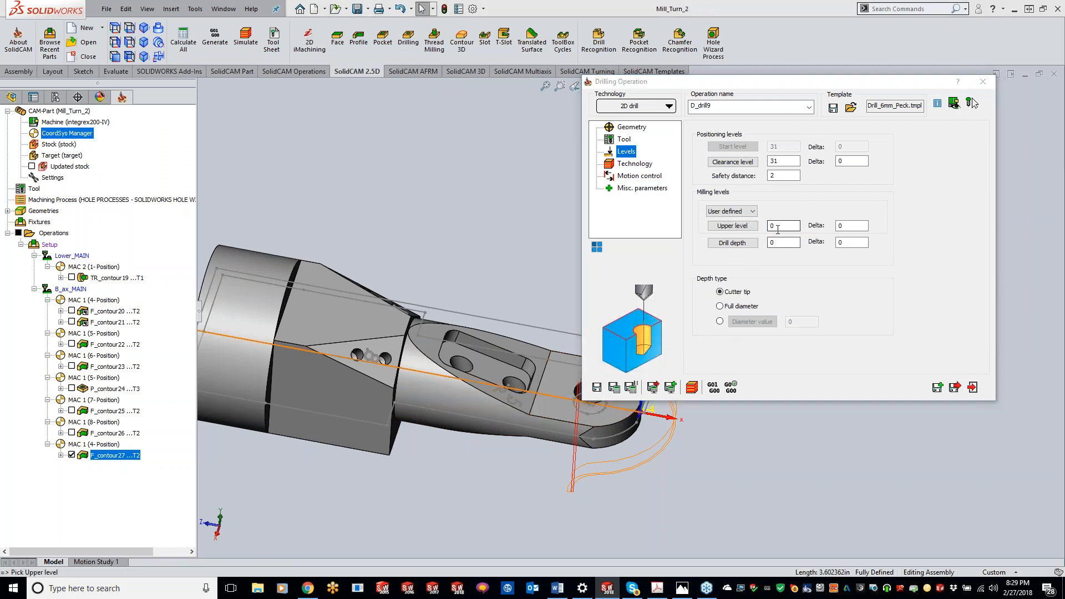
pyautogui.click(733, 225)
pyautogui.click(599, 413)
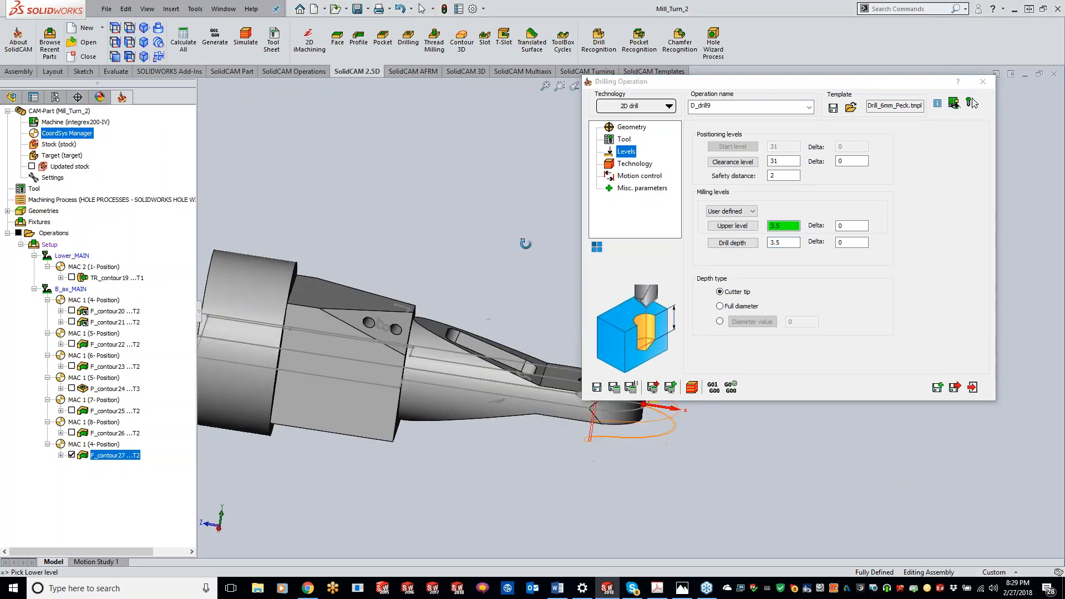
pyautogui.click(558, 409)
pyautogui.doubleClick(851, 242)
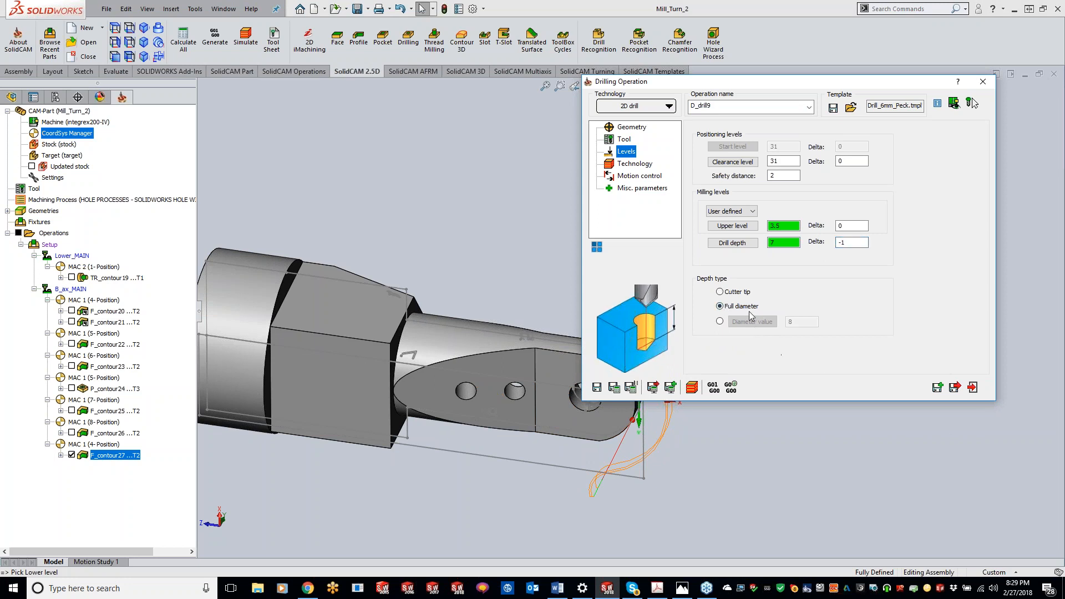
# Set the drill cycle to Peck with a step down of 4.
pyautogui.click(646, 165)
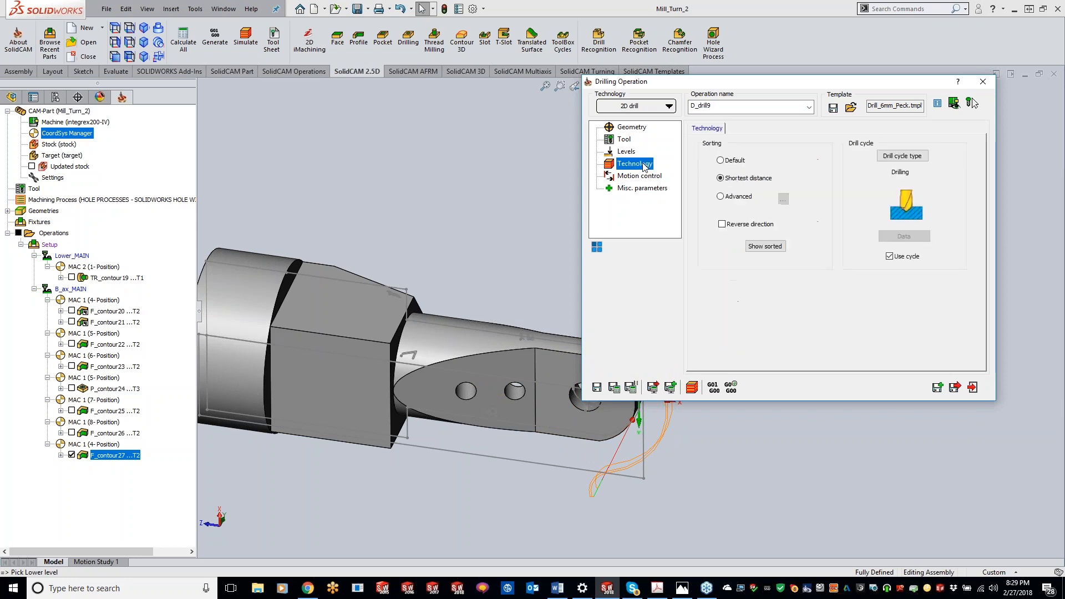
pyautogui.click(905, 156)
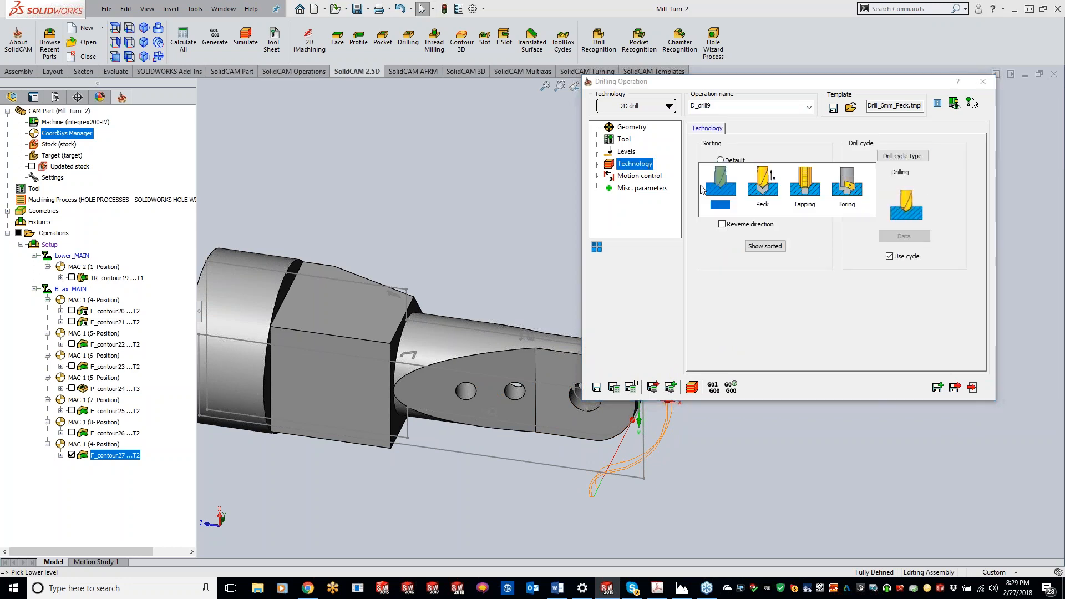
pyautogui.click(768, 195)
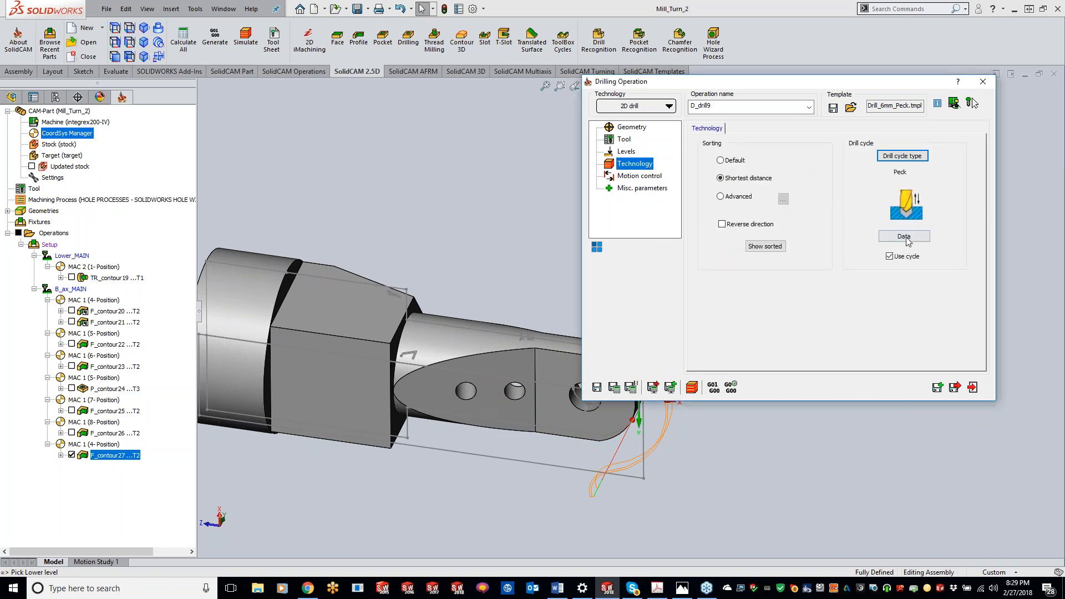
pyautogui.click(905, 236)
pyautogui.click(494, 214)
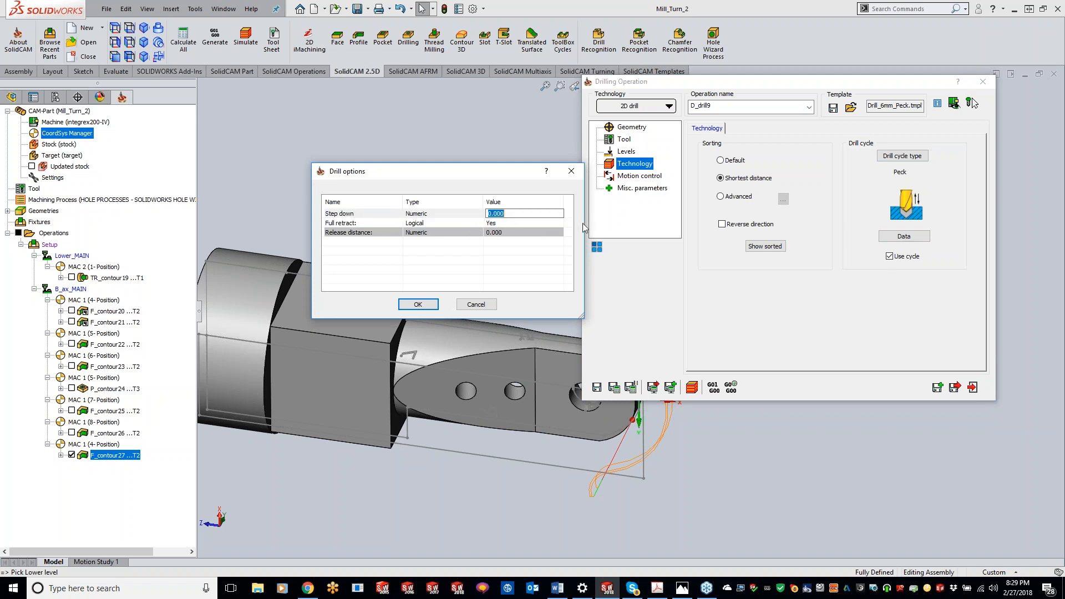
pyautogui.write('4')
pyautogui.click(418, 304)
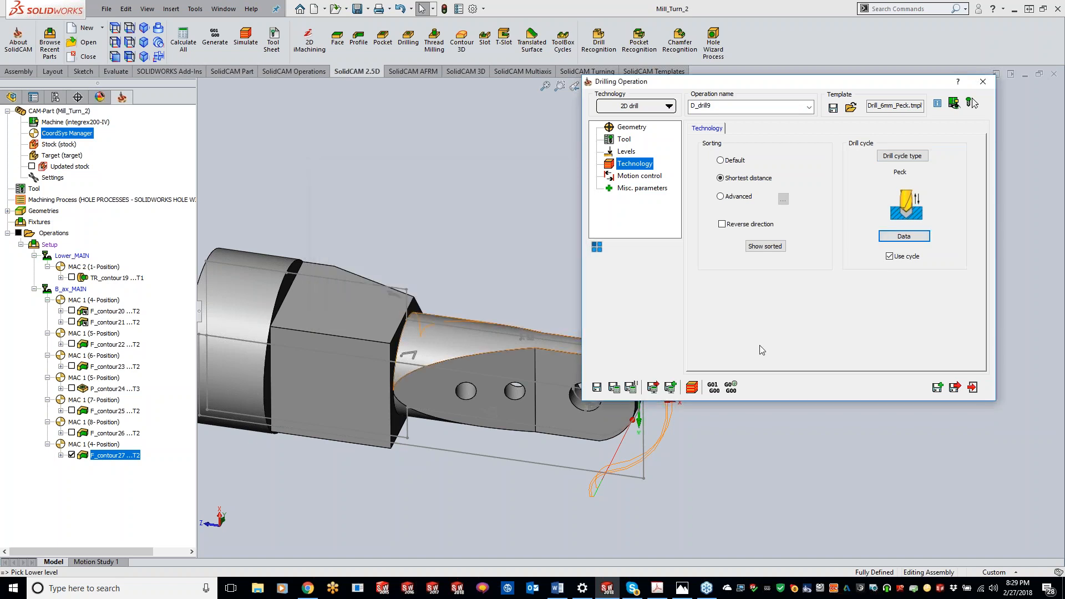
# Save and calculate the drilling operation, and run its SolidVerify simulation.
pyautogui.click(615, 387)
pyautogui.click(693, 395)
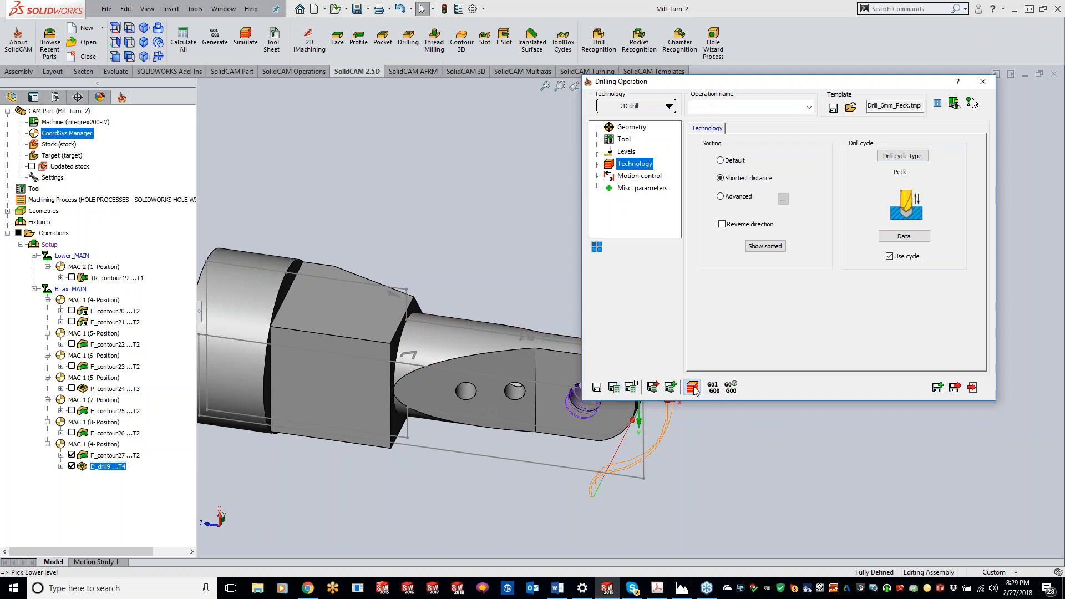
pyautogui.moveTo(671, 302); pyautogui.dragTo(604, 302, button='middle')
pyautogui.click(102, 152)
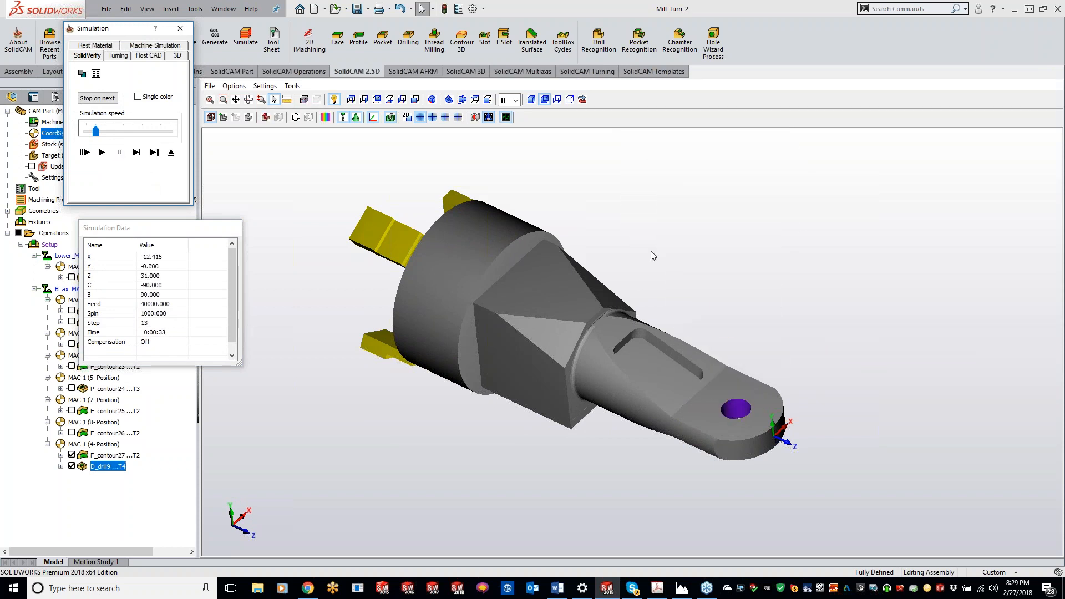
# Compare the drilled stock with the target model, and close the simulation and the Drilling Operation dialog.
pyautogui.moveTo(651, 255); pyautogui.dragTo(803, 286, button='middle')
pyautogui.click(326, 118)
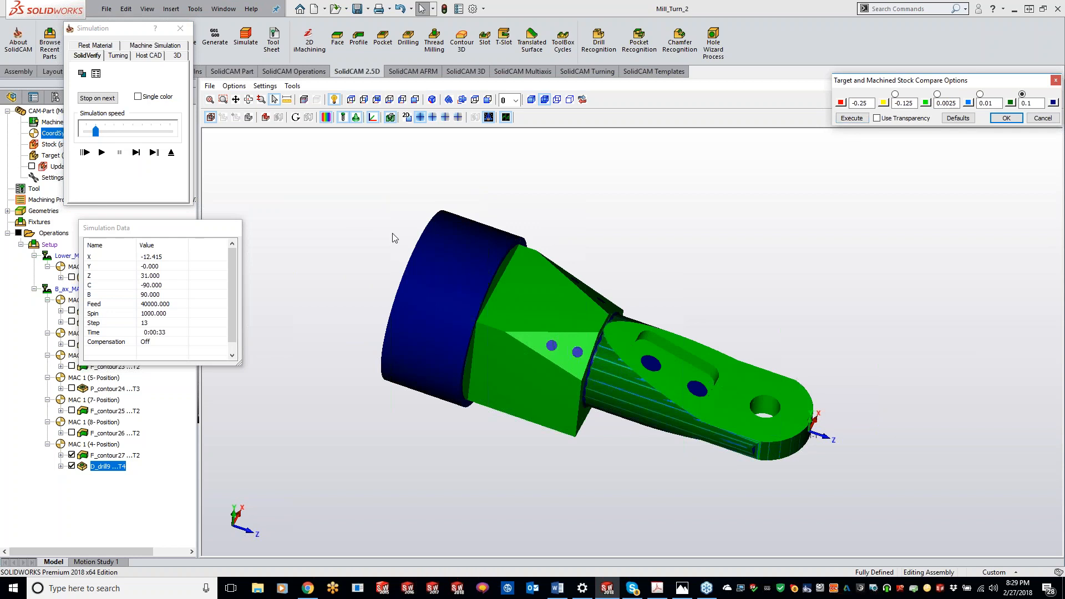
pyautogui.click(180, 28)
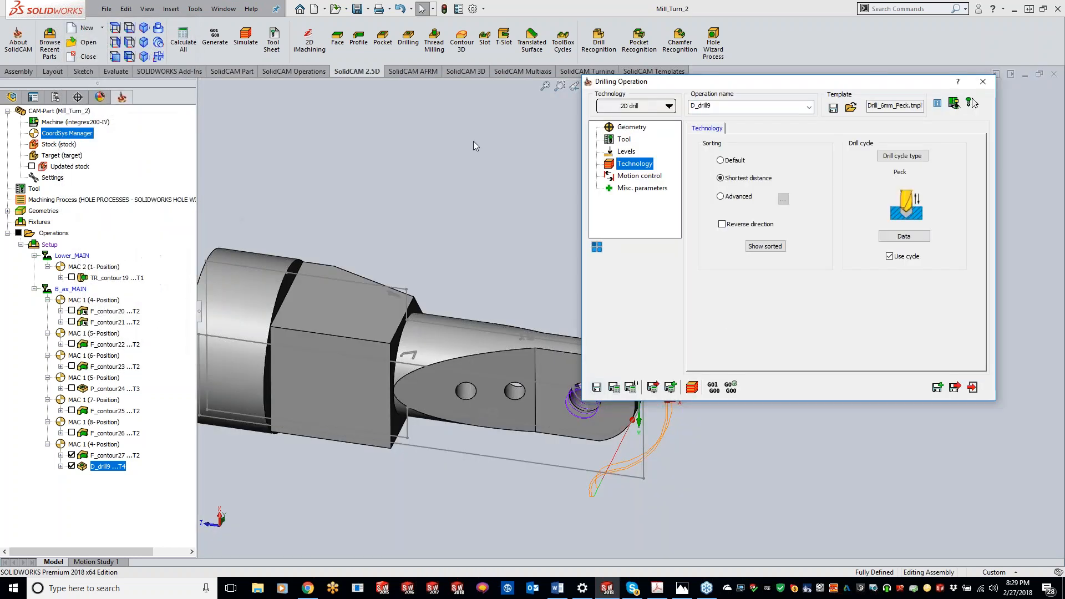
pyautogui.click(982, 82)
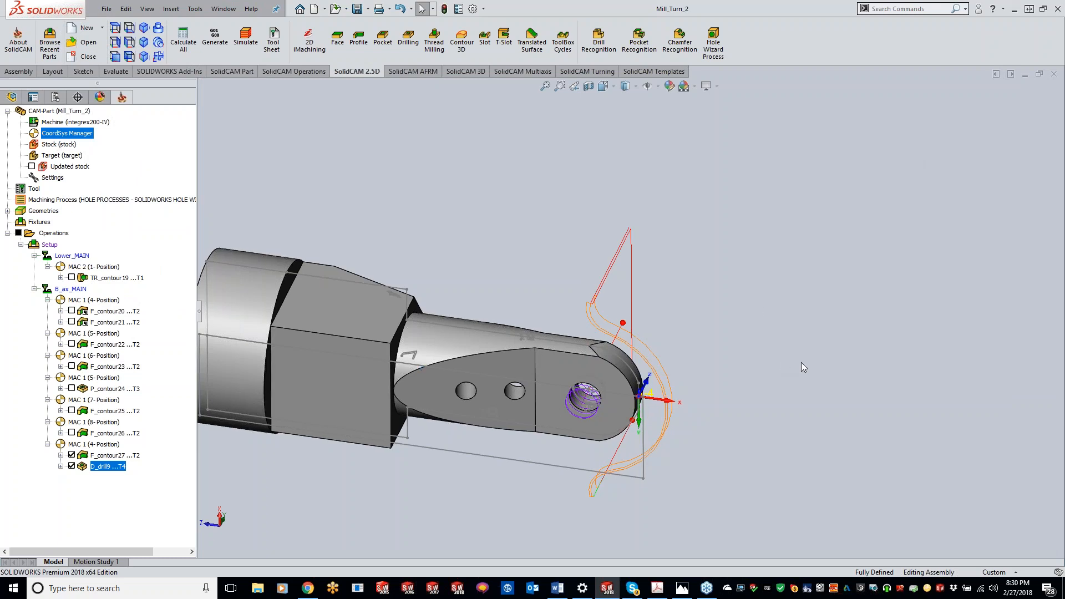
# Start a new 2D drilling operation on MAC 1 (6- Position) with the two holes in the slanted face as its geometry.
pyautogui.moveTo(697, 401); pyautogui.dragTo(694, 404, button='middle')
pyautogui.moveTo(518, 426); pyautogui.dragTo(539, 355, button='middle')
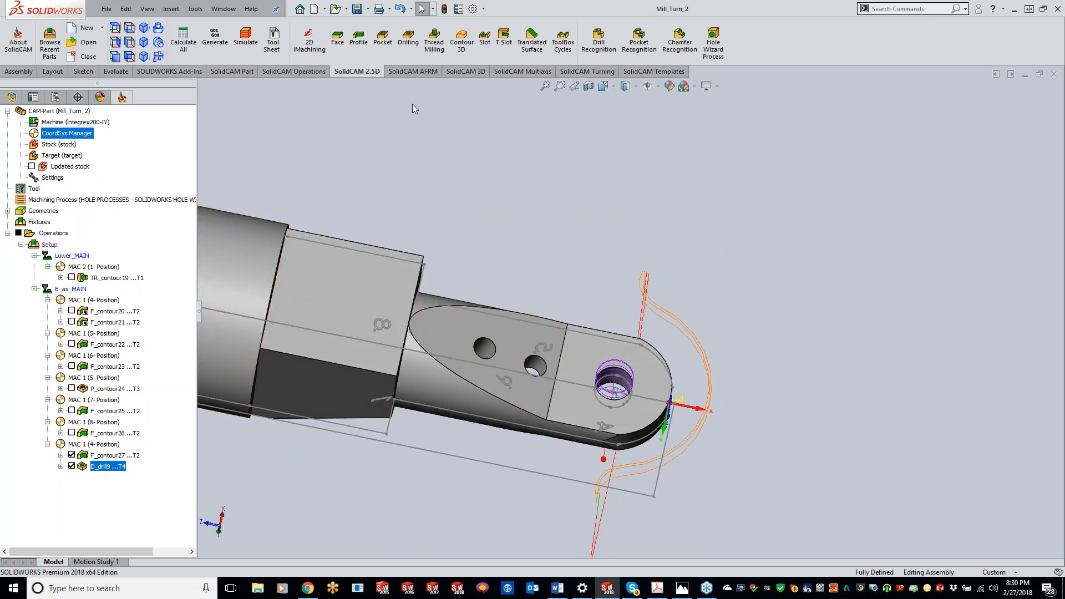
pyautogui.click(404, 43)
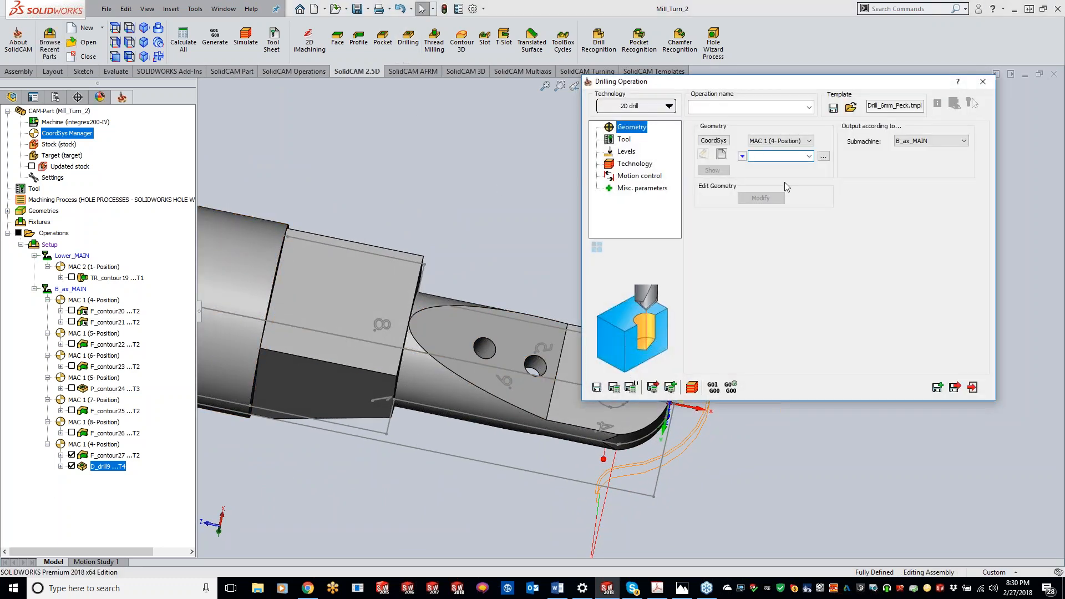
pyautogui.click(809, 141)
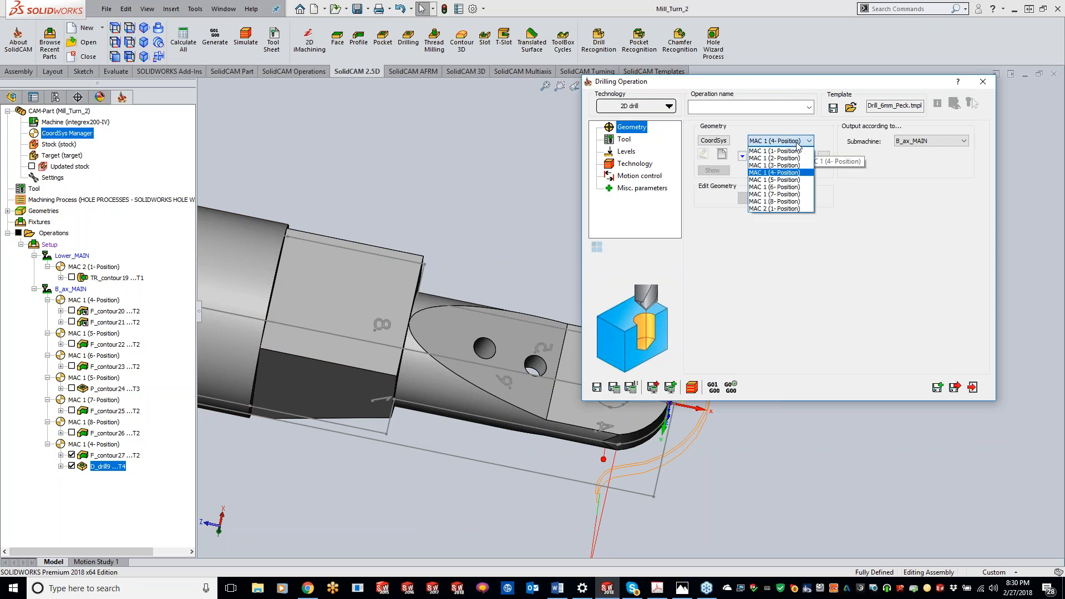
pyautogui.click(781, 187)
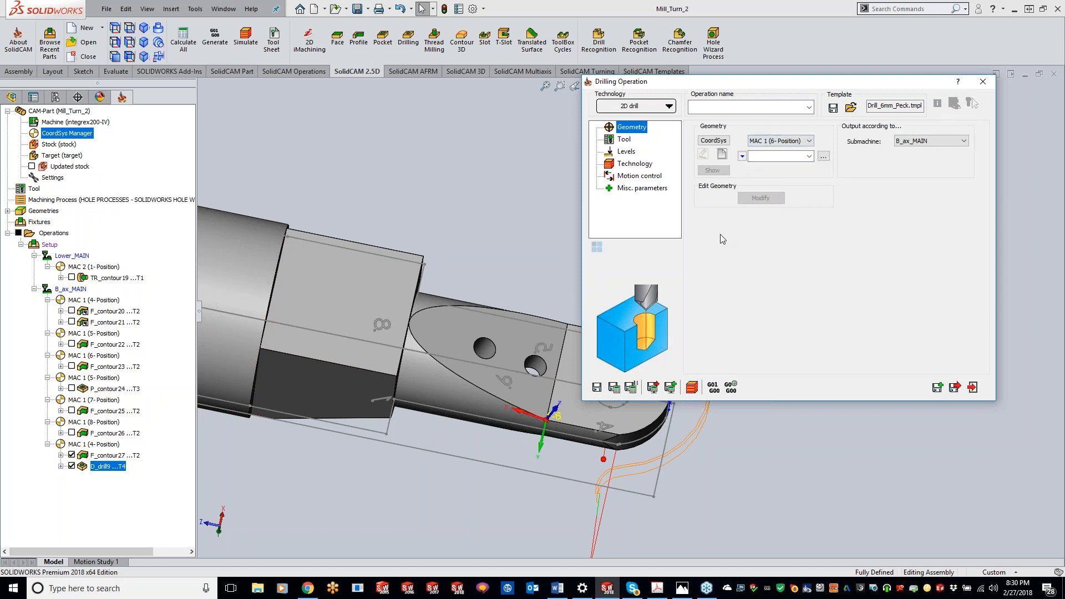
pyautogui.click(722, 156)
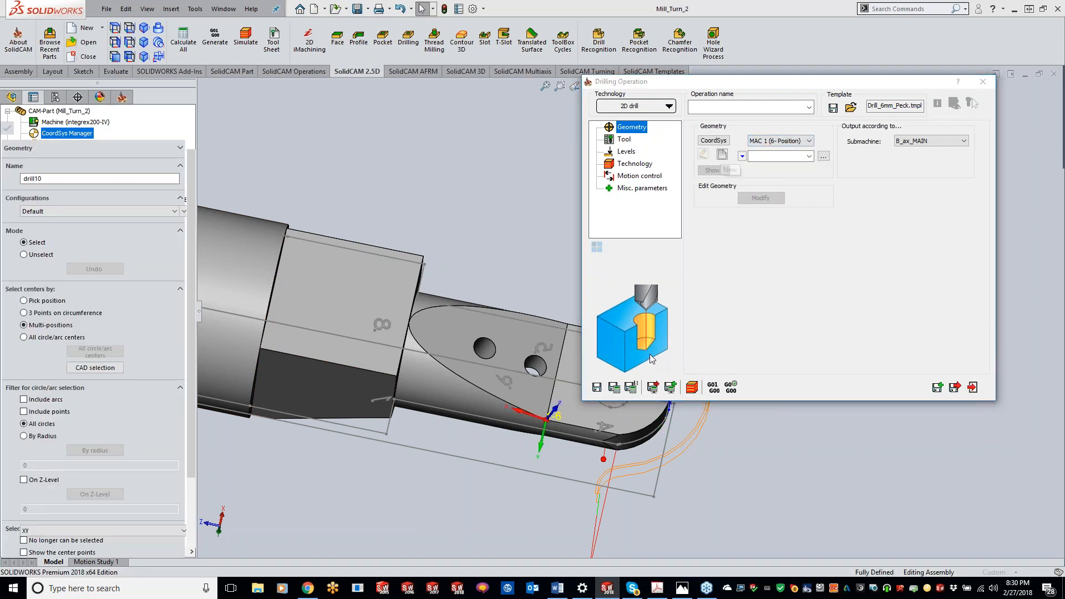
pyautogui.click(398, 294)
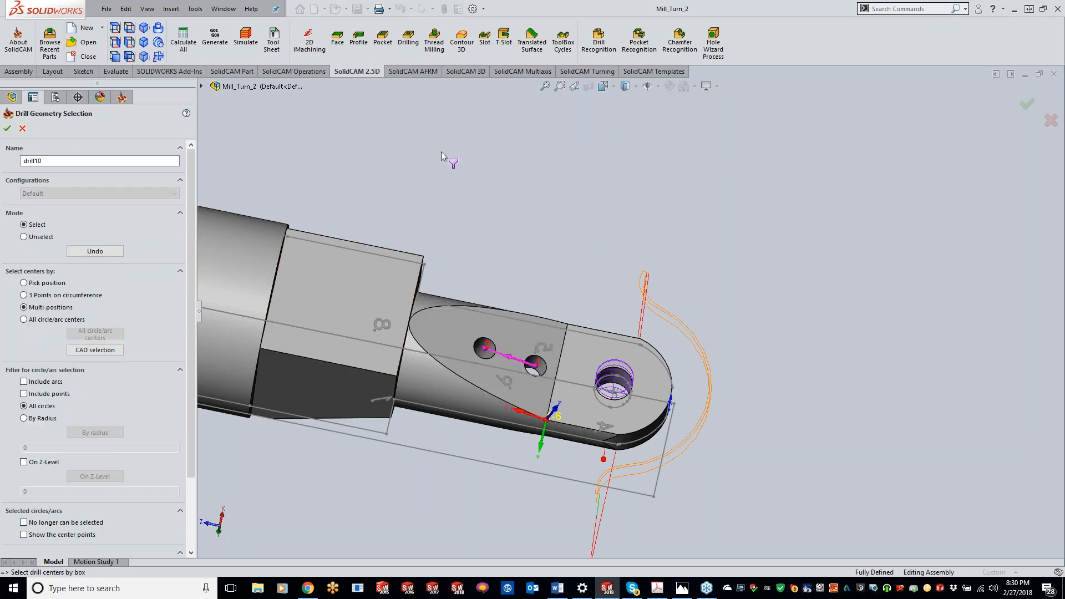
pyautogui.click(18, 129)
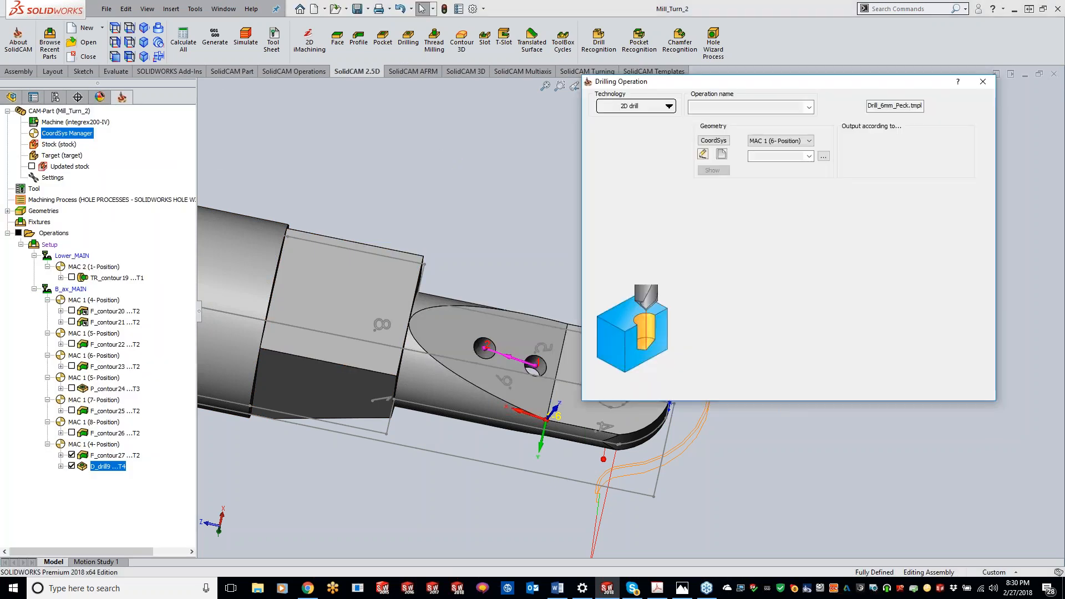
# Assign tool 5, the 5 mm drill on the B_axis turret, to the two-hole drilling operation.
pyautogui.click(623, 140)
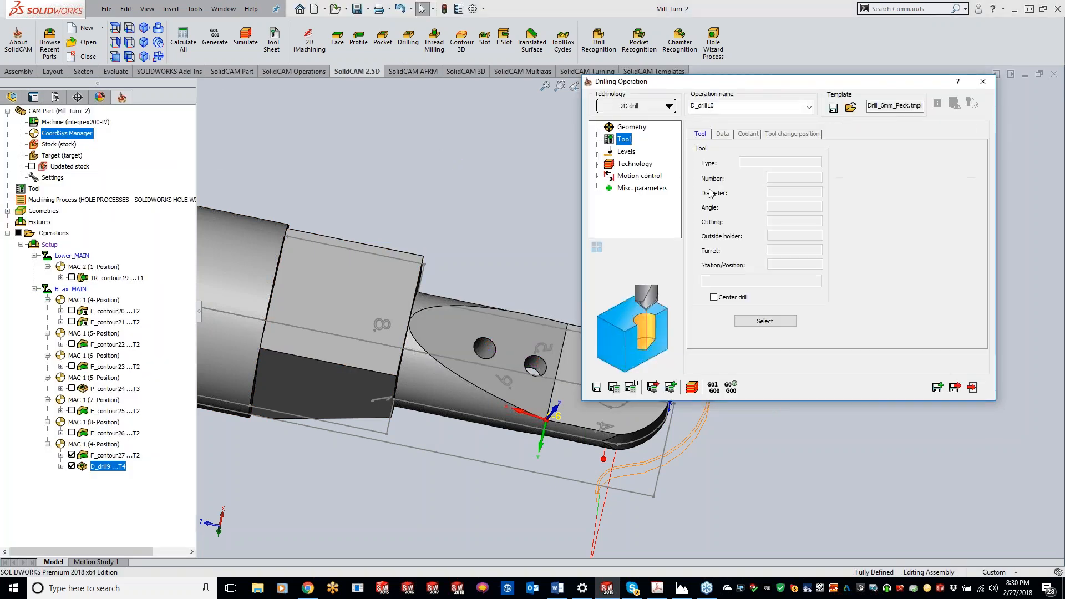
pyautogui.click(756, 324)
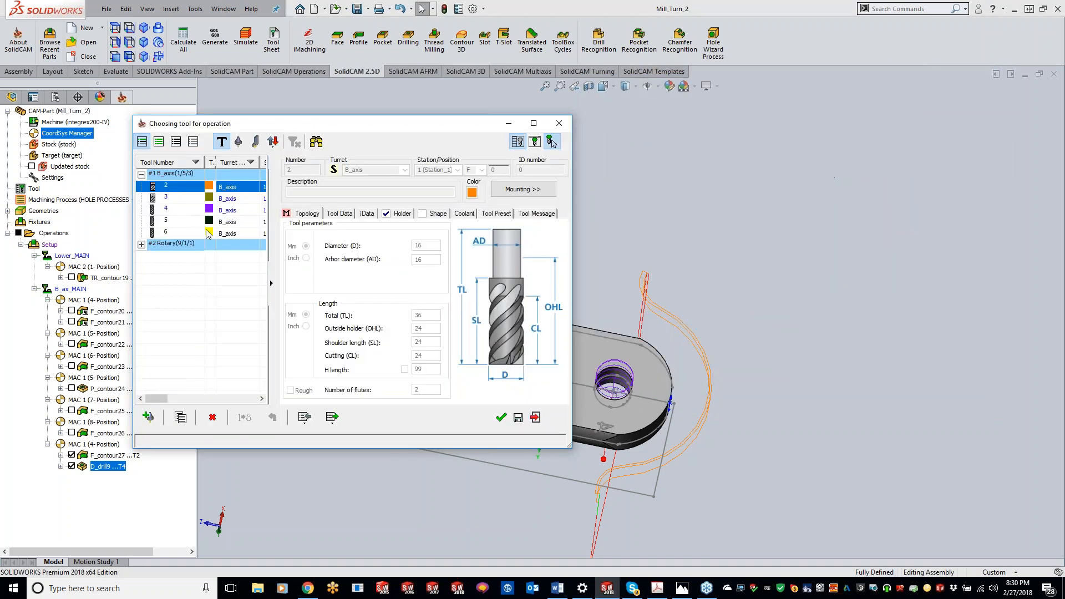
pyautogui.click(185, 223)
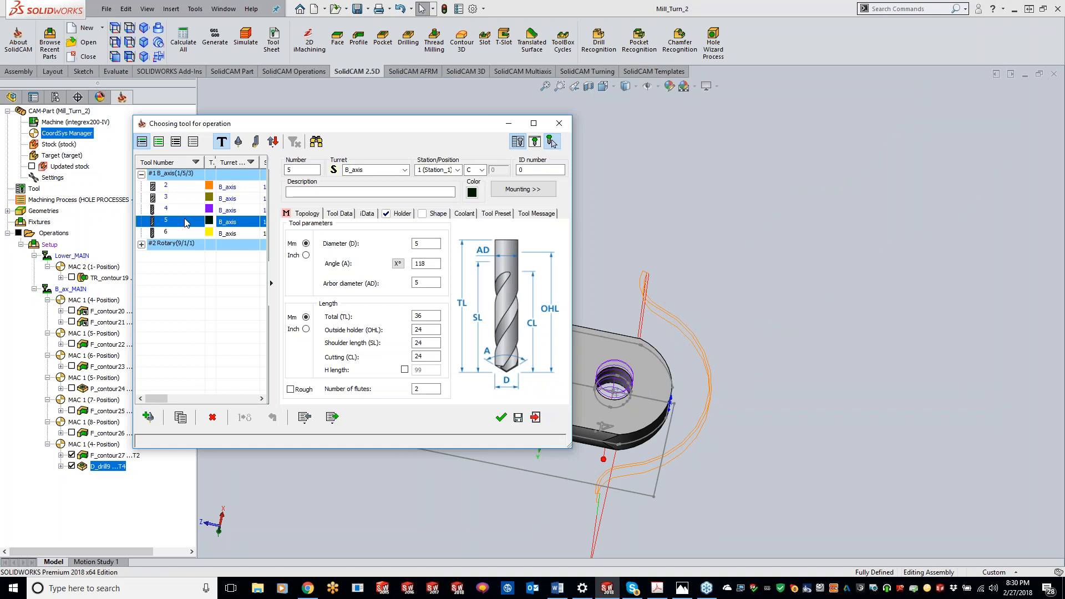
pyautogui.doubleClick(185, 223)
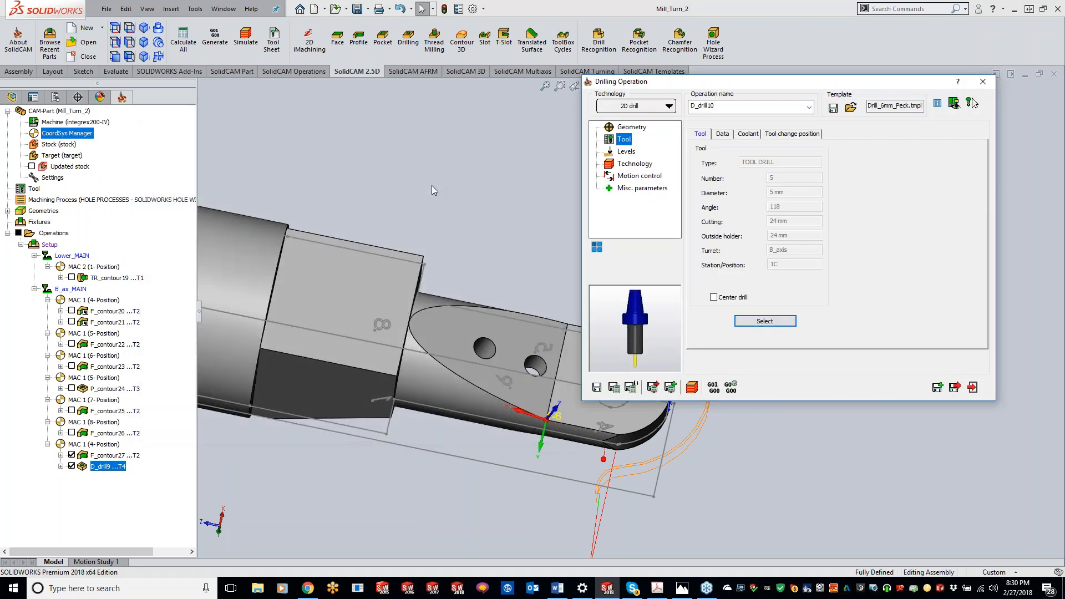
# Define the two-hole drilling's upper level from the slanted face and its depth from the pocket floor, using Full diameter and a -1 depth delta.
pyautogui.click(626, 151)
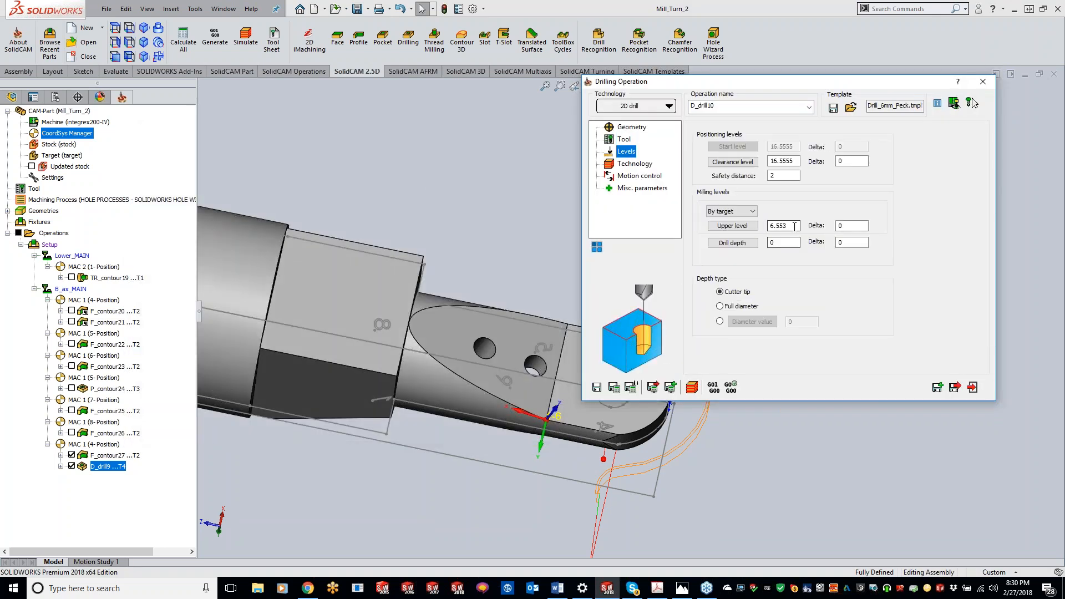
pyautogui.click(733, 226)
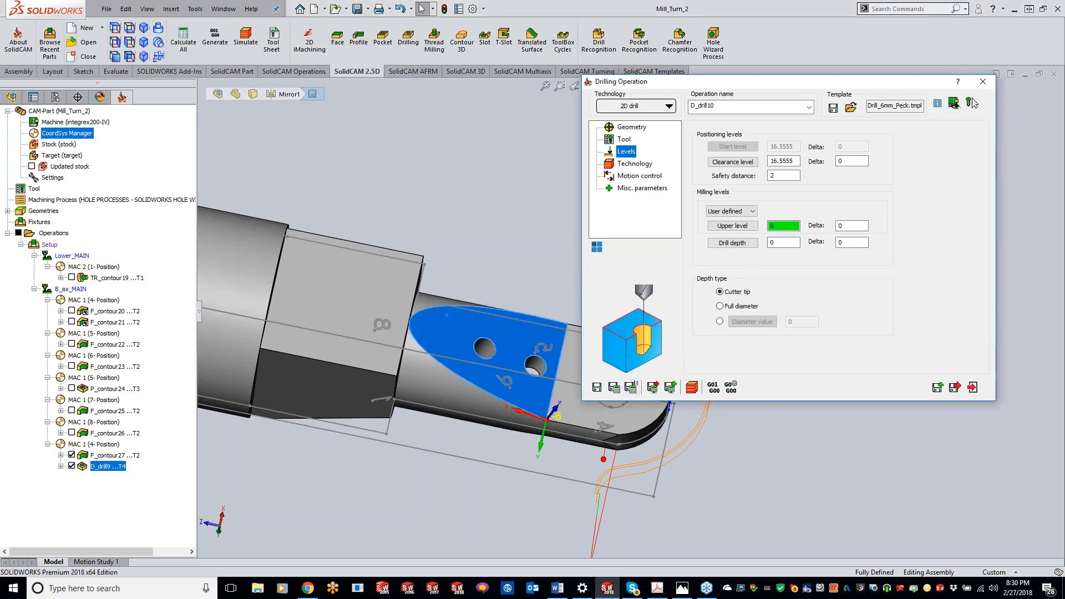
pyautogui.moveTo(455, 315); pyautogui.dragTo(561, 431, button='middle')
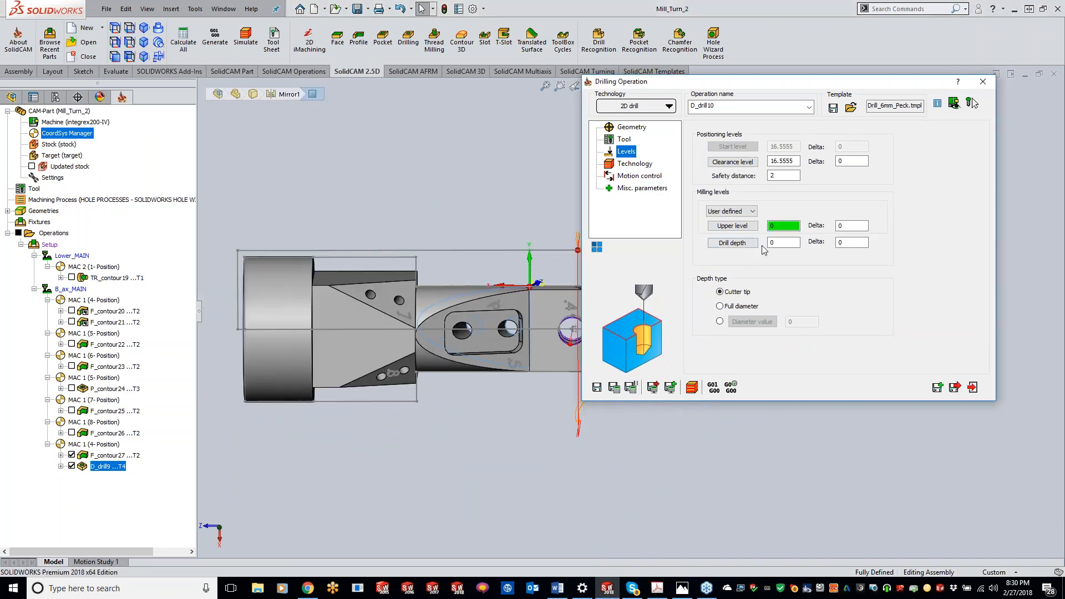
pyautogui.click(733, 242)
pyautogui.click(491, 342)
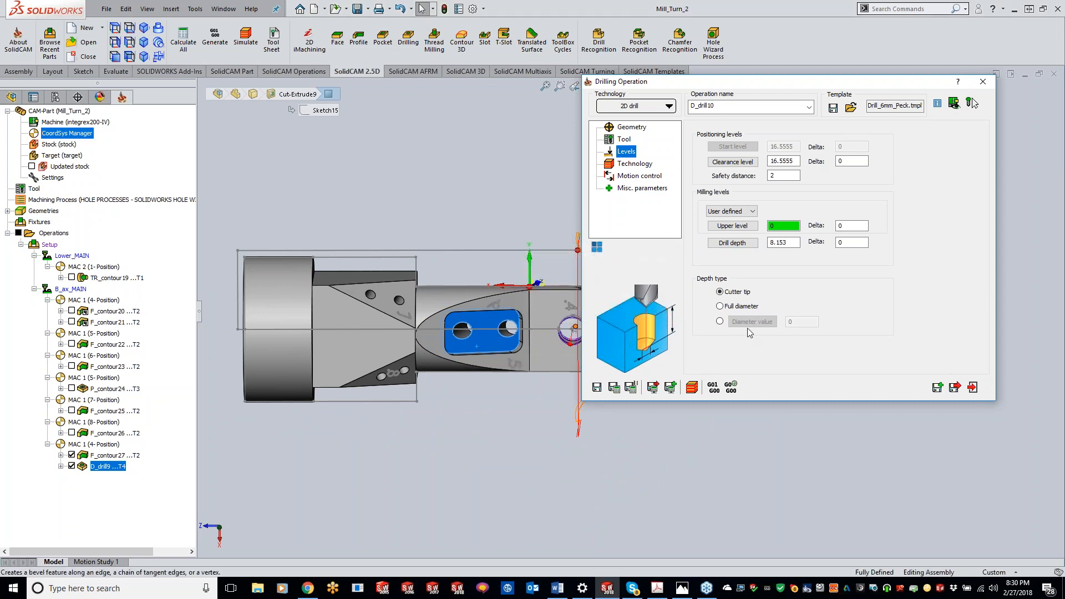
pyautogui.click(720, 307)
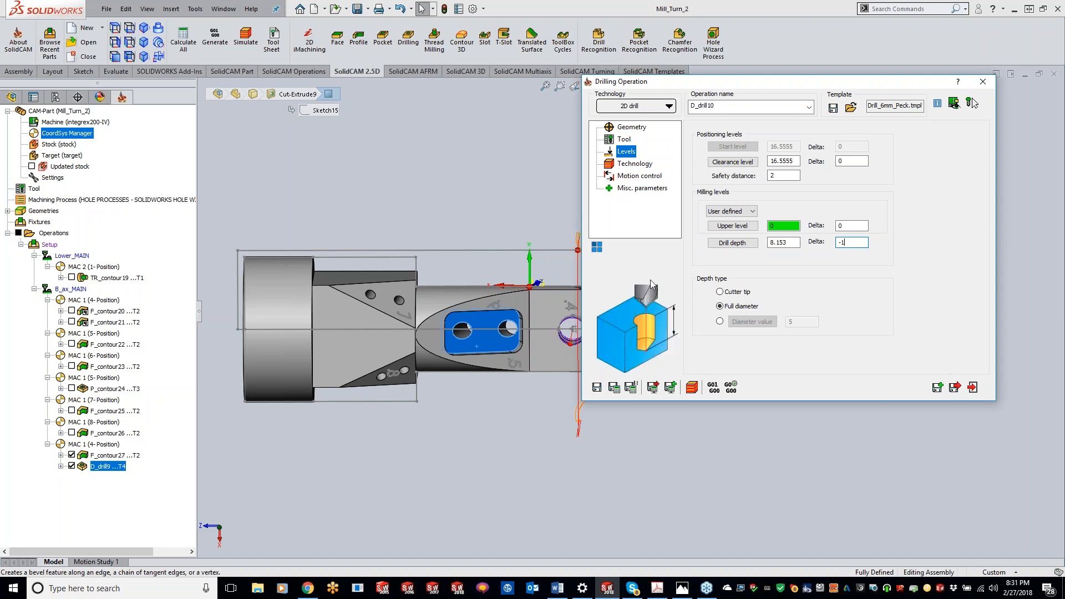
# Change the drill cycle to Peck with a step down of 4.
pyautogui.click(636, 164)
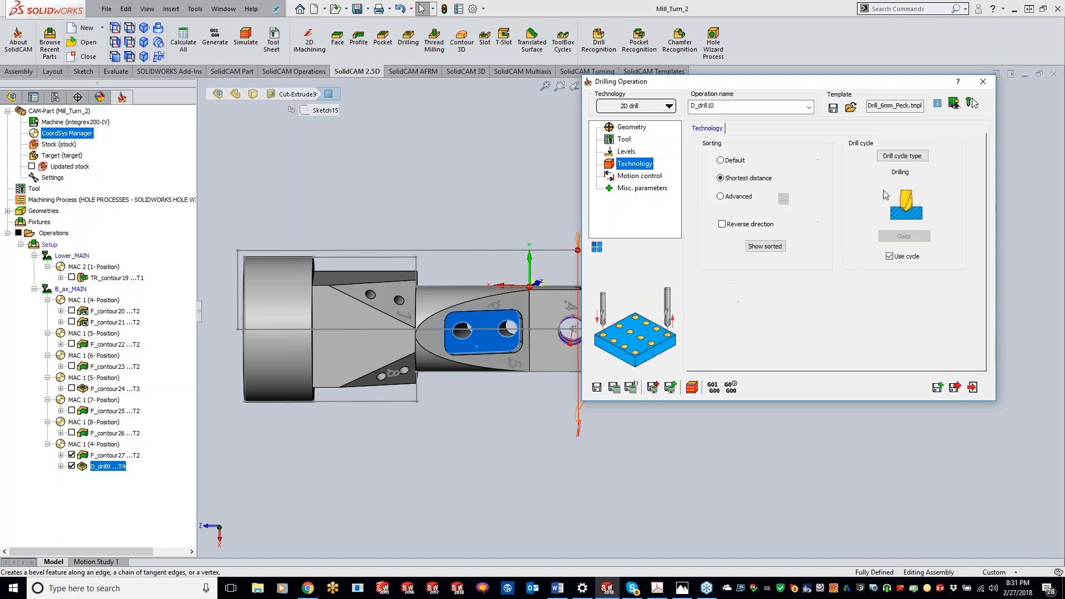
pyautogui.click(891, 159)
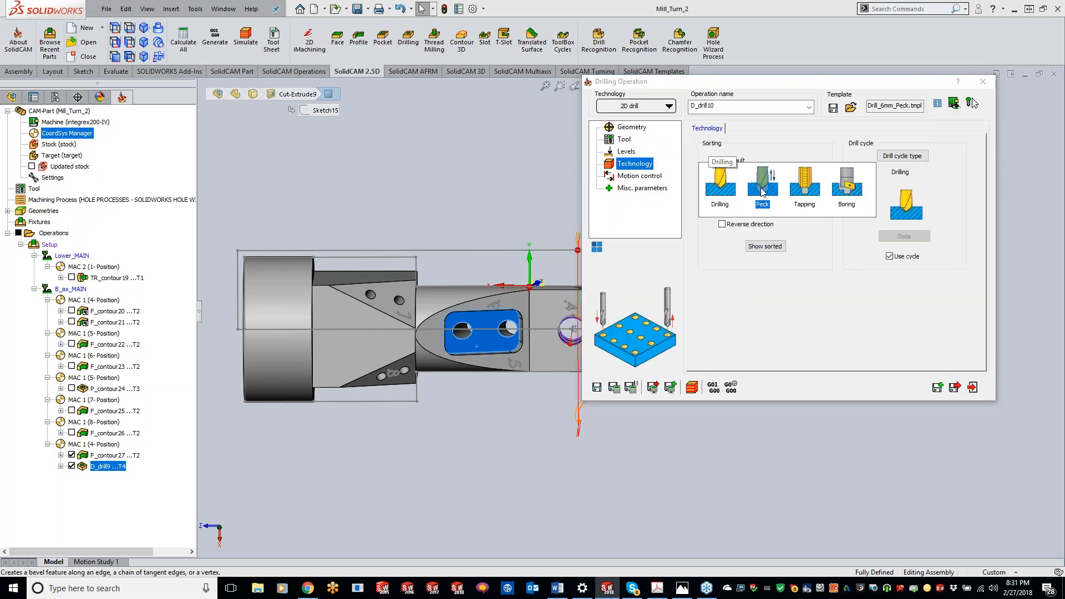
pyautogui.click(762, 186)
pyautogui.click(905, 236)
pyautogui.click(521, 214)
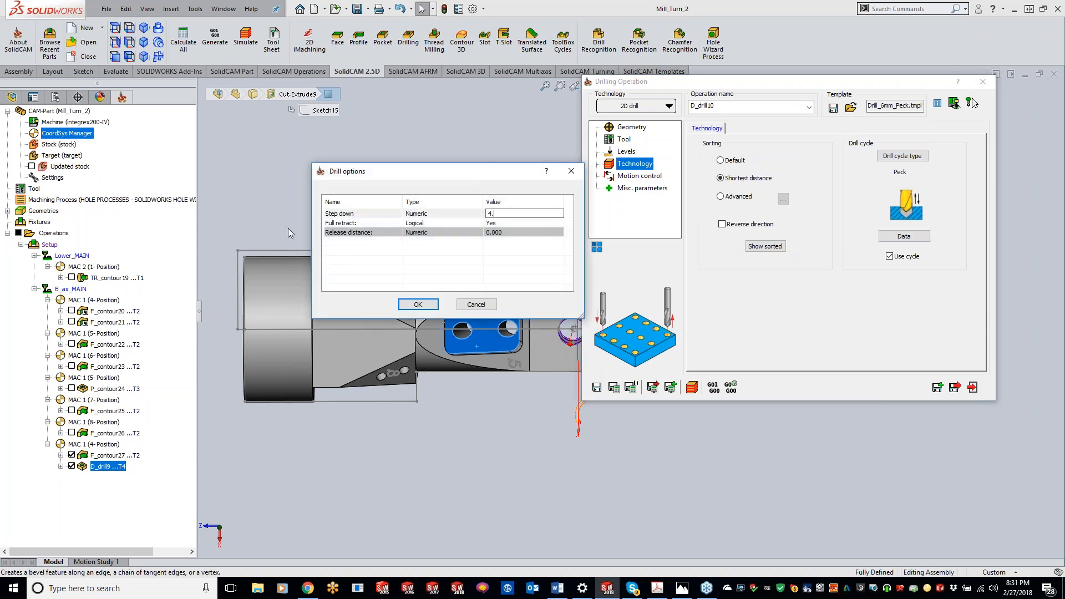
pyautogui.click(418, 305)
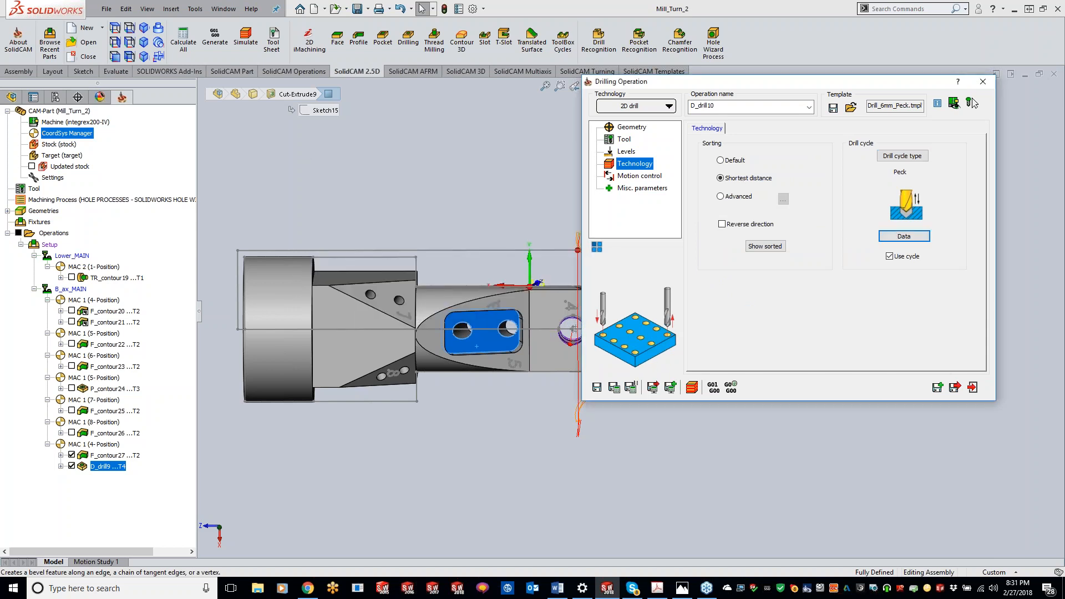
# Save and calculate the two-hole drilling, and check it with a SolidVerify simulation.
pyautogui.click(614, 387)
pyautogui.click(692, 388)
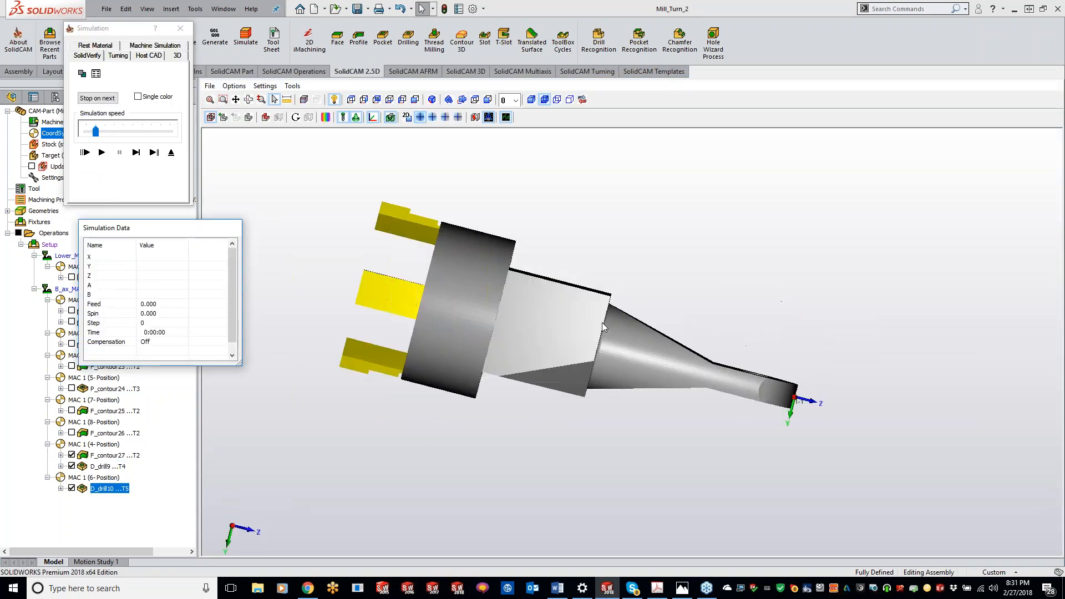
pyautogui.click(103, 153)
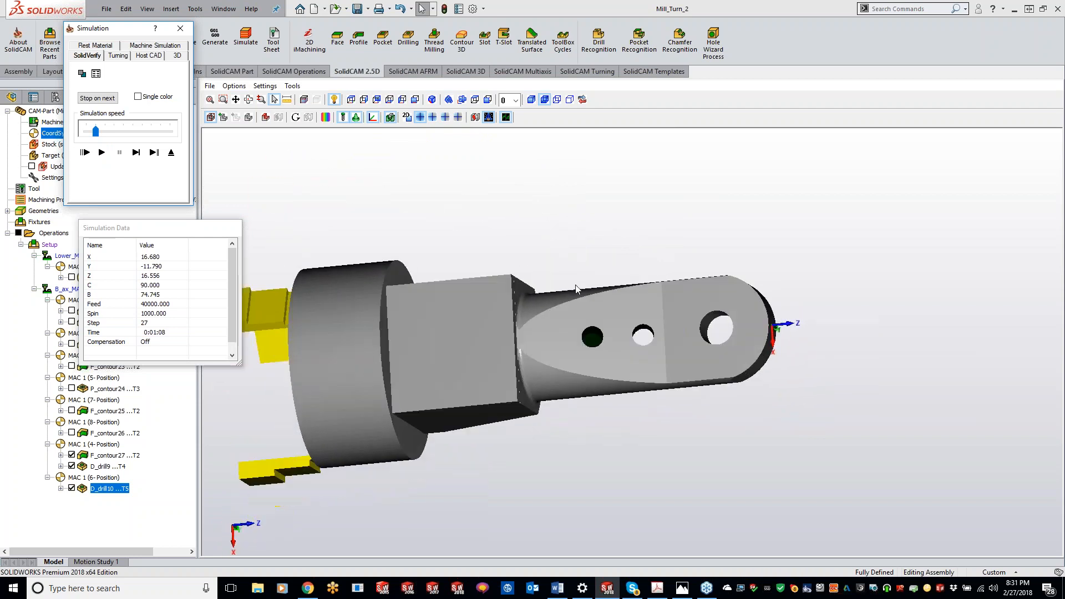
pyautogui.click(181, 29)
# Try redefining the drill depth by picking different points on the pocket floor on the opposite side of the flattened section.
pyautogui.click(622, 156)
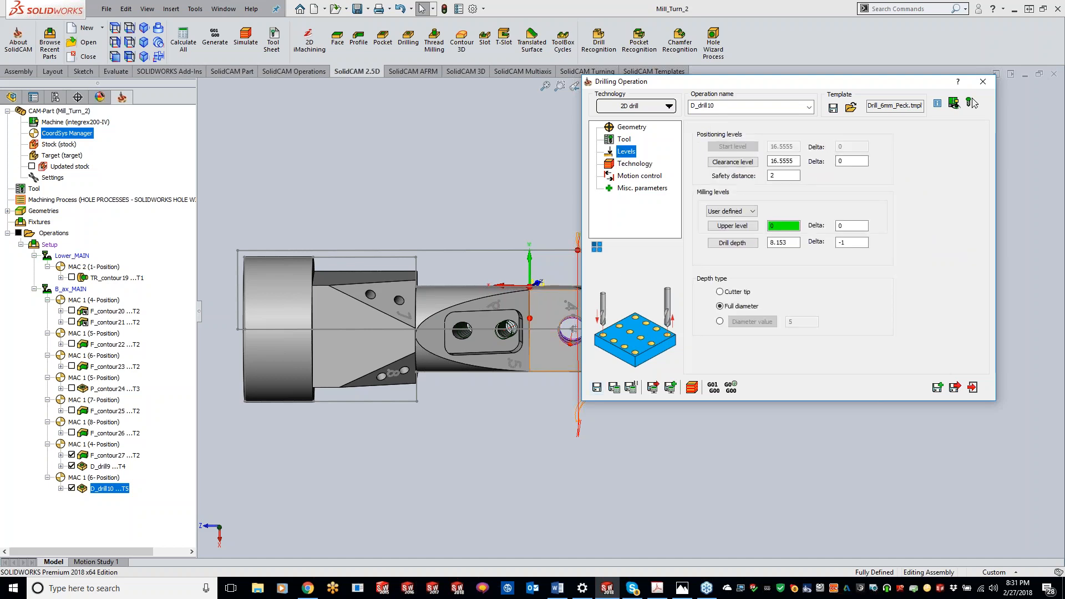
pyautogui.click(490, 207)
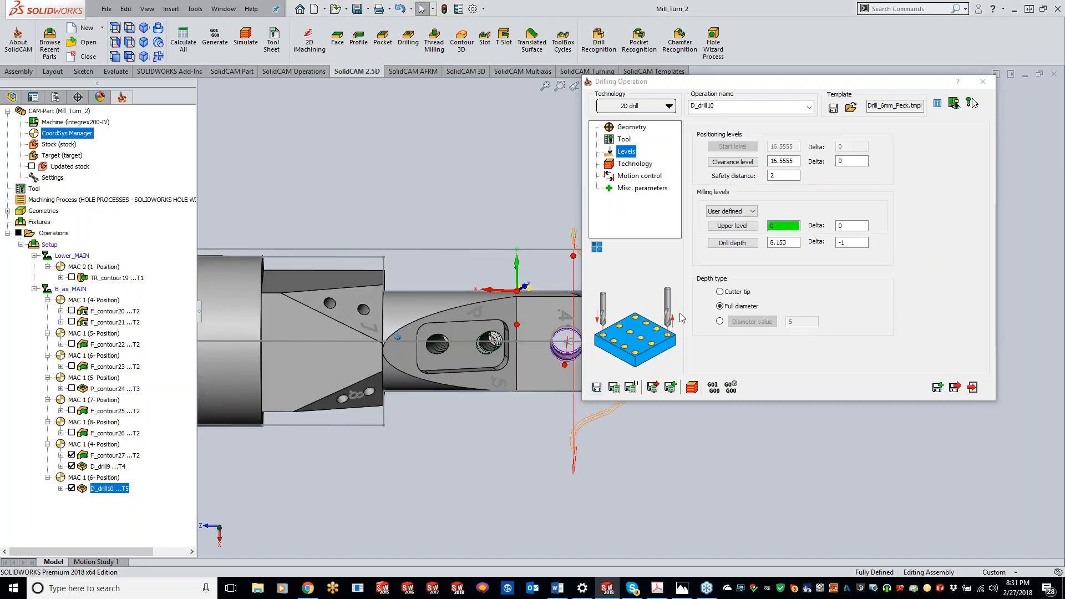
pyautogui.click(732, 243)
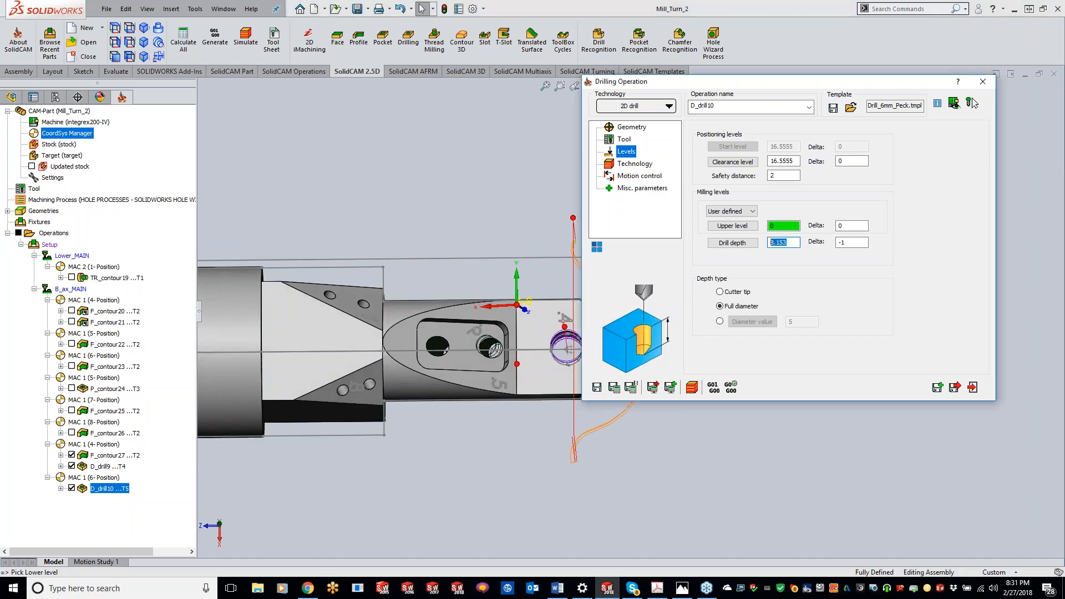
pyautogui.click(433, 365)
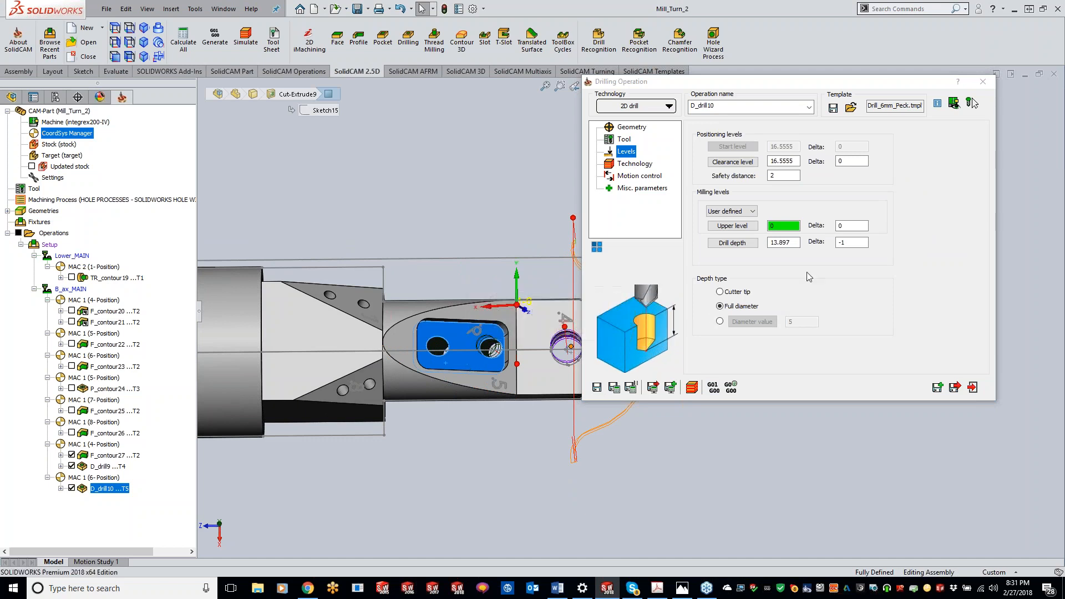
pyautogui.moveTo(793, 243); pyautogui.dragTo(690, 241)
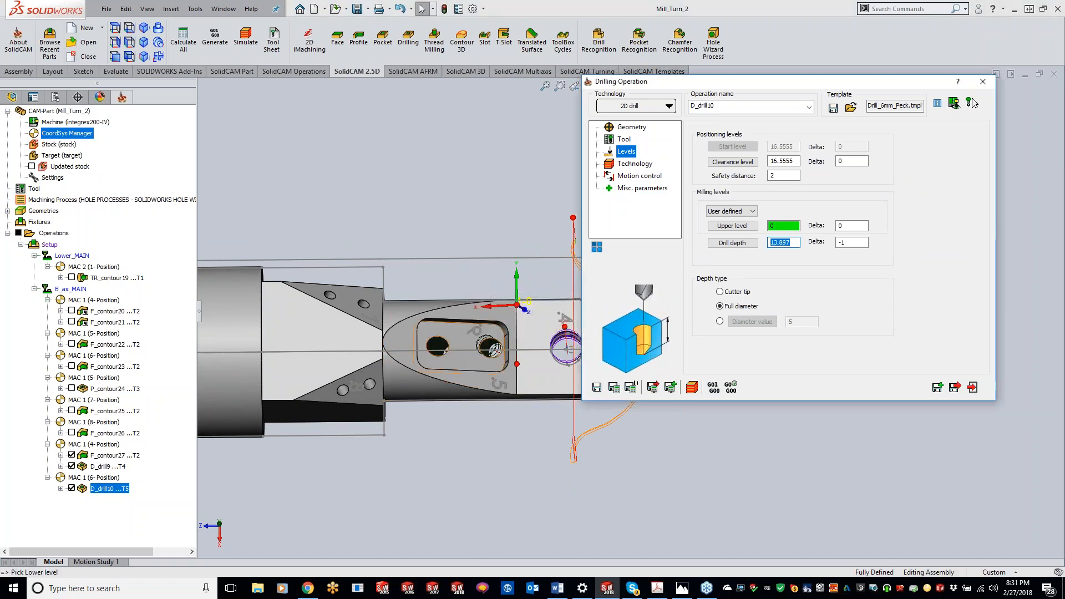
pyautogui.click(494, 349)
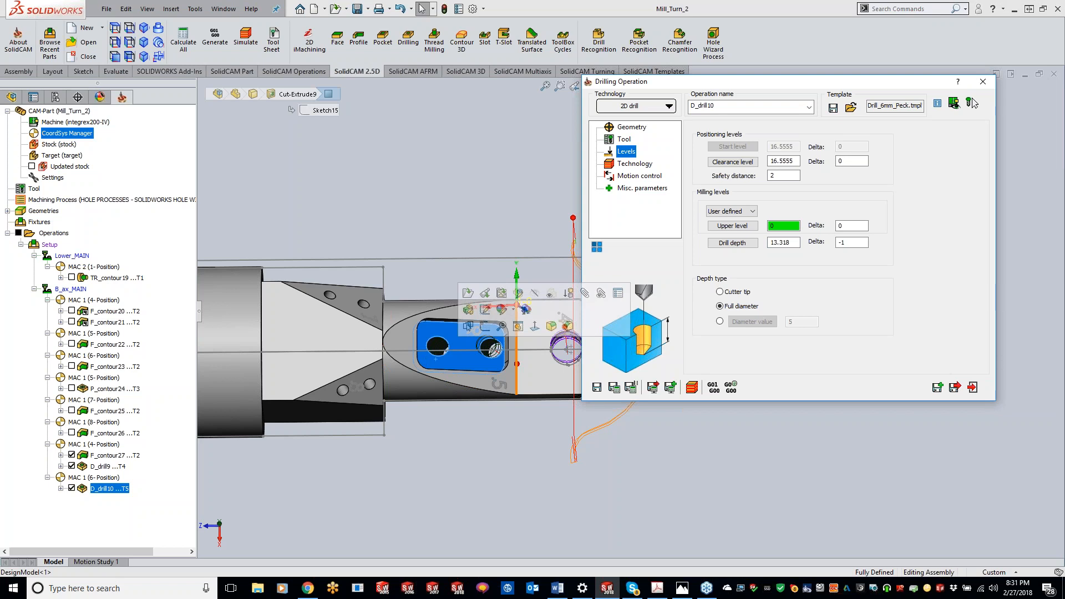
pyautogui.click(500, 448)
# Redefine the drill depth as 15.428 by picking the pocket floor at its end nearest the large cylinder.
pyautogui.moveTo(503, 392); pyautogui.dragTo(395, 327, button='middle')
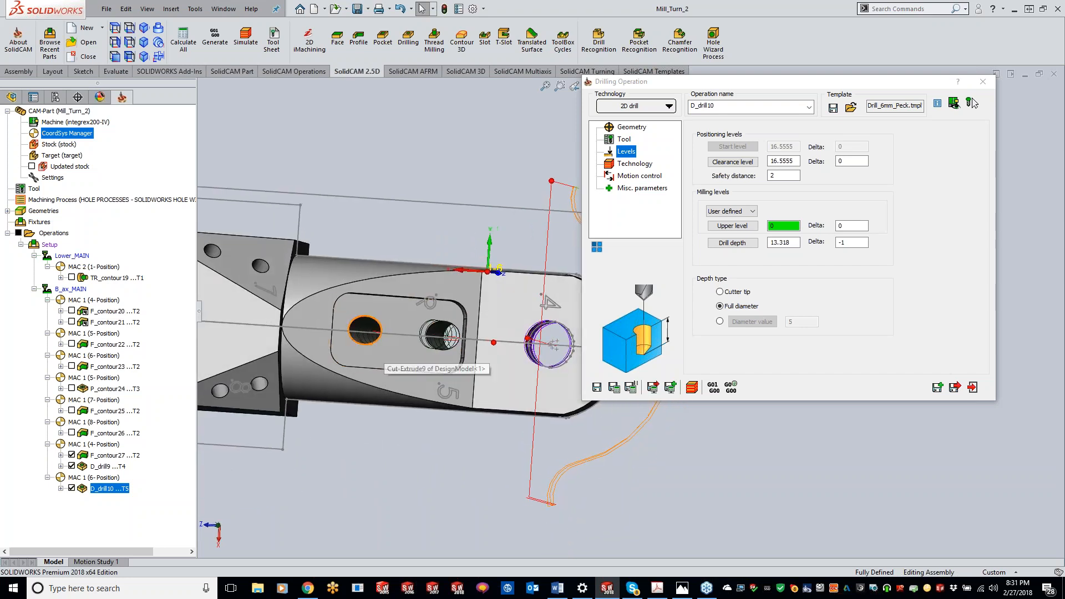
pyautogui.click(732, 243)
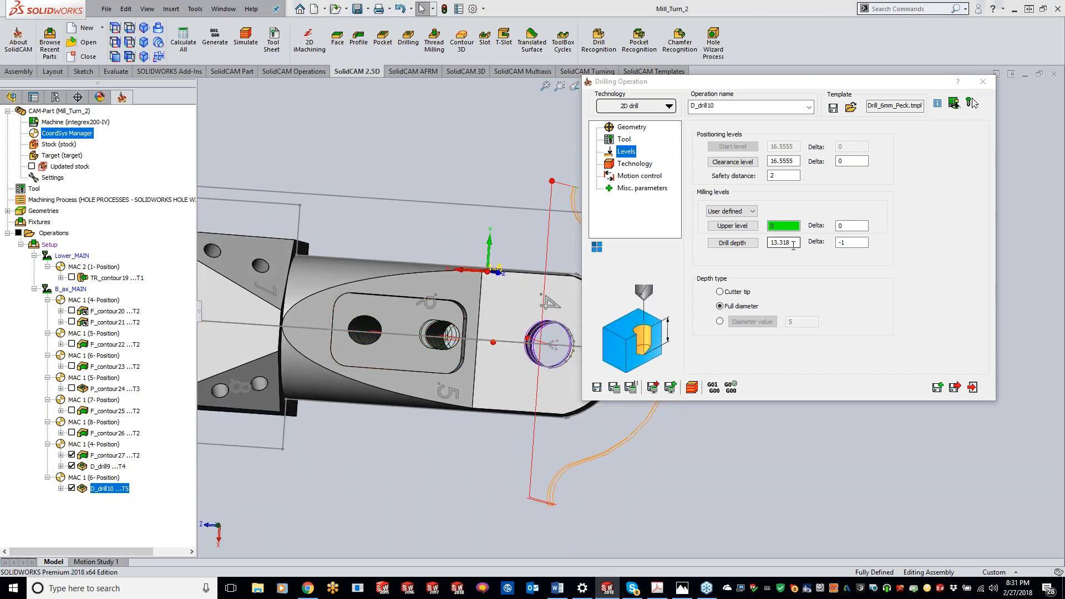
pyautogui.click(337, 337)
pyautogui.moveTo(523, 392); pyautogui.dragTo(530, 425, button='middle')
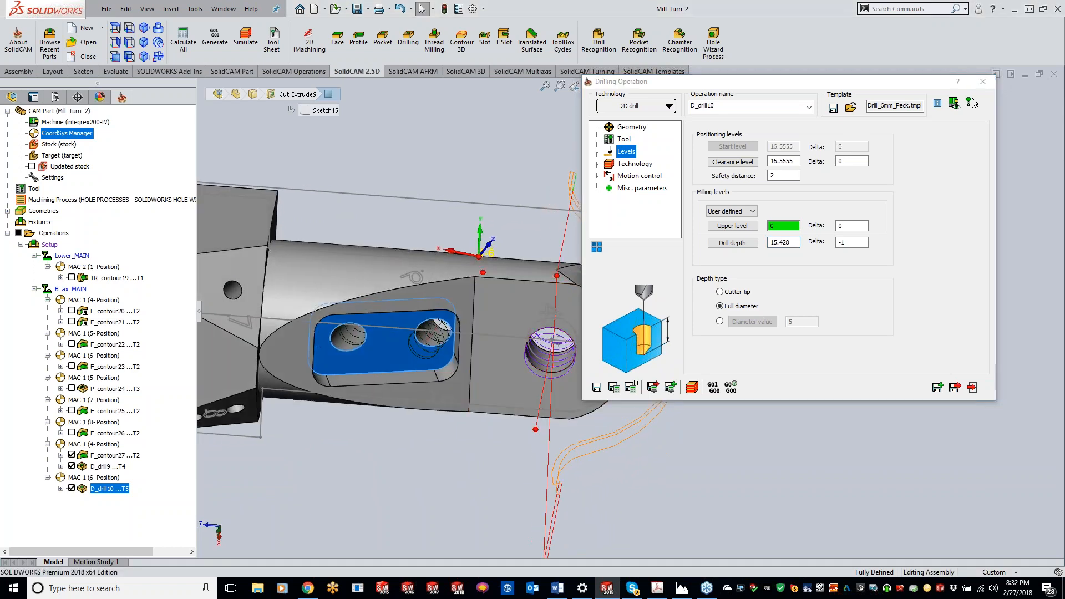
# Recalculate the drilling with the new depth and simulate it in SolidVerify to check that both holes go through.
pyautogui.click(614, 387)
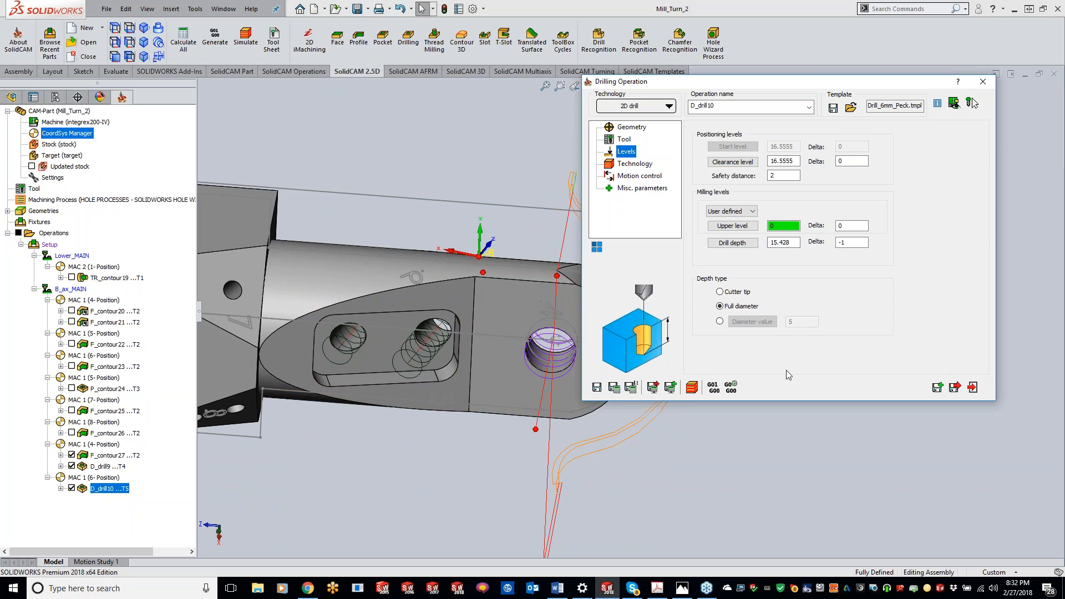
pyautogui.click(699, 388)
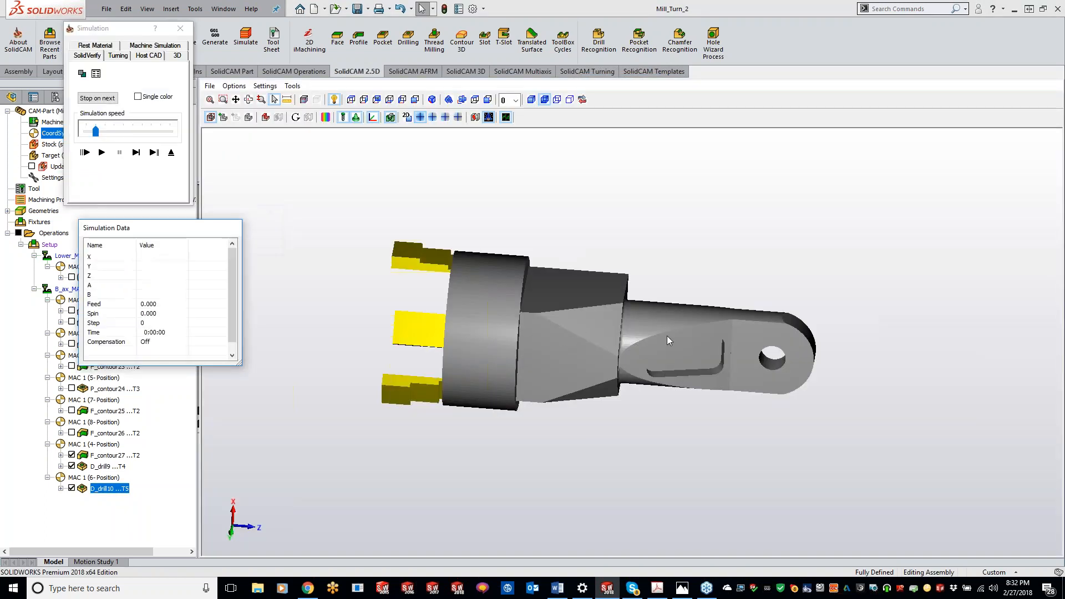
pyautogui.moveTo(342, 318); pyautogui.dragTo(322, 306, button='middle')
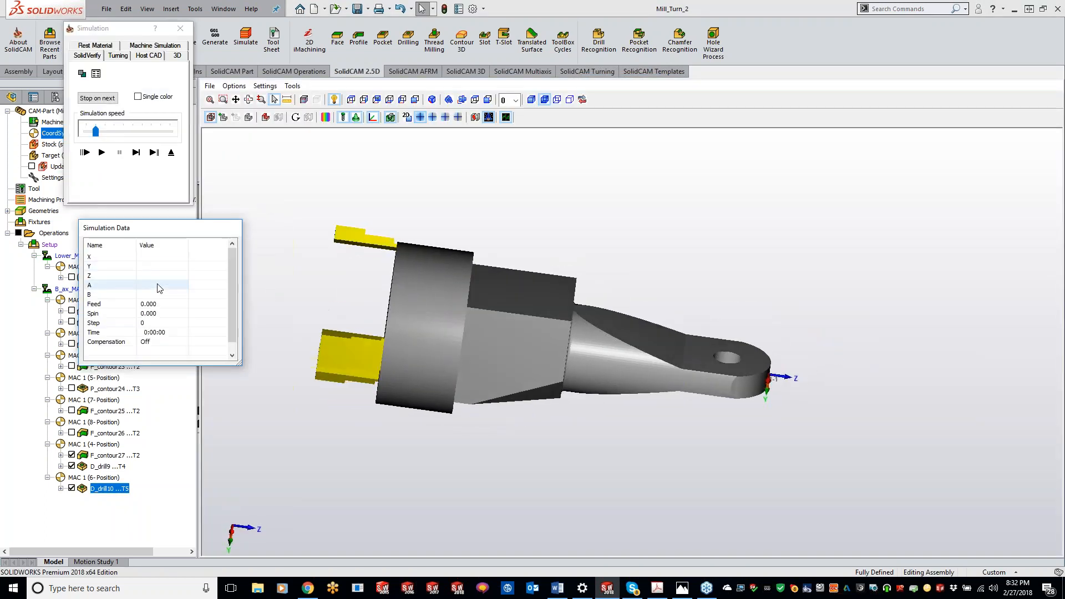
pyautogui.click(101, 152)
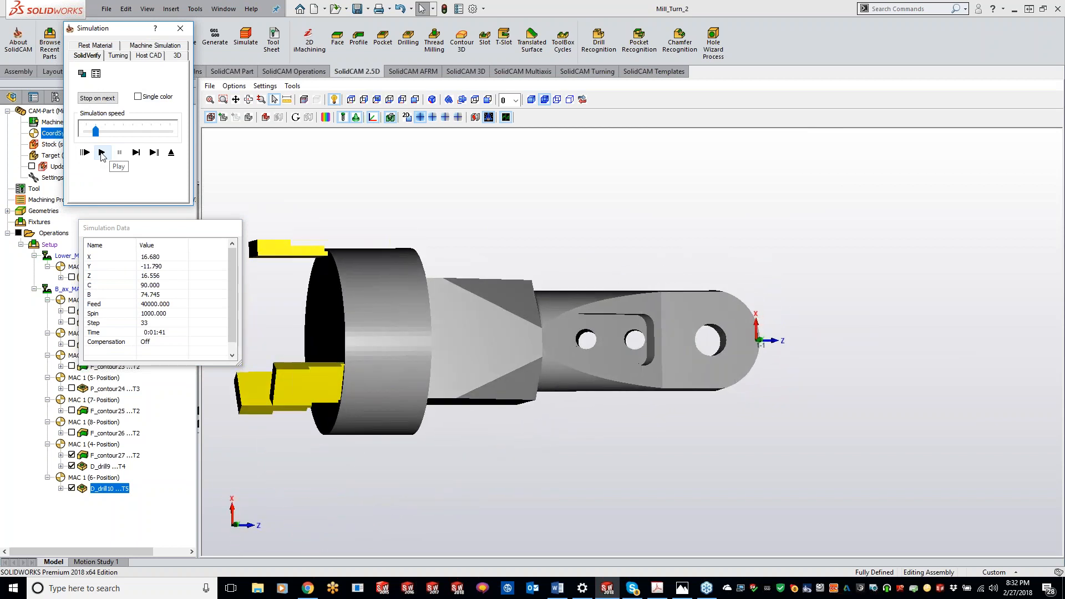
pyautogui.click(179, 31)
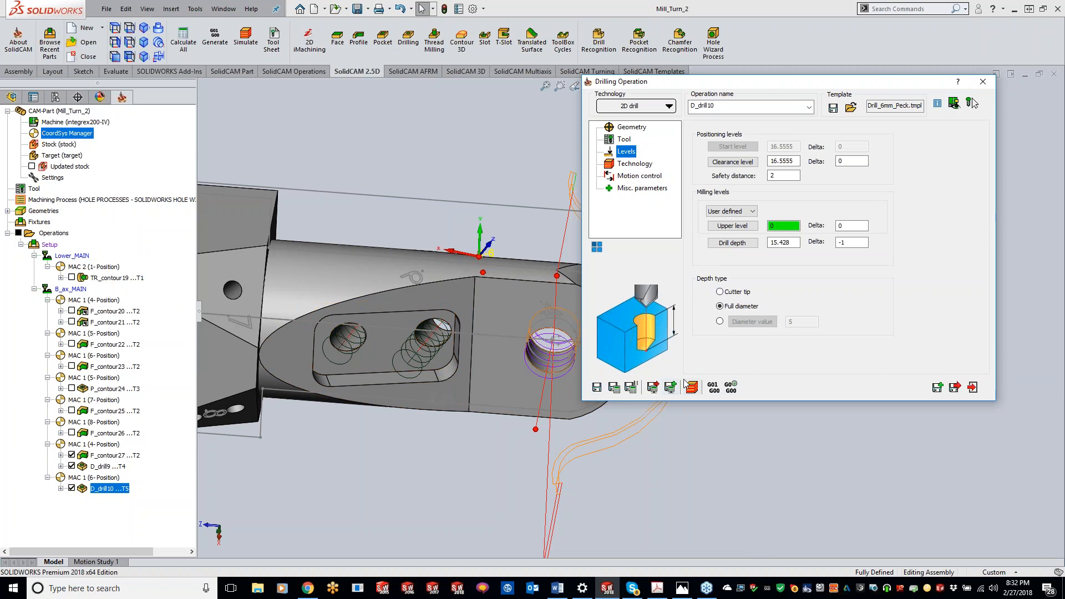
# Hide the toolpaths of F_contour27, D_drill9 and D_drill10 on the part.
pyautogui.click(72, 467)
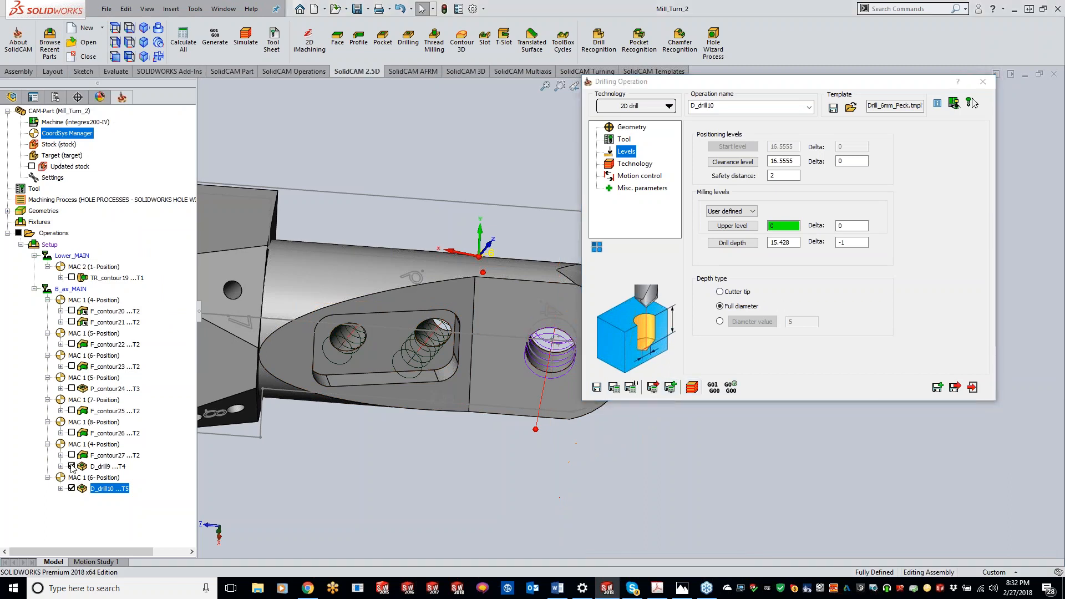
pyautogui.click(71, 488)
pyautogui.moveTo(483, 427); pyautogui.dragTo(522, 440, button='middle')
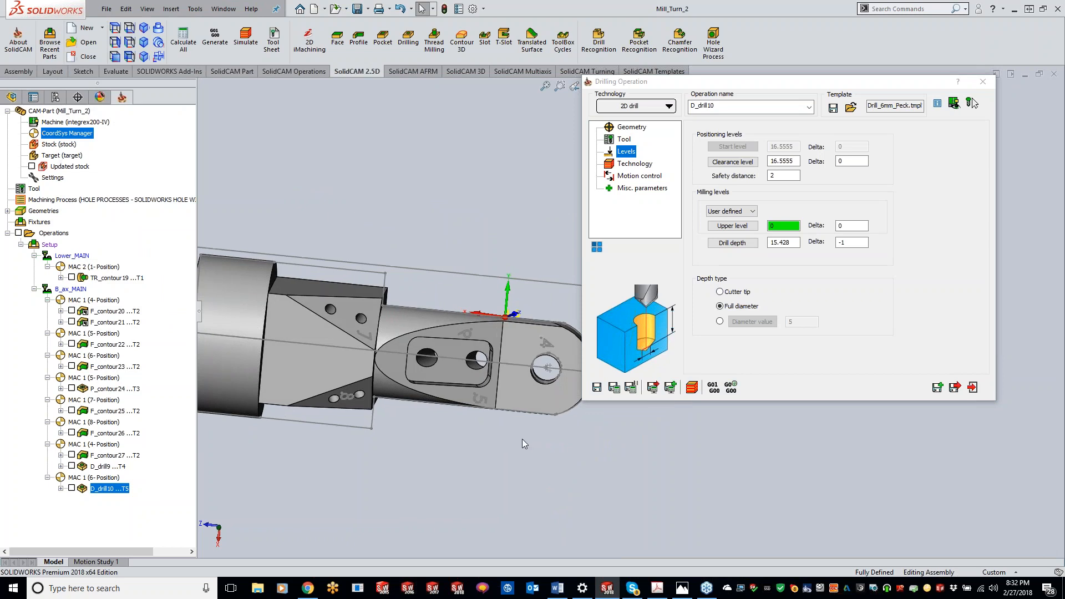
# Rerun the SolidVerify simulation of the two-hole drilling and compare the machined stock with the target model.
pyautogui.click(693, 387)
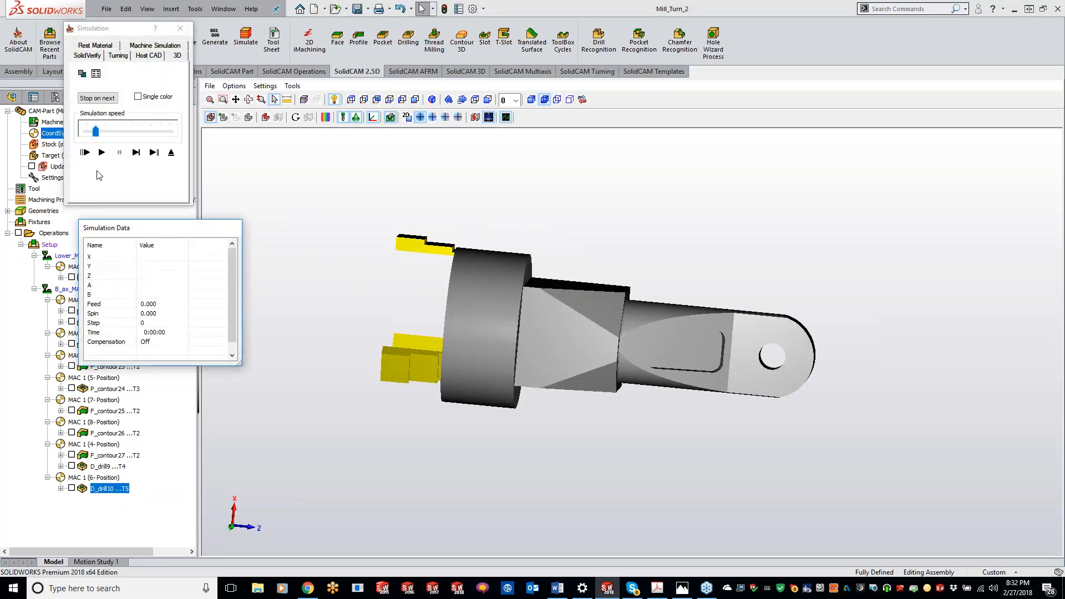
pyautogui.click(103, 152)
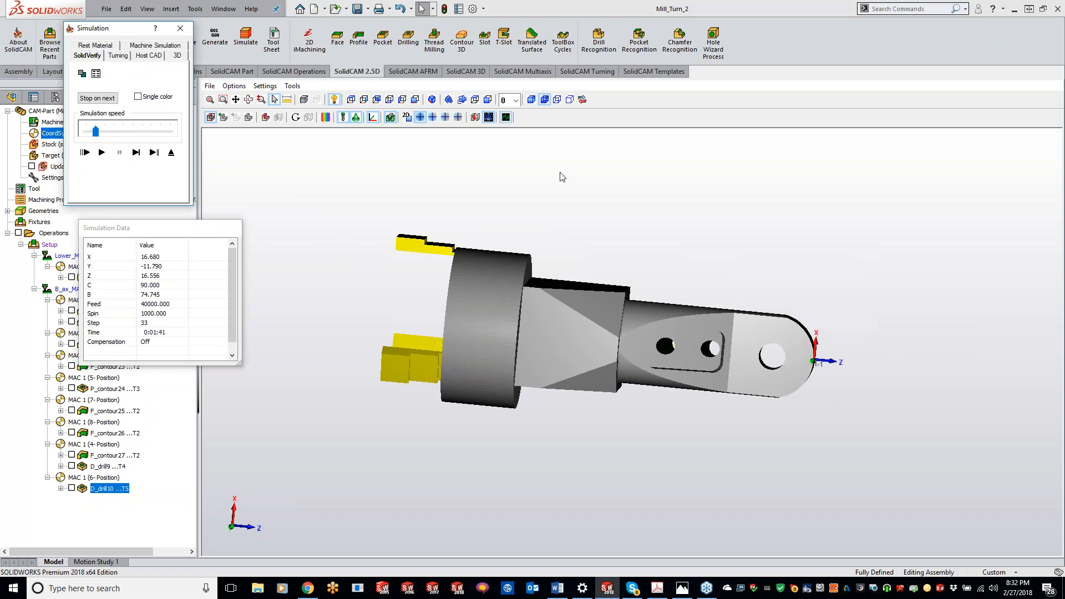
pyautogui.click(326, 118)
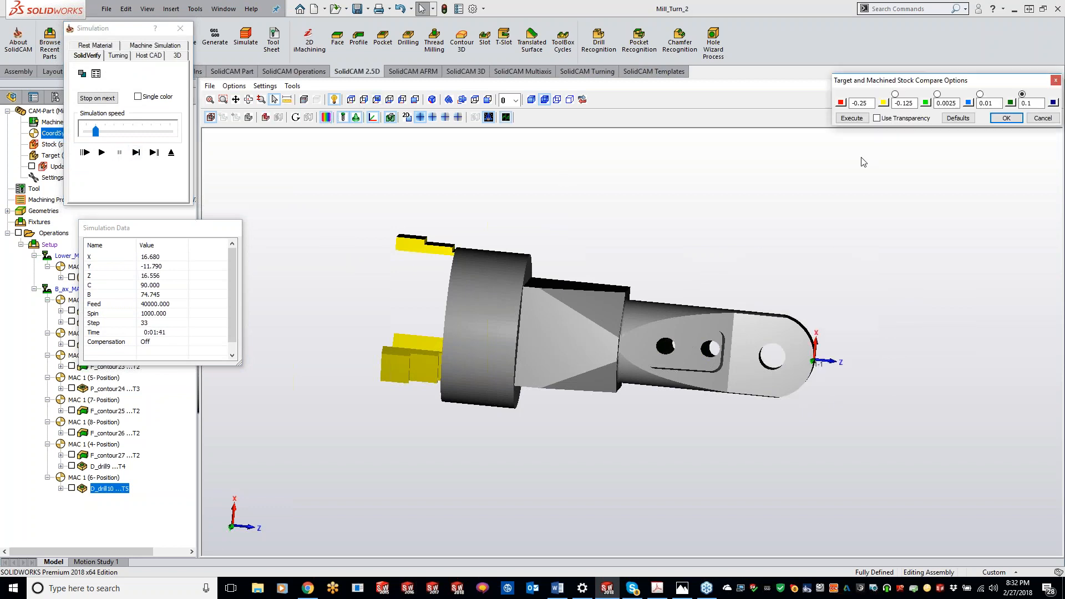
pyautogui.click(853, 118)
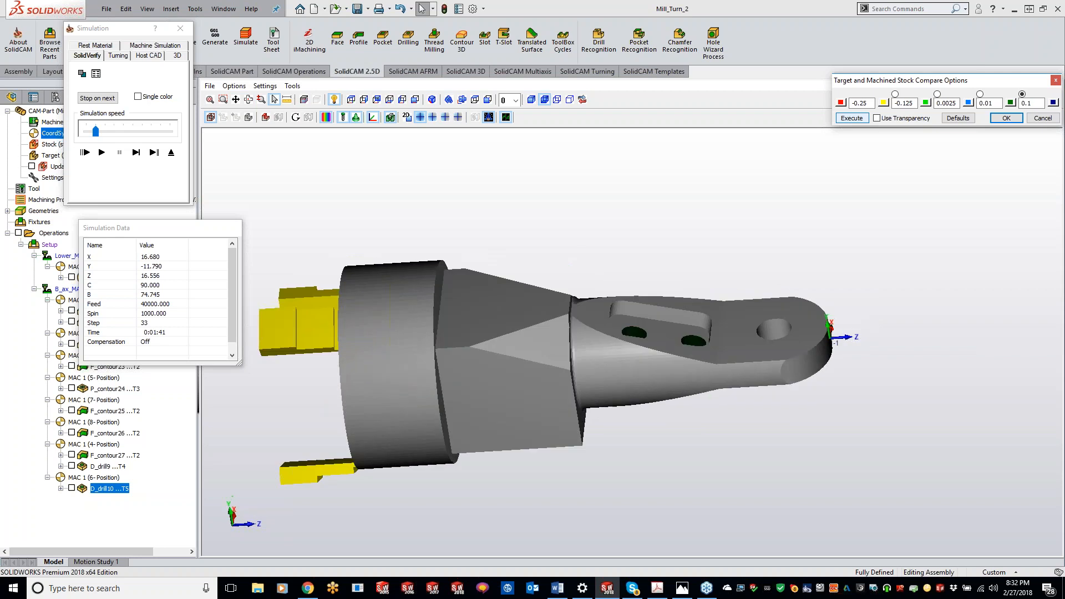
pyautogui.click(1053, 120)
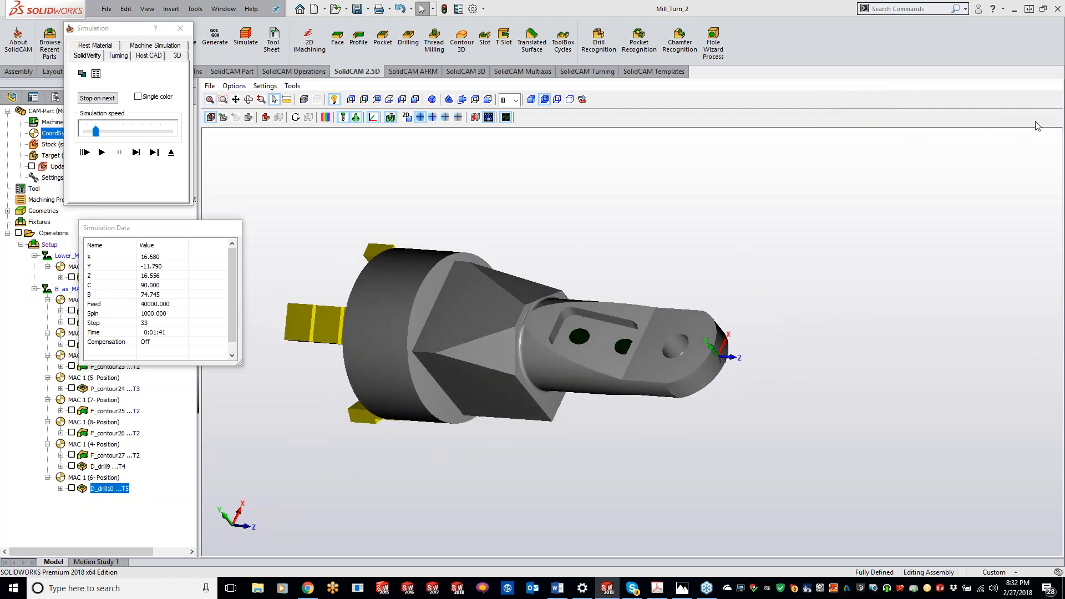
pyautogui.click(181, 28)
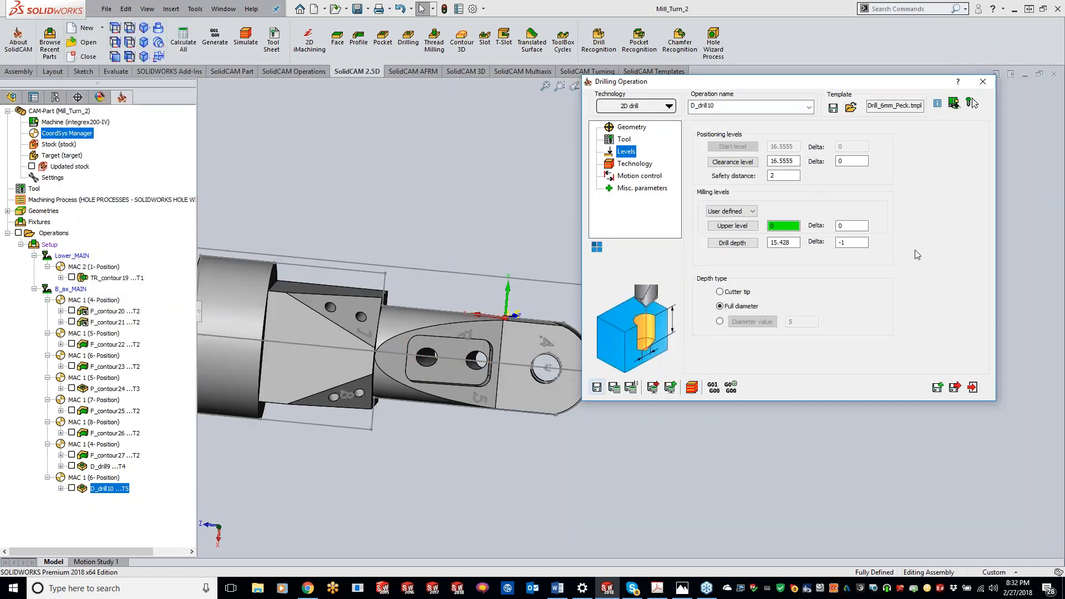
# Save and copy the D_drill10 operation, and assign the copy to coordinate system MAC 1 (7-Position).
pyautogui.click(938, 388)
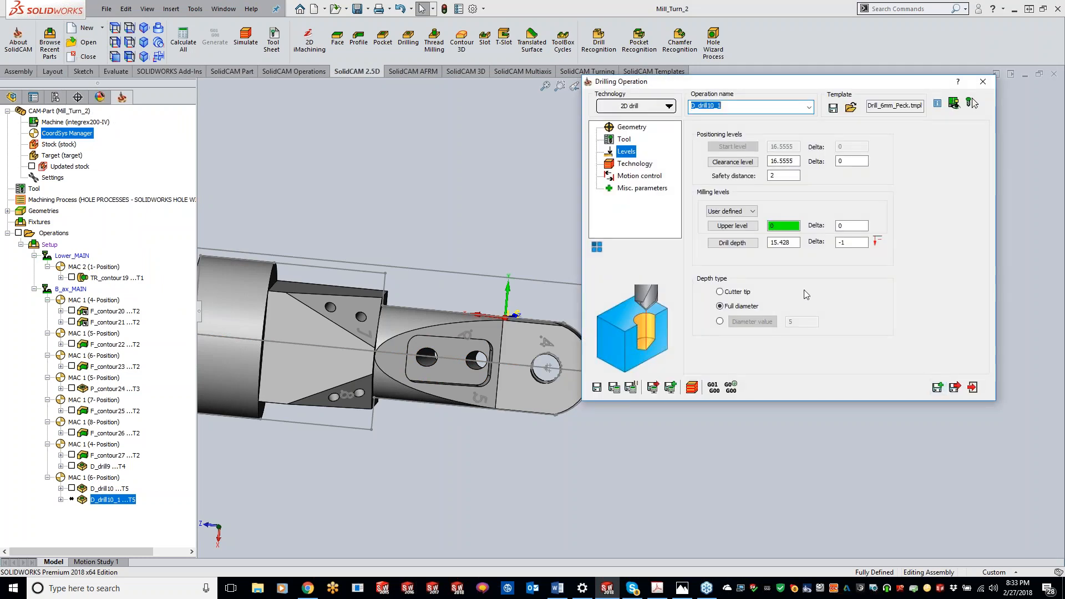
pyautogui.click(627, 129)
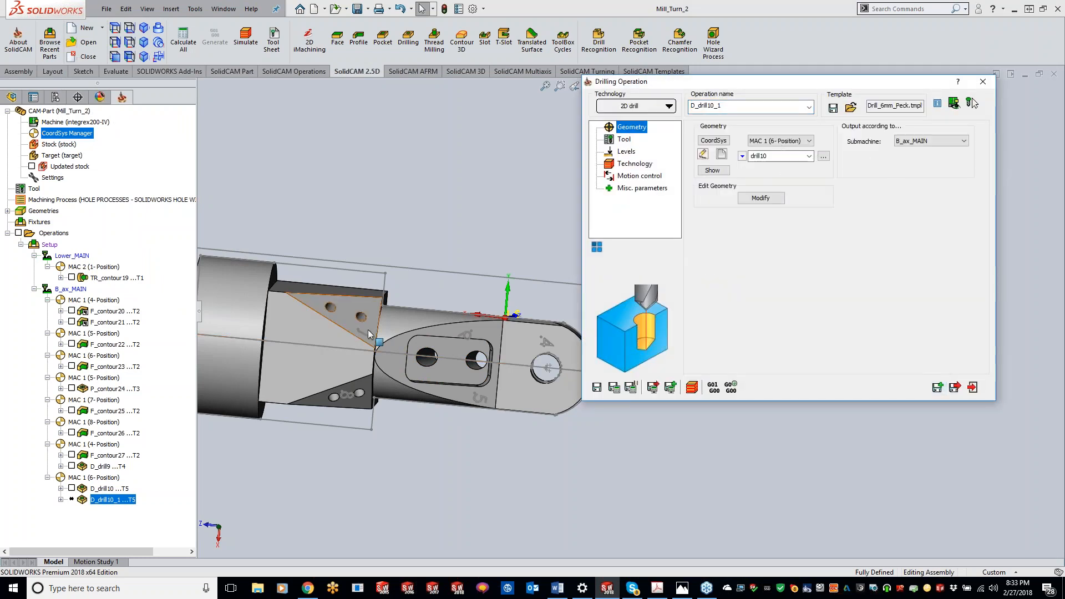
pyautogui.click(778, 141)
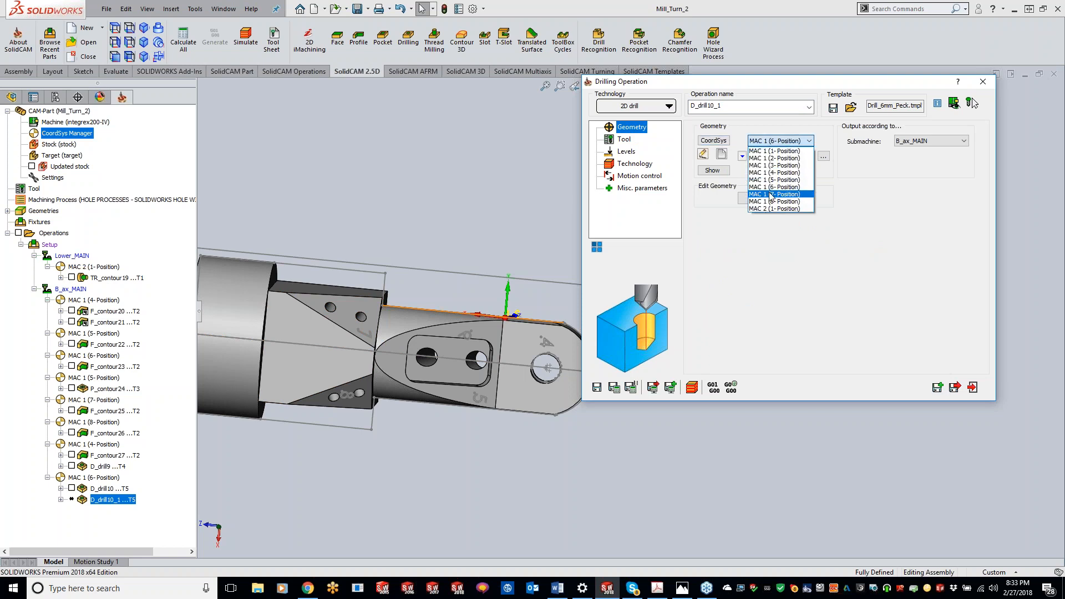
pyautogui.click(770, 194)
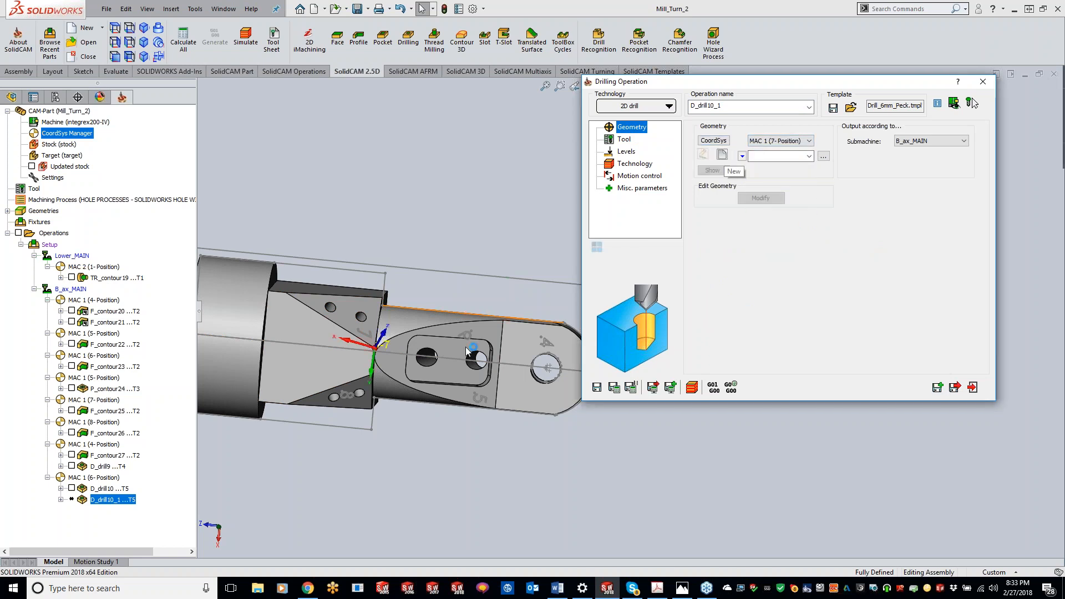
# Define a new drill geometry from the two small holes on the triangular face marked 7.
pyautogui.click(276, 307)
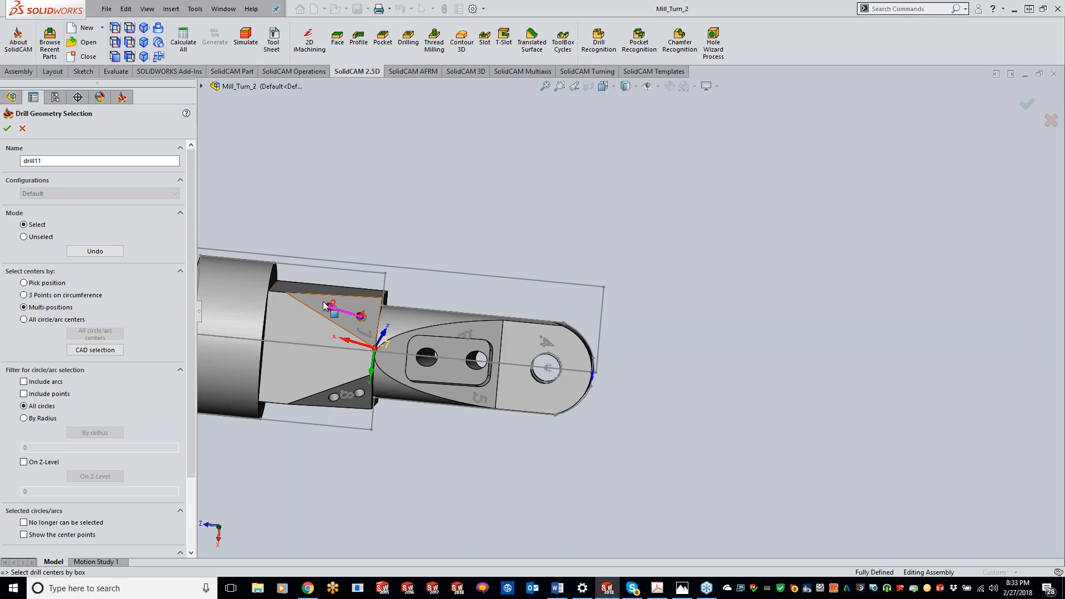
pyautogui.press('Return')
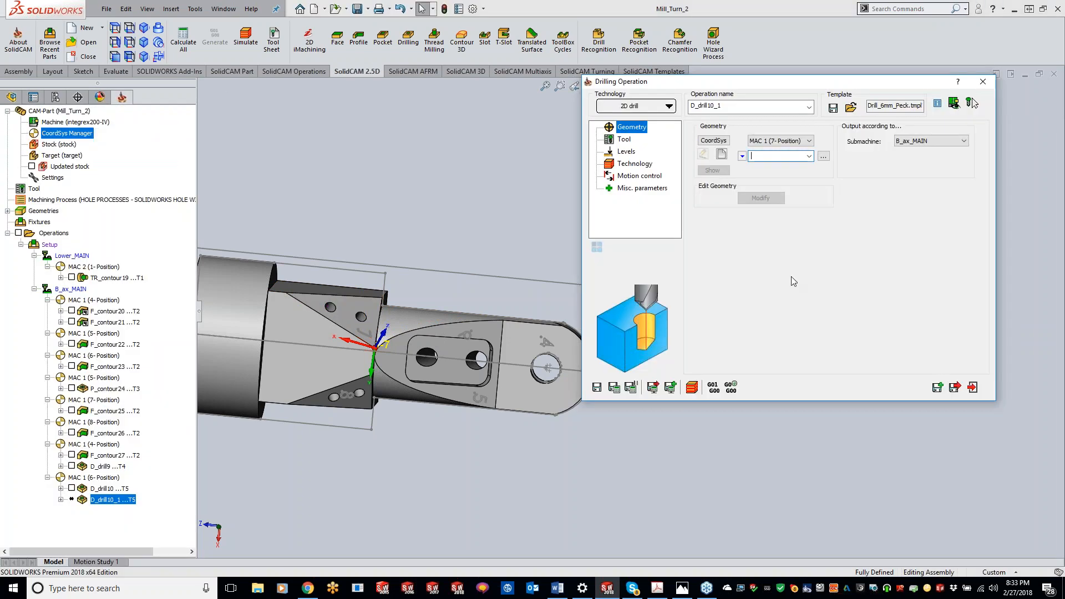
pyautogui.click(725, 156)
pyautogui.click(288, 311)
pyautogui.press('Return')
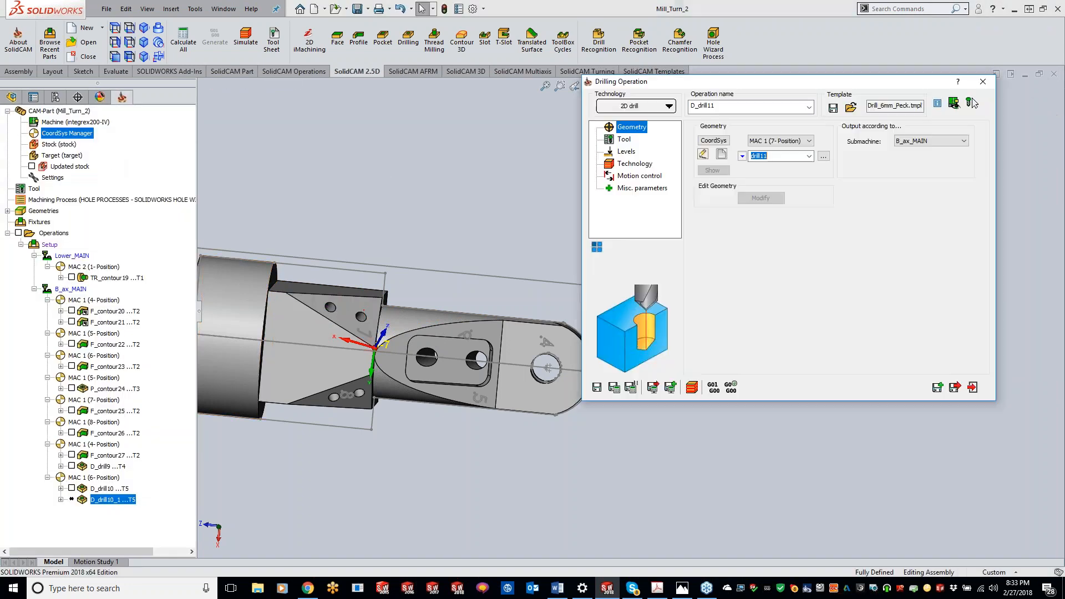
# Assign tool number 6, the 3 mm B_axis drill, to the face 7 drilling operation.
pyautogui.click(629, 139)
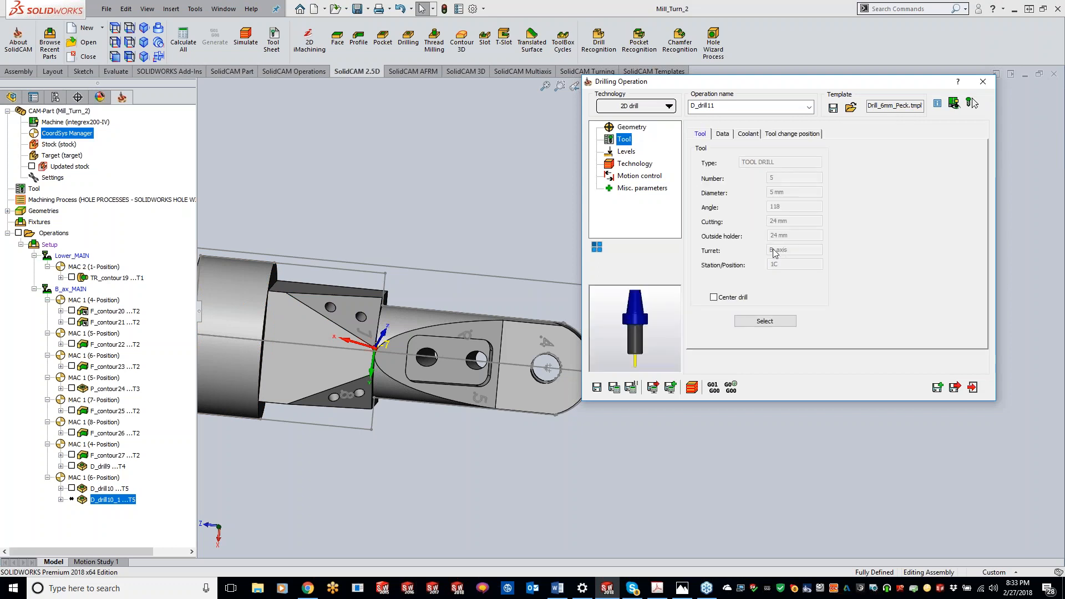
pyautogui.click(774, 324)
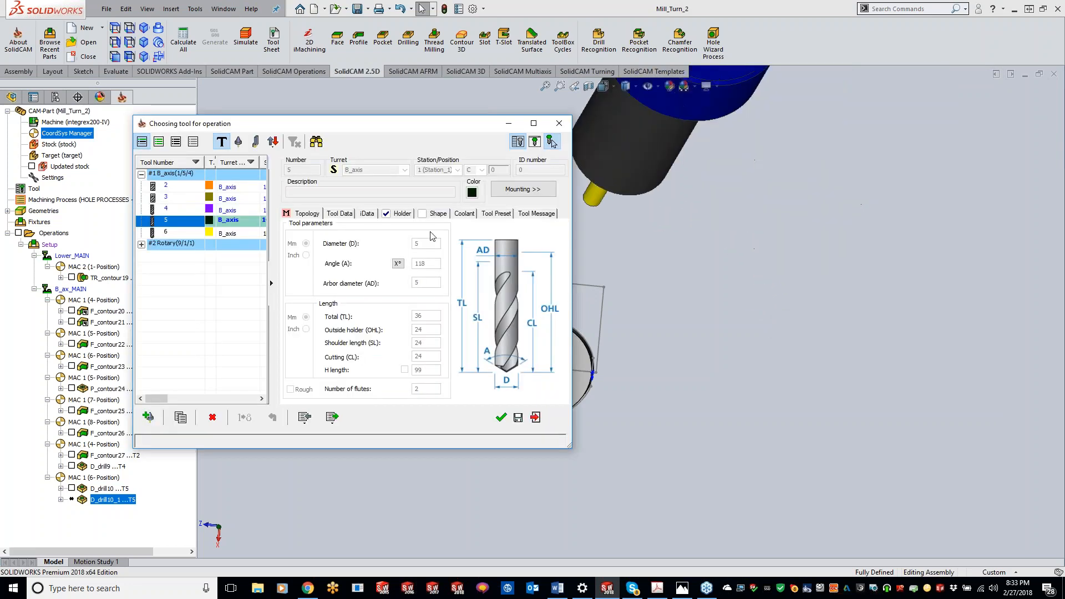
pyautogui.click(209, 234)
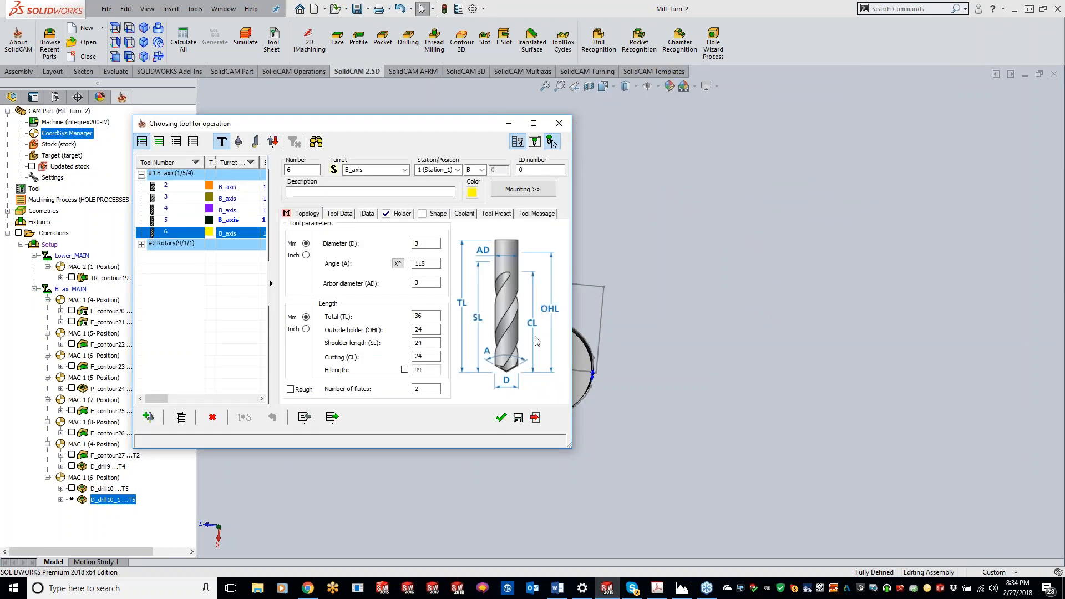
pyautogui.click(501, 417)
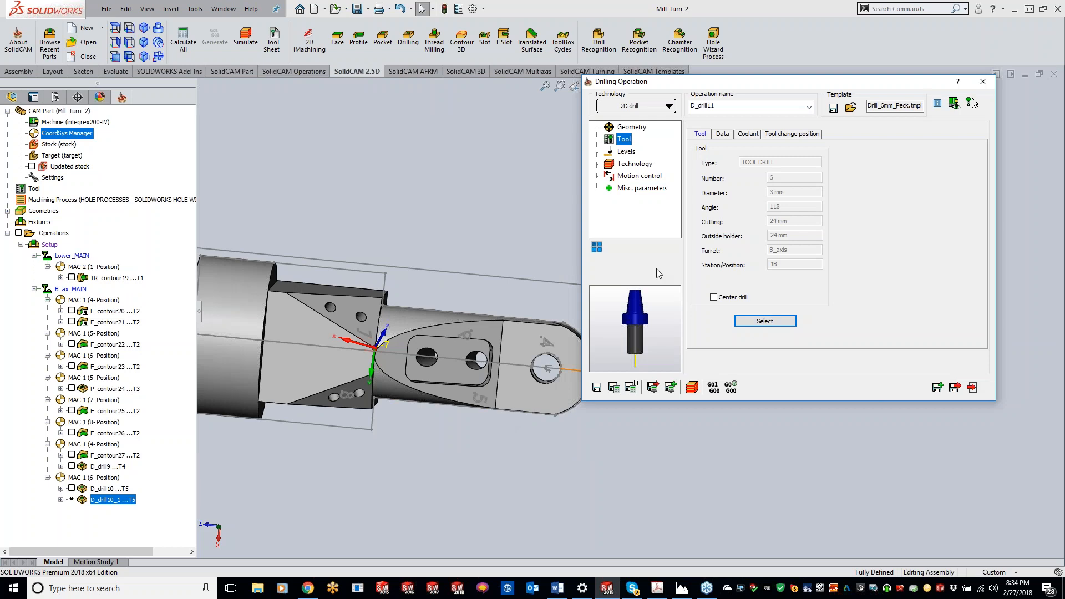
# Set the drilling's upper level to 0 by picking the triangular face marked 7.
pyautogui.click(626, 151)
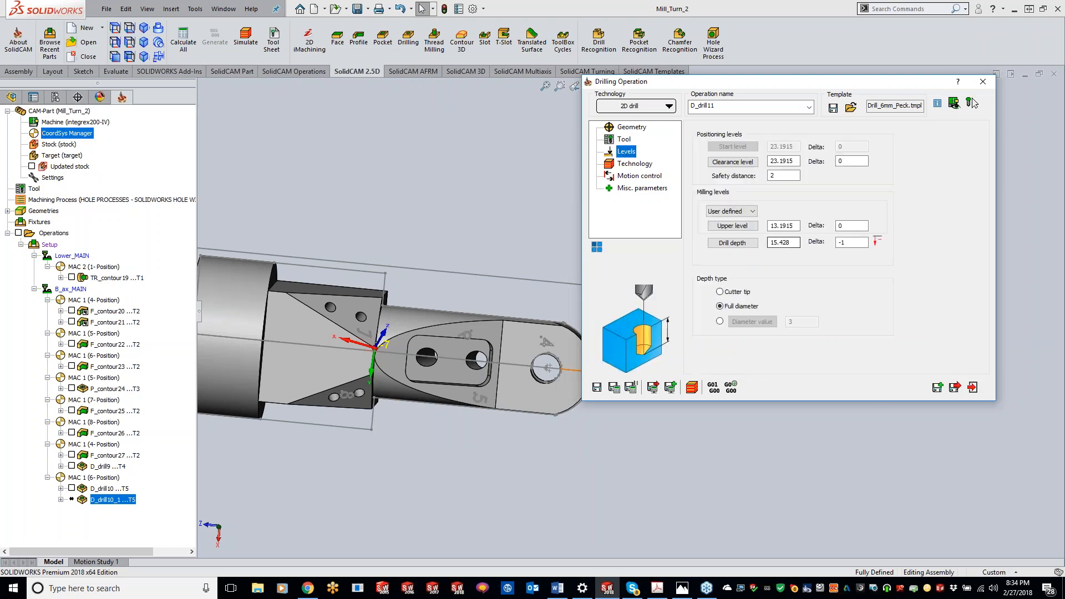
pyautogui.click(346, 304)
pyautogui.scroll(-8, 398, 437)
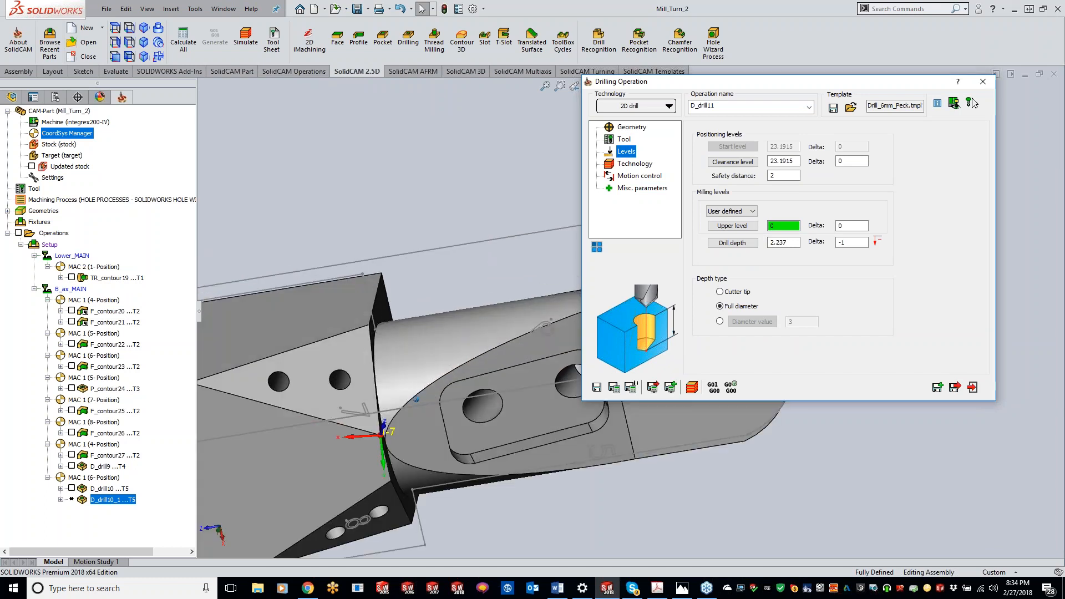
pyautogui.moveTo(454, 409); pyautogui.dragTo(467, 414, button='middle')
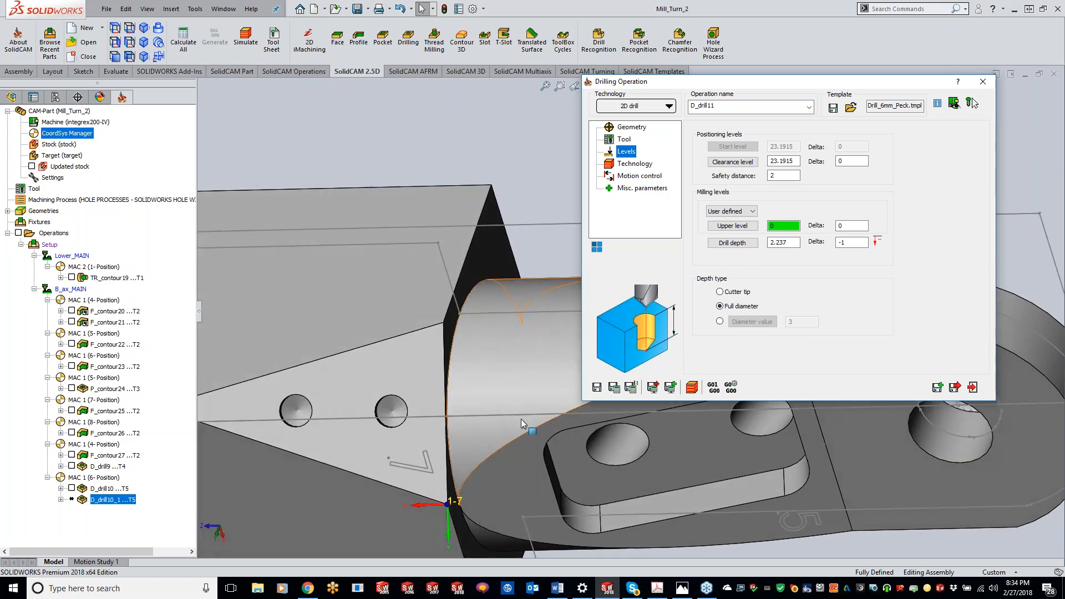
# Set the drill depth to 8.901 from the bottom of a face 7 hole, with Cutter tip depth type and delta 0.
pyautogui.click(733, 243)
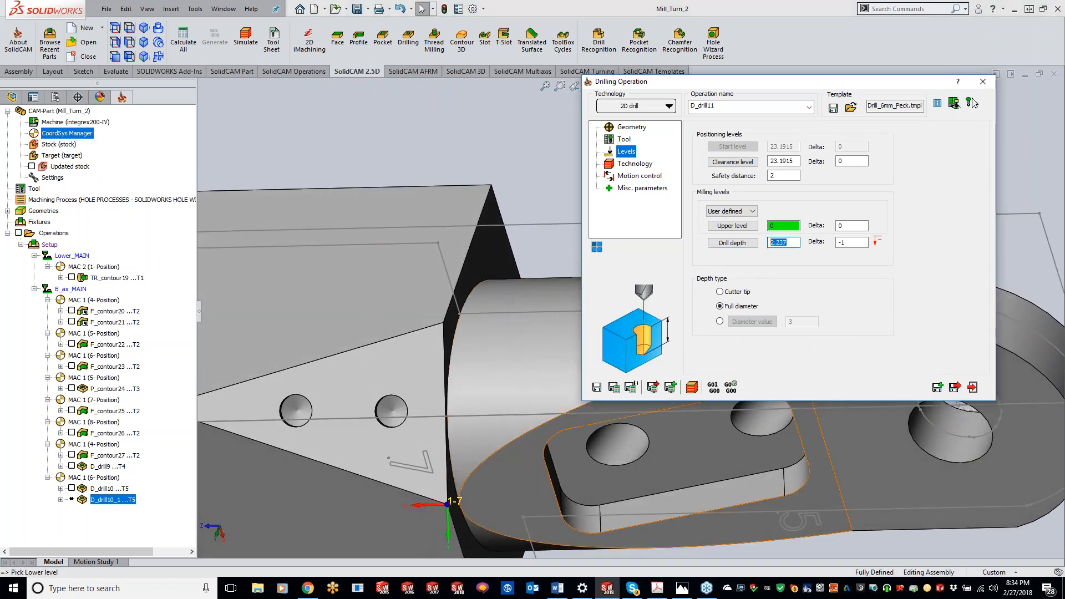
pyautogui.click(393, 410)
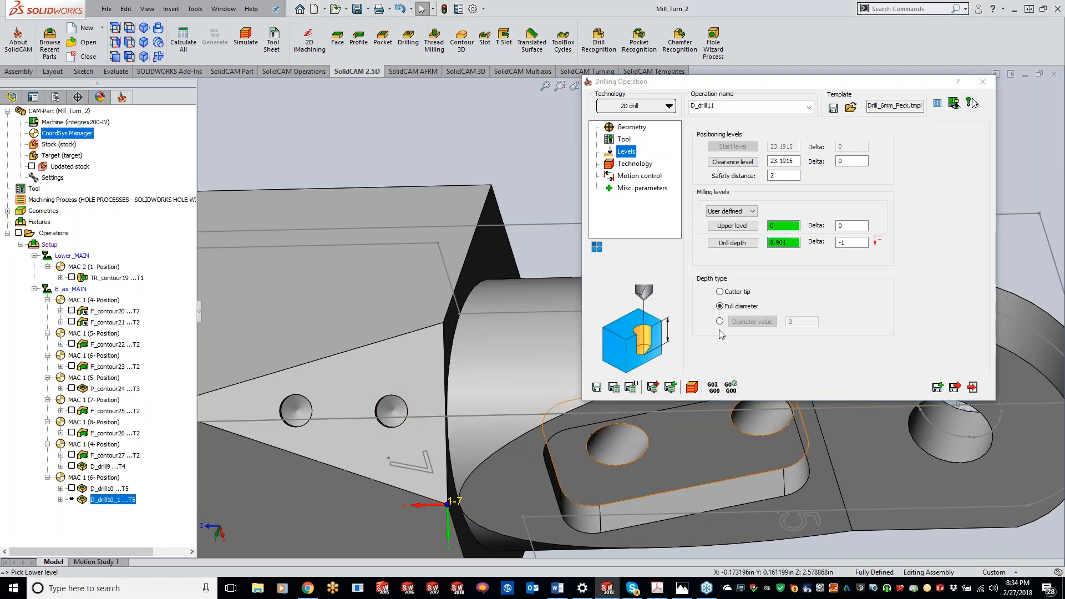
pyautogui.click(723, 293)
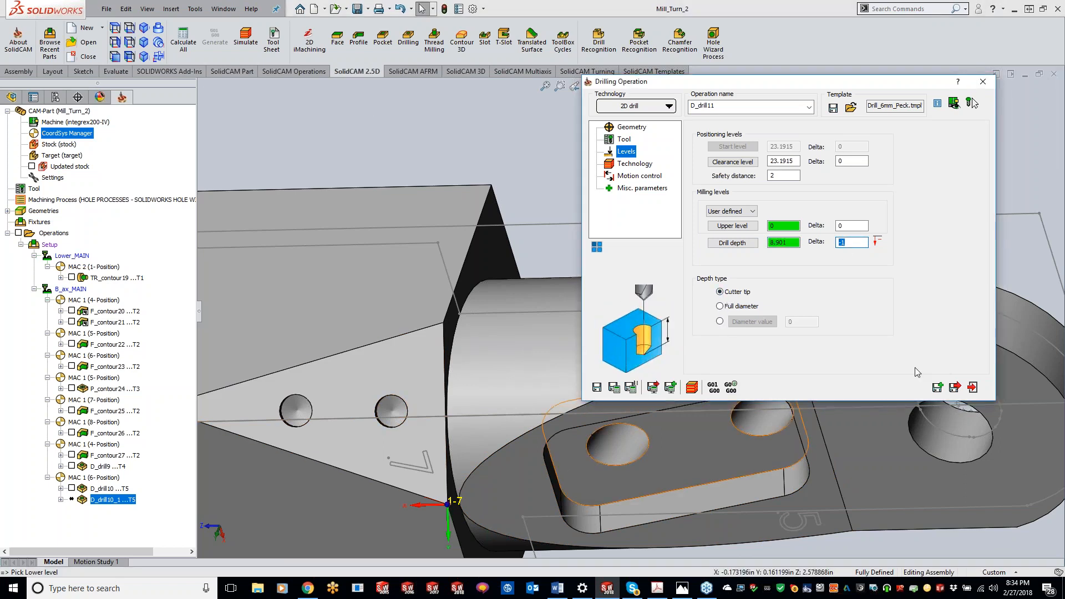
pyautogui.write('0')
# Set the step down of the peck drill cycle to 2.
pyautogui.click(627, 168)
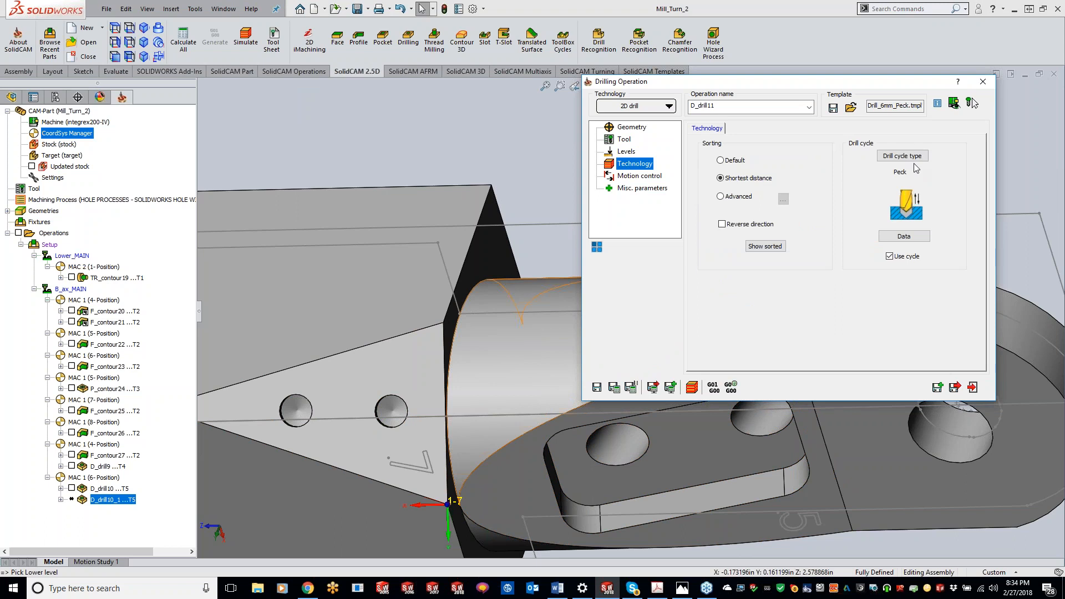
pyautogui.click(910, 239)
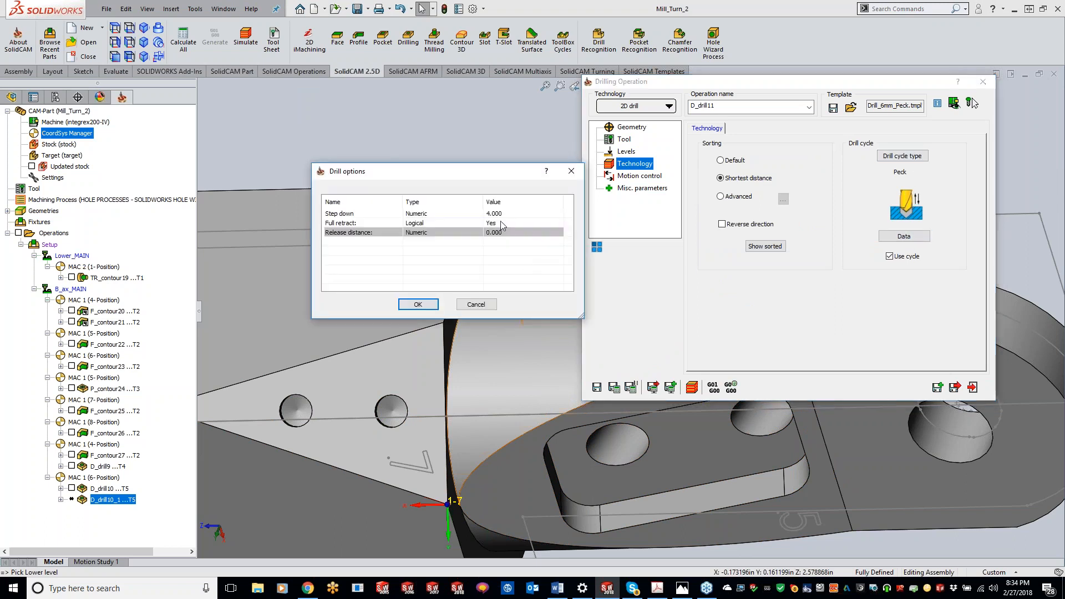
pyautogui.click(509, 214)
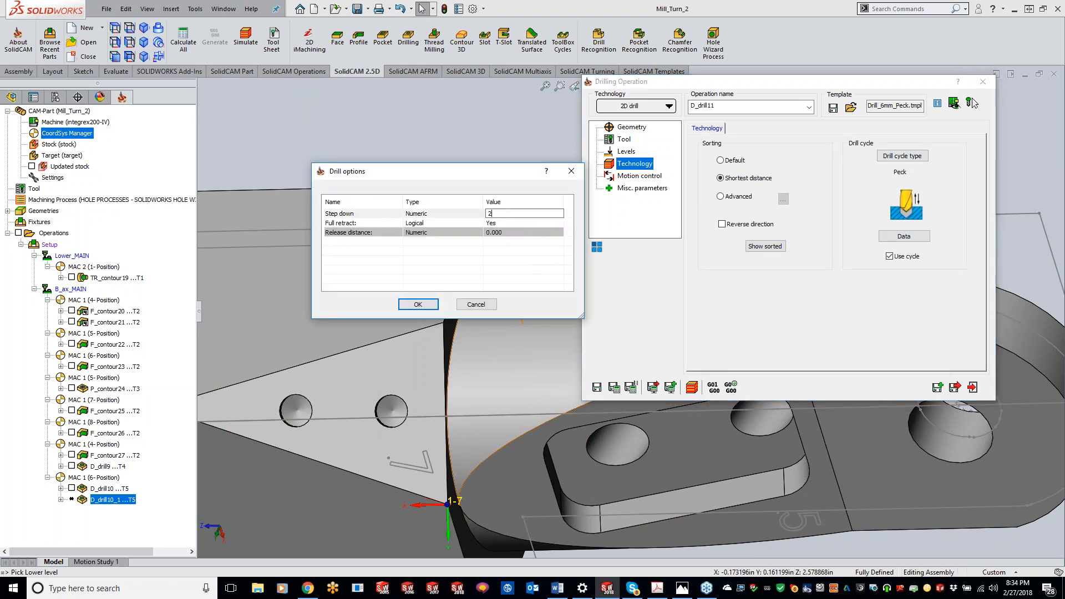
pyautogui.click(415, 305)
# Save and calculate the face 7 drilling, and check its two holes in a SolidVerify simulation.
pyautogui.click(615, 387)
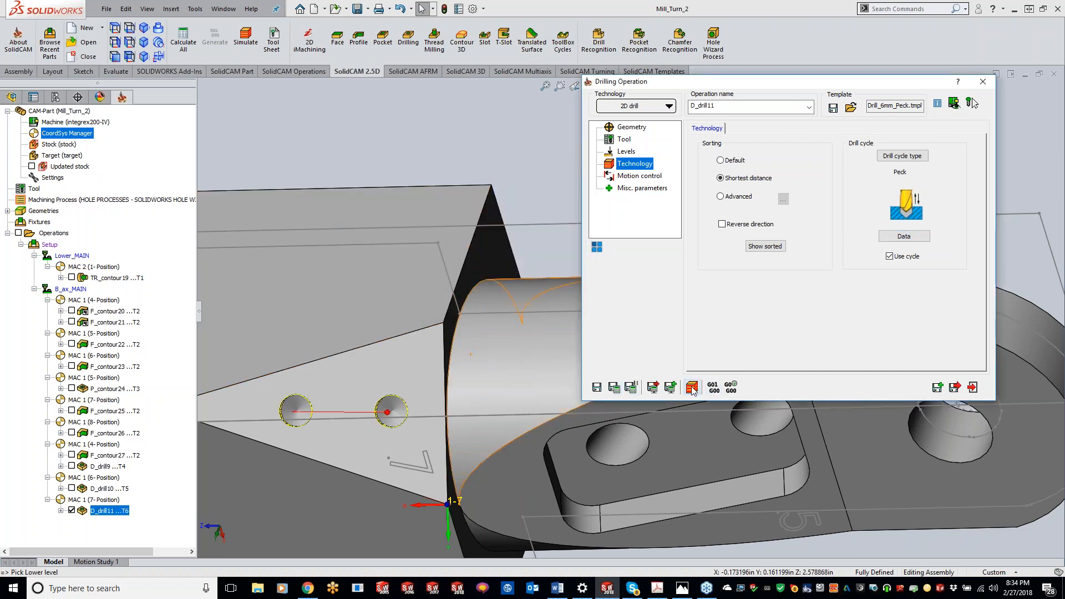
pyautogui.click(692, 388)
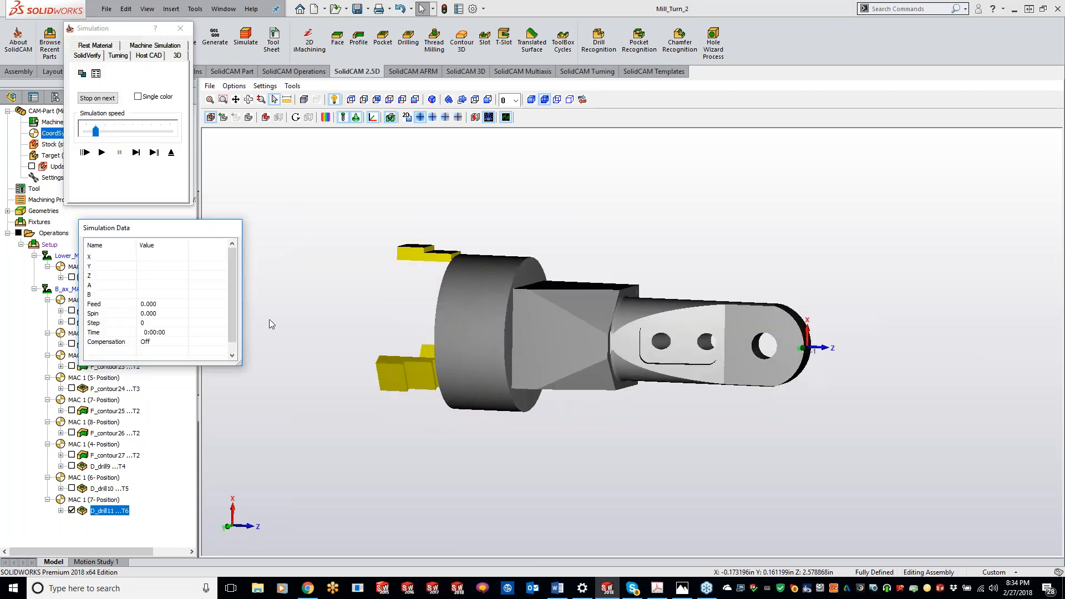
pyautogui.click(102, 153)
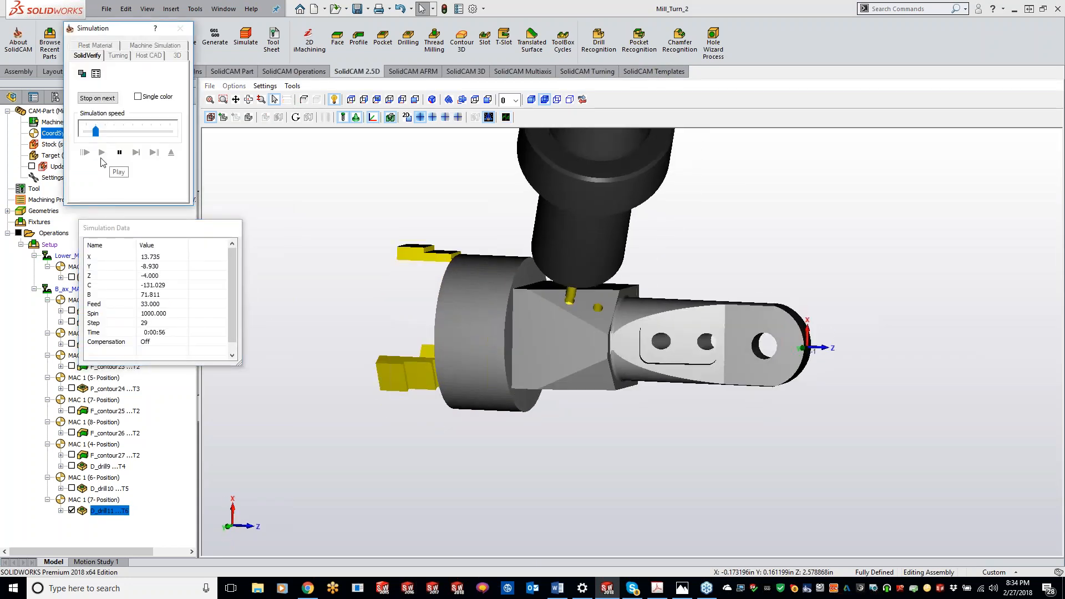
pyautogui.moveTo(562, 271)
pyautogui.mouseDown(button='middle')
pyautogui.moveTo(571, 275)
pyautogui.moveTo(554, 277)
pyautogui.mouseUp(button='middle')
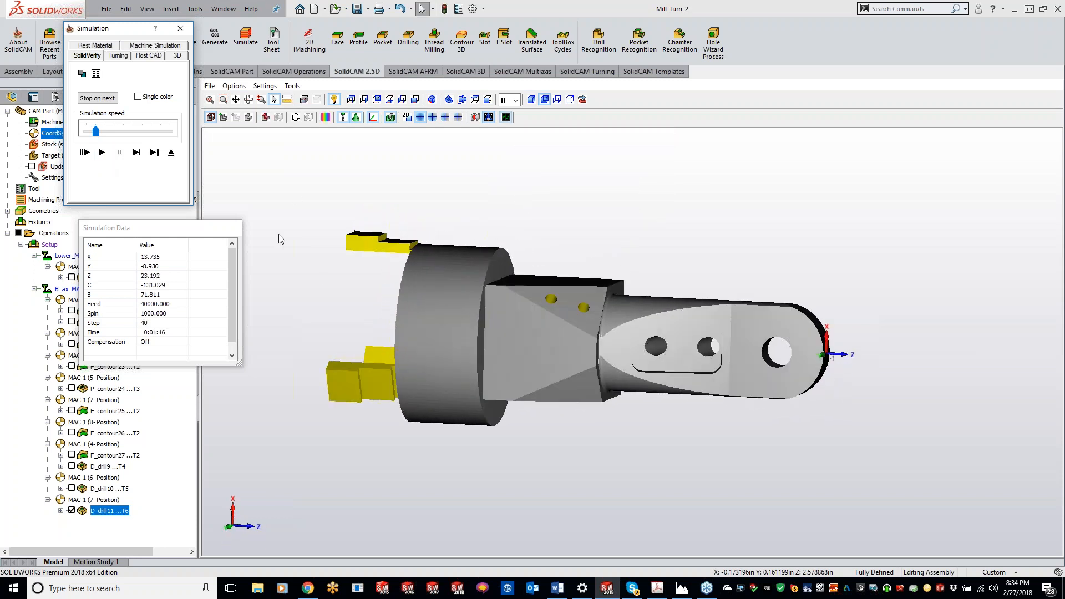
pyautogui.click(179, 28)
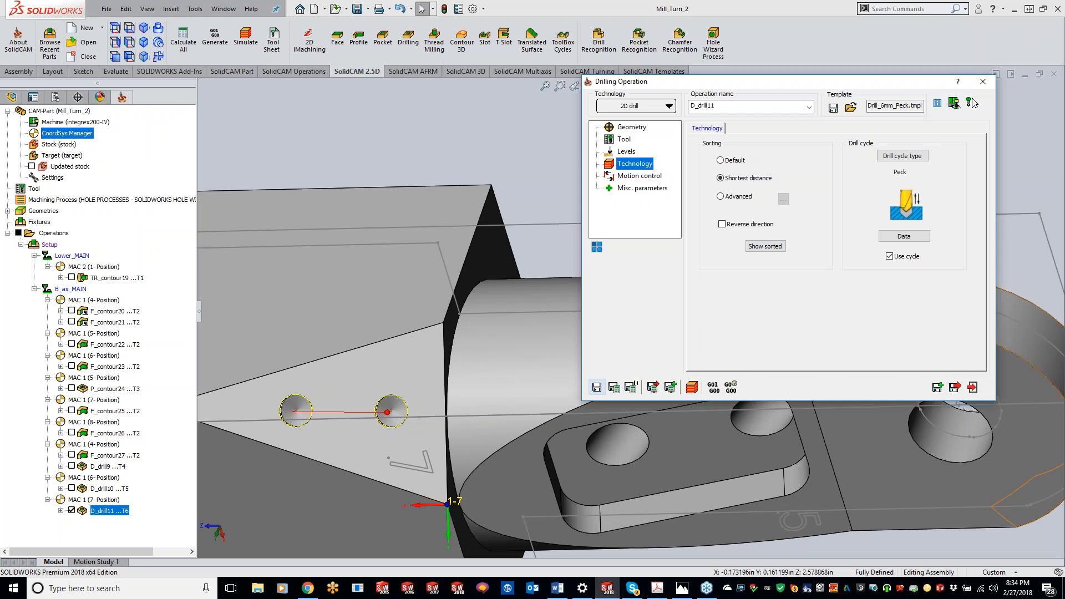
# Save and copy the D_drill11 operation, and assign the copy to coordinate system MAC 1 (8-Position).
pyautogui.click(531, 156)
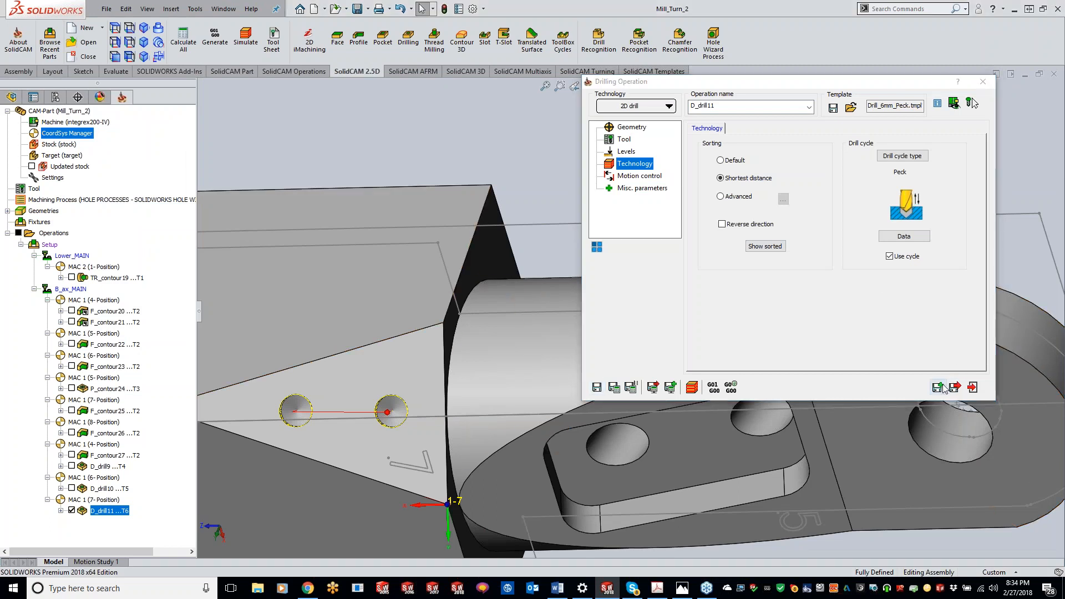
pyautogui.scroll(5, 450, 393)
pyautogui.moveTo(451, 393); pyautogui.dragTo(473, 424, button='middle')
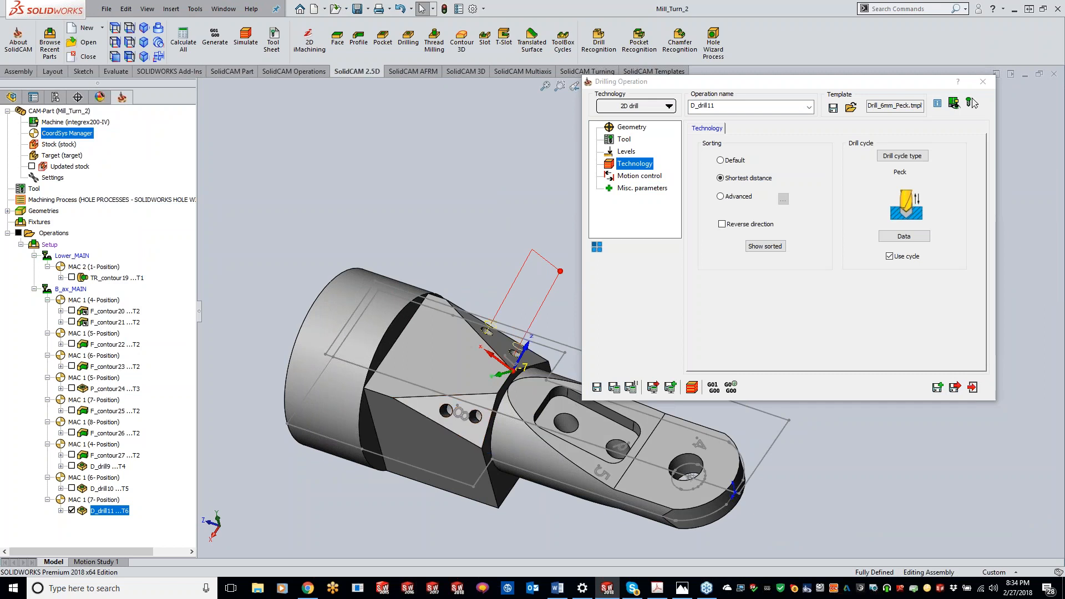
pyautogui.click(939, 388)
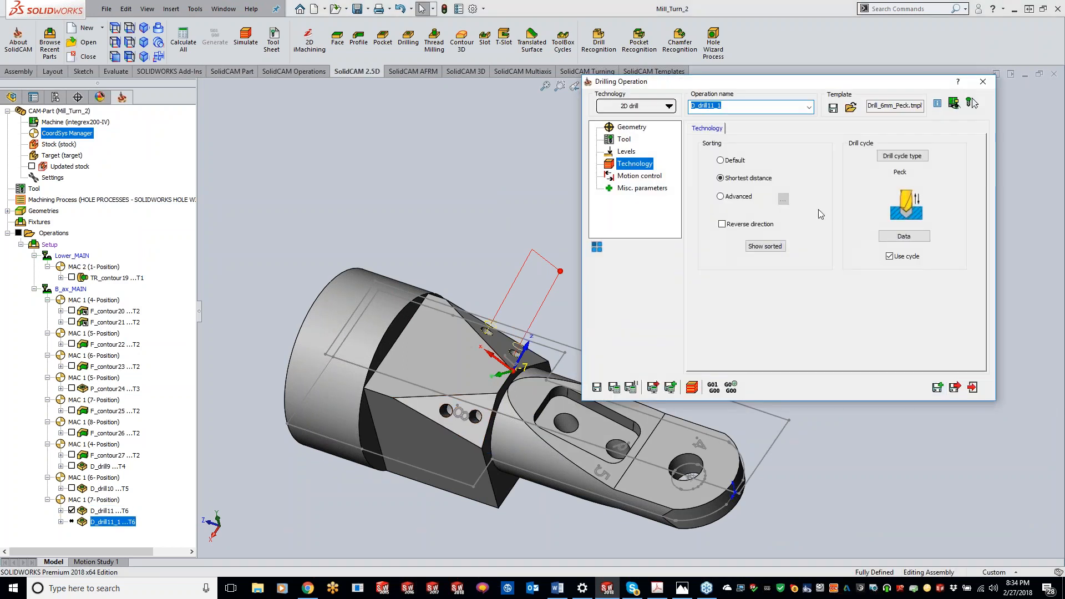
pyautogui.click(635, 127)
pyautogui.click(772, 141)
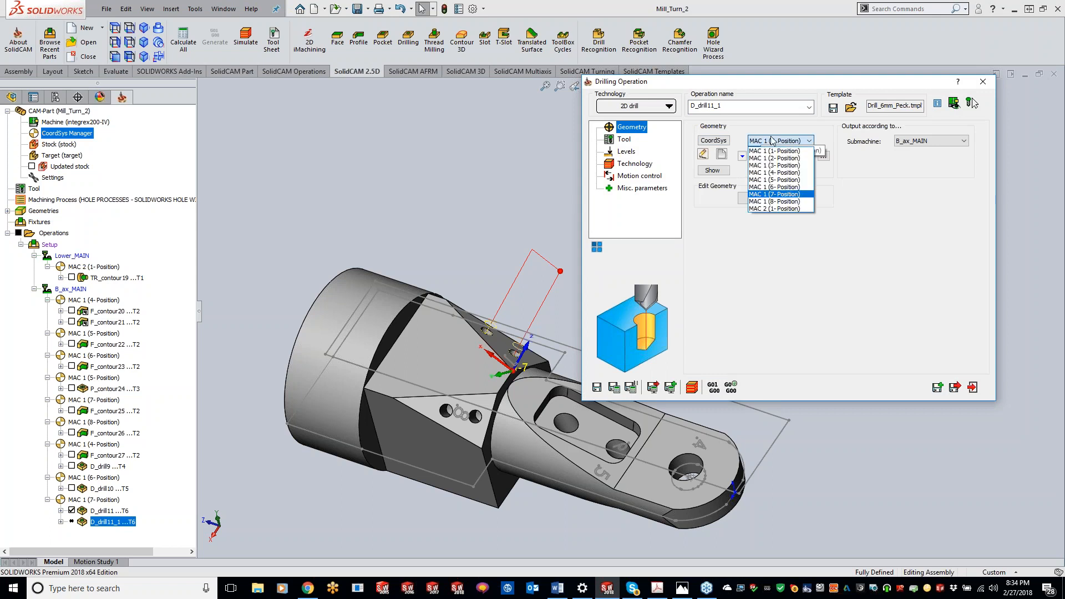
pyautogui.click(780, 202)
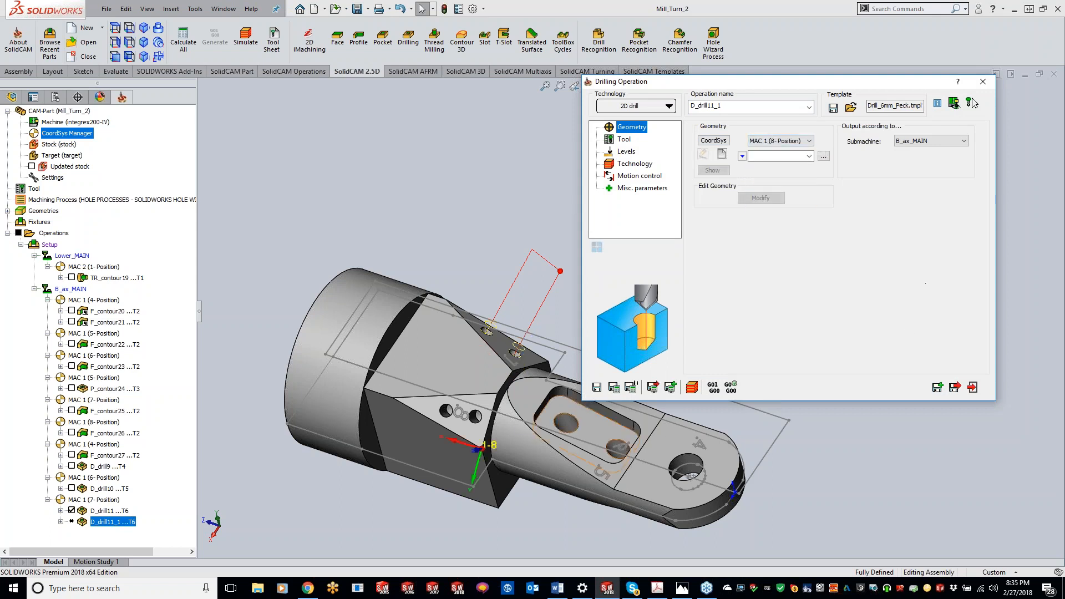
# Define a new drill geometry from the two small holes on the triangular face marked 8.
pyautogui.click(474, 431)
pyautogui.click(722, 154)
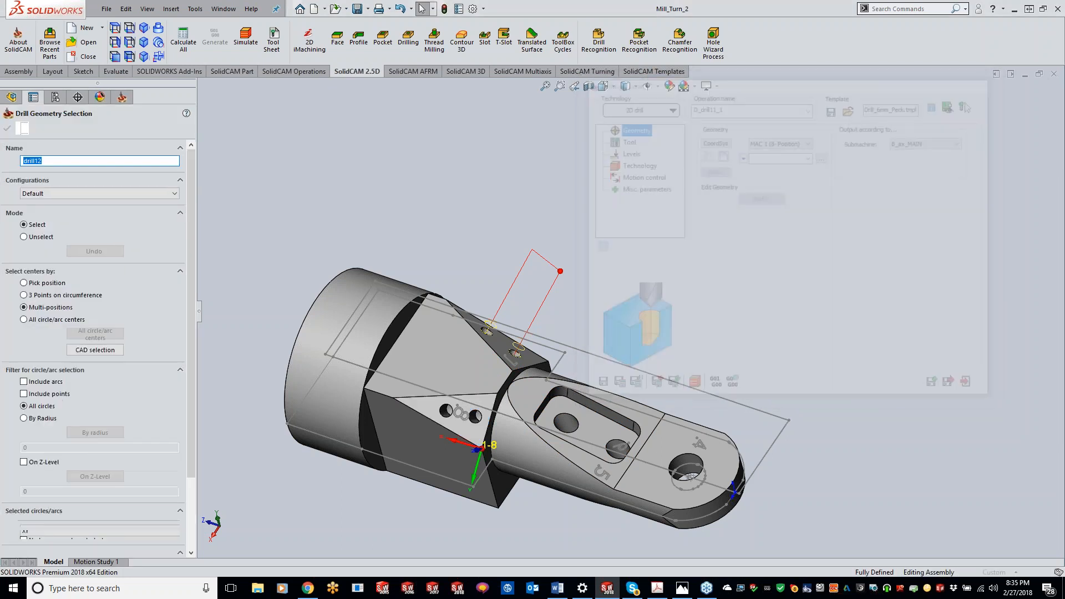
pyautogui.click(477, 429)
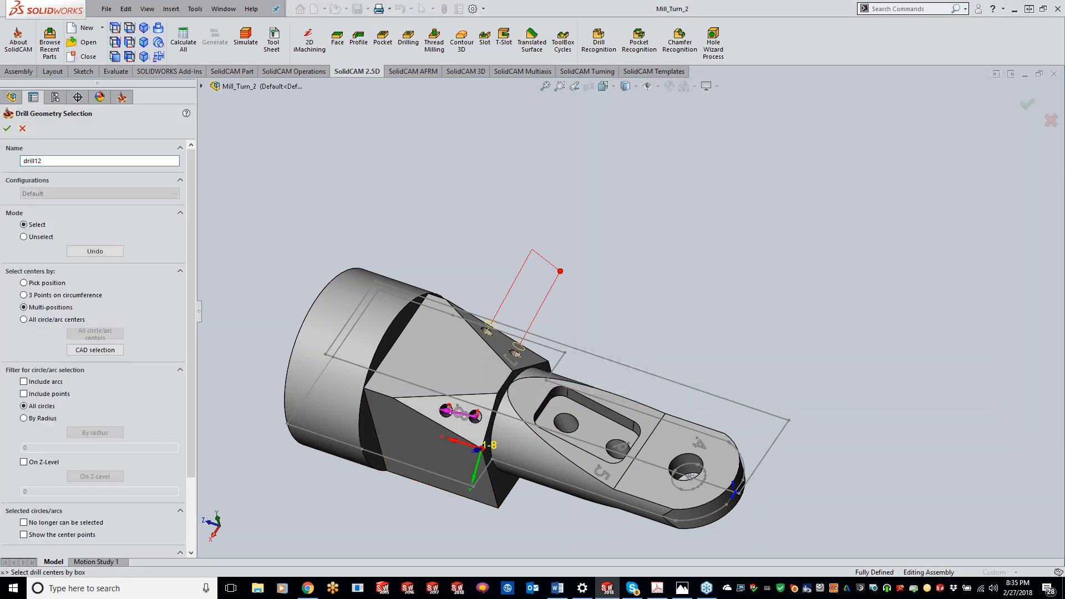
pyautogui.click(7, 129)
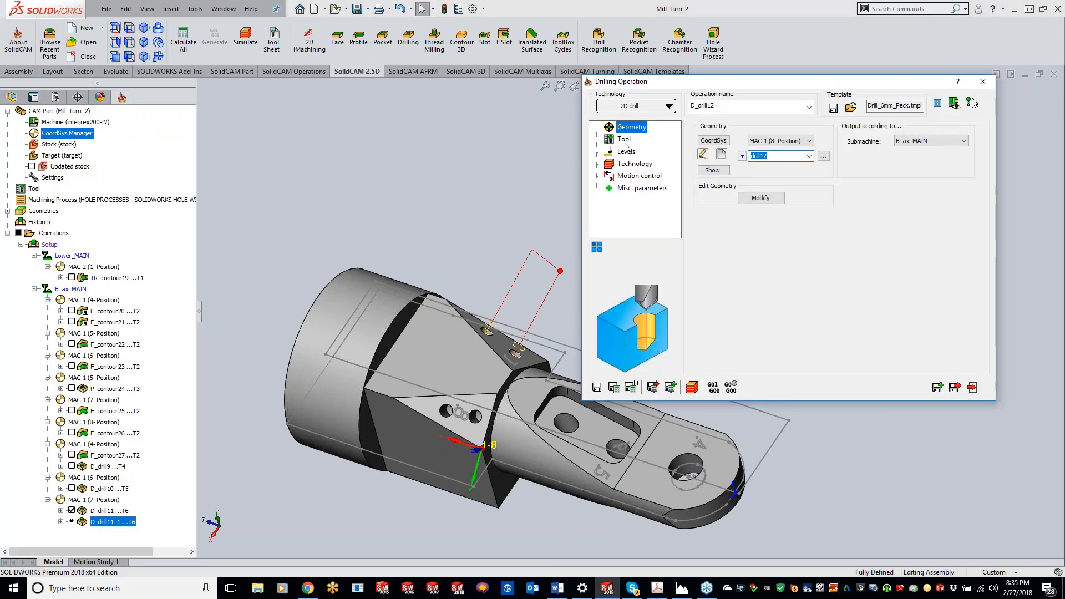
# Pick the upper level from the triangular face marked 8 and the drill depth from the bottom of its small holes.
pyautogui.click(624, 142)
pyautogui.click(626, 152)
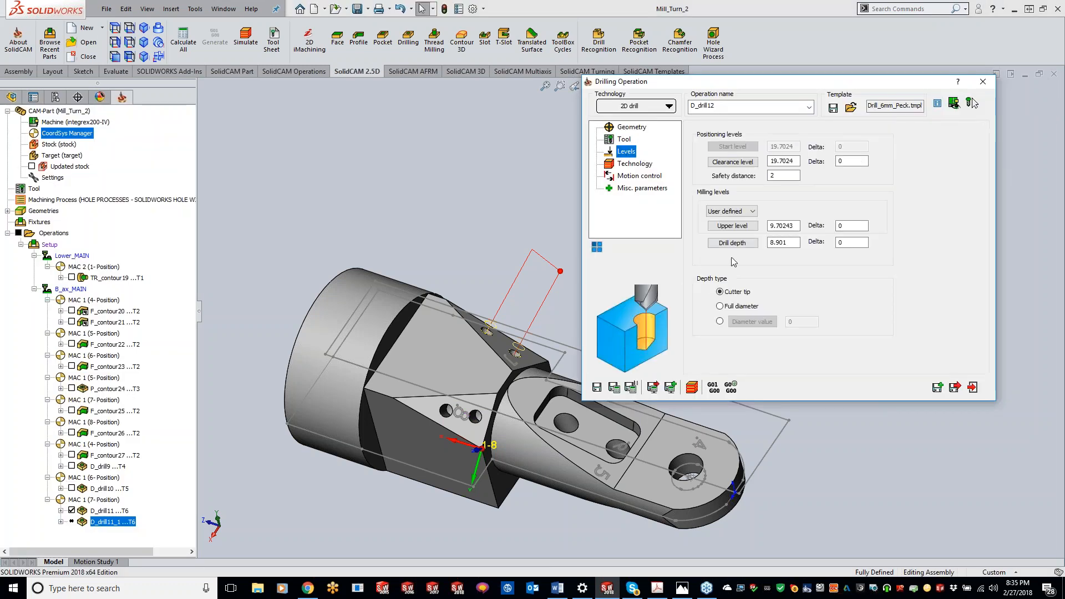
pyautogui.click(784, 226)
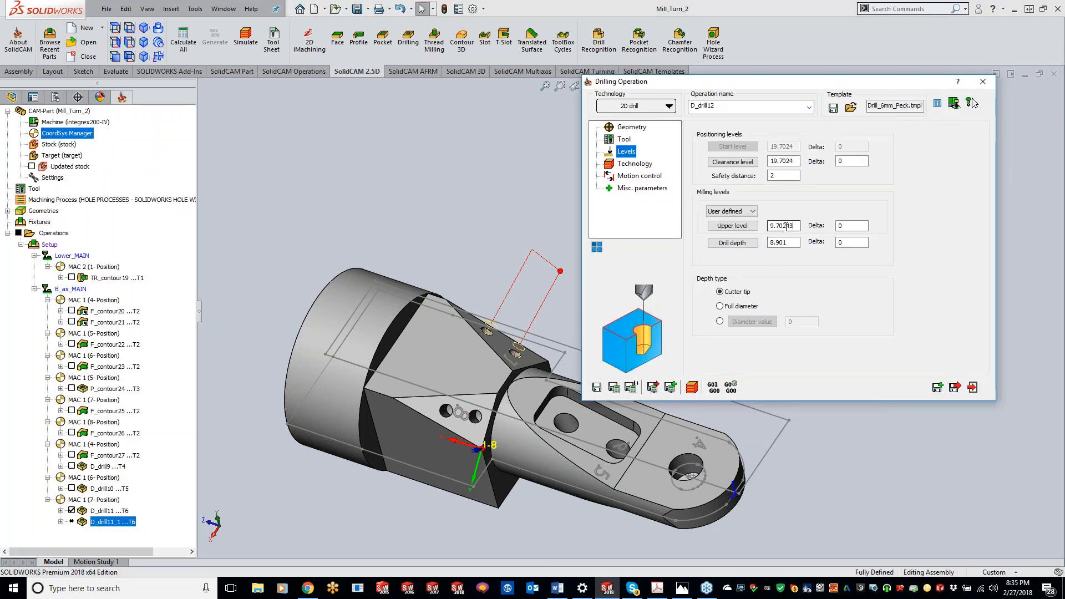
pyautogui.click(474, 429)
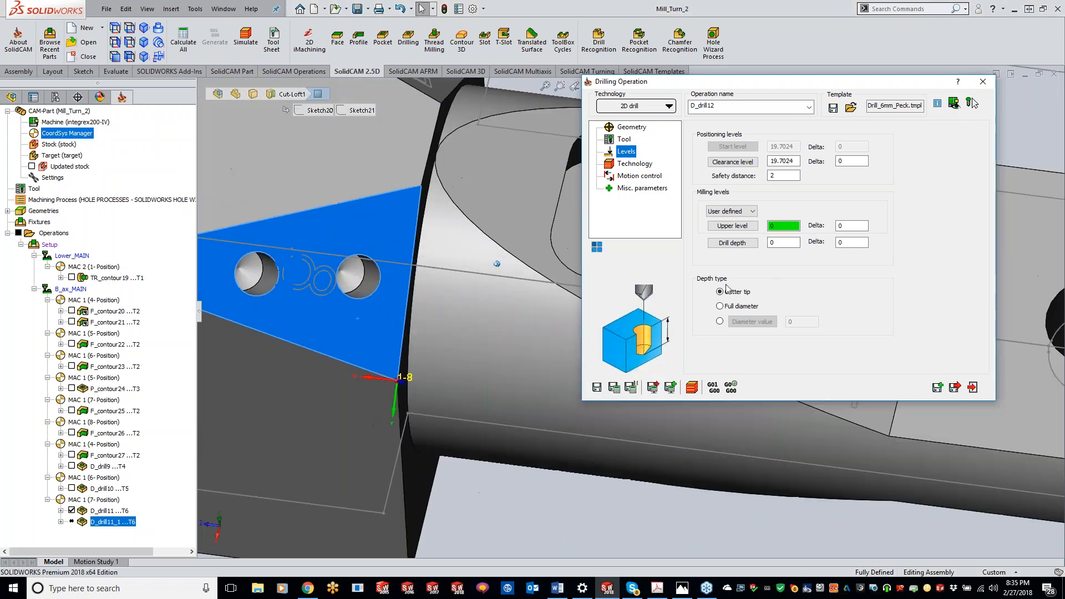
pyautogui.click(783, 243)
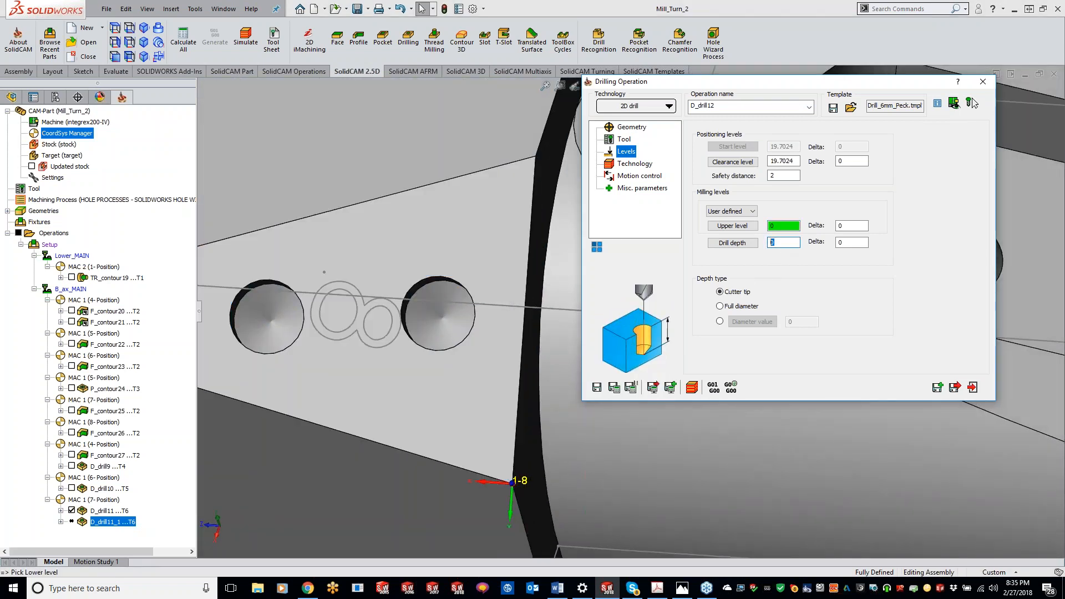
pyautogui.click(446, 320)
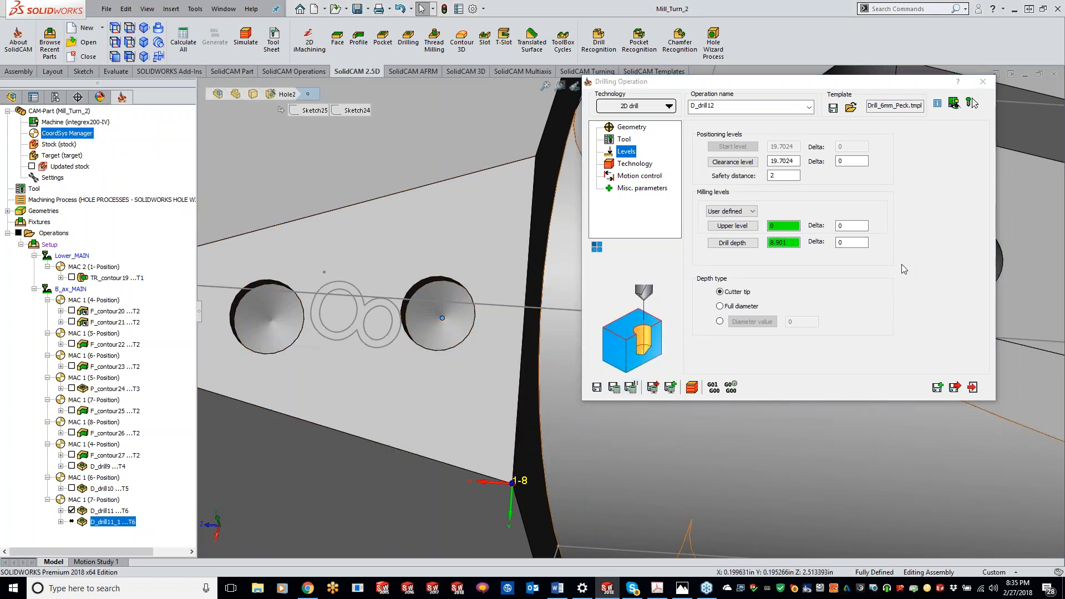
pyautogui.click(798, 255)
pyautogui.click(272, 323)
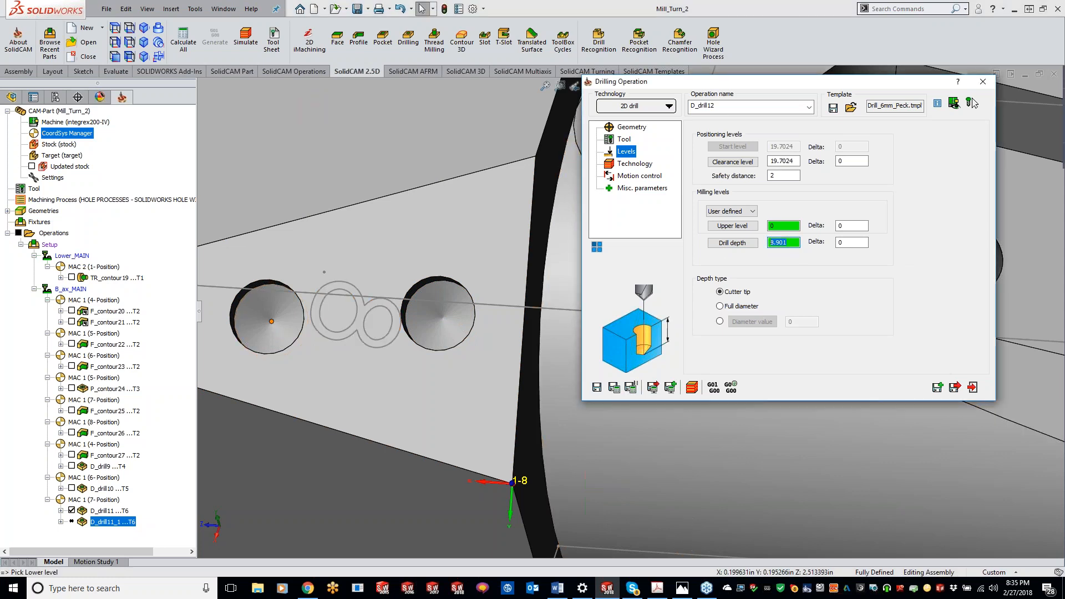
# Save and calculate the face 8 drilling, check it in a SolidVerify simulation, and close the operation.
pyautogui.click(614, 388)
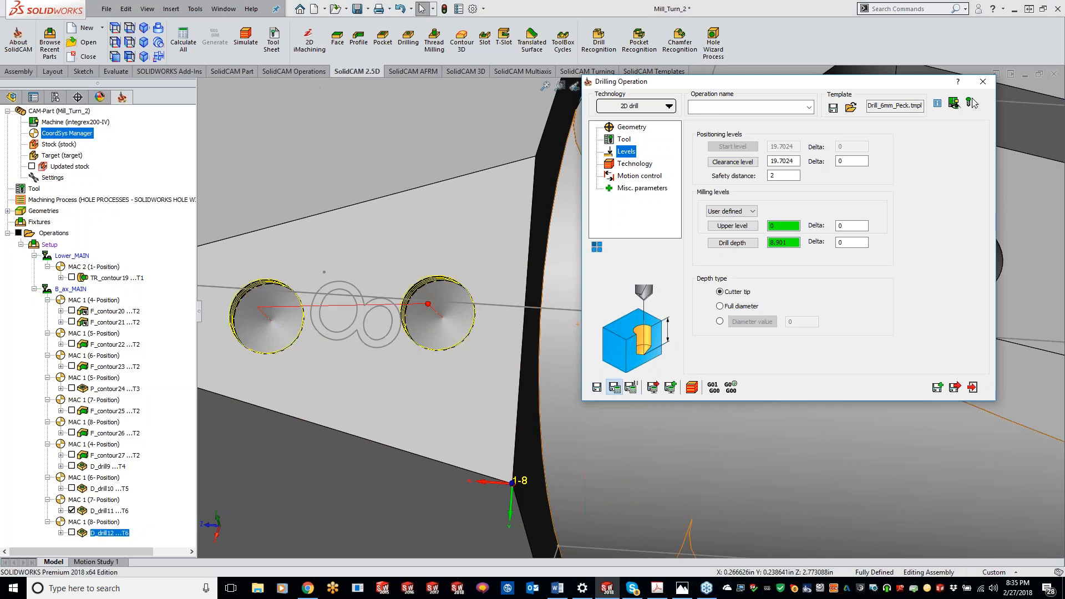
pyautogui.click(693, 388)
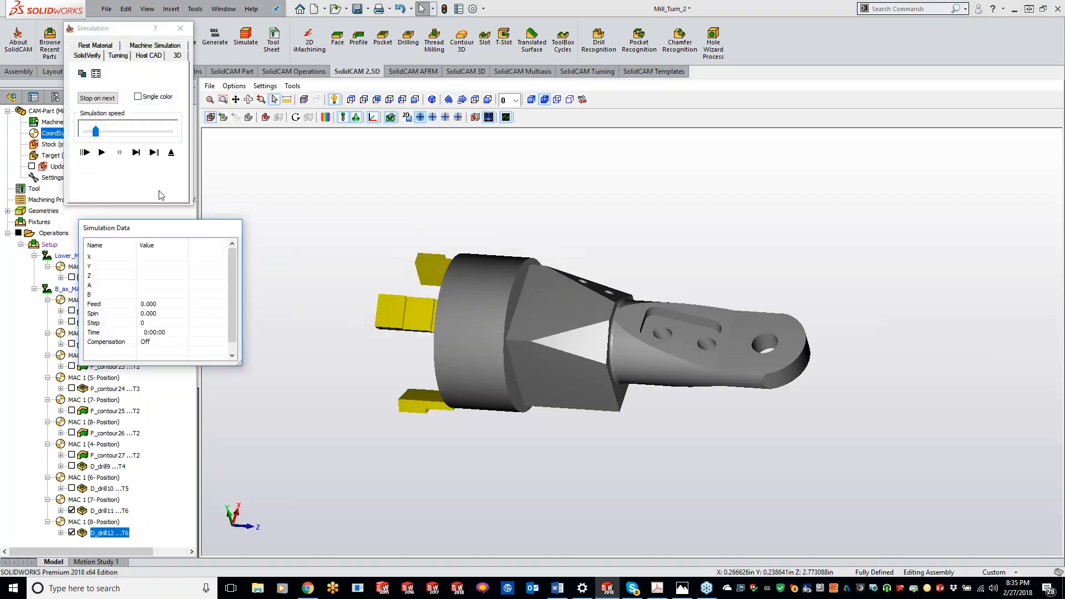
pyautogui.click(102, 153)
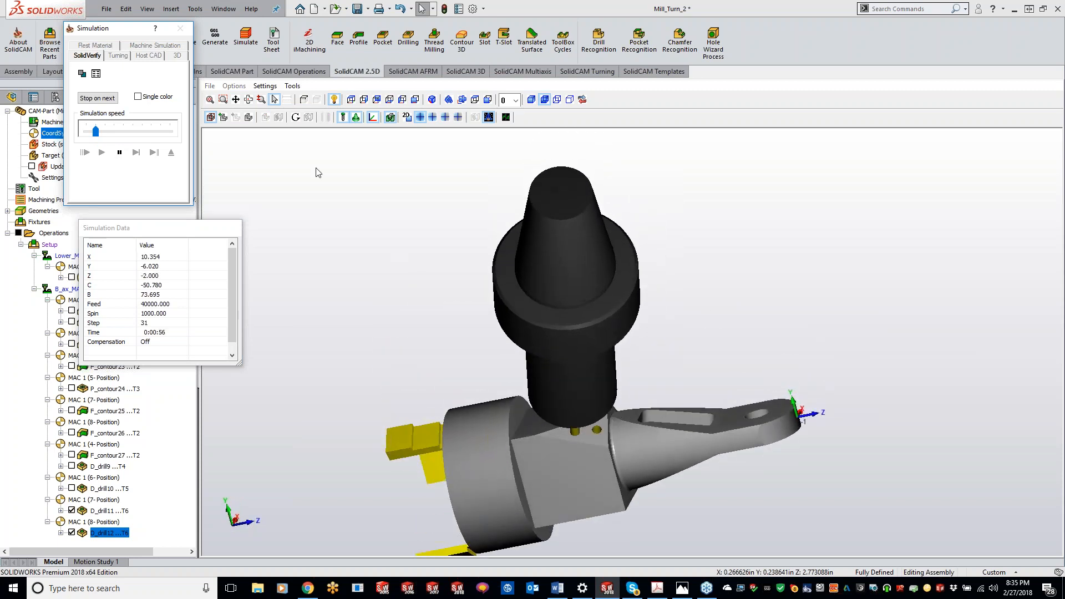
pyautogui.click(178, 30)
pyautogui.click(983, 82)
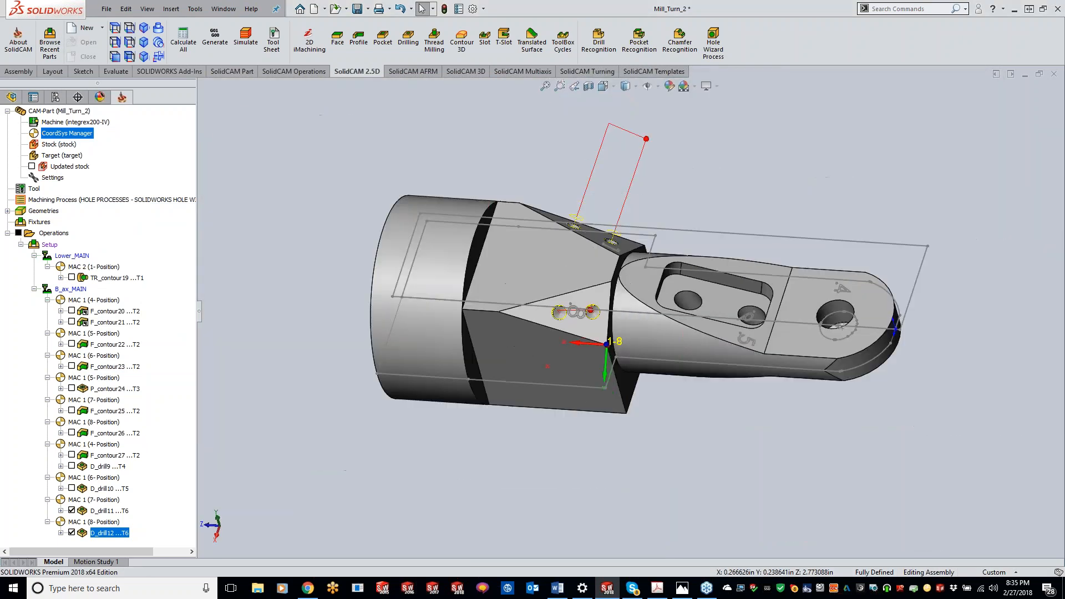
# Simulate all operations from the full stock in SolidVerify, raising the simulation speed slightly.
pyautogui.rightClick(63, 233)
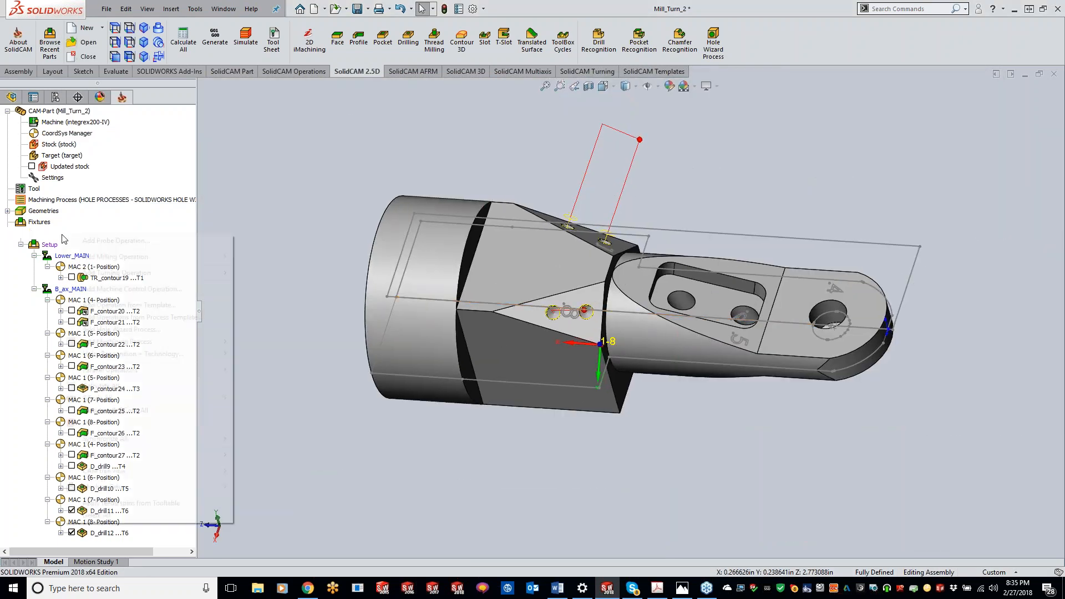
pyautogui.click(97, 422)
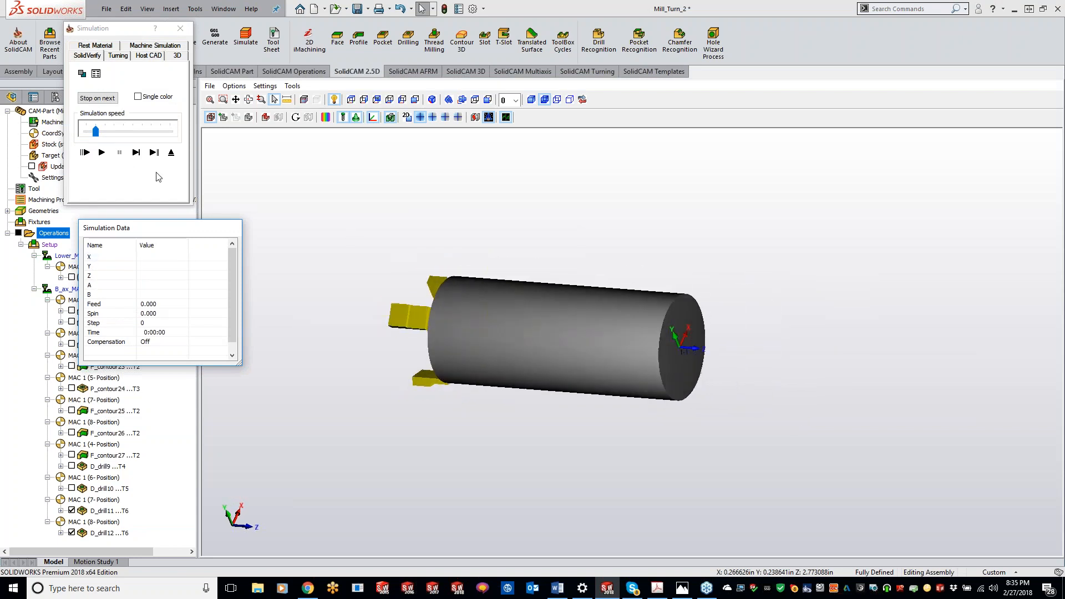
pyautogui.click(100, 156)
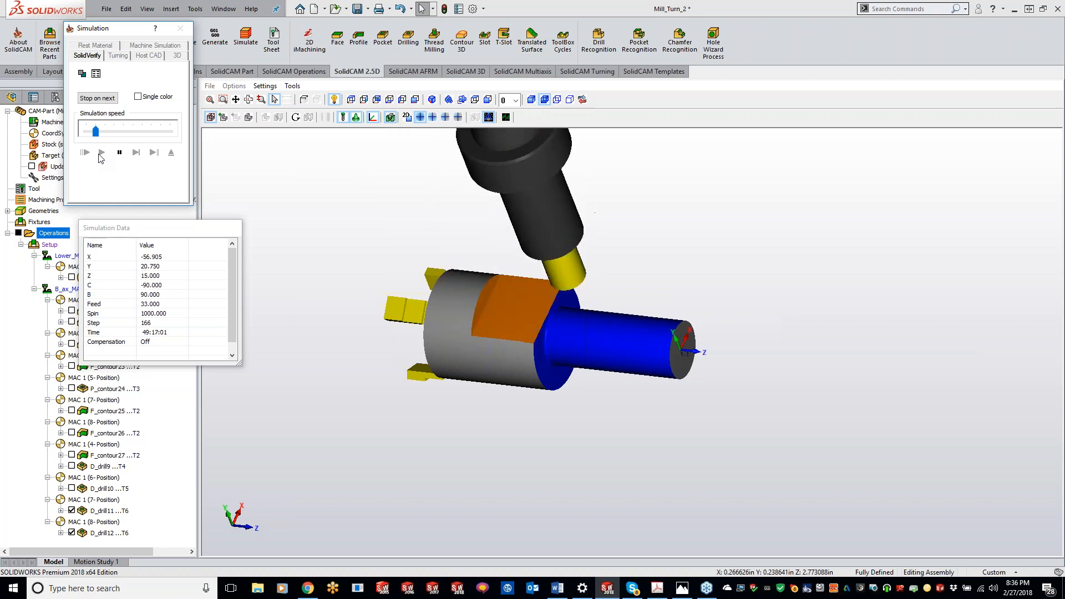
pyautogui.moveTo(95, 132); pyautogui.dragTo(105, 133)
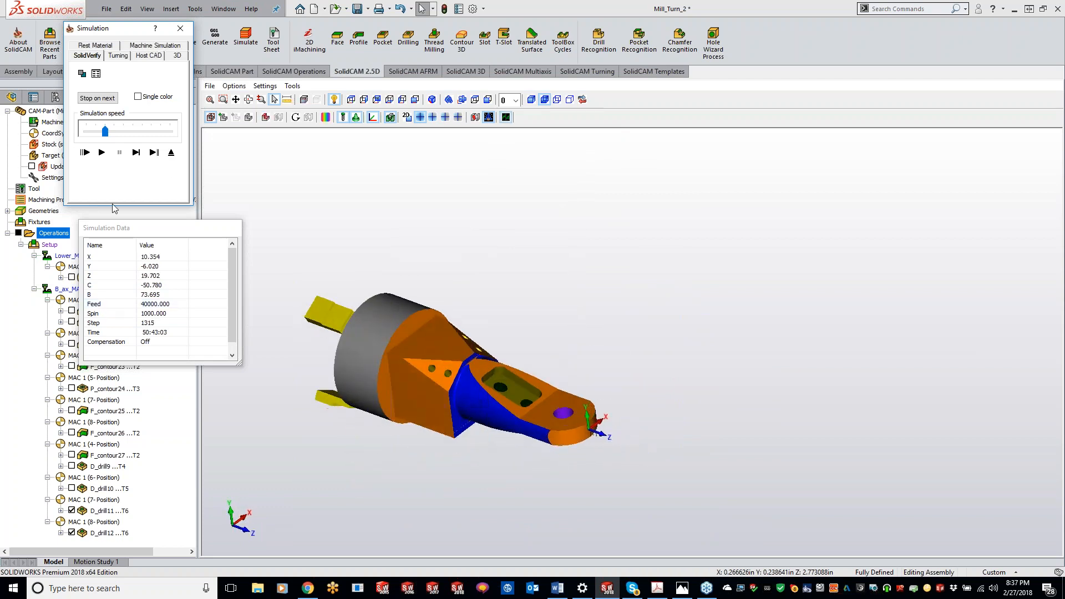
# Compare the machined stock with the target model, examine the area around the neck from several angles, and close the simulation.
pyautogui.click(330, 117)
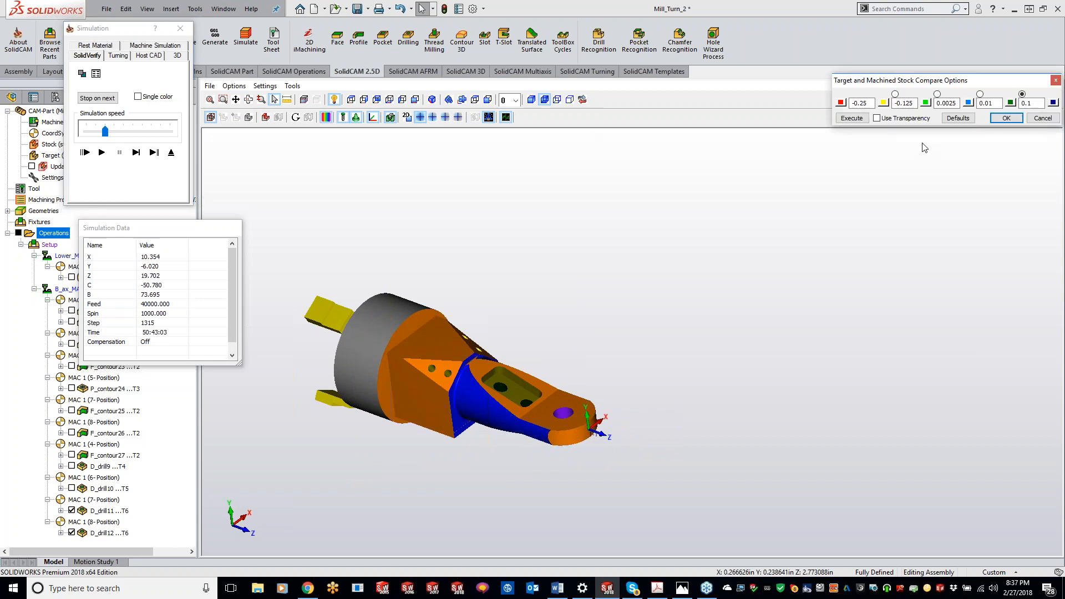
pyautogui.click(852, 119)
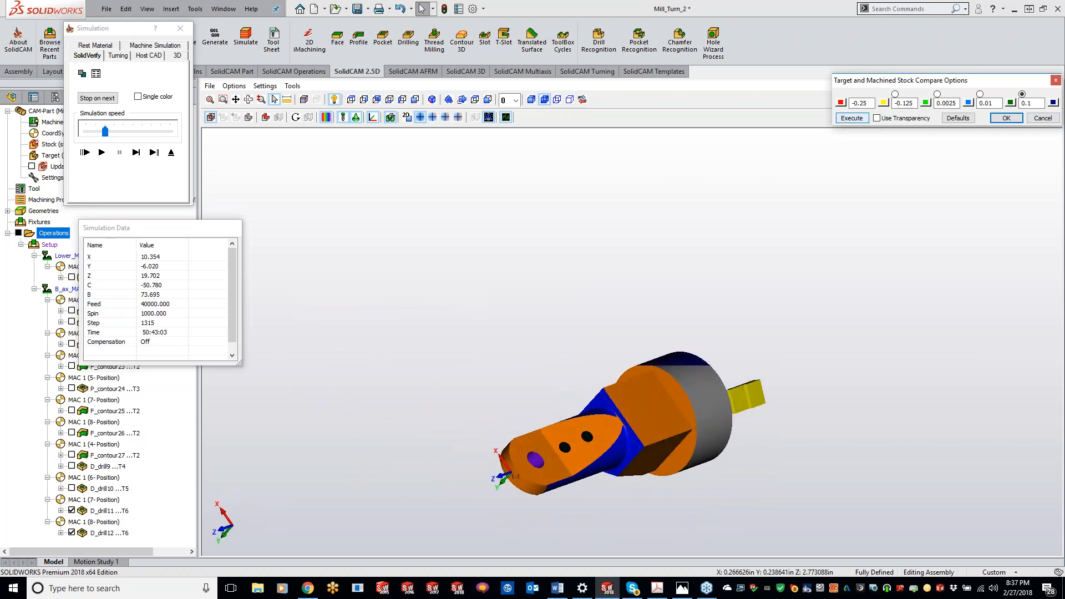
pyautogui.click(846, 119)
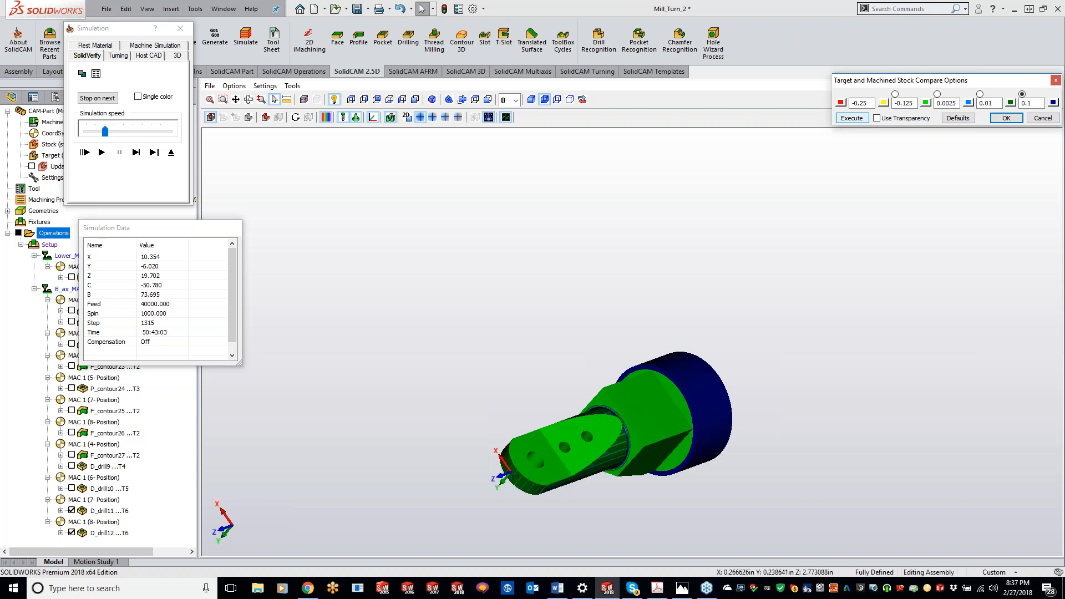
pyautogui.scroll(8, 643, 378)
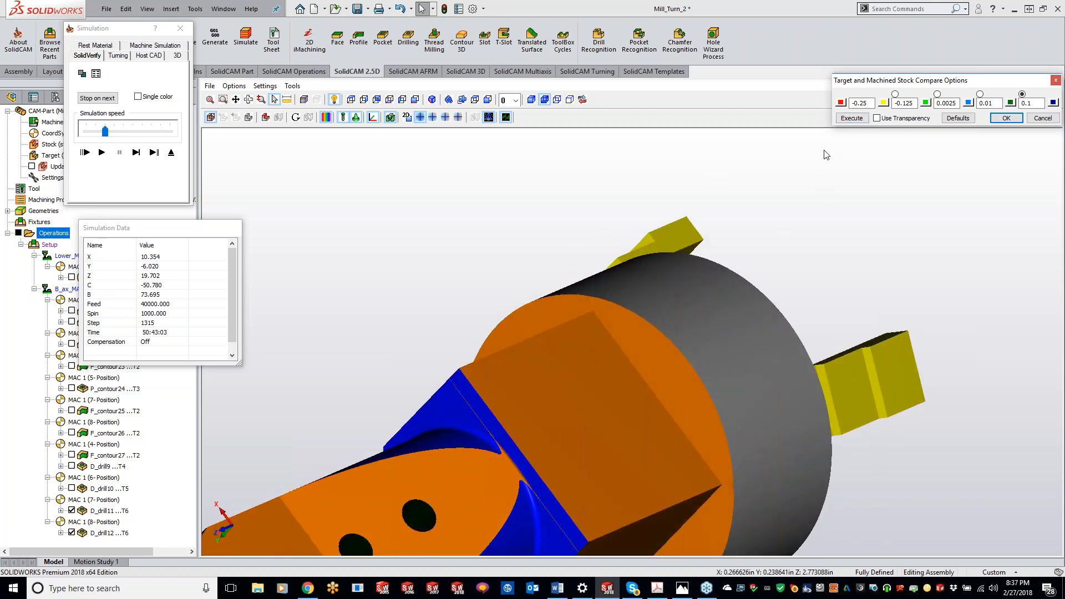
pyautogui.click(849, 119)
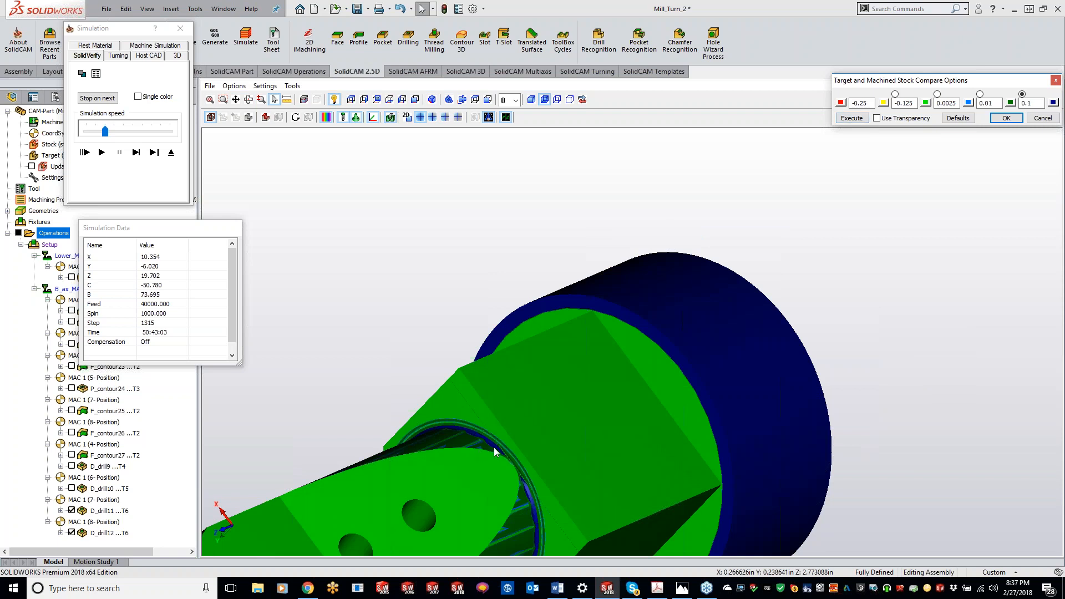
pyautogui.moveTo(518, 454); pyautogui.dragTo(539, 494, button='middle')
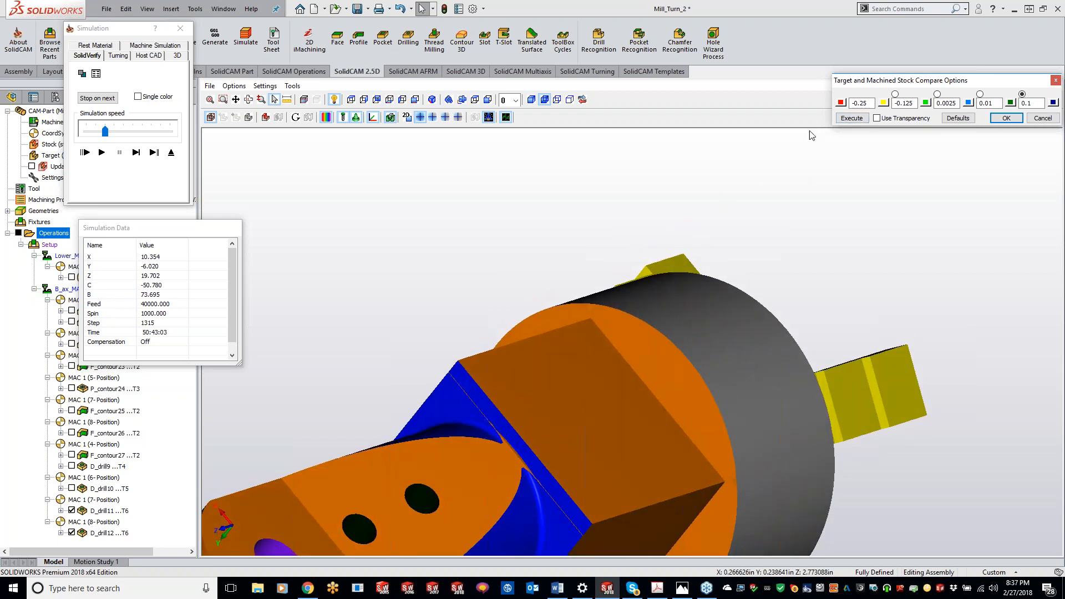
pyautogui.click(860, 118)
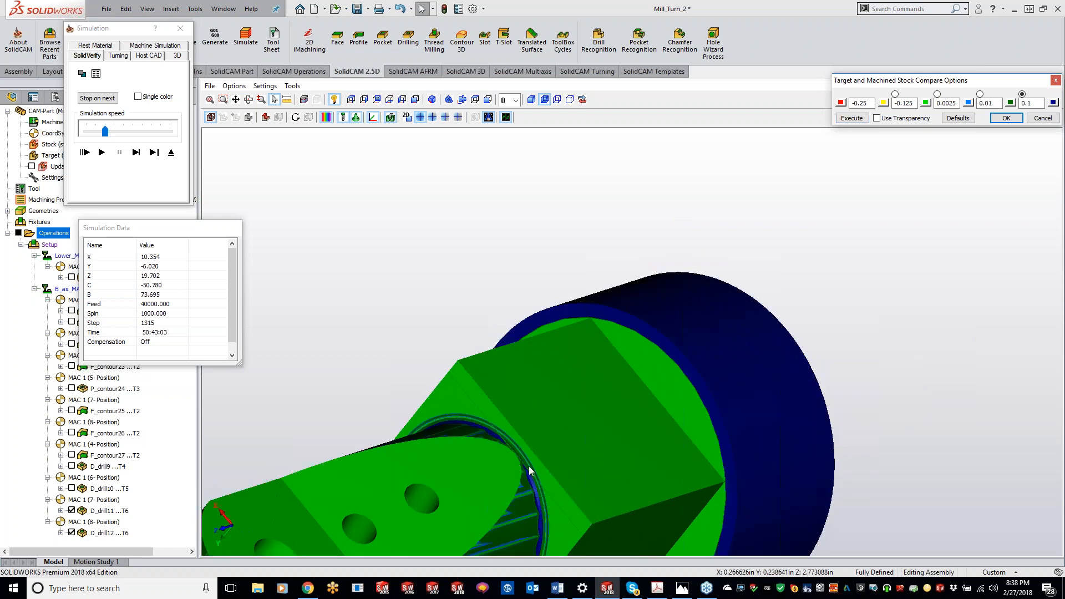
pyautogui.moveTo(544, 424); pyautogui.dragTo(541, 305, button='middle')
pyautogui.scroll(-4, 541, 305)
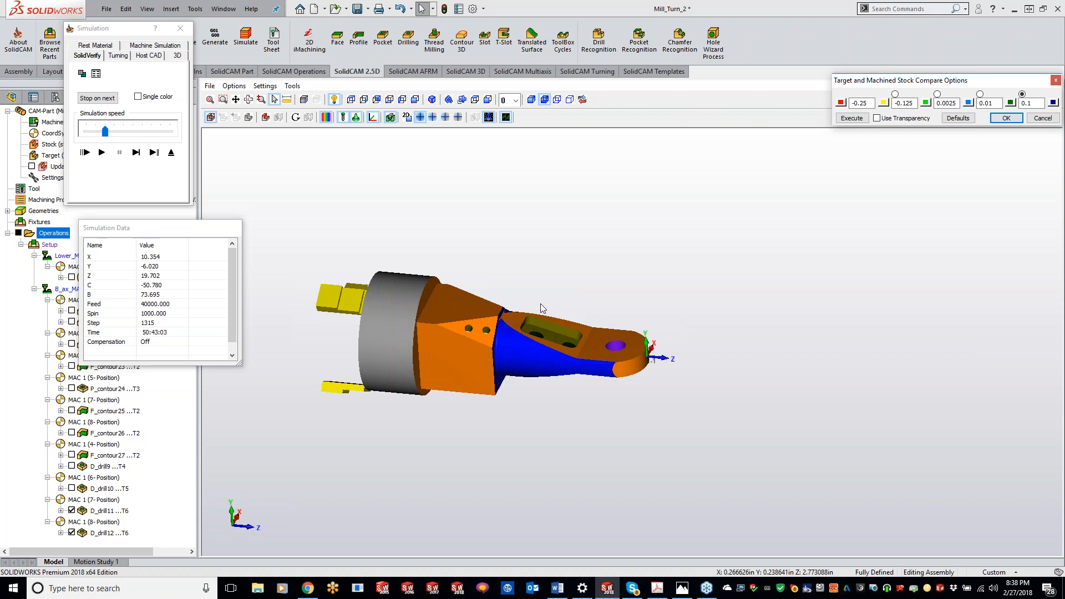
pyautogui.click(181, 28)
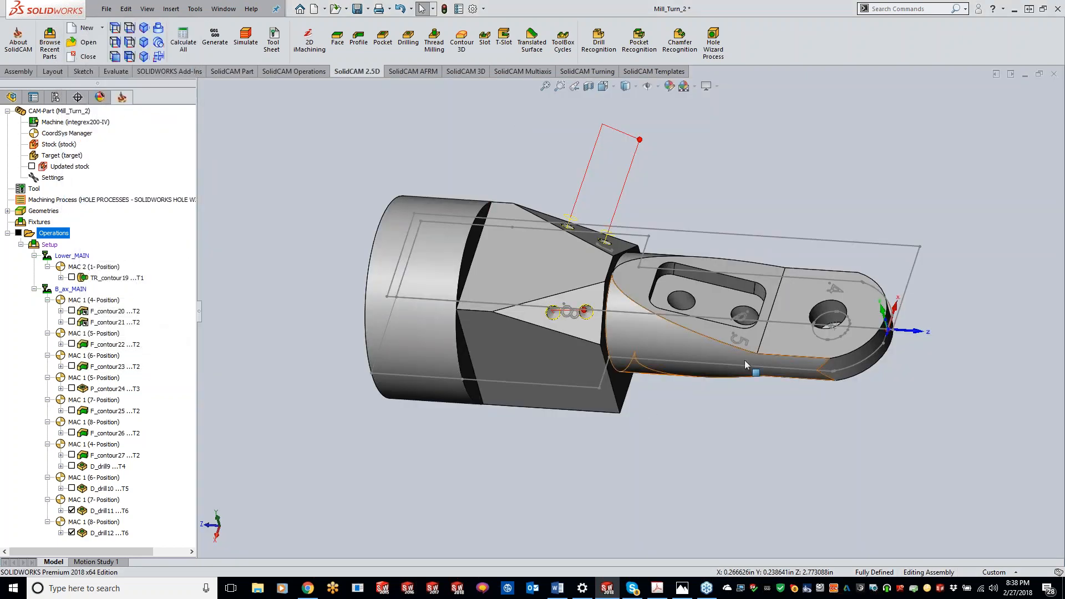
pyautogui.moveTo(754, 275); pyautogui.dragTo(725, 401, button='middle')
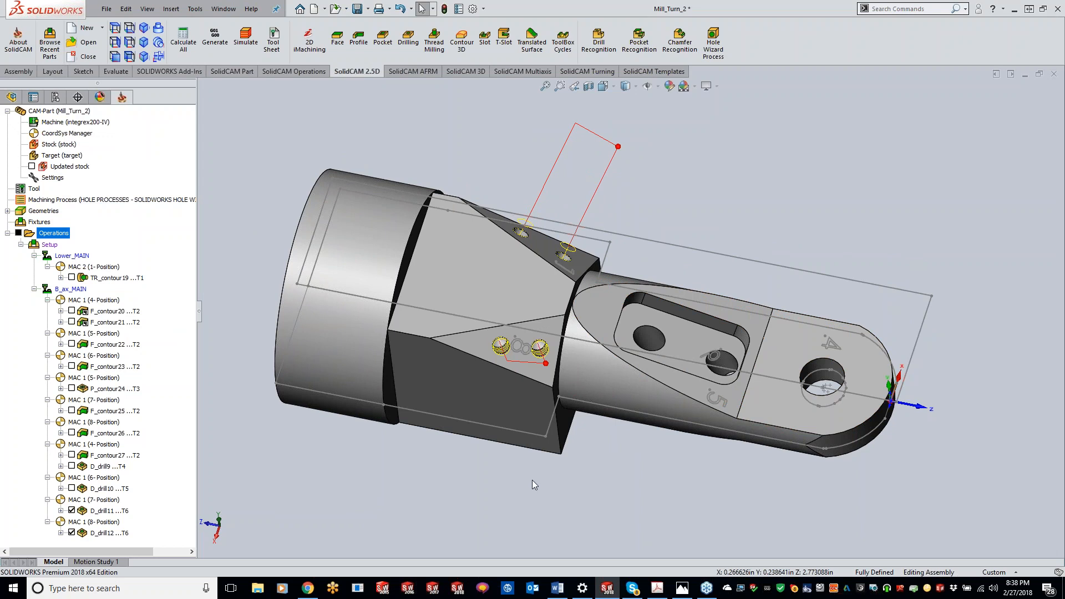
pyautogui.moveTo(528, 482); pyautogui.dragTo(504, 469, button='middle')
pyautogui.rightClick(104, 535)
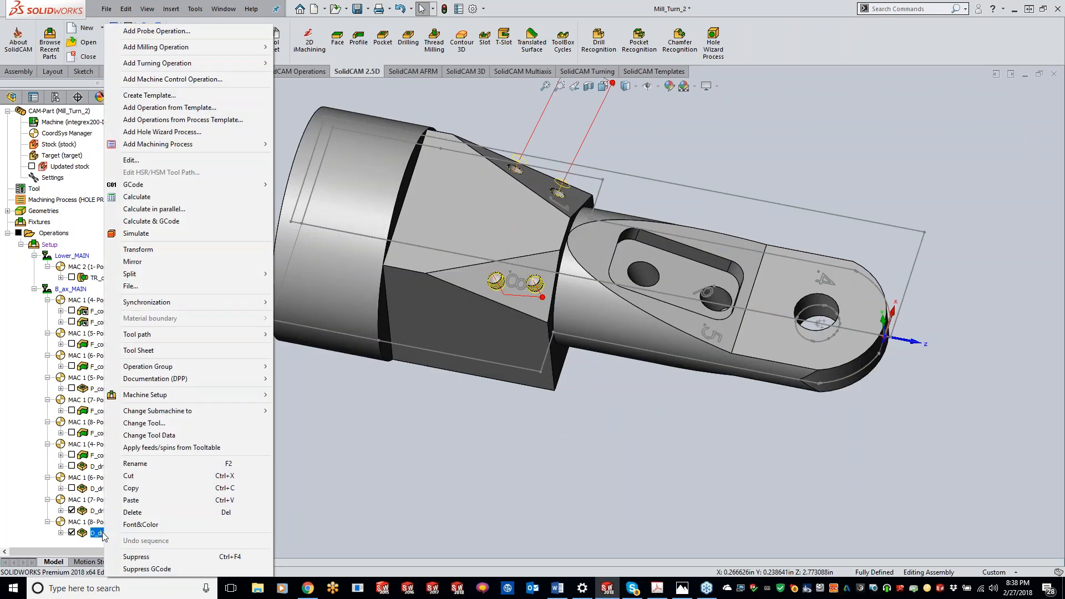
pyautogui.click(510, 427)
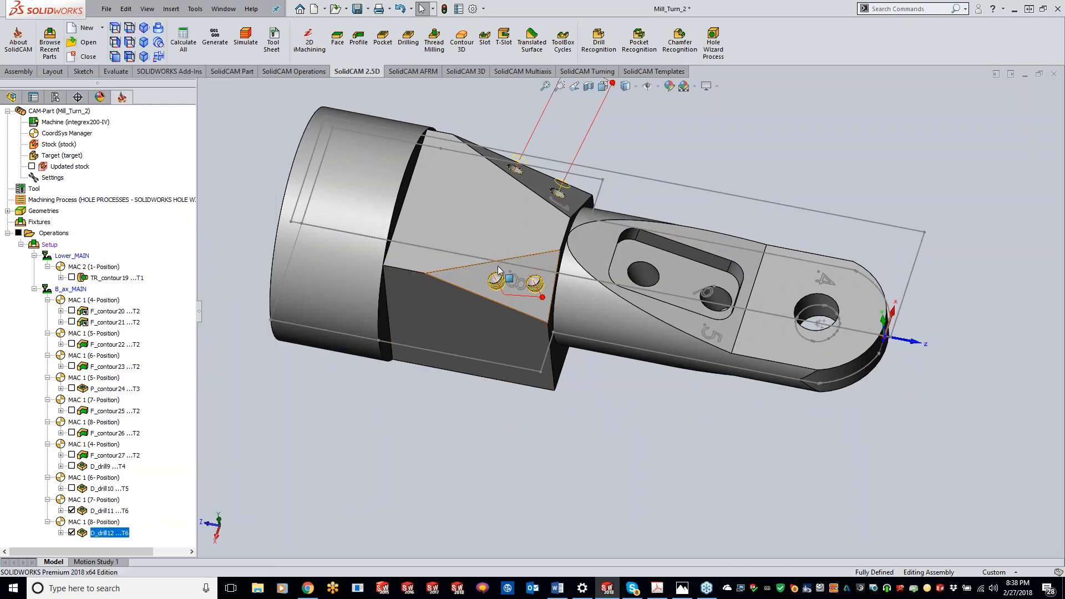
# Create a Chamfer Recognition operation on coordinate system MAC 1 (5-Position).
pyautogui.click(675, 34)
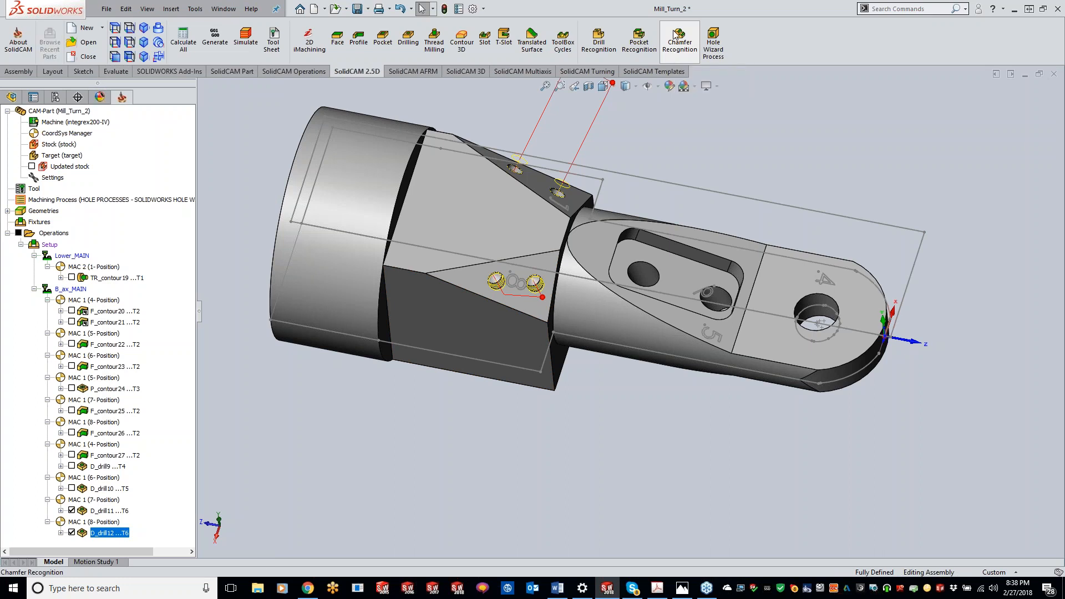
pyautogui.click(783, 139)
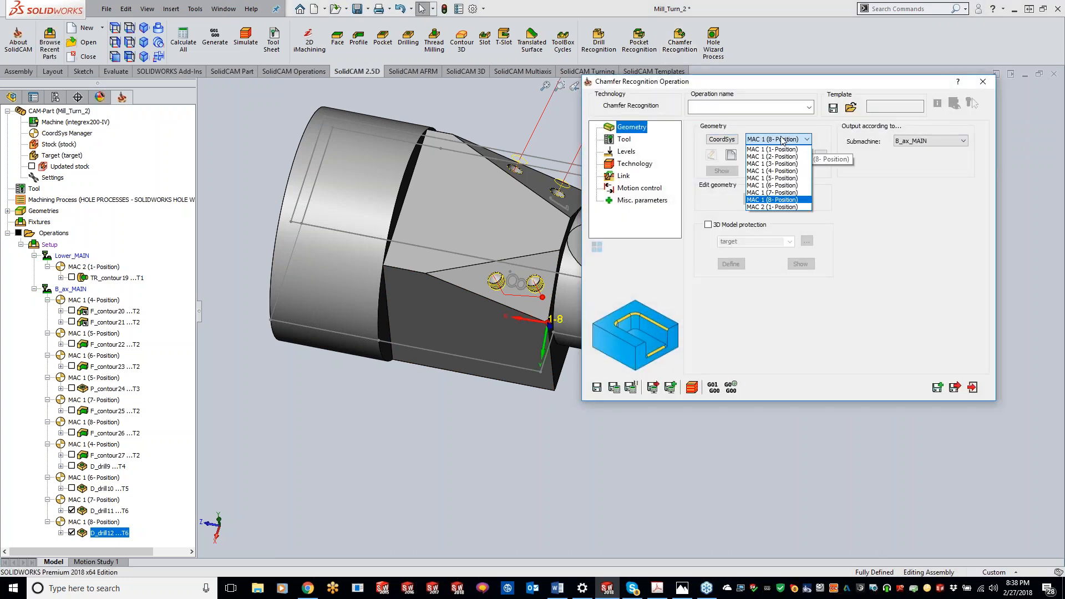
pyautogui.click(791, 182)
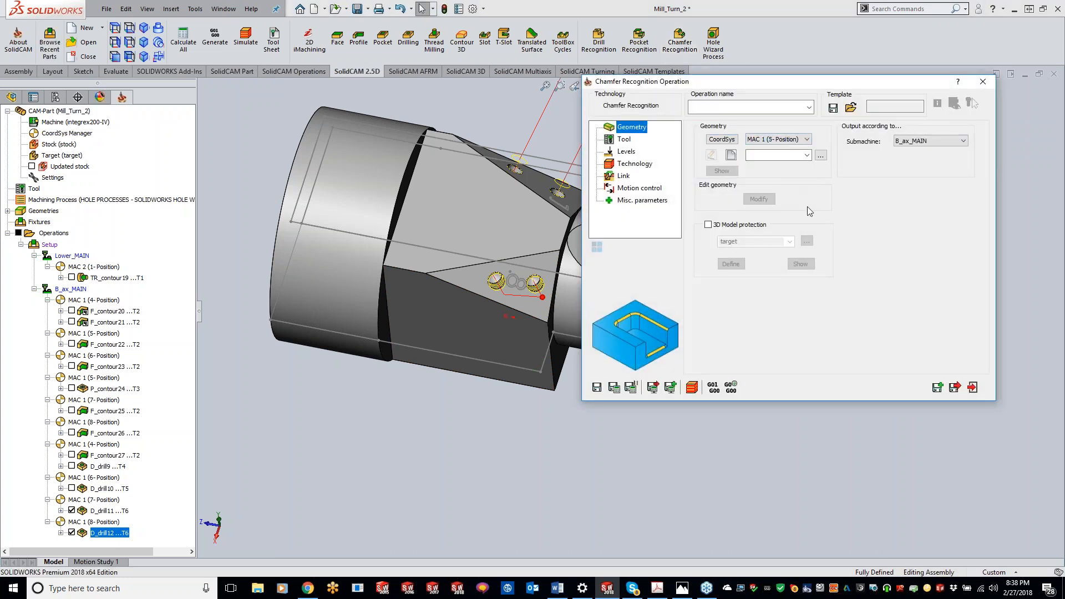
# Define the chamfer geometry from the solid body, unselecting the pocket floor face at Z-4.00 and keeping the face at Z0.00.
pyautogui.click(734, 156)
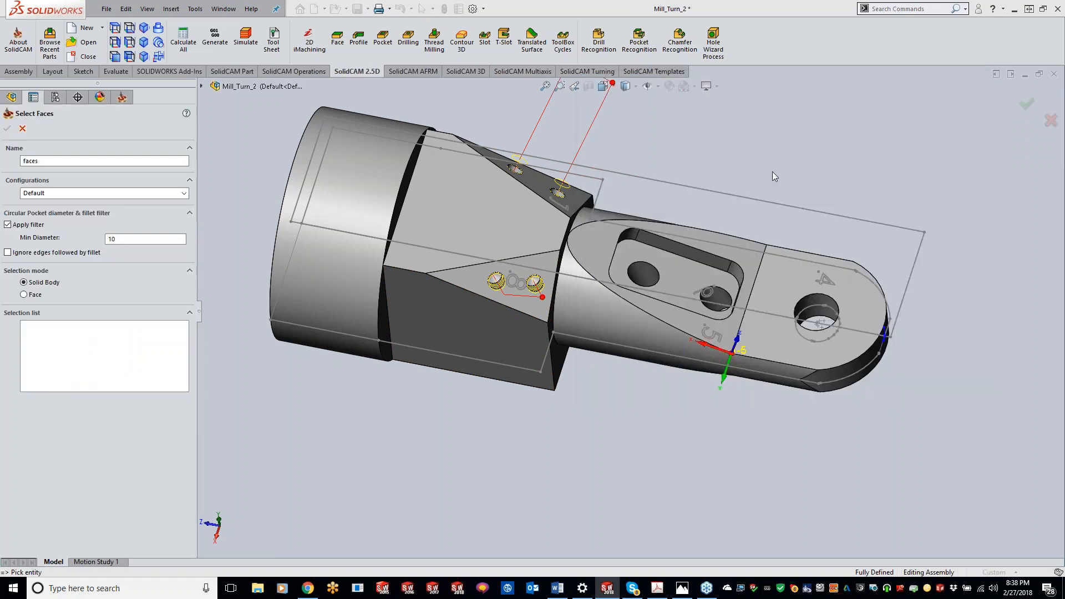
pyautogui.click(700, 248)
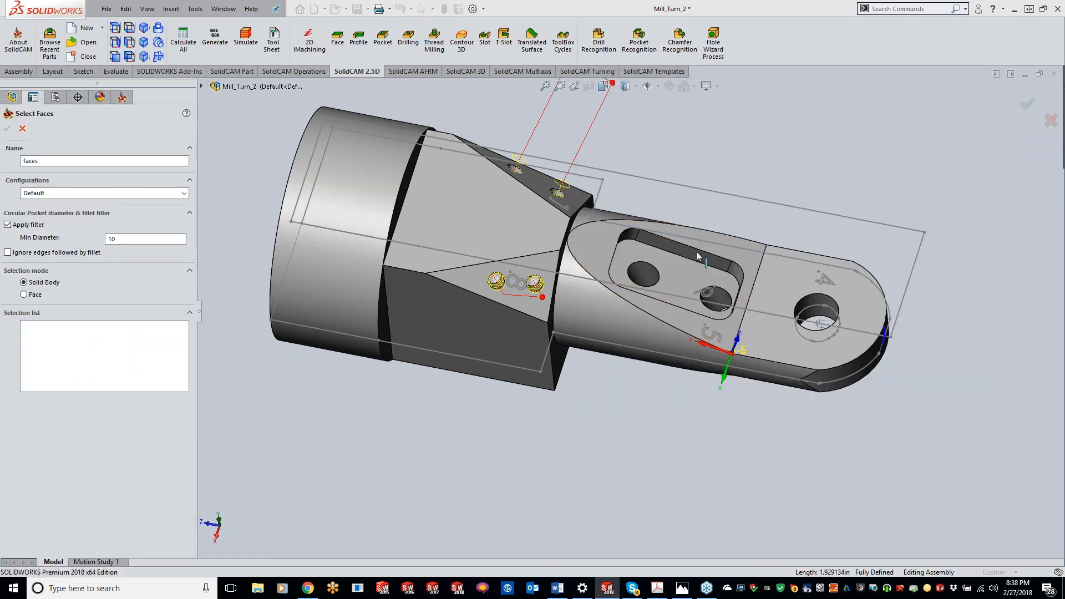
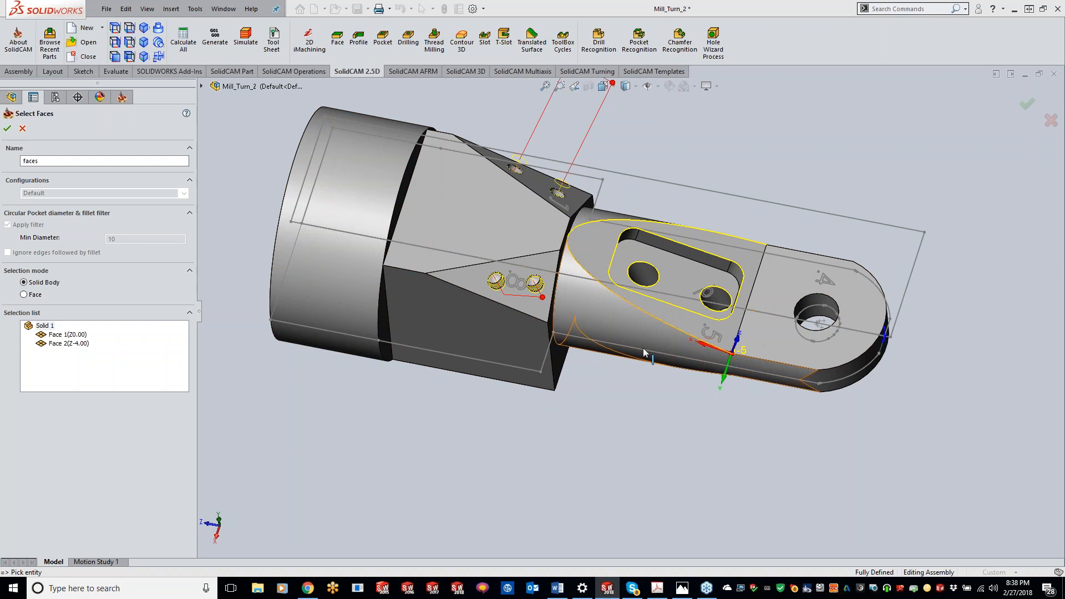
pyautogui.click(71, 344)
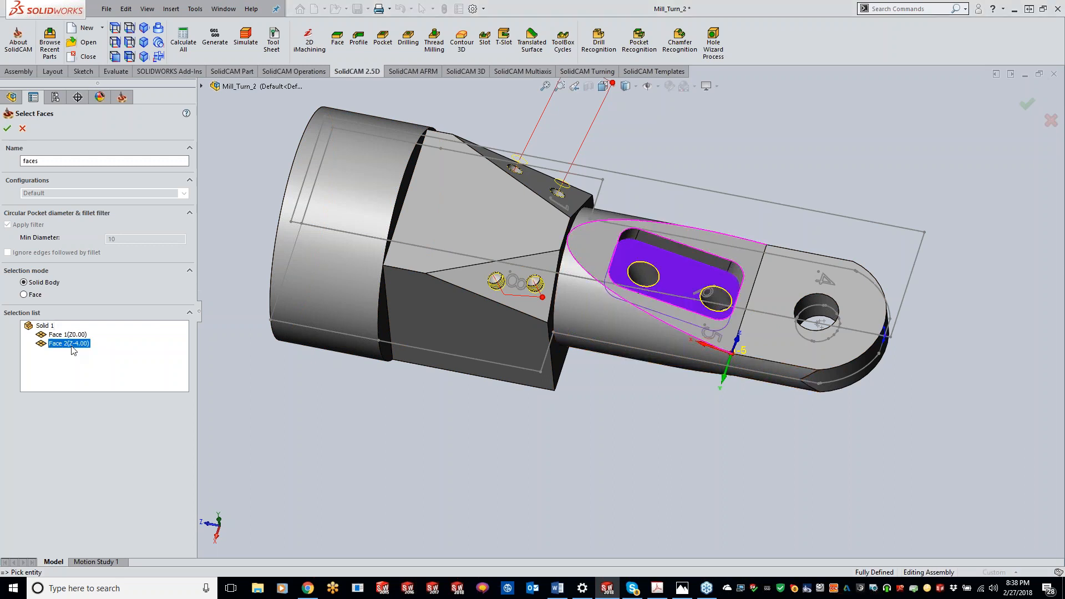
pyautogui.rightClick(71, 345)
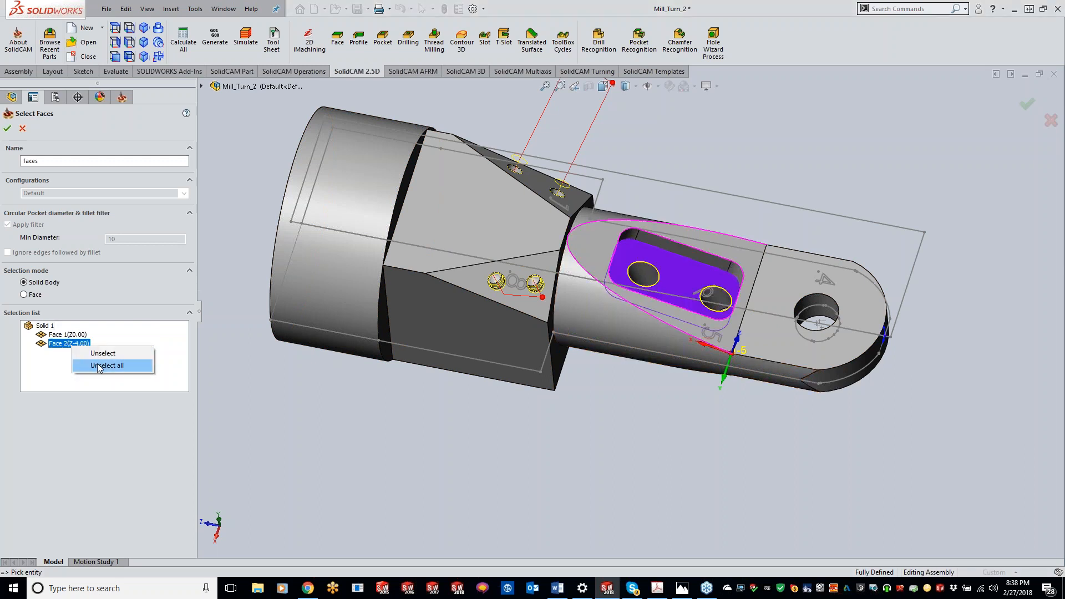
pyautogui.click(91, 366)
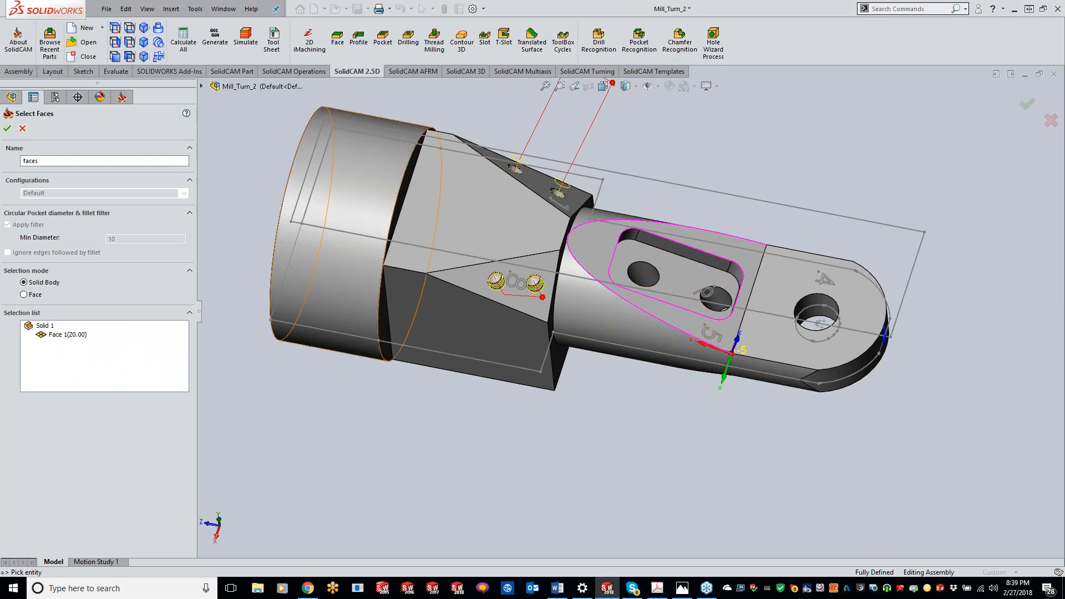
pyautogui.click(7, 128)
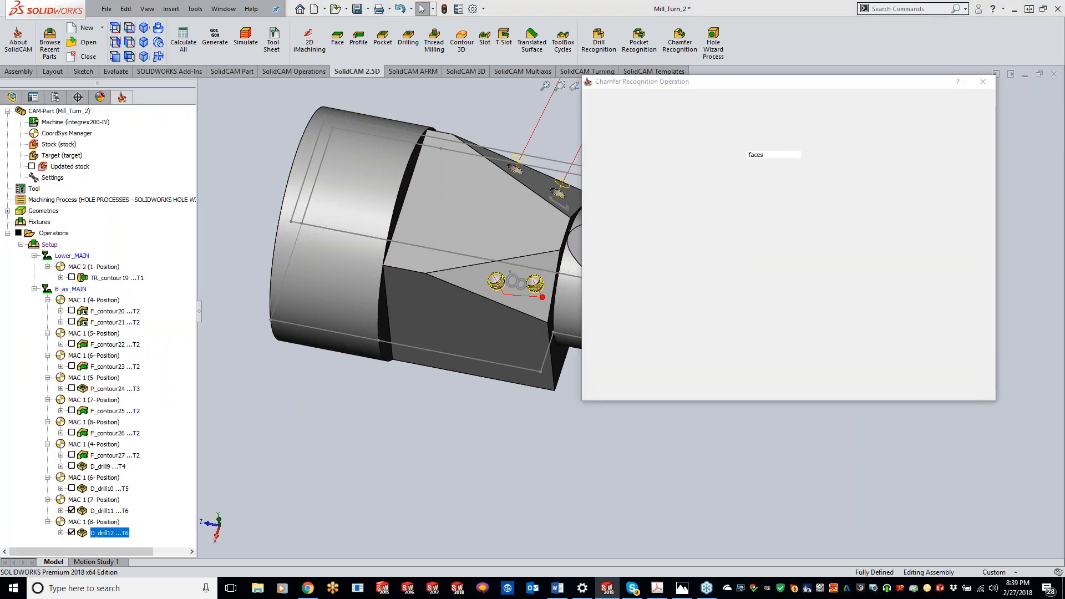
# Add a new spot drill with a 12 mm diameter and assign it to the chamfer operation.
pyautogui.click(767, 297)
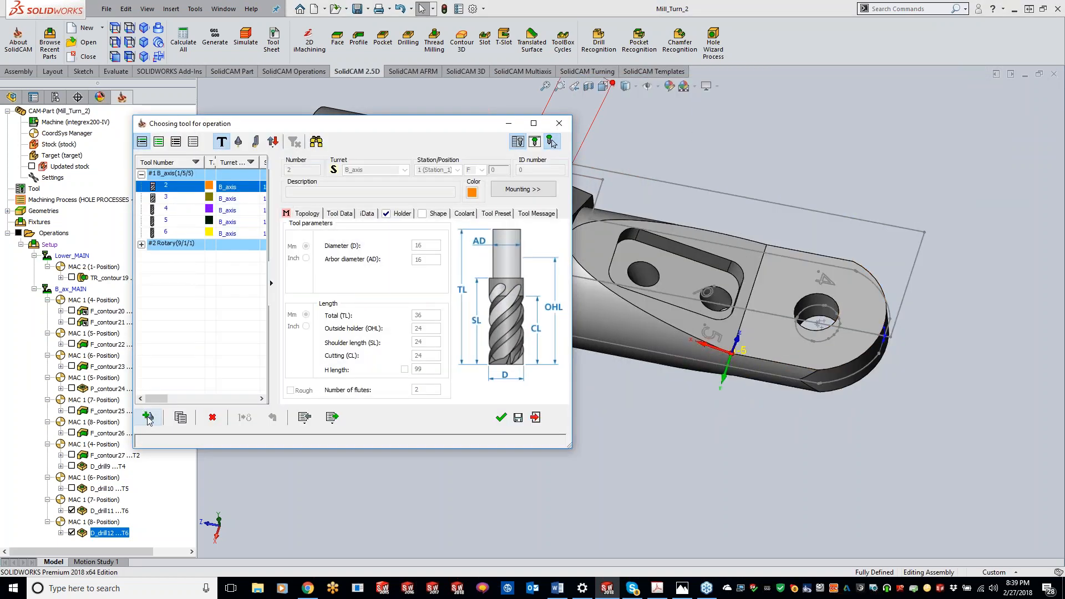
pyautogui.click(147, 416)
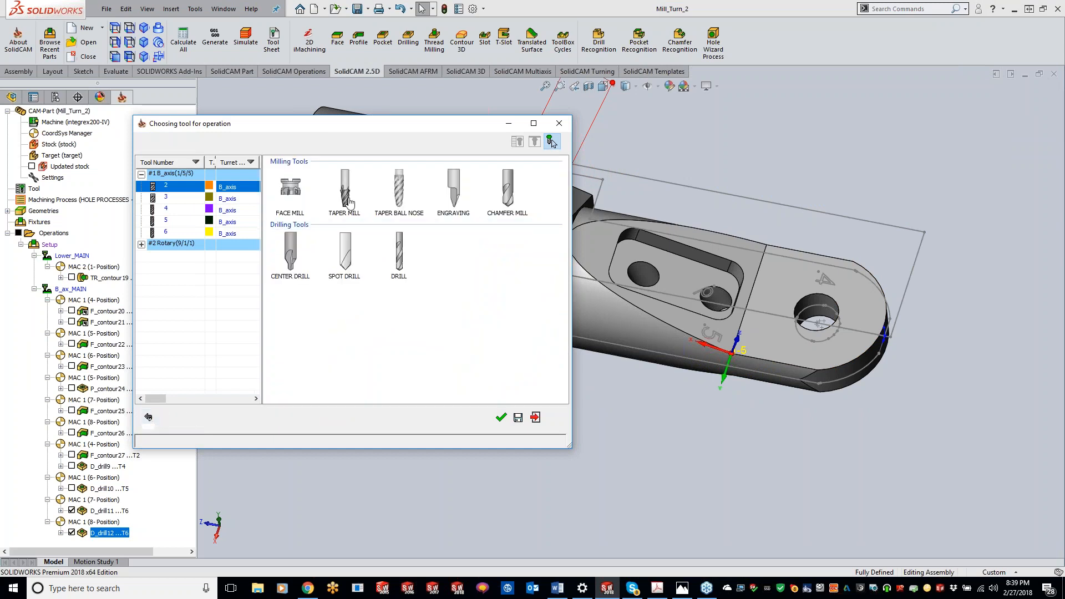
pyautogui.click(345, 252)
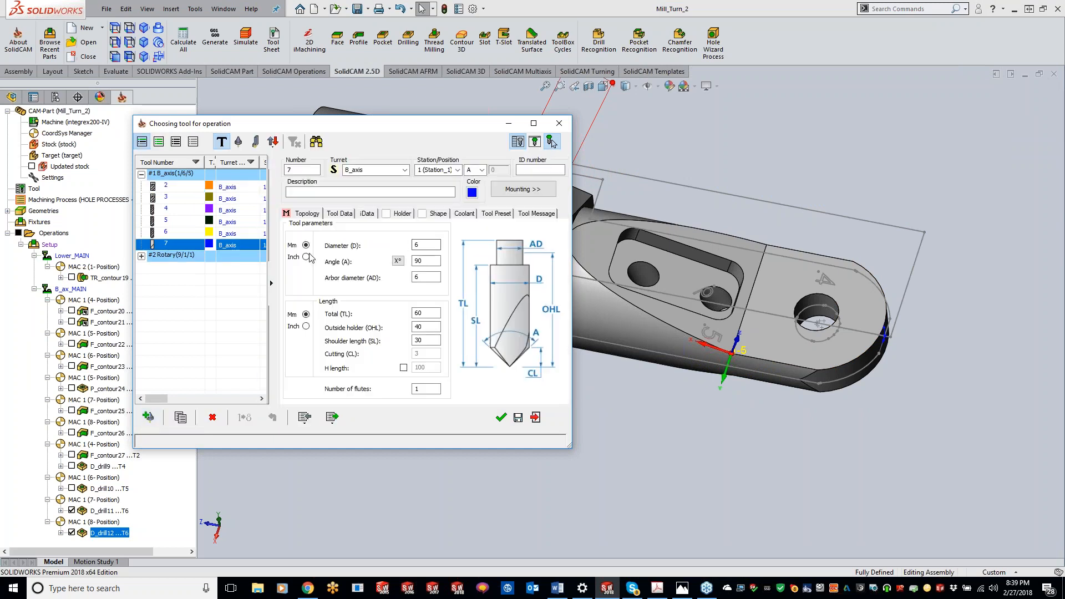
pyautogui.doubleClick(426, 244)
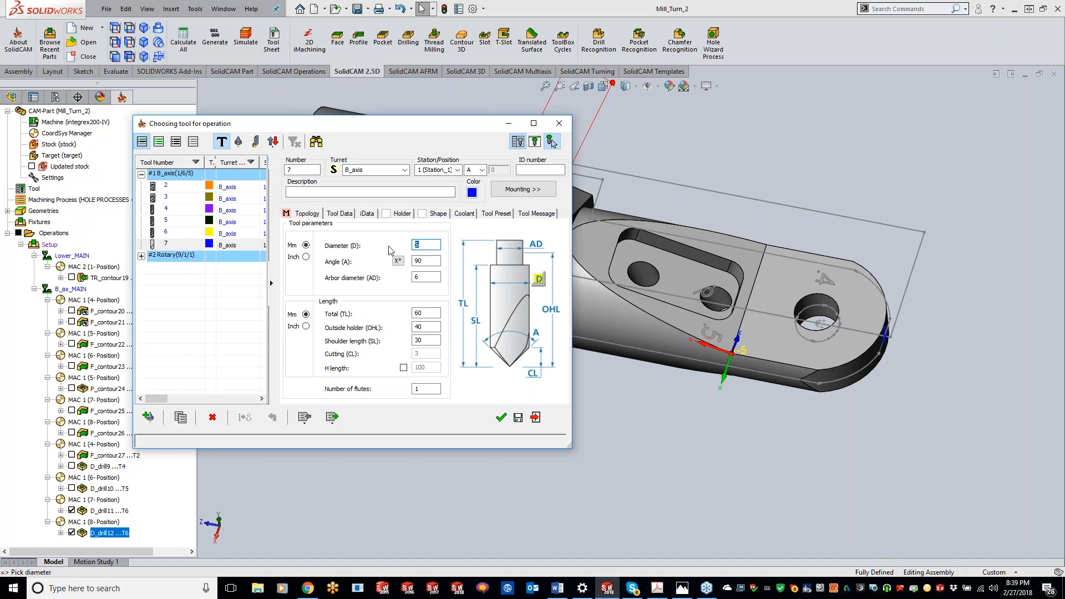
pyautogui.write('12')
pyautogui.press('Tab')
pyautogui.click(501, 418)
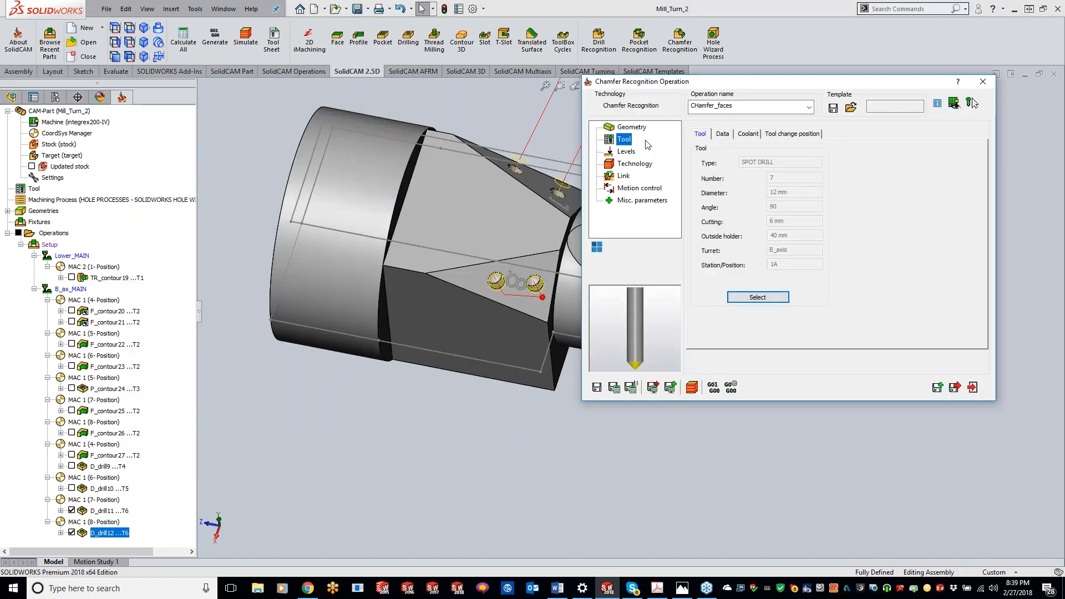
# Set the chamfer depth to 0.1 and try to save and calculate the operation.
pyautogui.click(627, 152)
pyautogui.click(784, 214)
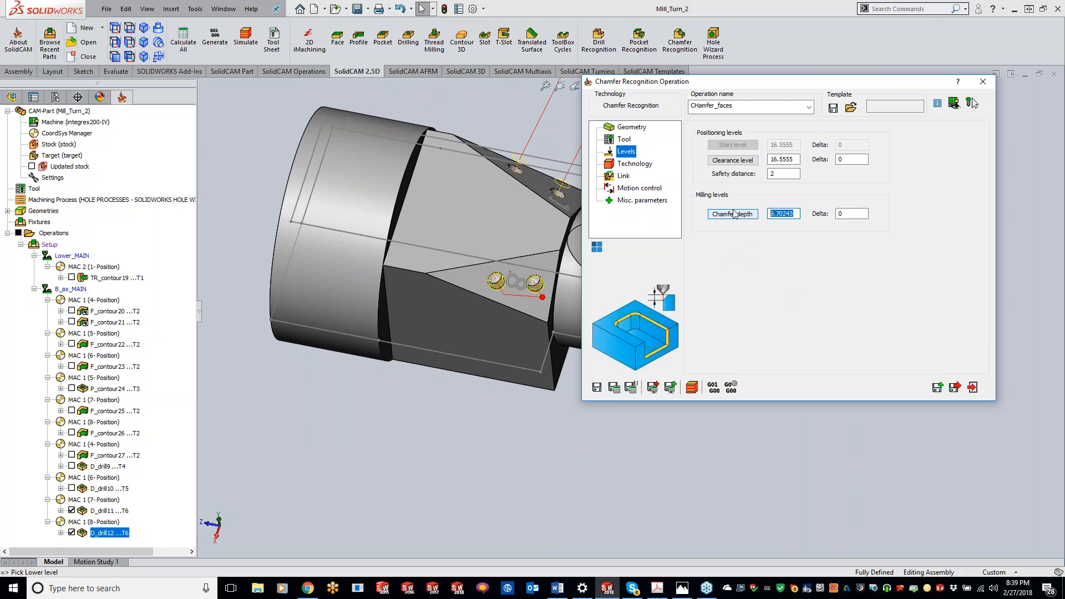
pyautogui.write('.1')
pyautogui.click(633, 165)
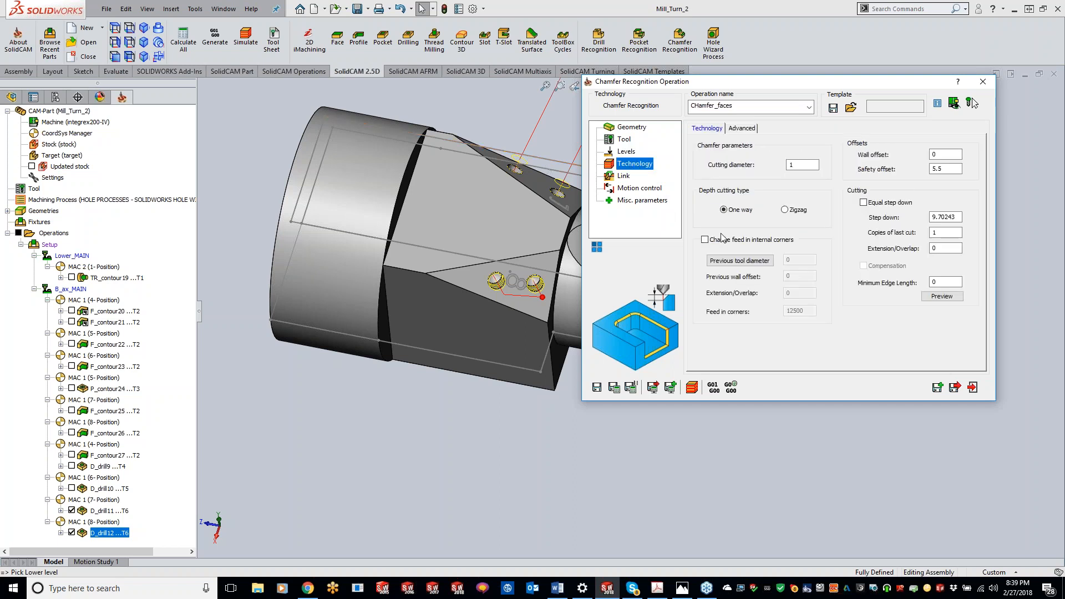
pyautogui.click(614, 387)
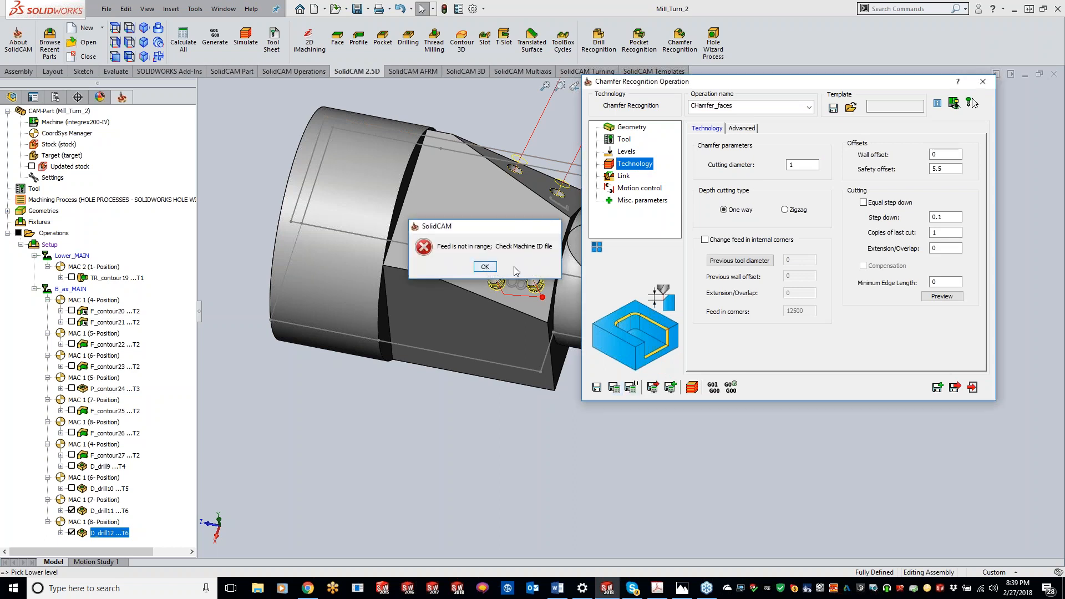
pyautogui.click(486, 268)
pyautogui.click(511, 267)
# Set the tool's XY feed, finish XY feed and Z feed to 250 mm/min and try to calculate the operation.
pyautogui.click(625, 139)
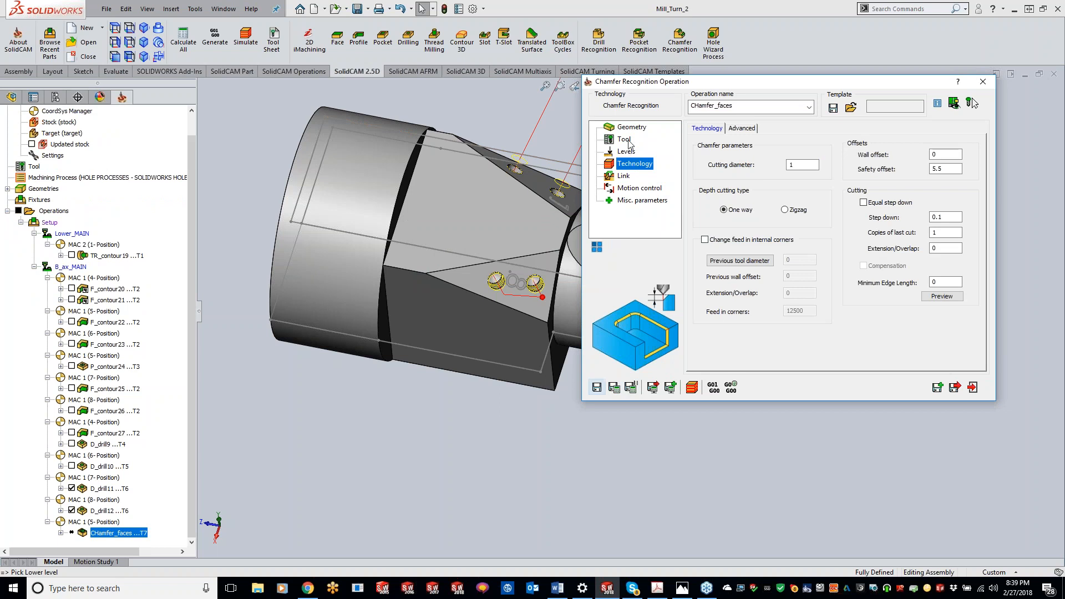
pyautogui.click(724, 134)
pyautogui.doubleClick(807, 172)
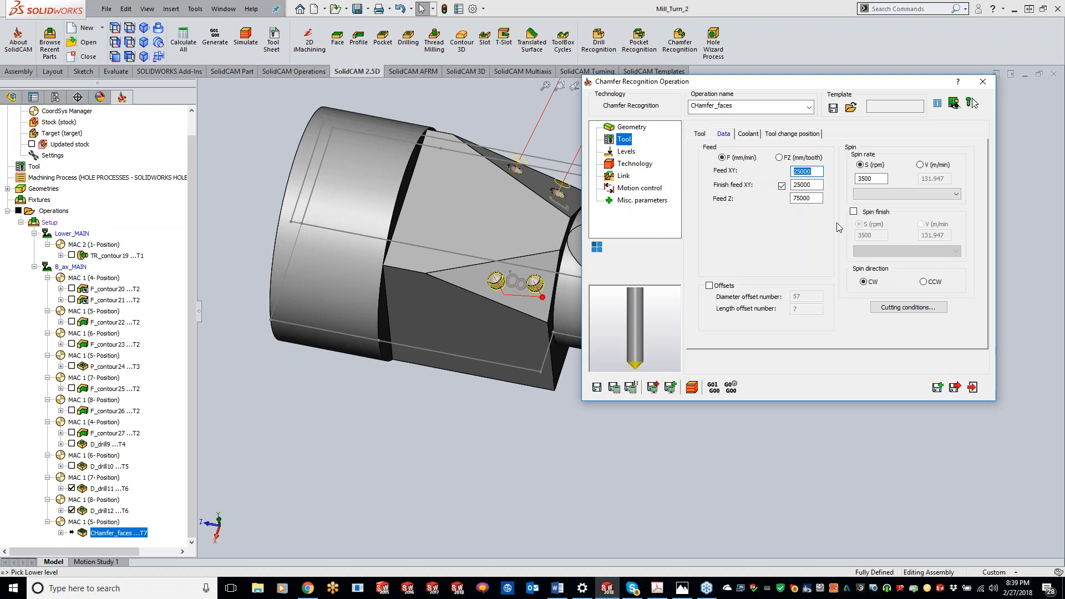
pyautogui.write('25')
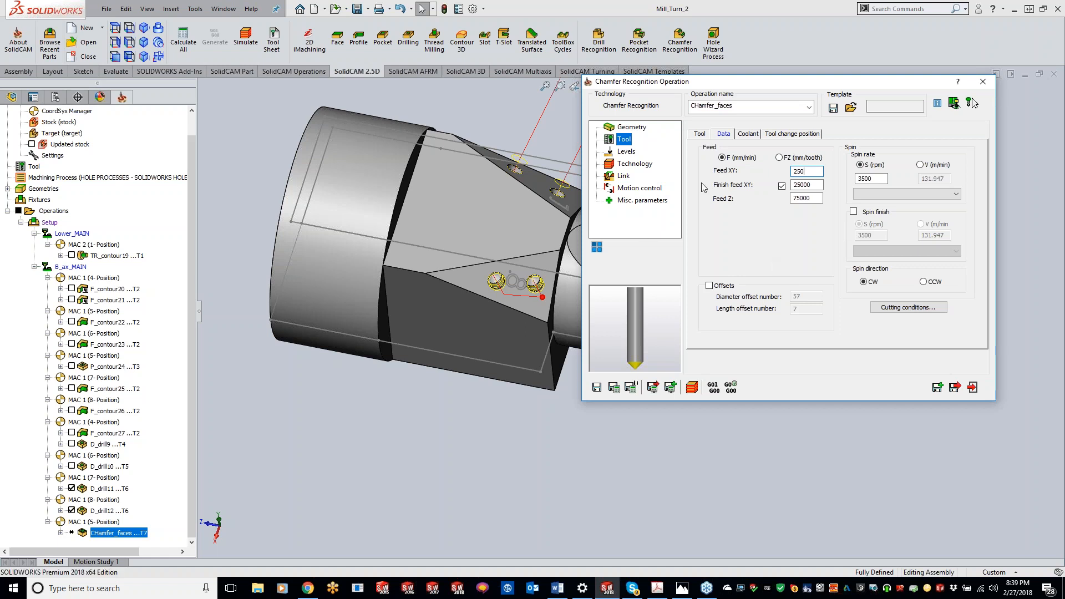
pyautogui.moveTo(821, 185); pyautogui.dragTo(778, 181)
pyautogui.write('50')
pyautogui.press('Tab')
pyautogui.write('2')
pyautogui.click(614, 387)
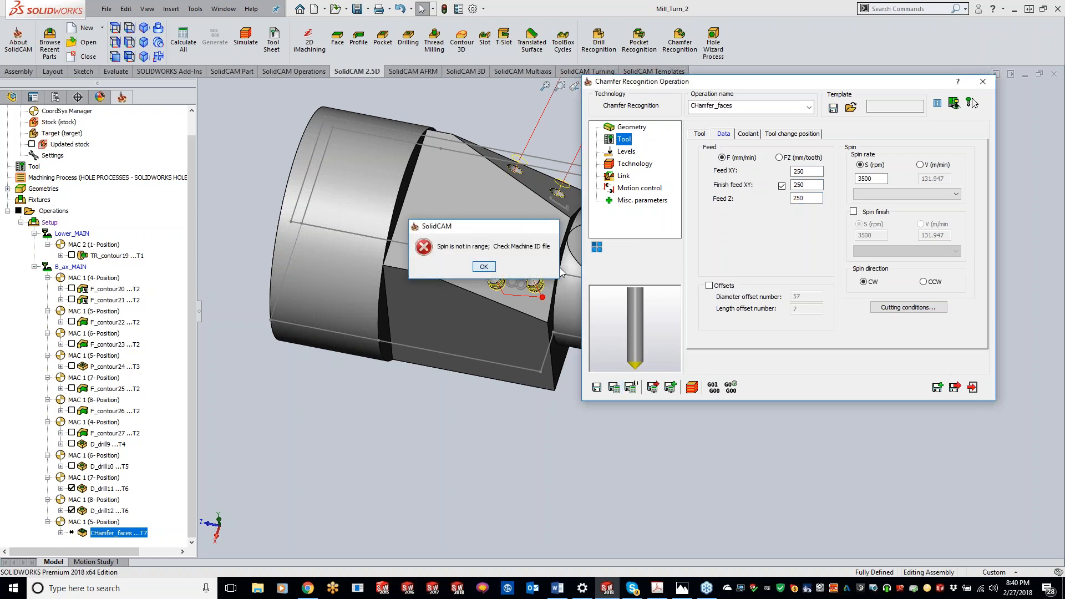
pyautogui.click(484, 268)
pyautogui.click(509, 270)
# Set the spin rate to 250 rpm, save and calculate the chamfer operation, and view its toolpath on the model.
pyautogui.doubleClick(874, 179)
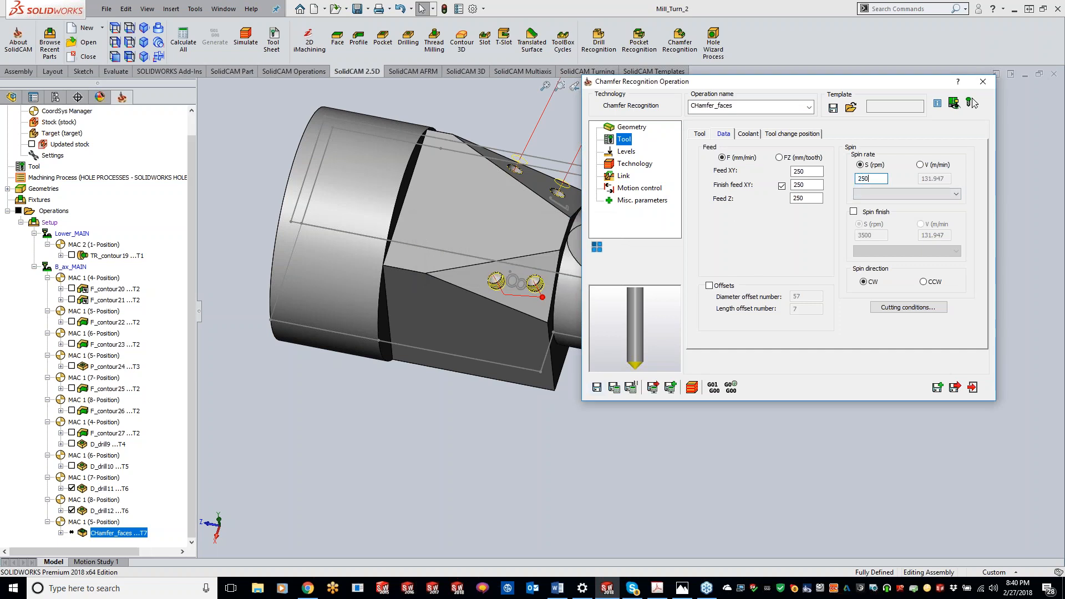
pyautogui.click(614, 388)
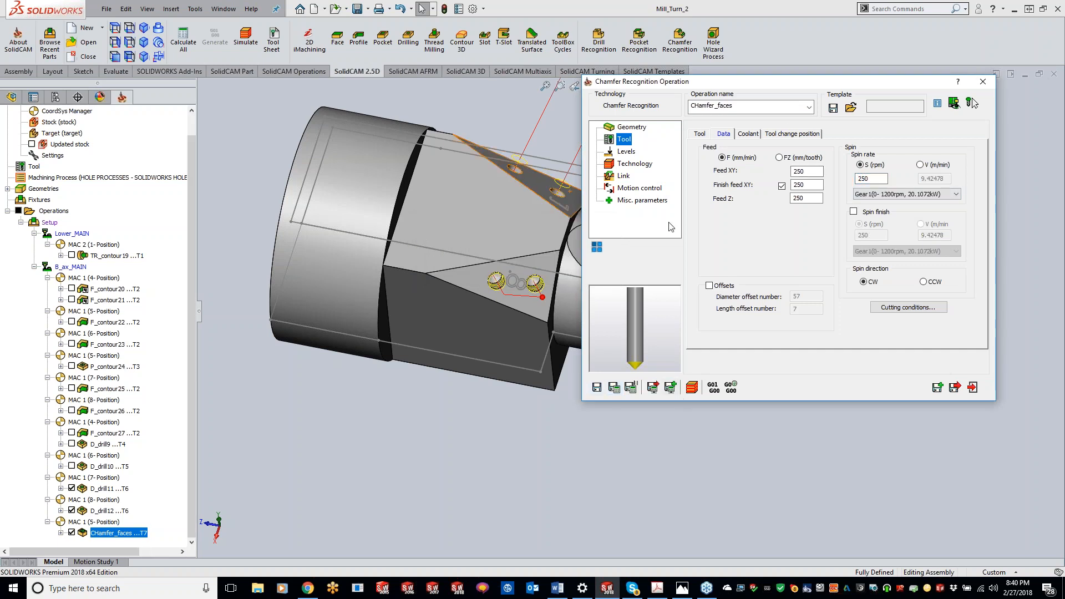
pyautogui.doubleClick(777, 83)
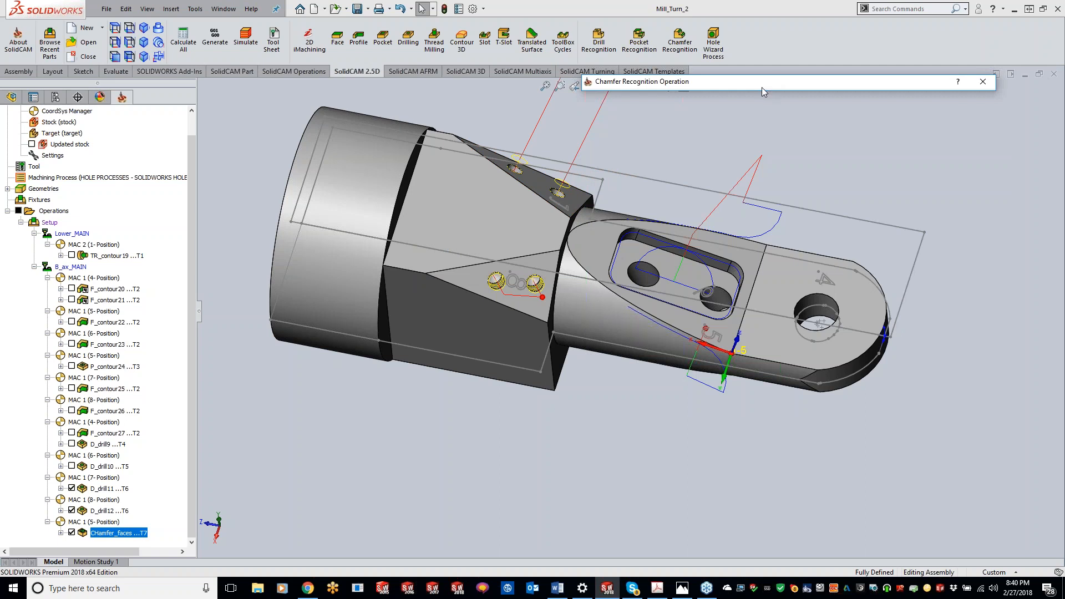
pyautogui.doubleClick(761, 83)
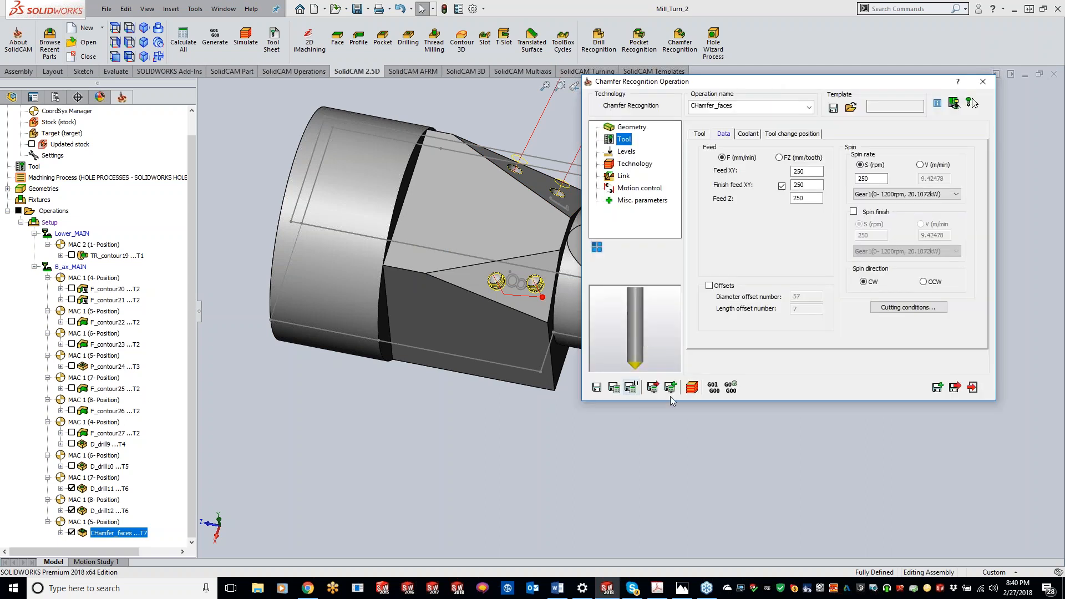
# Simulate the chamfer operation in SolidVerify one move at a time around the face 5 edges, and close the simulation.
pyautogui.click(692, 387)
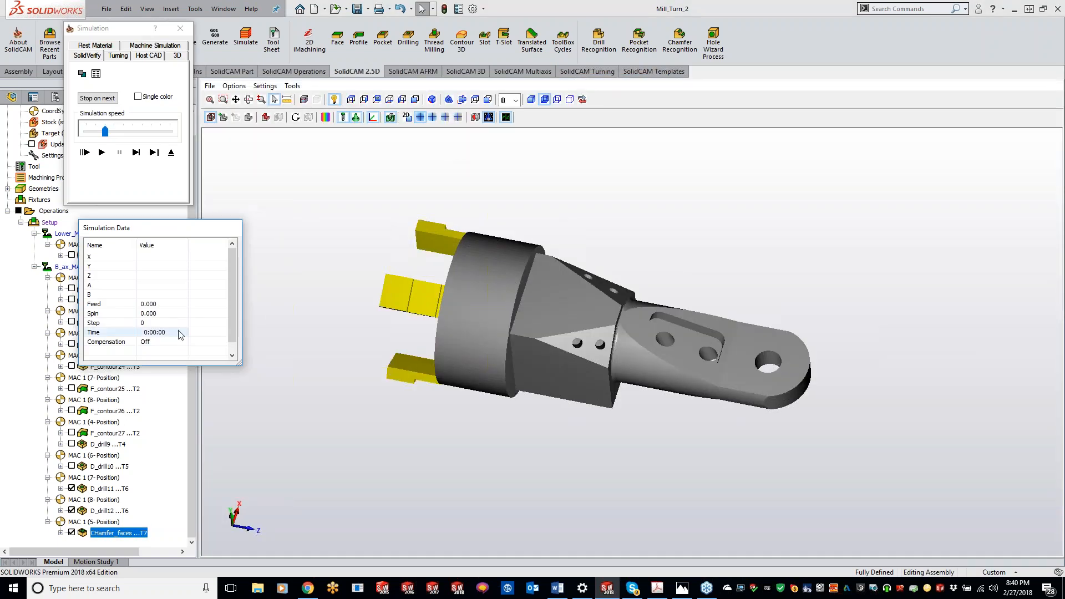
pyautogui.click(134, 156)
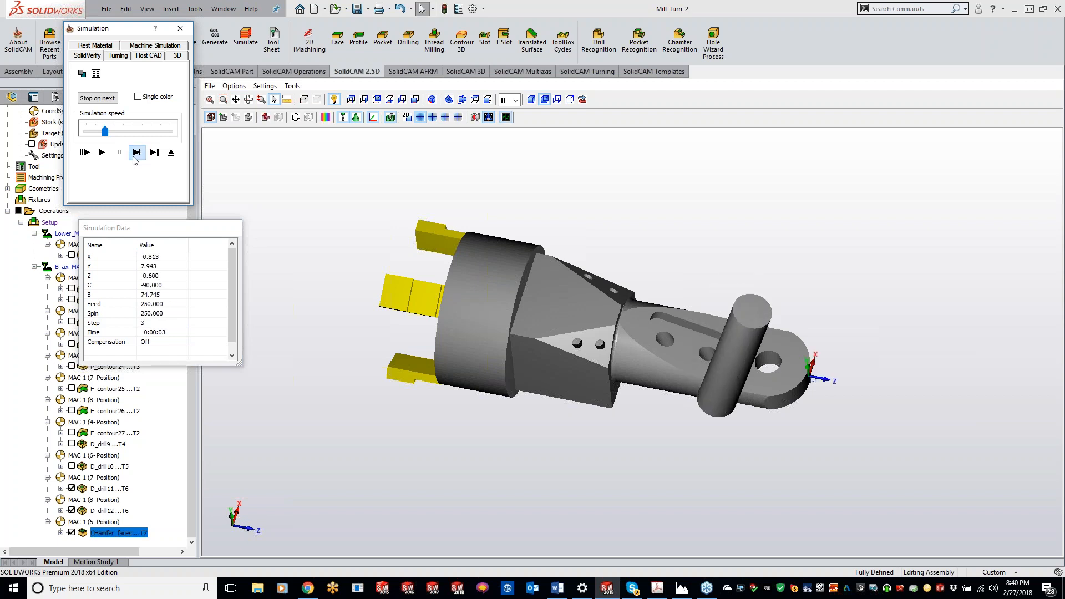
pyautogui.click(135, 156)
pyautogui.click(135, 157)
pyautogui.click(135, 157)
pyautogui.click(135, 156)
pyautogui.click(135, 157)
pyautogui.click(135, 156)
pyautogui.click(135, 156)
pyautogui.click(135, 156)
pyautogui.click(135, 157)
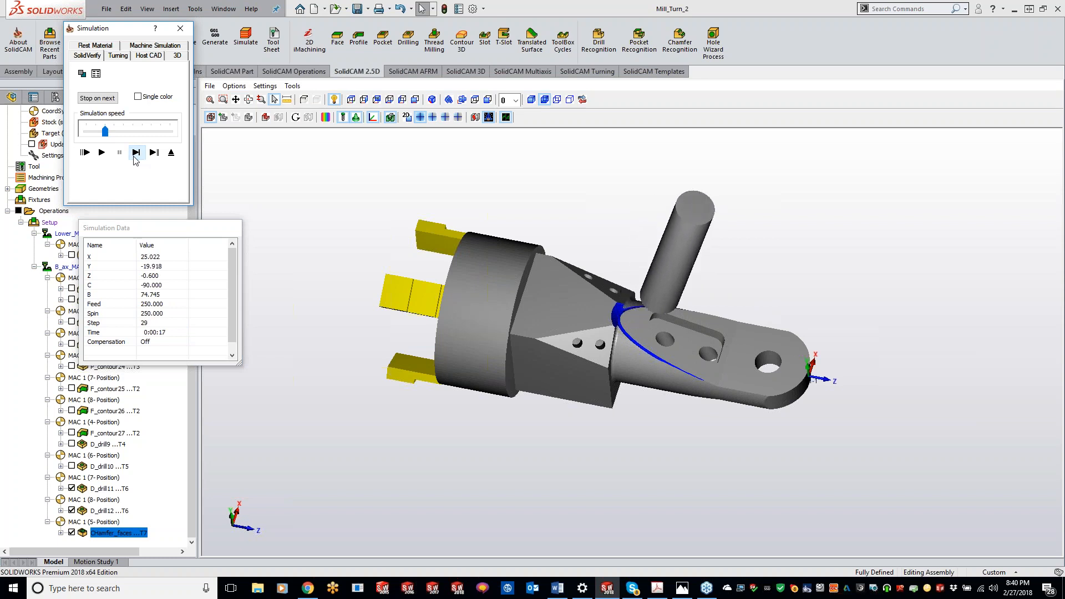
pyautogui.click(135, 156)
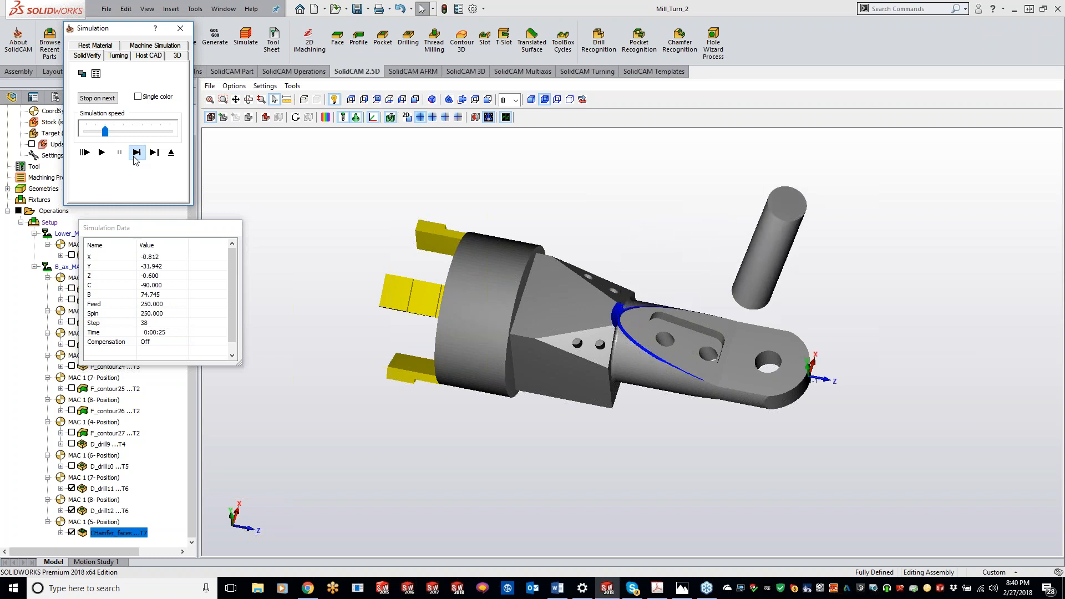
pyautogui.click(135, 157)
pyautogui.click(135, 152)
pyautogui.click(136, 152)
pyautogui.click(136, 151)
pyautogui.click(136, 151)
pyautogui.click(136, 151)
pyautogui.click(135, 151)
pyautogui.click(136, 151)
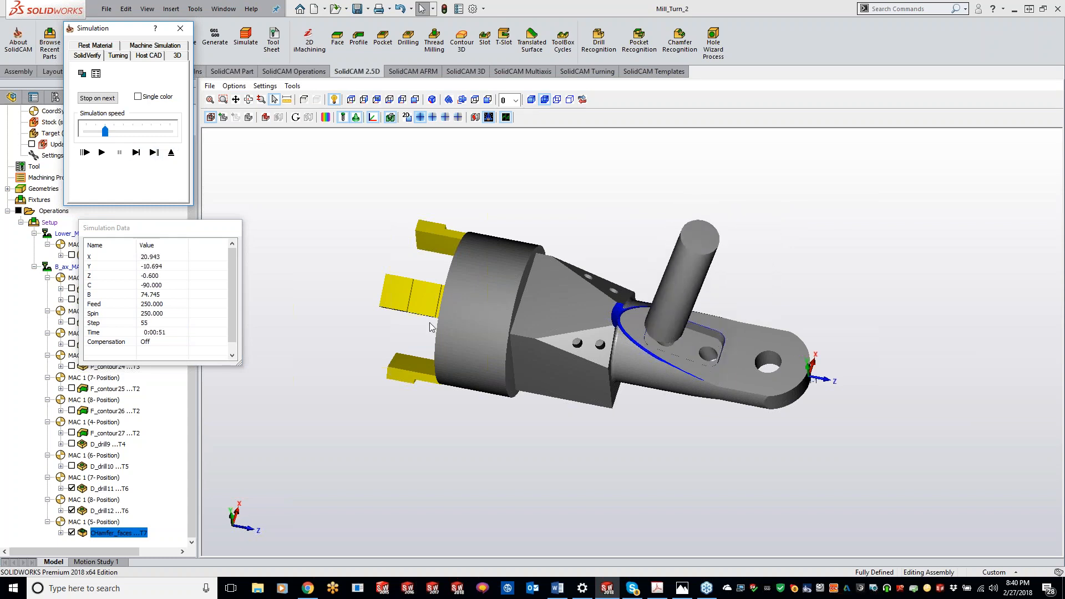
pyautogui.click(181, 28)
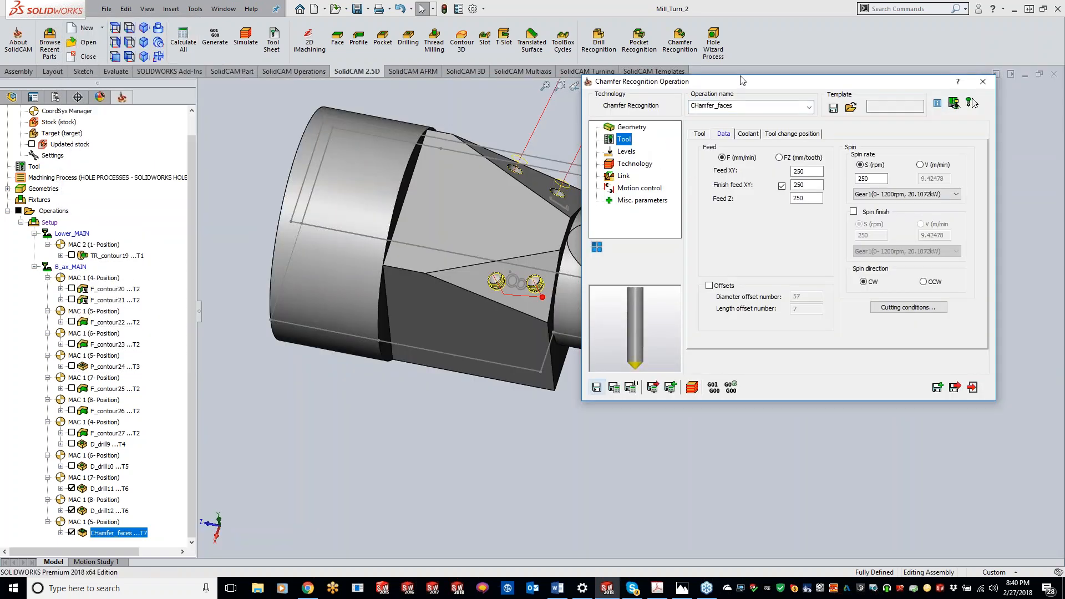
# Move the operation dialog off the chamfered area, check which face the chamfer geometry uses, and cancel without changes.
pyautogui.moveTo(752, 89); pyautogui.dragTo(339, 95)
pyautogui.click(218, 134)
pyautogui.click(298, 162)
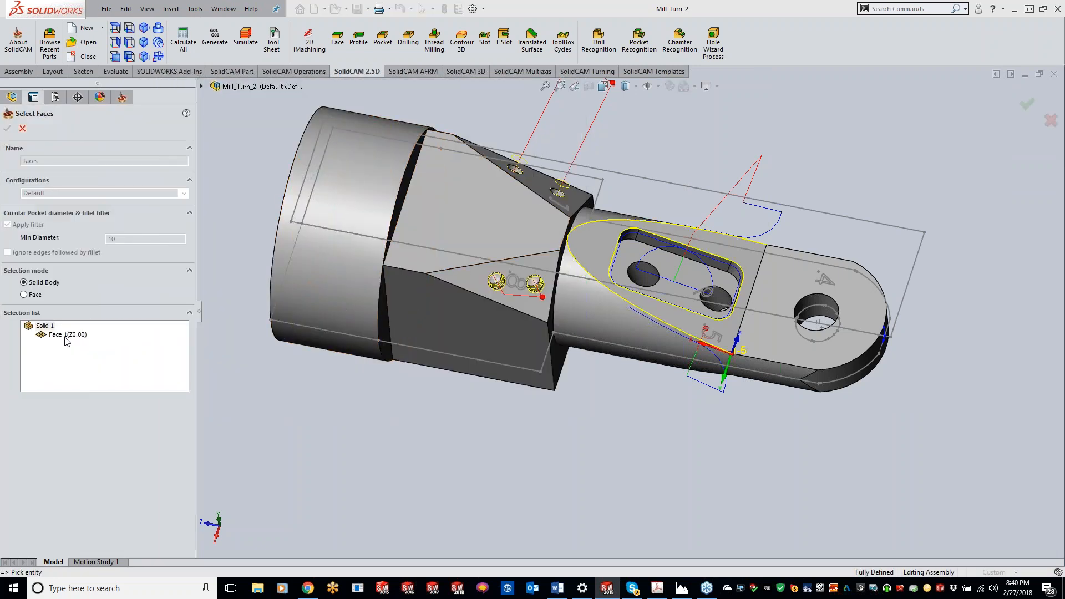
pyautogui.click(64, 337)
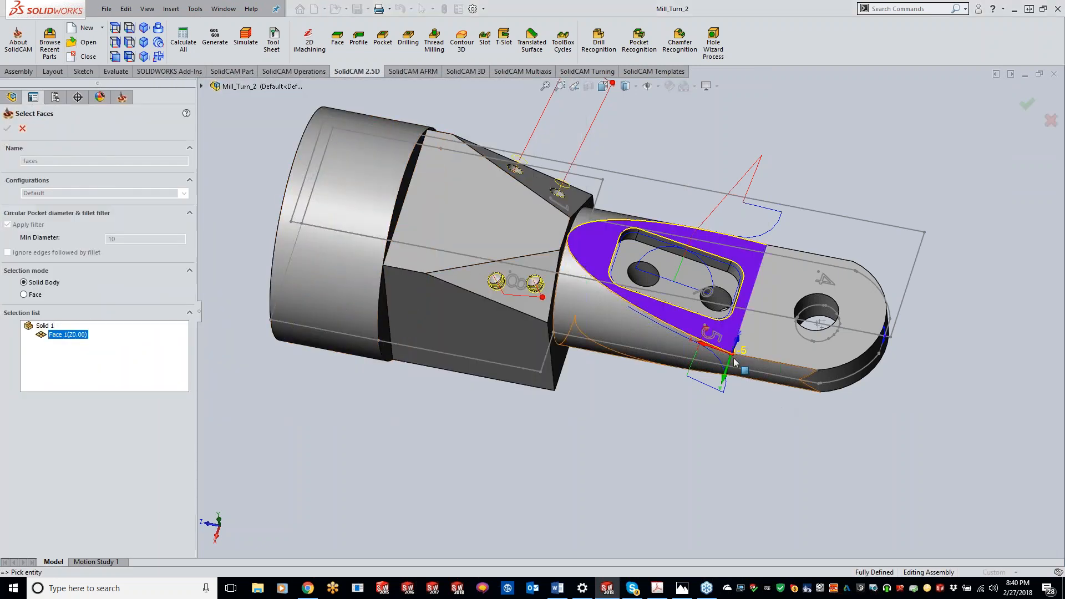
pyautogui.click(23, 131)
# Review the chamfer operation's technology, levels, tool and geometry settings, and close the operation.
pyautogui.click(221, 170)
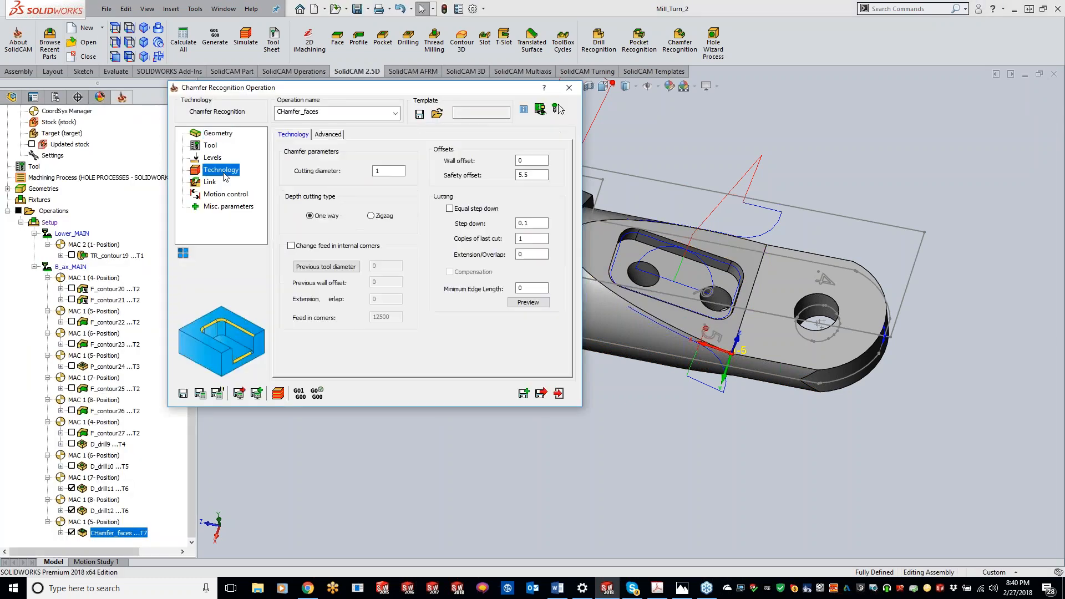
pyautogui.click(334, 136)
pyautogui.click(302, 136)
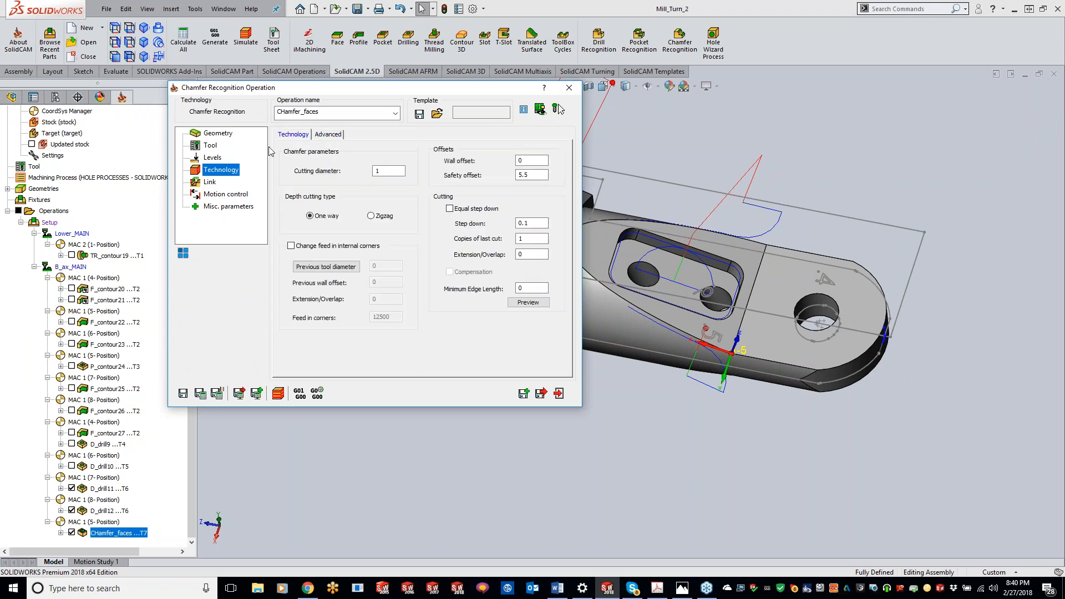
pyautogui.click(213, 158)
pyautogui.click(210, 145)
pyautogui.click(218, 133)
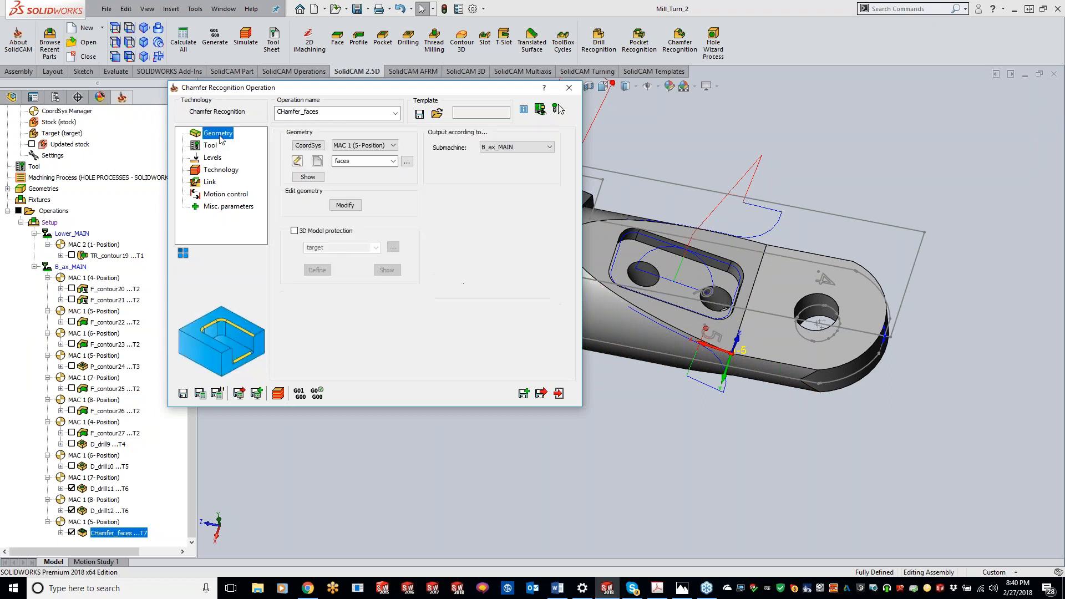
pyautogui.click(570, 88)
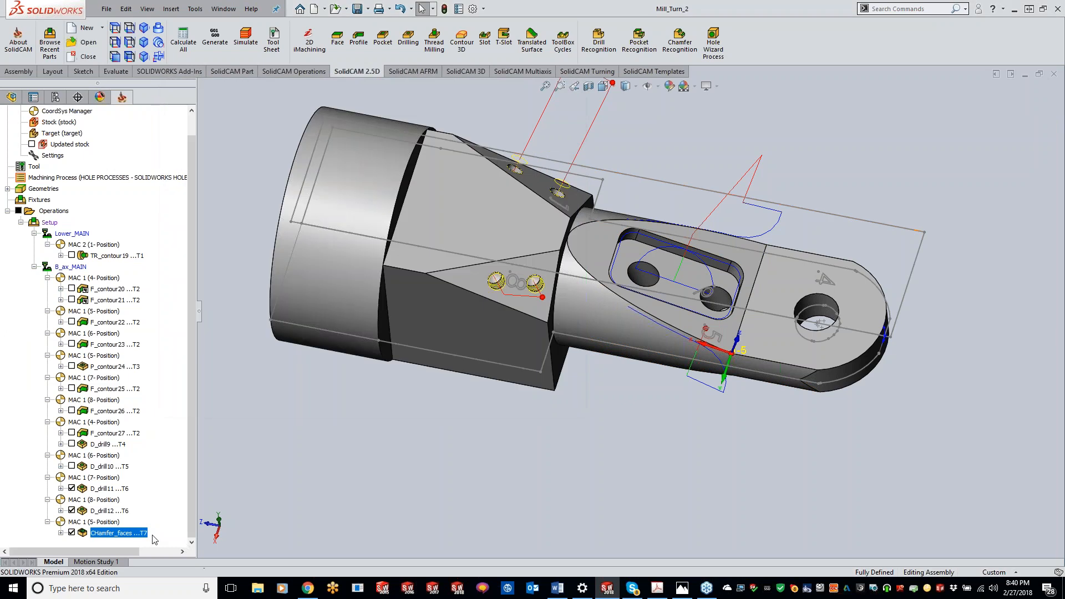
# Delete the CHamfer_faces operation and confirm its removal.
pyautogui.rightClick(136, 535)
pyautogui.click(157, 512)
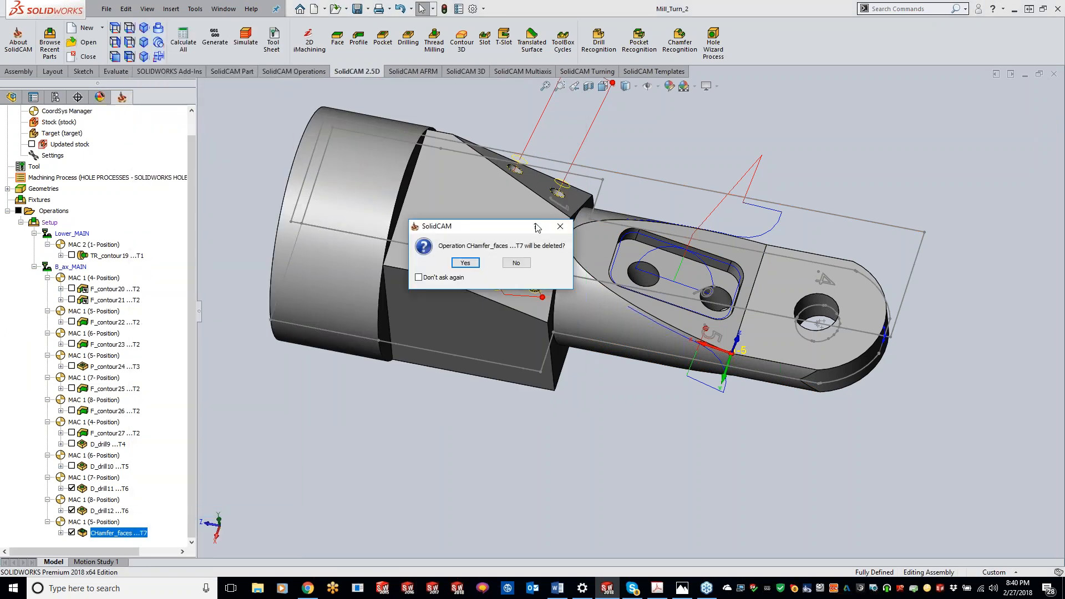
pyautogui.press('Return')
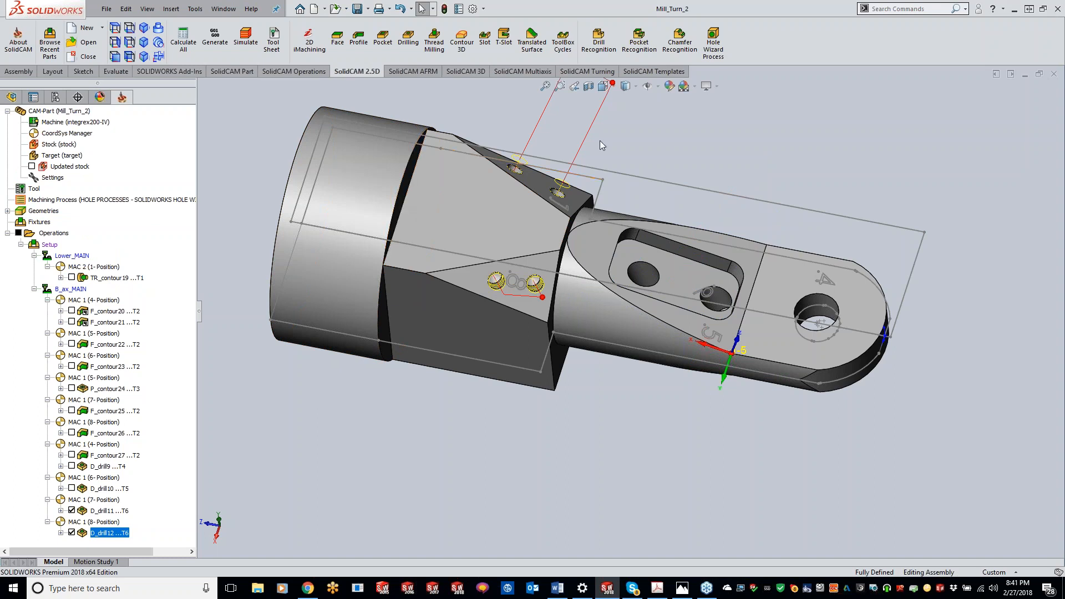
# Add a Profile operation on MAC 1 (5- Position), using the pocket's upper edge loop on face 5 as its geometry.
pyautogui.click(383, 37)
pyautogui.click(367, 50)
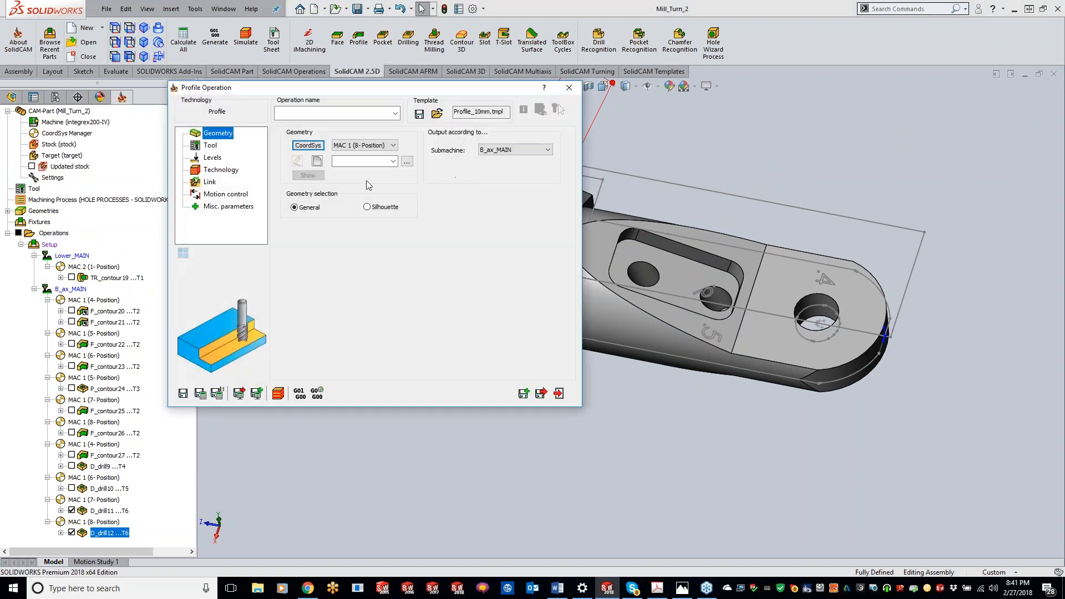
pyautogui.click(361, 146)
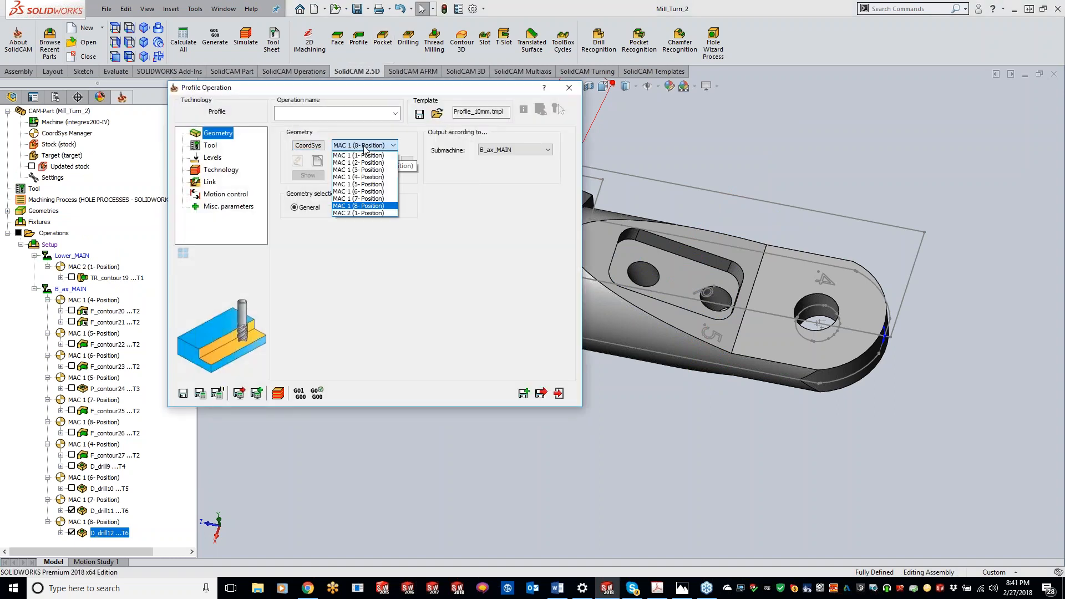
pyautogui.click(369, 185)
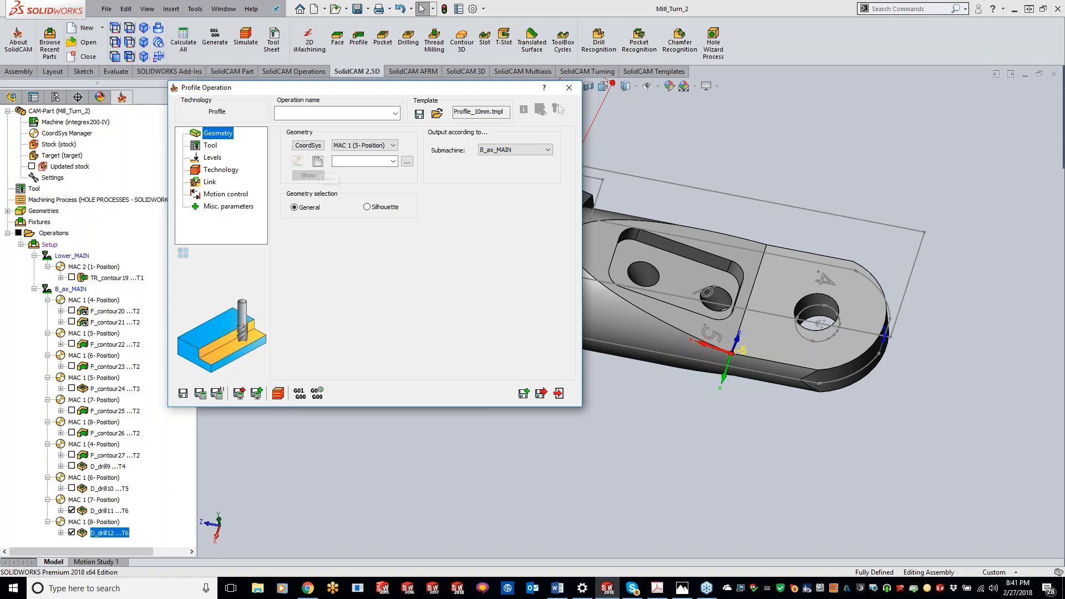
pyautogui.click(317, 162)
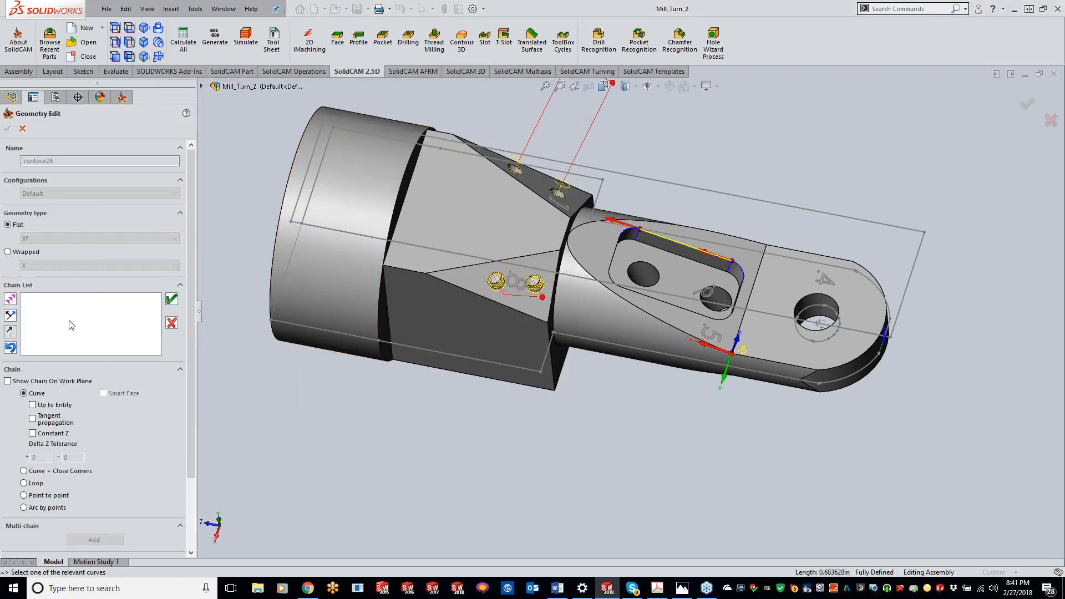
pyautogui.click(10, 300)
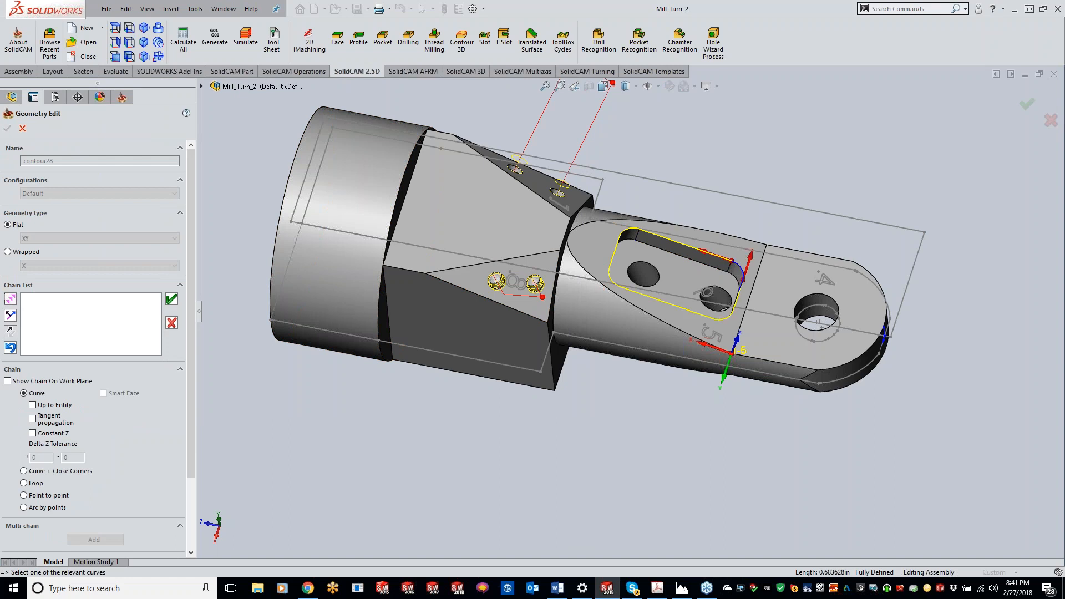
pyautogui.click(6, 127)
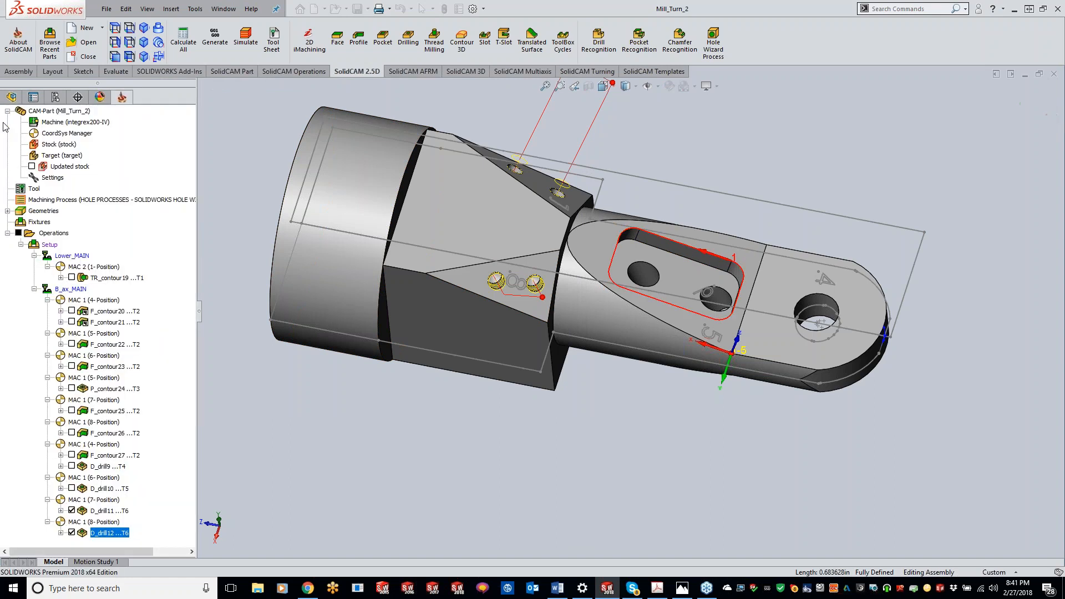
# Assign chamfering tool T7 from the part's tool table to the profile operation.
pyautogui.click(212, 147)
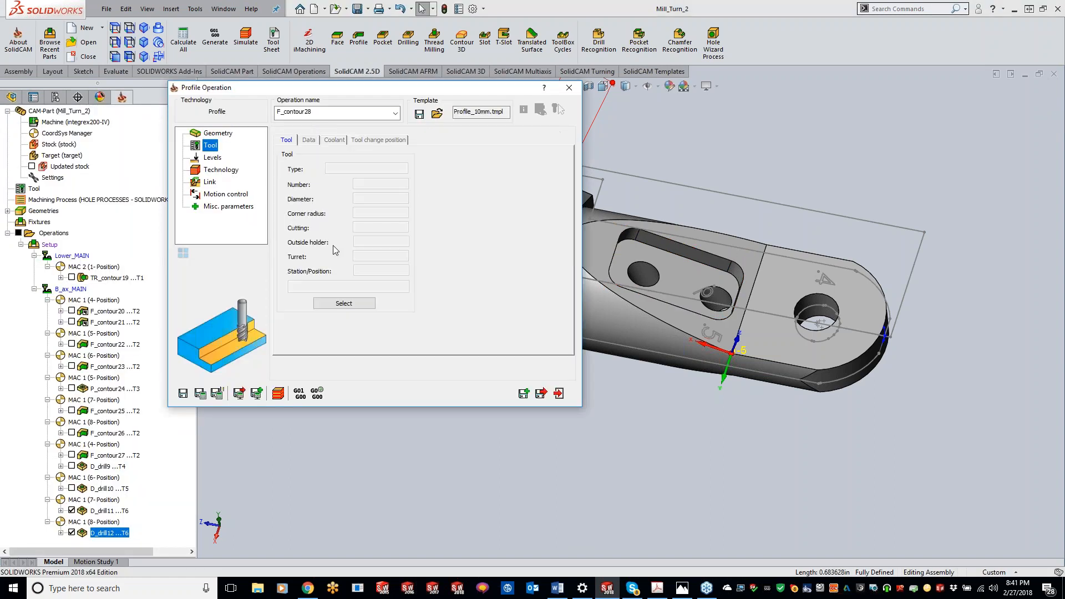
pyautogui.click(340, 303)
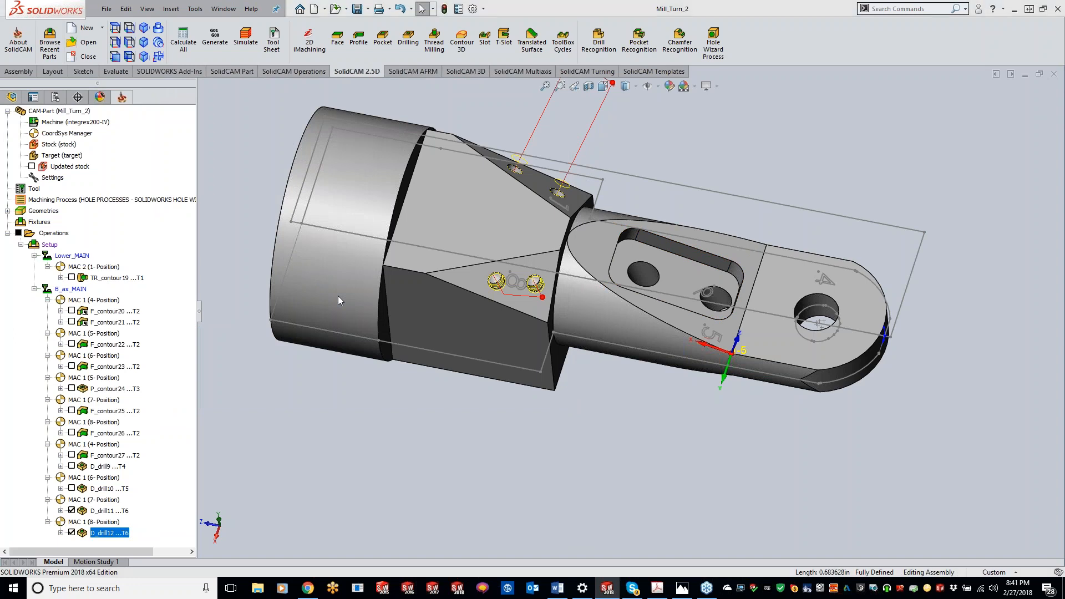
pyautogui.click(183, 244)
pyautogui.doubleClick(183, 244)
# Set the profile operation's upper level to 0 and enter a profile depth of -.1.
pyautogui.click(212, 157)
pyautogui.click(380, 248)
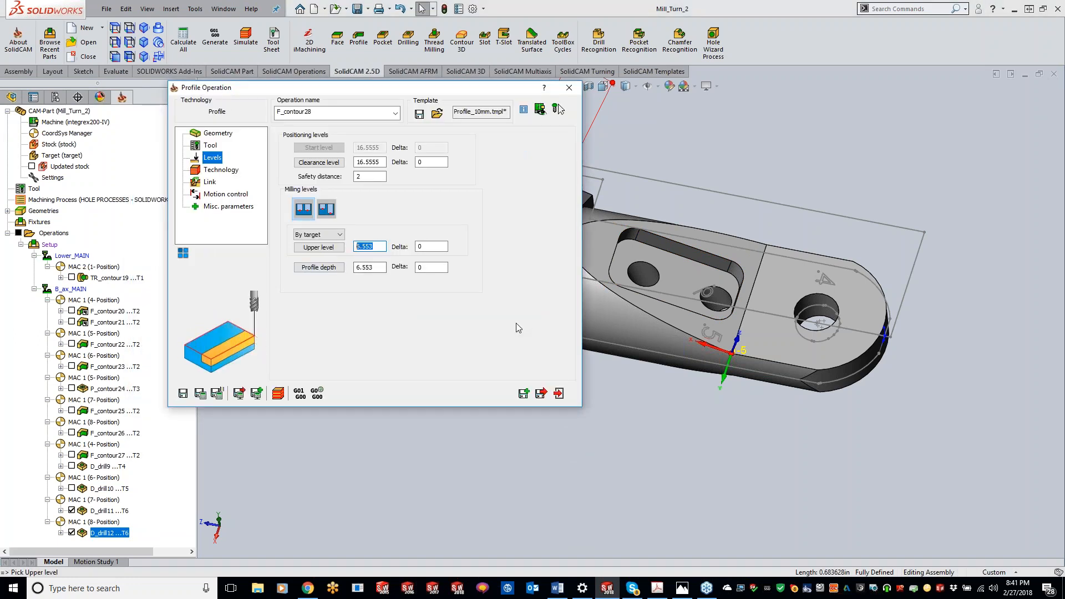
pyautogui.click(368, 268)
pyautogui.click(364, 268)
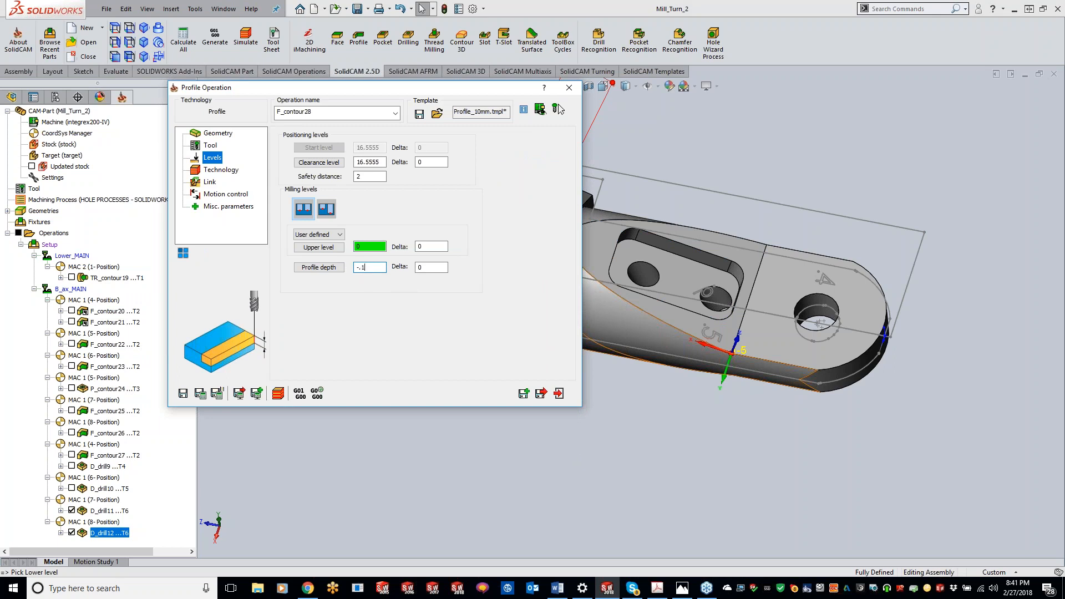
# Set the rest material/chamfer option to Chamfer, try to save and calculate the operation, and dismiss the messages.
pyautogui.click(214, 172)
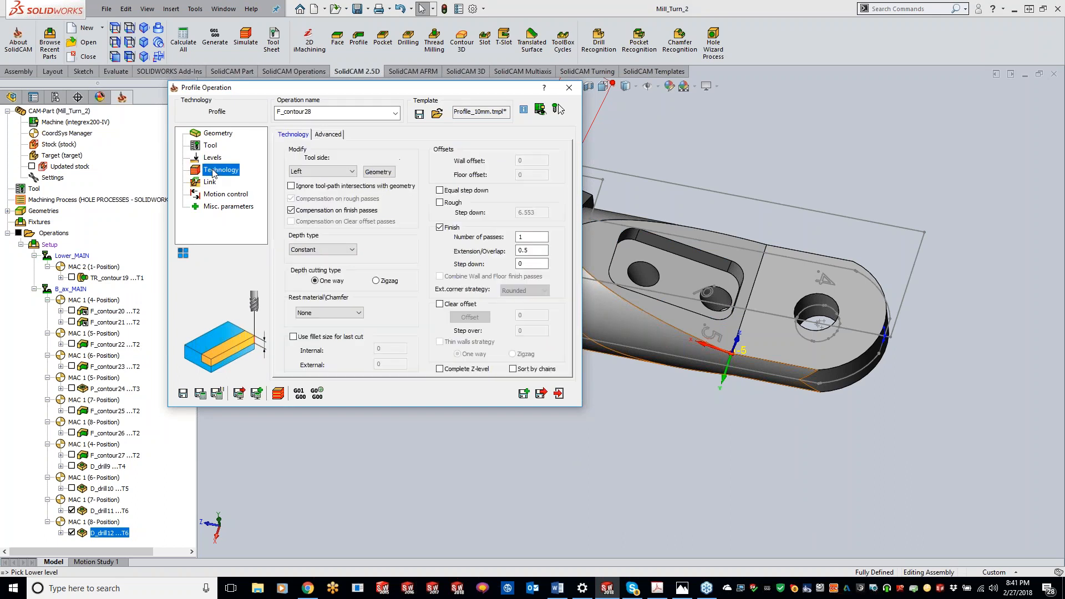
pyautogui.click(328, 313)
pyautogui.click(330, 339)
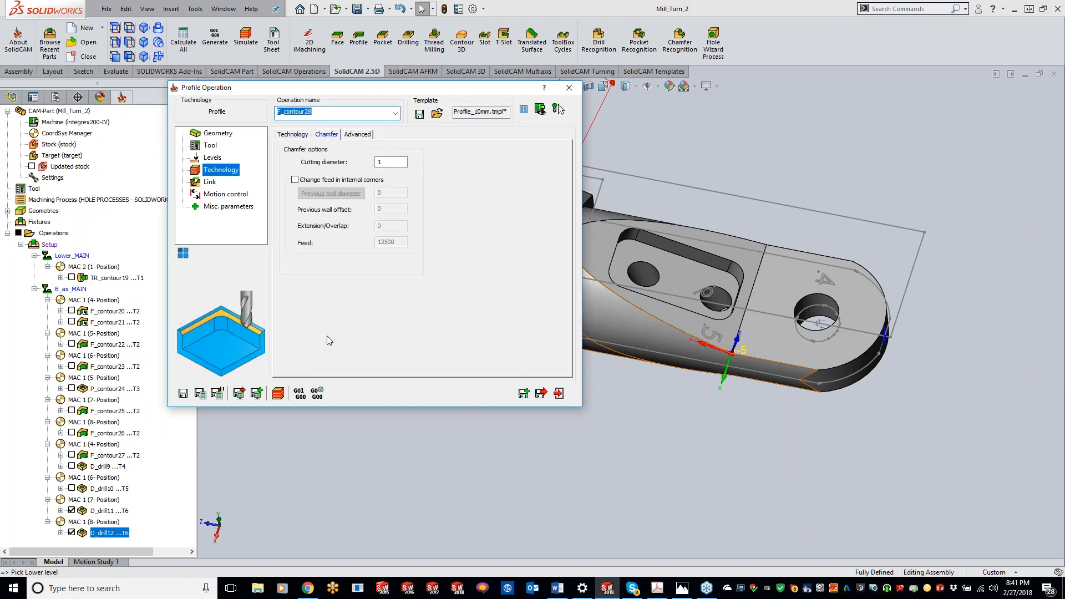
pyautogui.moveTo(393, 162)
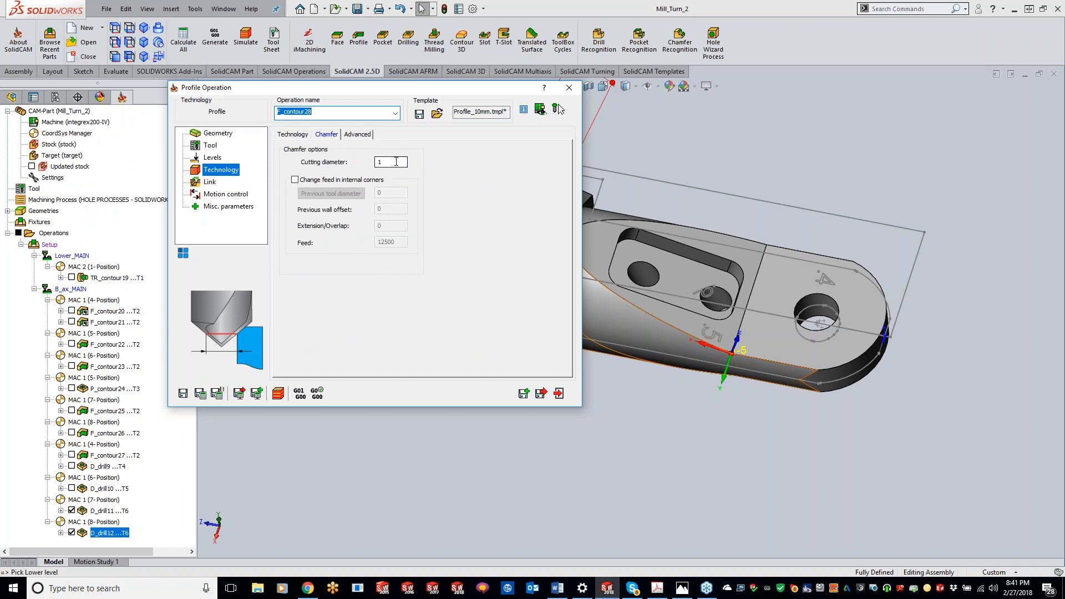
pyautogui.click(200, 393)
pyautogui.click(482, 268)
pyautogui.click(511, 267)
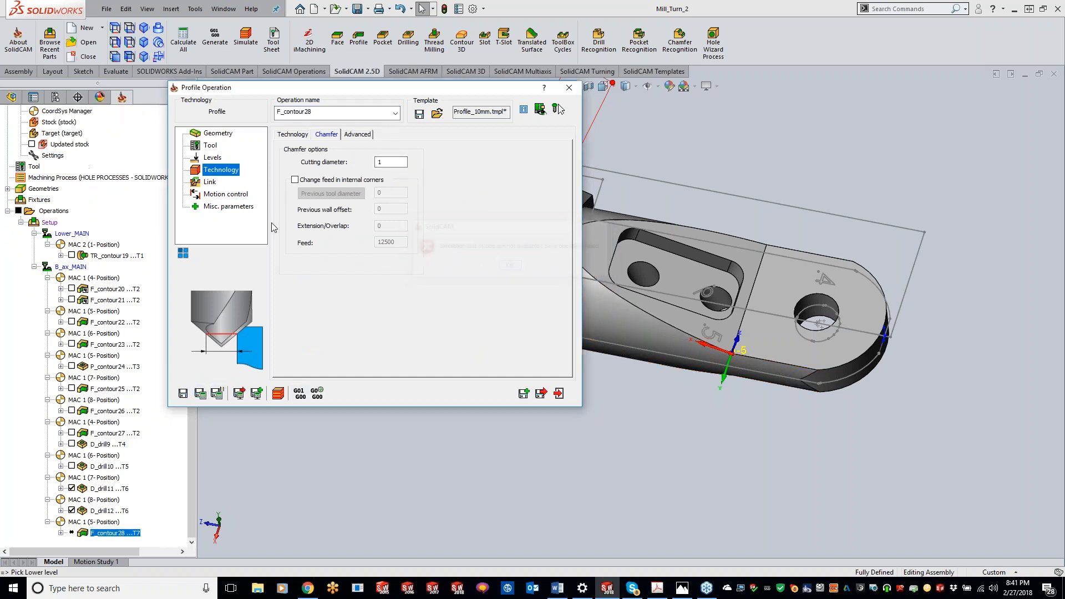
# Set the XY, finish and Z feeds to 250 mm/min and the spin rate to 1000 rpm, and save and calculate the operation.
pyautogui.click(210, 145)
pyautogui.click(311, 140)
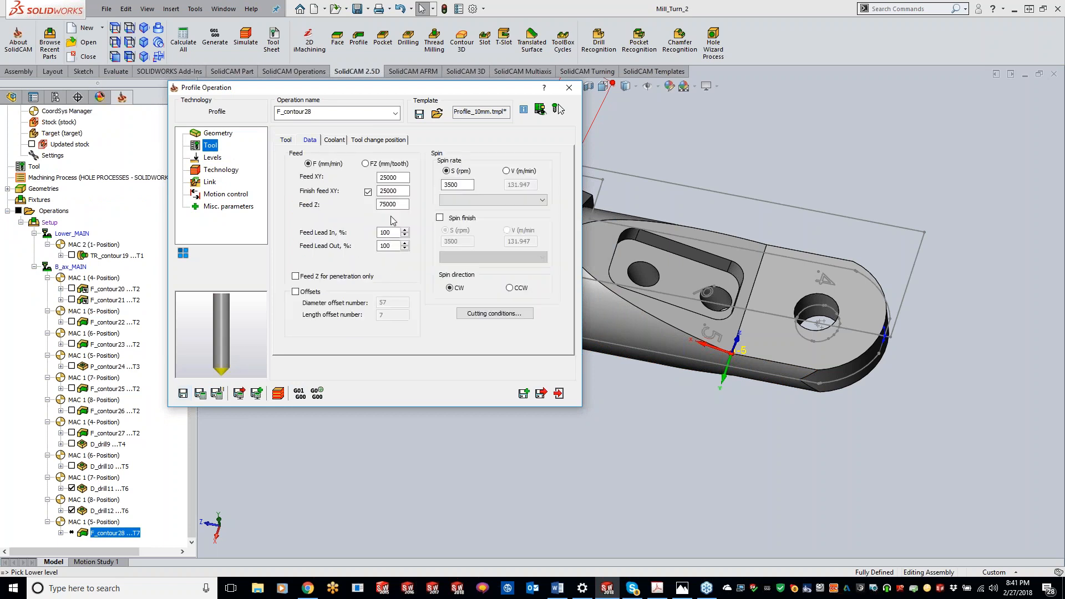
pyautogui.doubleClick(404, 177)
pyautogui.write('250')
pyautogui.press('Tab')
pyautogui.write('20')
pyautogui.press('Tab')
pyautogui.doubleClick(457, 185)
pyautogui.write('1000')
pyautogui.press('Tab')
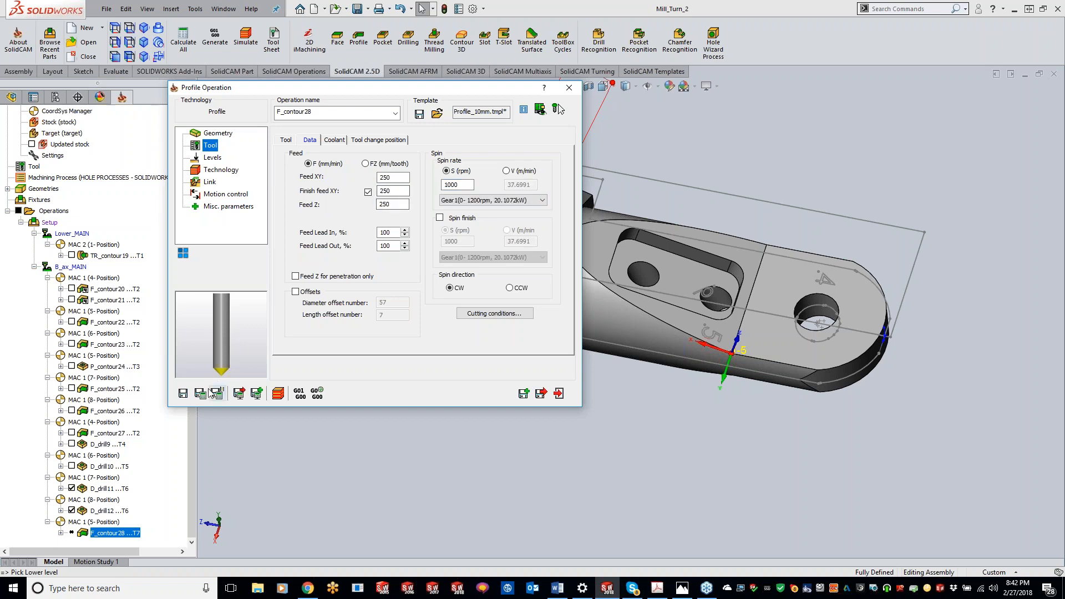
pyautogui.click(201, 393)
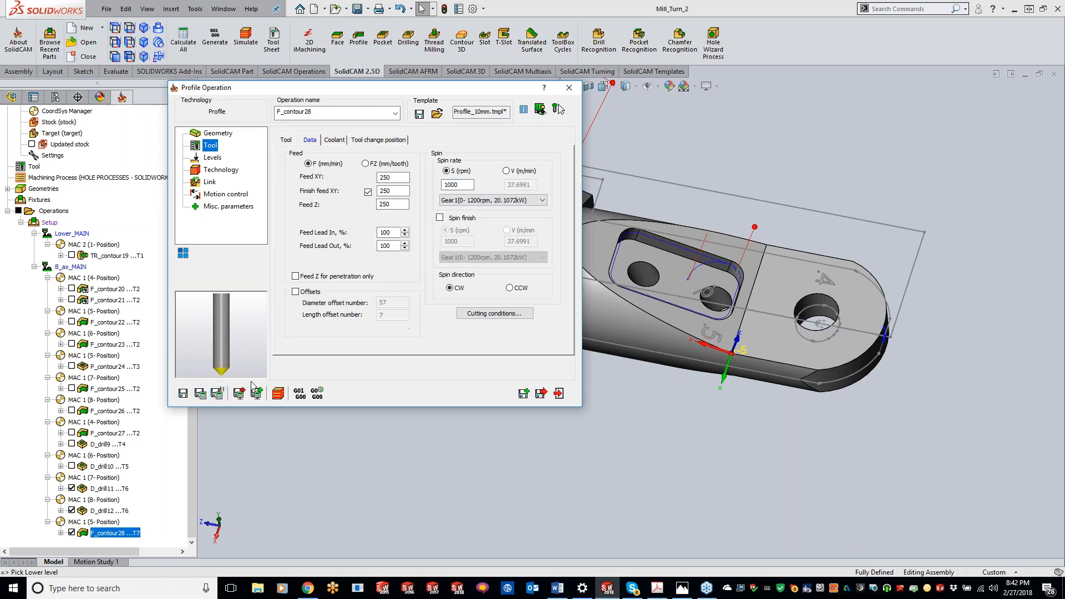
# Simulate the profile operation in SolidVerify, inspect the pocket edge up close, and close the simulation.
pyautogui.click(278, 393)
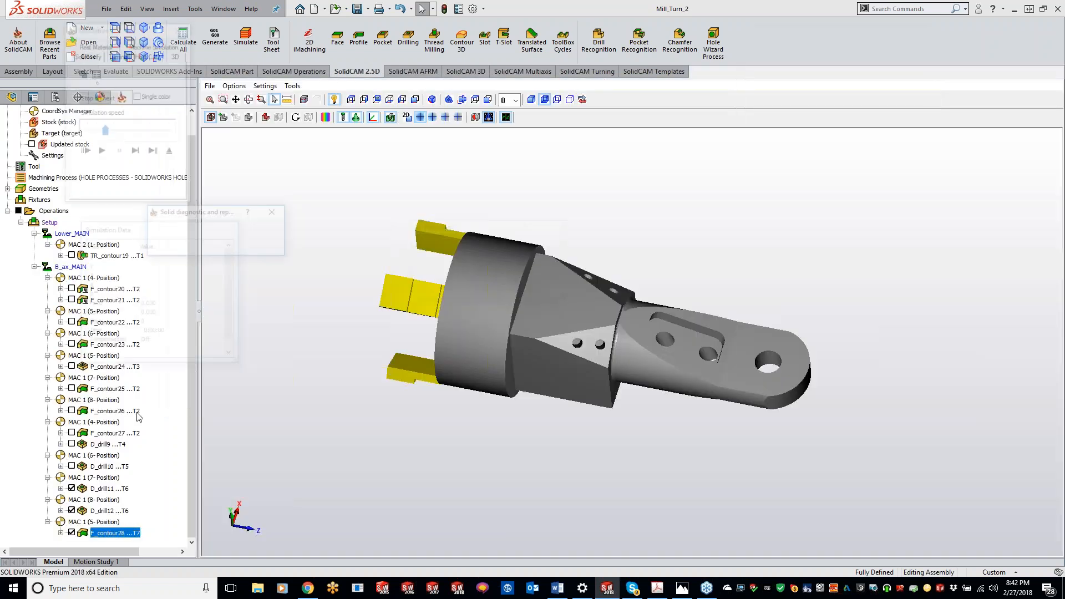
pyautogui.click(136, 153)
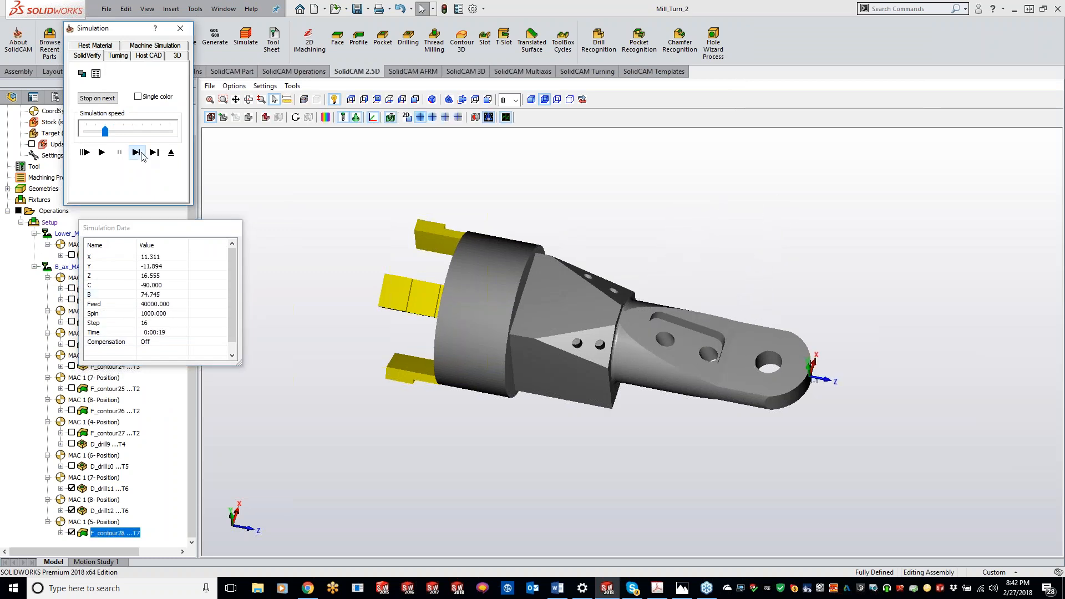
pyautogui.scroll(5, 703, 313)
pyautogui.scroll(4, 642, 302)
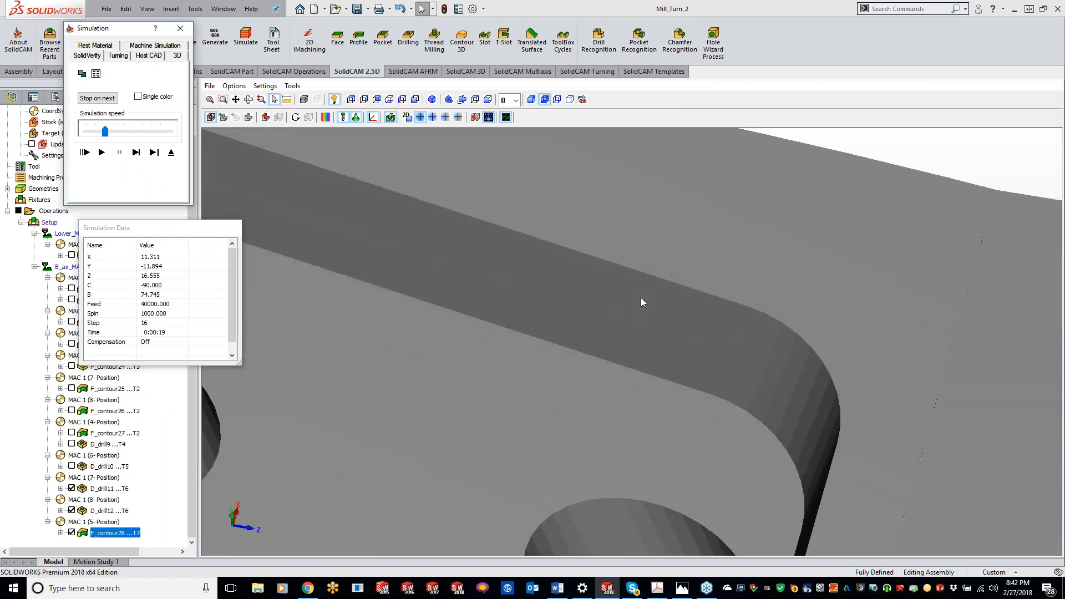
pyautogui.scroll(-4, 298, 262)
pyautogui.scroll(-3, 255, 226)
pyautogui.click(181, 28)
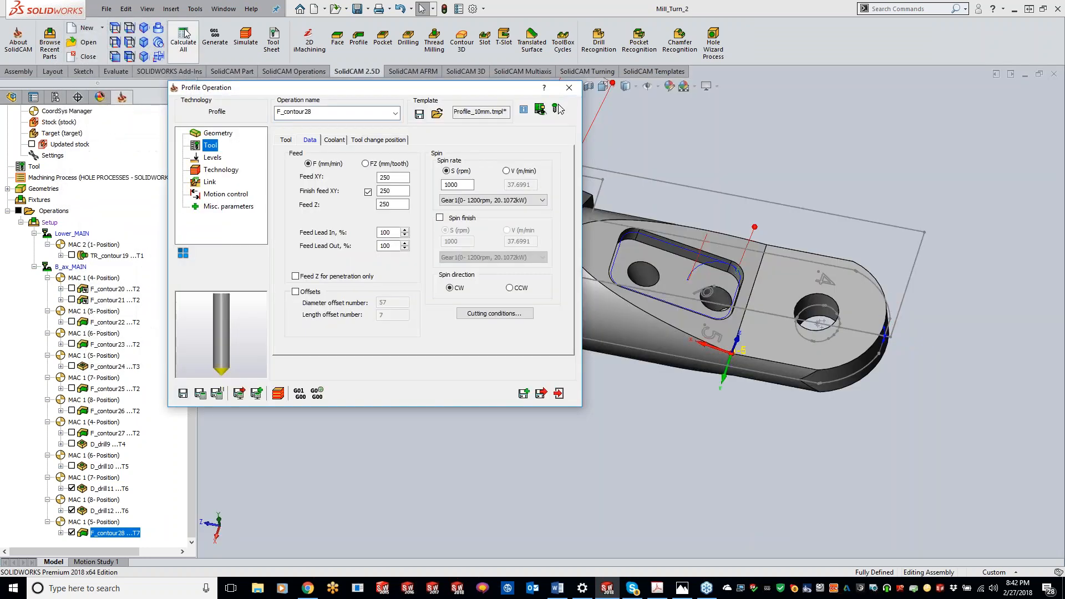
# Set the profile depth to 0 with a delta of -.1, and save and recalculate the operation.
pyautogui.click(213, 158)
pyautogui.click(370, 267)
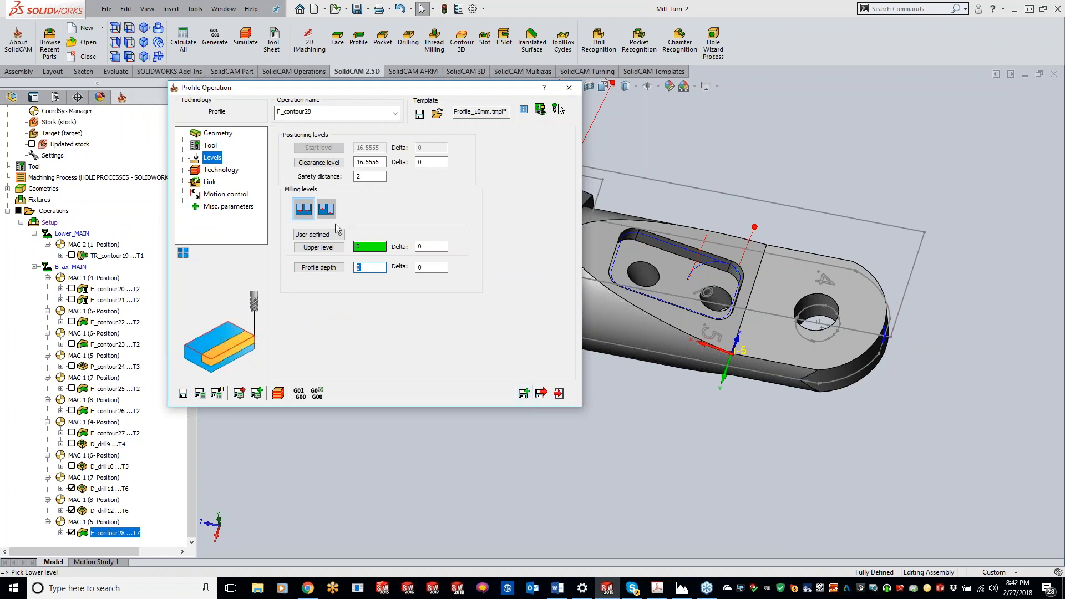
pyautogui.press('Tab')
pyautogui.press('Tab')
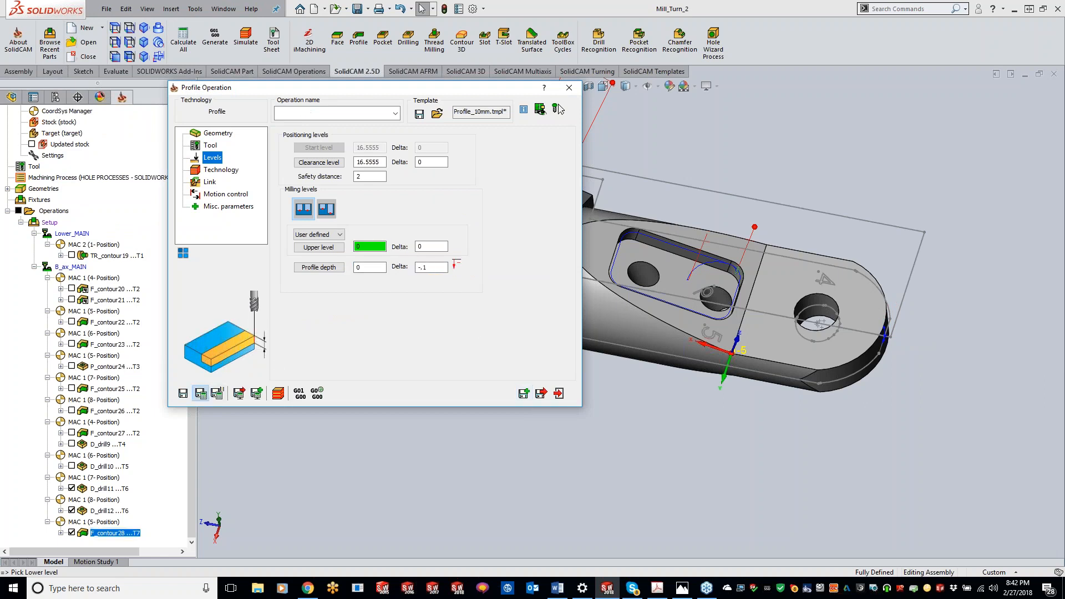
# Run the SolidVerify simulation of the recalculated chamfer, examine the cut around the pocket rim, and close it.
pyautogui.click(275, 394)
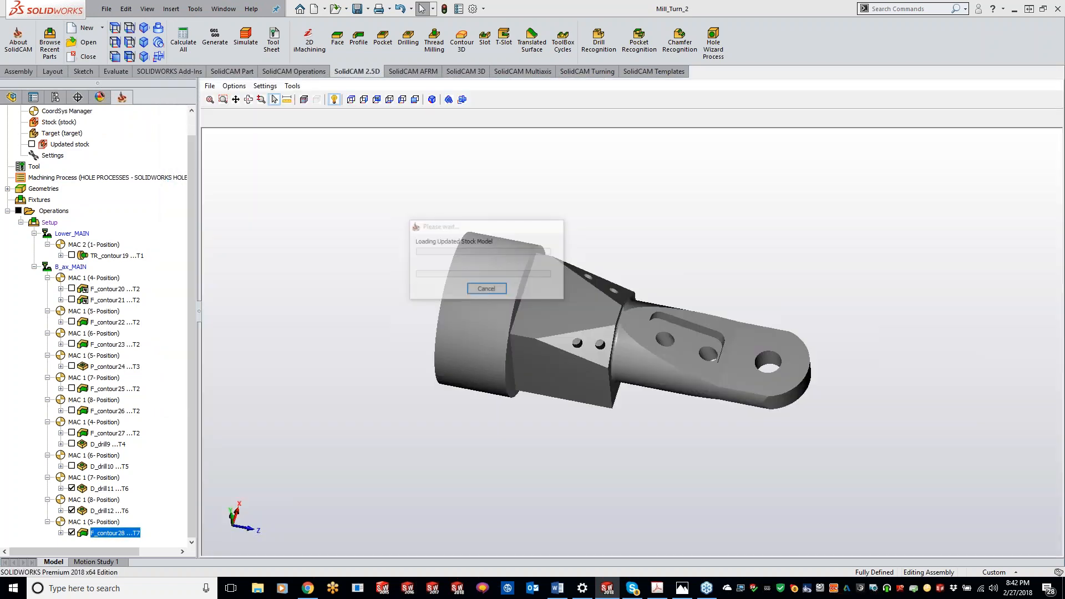
pyautogui.click(102, 152)
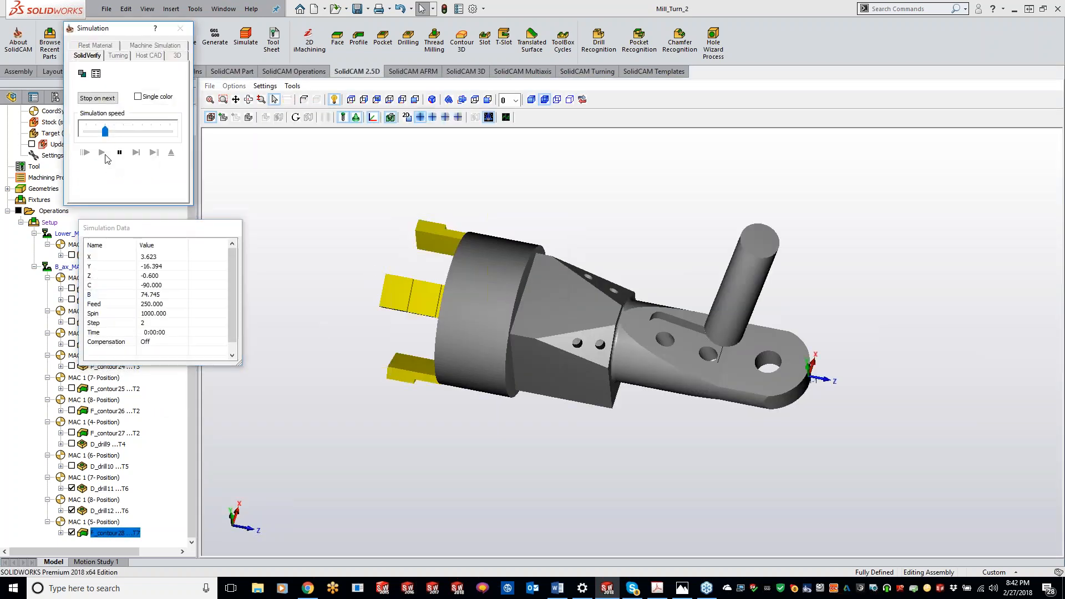
pyautogui.scroll(8, 720, 358)
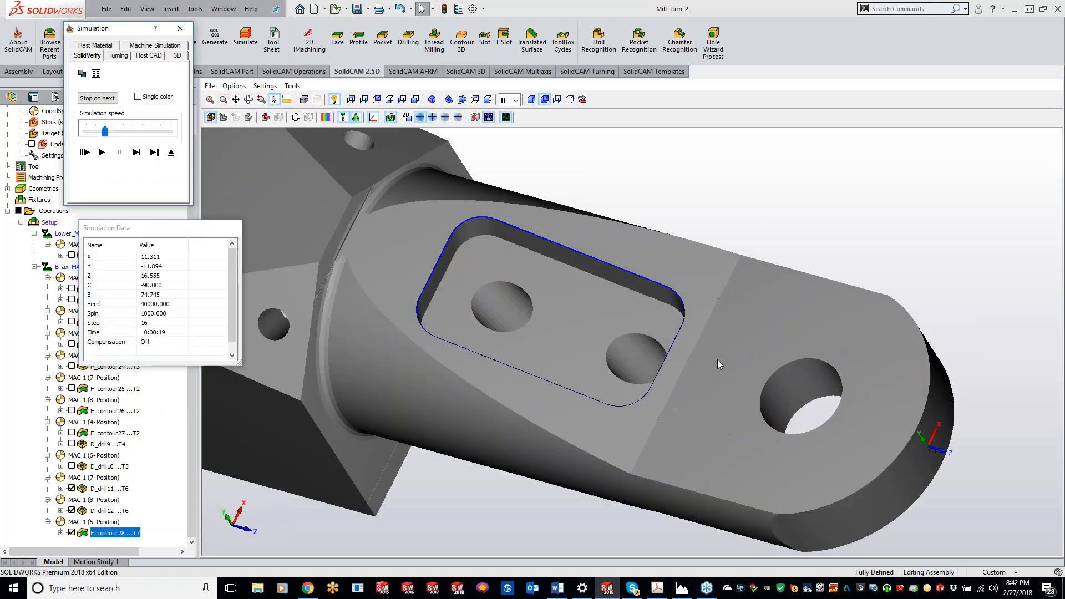
pyautogui.moveTo(598, 321); pyautogui.dragTo(460, 297, button='middle')
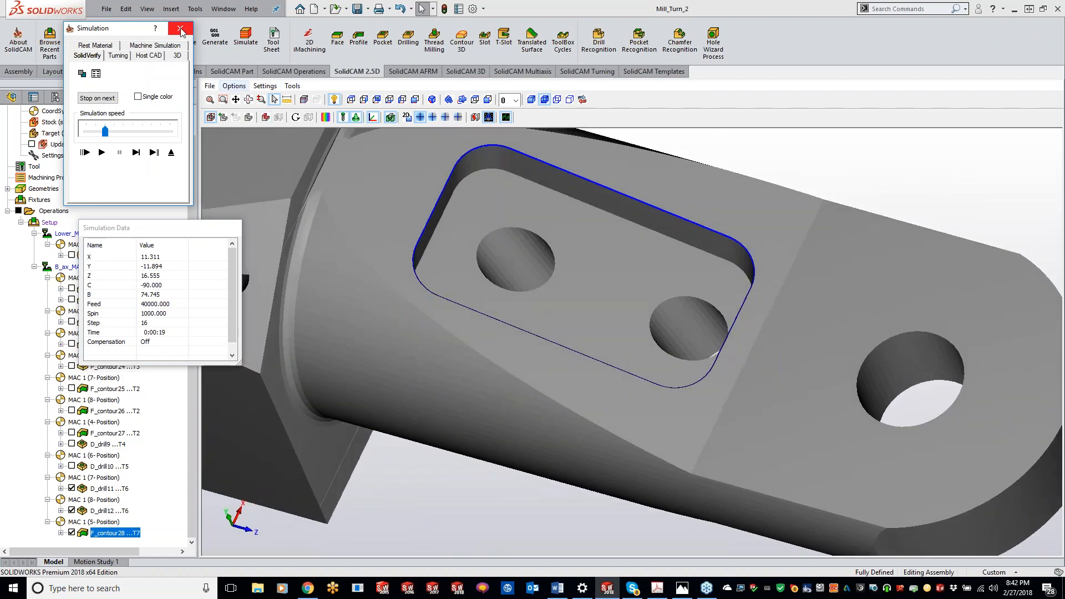
pyautogui.click(181, 28)
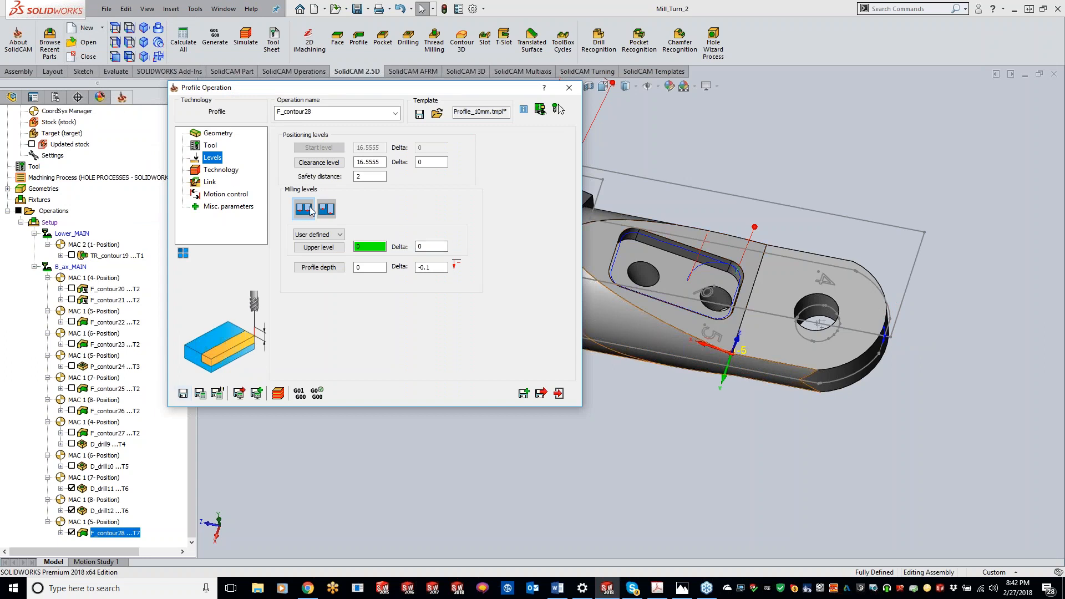
# Move the pocket chain's start position to the middle of its long straight edge, about 13.63% of the whole chain, in Modify Geometry.
pyautogui.click(221, 170)
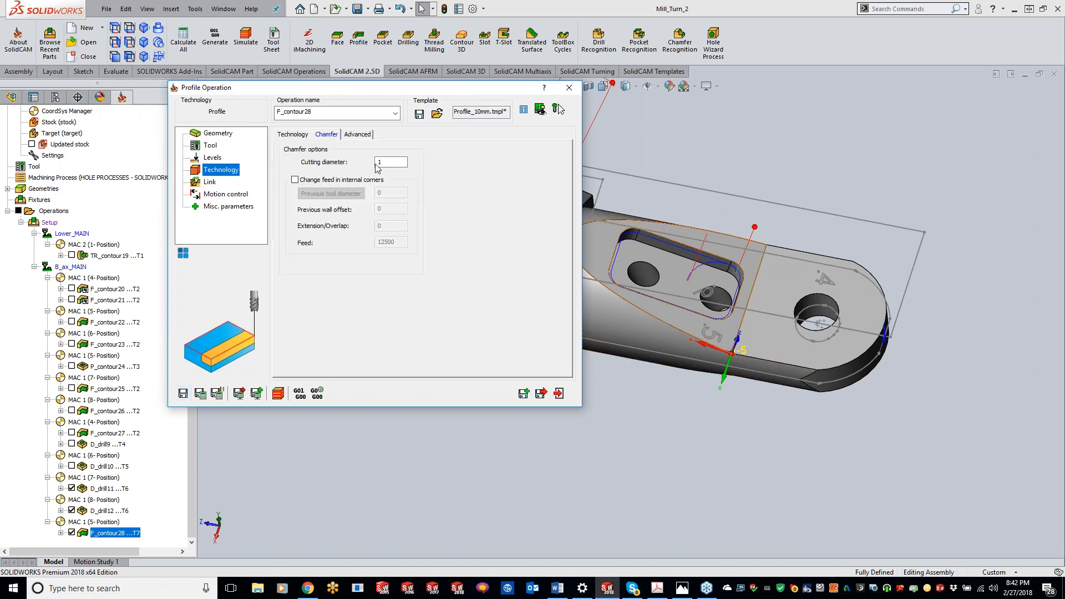
pyautogui.click(294, 135)
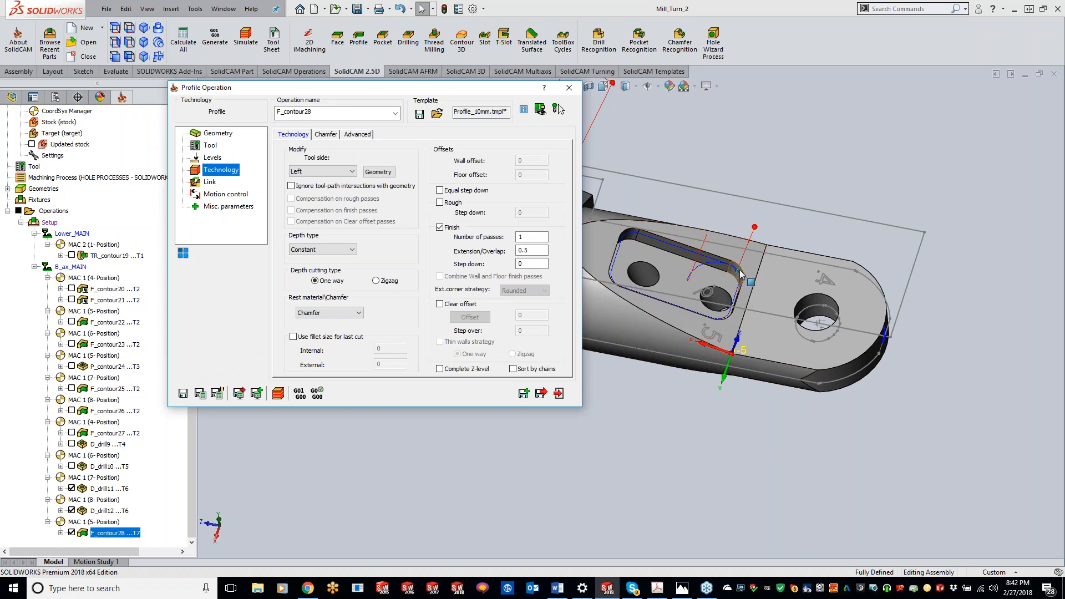
pyautogui.scroll(-3, 737, 425)
pyautogui.keyDown('ctrl'); pyautogui.moveTo(650, 386); pyautogui.dragTo(597, 384, button='middle'); pyautogui.keyUp('ctrl')
pyautogui.click(388, 173)
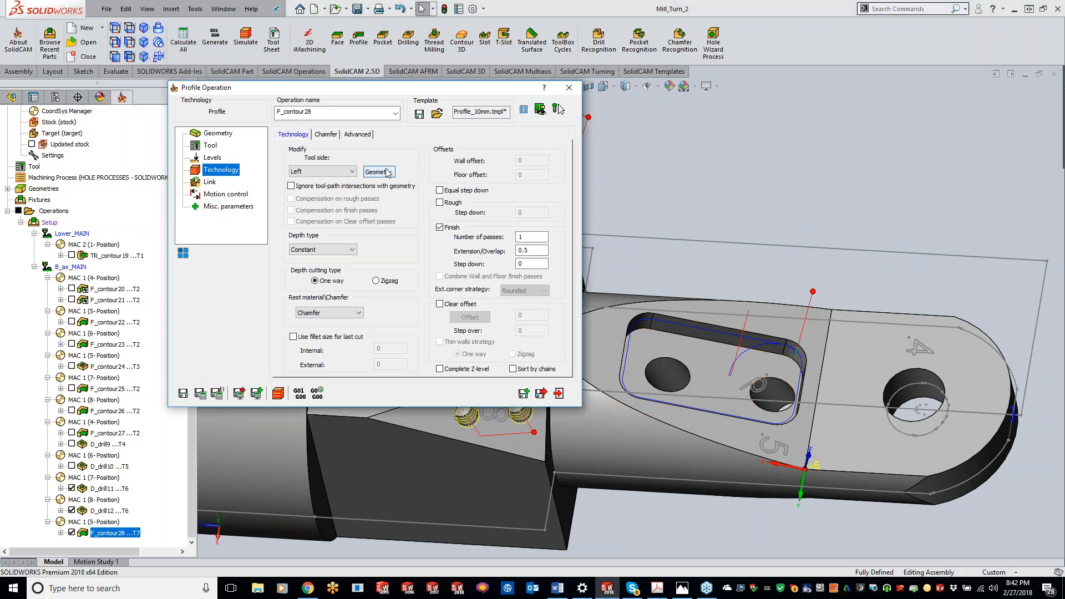
pyautogui.doubleClick(103, 498)
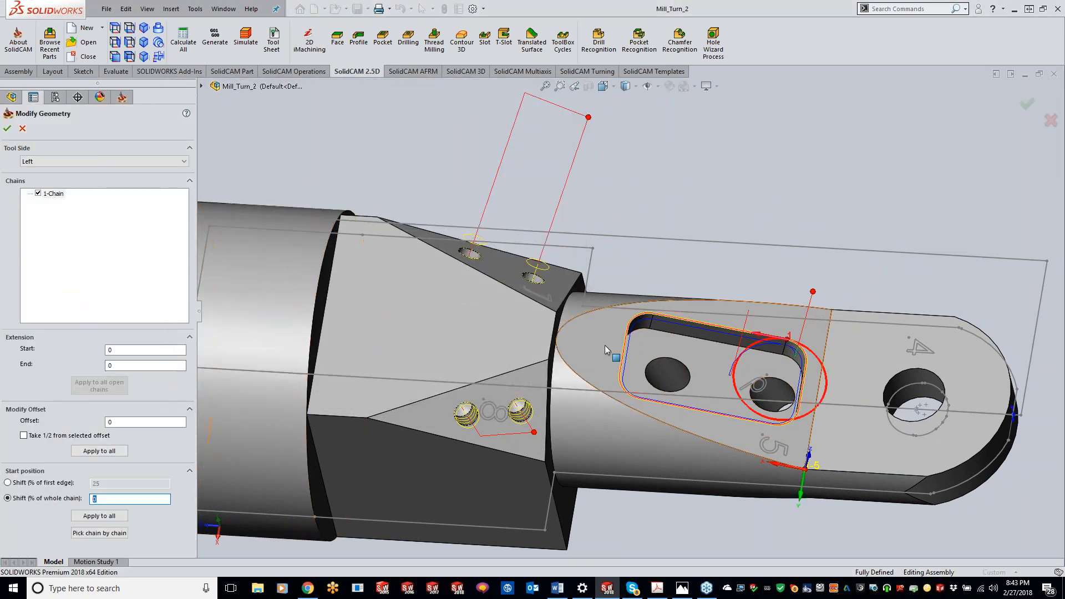
pyautogui.click(717, 325)
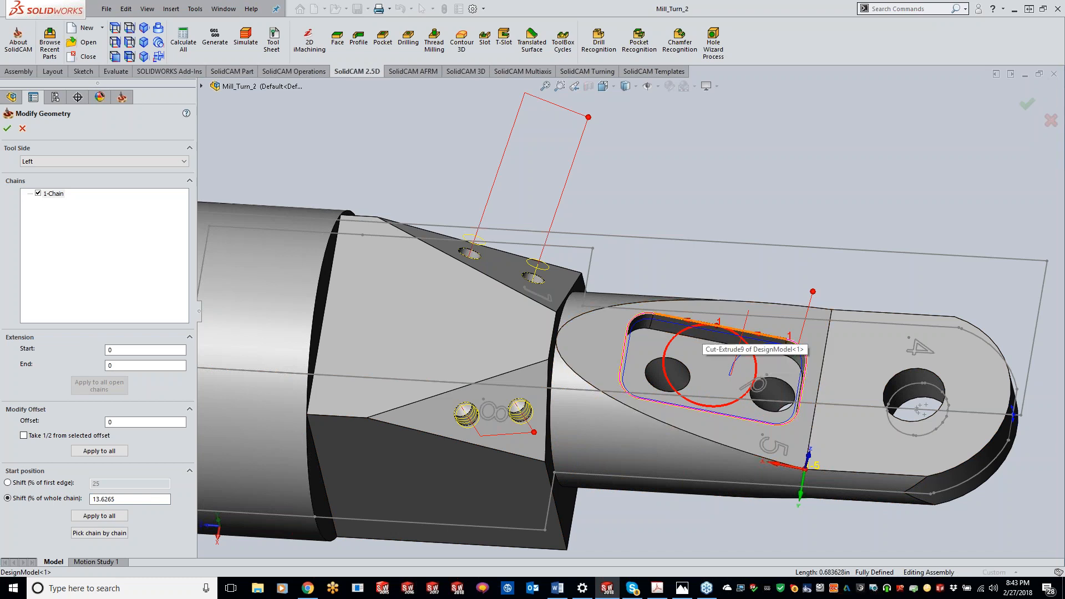
pyautogui.click(712, 327)
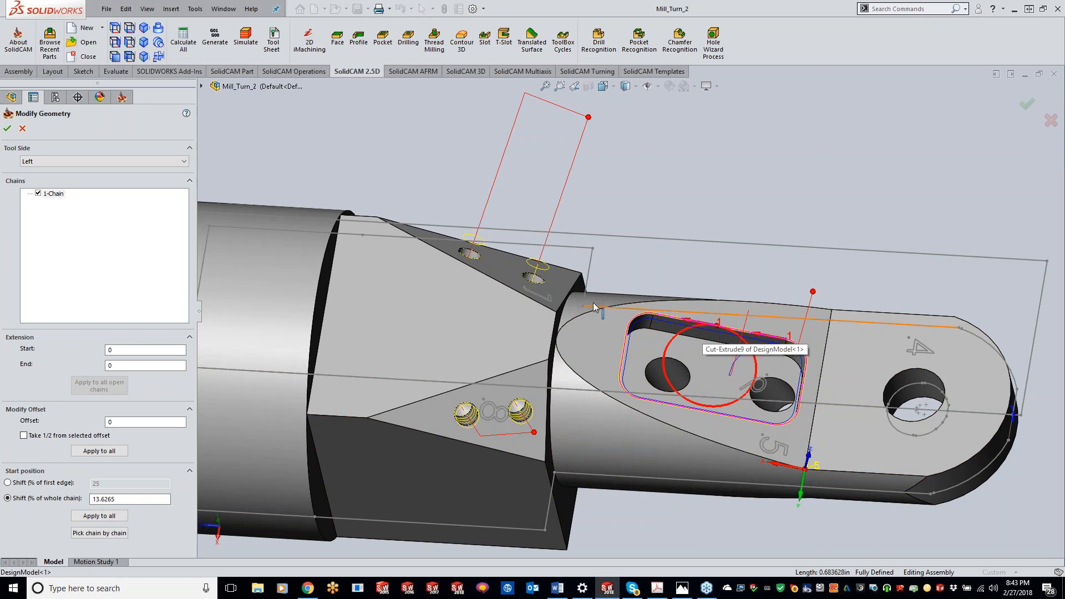
pyautogui.click(8, 128)
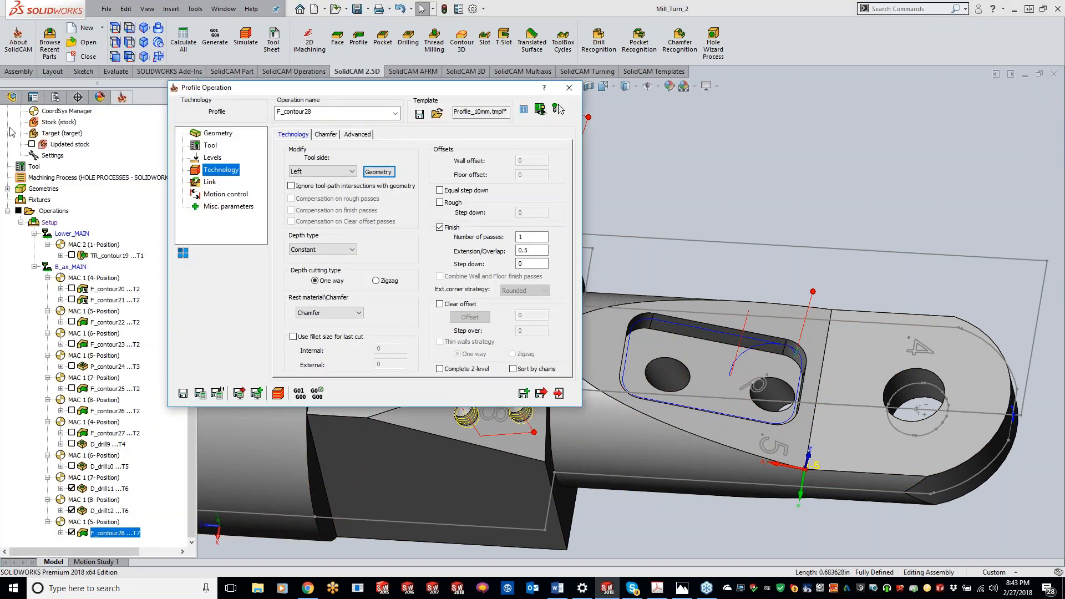
# Save and copy the pocket chamfer operation, and assign the copy to coordinate system MAC 1 (4-Position).
pyautogui.click(524, 394)
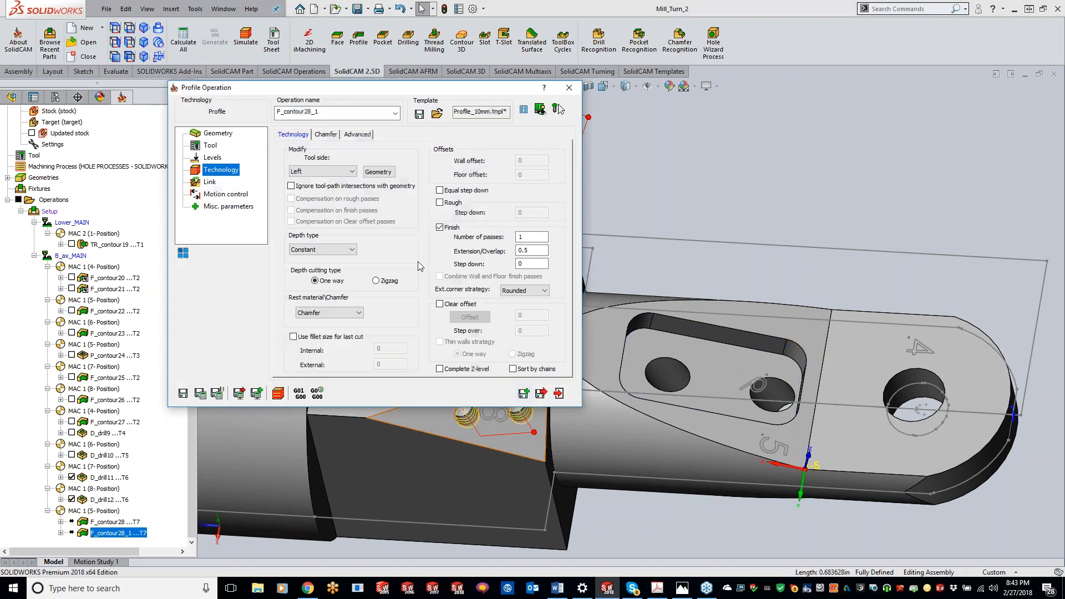
pyautogui.click(224, 134)
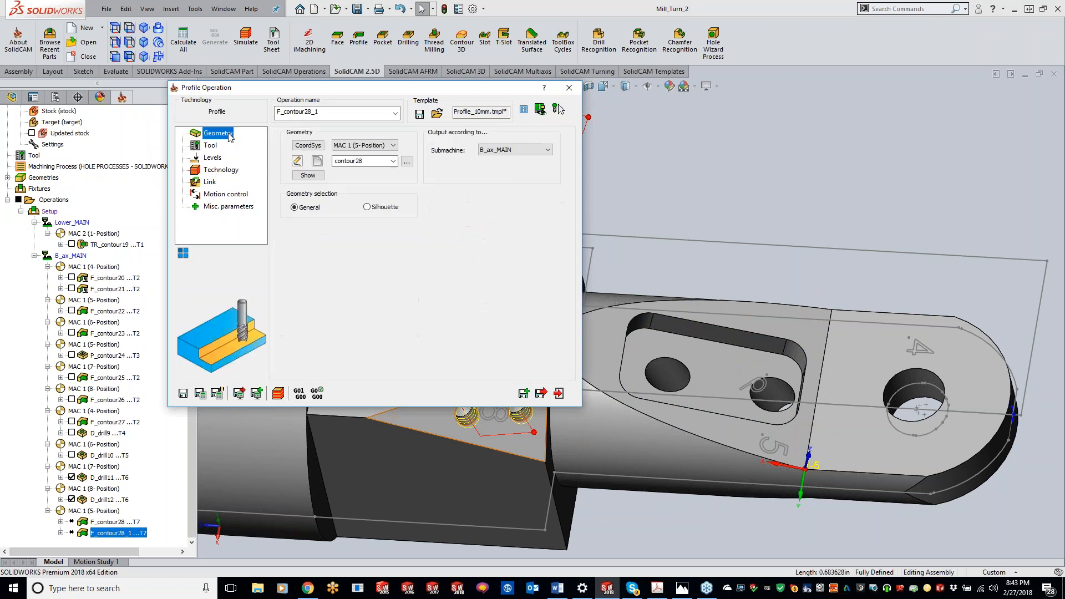
pyautogui.click(366, 146)
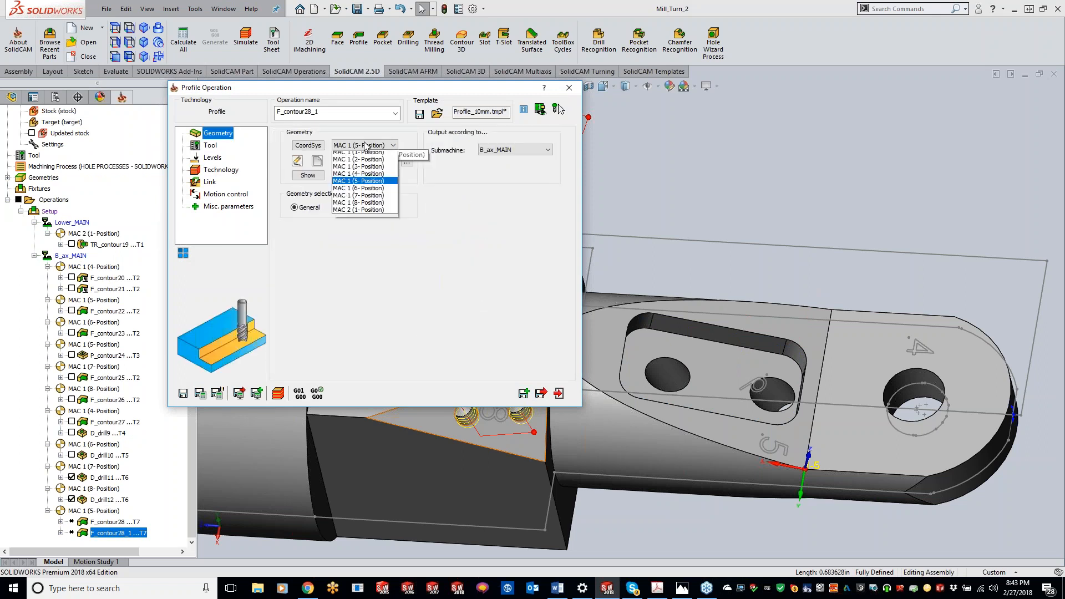
pyautogui.click(371, 181)
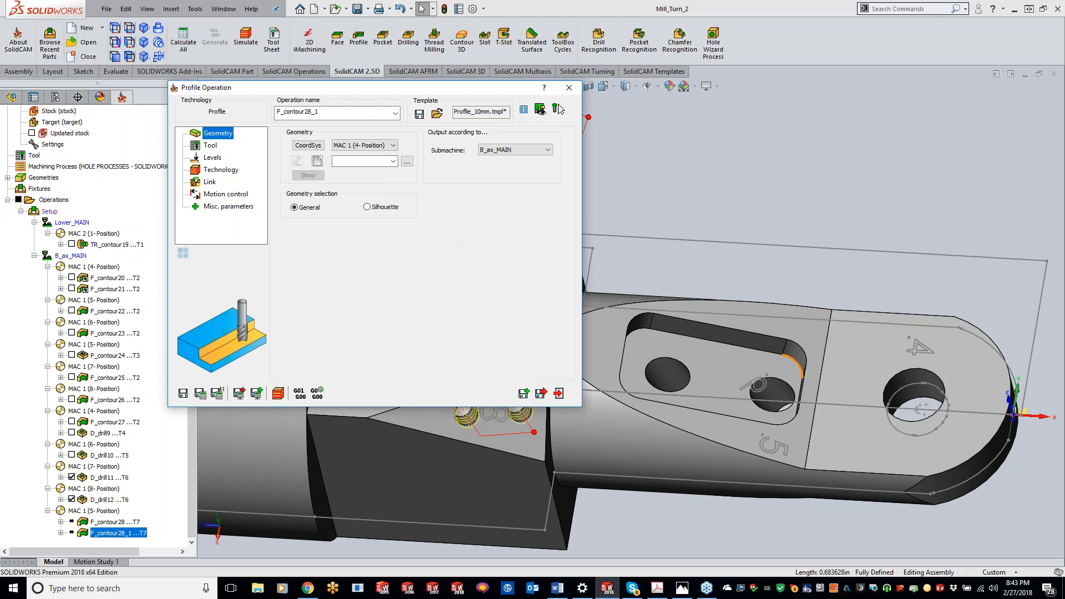
# Define a new geometry for the copied operation from the rounded end edge of face 4, and accept the chain.
pyautogui.click(317, 161)
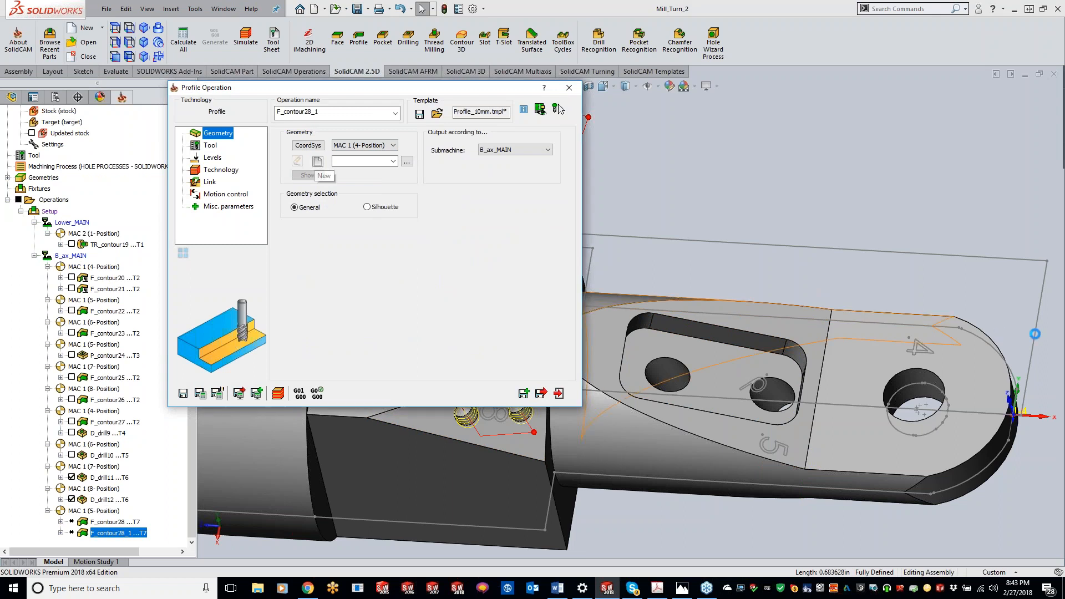
pyautogui.click(985, 331)
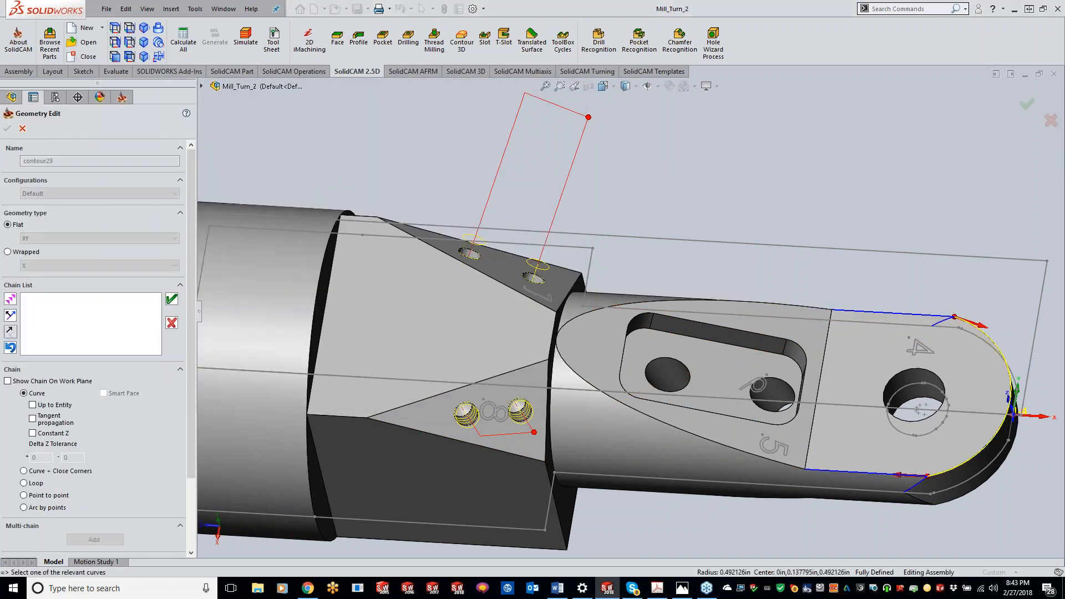
pyautogui.click(172, 300)
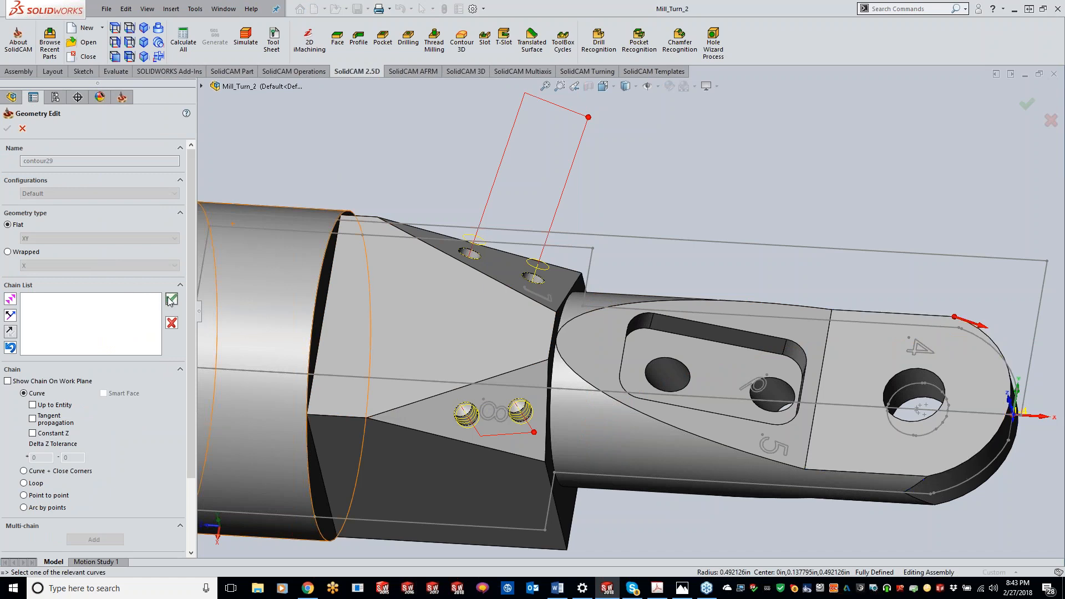
pyautogui.click(8, 128)
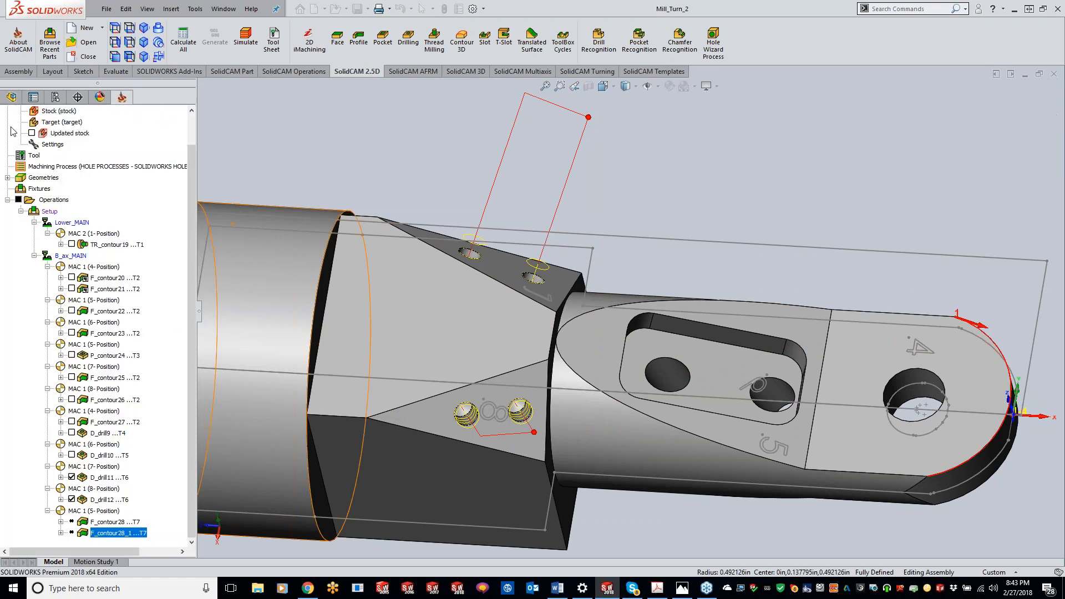
# Set the upper level to 3.5 by picking face 4, check the technology settings, and save and calculate the operation.
pyautogui.click(213, 146)
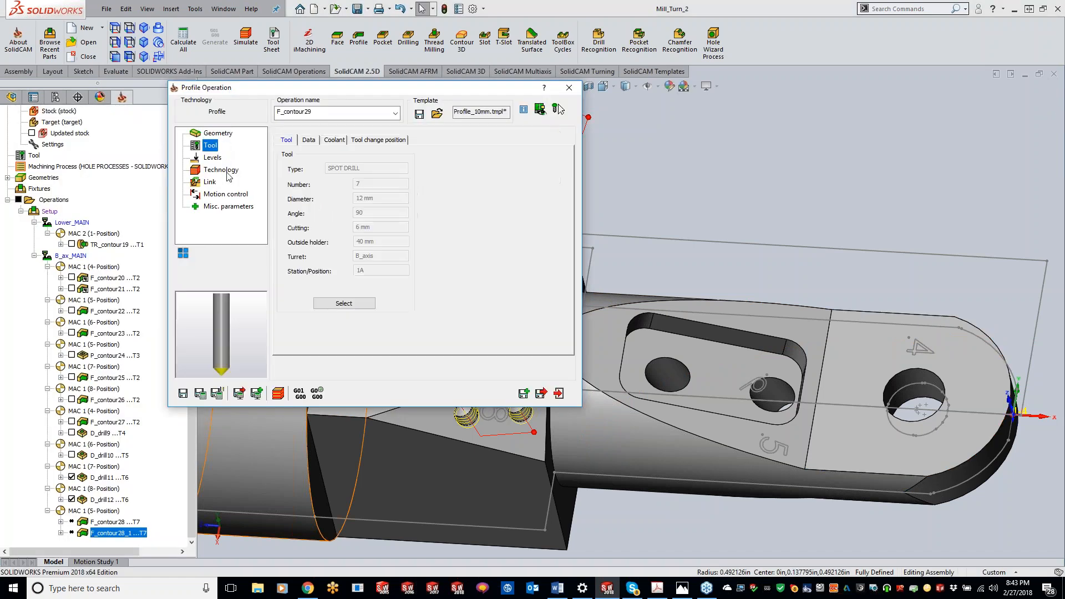
pyautogui.click(212, 158)
pyautogui.click(383, 247)
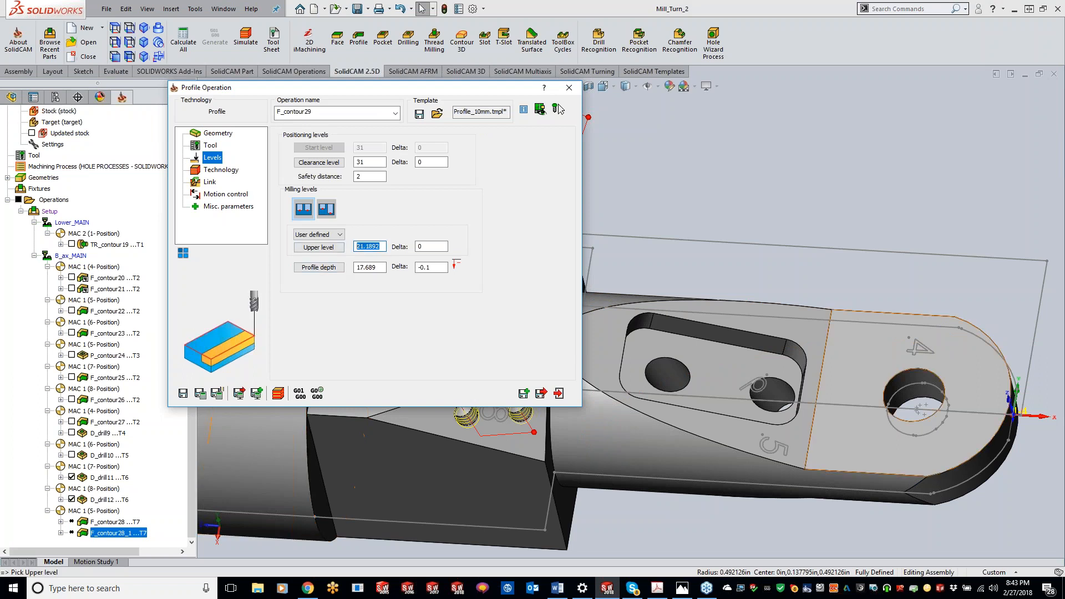
pyautogui.click(921, 450)
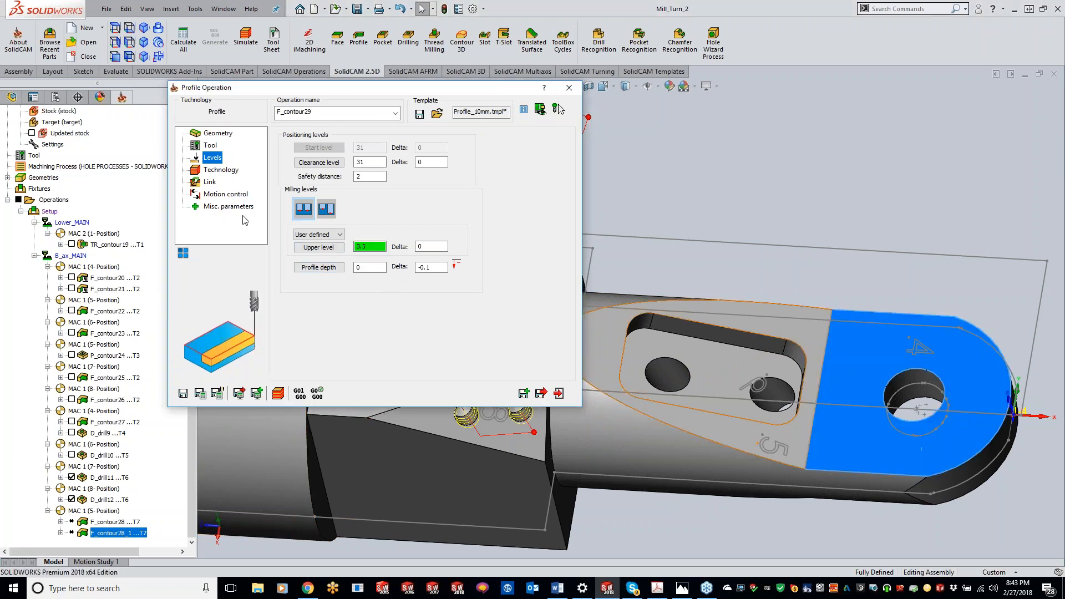
pyautogui.click(219, 170)
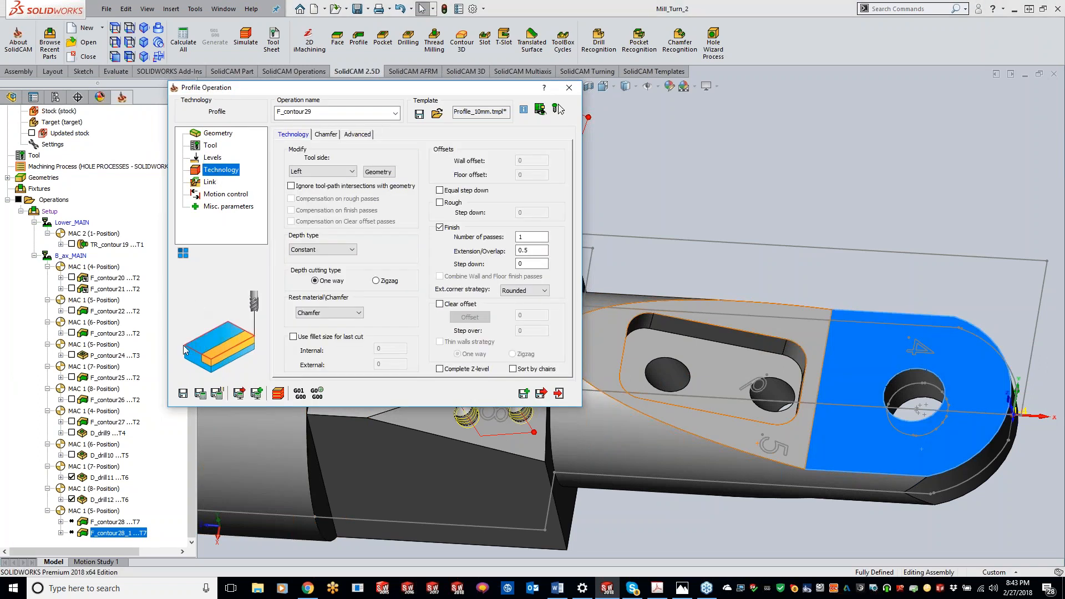
pyautogui.click(200, 393)
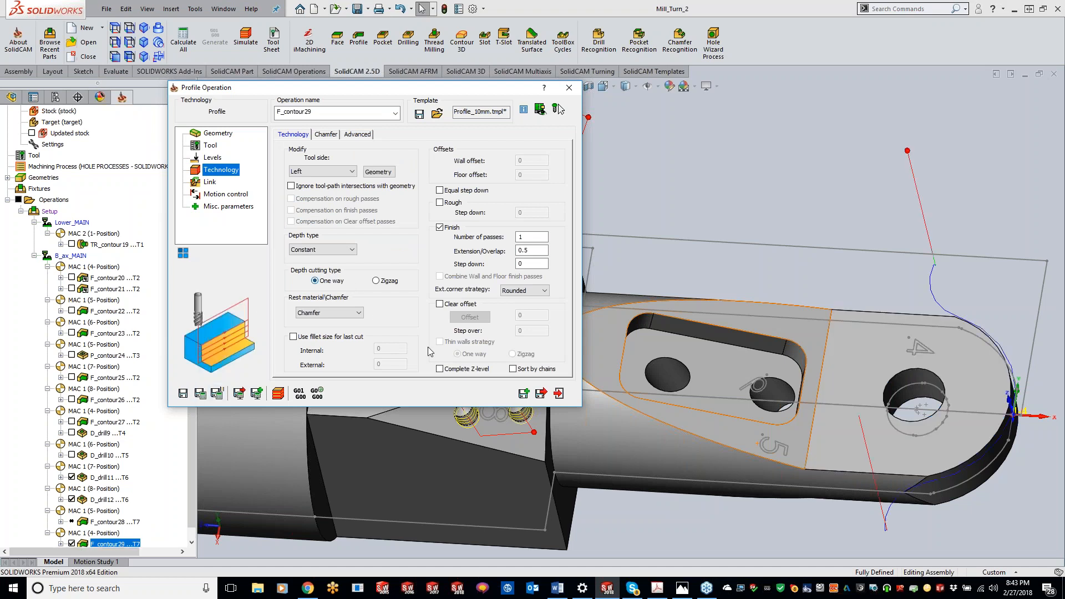
# Leave the simulation and the operation dialog, and calculate the pocket chamfer operation F_contour28.
pyautogui.click(280, 395)
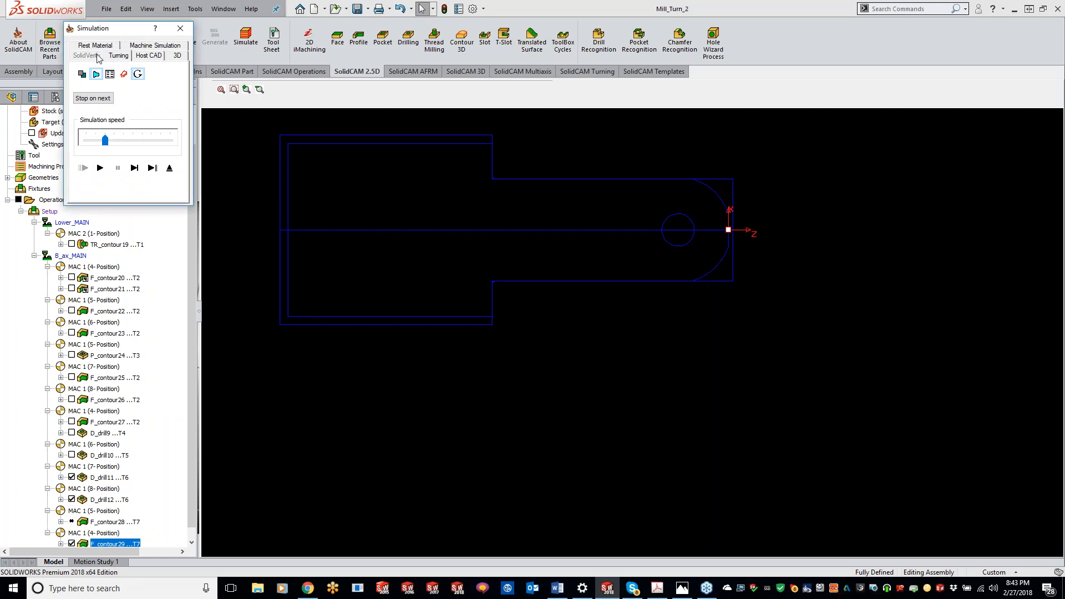
pyautogui.click(181, 27)
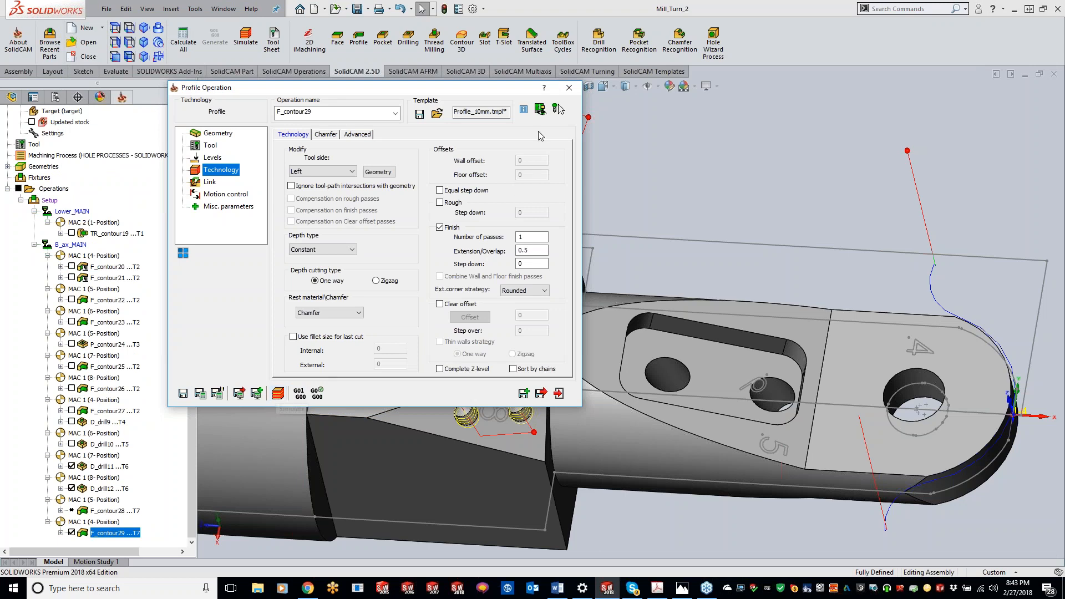
pyautogui.click(570, 88)
pyautogui.rightClick(111, 511)
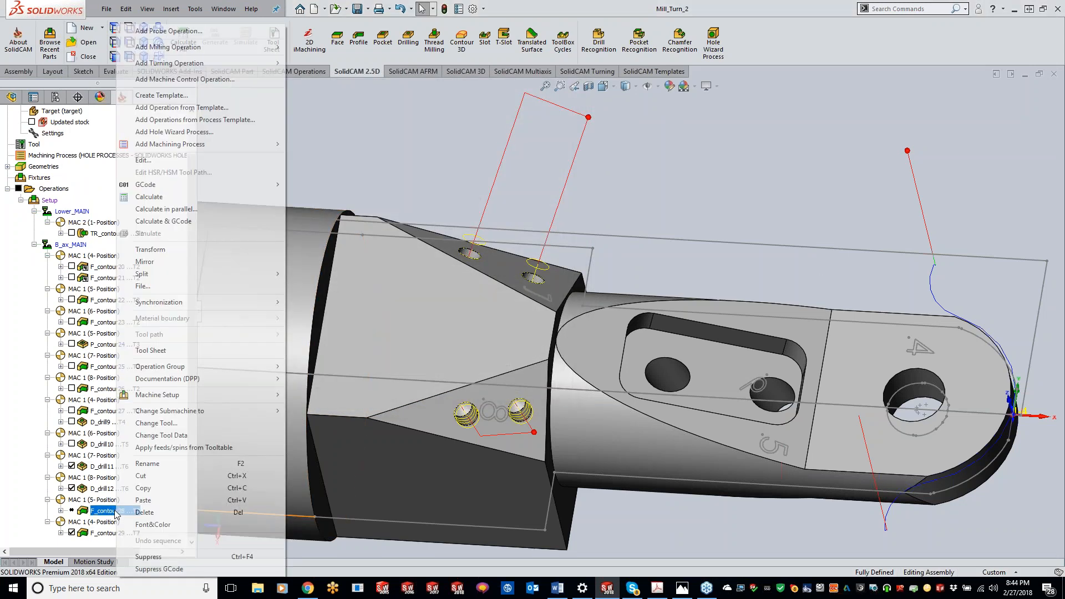
pyautogui.click(167, 197)
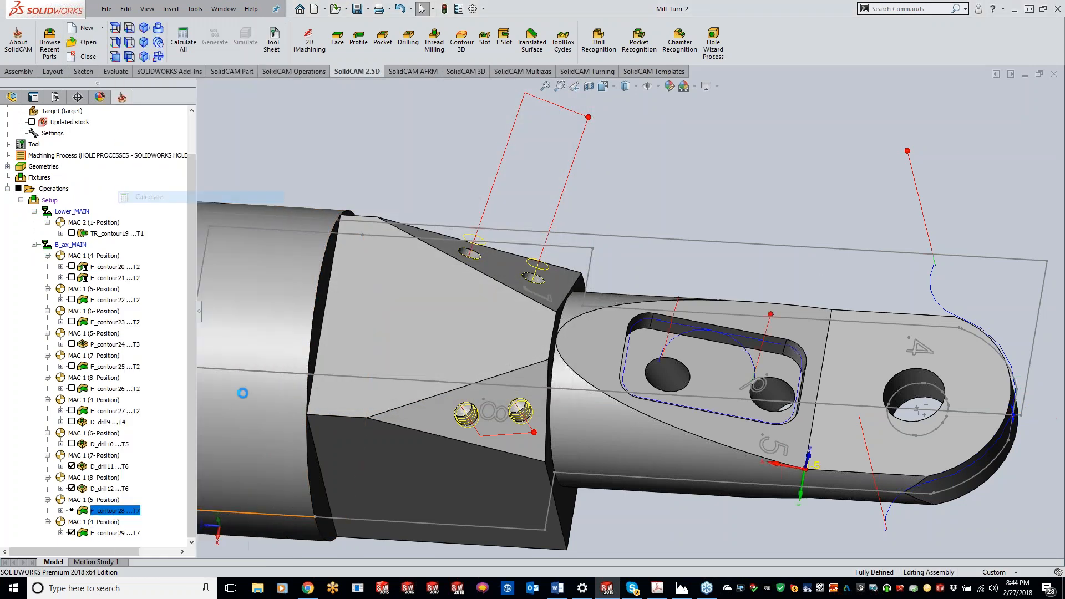
# Simulate F_contour29 in SolidVerify, examine the chamfer around the part's rounded end, and close the simulation.
pyautogui.click(108, 533)
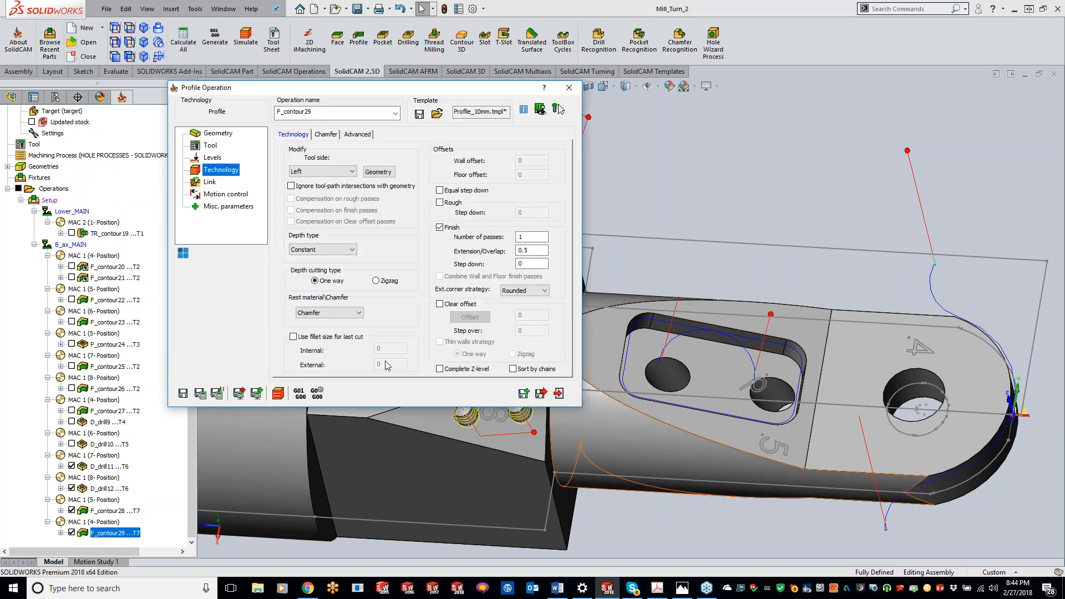
pyautogui.click(278, 393)
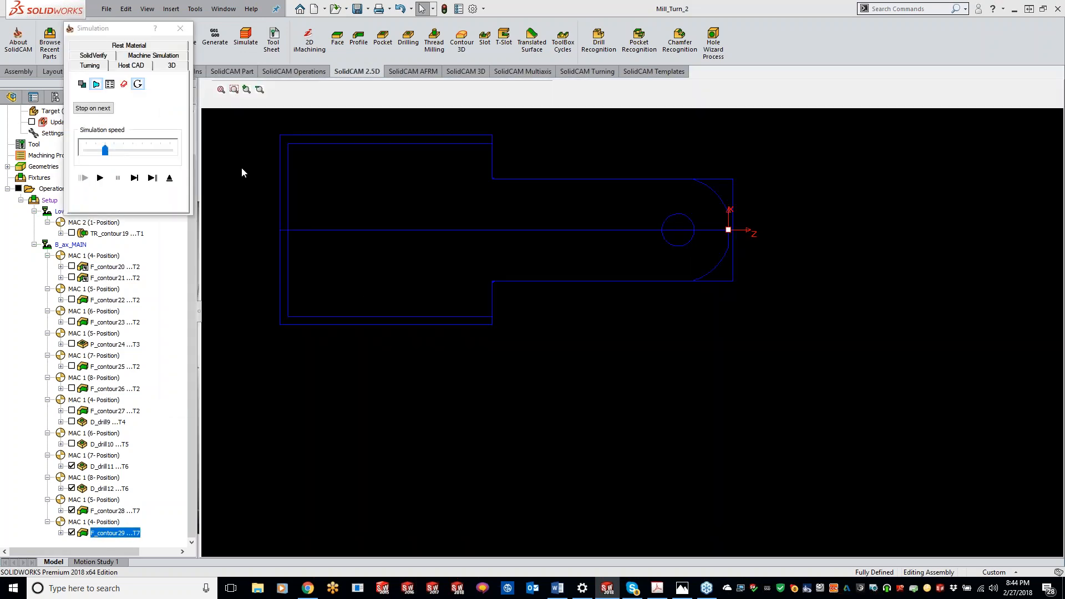
pyautogui.click(91, 55)
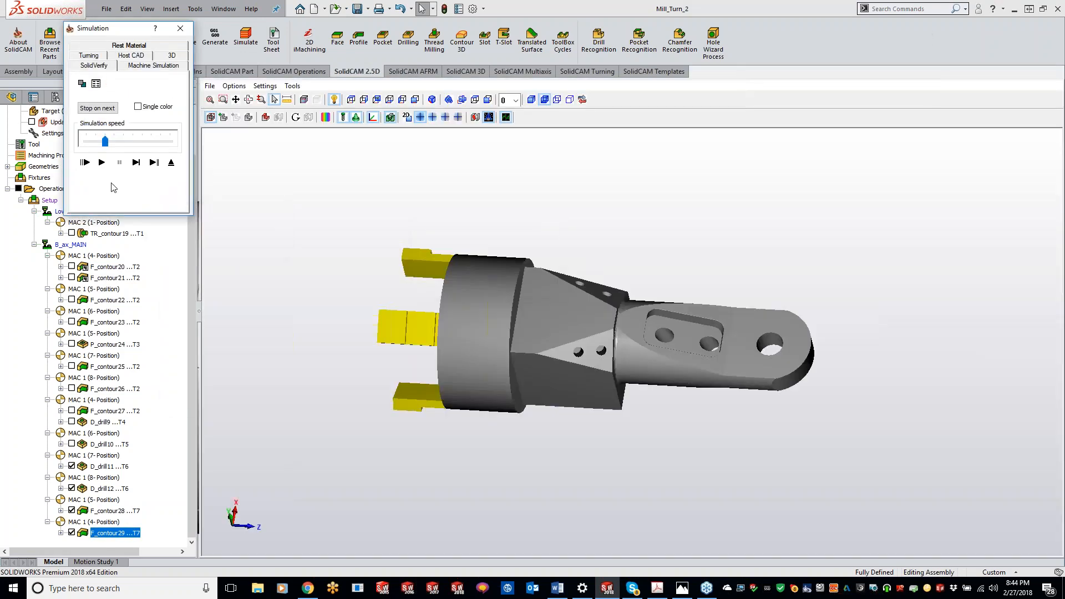
pyautogui.click(137, 163)
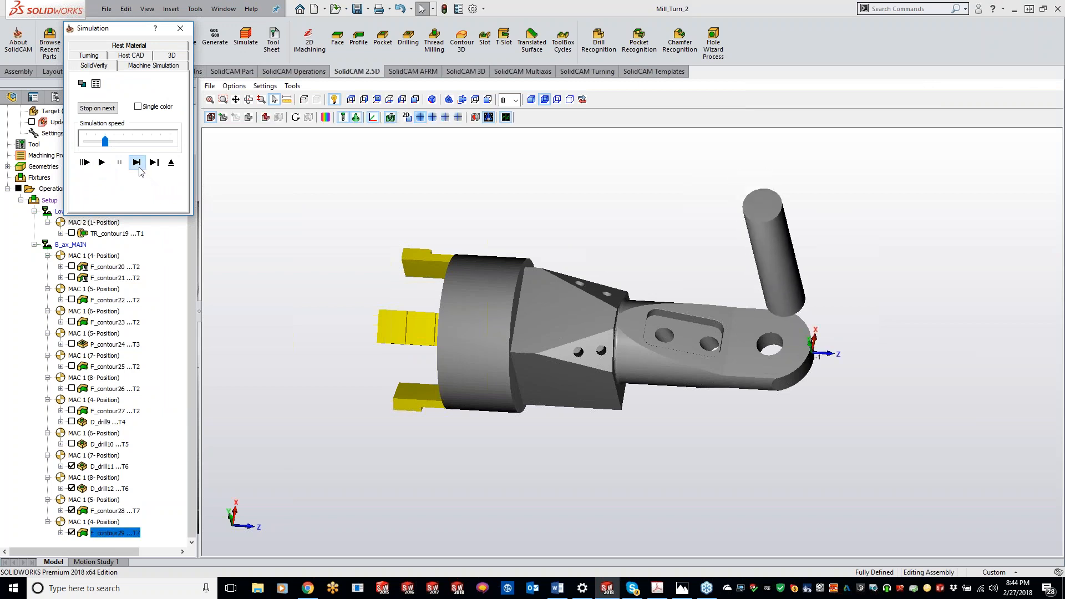
pyautogui.scroll(3, 528, 288)
pyautogui.moveTo(823, 292); pyautogui.dragTo(736, 303, button='middle')
pyautogui.click(180, 28)
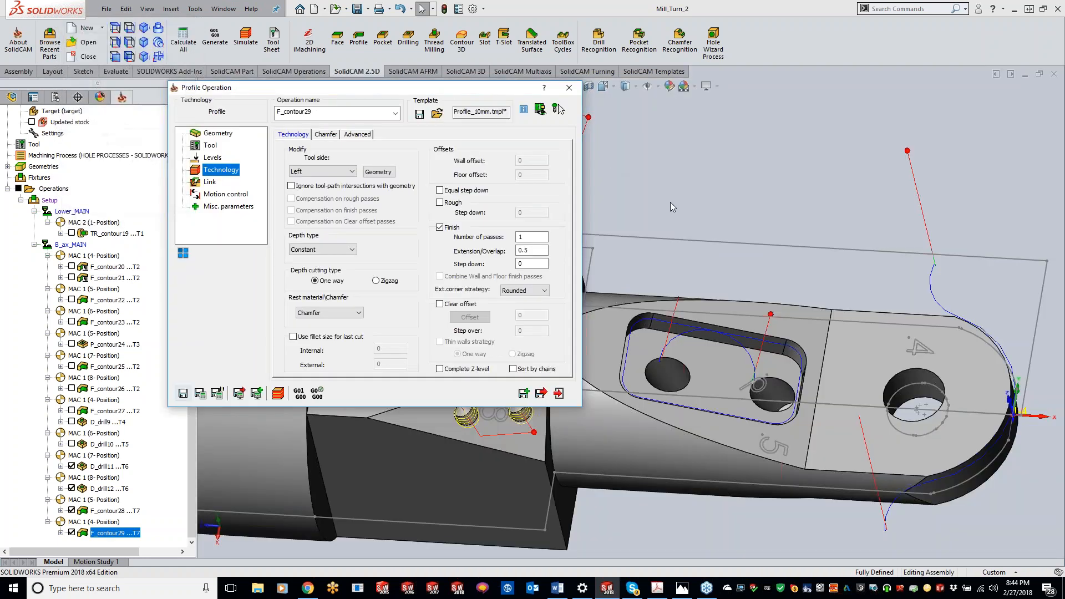
# Add a 4th-axis transformation to F_contour29 that includes the original operation and a rotation of 180 degrees, and save it.
pyautogui.click(184, 254)
pyautogui.click(483, 234)
pyautogui.click(372, 182)
pyautogui.doubleClick(432, 212)
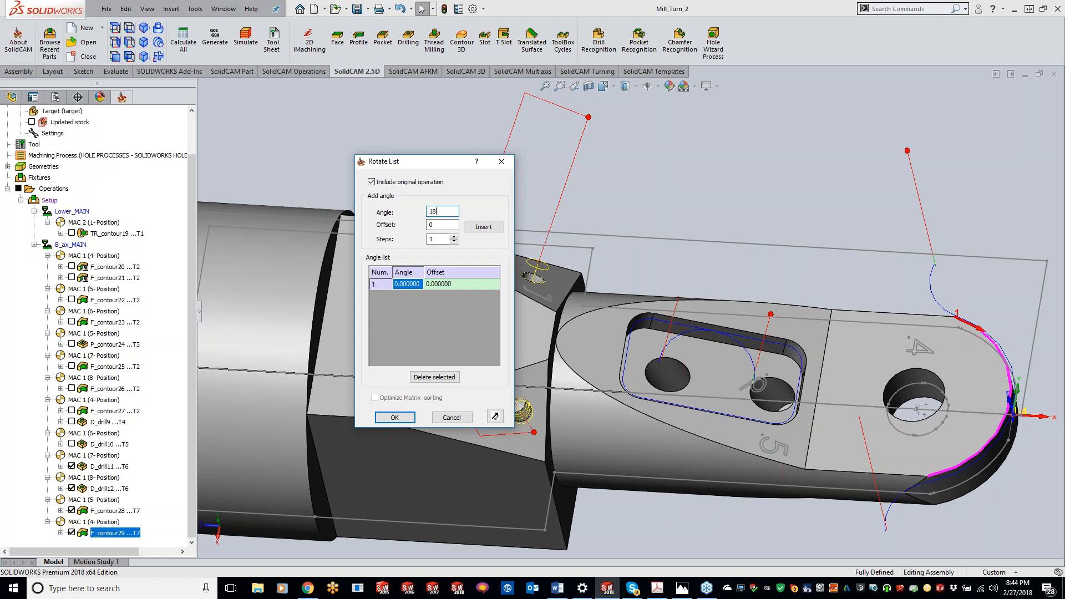
pyautogui.write('180')
pyautogui.click(483, 229)
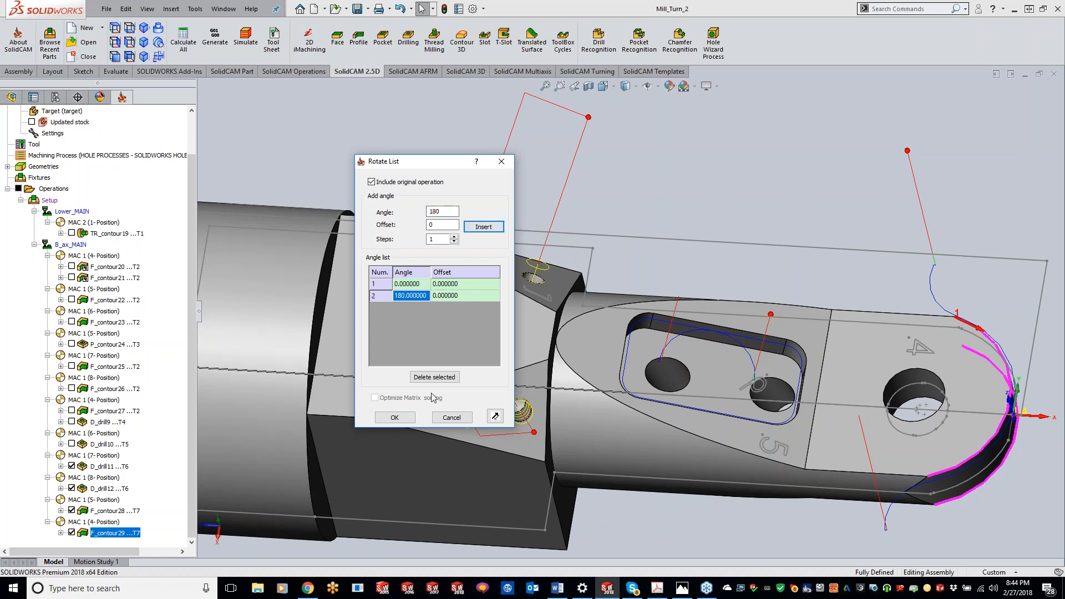
pyautogui.click(395, 417)
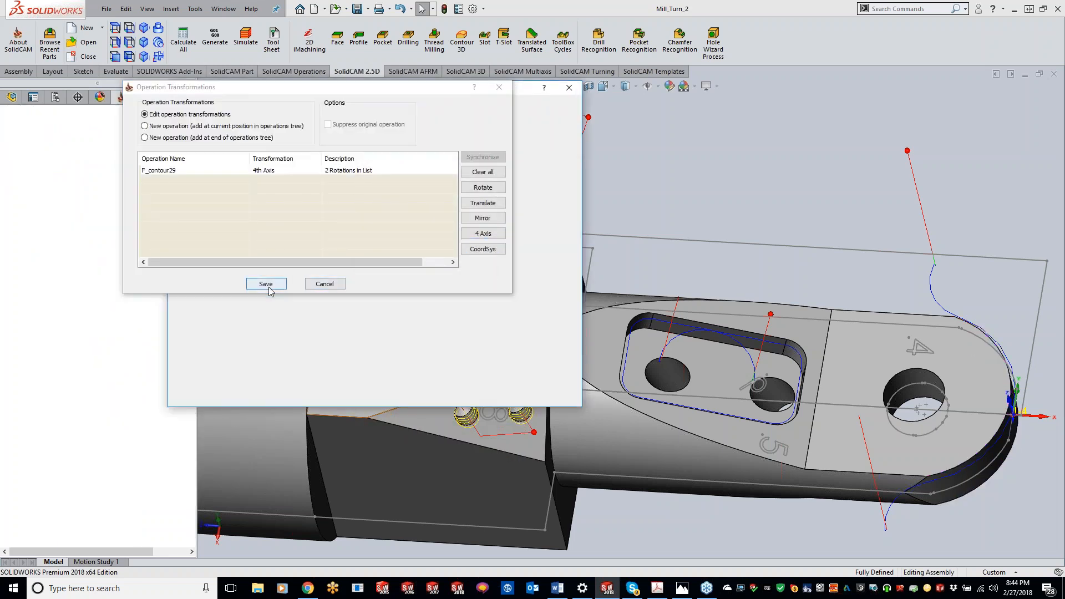
pyautogui.click(266, 284)
# Run the SolidVerify simulation of the transformed chamfer to check both sides of the rounded end, and close it.
pyautogui.click(278, 394)
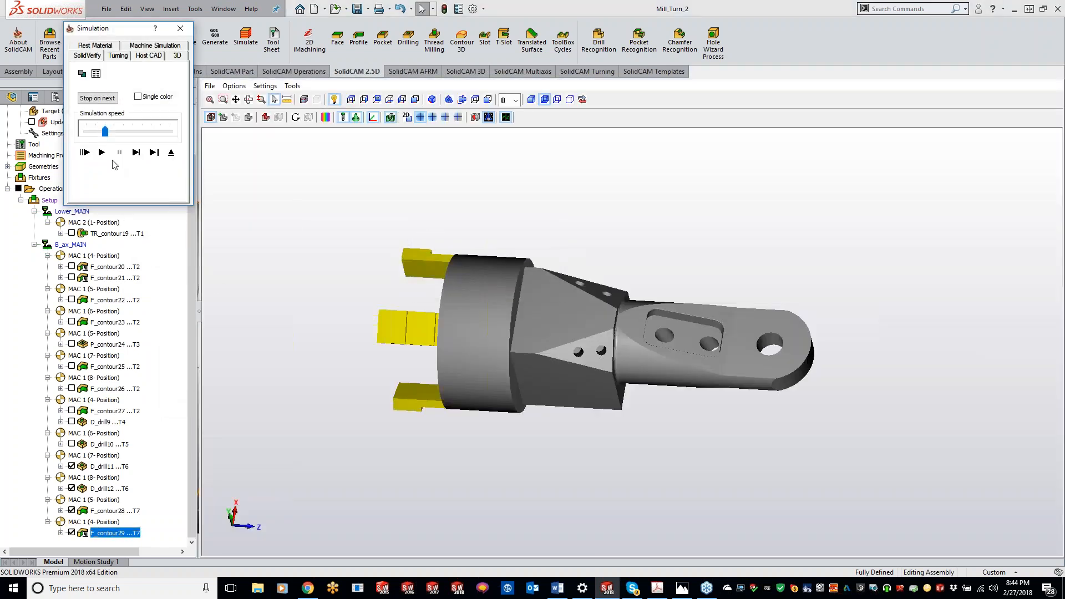
pyautogui.click(111, 158)
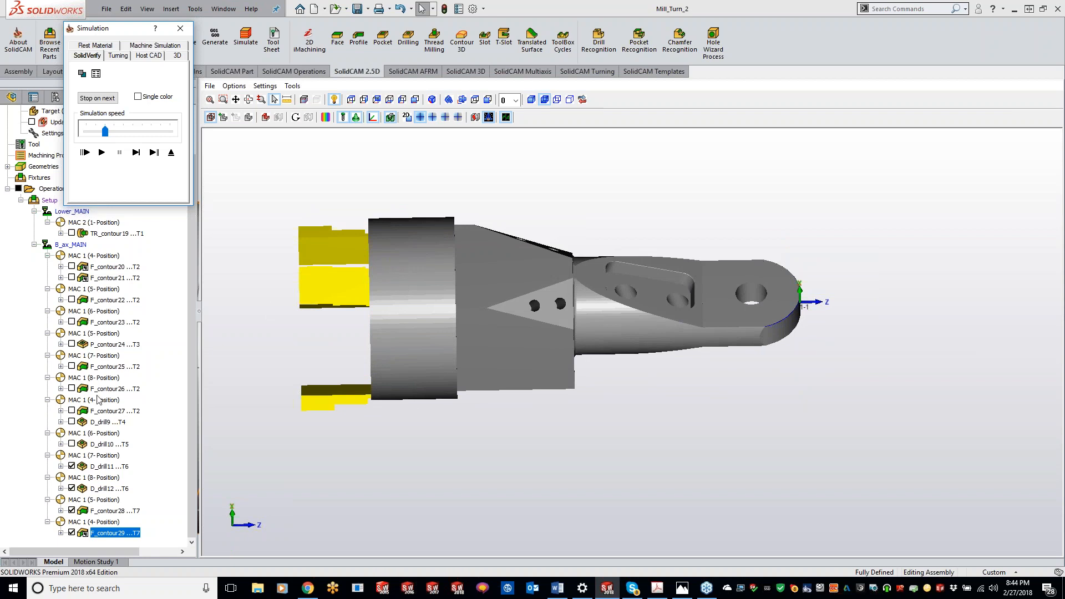
pyautogui.click(180, 28)
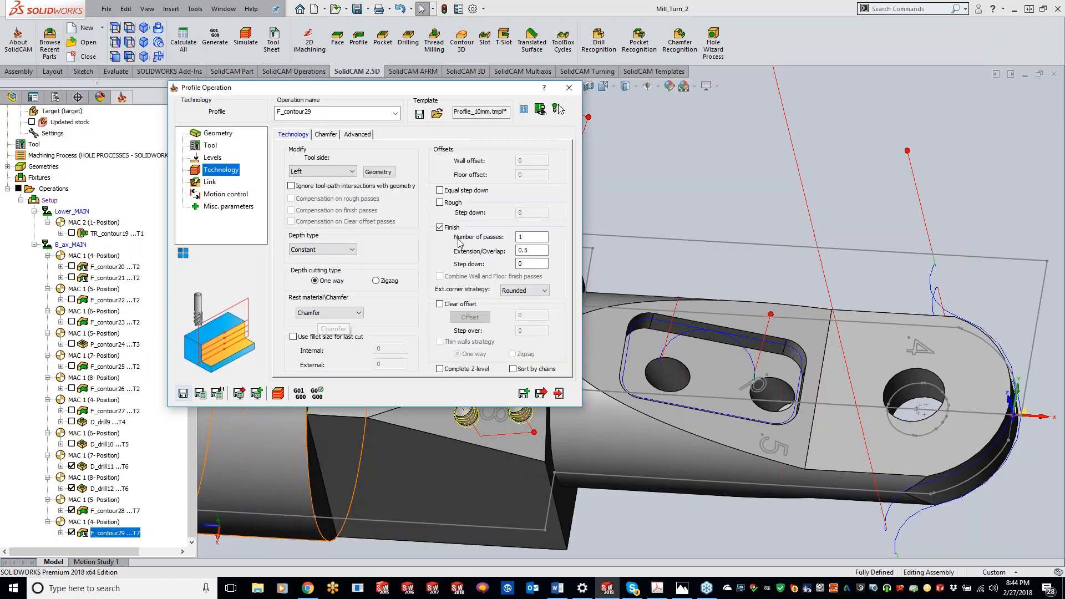
# Leave the F_contour29 operation and examine the MAC 1 positions on the part in the CoordSys Manager.
pyautogui.click(569, 87)
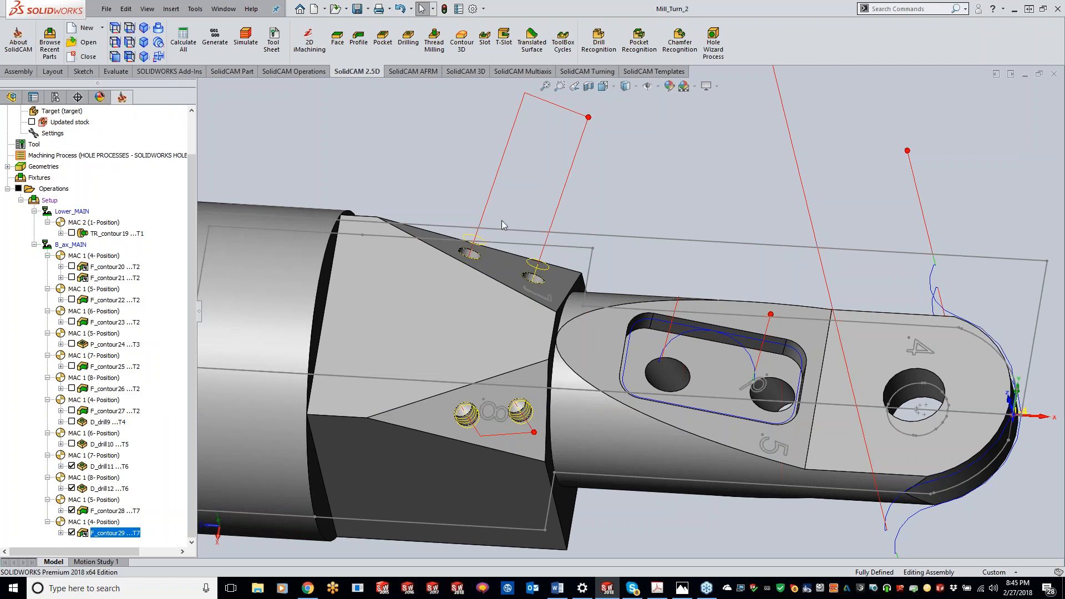
pyautogui.scroll(2, 68, 166)
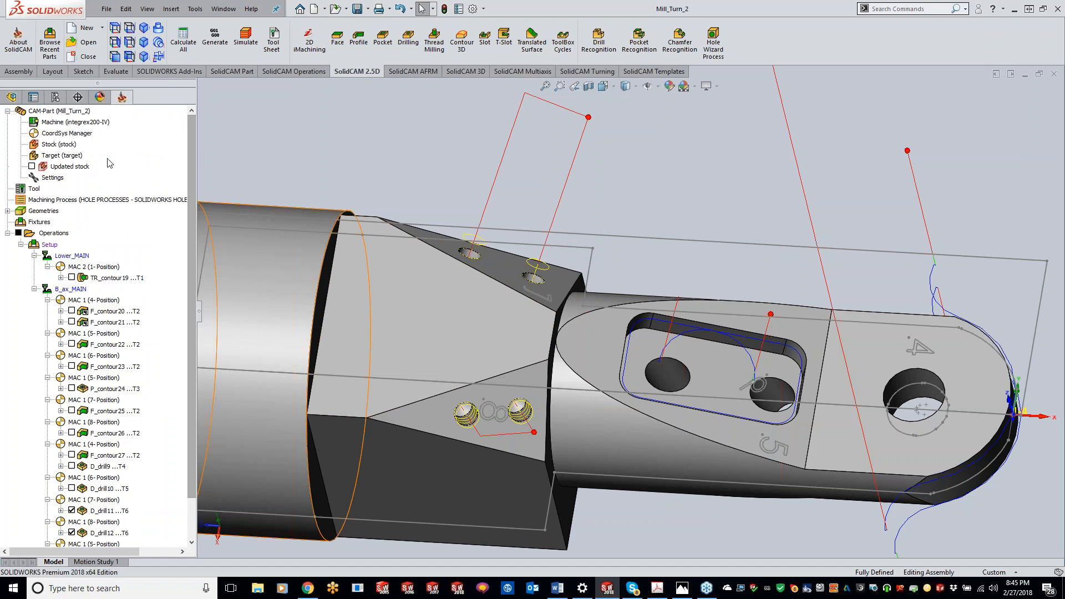
pyautogui.click(67, 136)
pyautogui.doubleClick(67, 137)
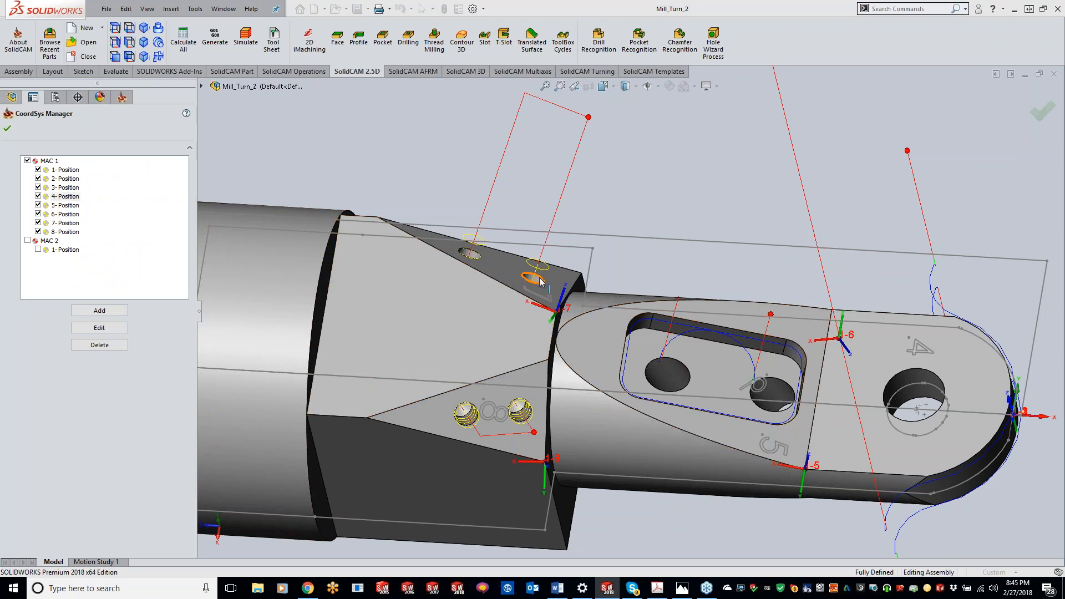
pyautogui.moveTo(536, 295); pyautogui.dragTo(572, 288, button='middle')
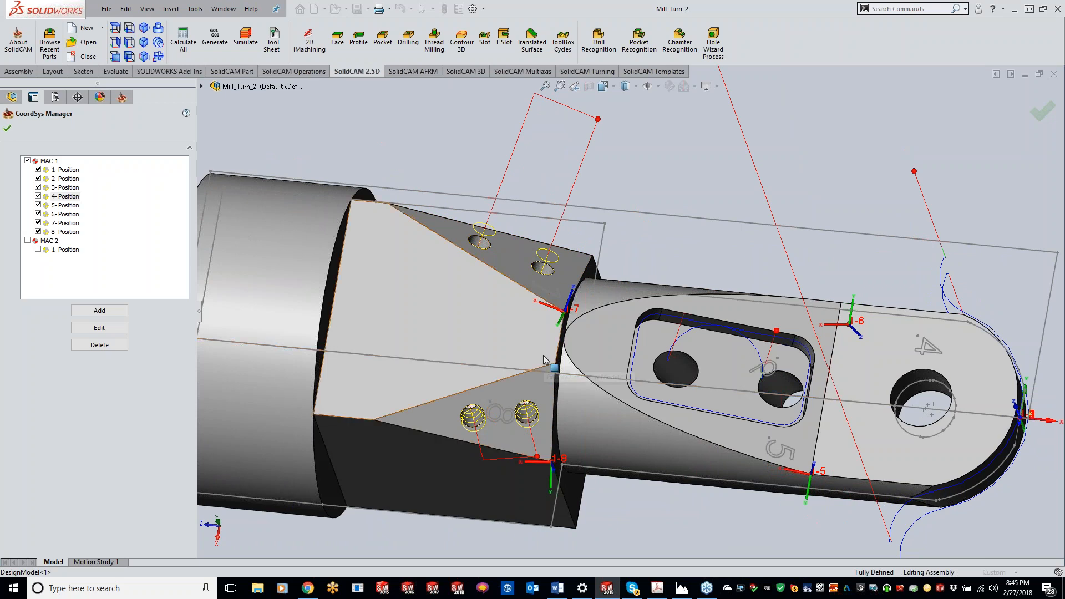
pyautogui.click(8, 129)
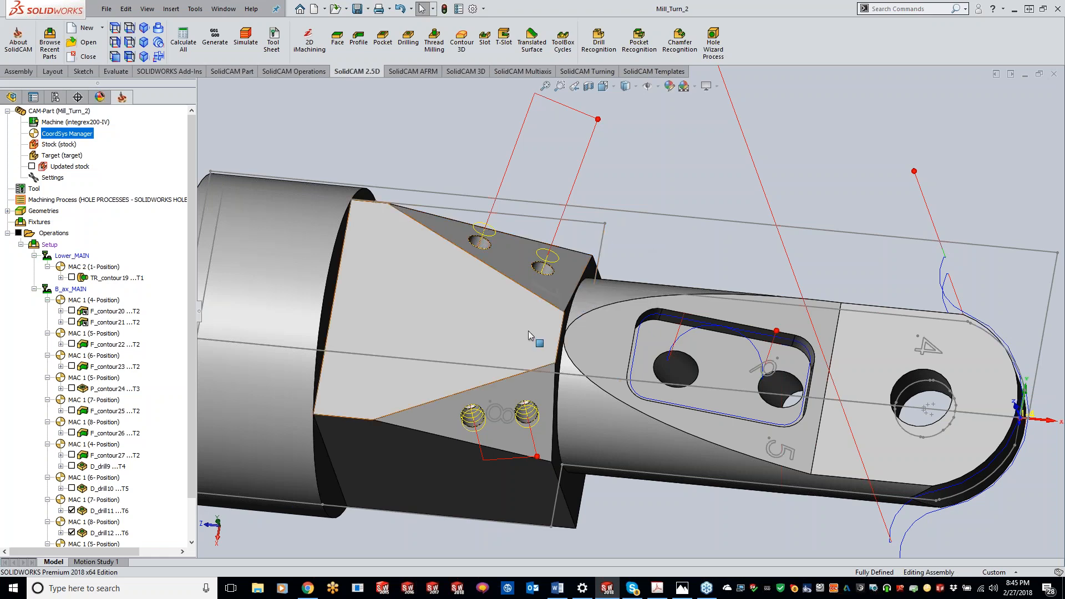
# Sketch the text "10" on the large unnumbered flat face beside face 8 and exit the sketch.
pyautogui.click(403, 296)
pyautogui.click(436, 268)
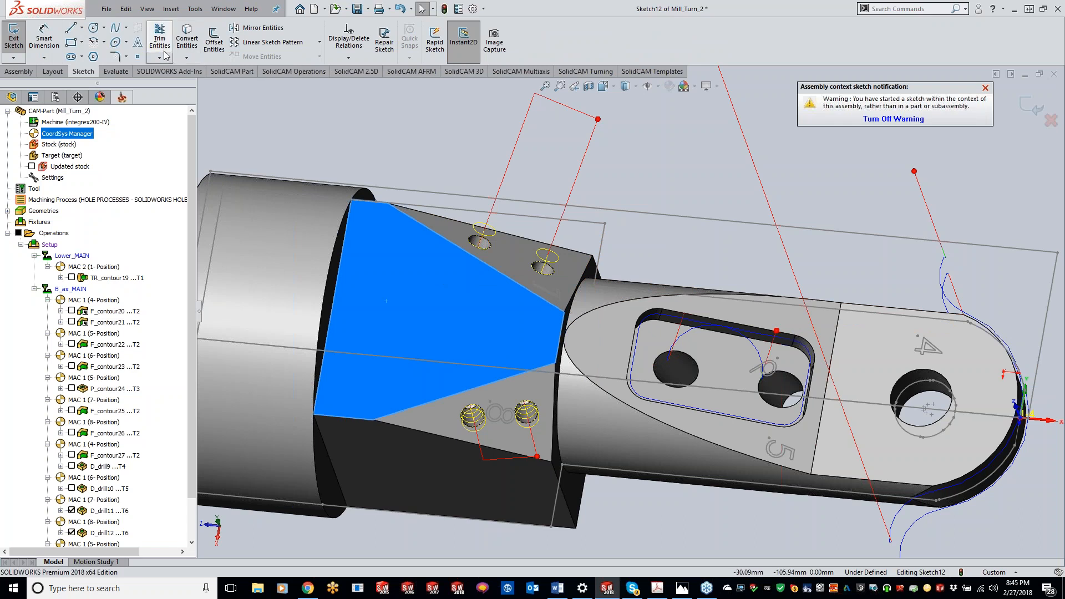
pyautogui.click(138, 42)
pyautogui.write('10')
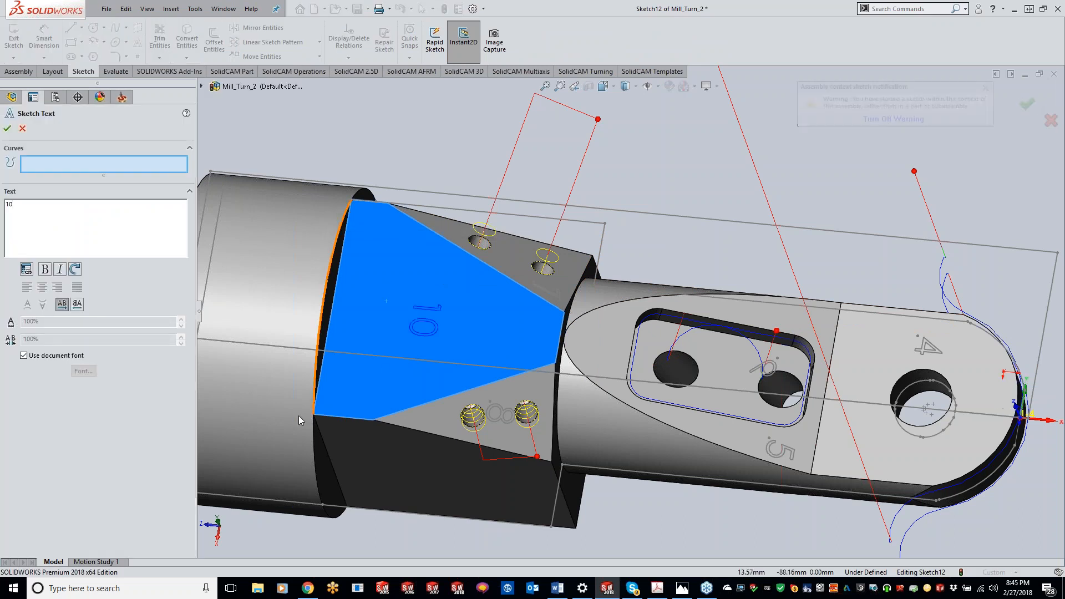
pyautogui.click(7, 128)
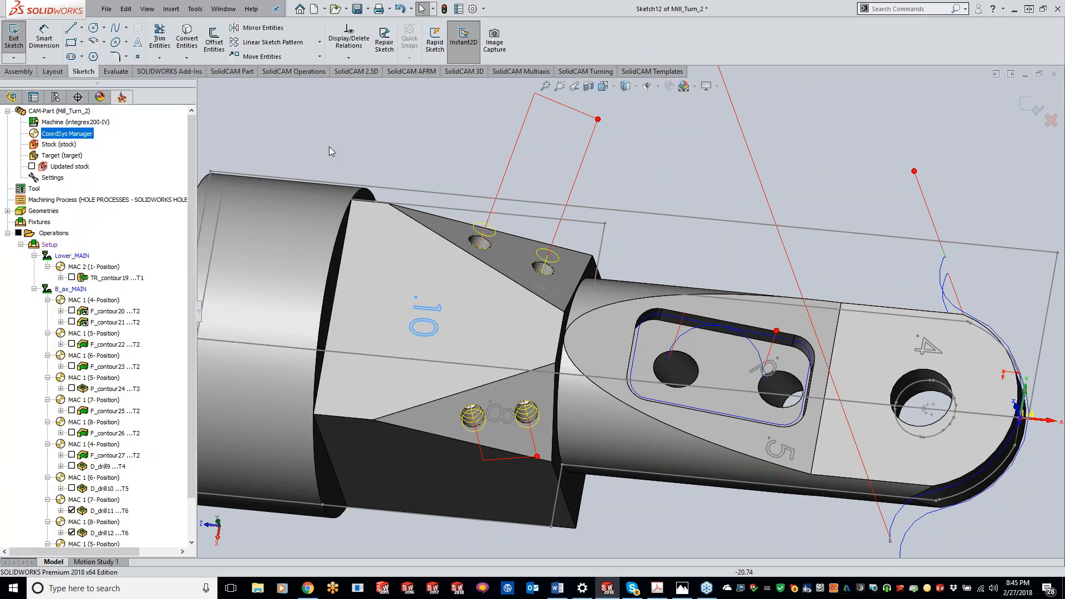
pyautogui.click(1031, 106)
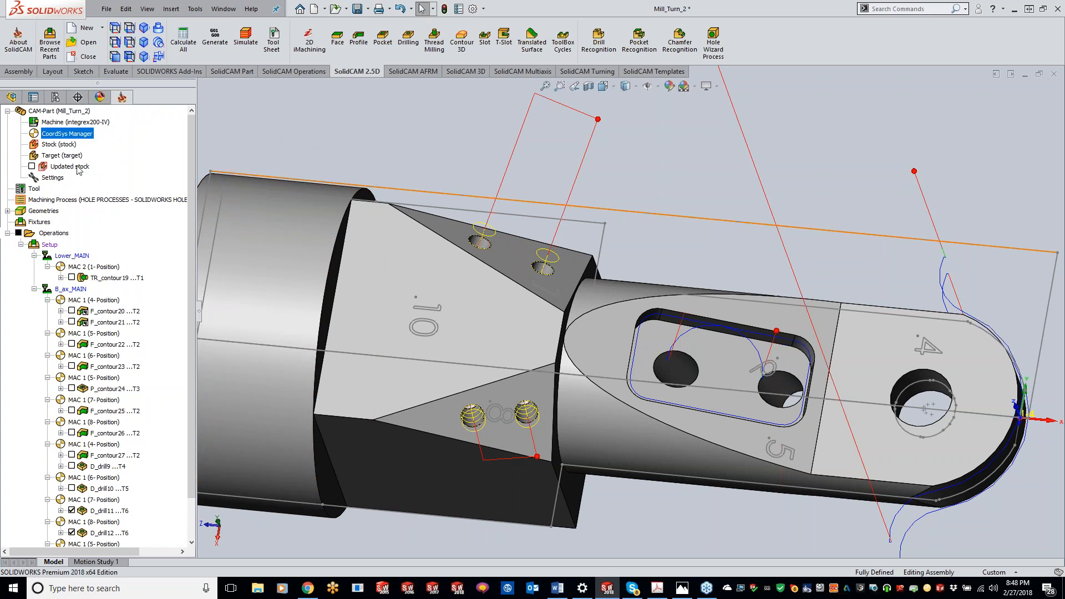
# Review the MAC 1 coordinate positions against the newly numbered face 10, and close the CoordSys Manager.
pyautogui.doubleClick(73, 135)
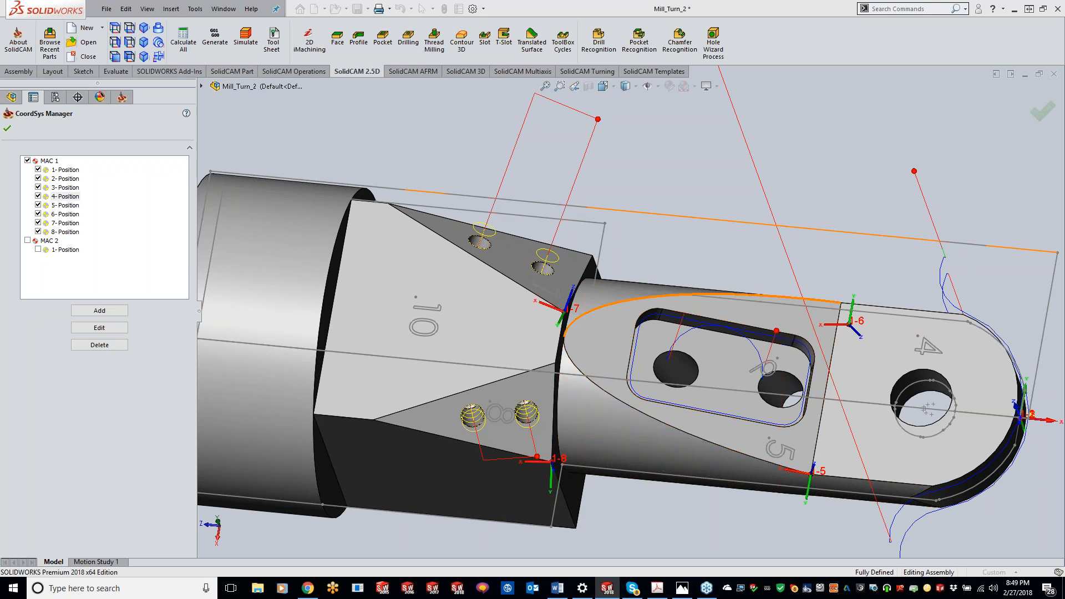
pyautogui.click(7, 128)
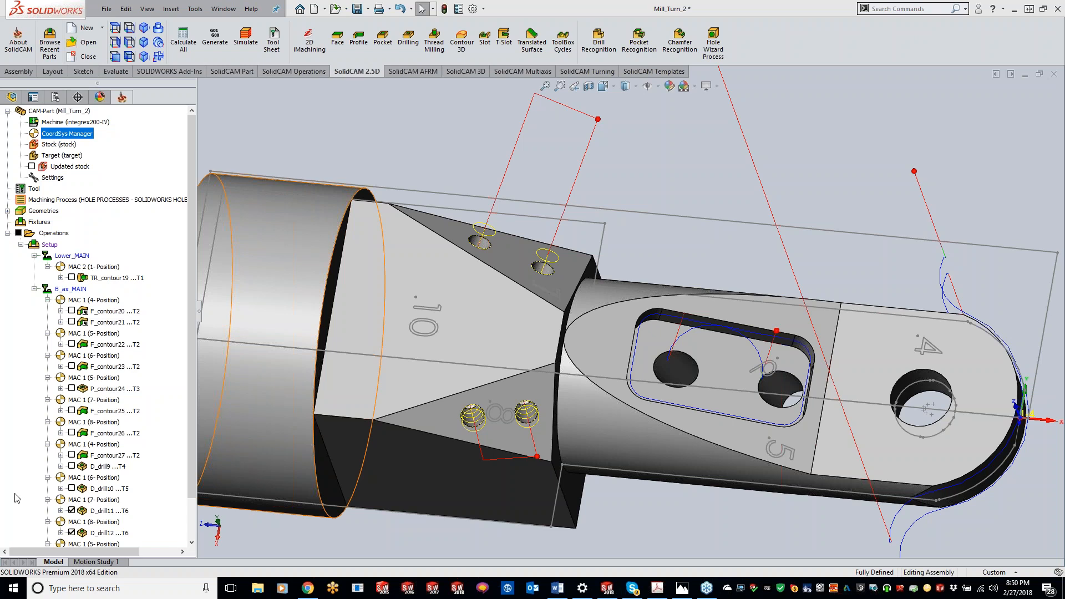
# Switch to Chrome, open the SolidCAM website in a new tab, and change its language to US English.
pyautogui.click(318, 597)
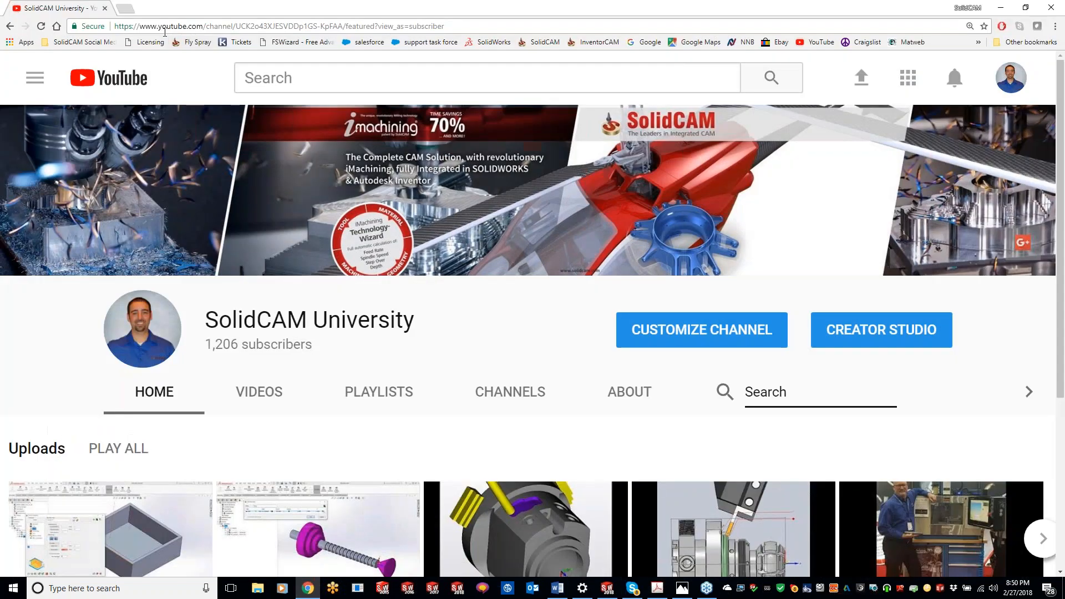
pyautogui.click(126, 9)
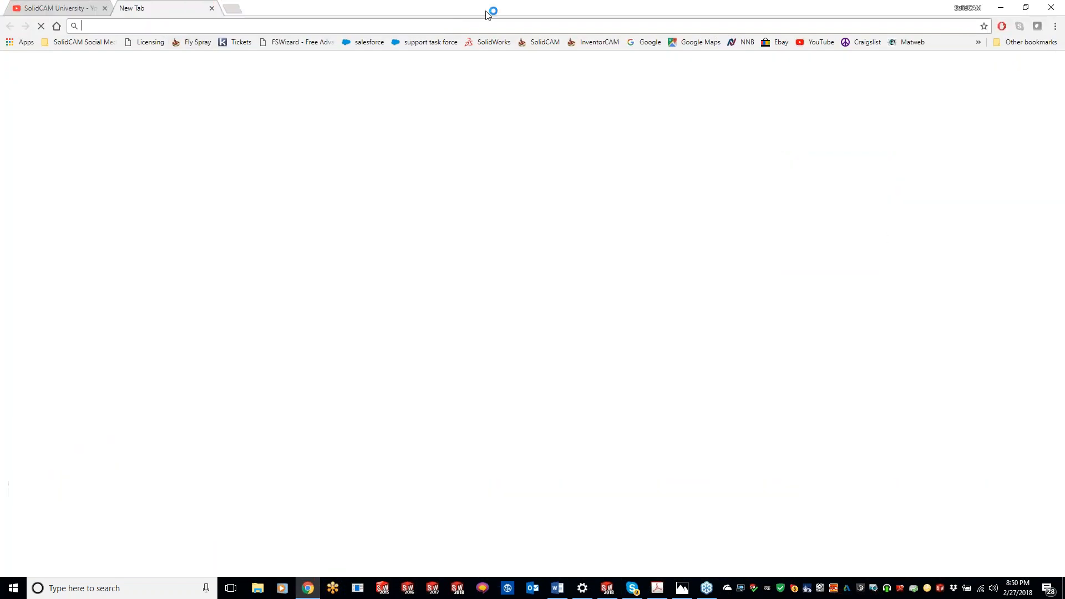
pyautogui.click(545, 42)
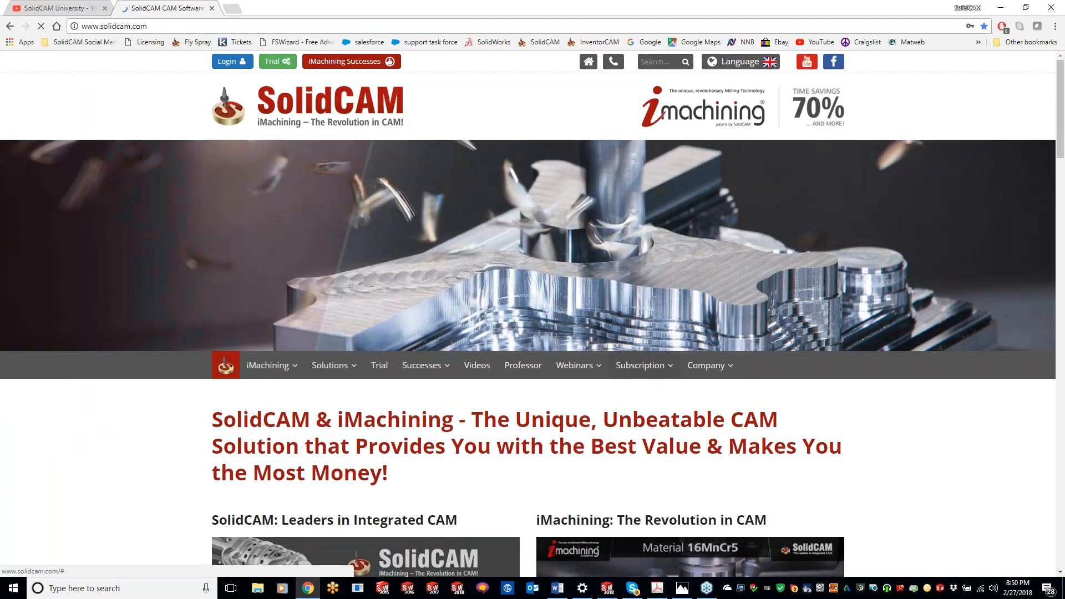
pyautogui.moveTo(628, 375)
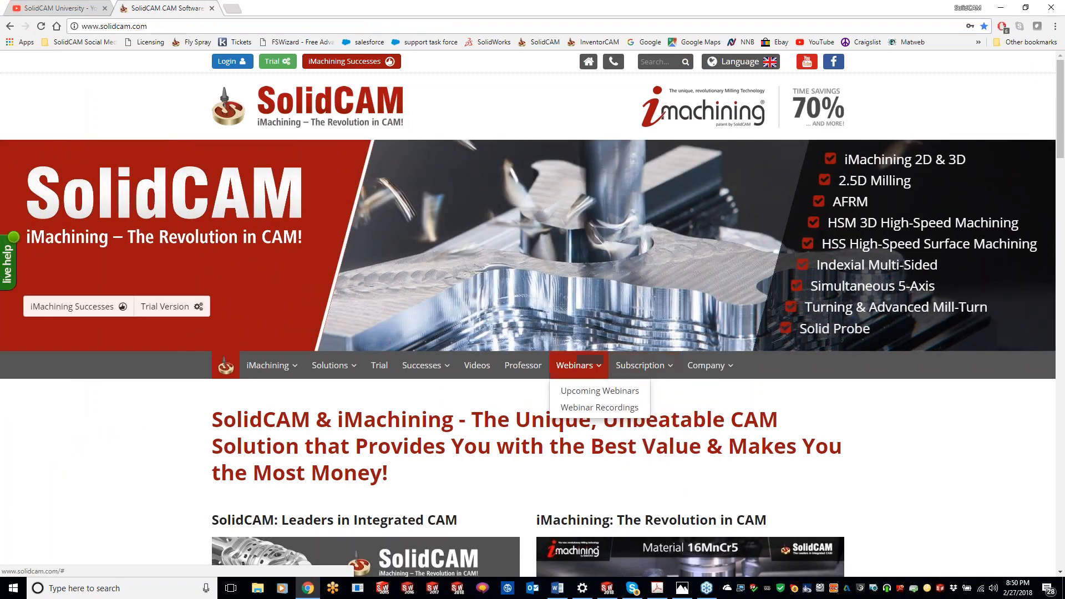
pyautogui.click(741, 62)
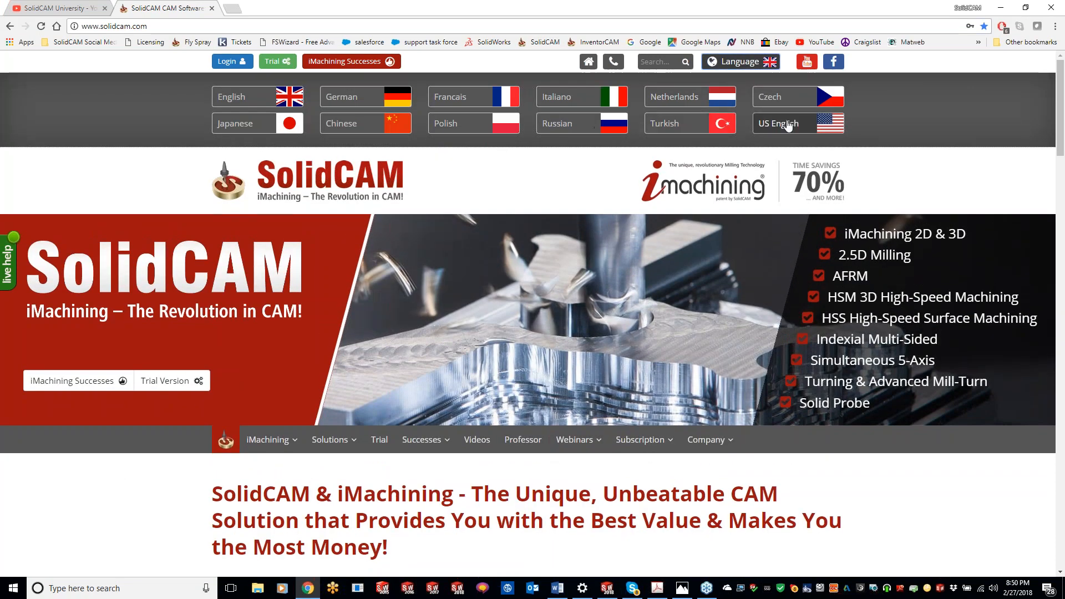
pyautogui.click(785, 124)
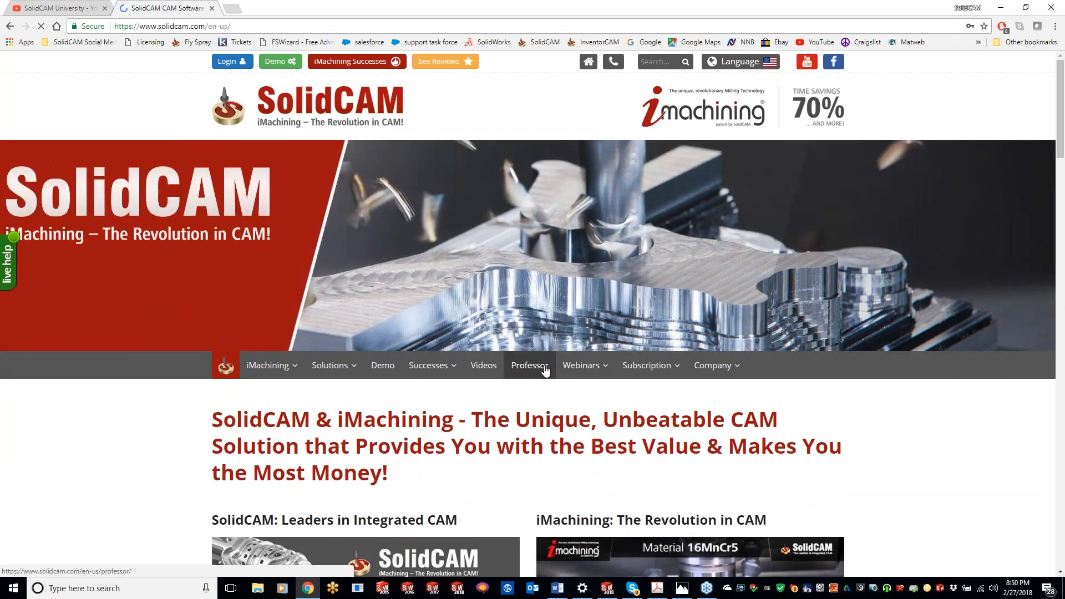
# Open the KevCAM Online Night School registration page and view the upcoming Mill-Turn class dates.
pyautogui.moveTo(583, 366)
pyautogui.click(590, 425)
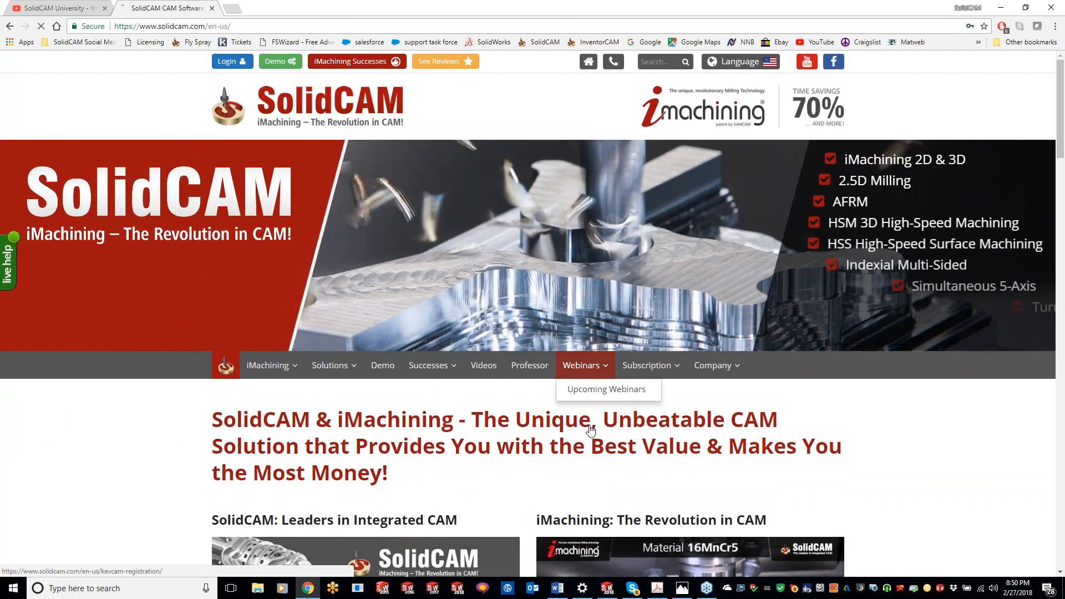
pyautogui.scroll(-4, 514, 375)
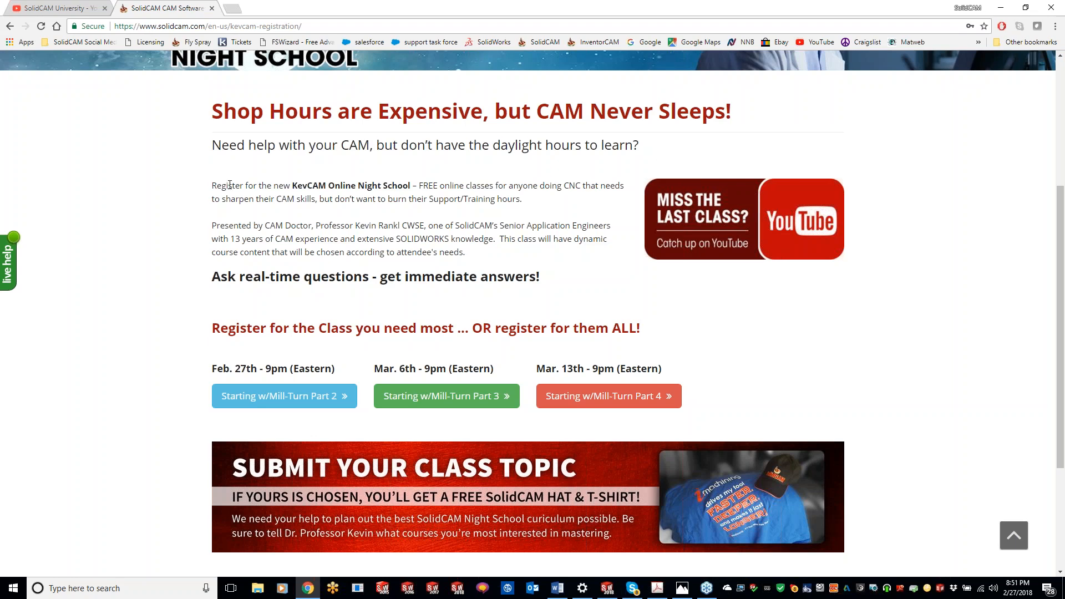
# Return to the YouTube page and open the SolidCAMProfessor channel from the subscriptions list.
pyautogui.click(86, 10)
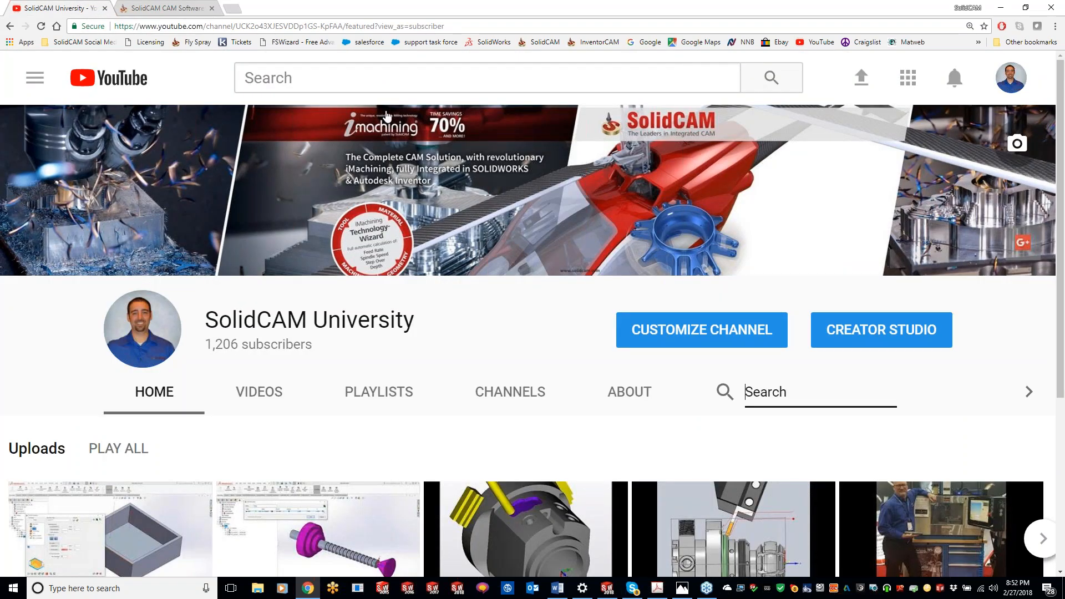
pyautogui.click(36, 78)
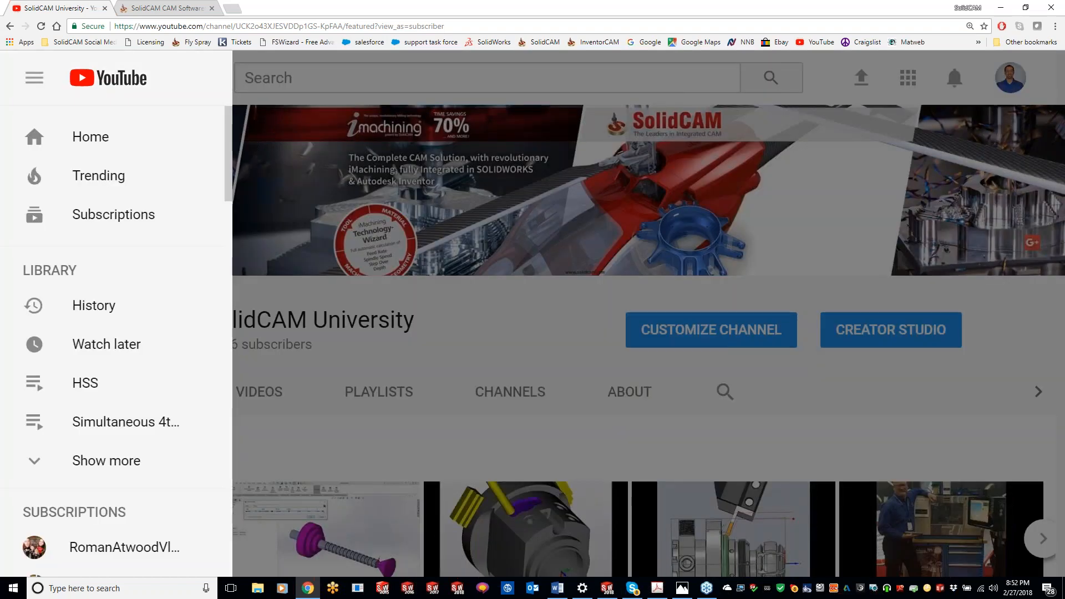
pyautogui.scroll(-6, 138, 418)
pyautogui.scroll(-8, 111, 422)
pyautogui.scroll(-12, 109, 423)
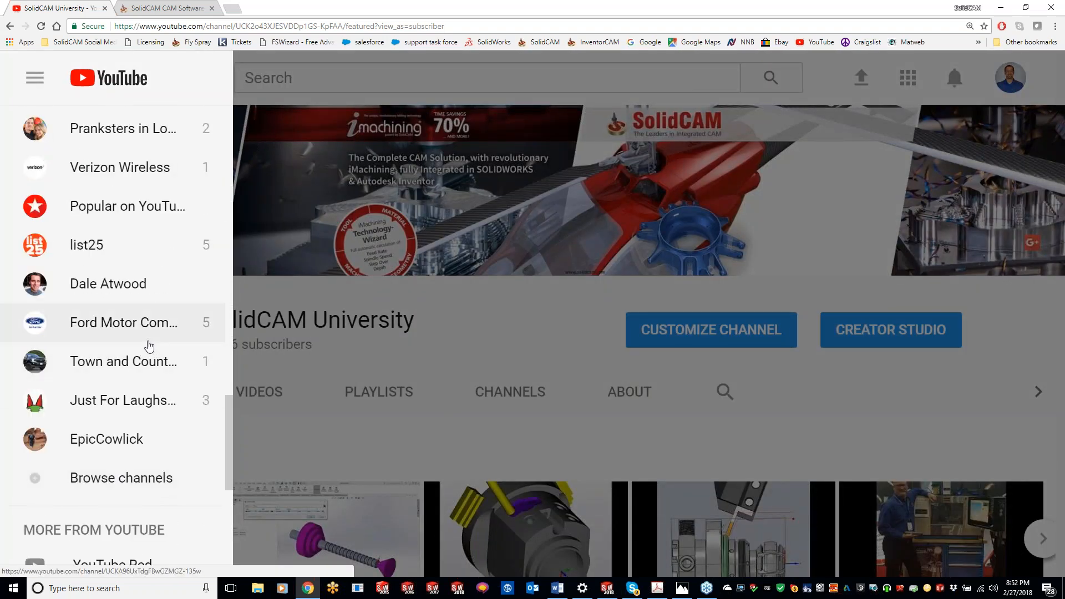
pyautogui.scroll(5, 145, 344)
pyautogui.click(120, 205)
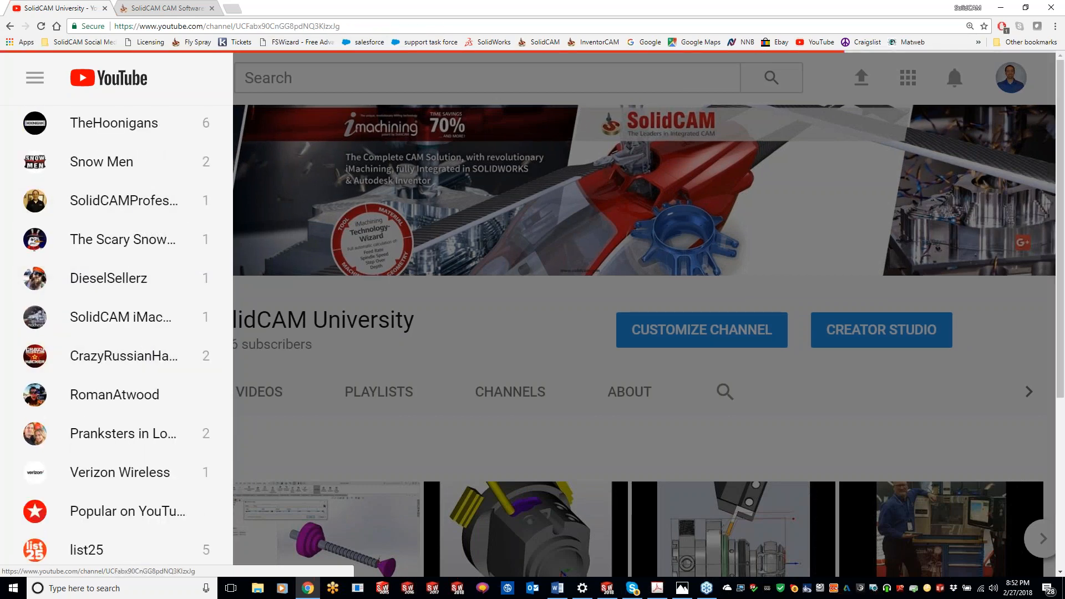
# Look over the SolidCAMProfessor channel's home page and its "02 Starting A New Cam Project" lessons.
pyautogui.scroll(-1, 425, 422)
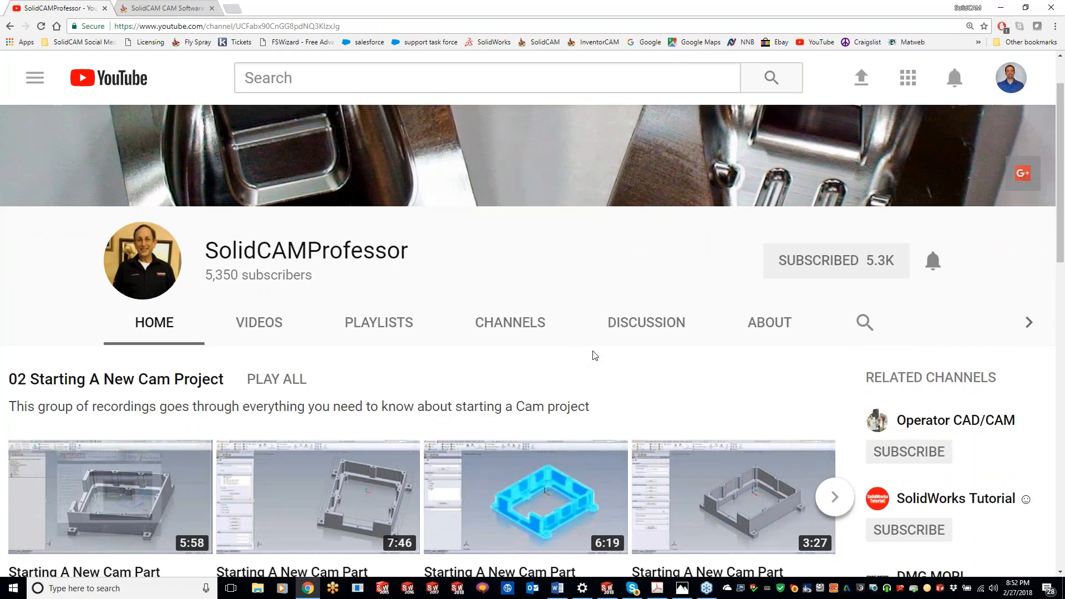
pyautogui.scroll(-1, 594, 356)
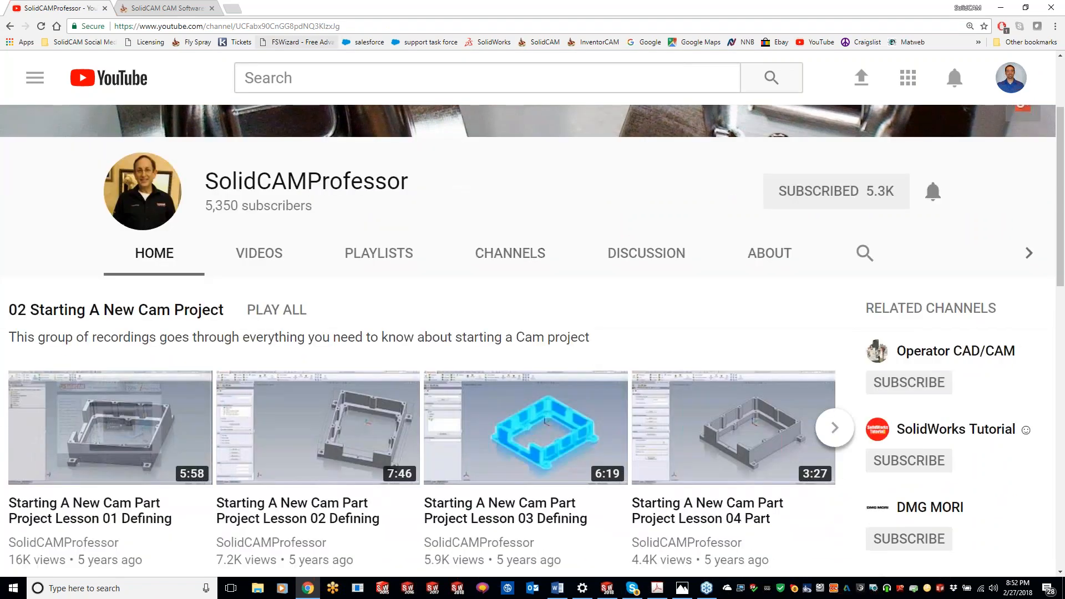
pyautogui.click(383, 26)
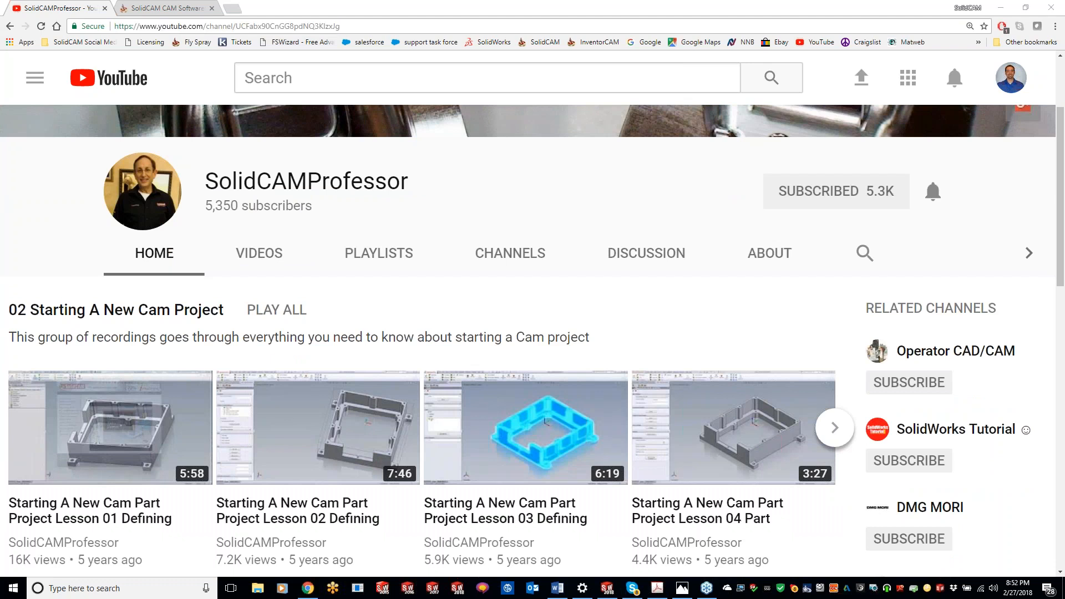
pyautogui.scroll(-1, 527, 361)
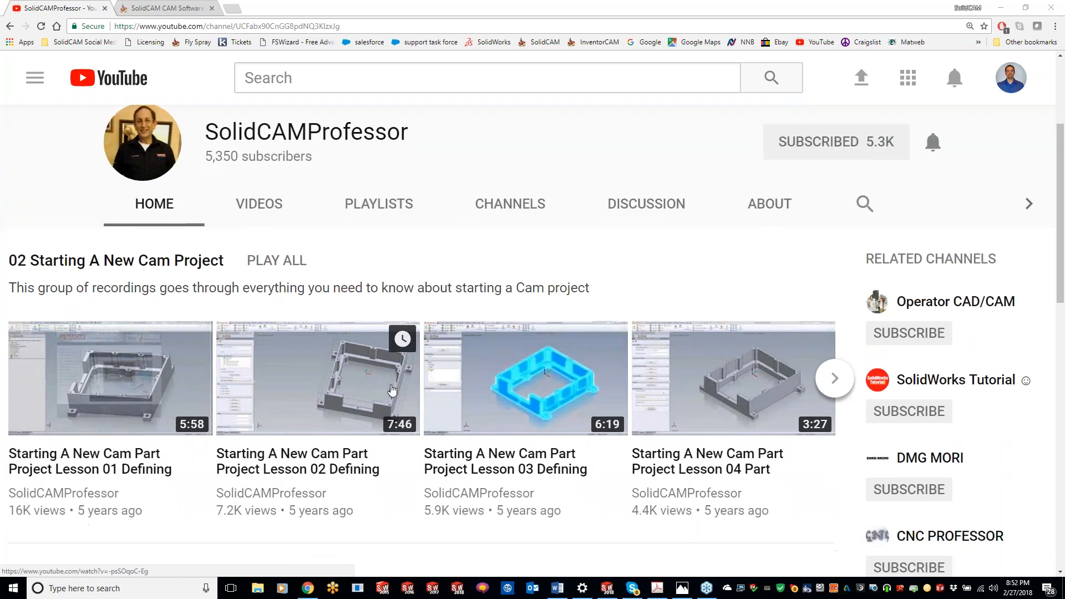